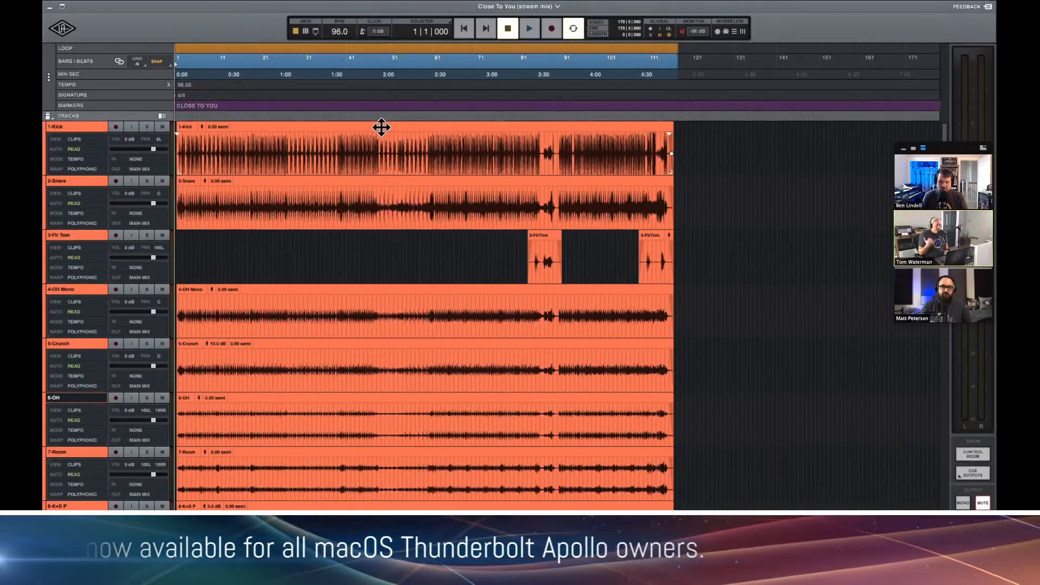
Review the drum tracks from 1-Kick to 10-Drum EMT and select the 10-Drum EMT clip.
scroll(413, 442, "down", 2)
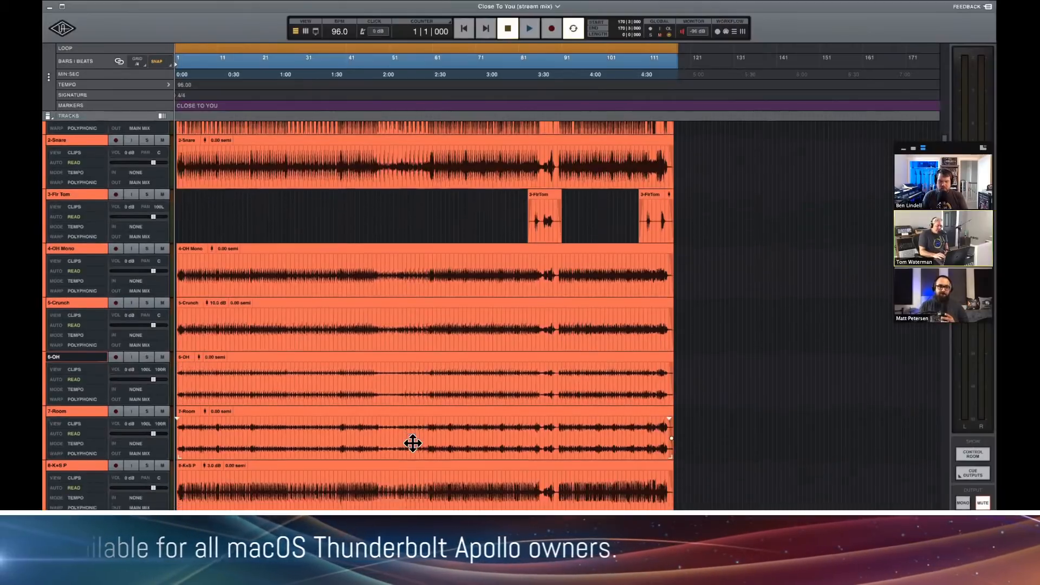
scroll(413, 443, "down", 5)
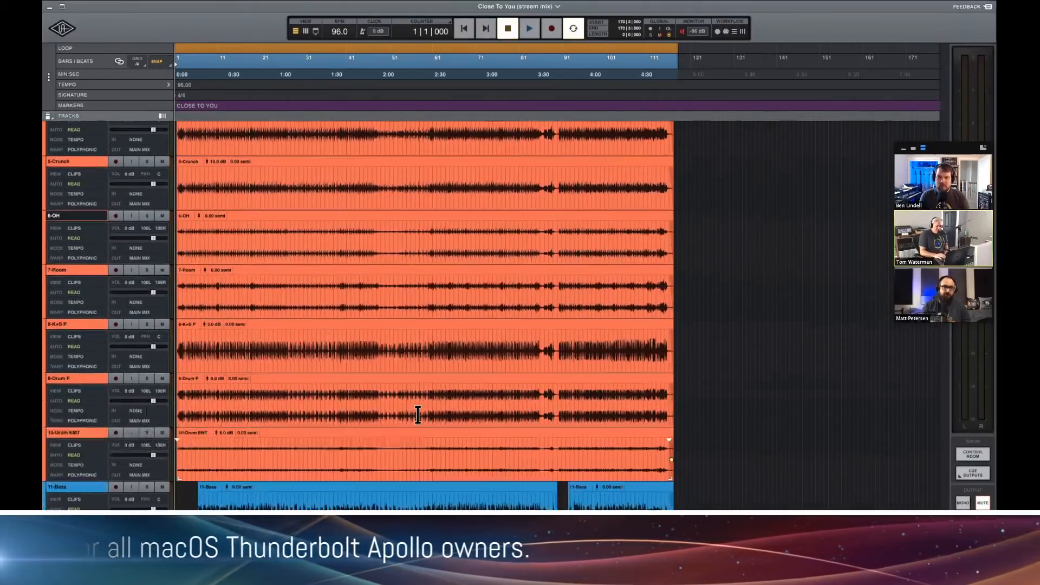
scroll(417, 415, "up", 5)
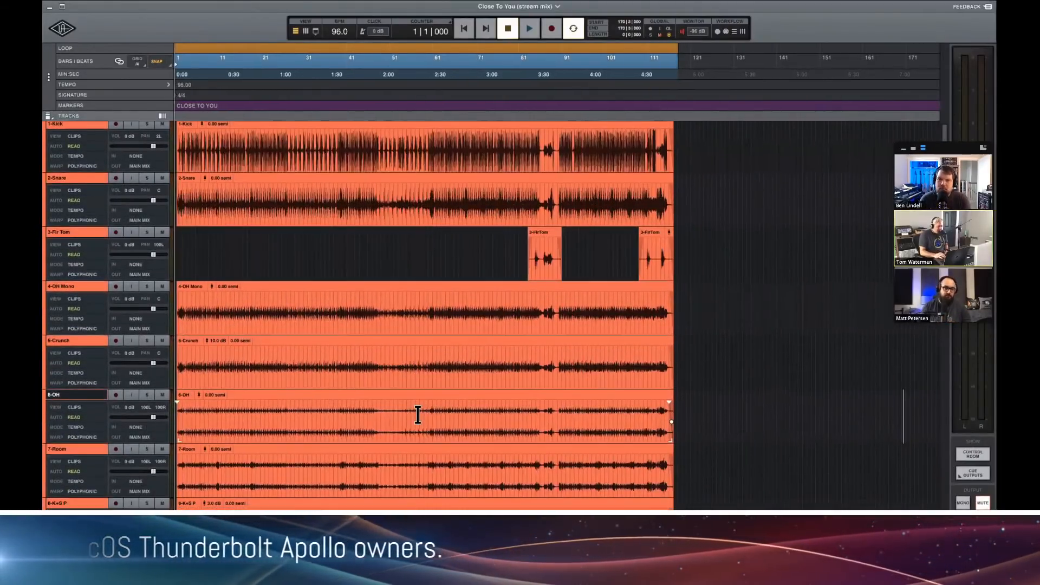
scroll(399, 216, "up", 2)
scroll(395, 221, "down", 1)
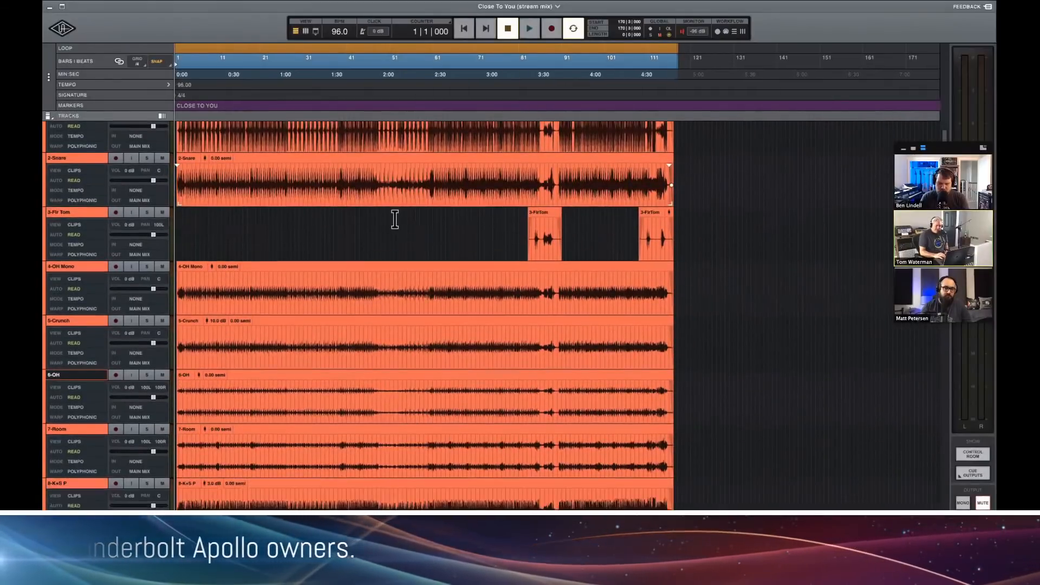
scroll(395, 221, "down", 4)
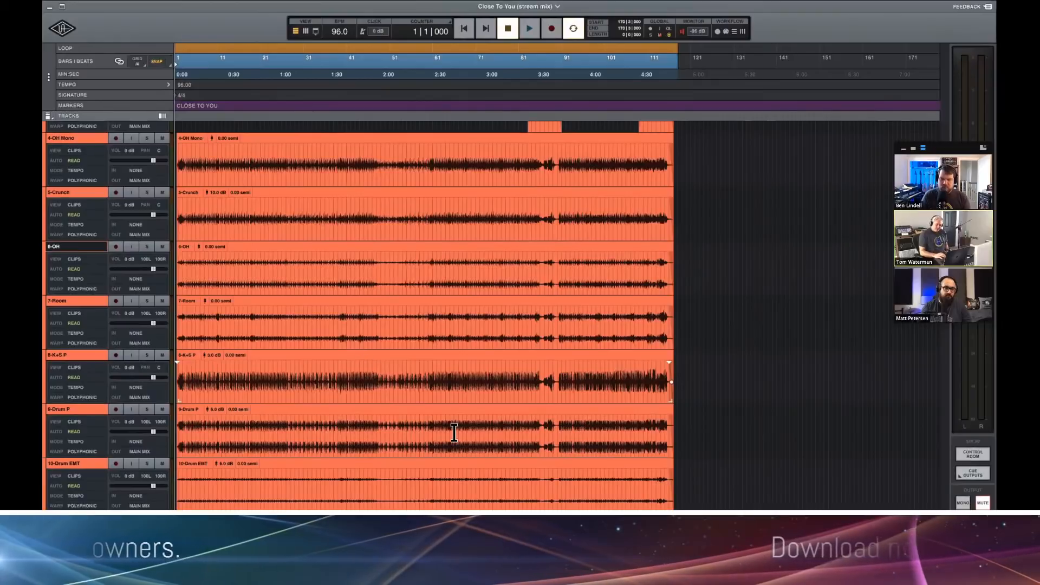
left_click(359, 466)
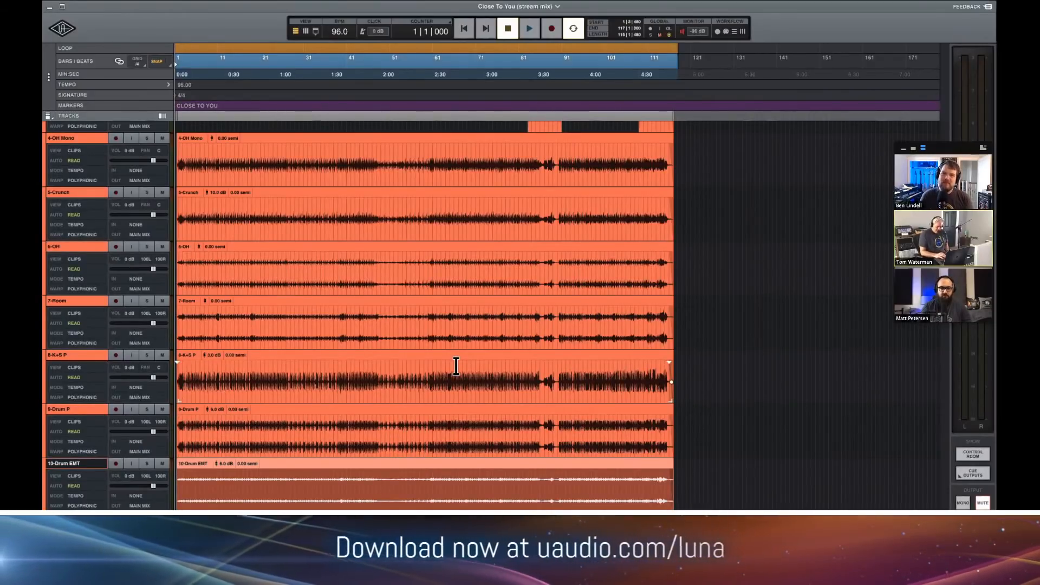
Select the first 11-Bass clip, then the 12-Piano clip, while looking over the bass, keyboard and guitar tracks.
scroll(456, 366, "down", 5)
left_click(418, 360)
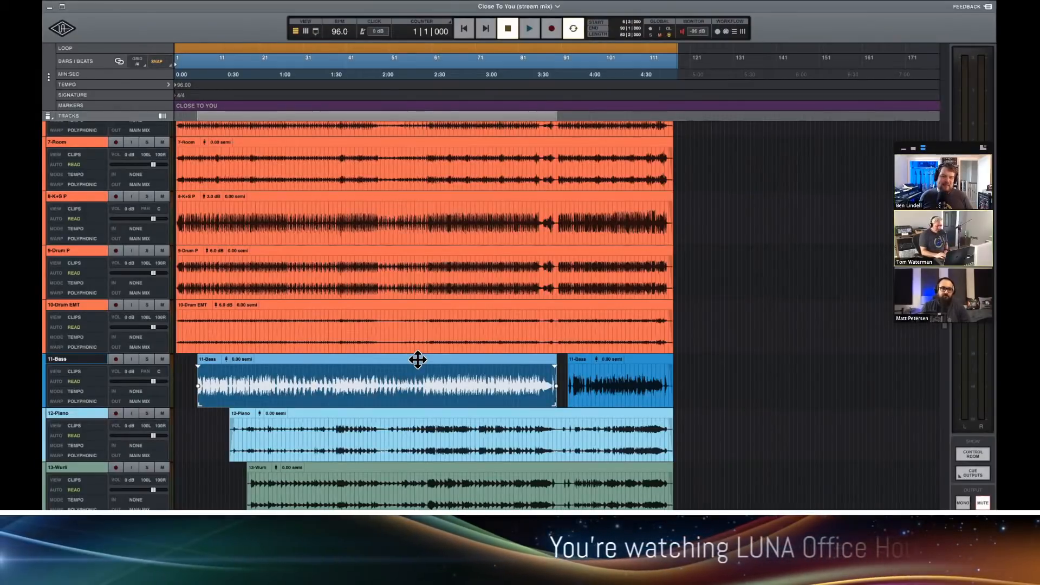
scroll(418, 360, "down", 4)
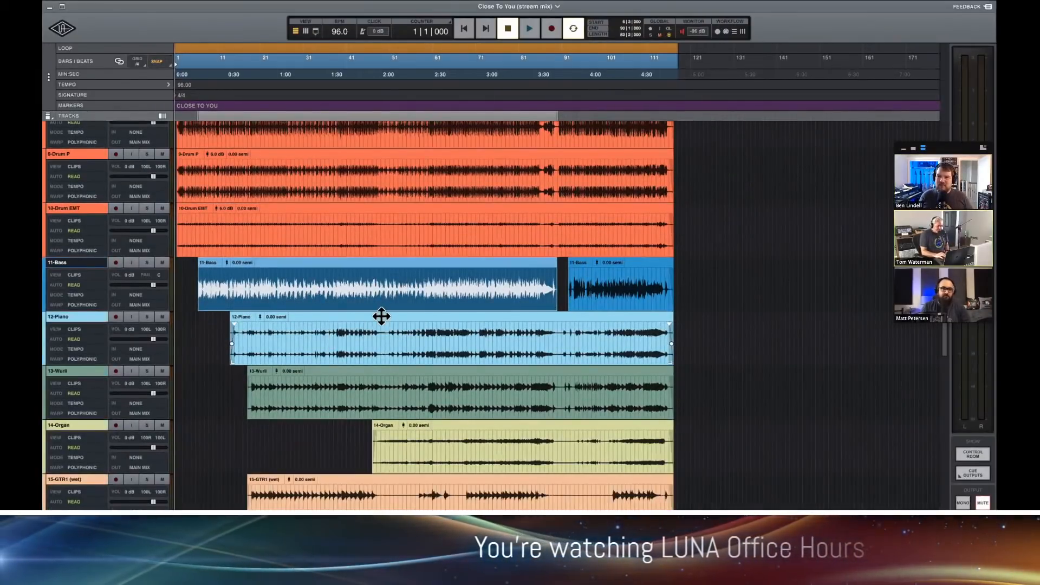
left_click(382, 316)
scroll(381, 316, "down", 3)
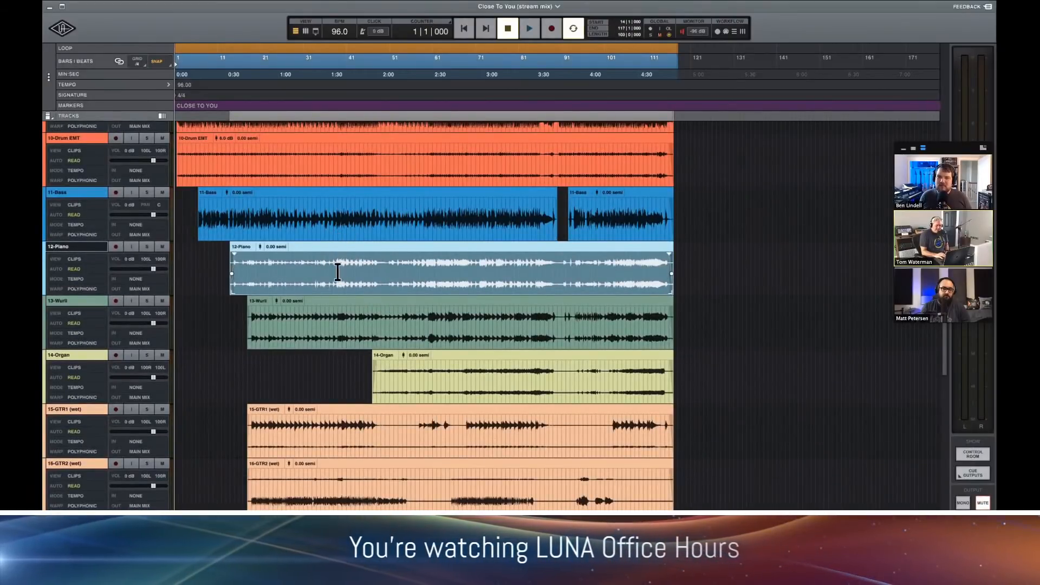
scroll(374, 265, "down", 1)
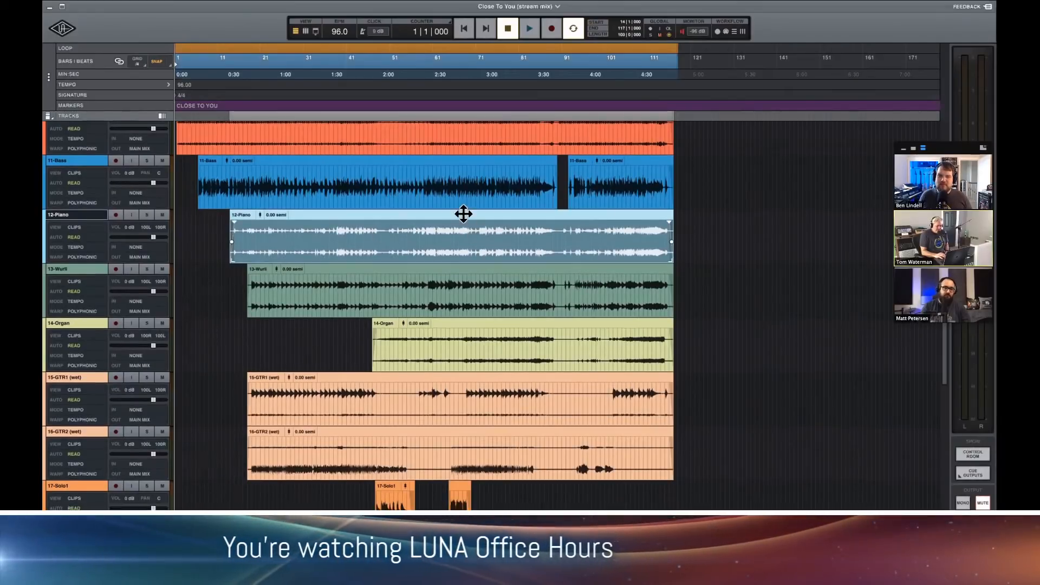
scroll(472, 232, "down", 1)
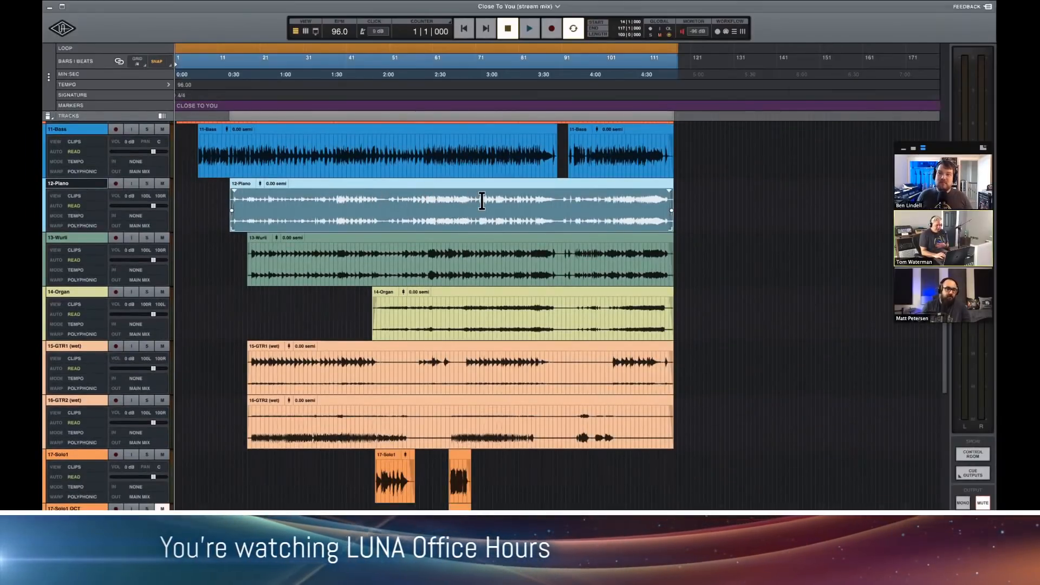
scroll(483, 201, "down", 2)
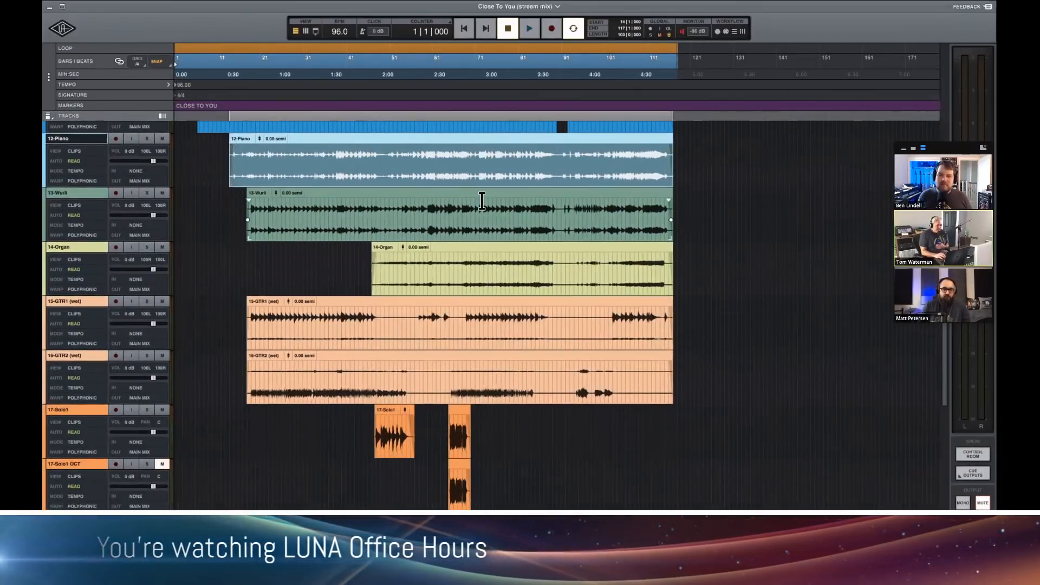
Select the 13-Wurli clip and audition its track soloed from about bar 27, checking its mixer channel during playback.
left_click(432, 167)
left_click(417, 181)
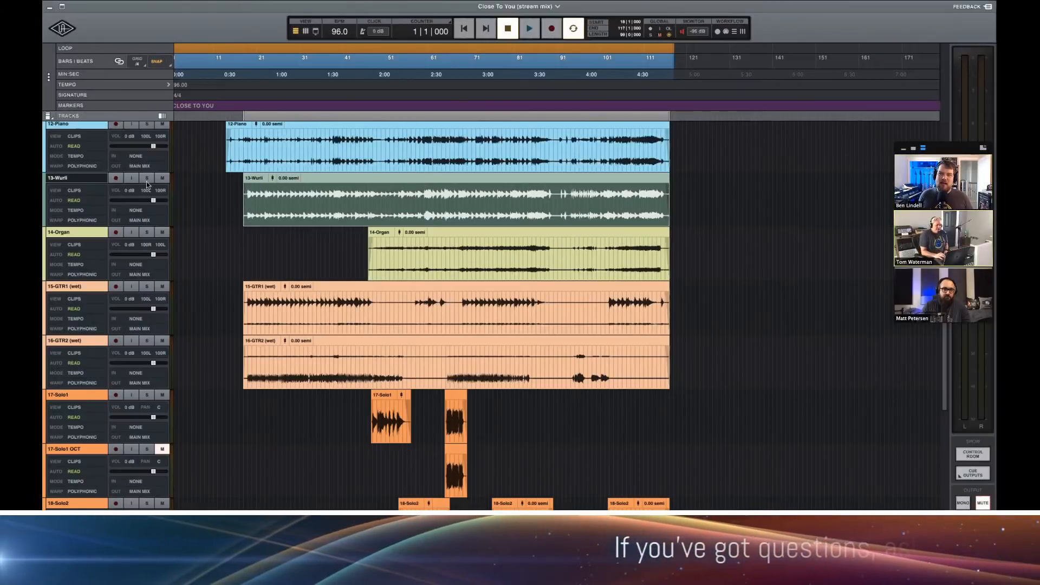
left_click(284, 77)
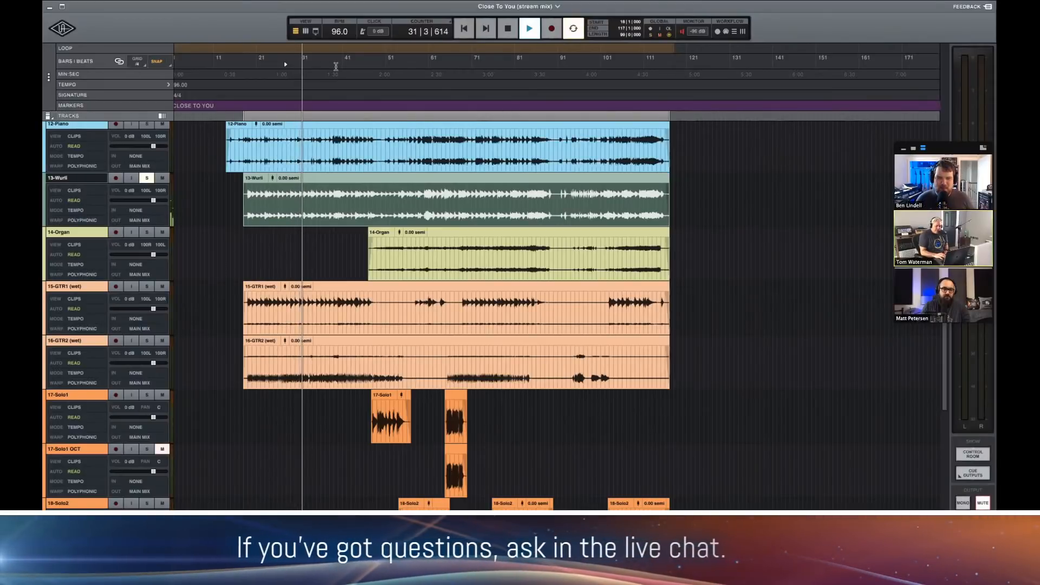
key("super+equal")
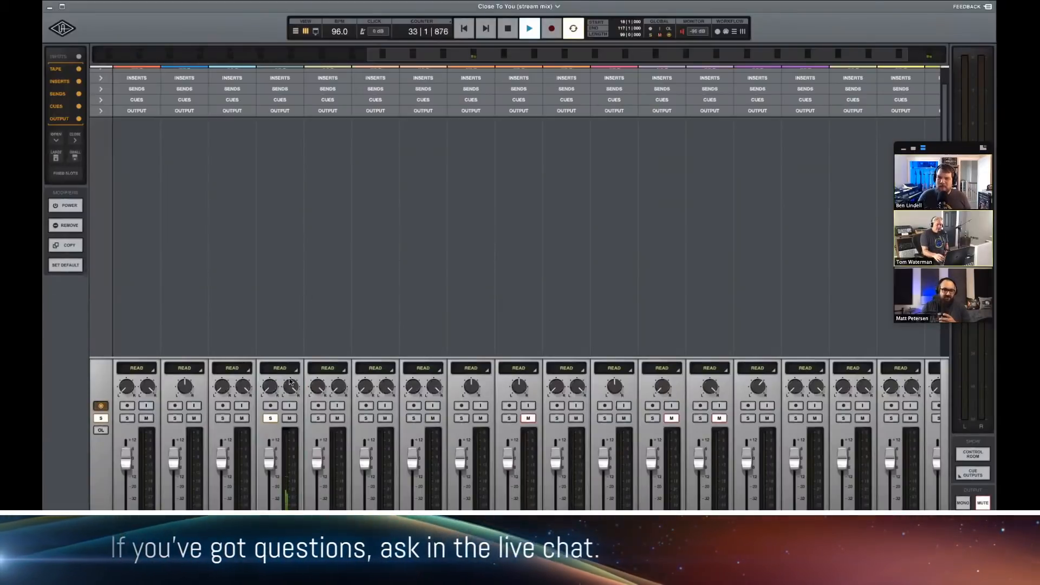
key("super+equal")
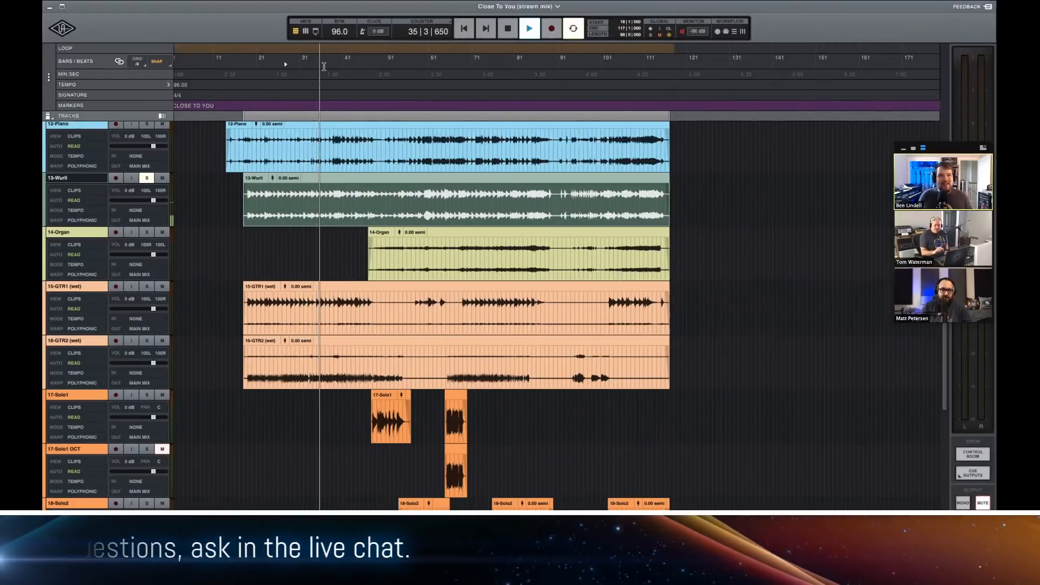
left_click(279, 178)
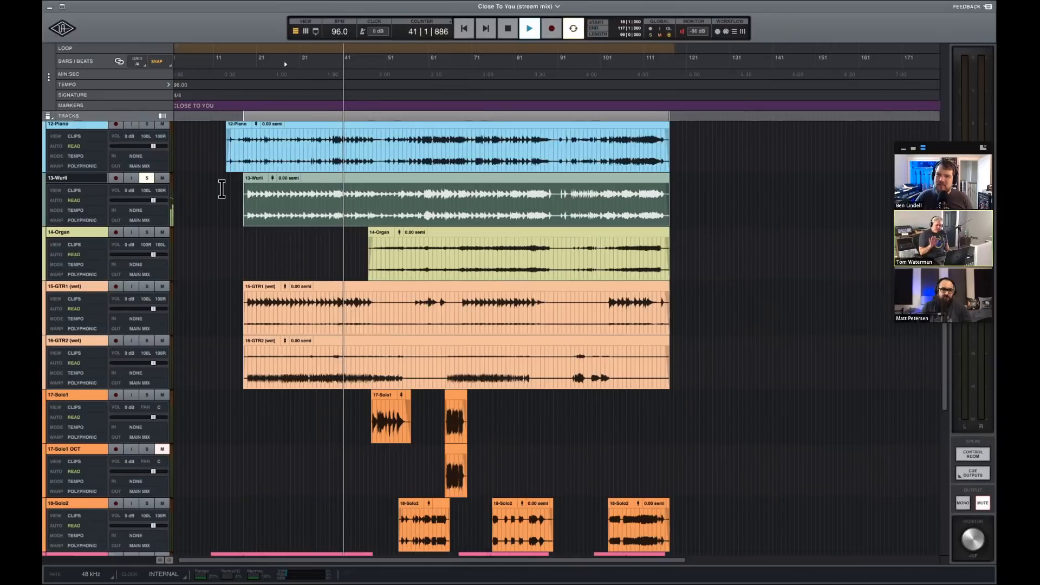
key("space")
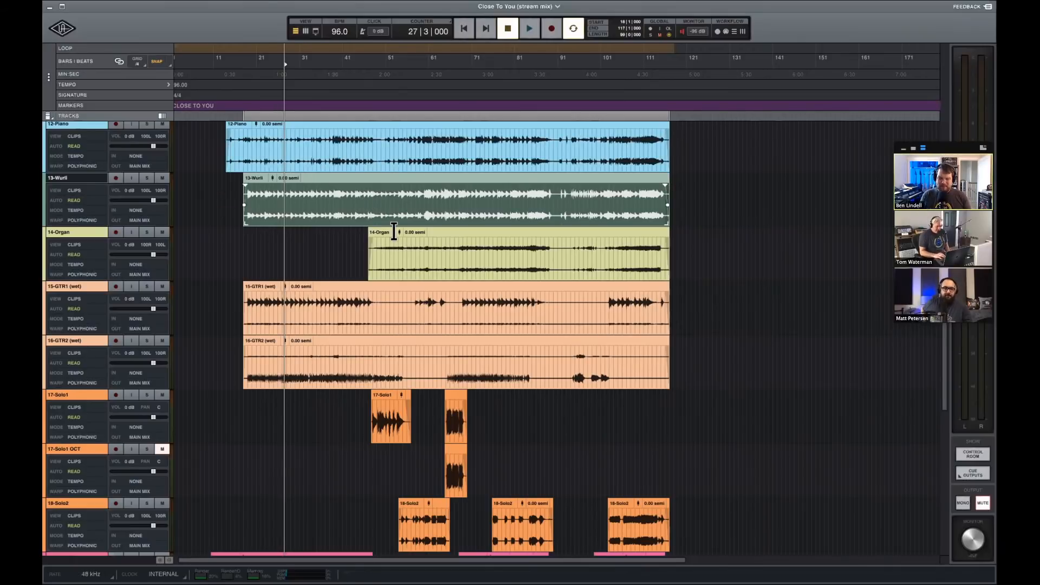
Audition the 14-Organ track soloed from bar 47, beat 3, ending with its solo off and playback stopped.
left_click(370, 68)
left_click(146, 233)
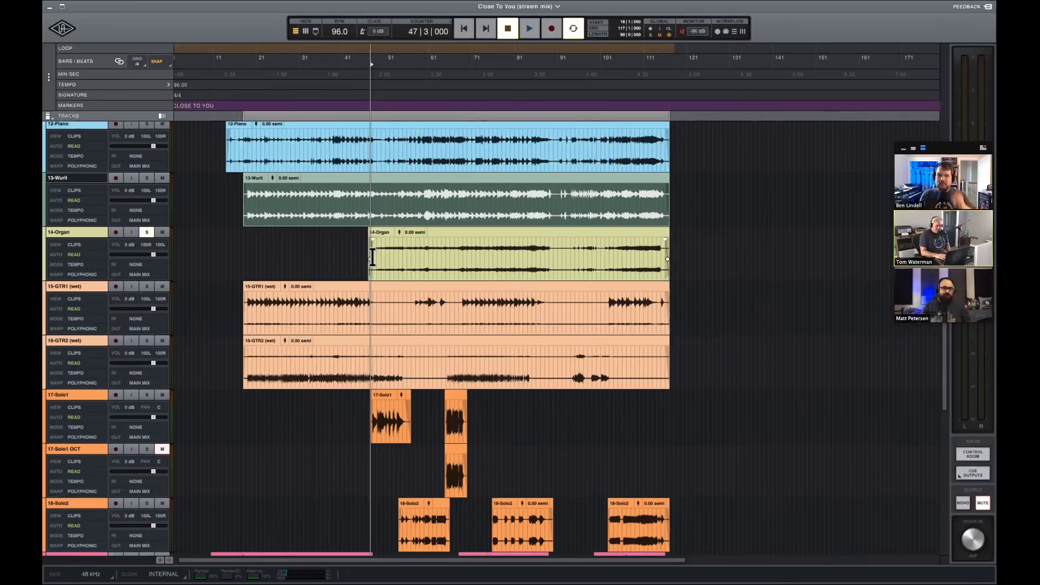
key("space")
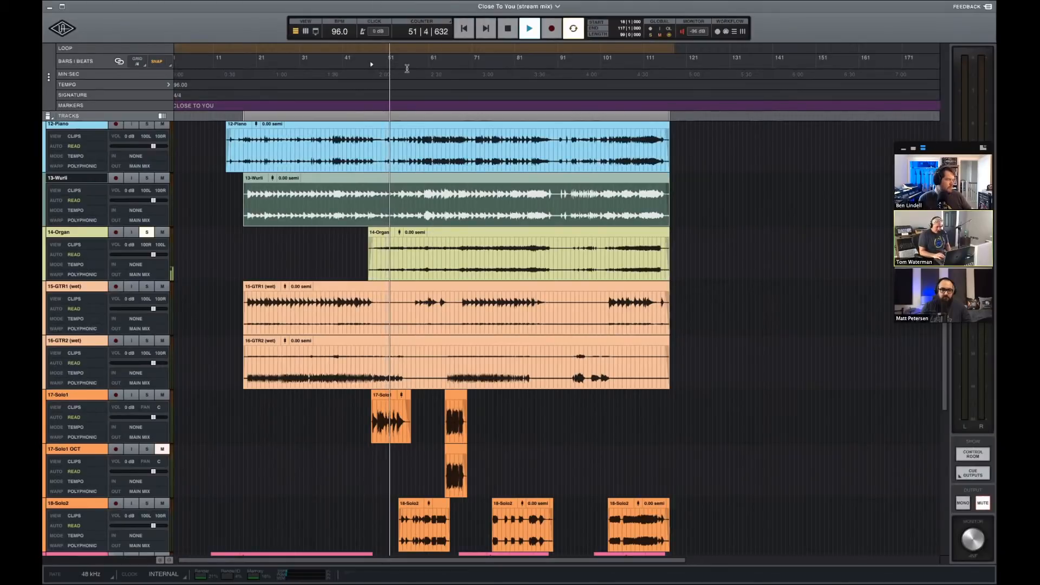
left_click(147, 232)
key("space")
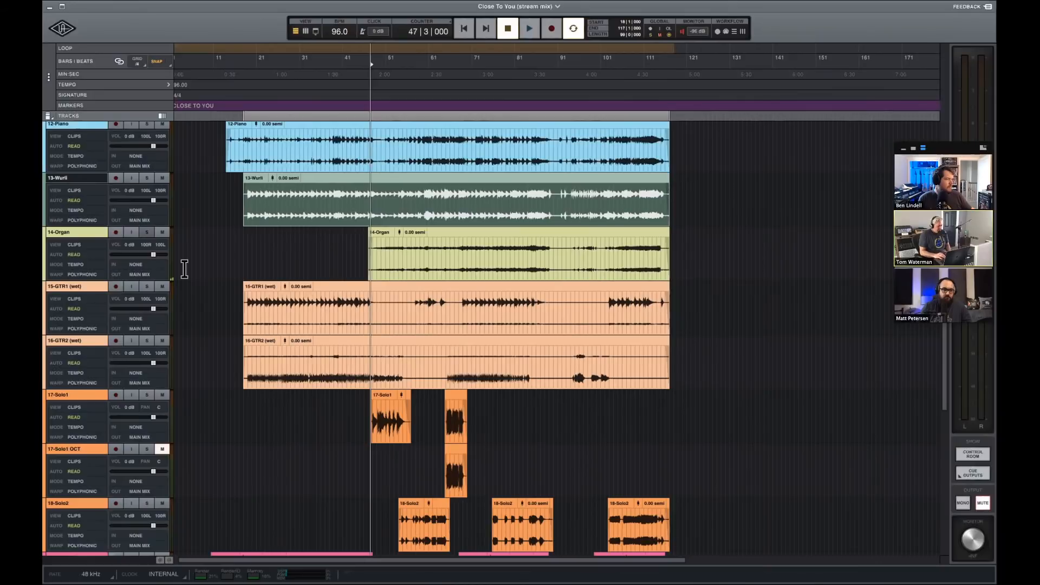
Audition 15-GTR1 (wet) soloed from bar 33, beat 2, switch the solo to 16-GTR2 (wet), and stop playback.
scroll(199, 313, "down", 2)
left_click(147, 250)
left_click(308, 63)
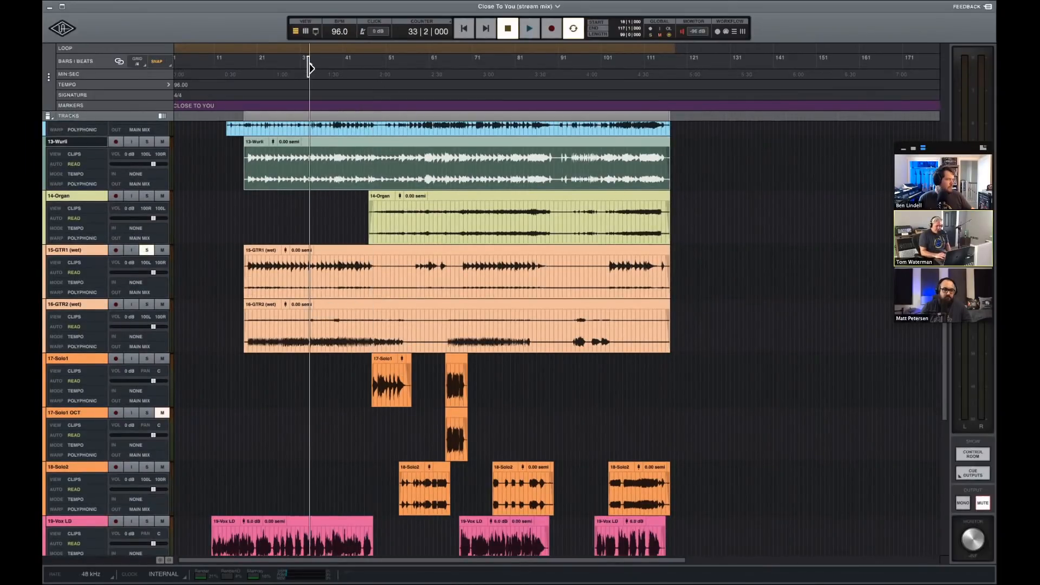
key("space")
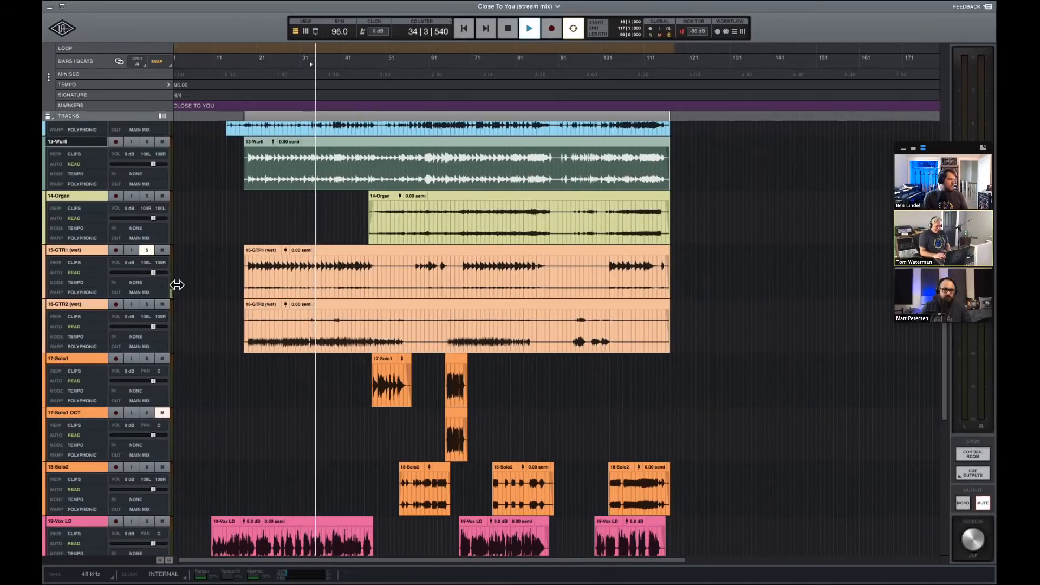
left_click(147, 304)
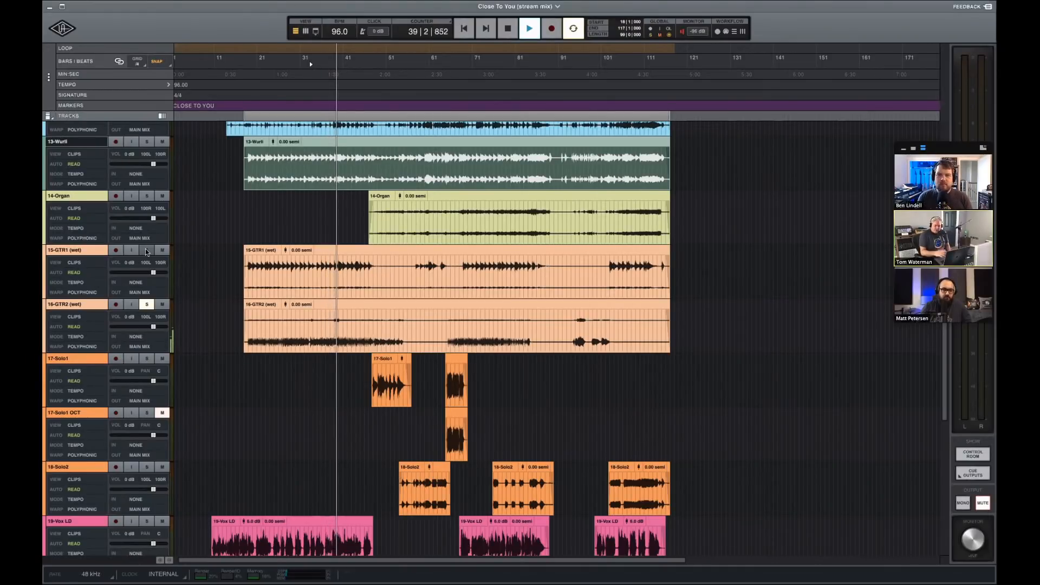
key("space")
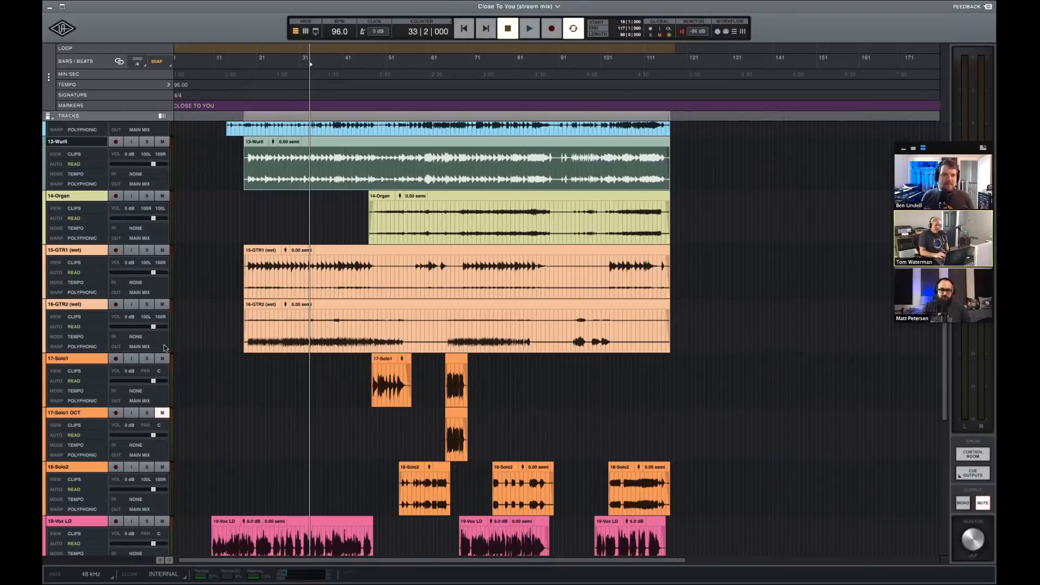
Audition the 23-Clap track soloed from bar 68, beat 3, ending with its solo off and playback stopped.
scroll(332, 384, "down", 10)
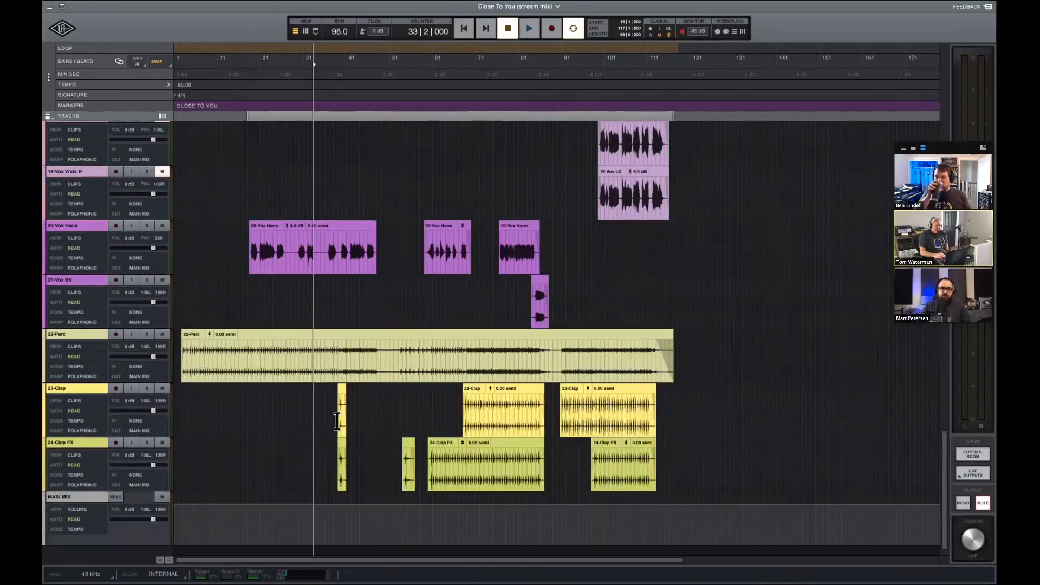
left_click(465, 71)
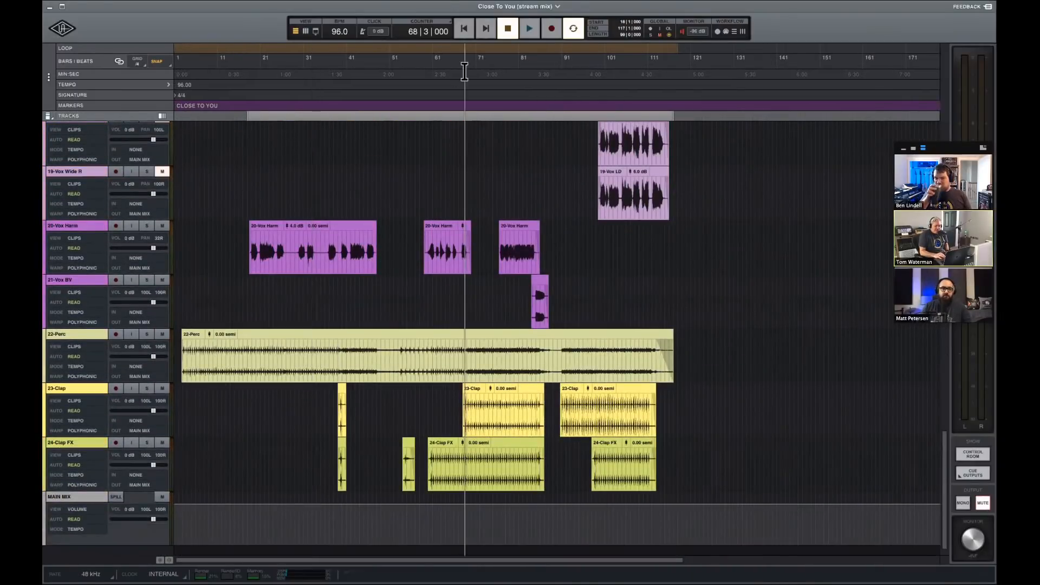
left_click(147, 389)
key("space")
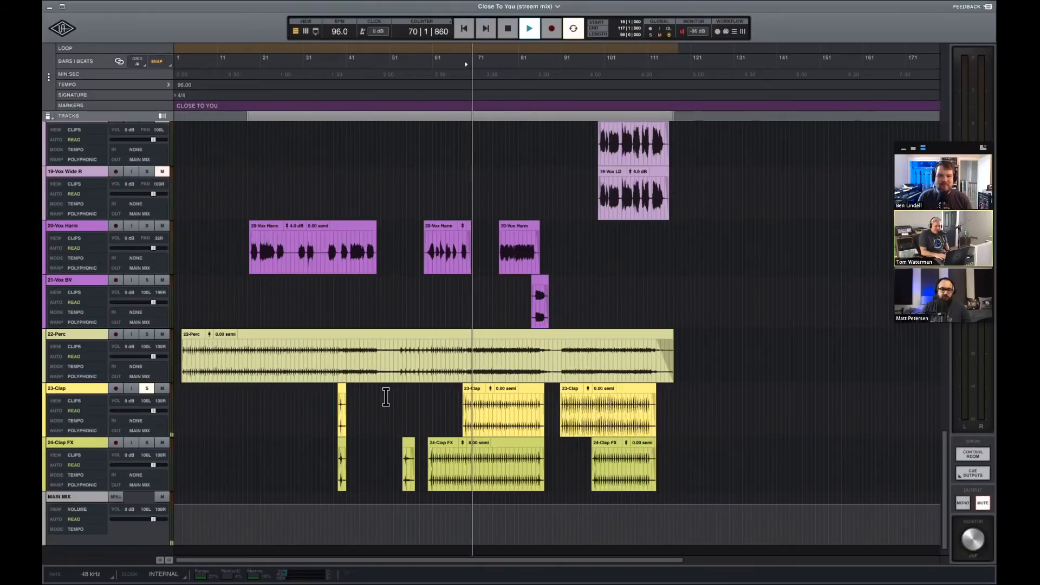
left_click(147, 388)
key("space")
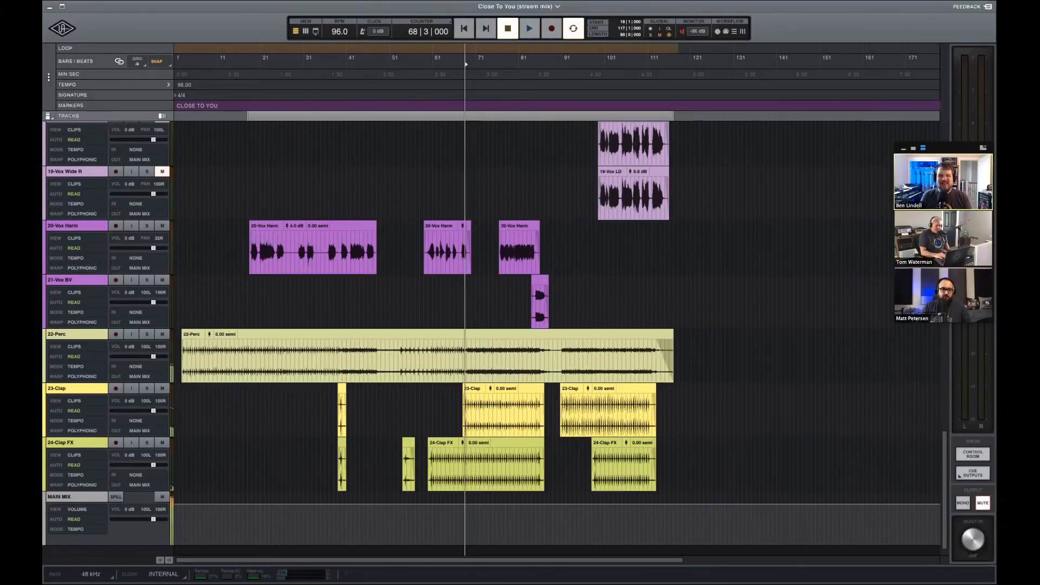
Mark the 22-Perc, 23-Clap and 24-Clap FX tracks near bar 60 and place the playhead at bar 60, beat 4.
left_click_drag(428, 351, 431, 506)
scroll(491, 408, "up", 12)
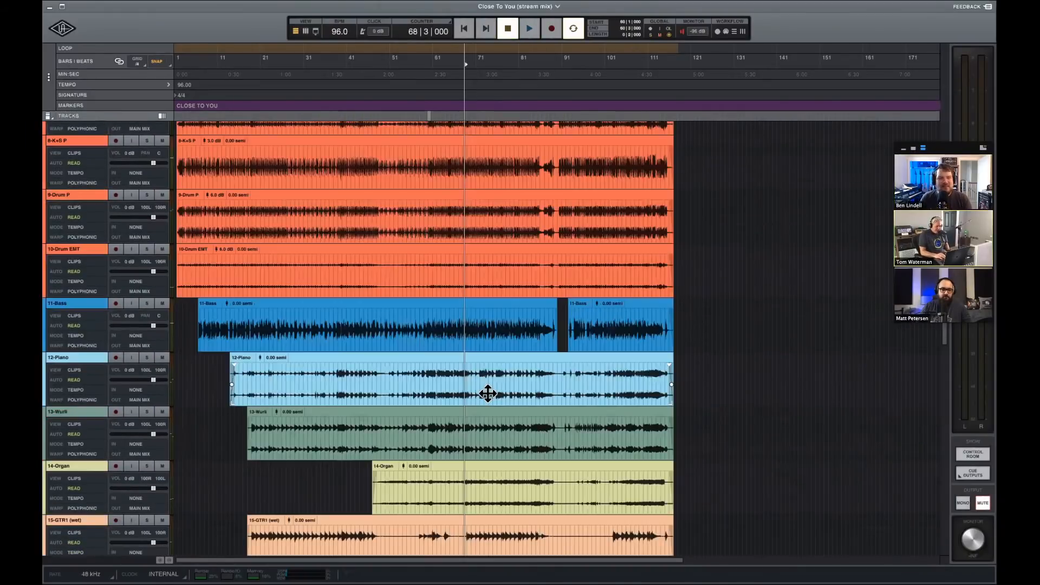
scroll(488, 394, "up", 1)
left_click(431, 61)
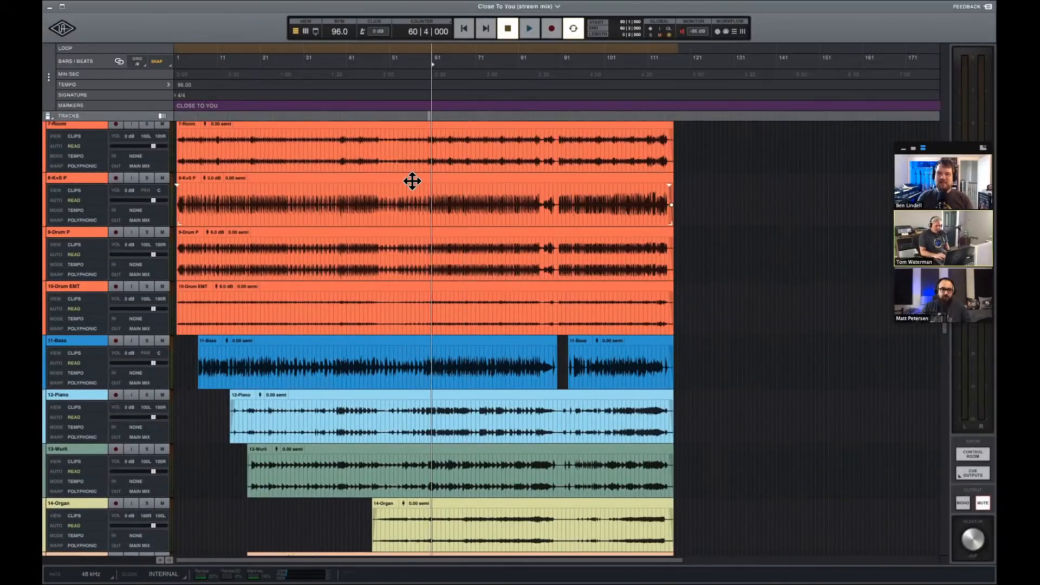
Audition the 19-Vox LD track soloed from bar 16, beat 2, and stop playback.
scroll(423, 250, "down", 10)
scroll(428, 384, "down", 6)
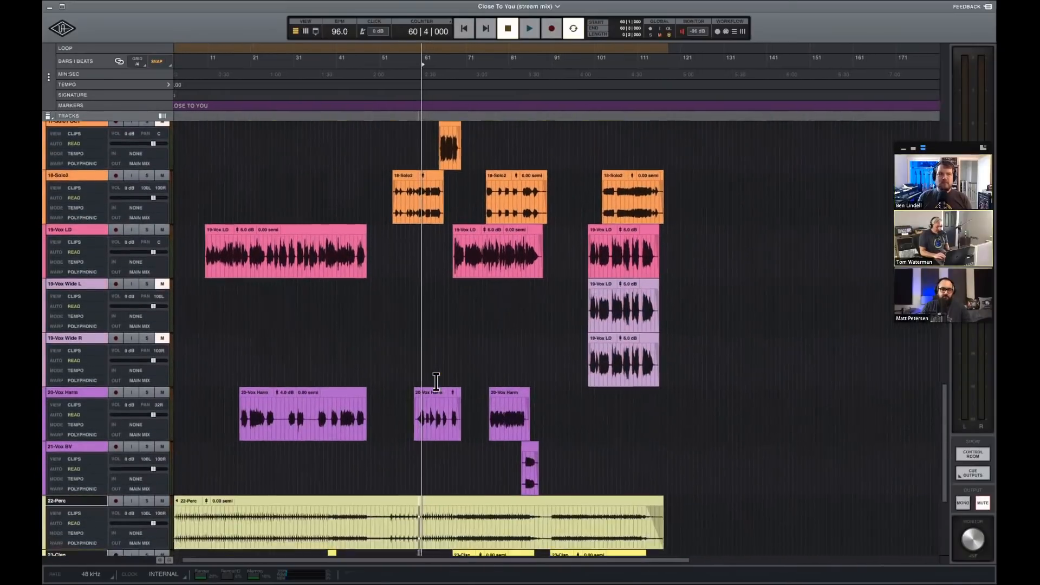
scroll(436, 383, "down", 3)
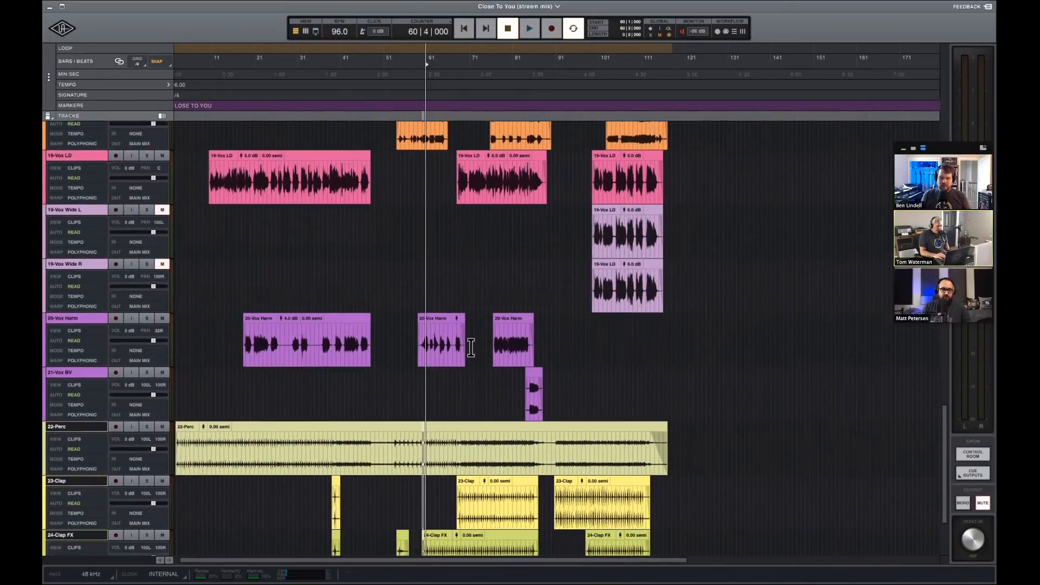
scroll(437, 382, "down", 2)
scroll(314, 232, "up", 2)
left_click(256, 65)
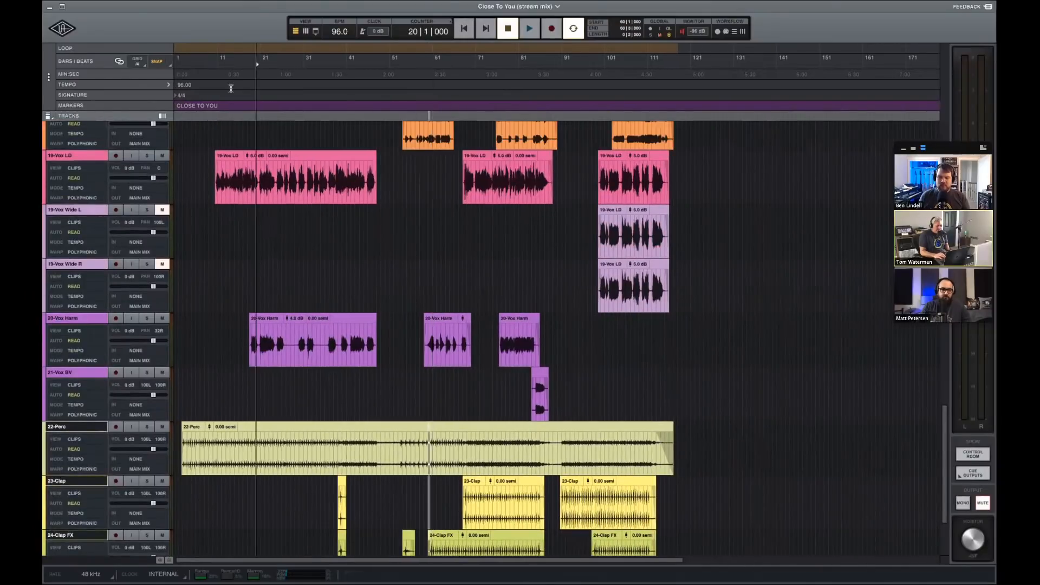
left_click(147, 156)
left_click(240, 66)
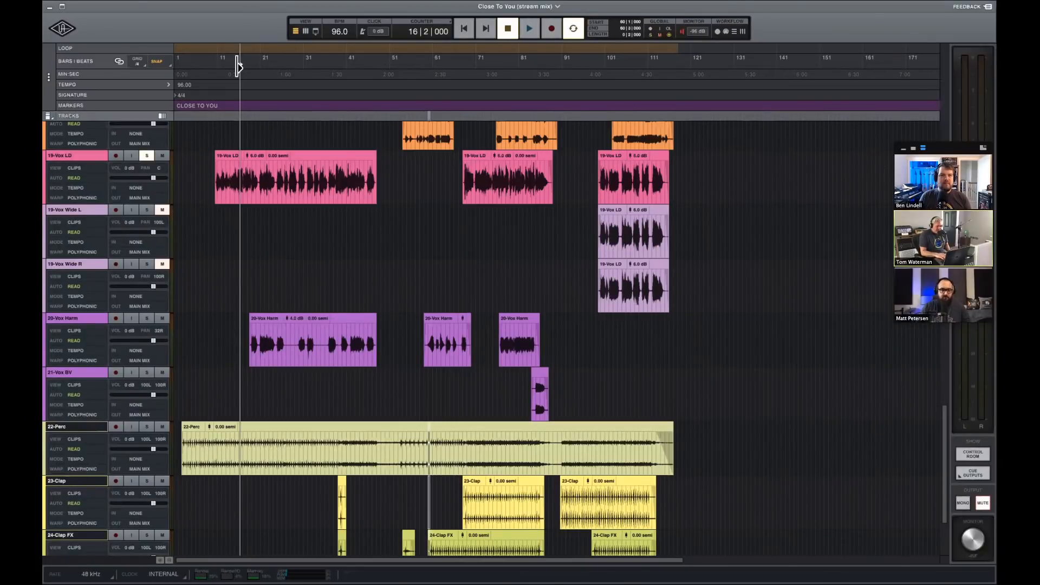
key("space")
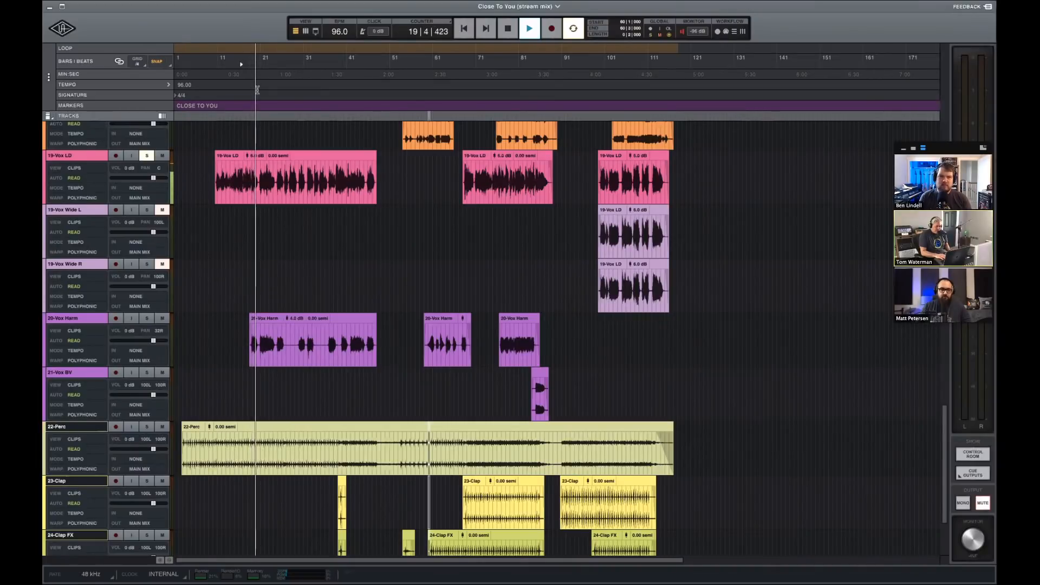
key("space")
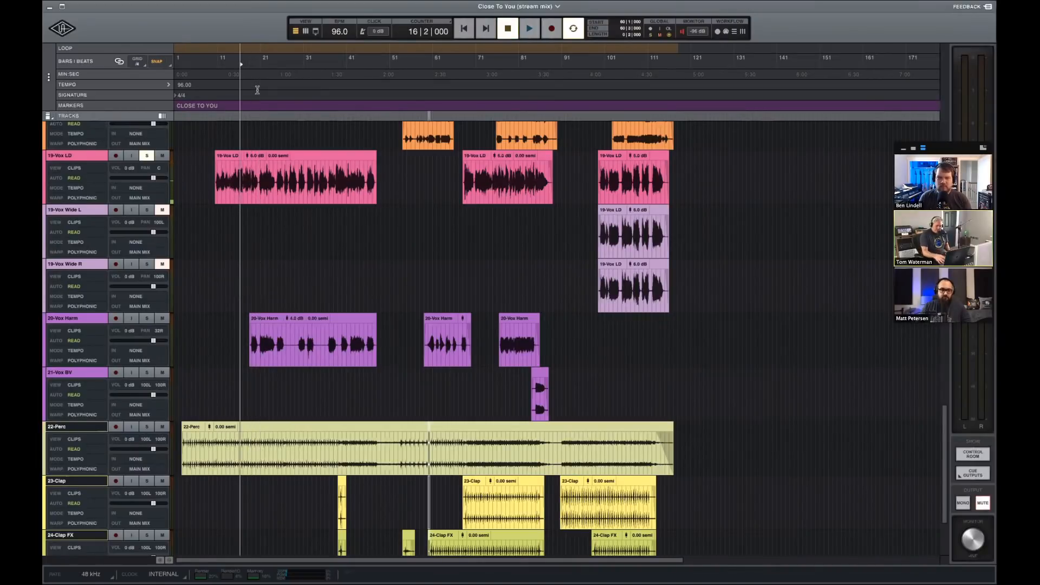
key("super+equal")
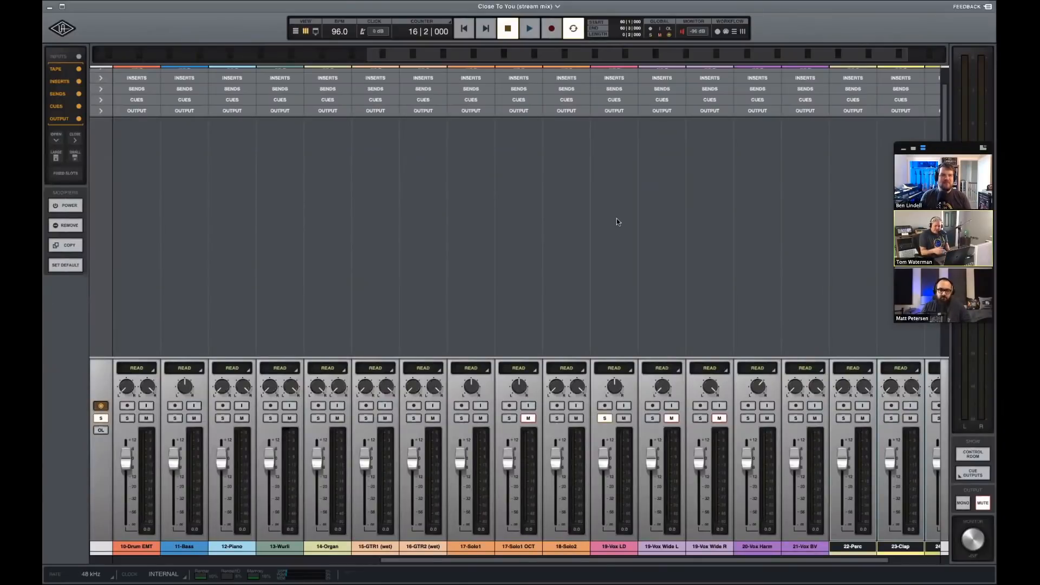
key("super+equal")
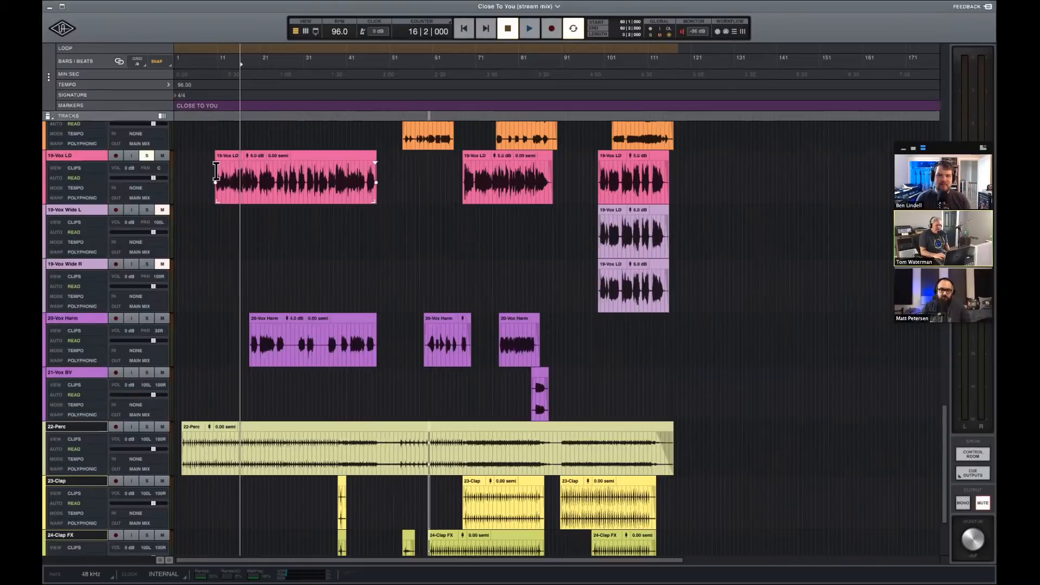
scroll(348, 216, "up", 6)
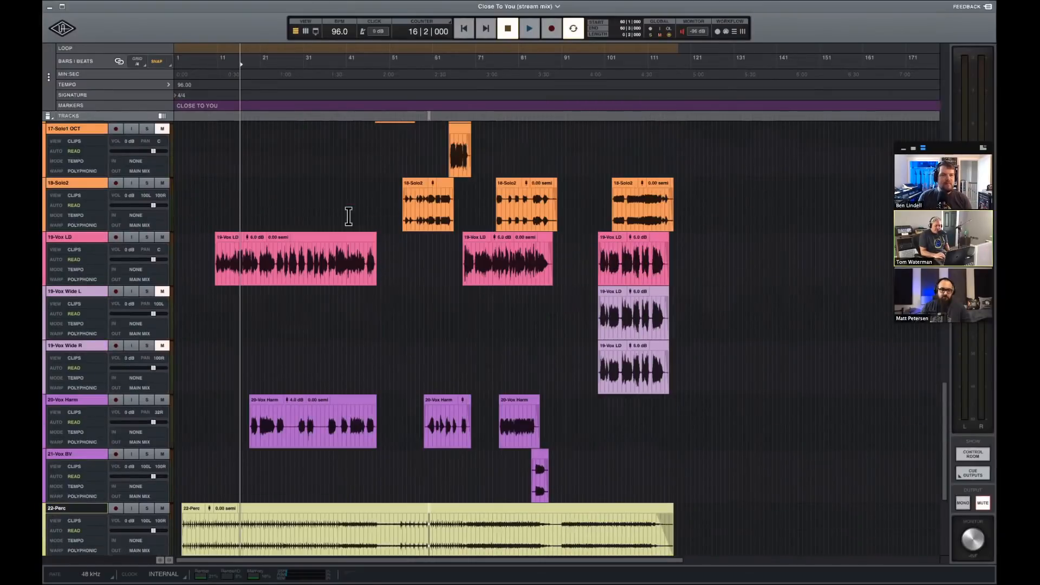
scroll(214, 482, "up", 13)
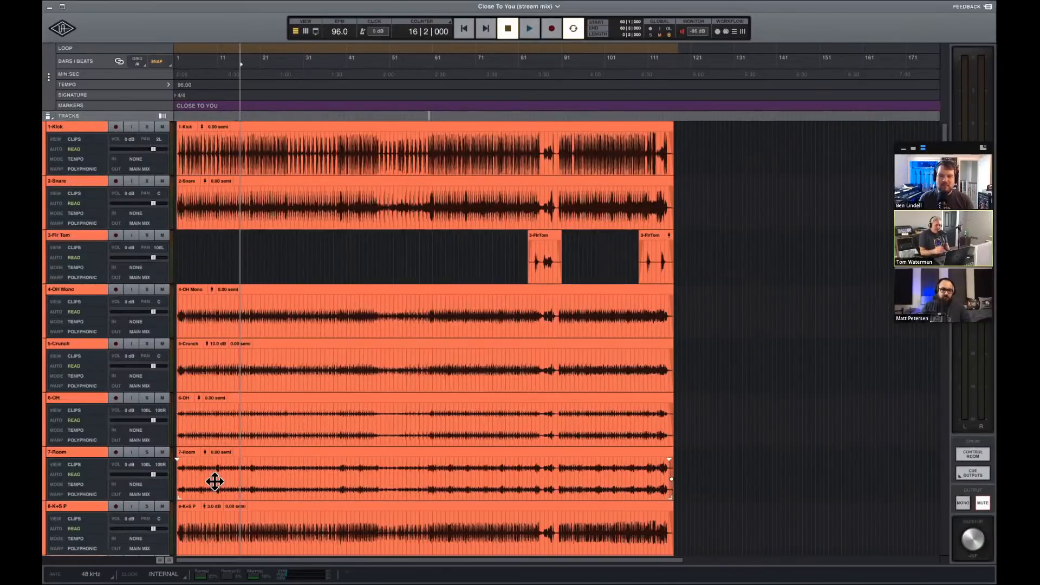
Audition 22-Perc, 23-Clap and 24-Clap FX soloed together from bar 16, beat 2, ending with their solos off and playback stopped.
scroll(241, 493, "down", 18)
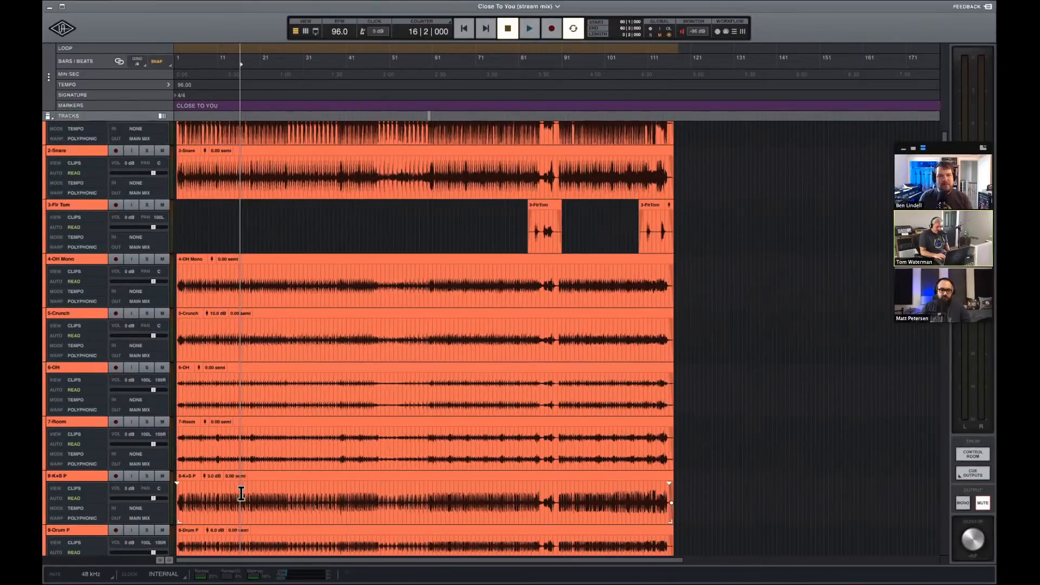
scroll(416, 467, "up", 3)
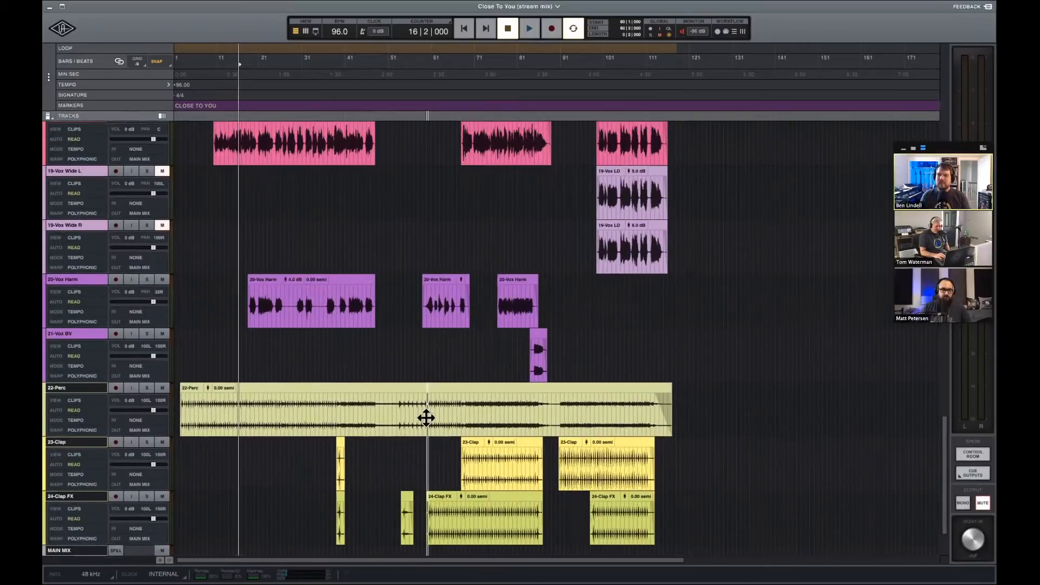
left_click(147, 388)
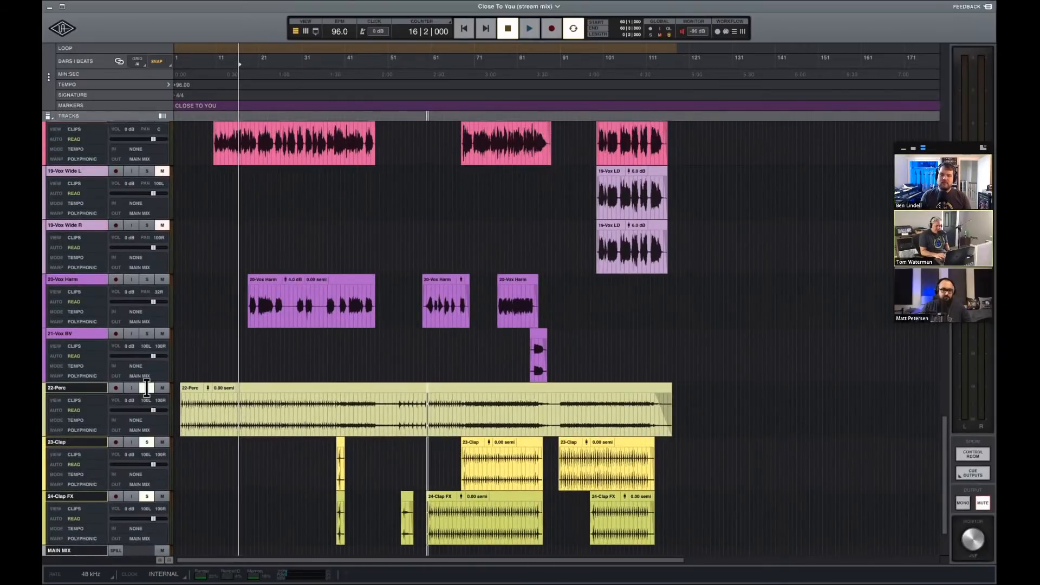
key("space")
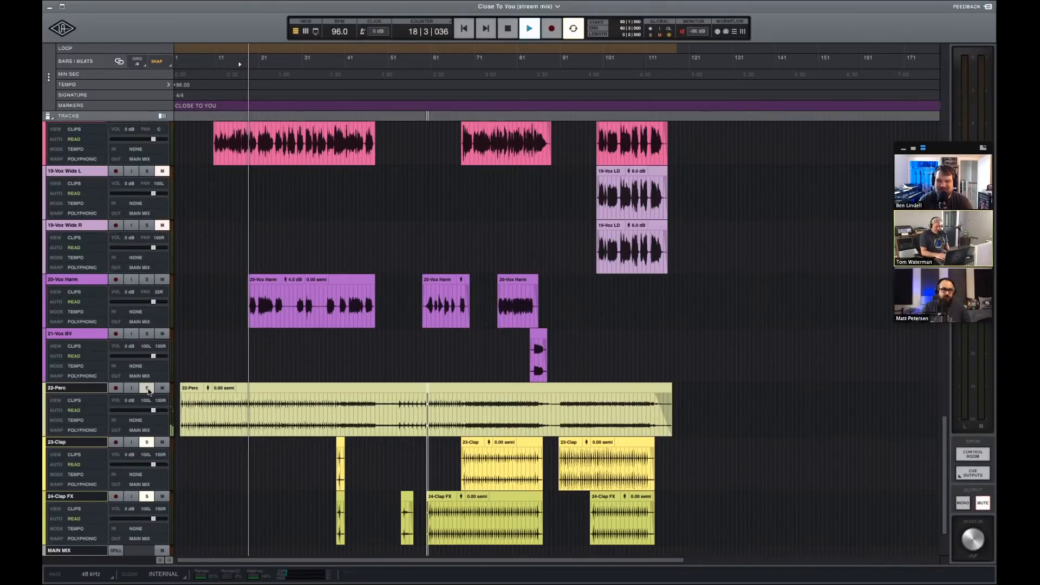
left_click(147, 388)
key("space")
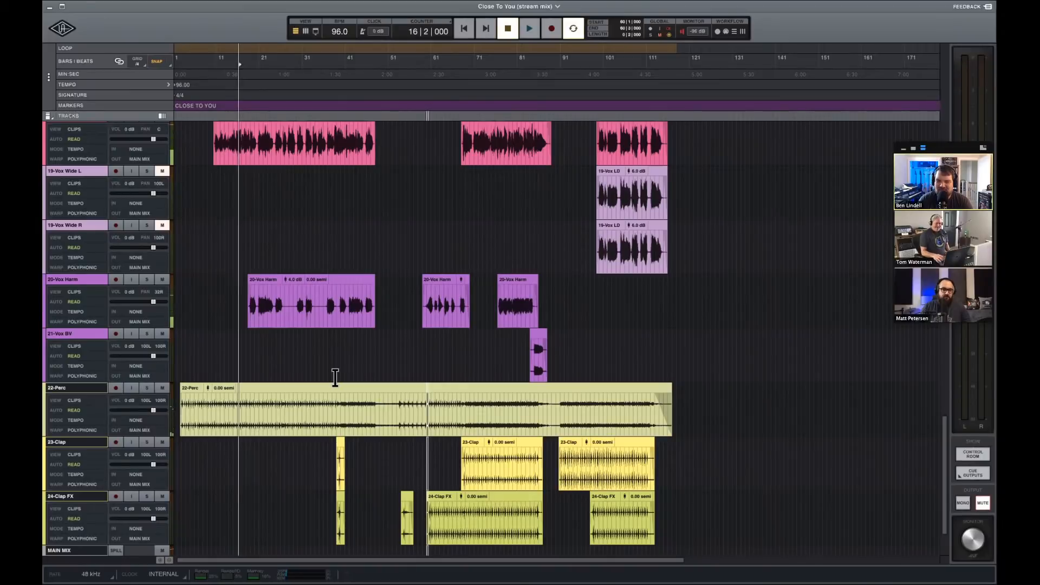
Return the playhead to bar 1, beat 1, and look through the whole track list from 1-Kick to MAIN MIX.
scroll(365, 213, "up", 8)
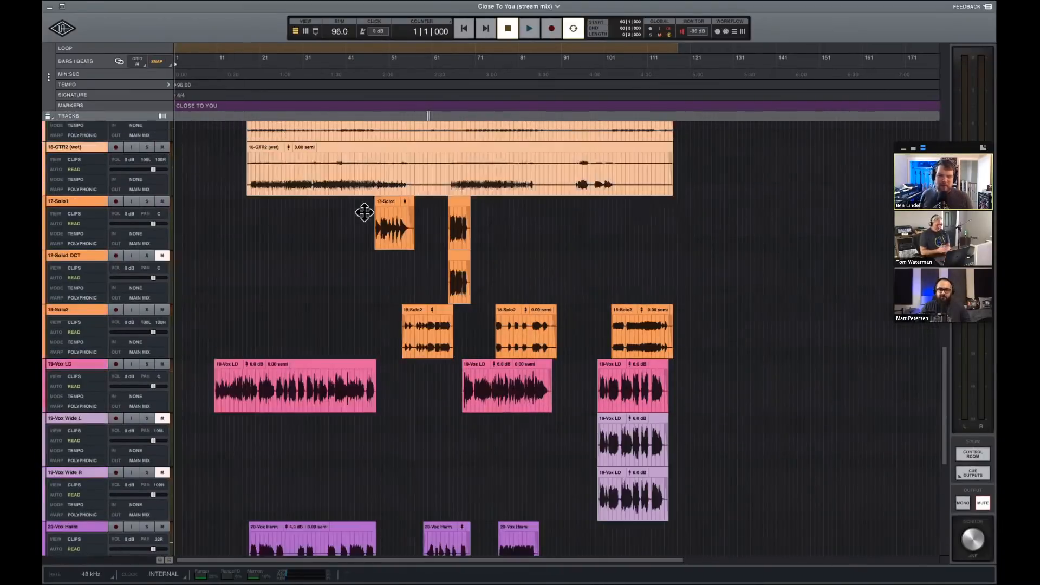
scroll(365, 212, "up", 10)
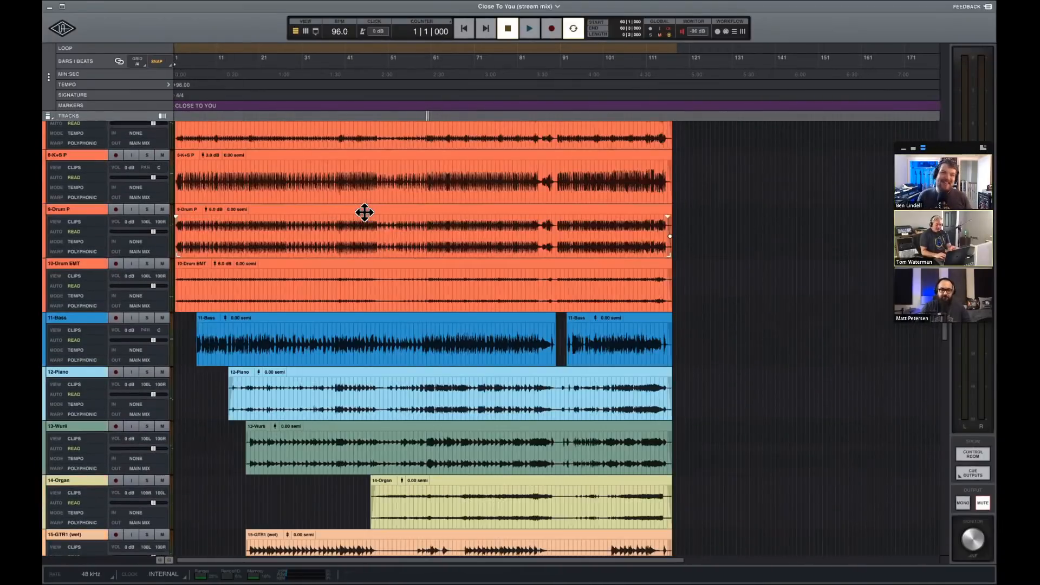
scroll(369, 257, "up", 6)
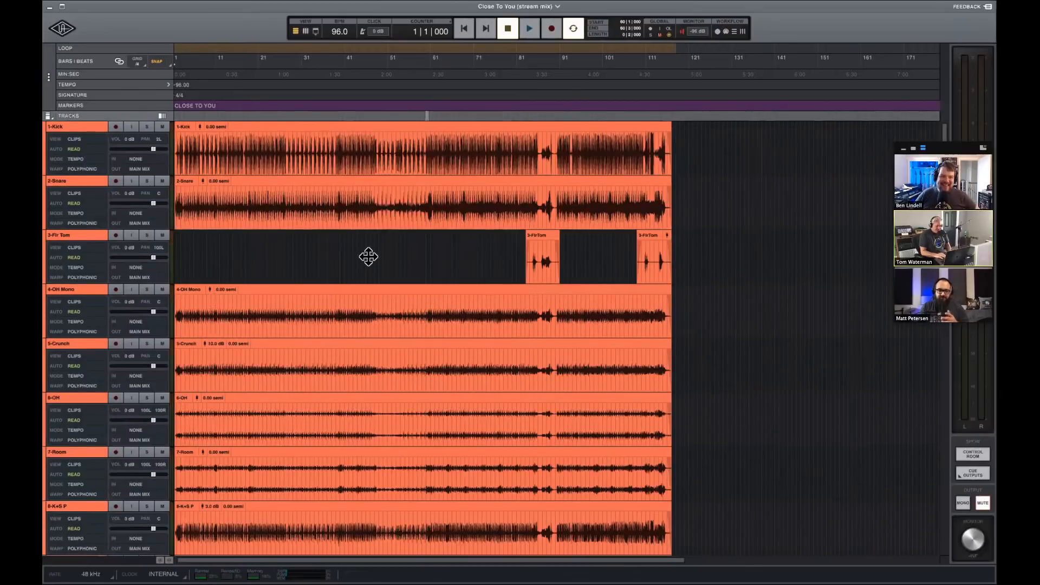
scroll(368, 257, "down", 20)
scroll(368, 256, "down", 4)
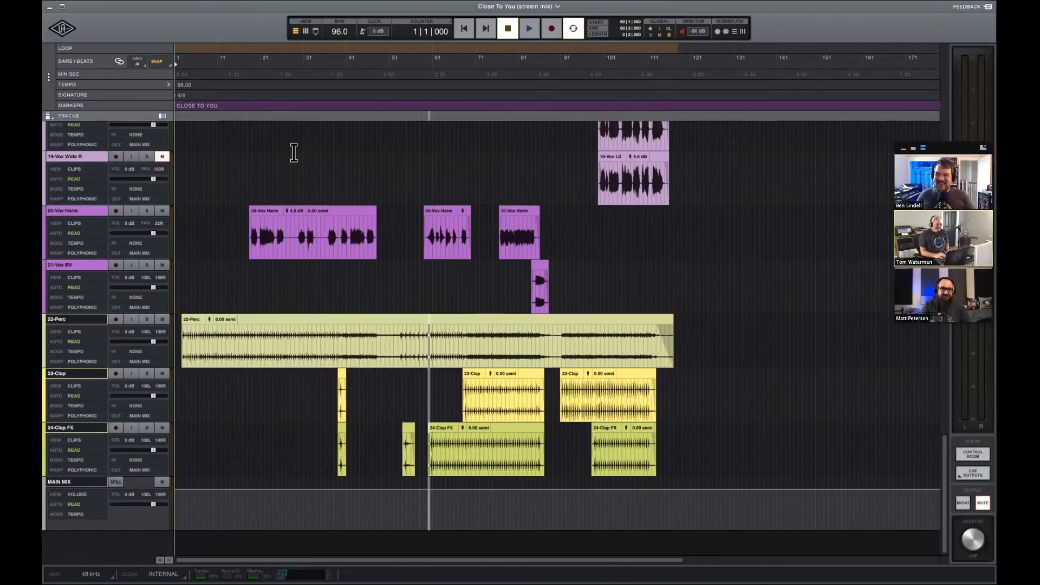
scroll(303, 272, "up", 4)
scroll(303, 272, "up", 15)
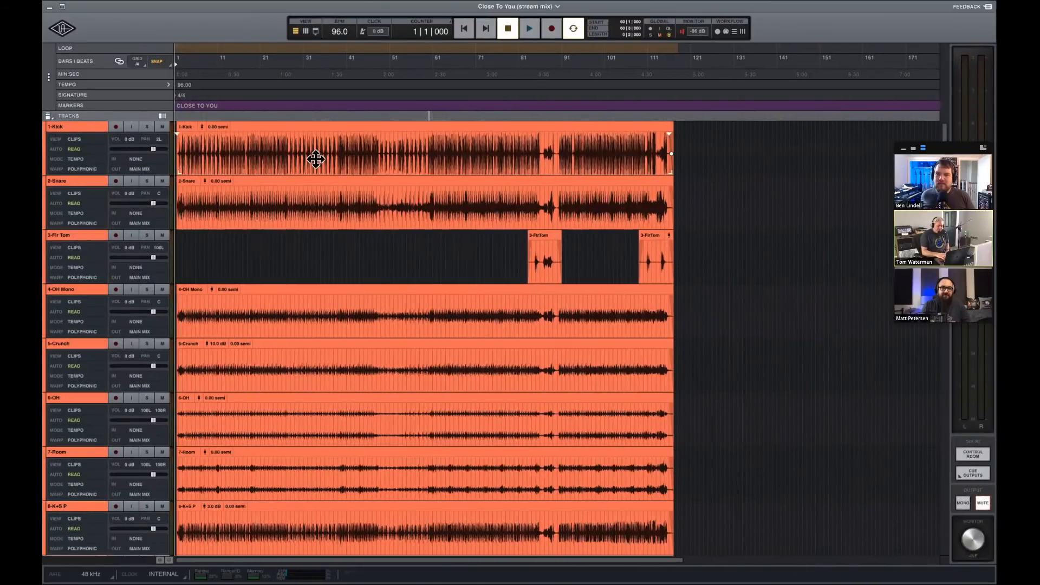
Start playing the full unsoloed mix from bar 1 and look over the drum, vocal and percussion tracks.
key("space")
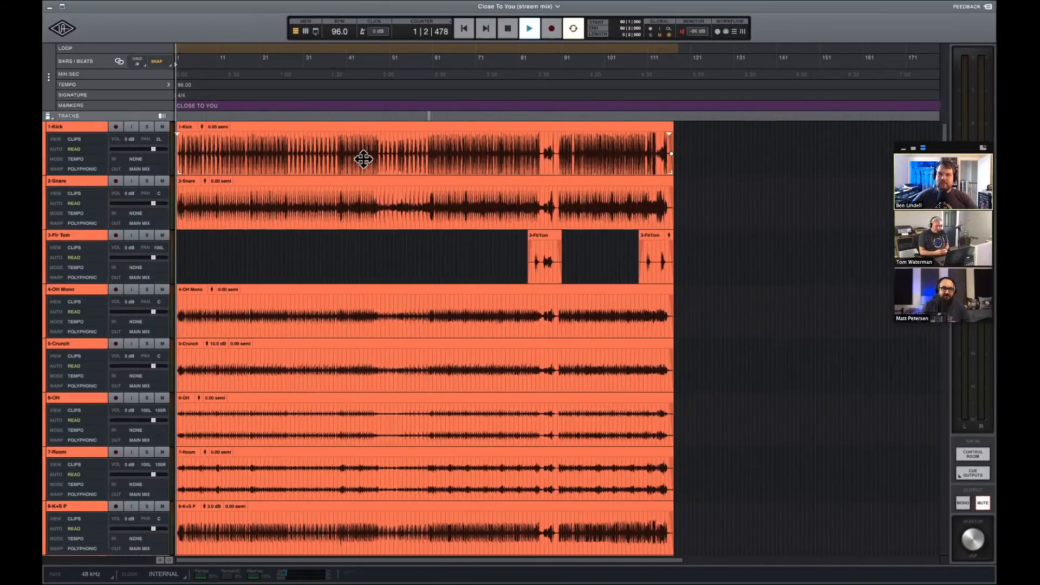
scroll(405, 272, "down", 1)
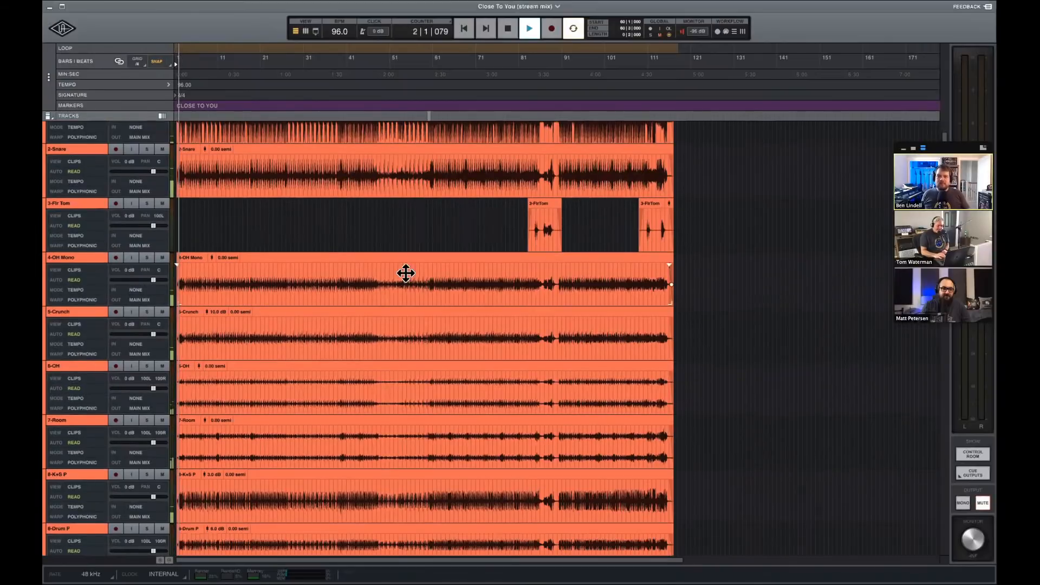
scroll(406, 273, "down", 15)
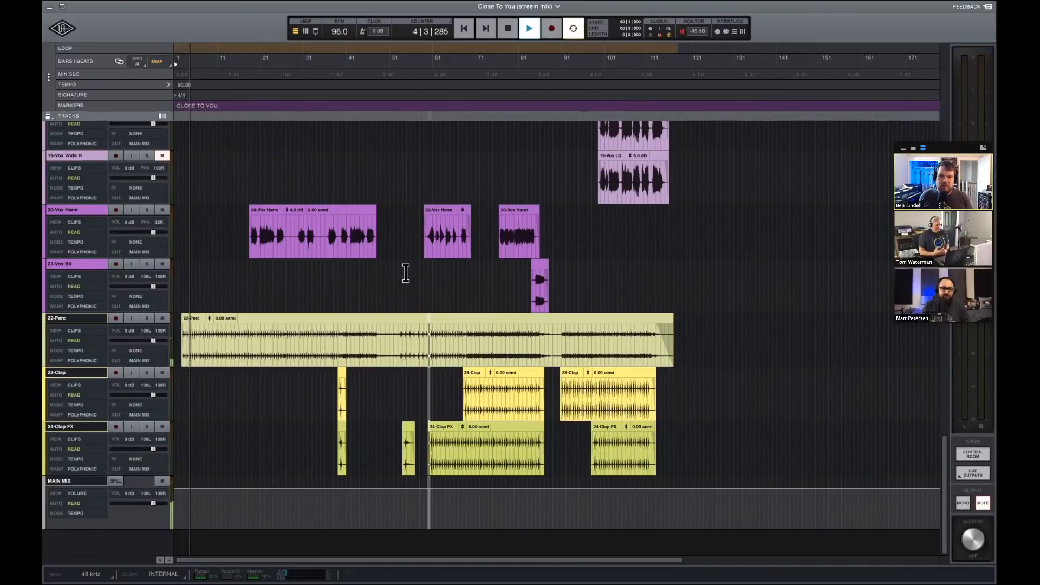
scroll(406, 273, "up", 8)
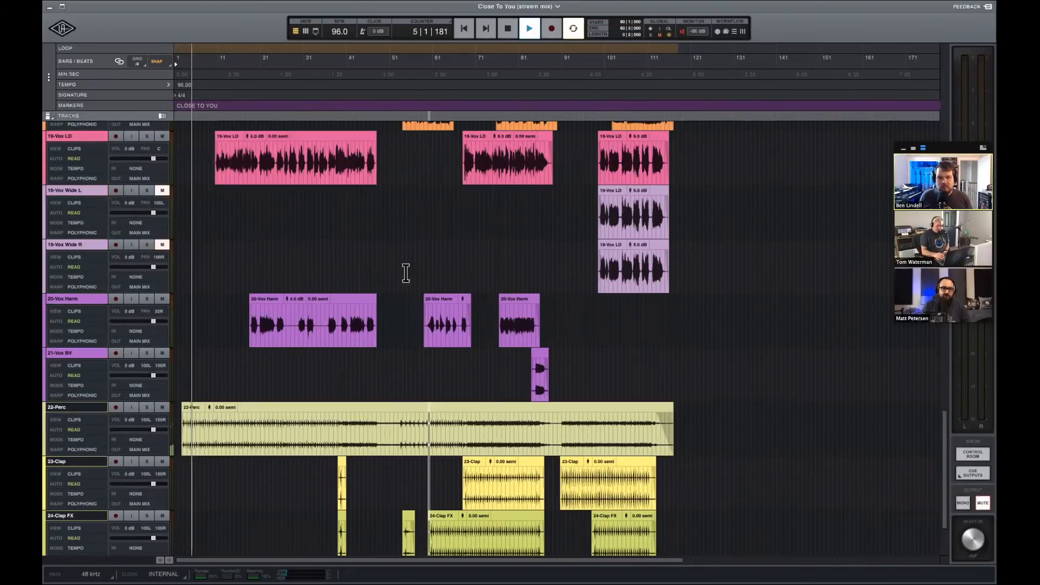
scroll(406, 272, "up", 4)
Switch to the mixer view and check its input, tape, inserts, sends and output sections, leaving all of them collapsed.
key("super+equal")
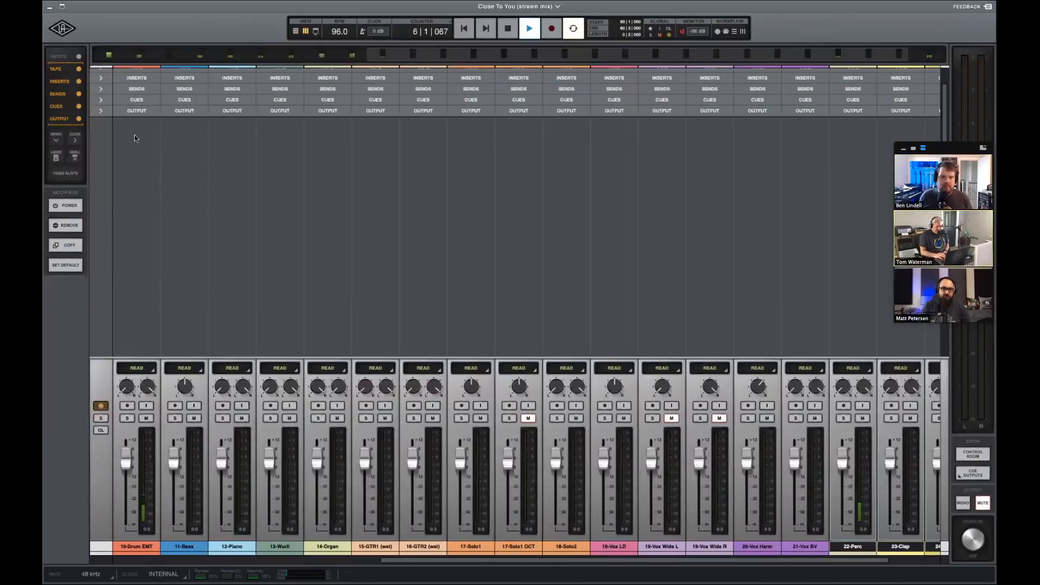
scroll(103, 73, "up", 2)
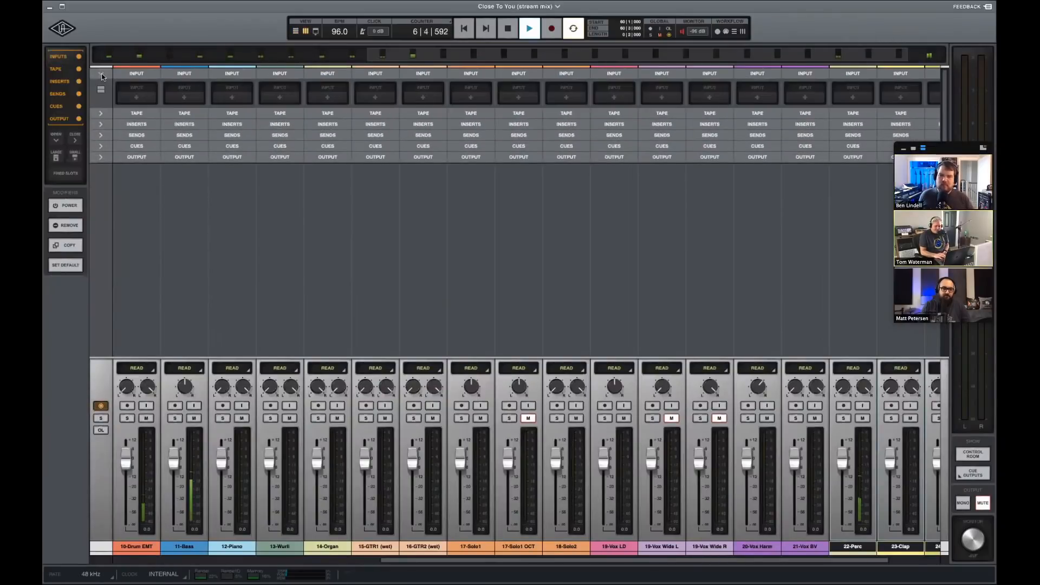
left_click(102, 75)
left_click(101, 85)
left_click(102, 85)
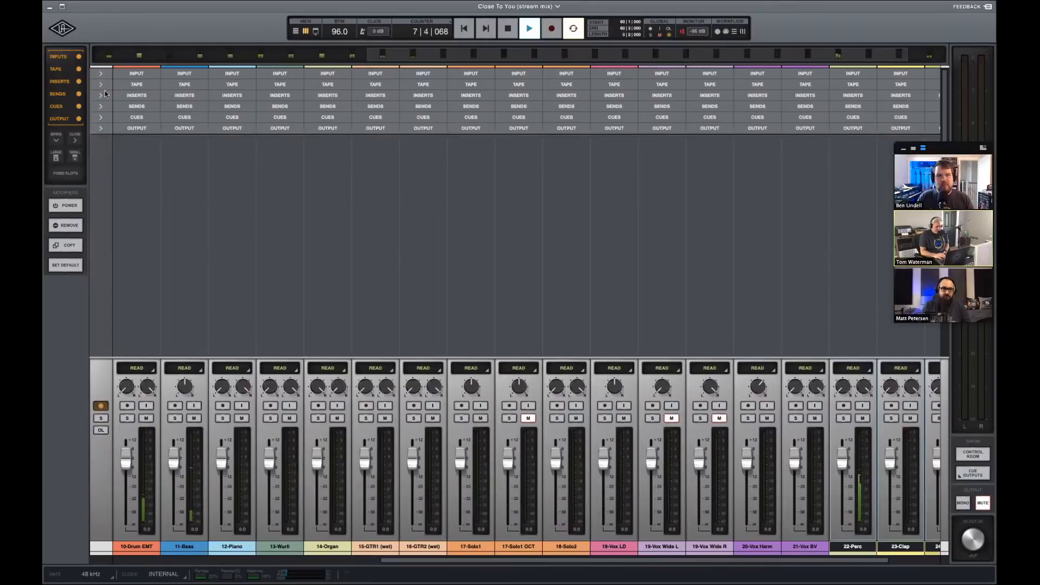
left_click(102, 95)
left_click(102, 94)
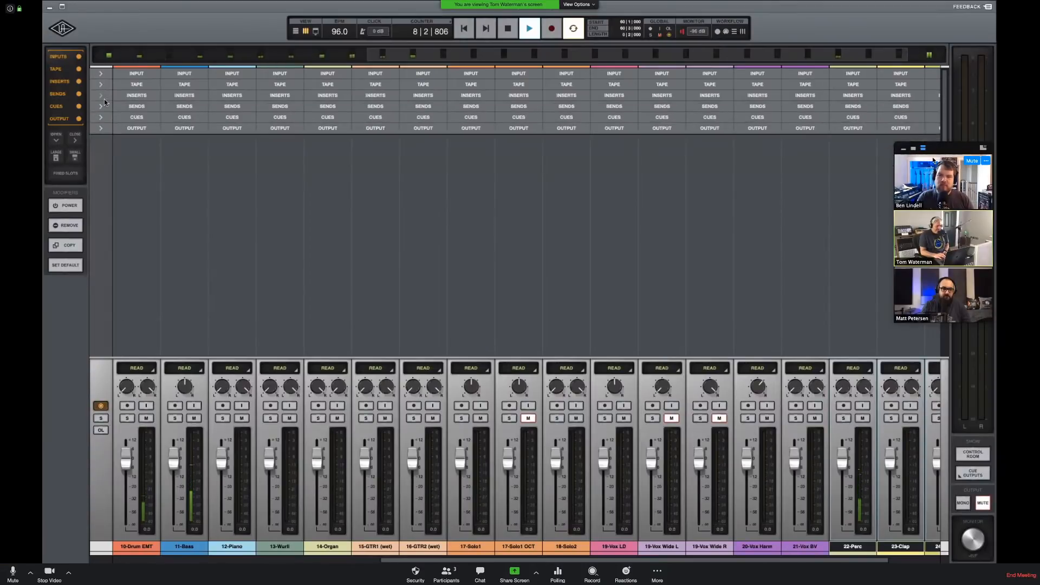
left_click(102, 107)
left_click(102, 106)
left_click(101, 128)
left_click(101, 129)
Examine the mixer channels from 1-Kick to MAIN MIX while the mix plays, stop playback, and look across them again.
scroll(548, 295, "right", 3)
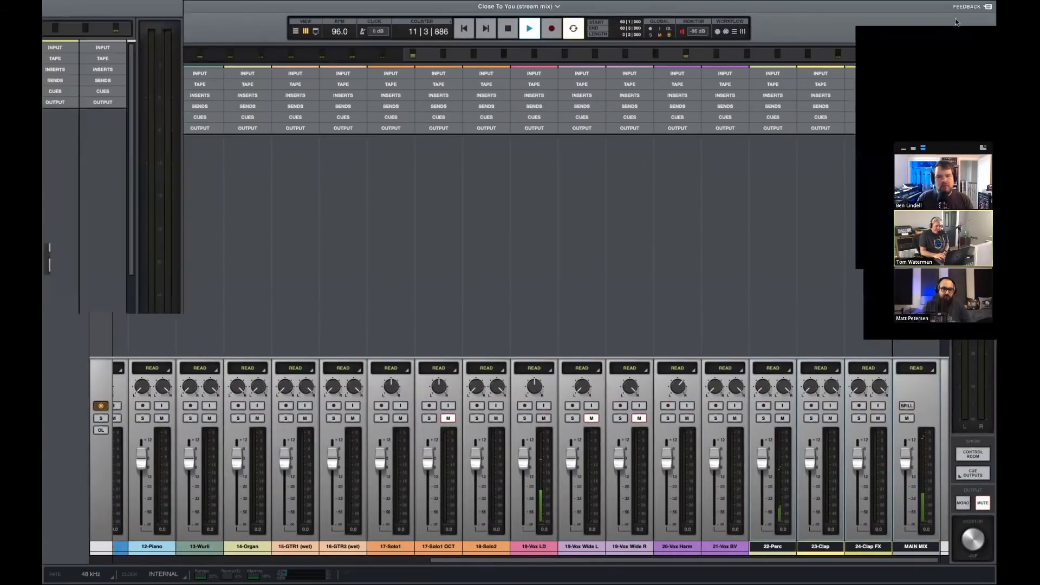
scroll(661, 252, "left", 6)
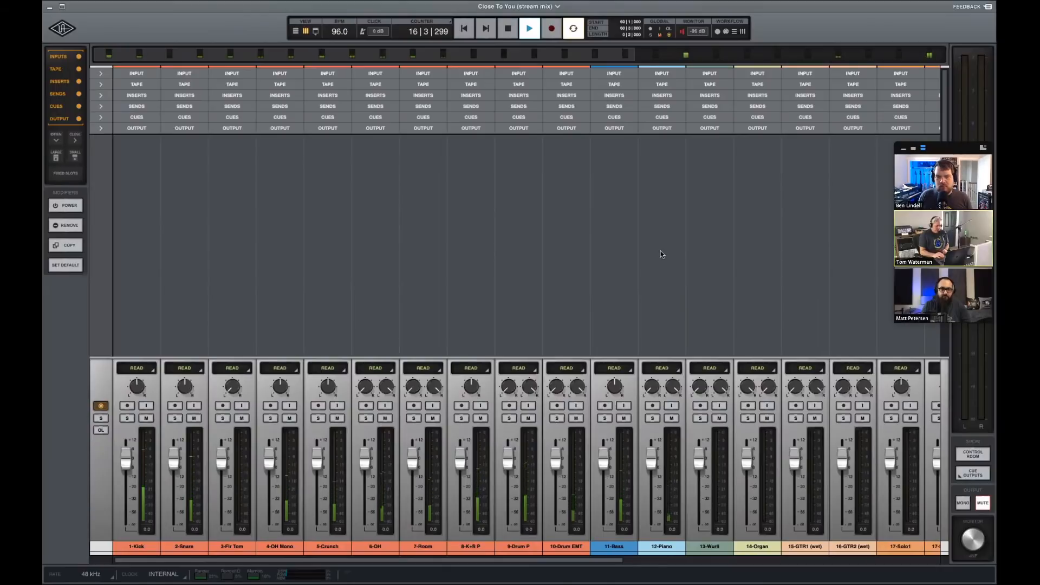
scroll(661, 251, "right", 3)
scroll(661, 251, "right", 8)
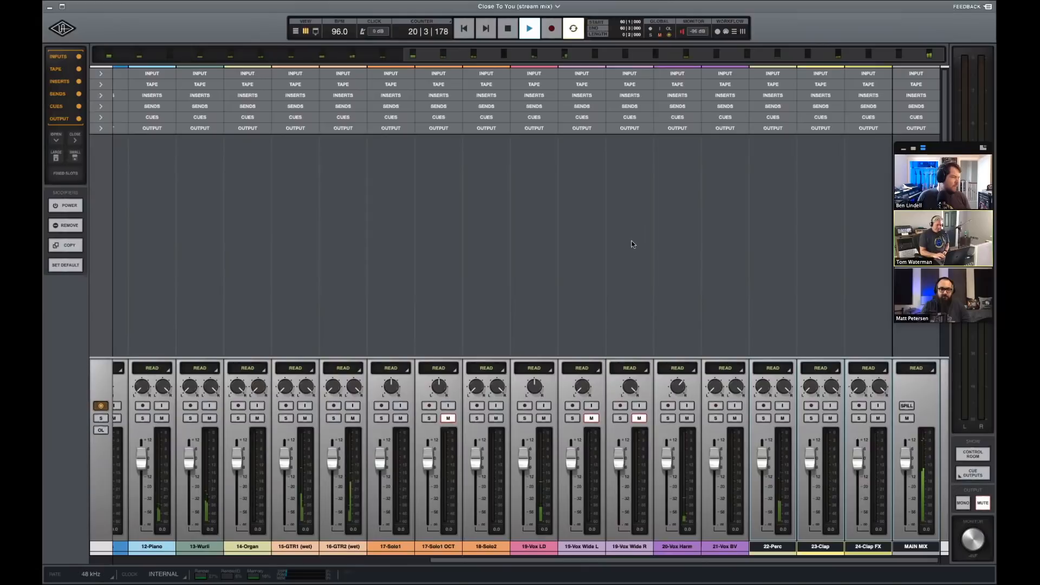
key("space")
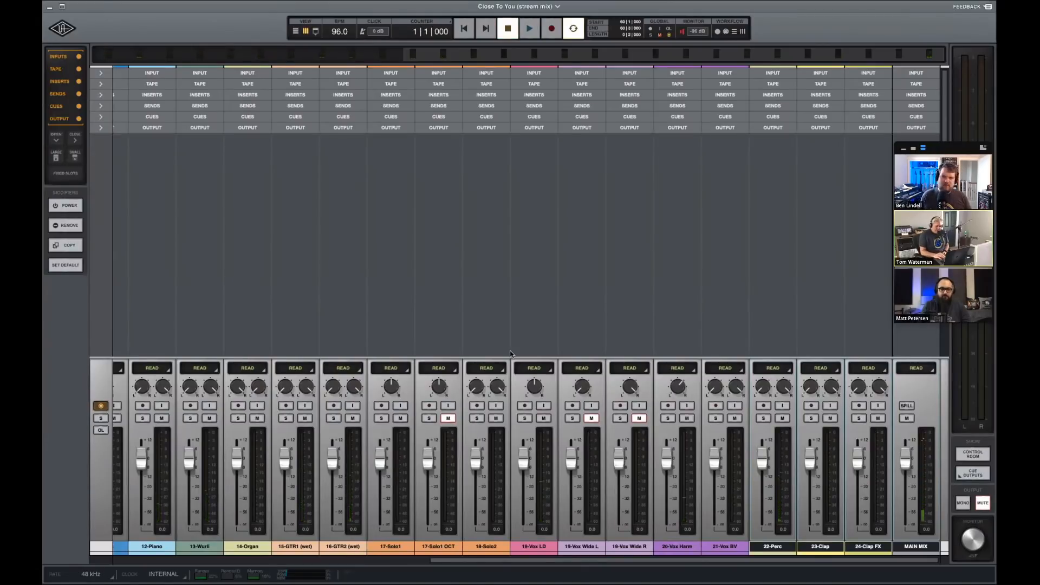
scroll(498, 369, "left", 10)
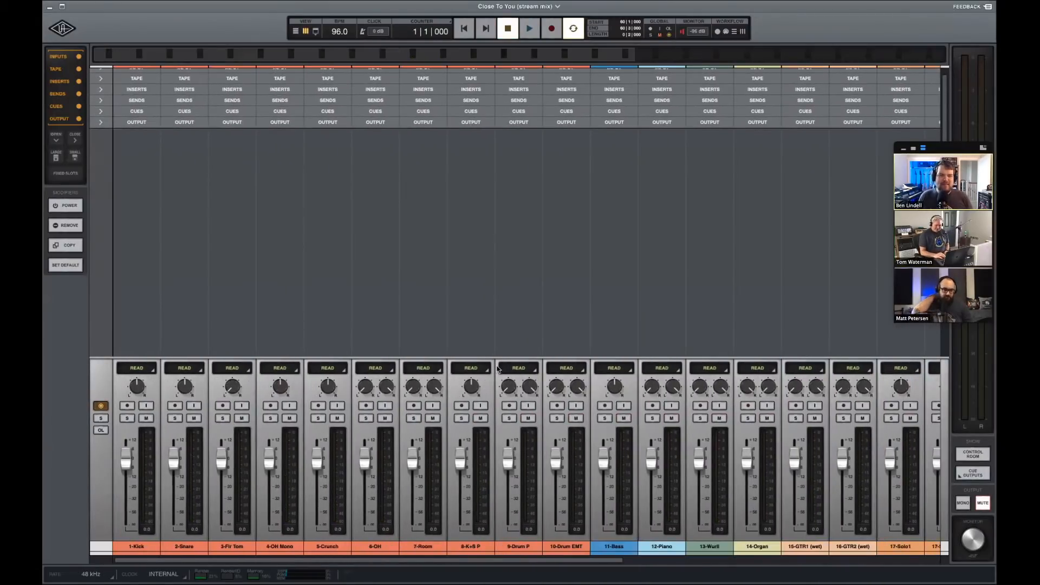
scroll(498, 369, "right", 10)
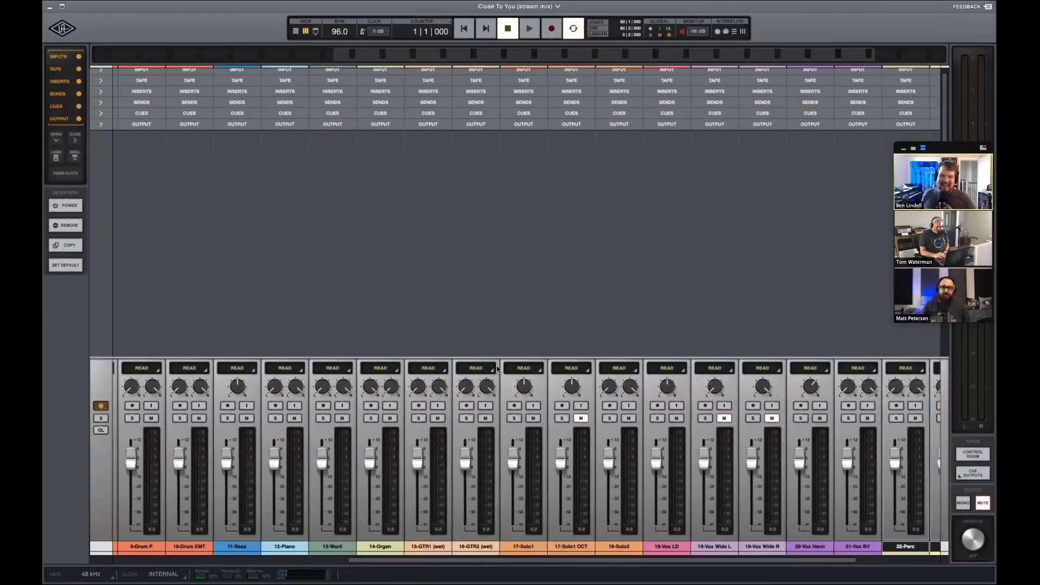
scroll(540, 396, "down", 1)
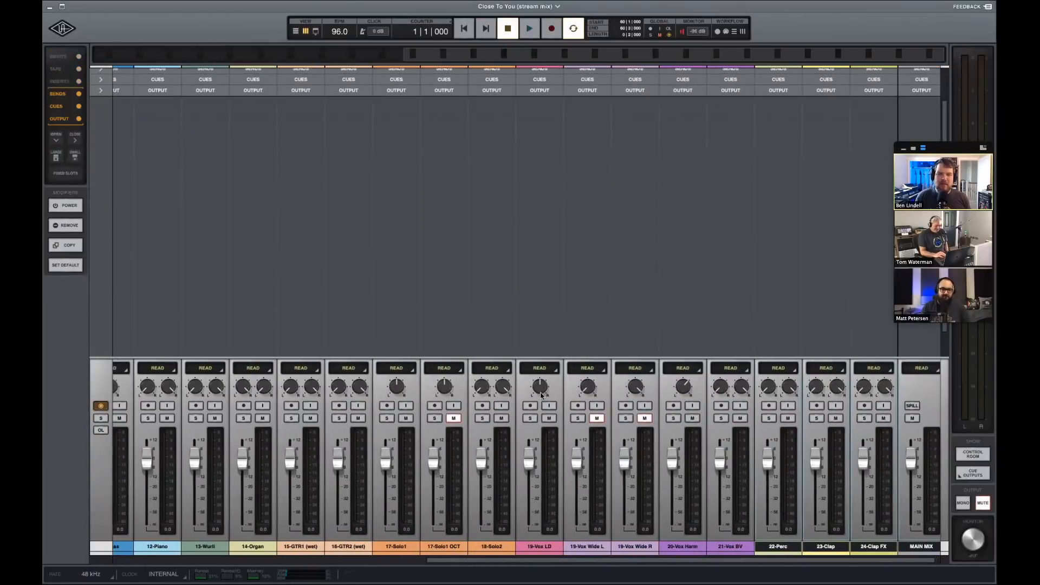
Select the 19-Vox LD channel in the mixer and look across all the channel strips.
scroll(562, 273, "up", 2)
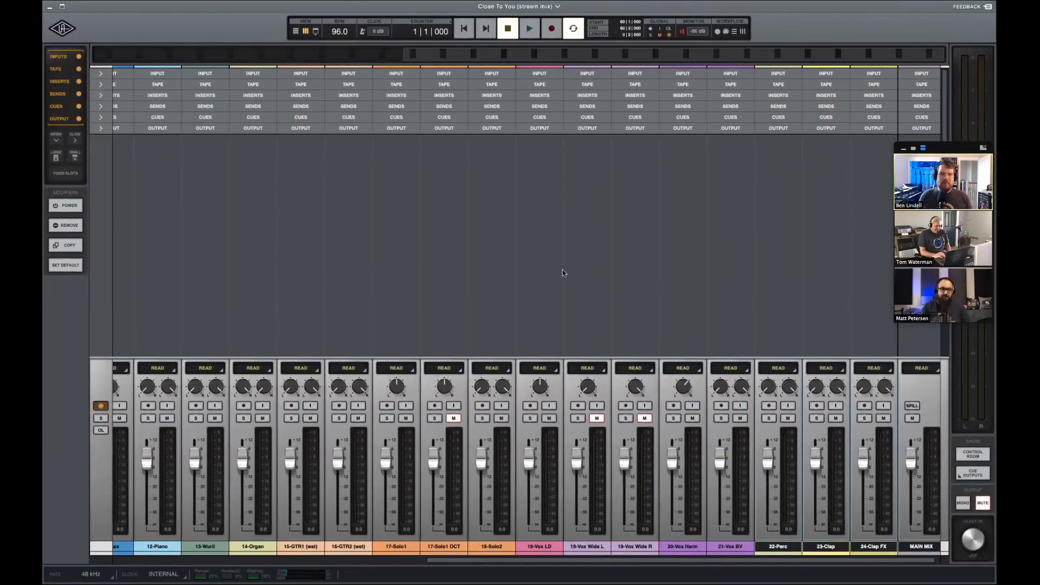
left_click(548, 547)
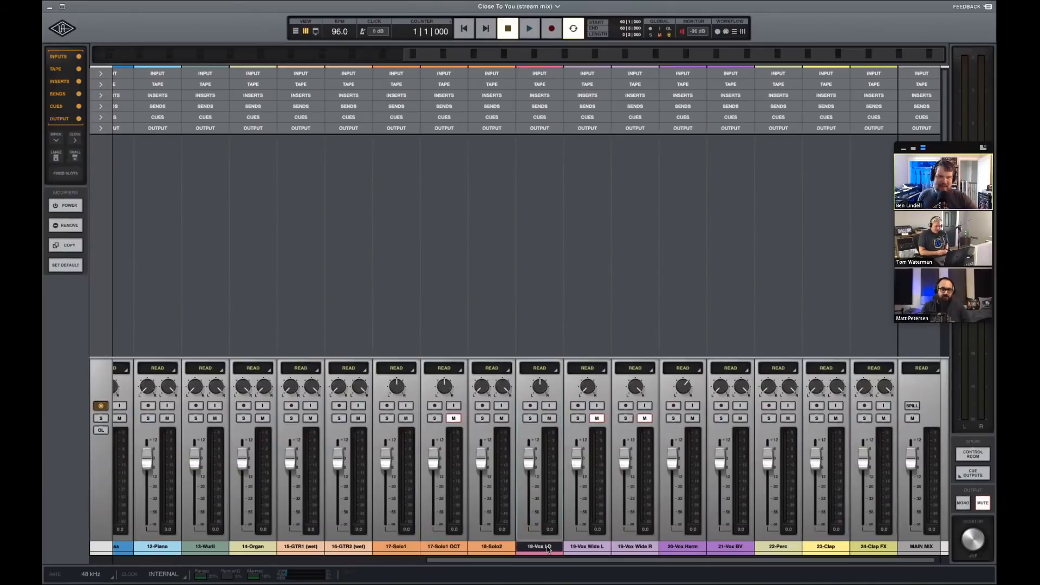
scroll(547, 549, "right", 1)
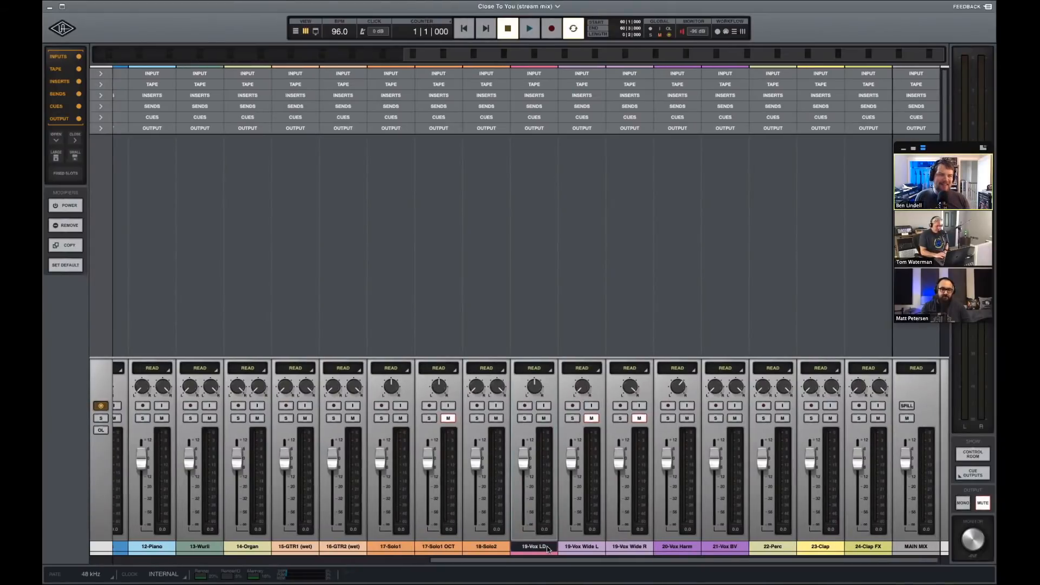
scroll(547, 548, "left", 10)
scroll(547, 549, "right", 10)
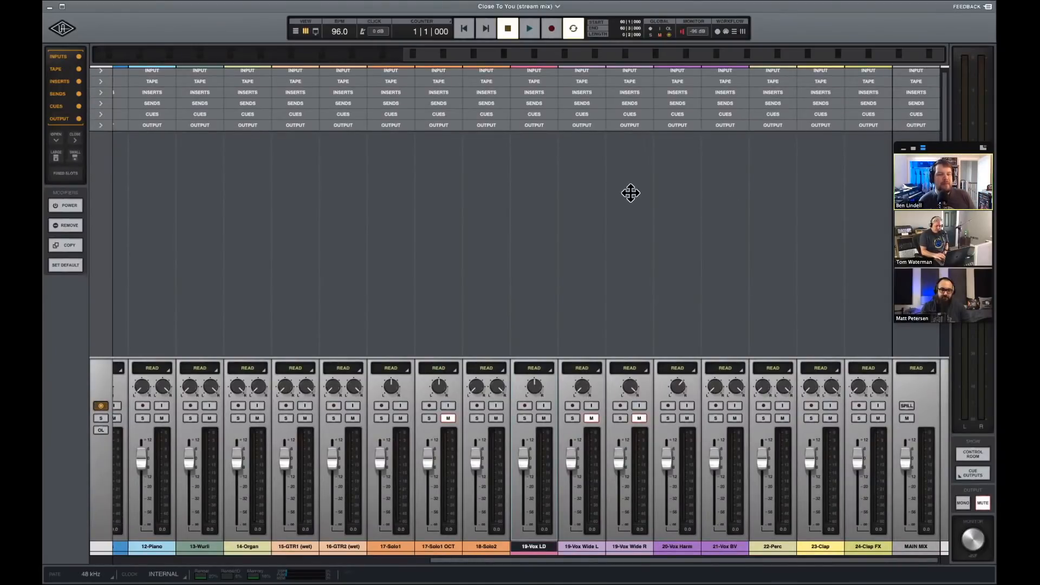
Switch between the track timeline and the mixer, ending in the timeline view.
left_click(295, 31)
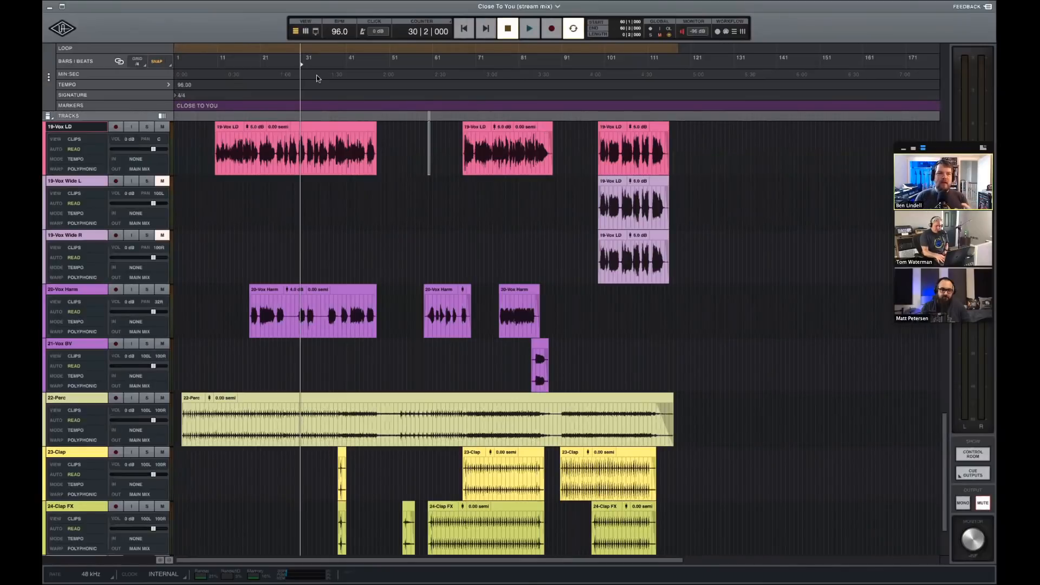
key("super+=")
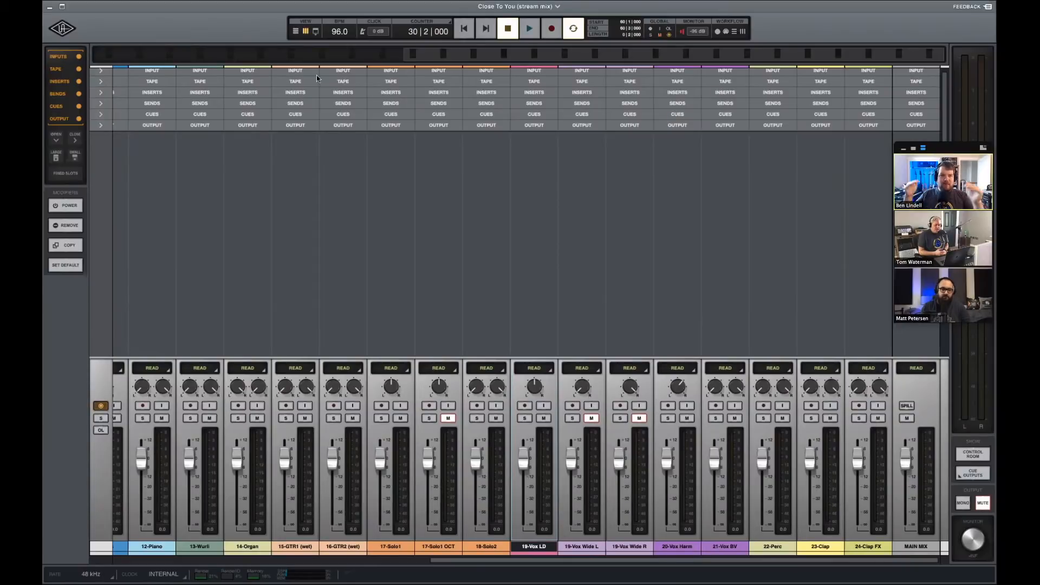
key("super+equal")
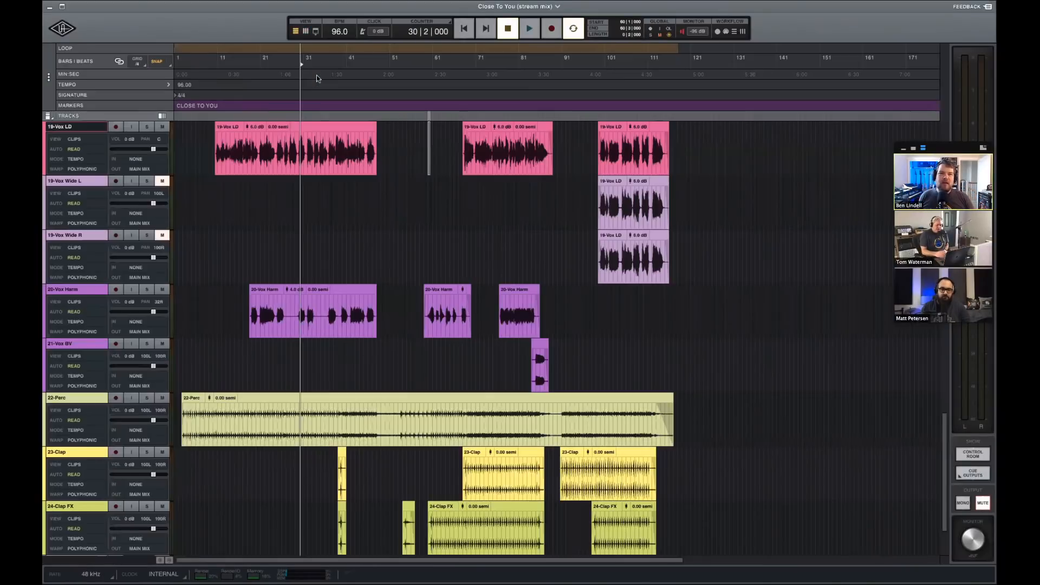
Select the drum clips from 1-Kick to 10-Drum EMT and set their gain to -3.0 dB.
scroll(317, 230, "up", 15)
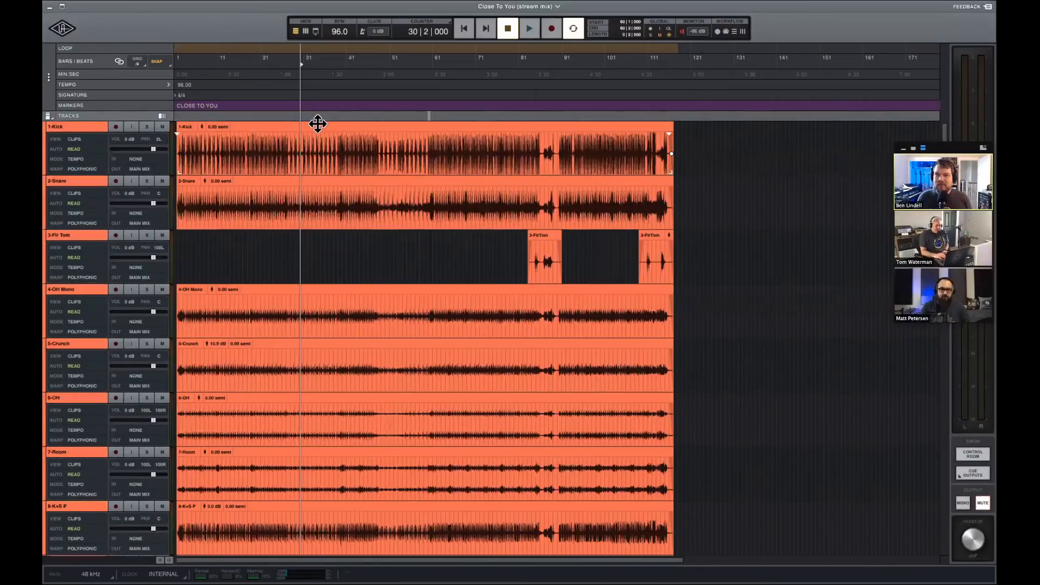
left_click(318, 125)
scroll(341, 369, "down", 4)
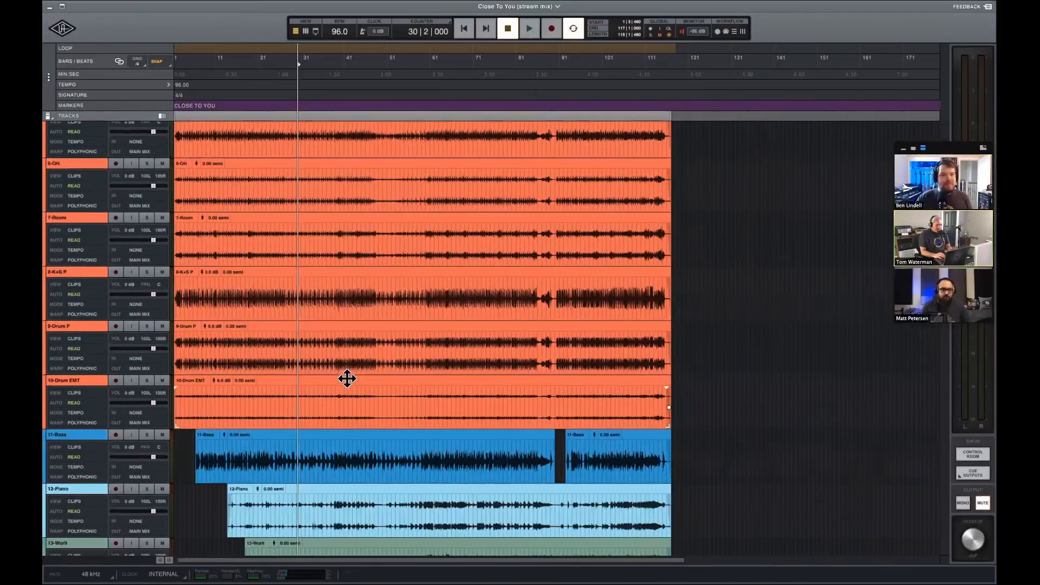
left_click(347, 379, "shift")
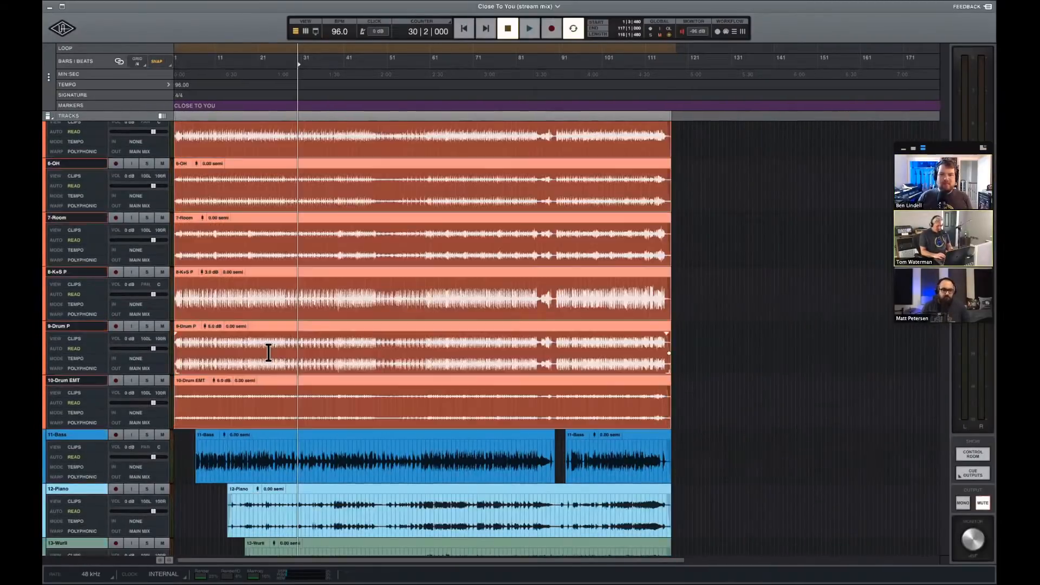
double_click(214, 380)
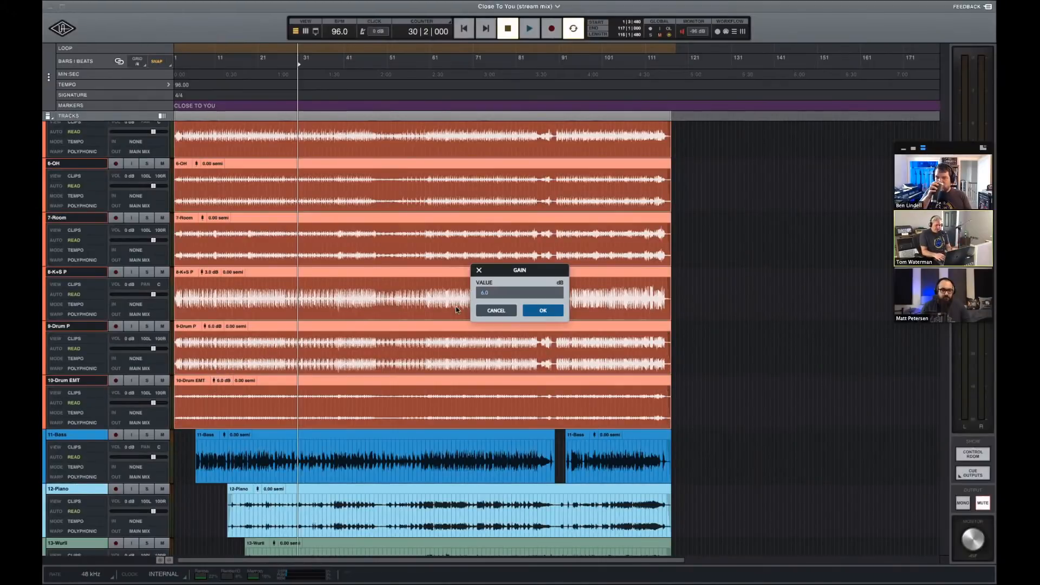
key("Return")
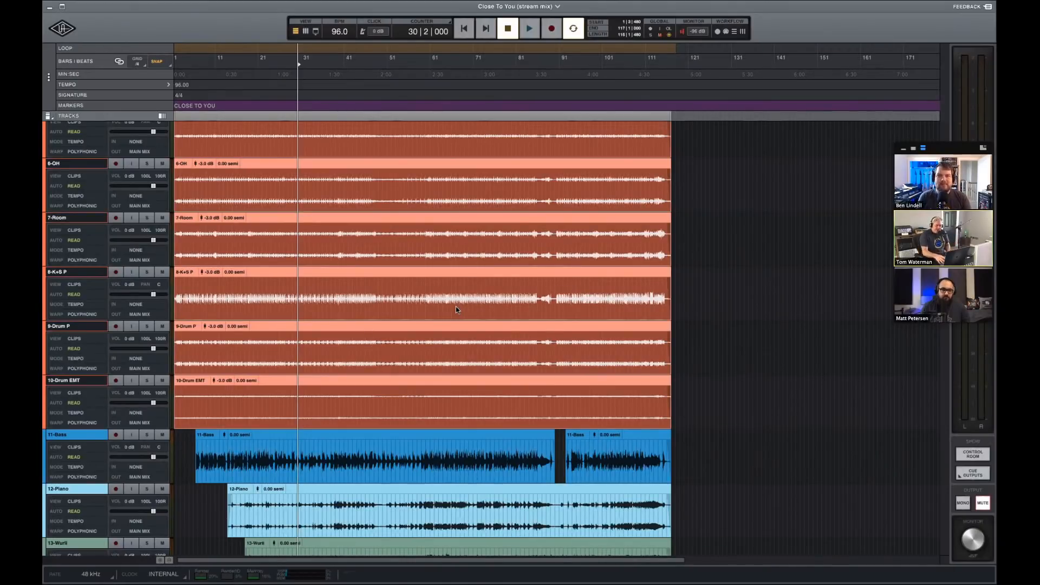
Look across the mixer channels, return to the timeline and undo the last gain change on the drum clips.
key("super+equal")
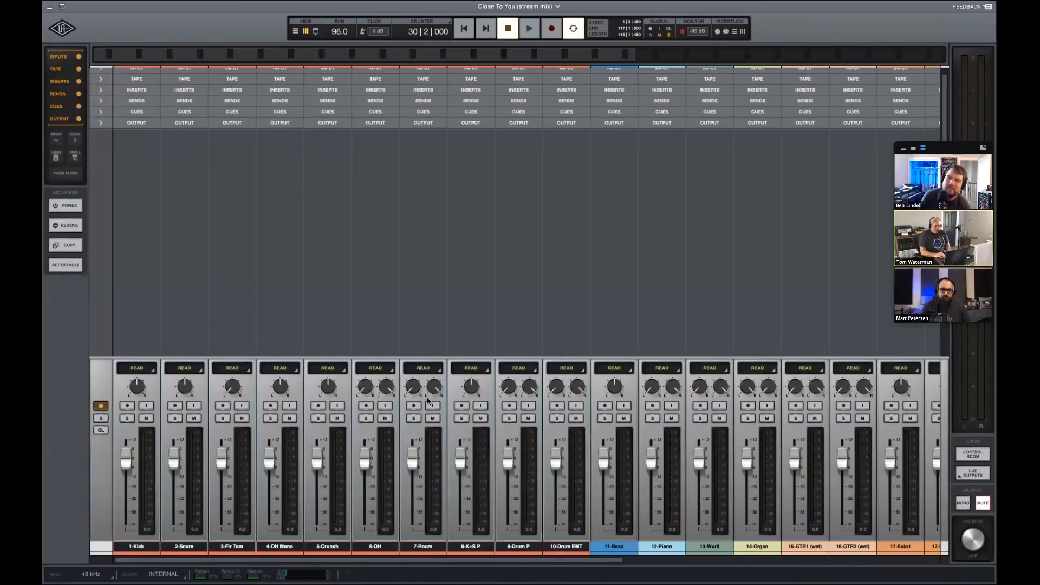
scroll(427, 401, "right", 10)
scroll(427, 401, "left", 10)
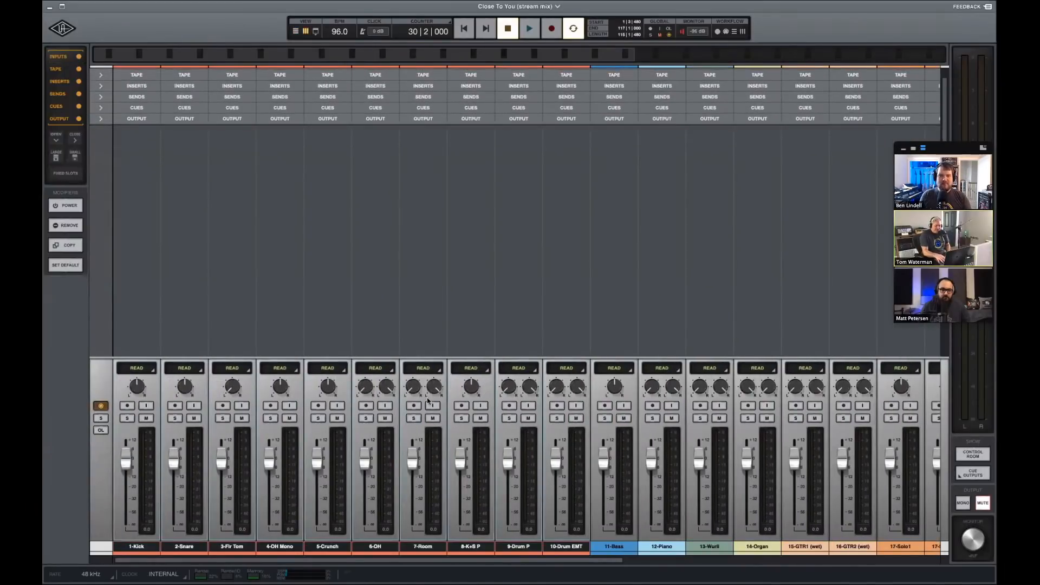
key("super+equal")
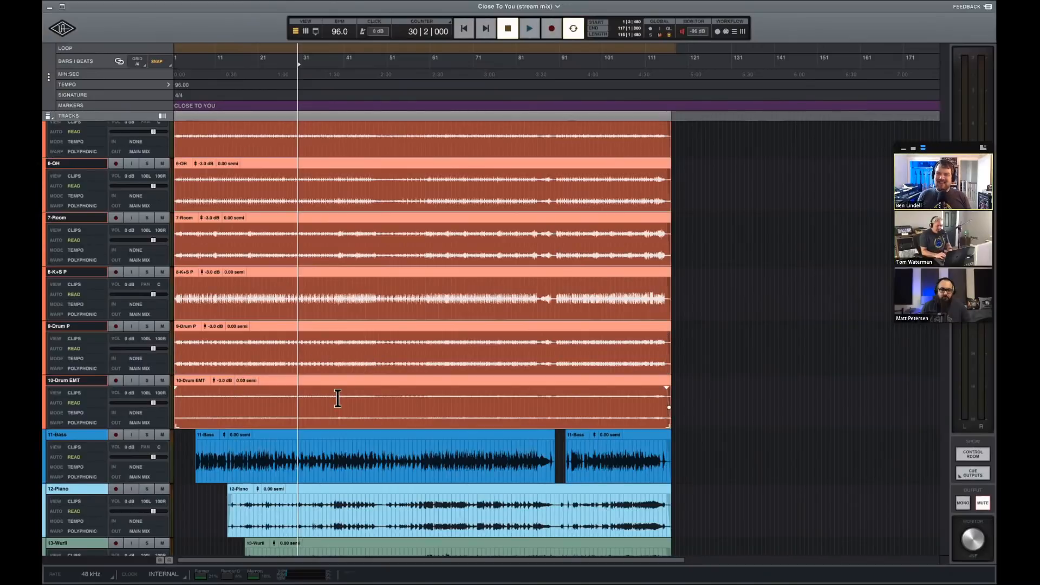
key("super+z")
Solo the 19-Vox LD track together with the tracks from 11-Bass to 16-GTR2 (wet).
scroll(321, 275, "down", 13)
scroll(277, 271, "up", 3)
left_click(145, 209)
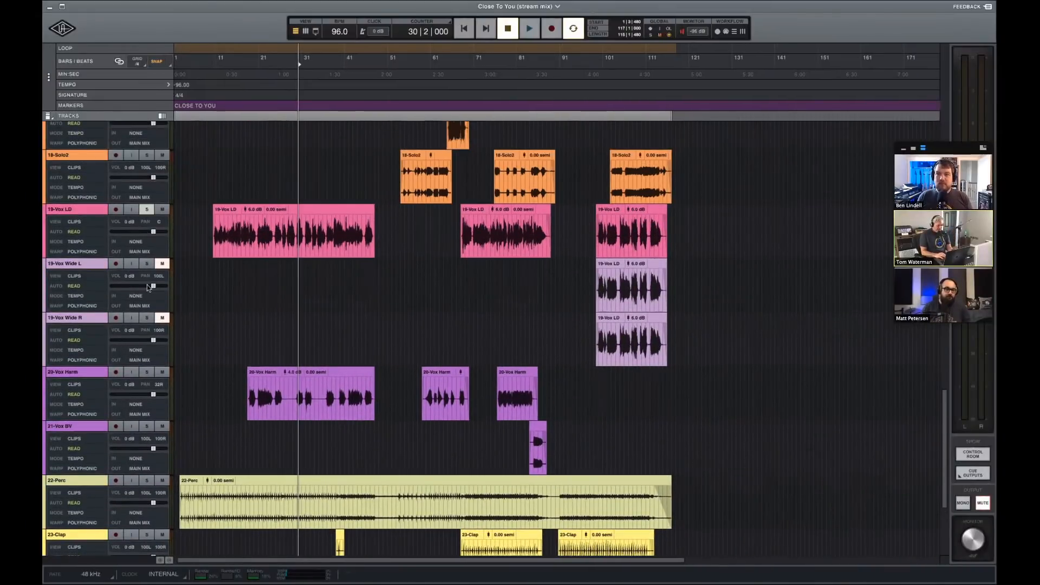
scroll(250, 281, "up", 3)
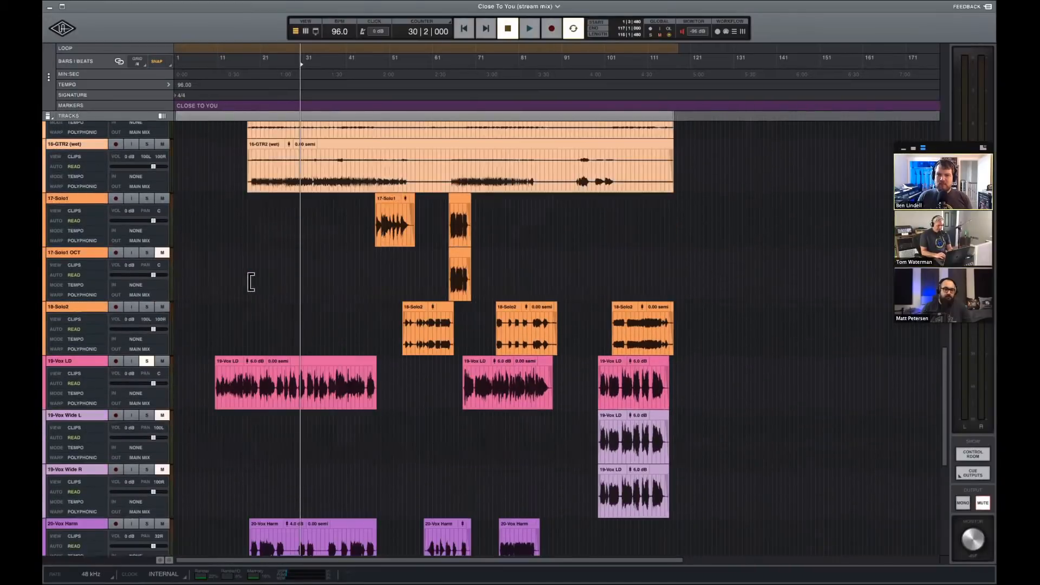
scroll(251, 282, "up", 5)
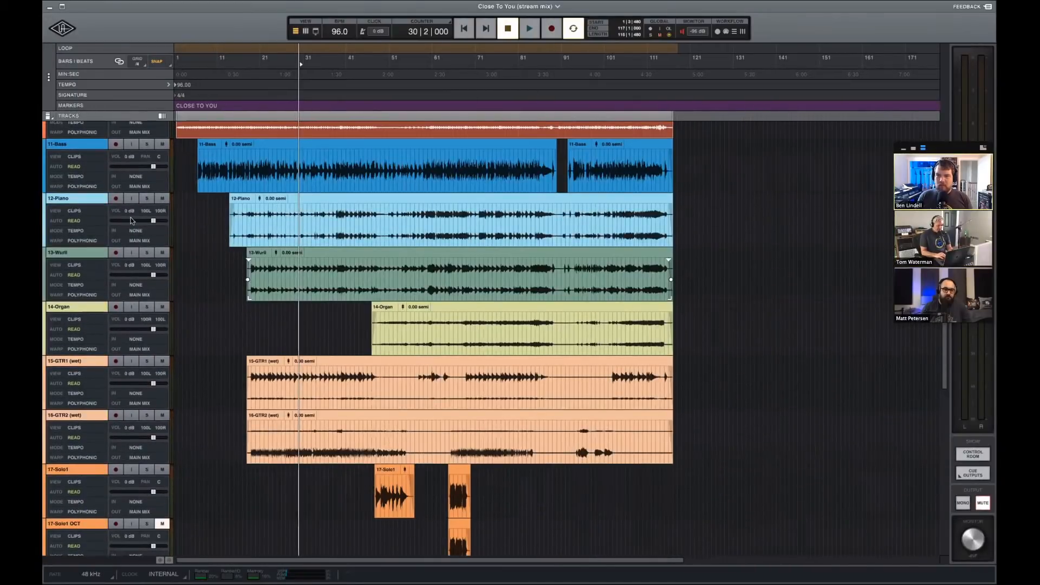
scroll(131, 217, "up", 1)
left_click(147, 213)
left_click(146, 159)
left_click_drag(147, 267, 146, 430)
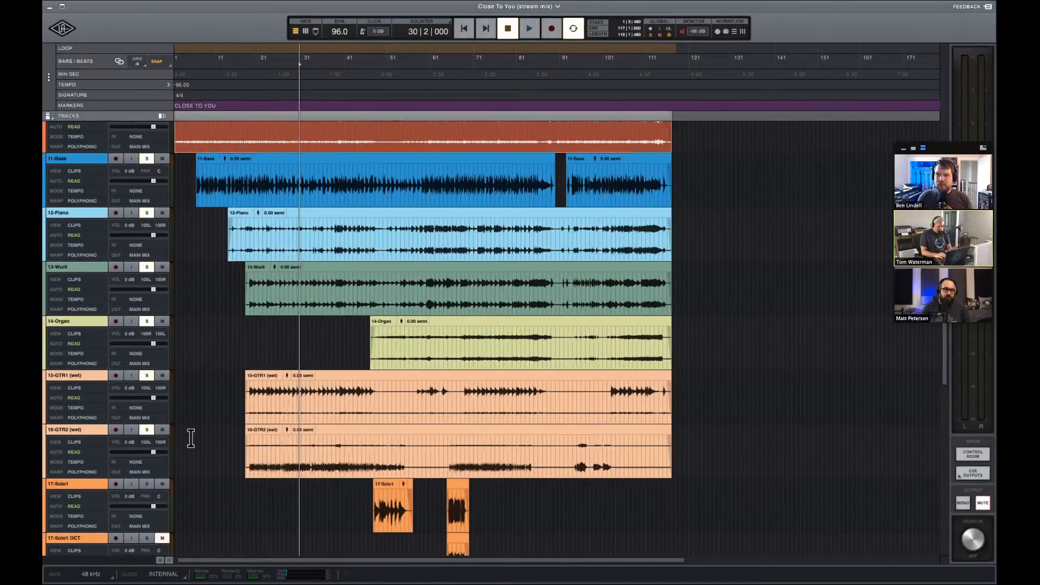
Place the playhead at bar 9, beat 2, and switch to the mixer at the vocal and percussion channels.
scroll(190, 438, "down", 5)
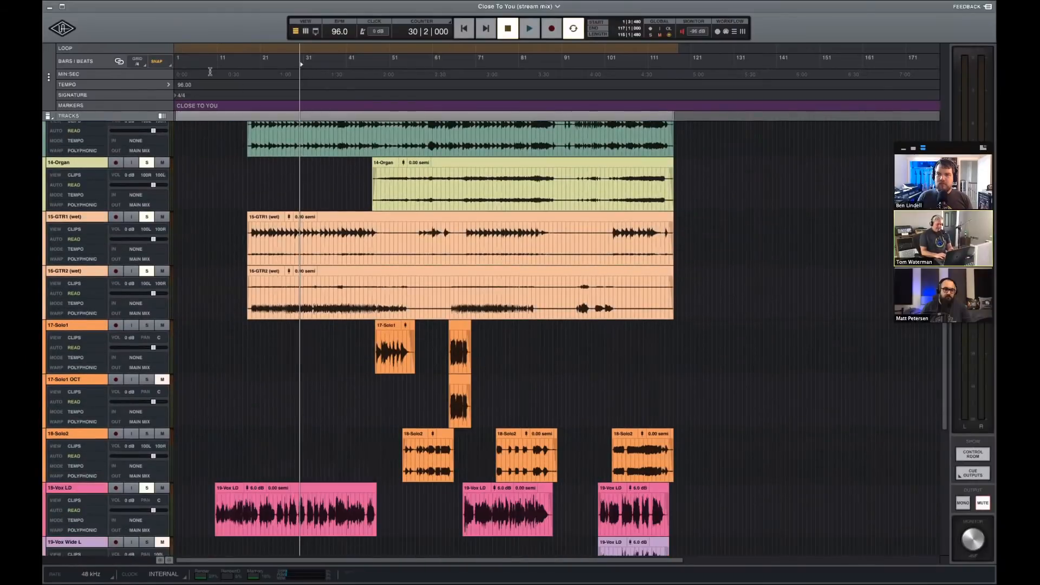
scroll(211, 72, "down", 3)
left_click(210, 66)
key("super+equal")
scroll(453, 202, "right", 8)
scroll(453, 204, "right", 2)
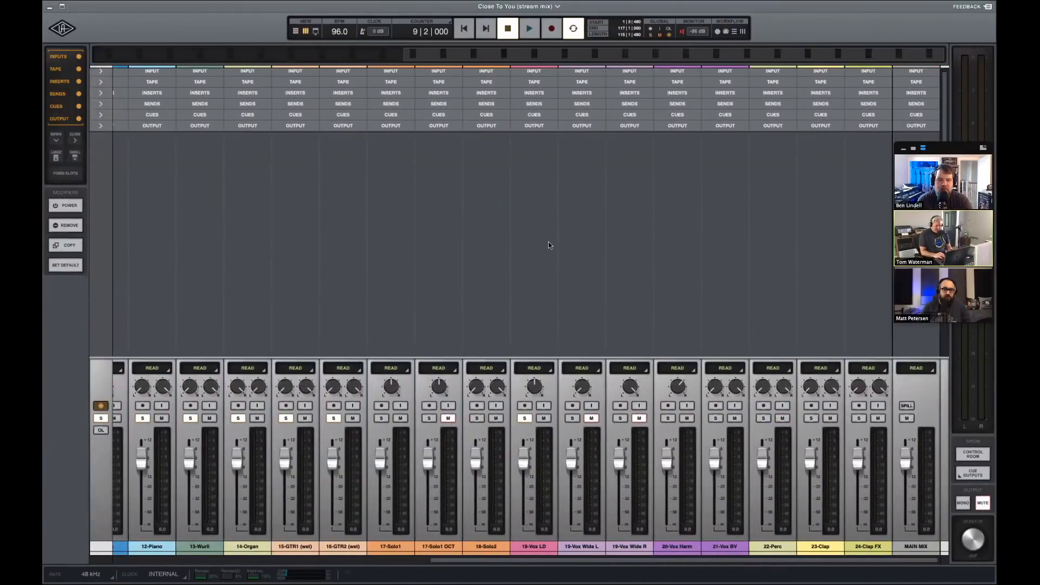
Start playback, find the Cambridge EQ by searching for "camb" and load it in insert 1 of 17-Solo1.
left_click(537, 97)
key("space")
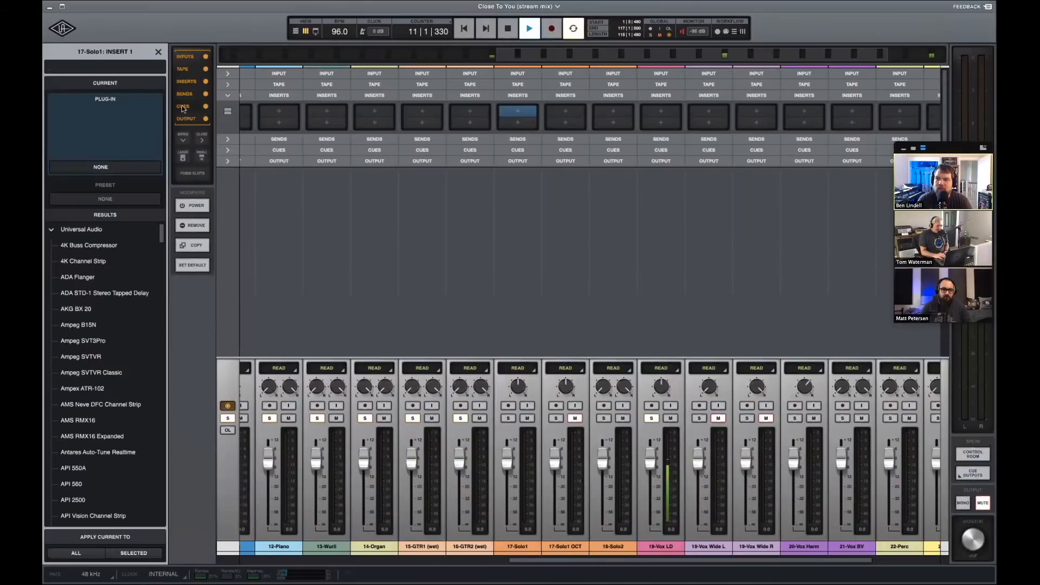
type("camb")
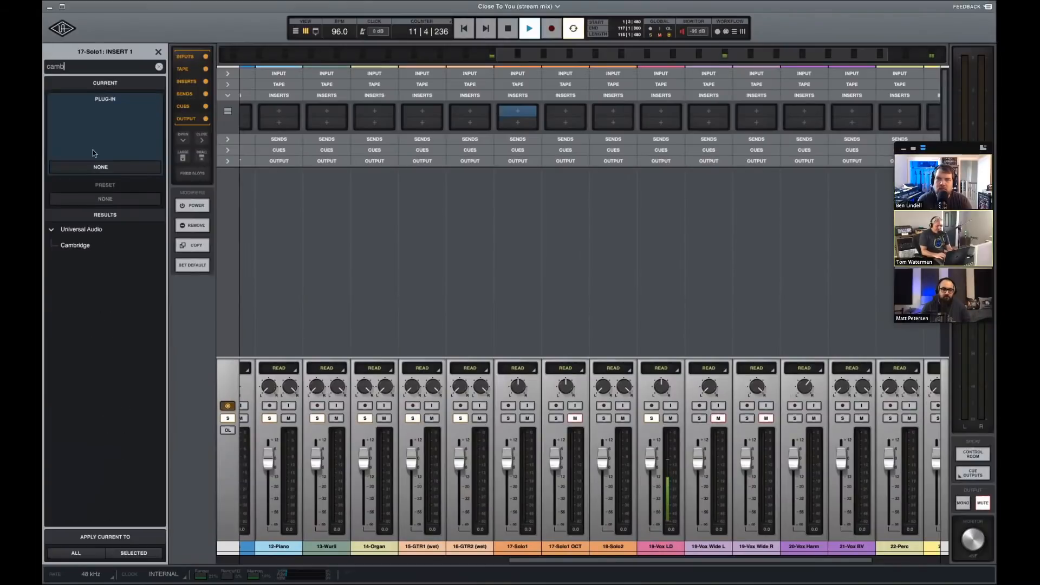
left_click(90, 246)
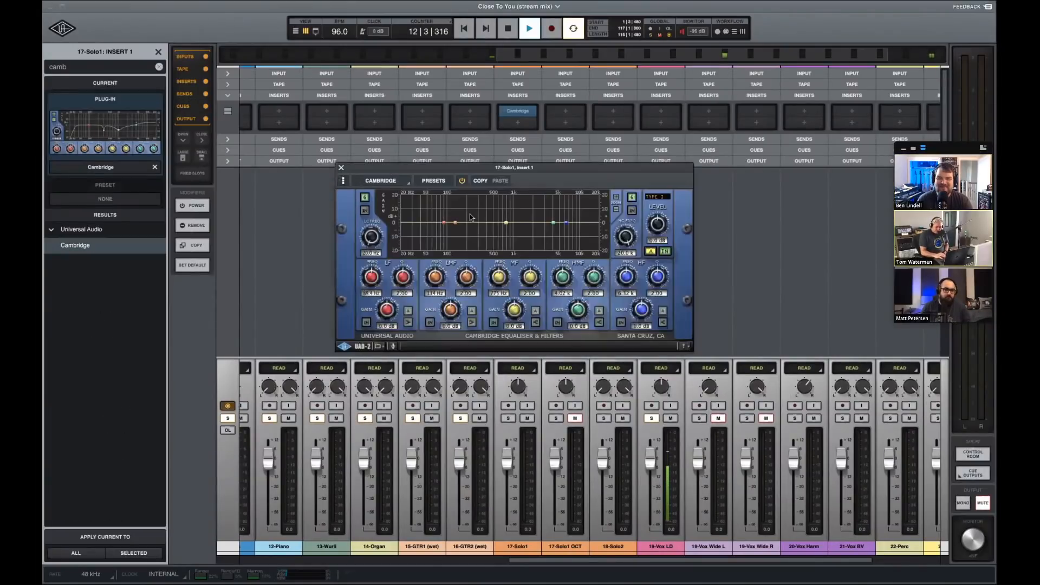
Enable a Bessel low-cut filter at about 57 Hz in the Cambridge EQ and cut a narrow MF band around 450 Hz.
left_click(370, 221)
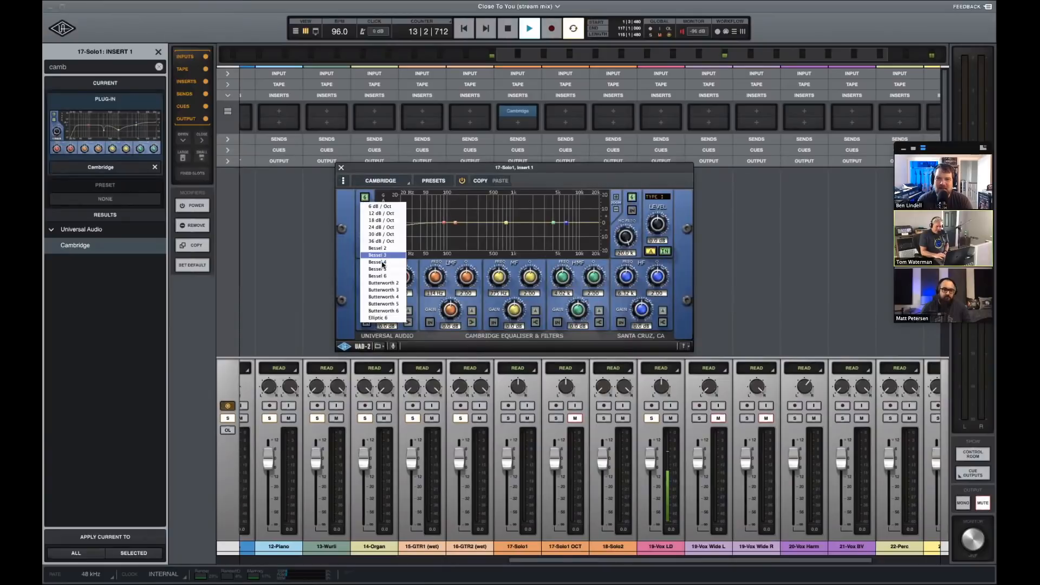
left_click(380, 252)
left_click_drag(371, 241, 368, 223)
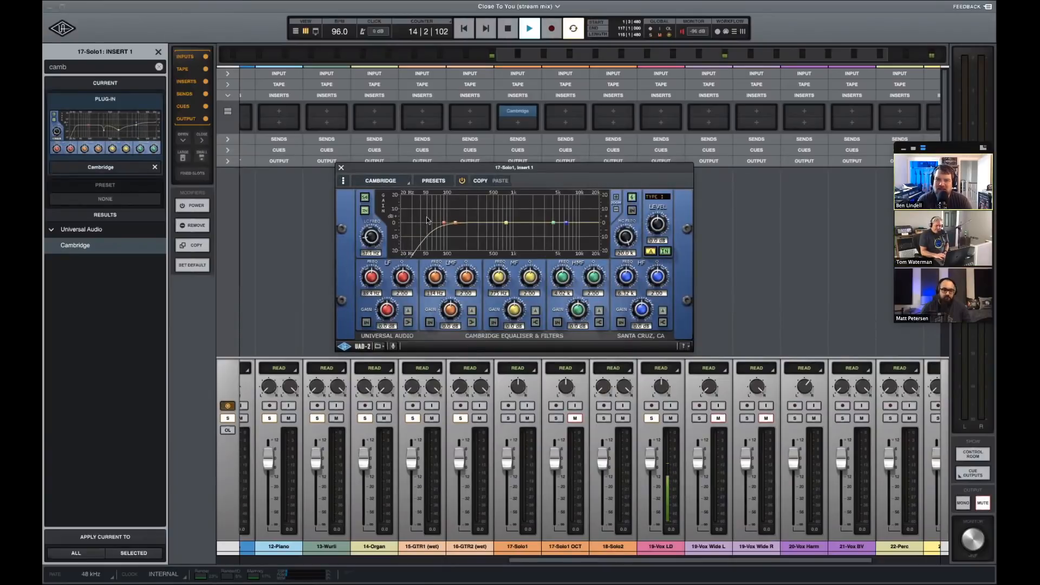
mouse_move(529, 273)
left_mouse_down()
mouse_move(530, 250)
mouse_move(536, 283)
left_mouse_up()
left_click(494, 324)
mouse_move(505, 223)
left_mouse_down()
mouse_move(491, 208)
mouse_move(492, 233)
left_mouse_up()
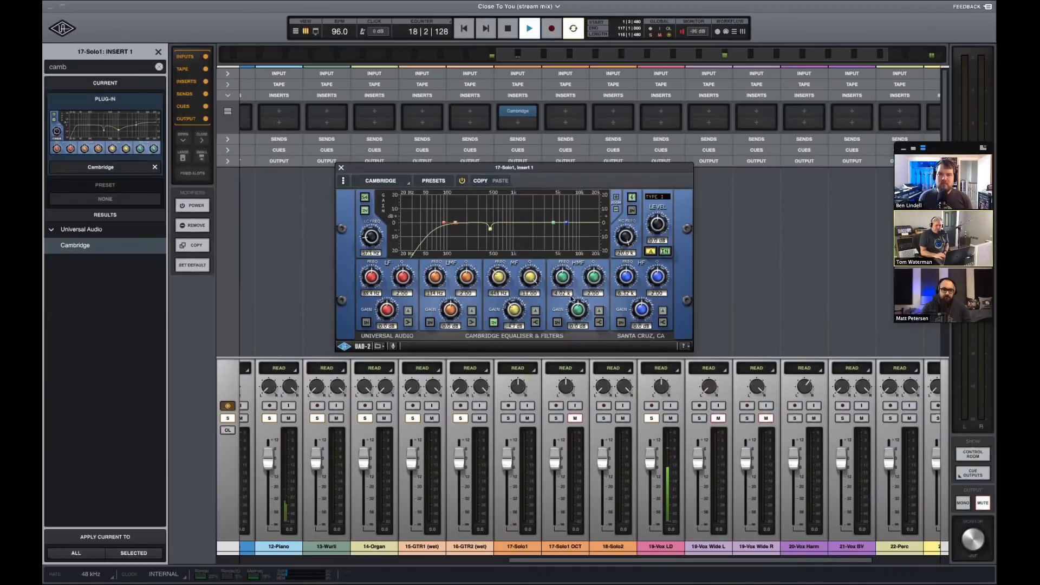
Restart playback, enable a narrow HMF band in the Cambridge EQ and try a boost sweep with it.
key("space")
left_click_drag(595, 276, 601, 284)
key("space")
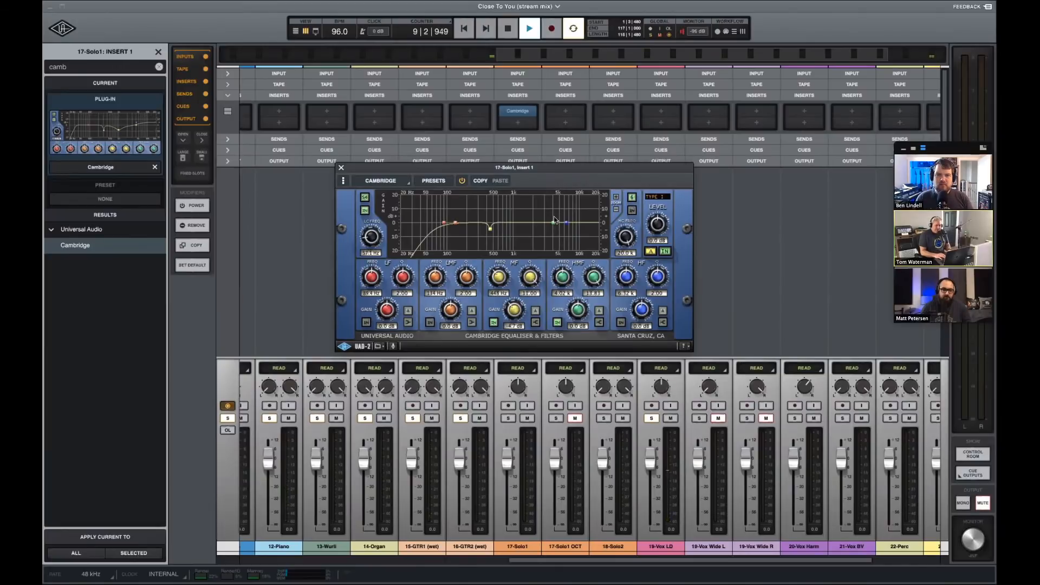
left_click_drag(554, 222, 536, 203)
Stop playback, move the Cambridge EQ from 17-Solo1 to insert 1 of 19-Vox LD and open its window.
key("space")
left_click_drag(519, 126, 660, 117)
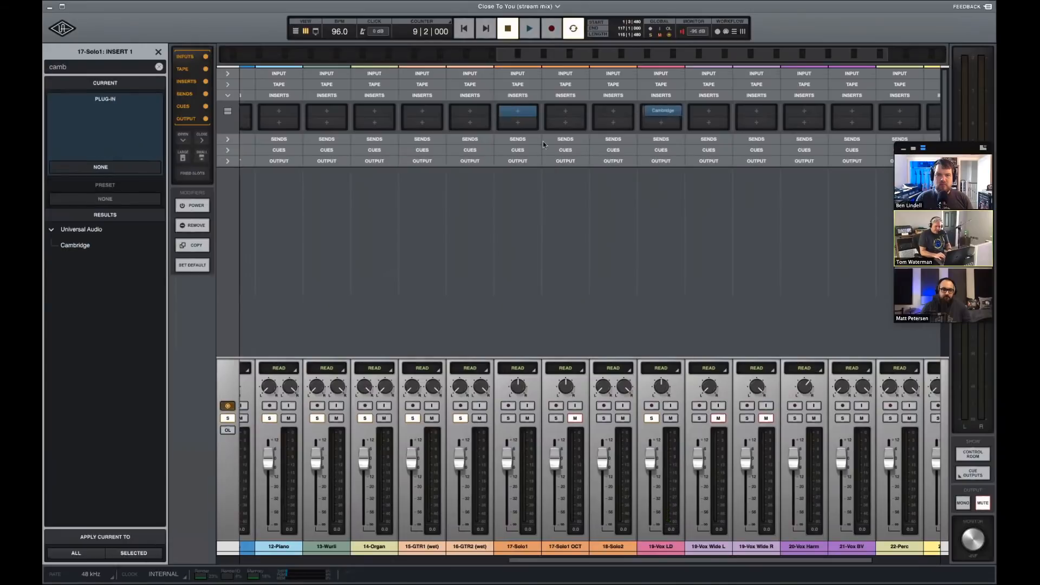
left_click(662, 111)
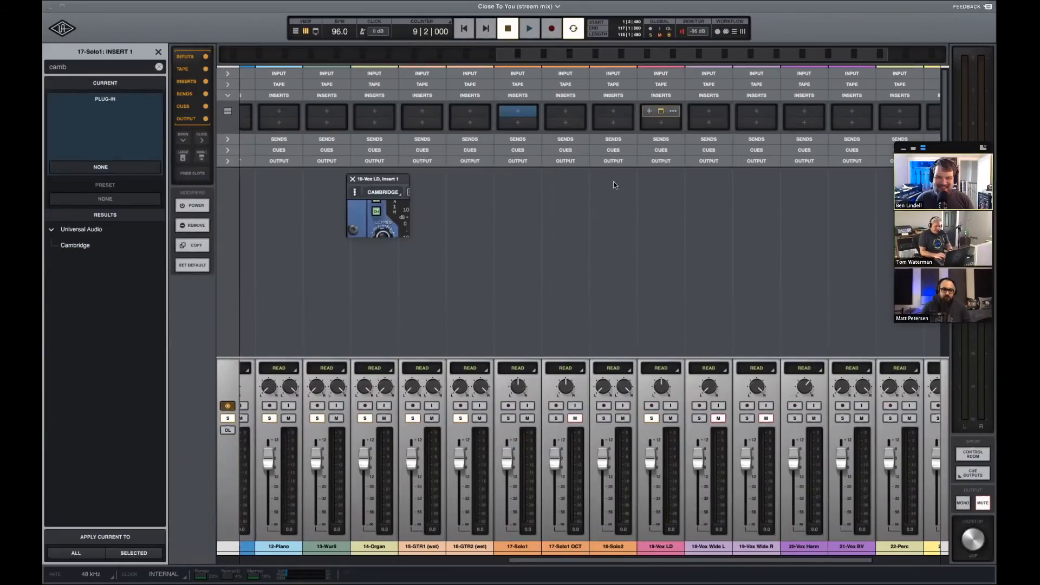
While playing the lead vocal, cut the HMF band around 1.3 kHz and a narrow LMF band around 320 Hz, and slightly lower the LF band.
key("space")
left_click_drag(547, 218, 533, 243)
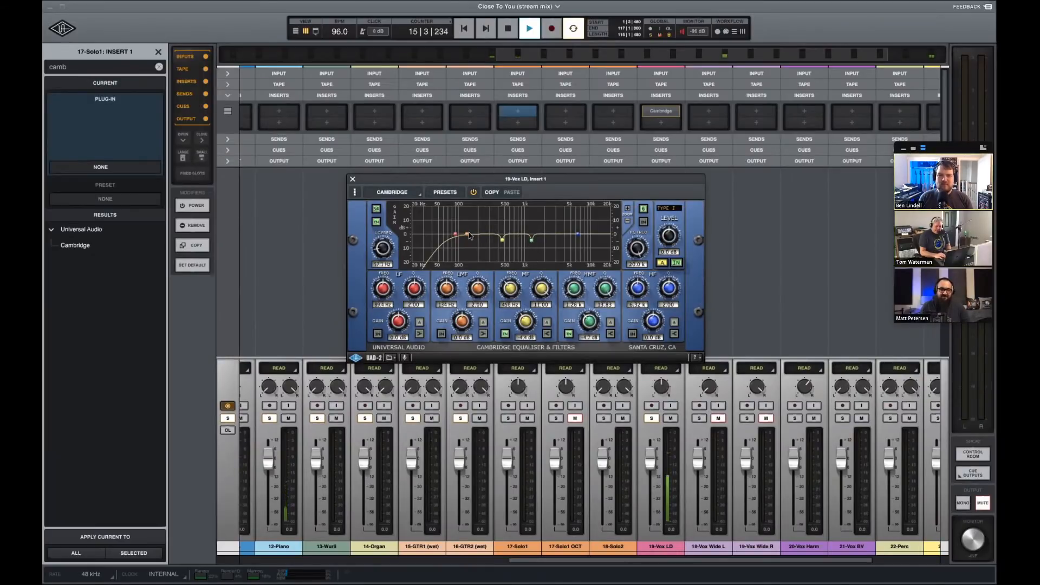
mouse_move(468, 235)
left_mouse_down()
mouse_move(470, 246)
mouse_move(493, 227)
mouse_move(492, 245)
mouse_move(457, 235)
left_mouse_up()
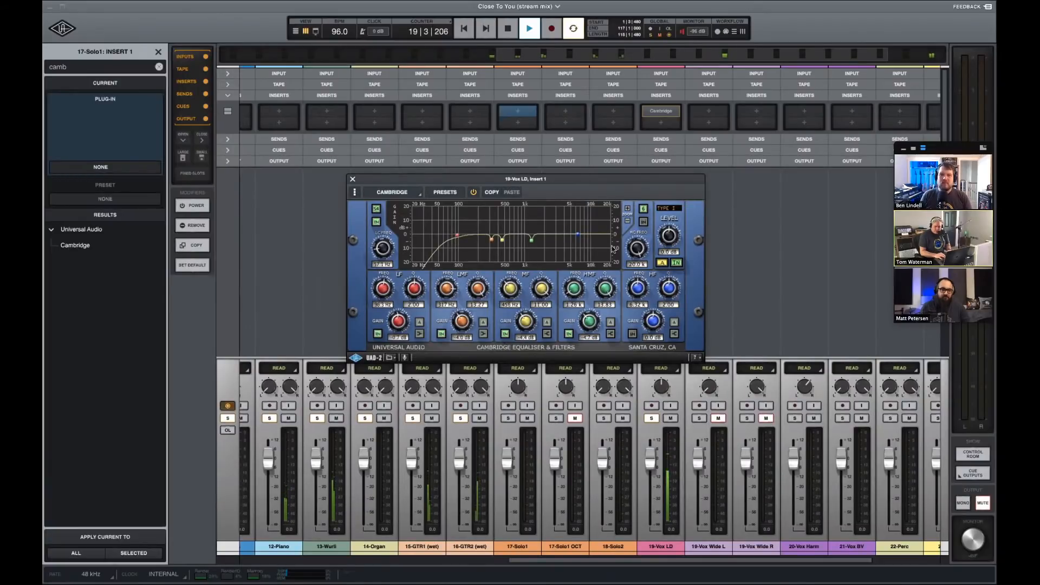
key("space")
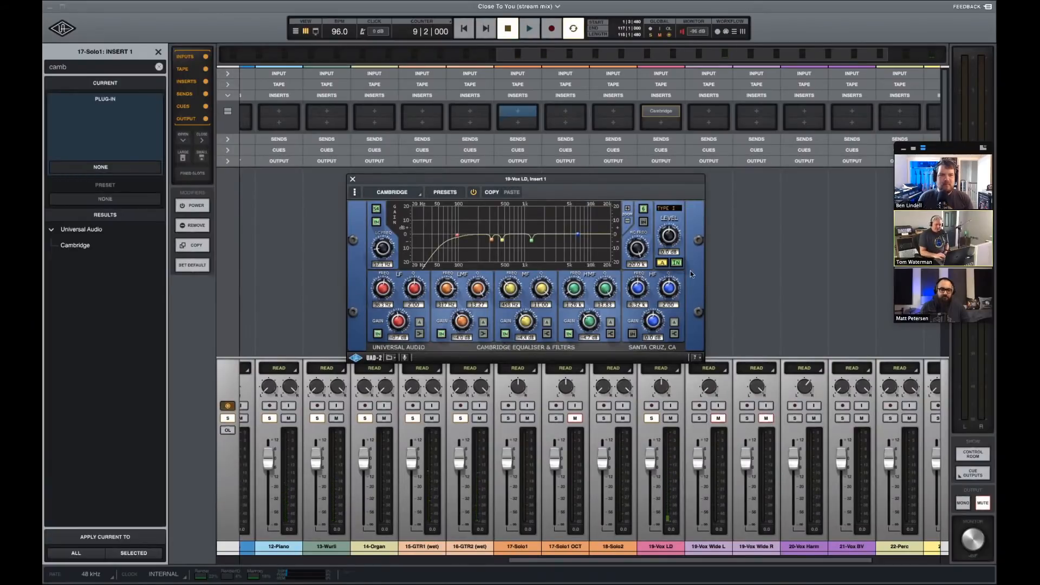
Compare the lead vocal with the Cambridge EQ bypassed and engaged, leave it engaged, close its window and stop playback.
left_click(677, 263)
key("space")
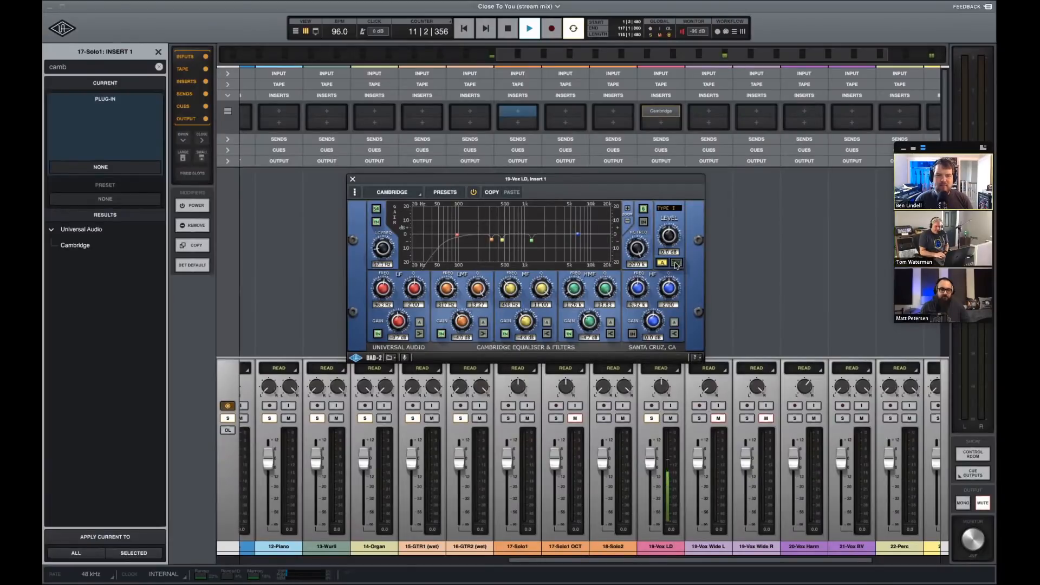
left_click(676, 265)
left_click(352, 179)
key("space")
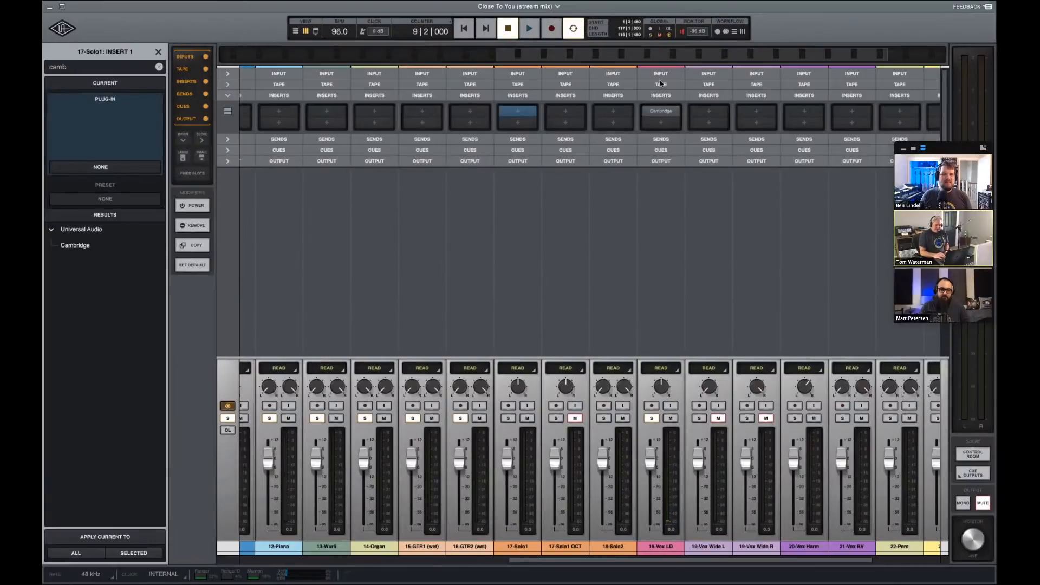
Assign the Oxide tape machine to the tape slot of 19-Vox LD and close the machine browser.
left_click(661, 84)
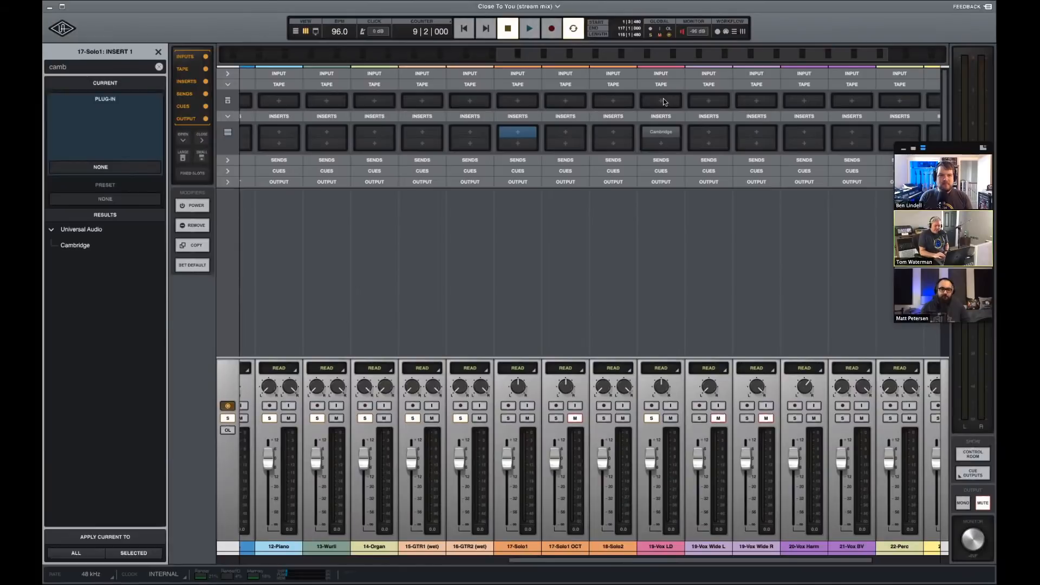
left_click(665, 102)
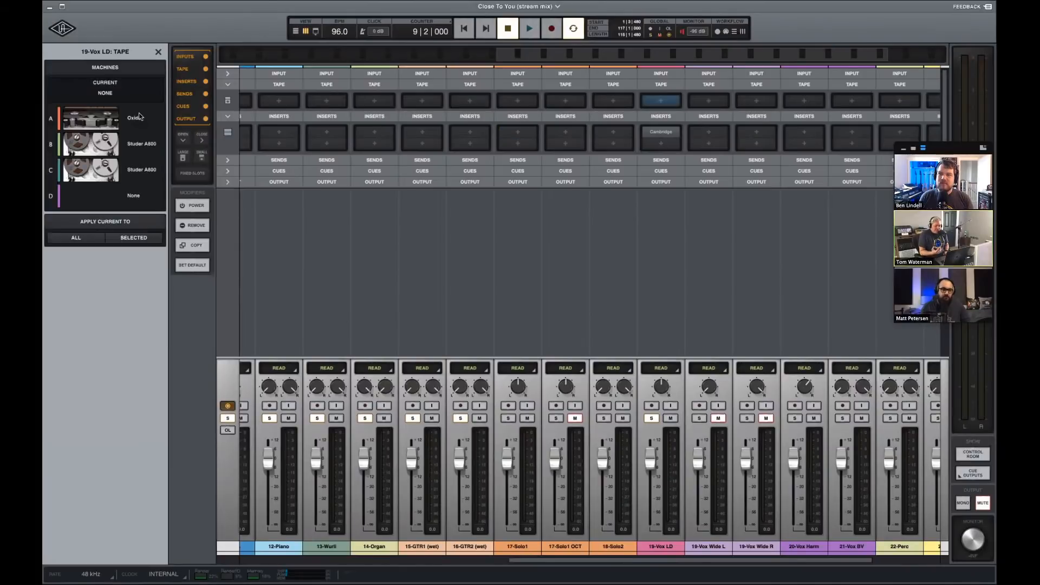
left_click(139, 117)
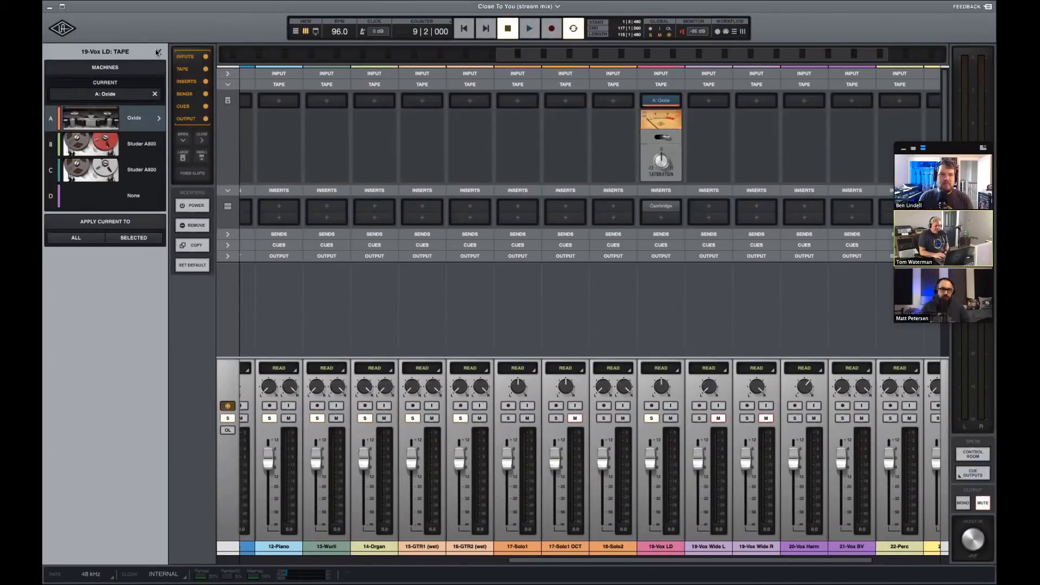
left_click(157, 52)
Play the mix and compare the lead vocal with Oxide bypassed and engaged, leaving it engaged.
key("space")
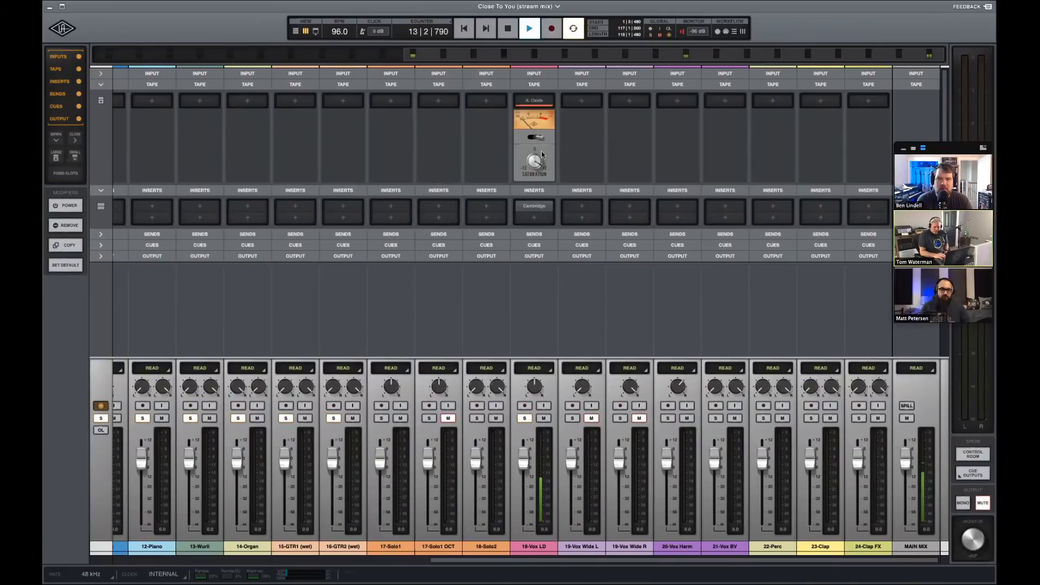
left_click(526, 140)
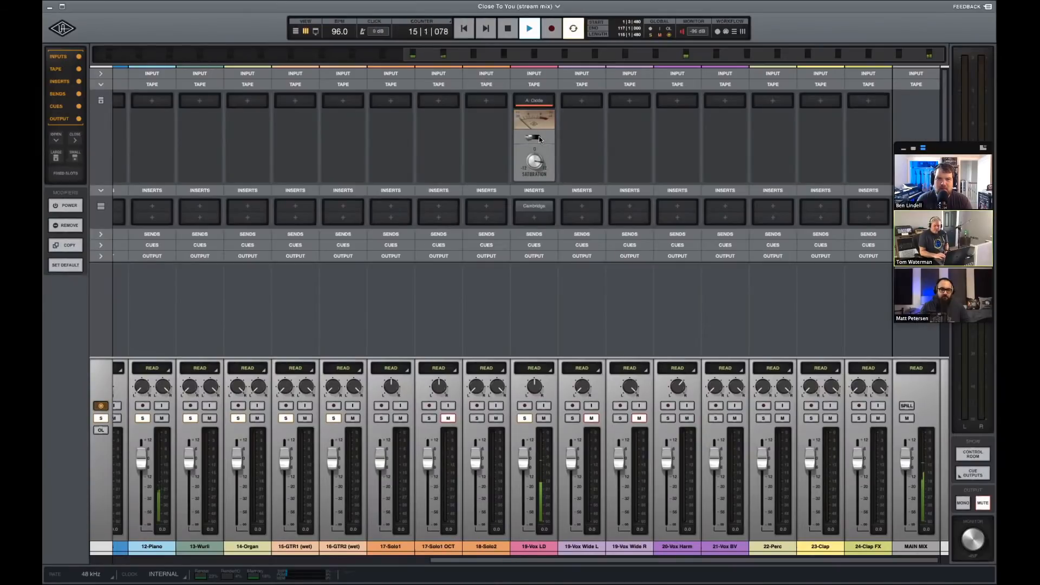
left_click(539, 139)
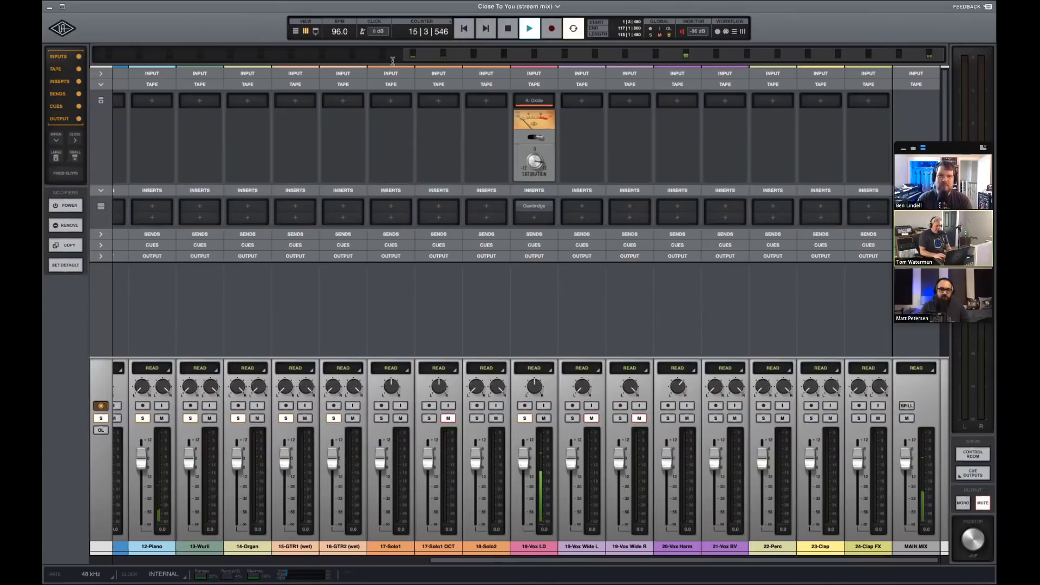
Set the playback start to about bar 14 in the timeline, play from there and return to the mixer.
left_click(296, 31)
left_click(232, 66)
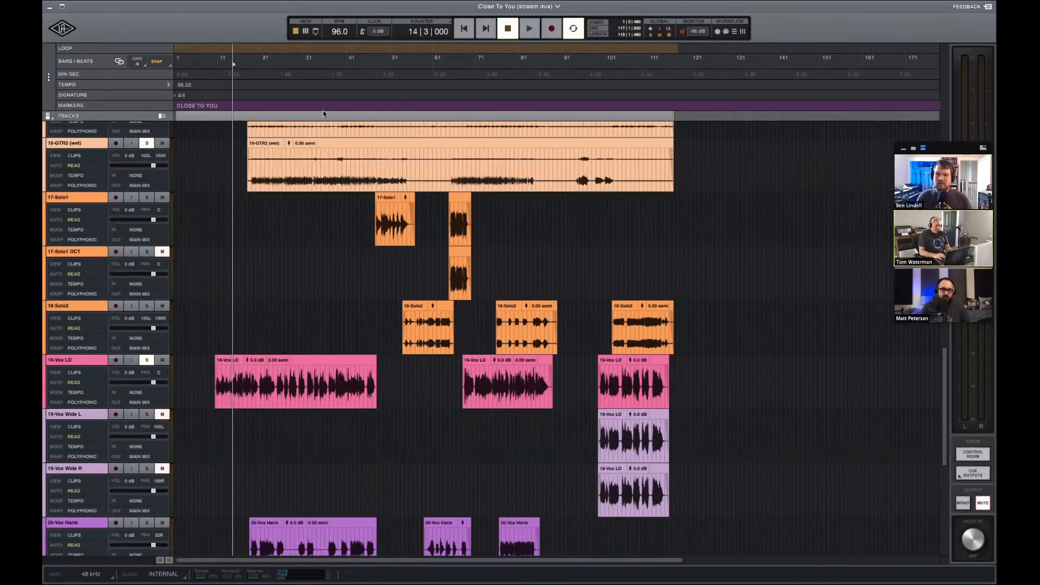
key("t")
key("t")
key("space")
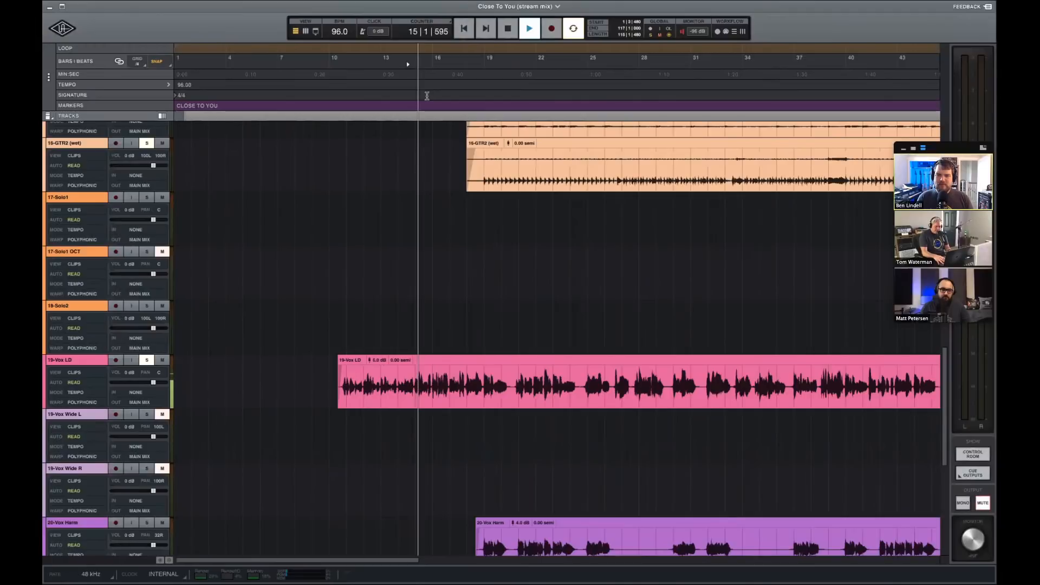
key("super+equal")
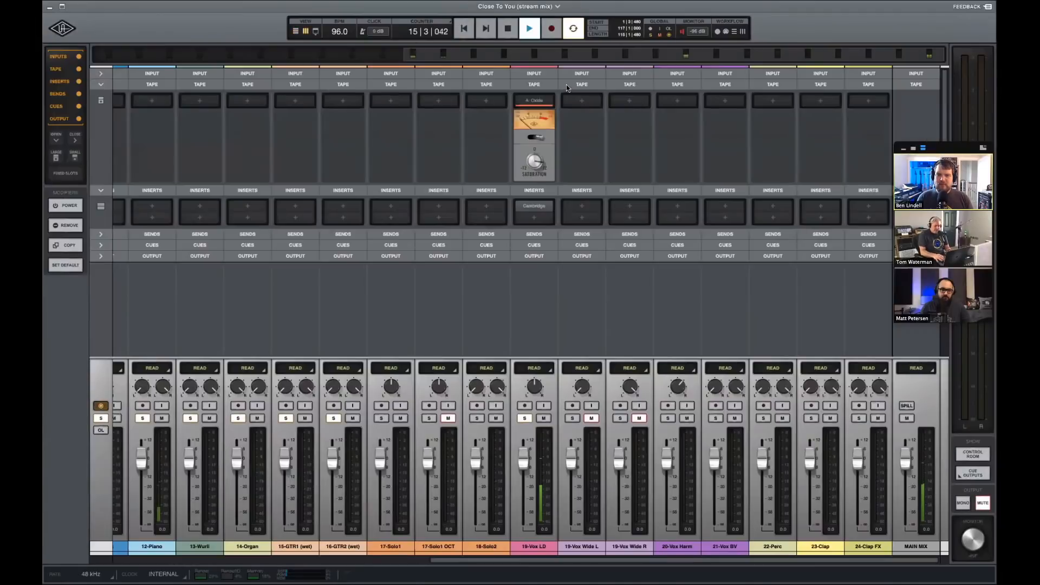
Toggle Oxide off and on again on 19-Vox LD to hear its effect, leave it engaged and stop playback.
left_click(531, 140)
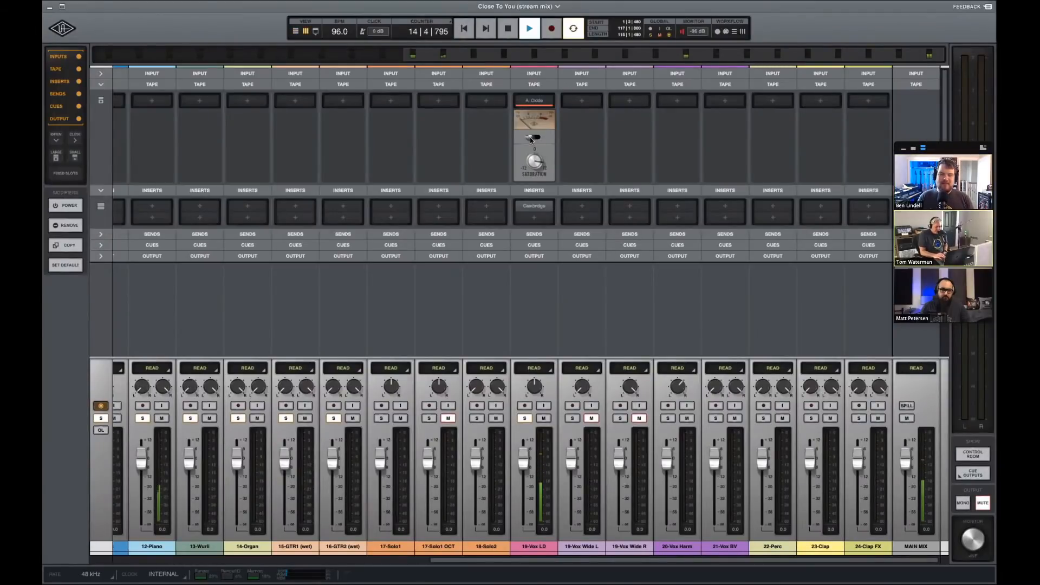
left_click(530, 140)
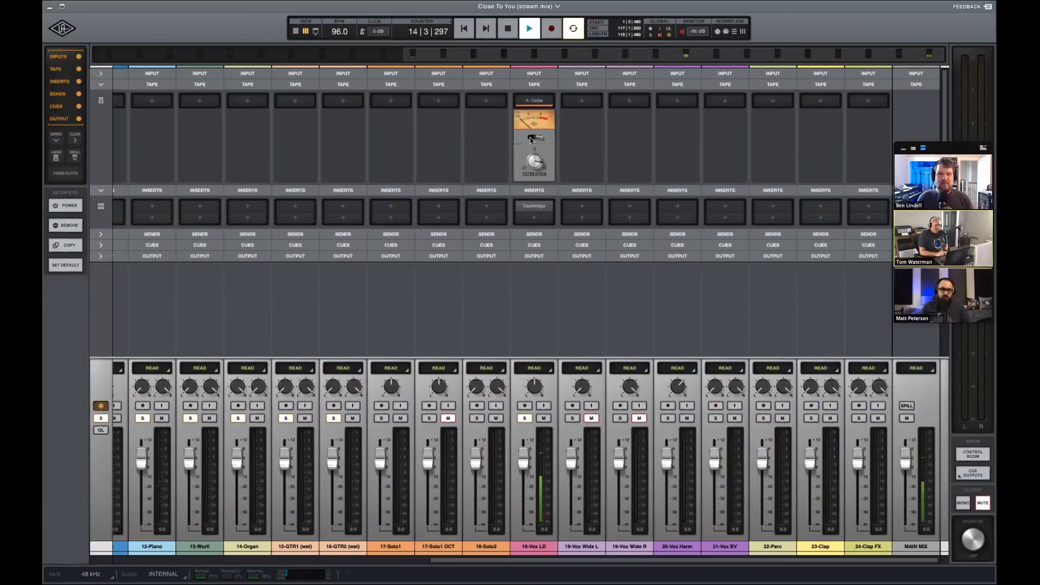
key("space")
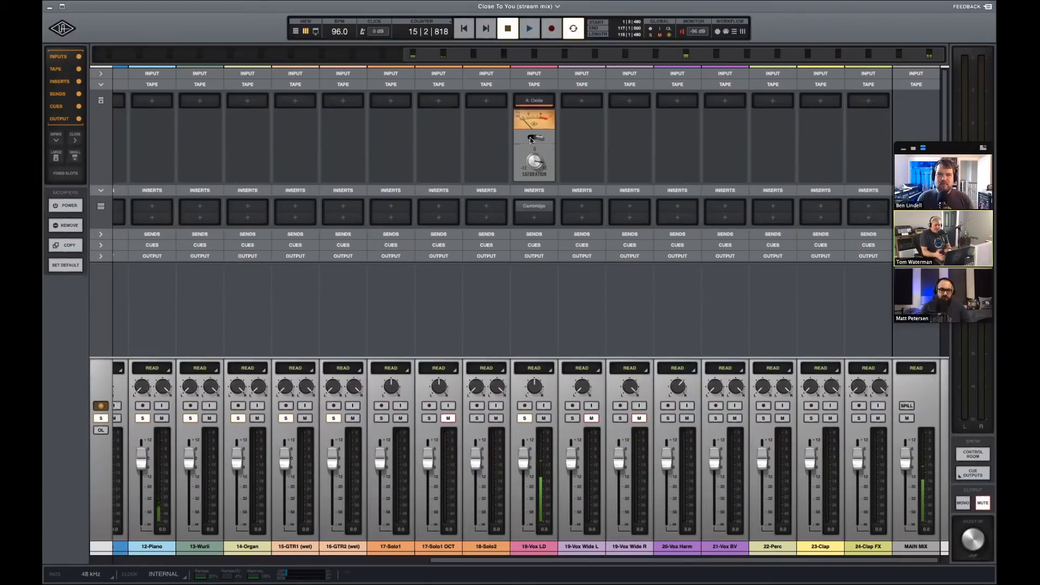
Load FF Pro-DS into insert 2 of 19-Vox LD with 4x oversampling and Split Band processing.
left_click(535, 218)
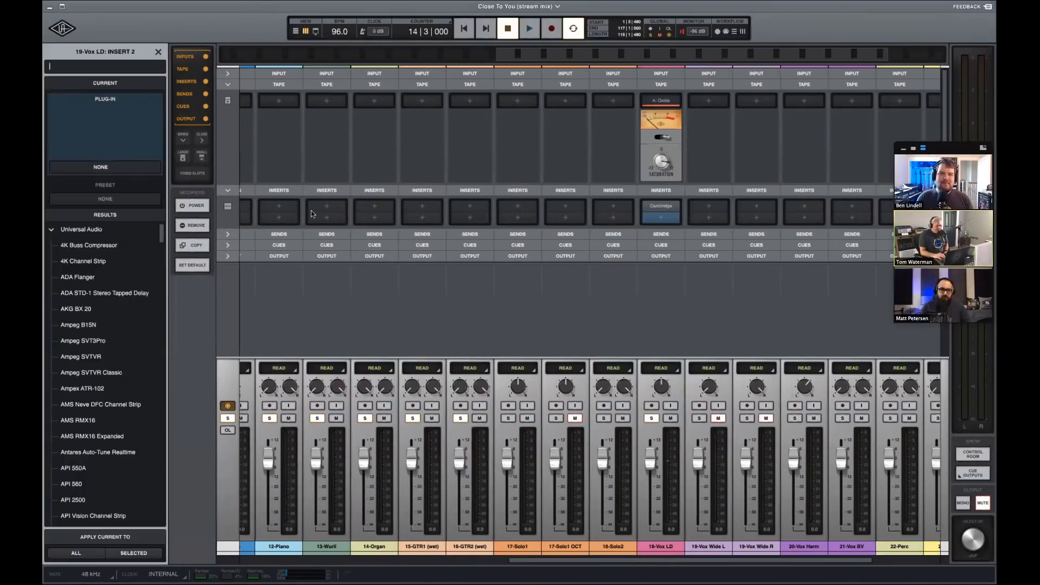
type("pro")
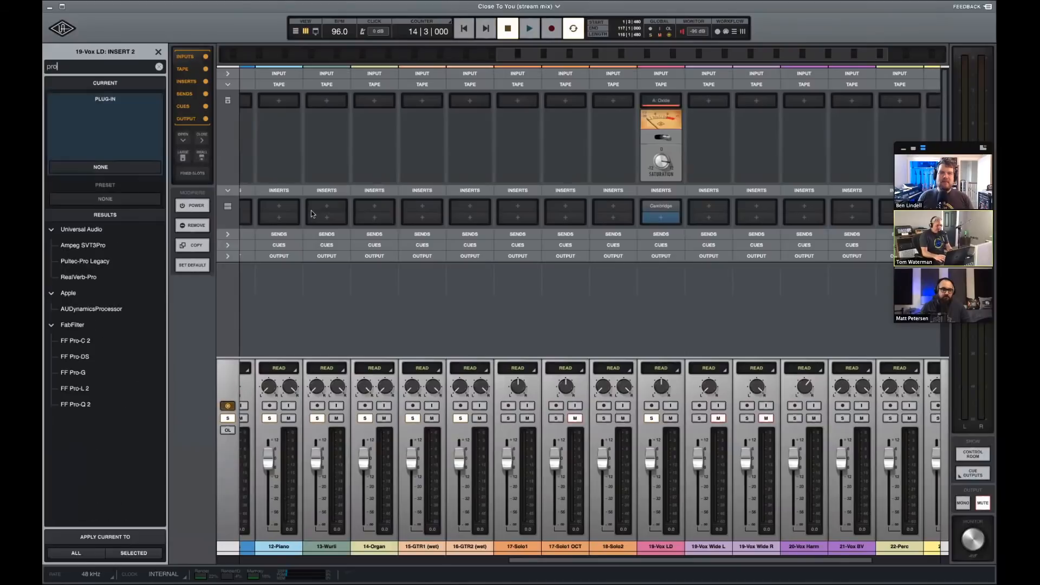
left_click(81, 357)
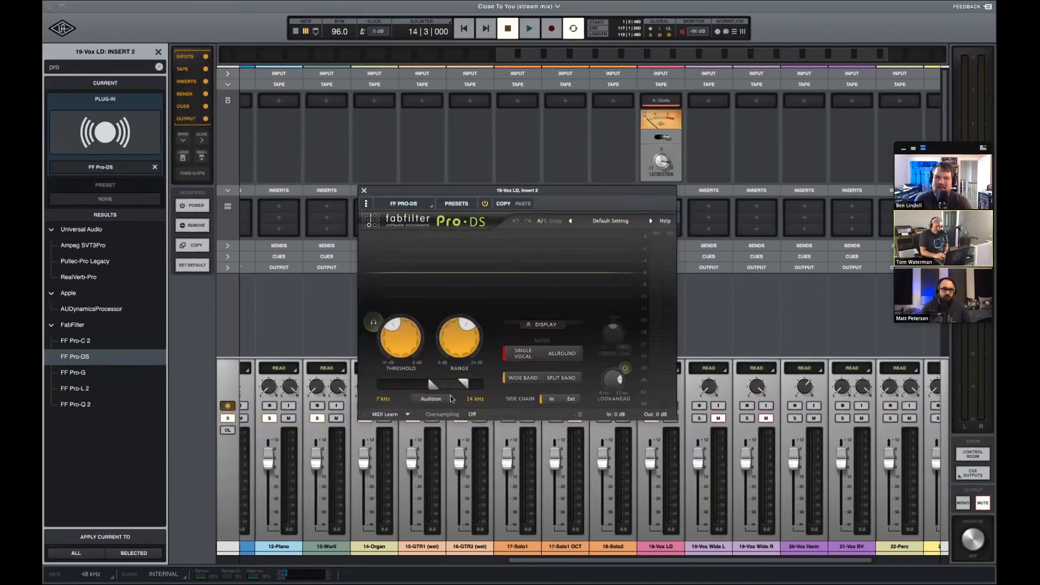
left_click(472, 414)
left_click(474, 437)
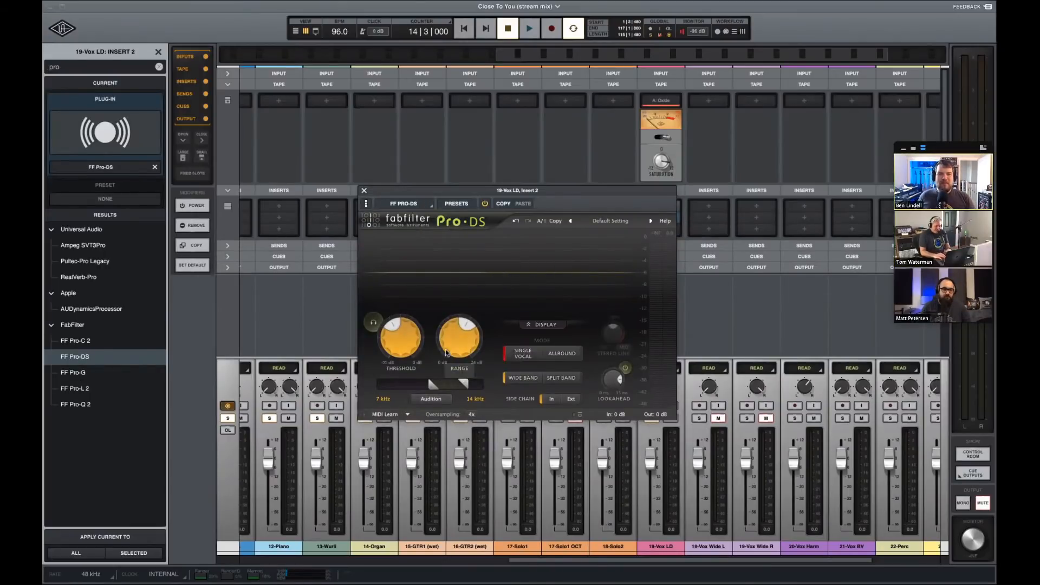
left_click(573, 379)
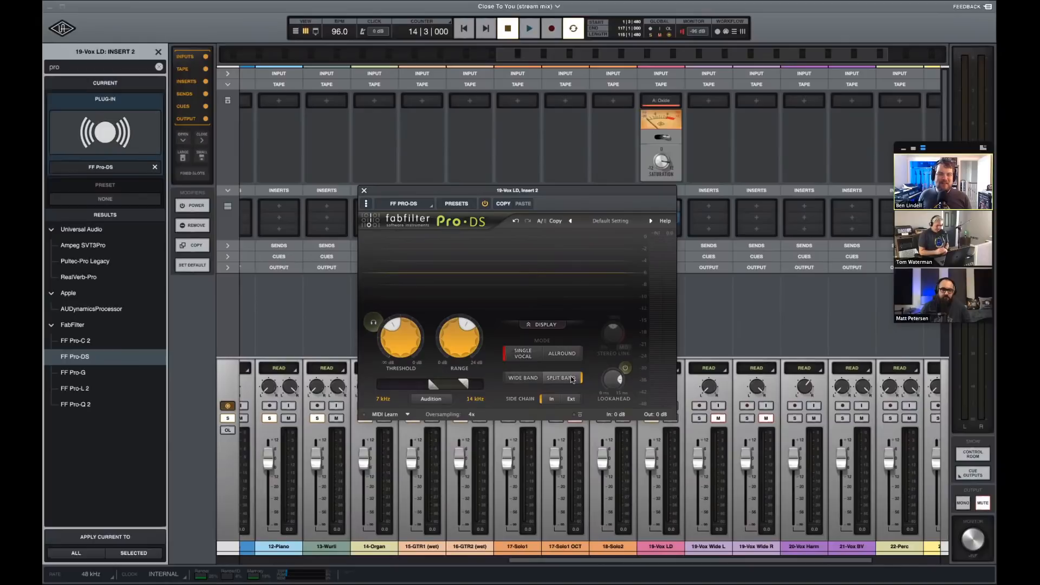
While playing the lead vocal, set Pro-DS to about -38.48 dB threshold, an 8.755–13.26 kHz band and a lower range, and close its window.
left_click(158, 52)
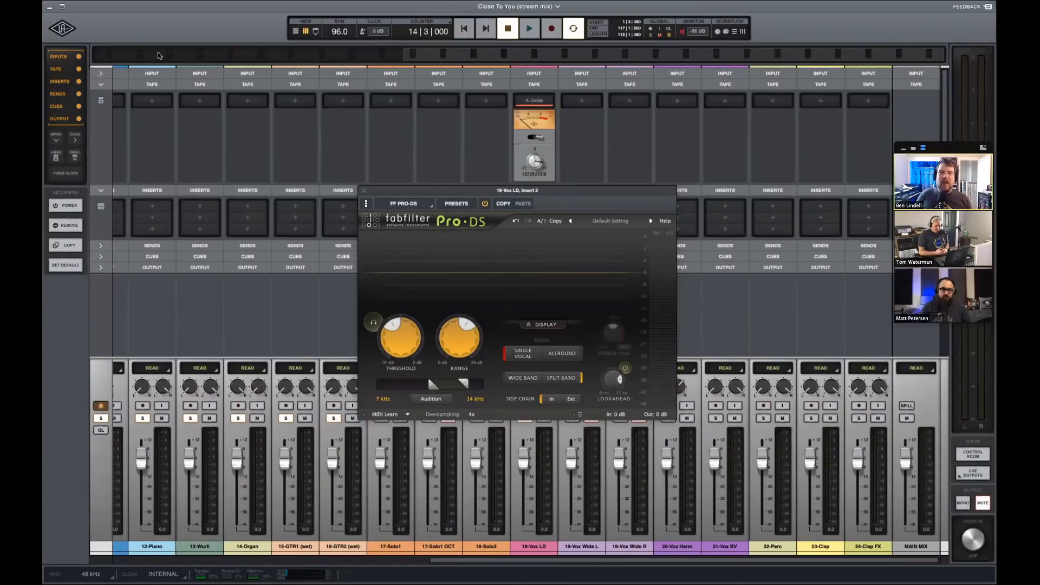
left_click_drag(419, 191, 332, 236)
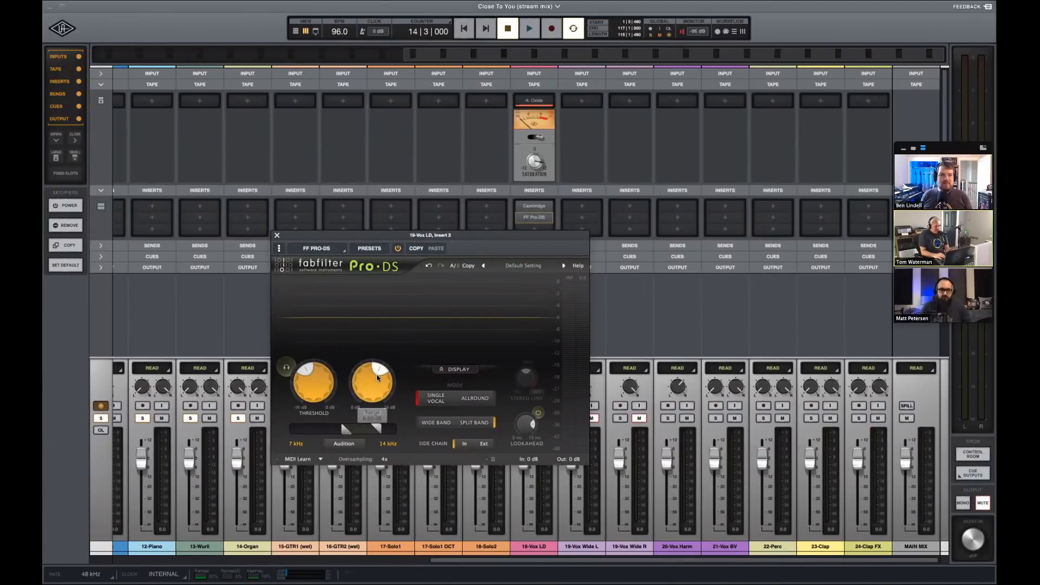
key("space")
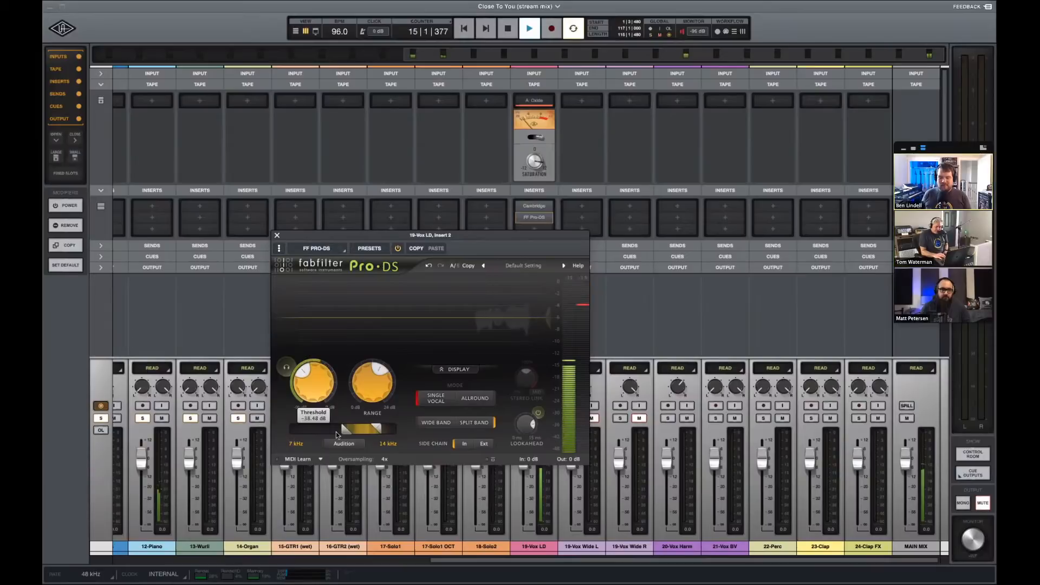
left_click_drag(347, 429, 369, 432)
mouse_move(377, 396)
left_mouse_down()
mouse_move(378, 374)
mouse_move(377, 402)
left_mouse_up()
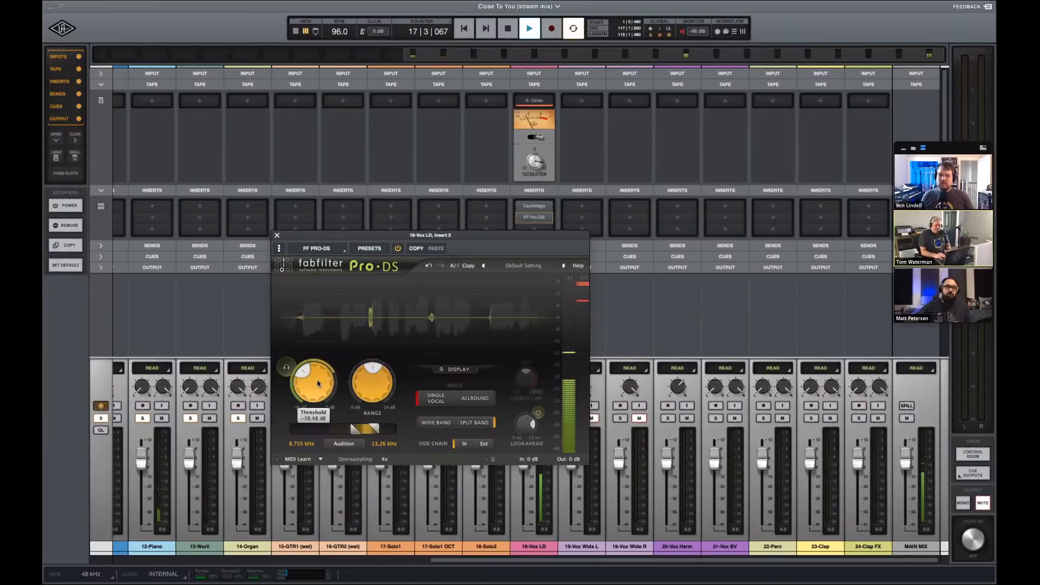
left_click(276, 235)
key("space")
Load the UA 1176 Rev A compressor into insert 3 of 19-Vox LD.
left_click(531, 228)
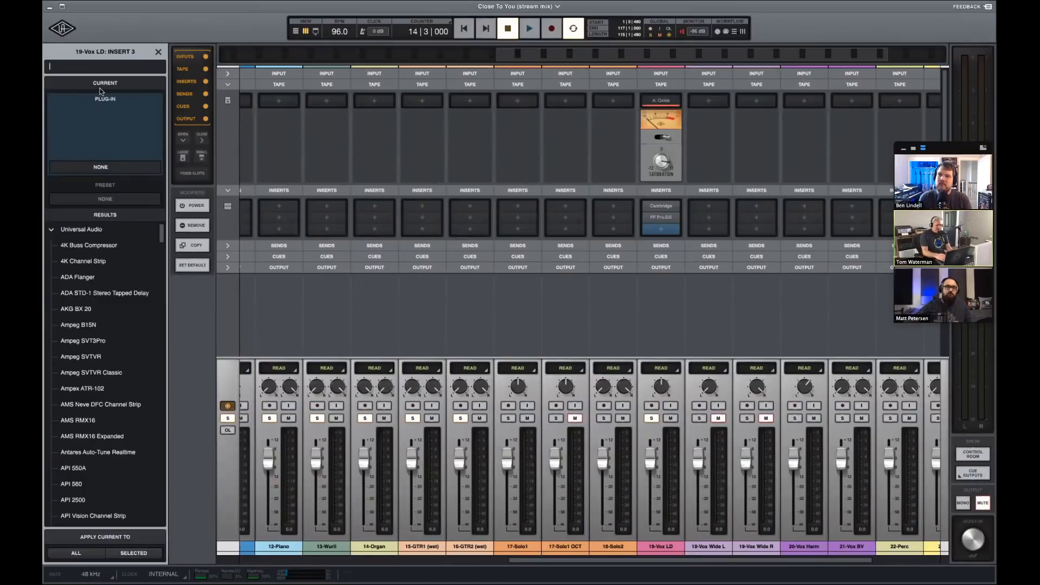
type("1176")
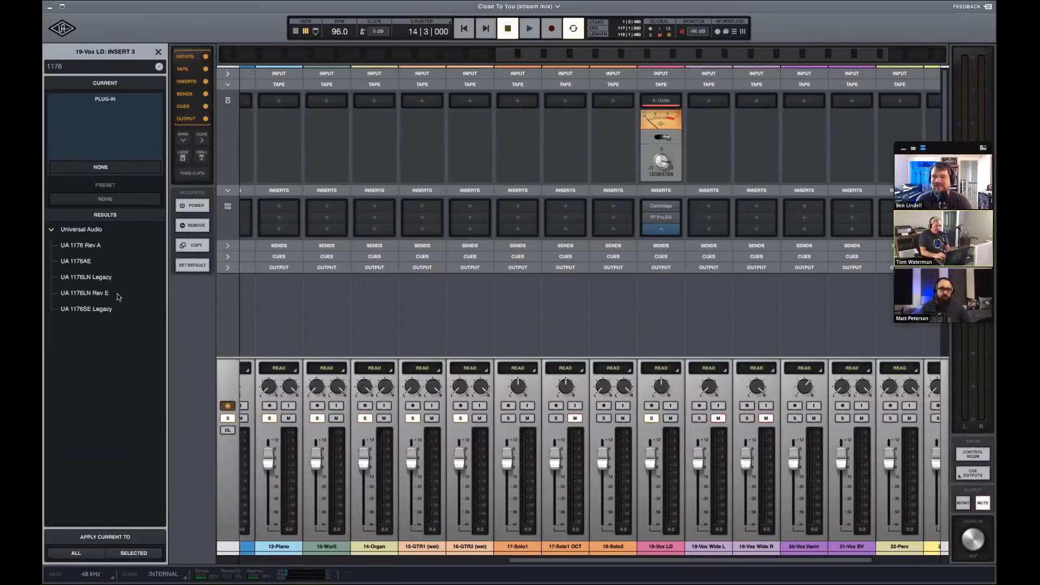
left_click(97, 249)
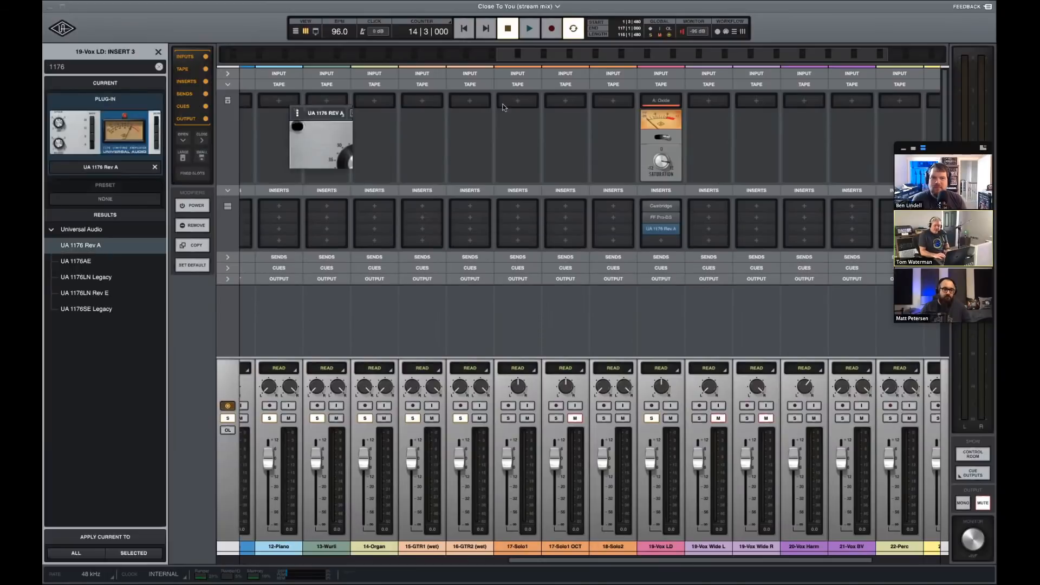
left_click_drag(378, 116, 394, 203)
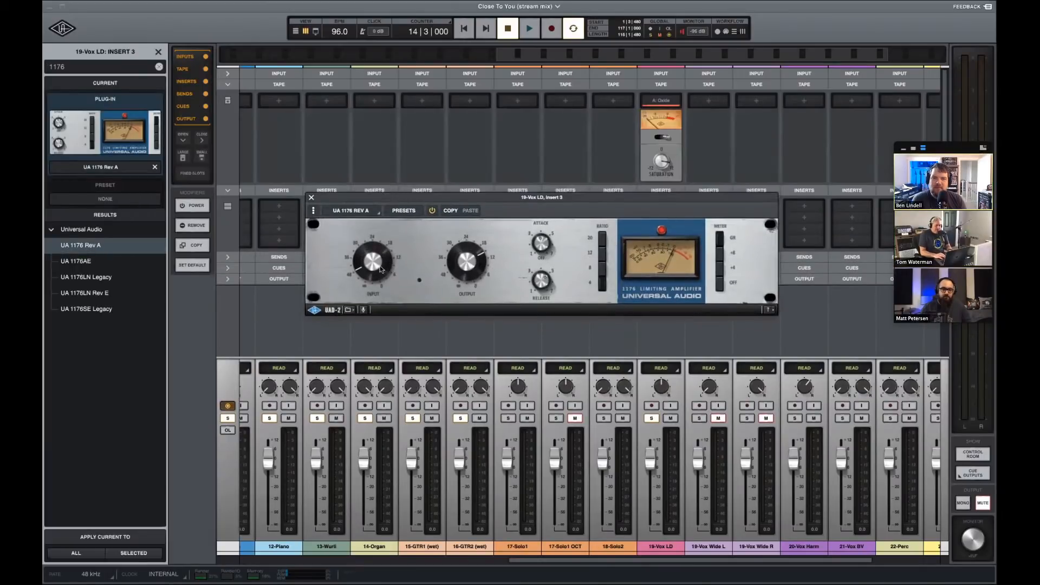
Adjust the 1176 Rev A's input level while playing the lead vocal, close its window and stop playback.
key("space")
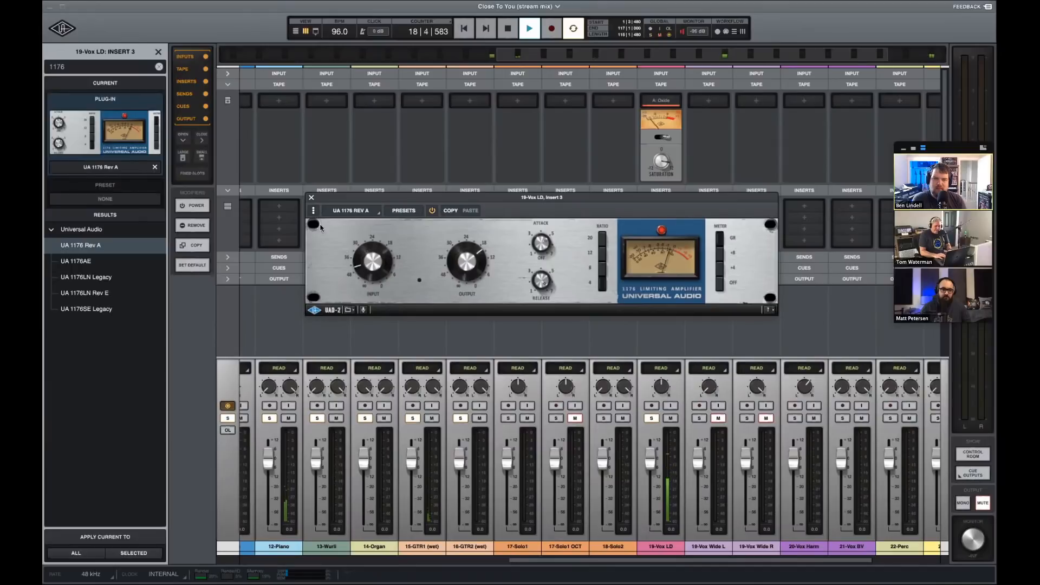
key("super+w")
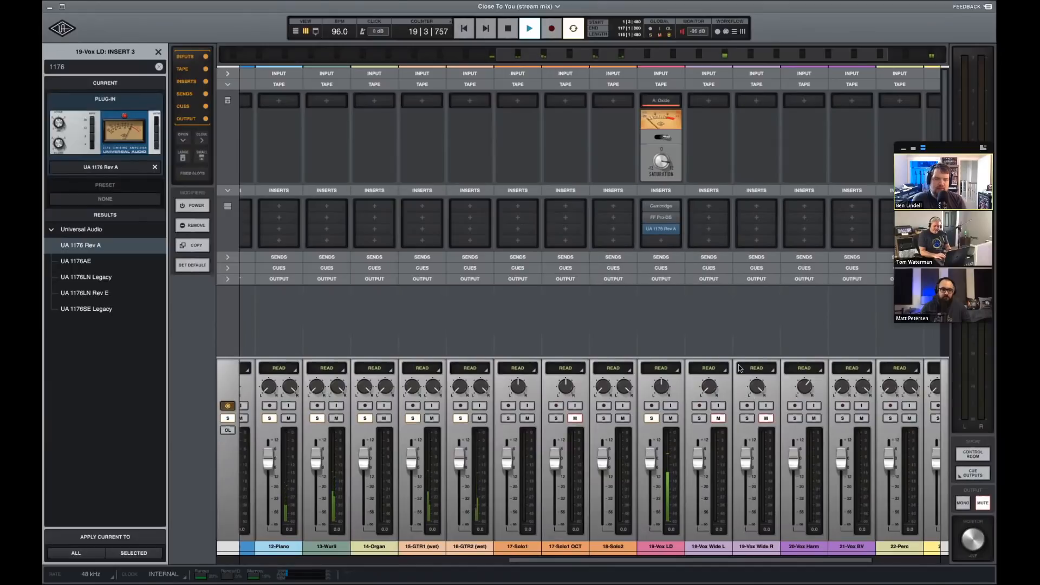
key("space")
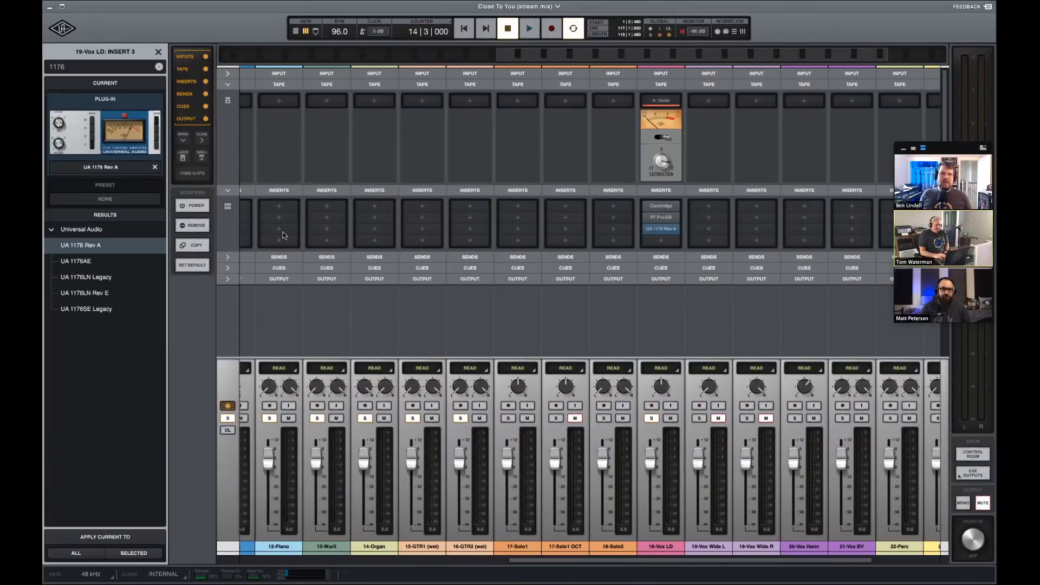
Bypass Cambridge, FF Pro-DS, UA 1176 Rev A and the Oxide tape machine on 19-Vox LD.
left_click(197, 207)
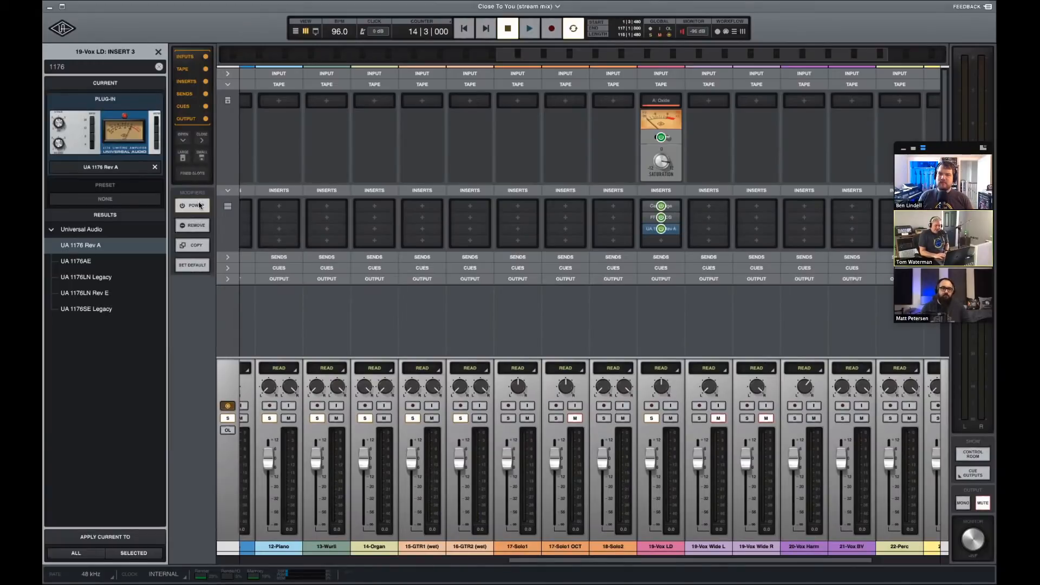
left_click_drag(661, 207, 662, 231)
left_click(660, 142)
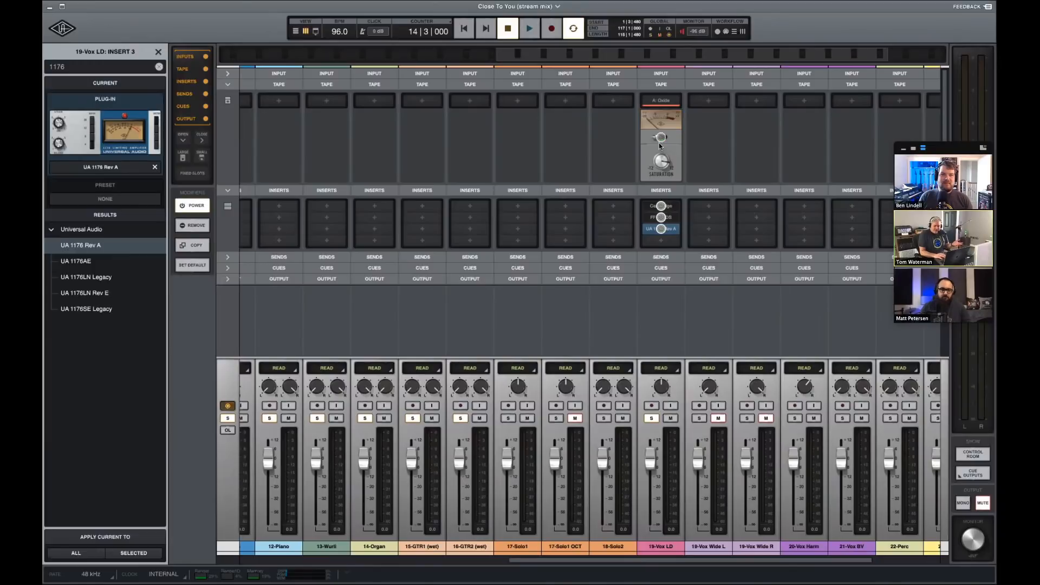
left_click(204, 206)
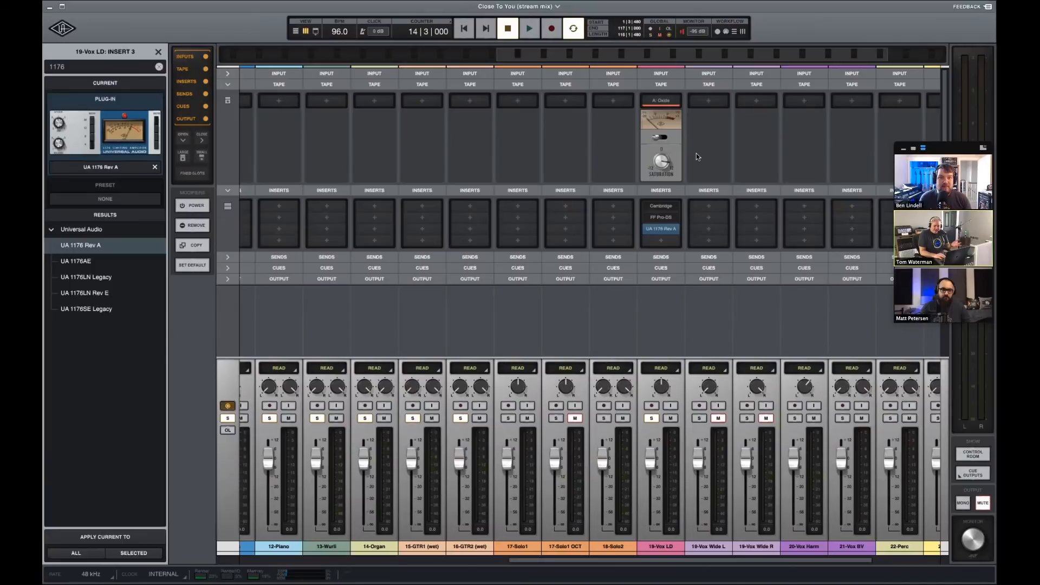
Play the unprocessed lead vocal and re-engage Oxide and all three inserts on 19-Vox LD to compare the sound.
key("space")
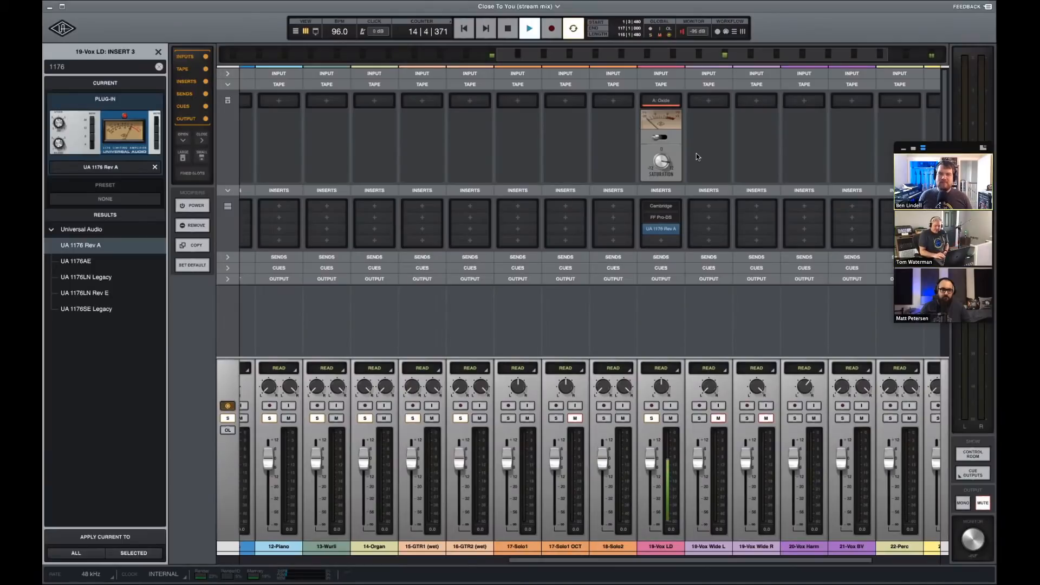
left_click(195, 206)
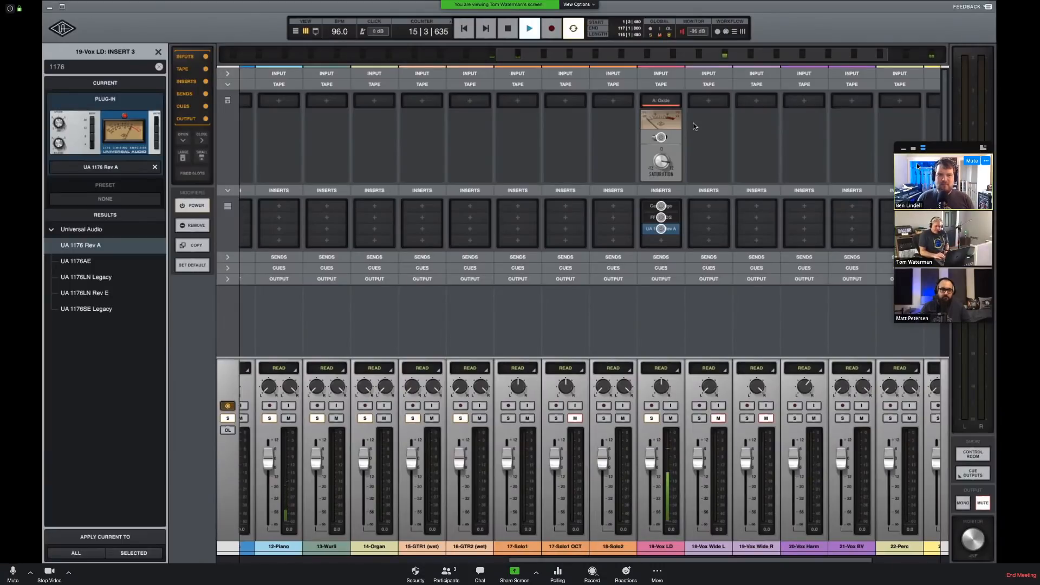
left_click(661, 137)
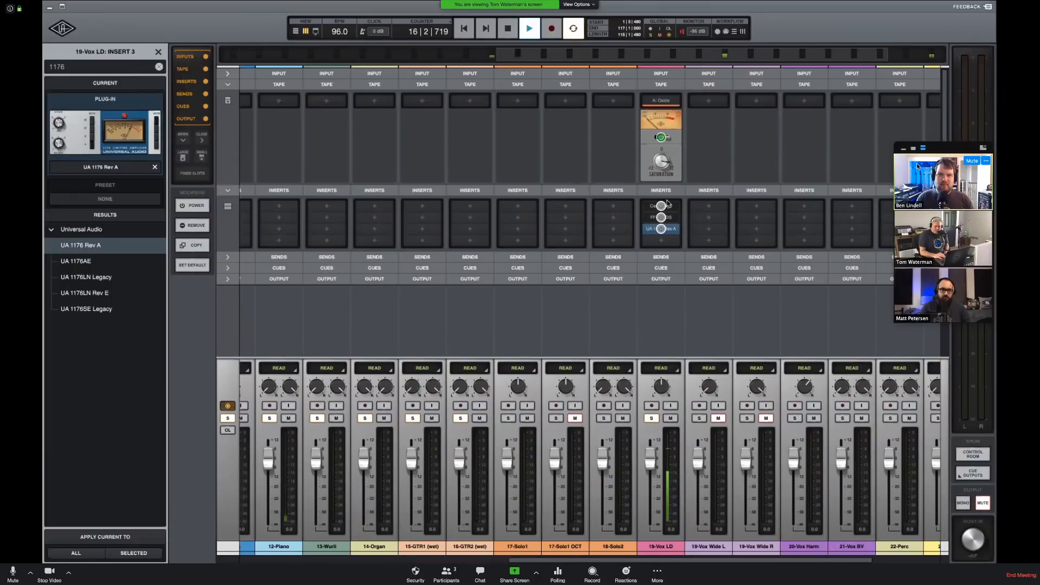
left_click_drag(664, 207, 660, 236)
left_click(194, 207)
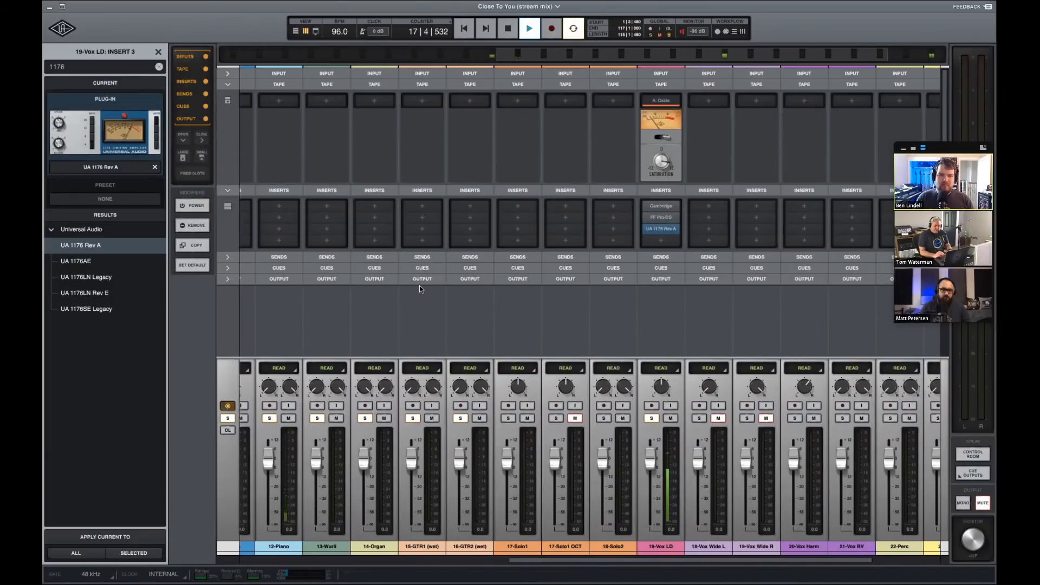
Stop playback and create a stereo Neve Summing bus named VOX VERB on the first send of 19-Vox LD.
key("space")
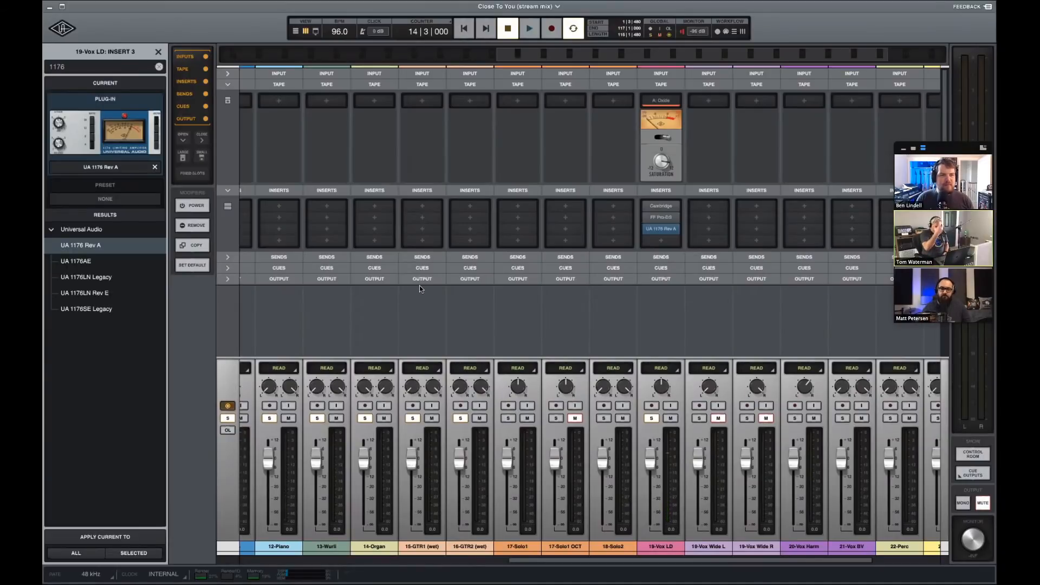
scroll(709, 486, "right", 5)
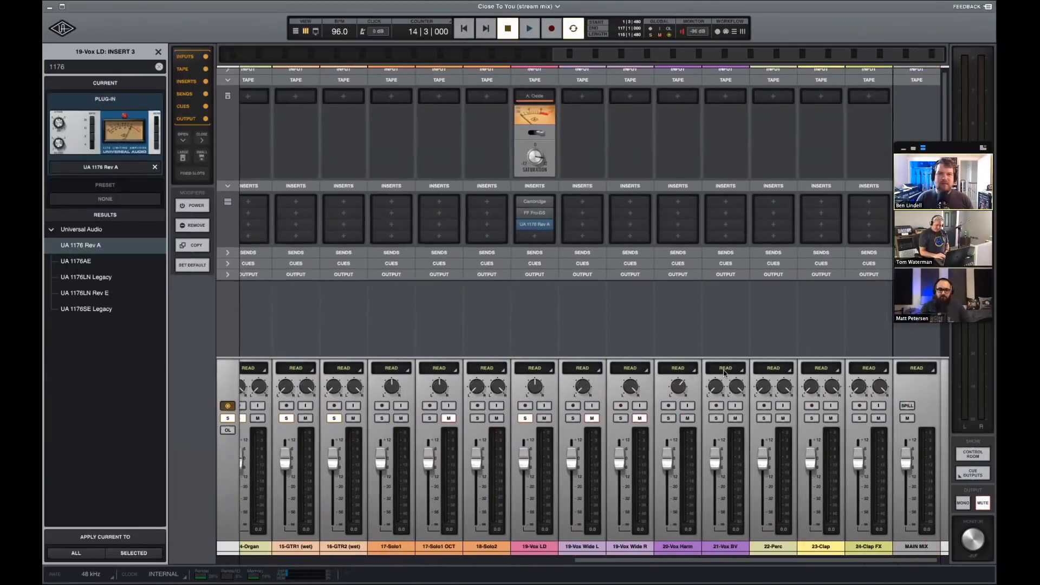
left_click(536, 258)
left_click(537, 275)
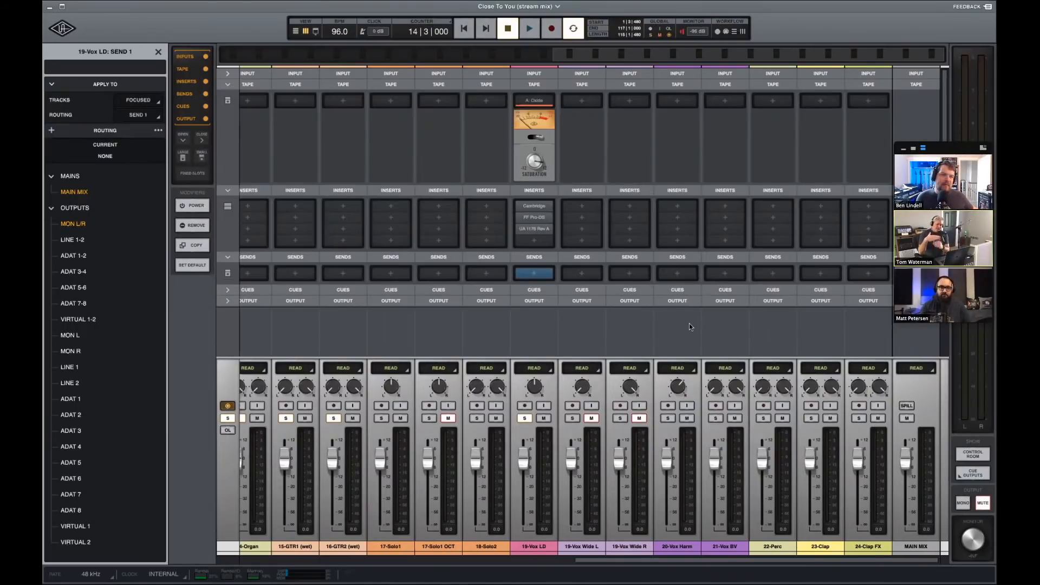
scroll(633, 277, "down", 1)
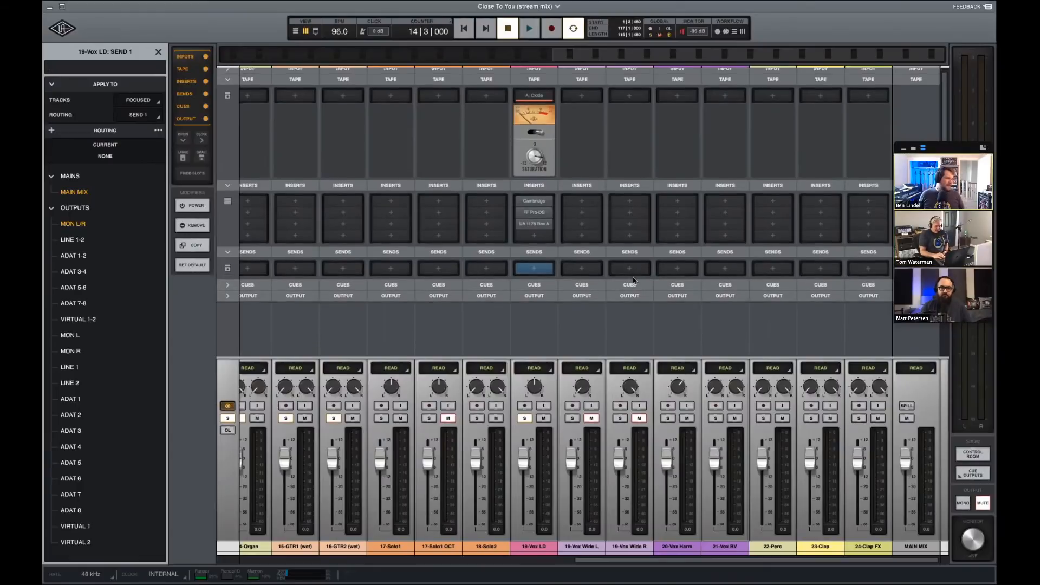
scroll(631, 296, "down", 1)
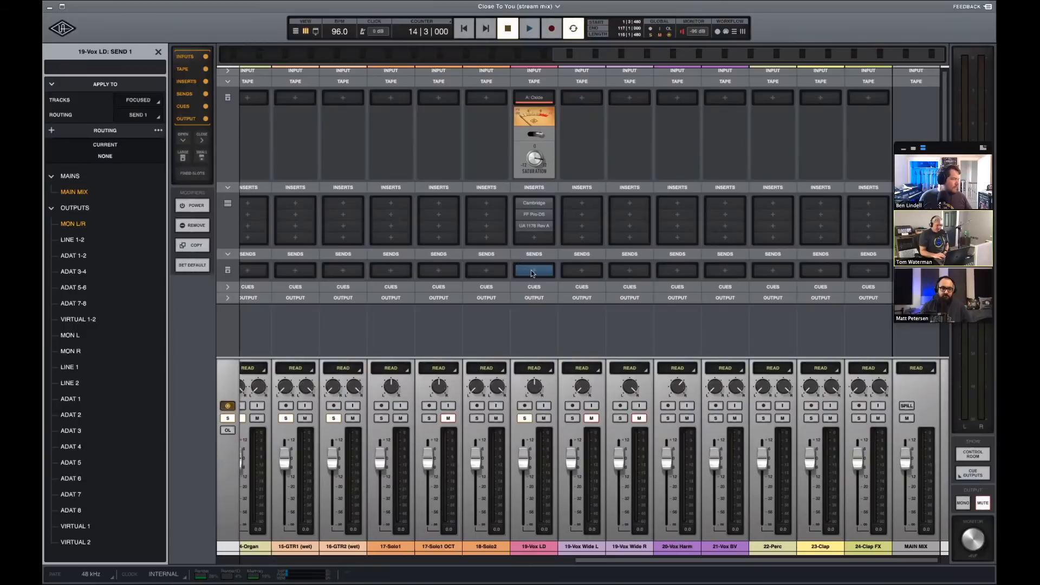
left_click(53, 131)
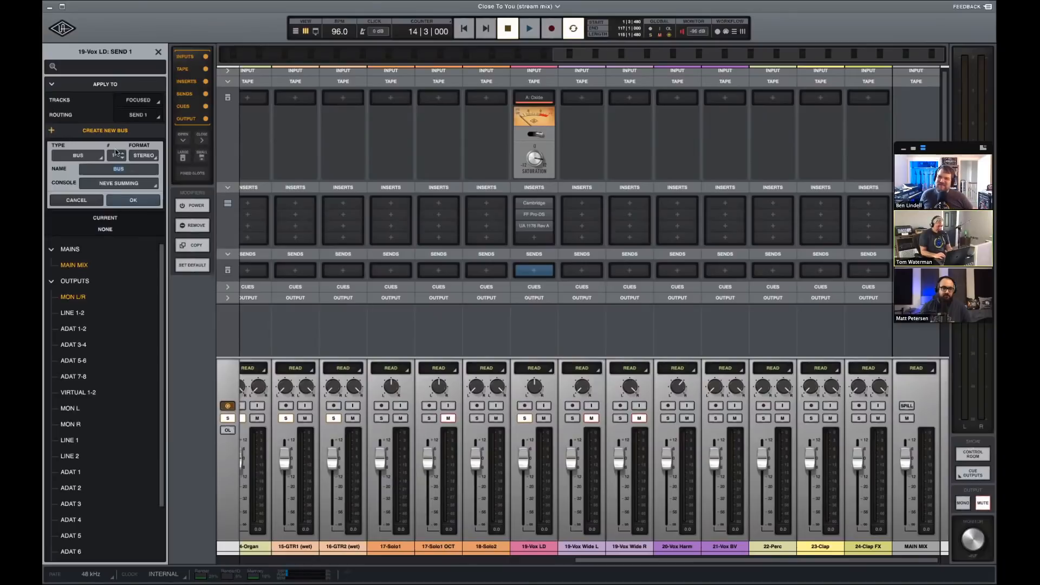
left_click(124, 170)
type("VOX VERB")
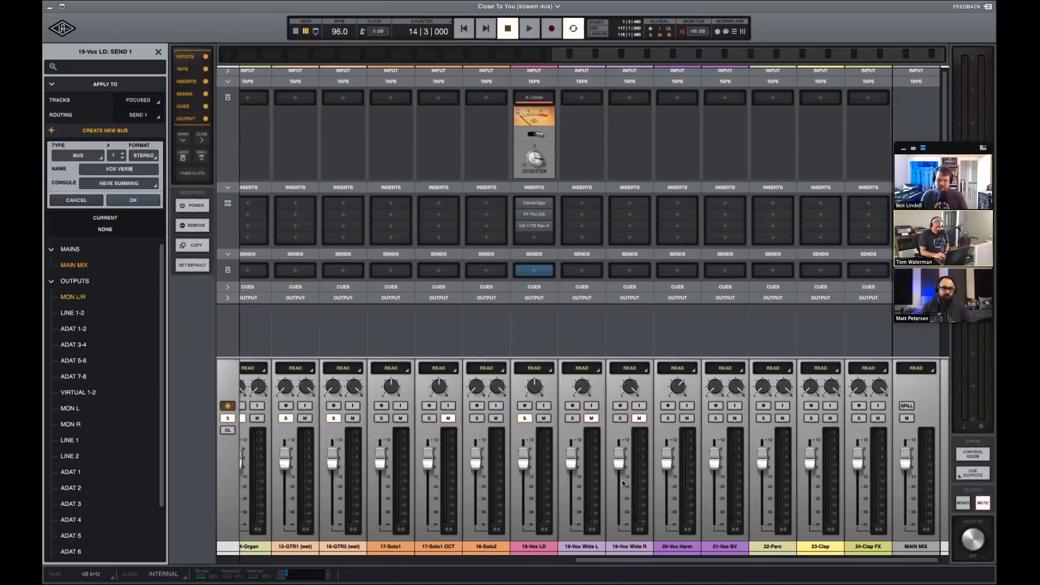
left_click(134, 200)
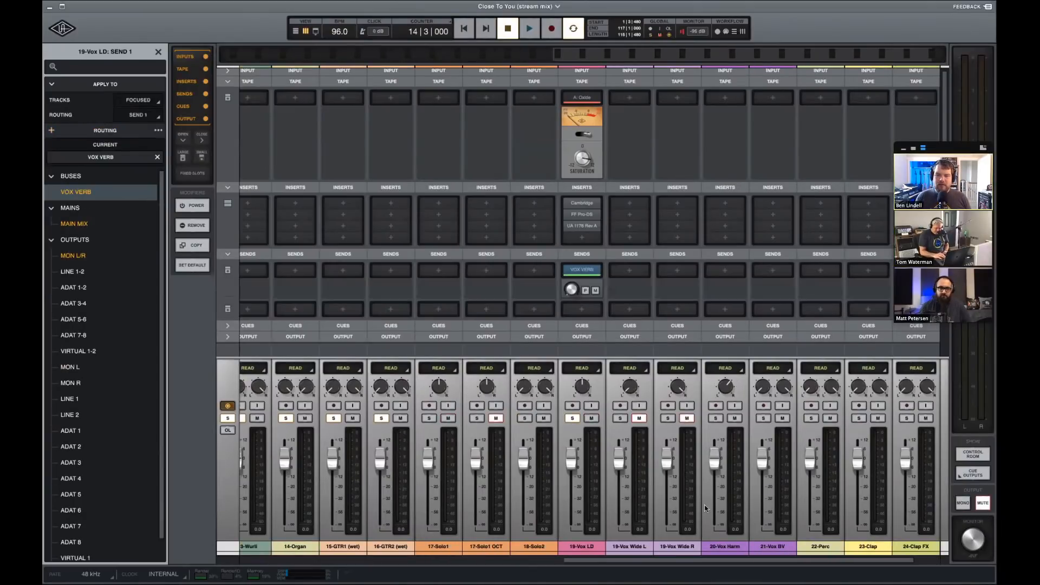
Move the VOX VERB bus directly after 19-Vox LD and set its accelerated realtime monitoring to None.
scroll(706, 509, "right", 1)
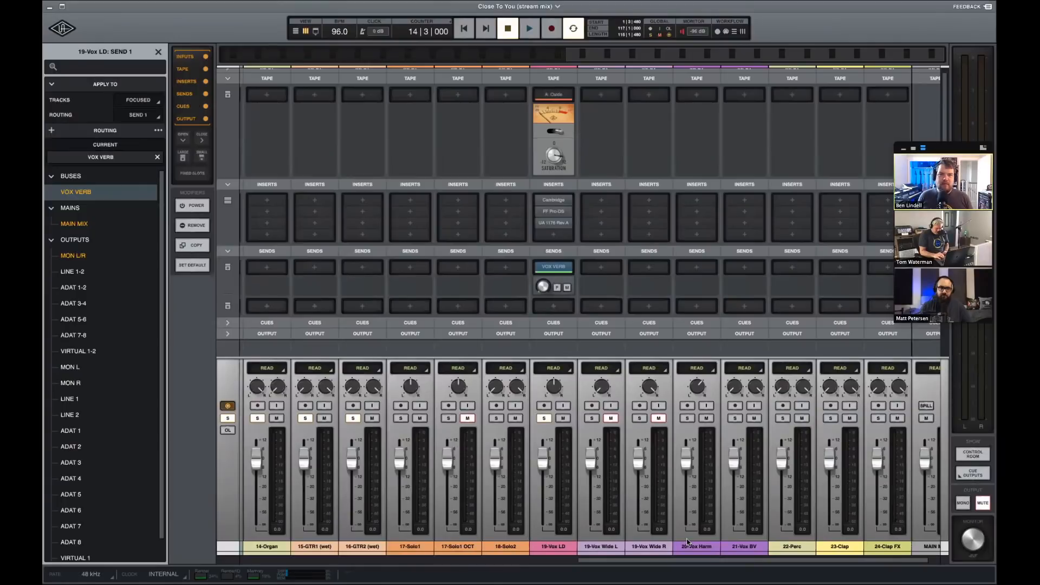
scroll(687, 541, "right", 1)
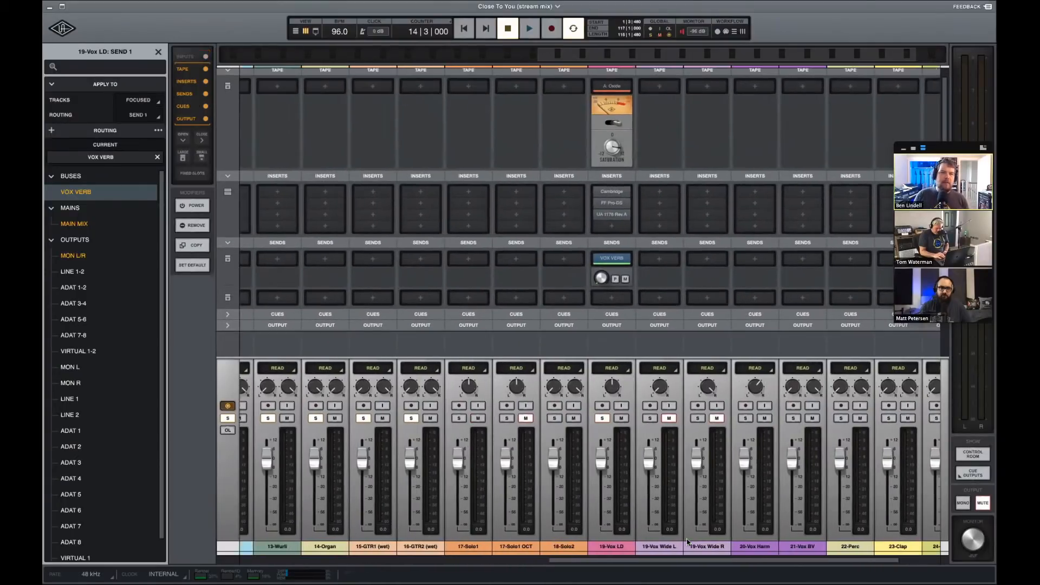
scroll(704, 541, "left", 2)
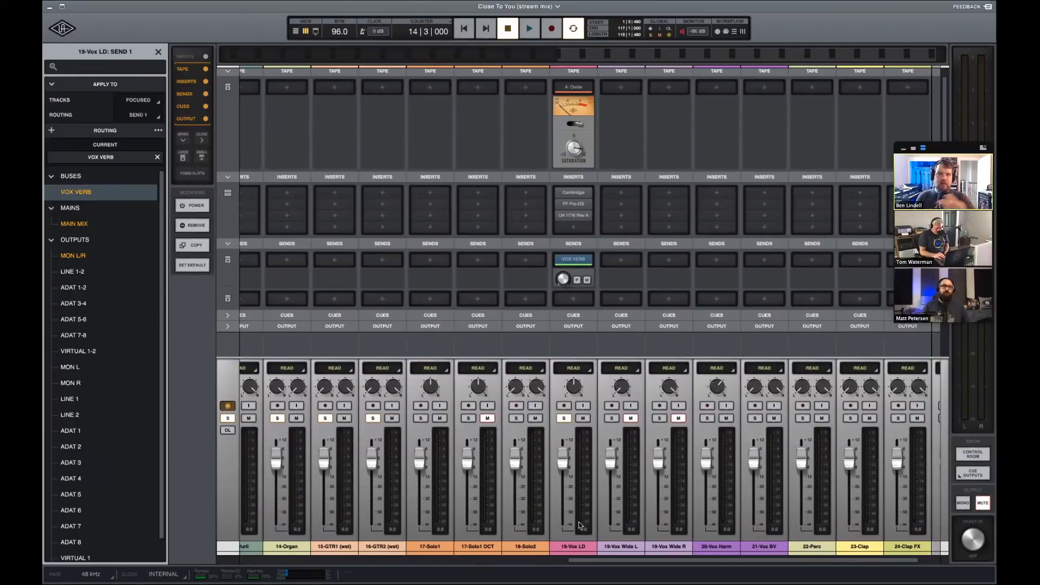
scroll(536, 531, "left", 10)
left_click(617, 550)
left_click_drag(617, 548, 749, 541)
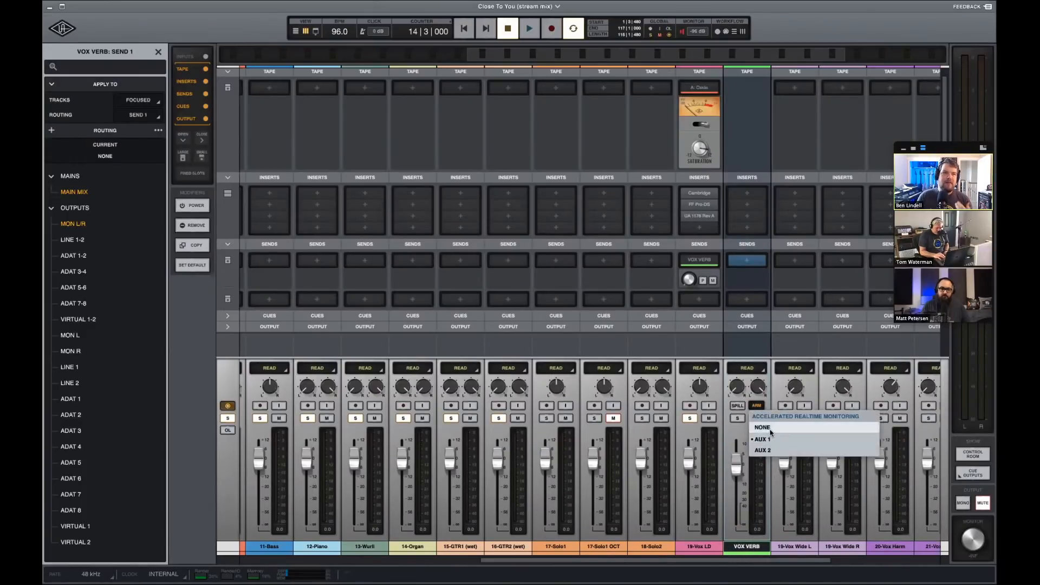
Recolour the VOX VERB bus white and close the colour picker and track list.
left_click(756, 554)
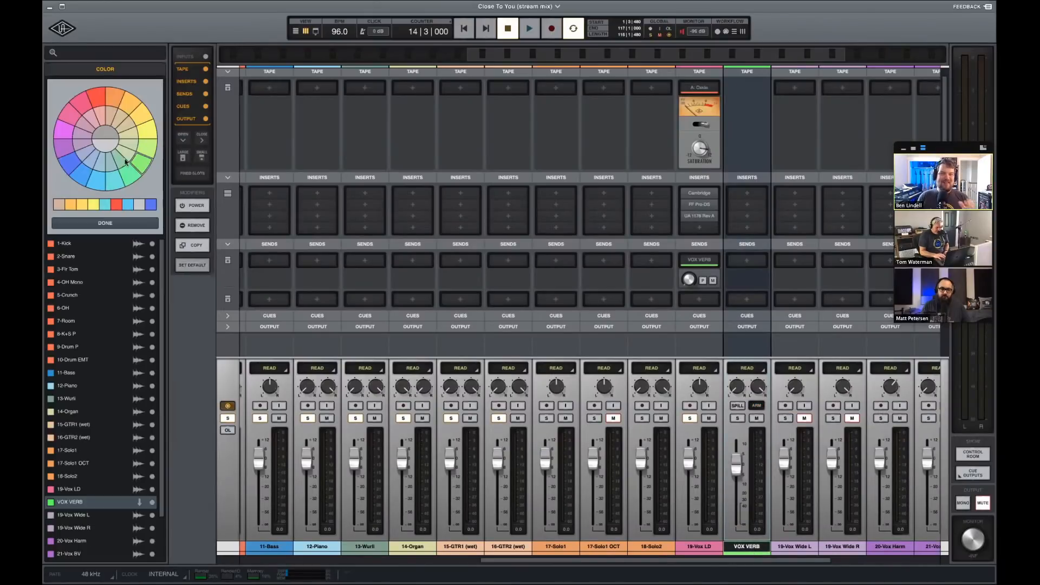
left_click(105, 223)
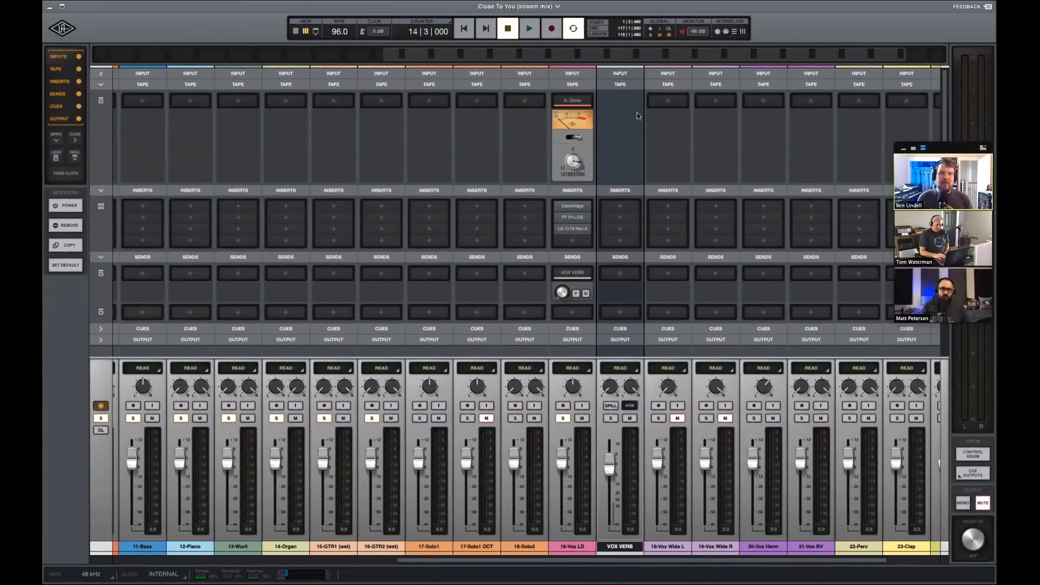
Load the EMT 250 reverb into insert 1 of VOX VERB and close the plug-in browser.
left_click(620, 73)
scroll(637, 170, "down", 5)
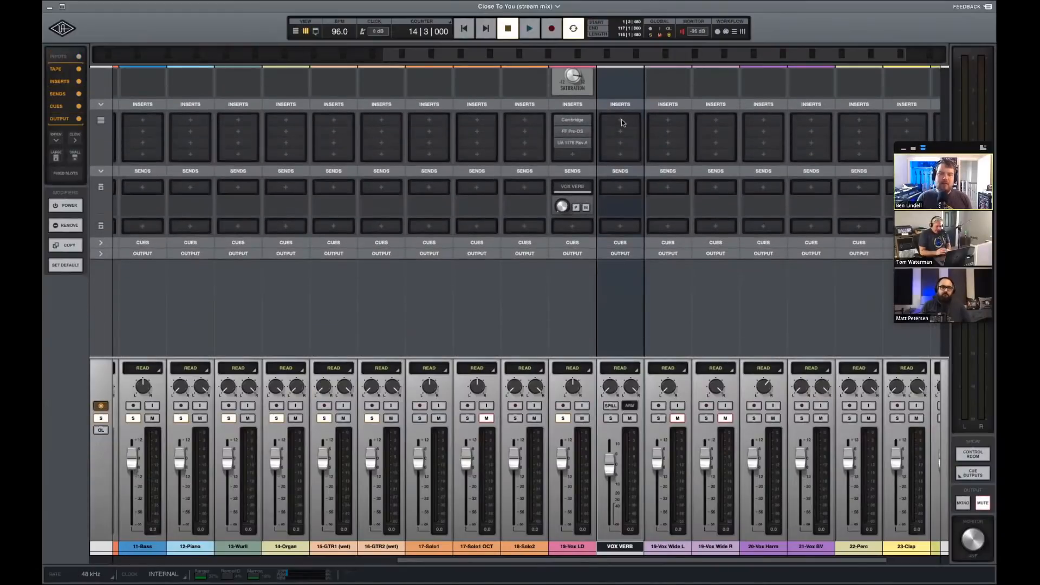
left_click(622, 119)
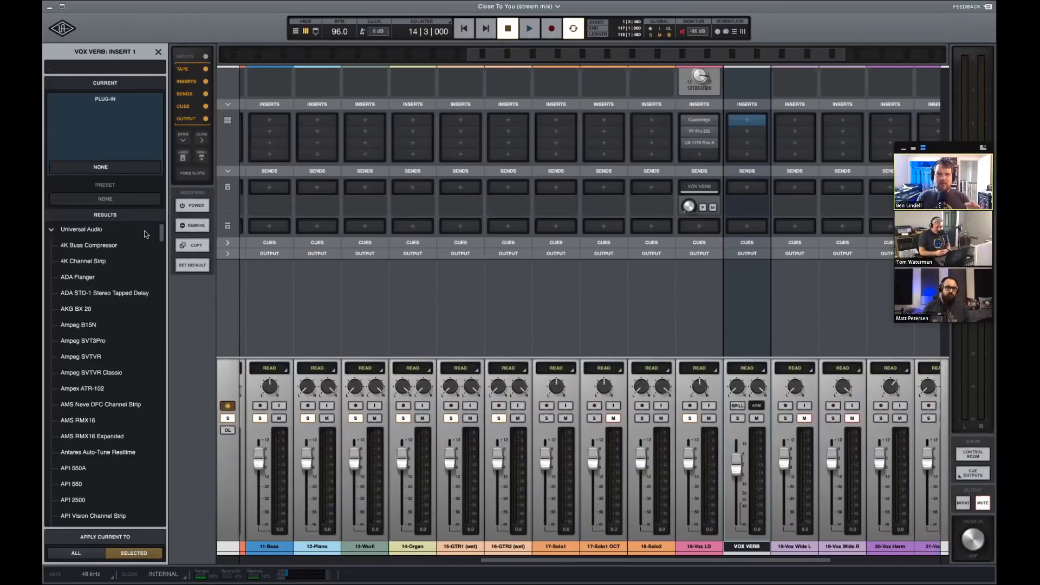
type("EMT")
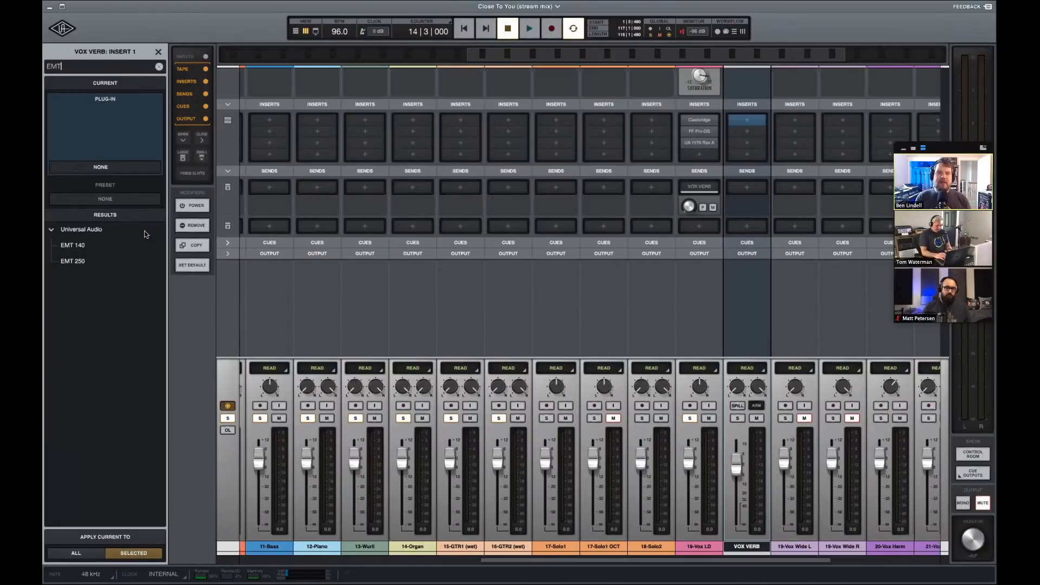
double_click(95, 261)
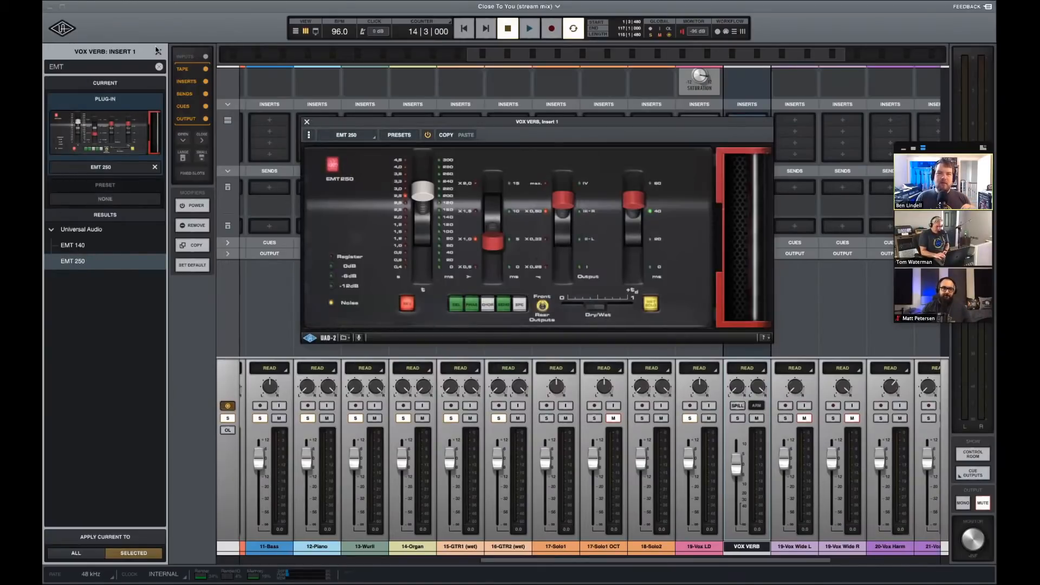
left_click(158, 51)
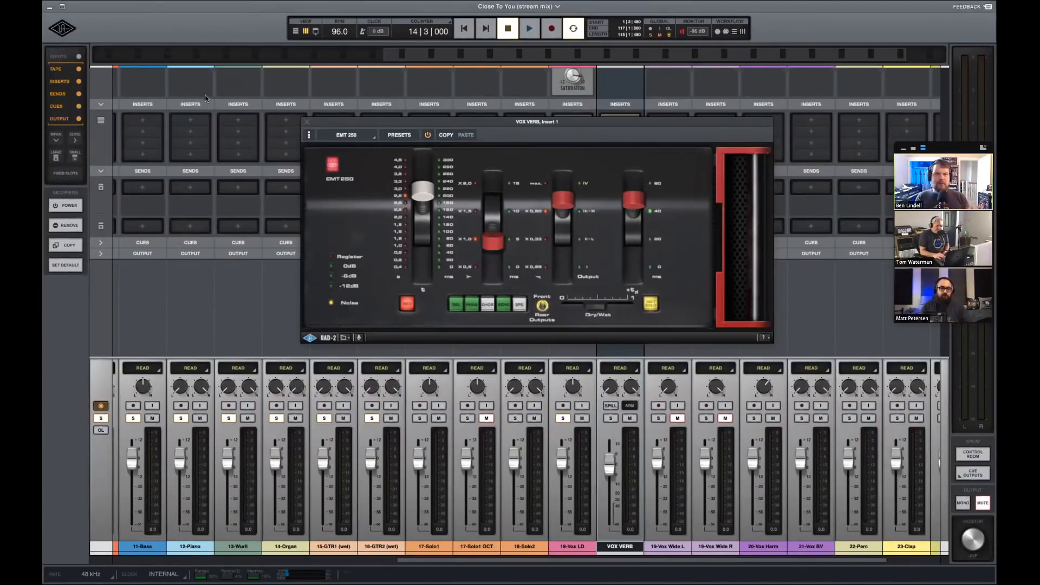
View the special offers and new releases on the LUNA Discover dashboard, including the Creator Bundle, and return to the mixer.
left_click(61, 28)
left_click(62, 134)
left_click(62, 103)
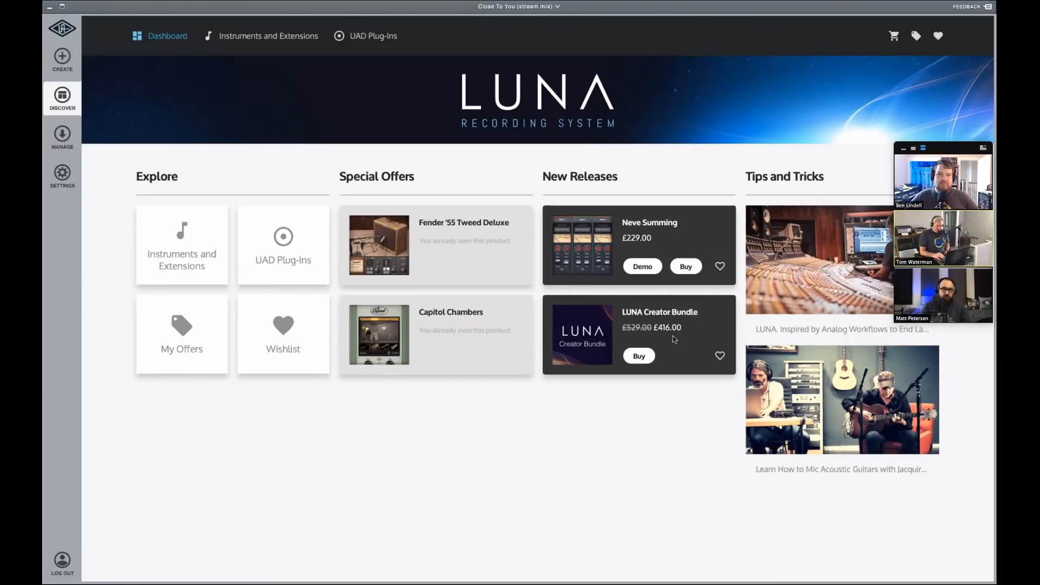
left_click(62, 30)
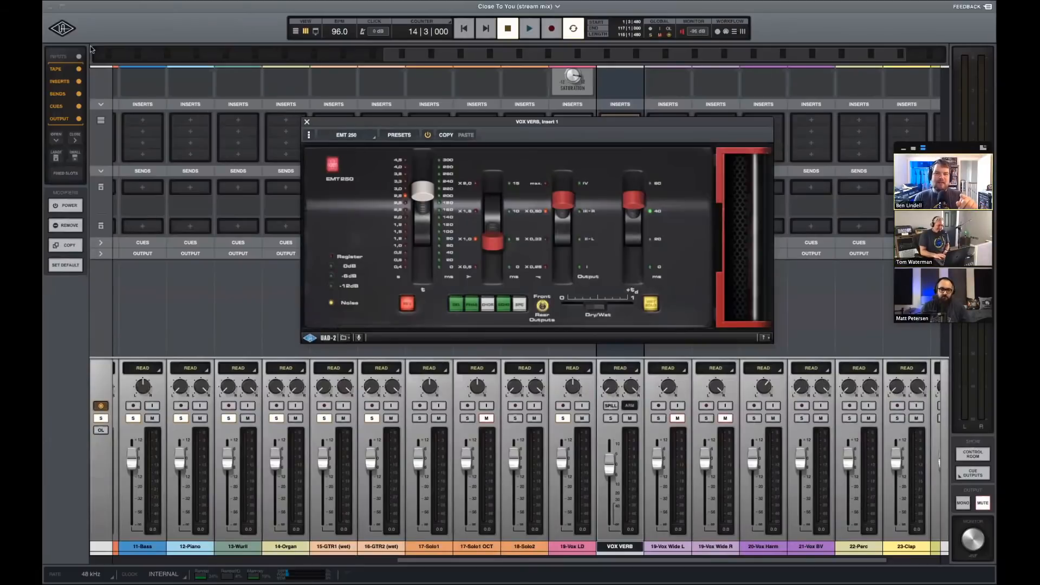
left_click(69, 35)
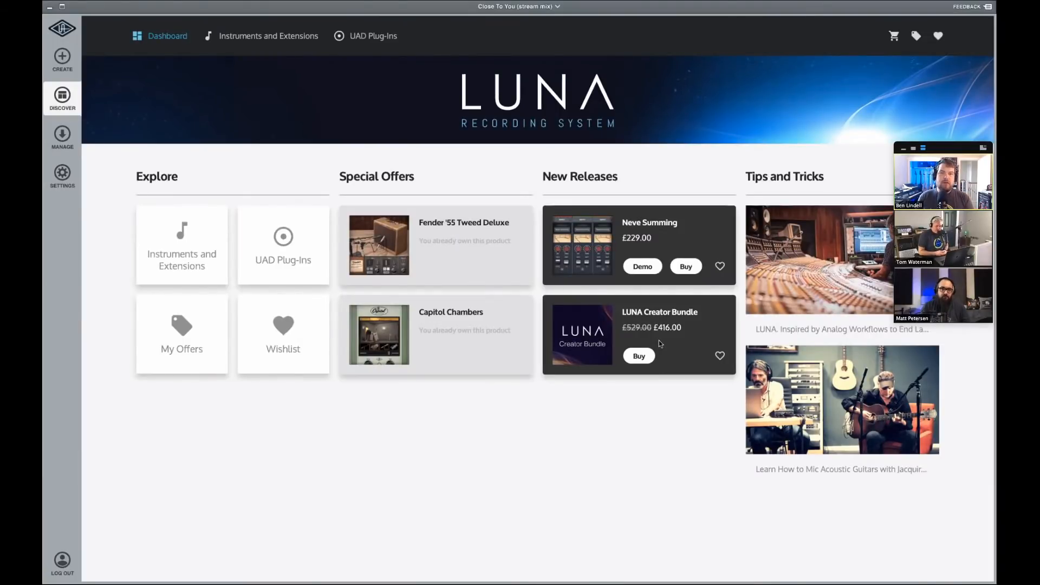
left_click(70, 28)
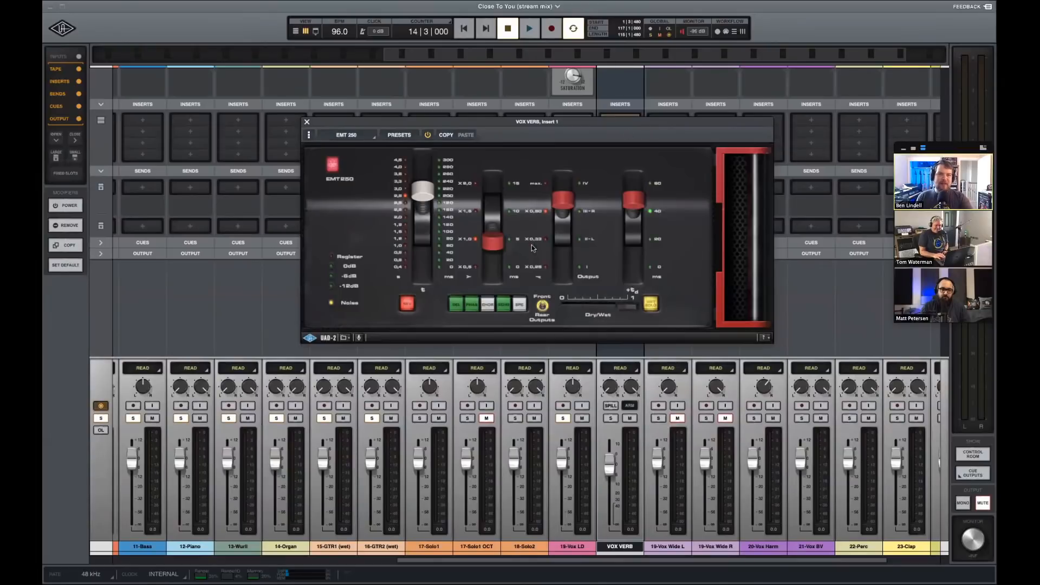
Set the EMT 250 fully wet with low-frequency decay x1.5, high-frequency decay x0.33 and a 20 ms pre-delay.
left_click_drag(627, 131, 512, 250)
mouse_move(304, 335)
left_mouse_down()
mouse_move(304, 349)
mouse_move(302, 337)
left_mouse_up()
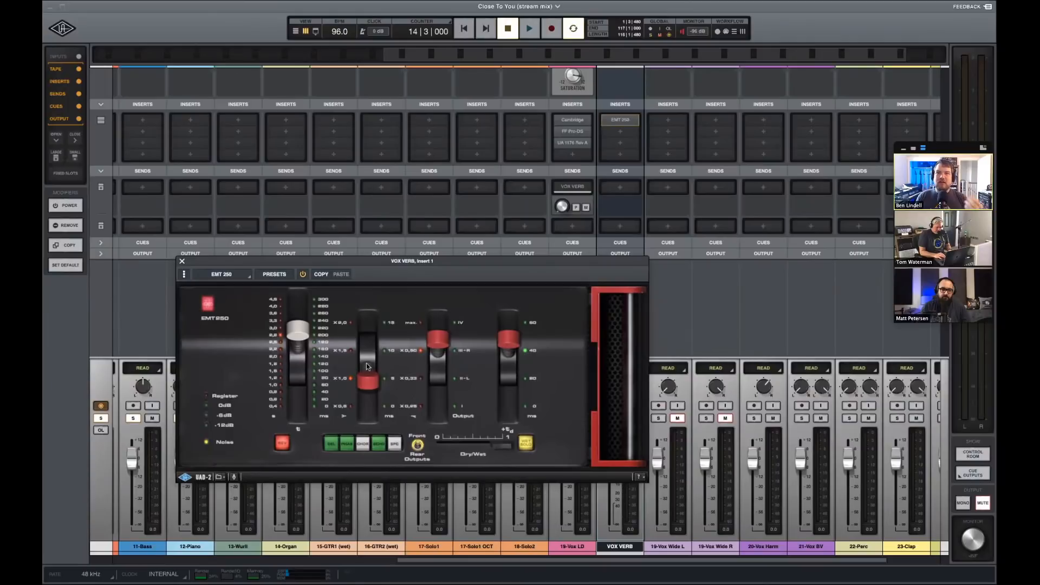
left_click_drag(367, 359, 368, 340)
left_click_drag(522, 362, 519, 378)
left_click_drag(440, 353, 439, 369)
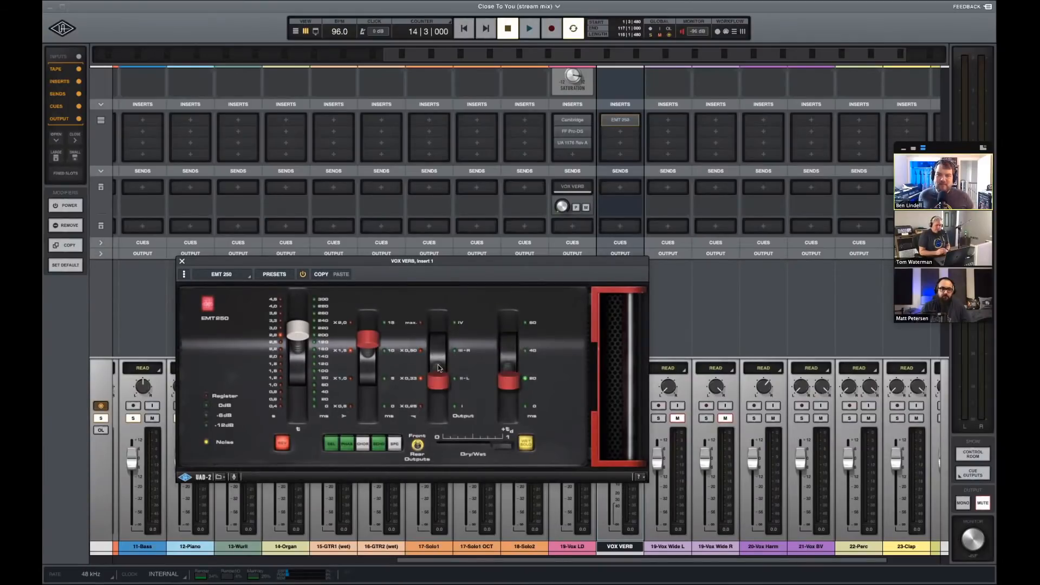
Check the VOX VERB send routing on 19-Vox LD and position the EMT 250 window clear of the send controls.
left_click_drag(562, 261, 460, 201)
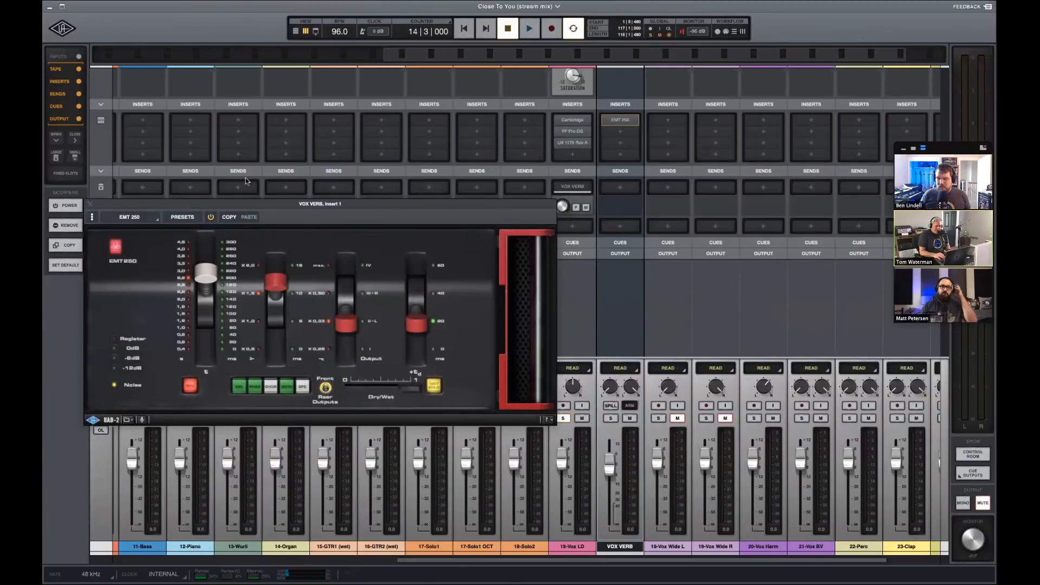
left_click(574, 188)
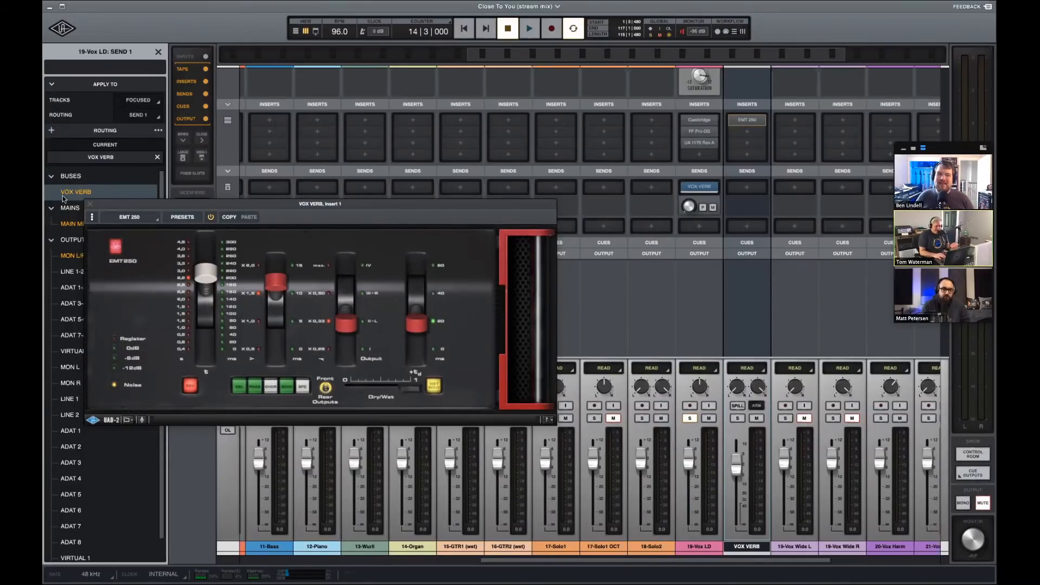
left_click(158, 52)
left_click_drag(437, 203, 619, 241)
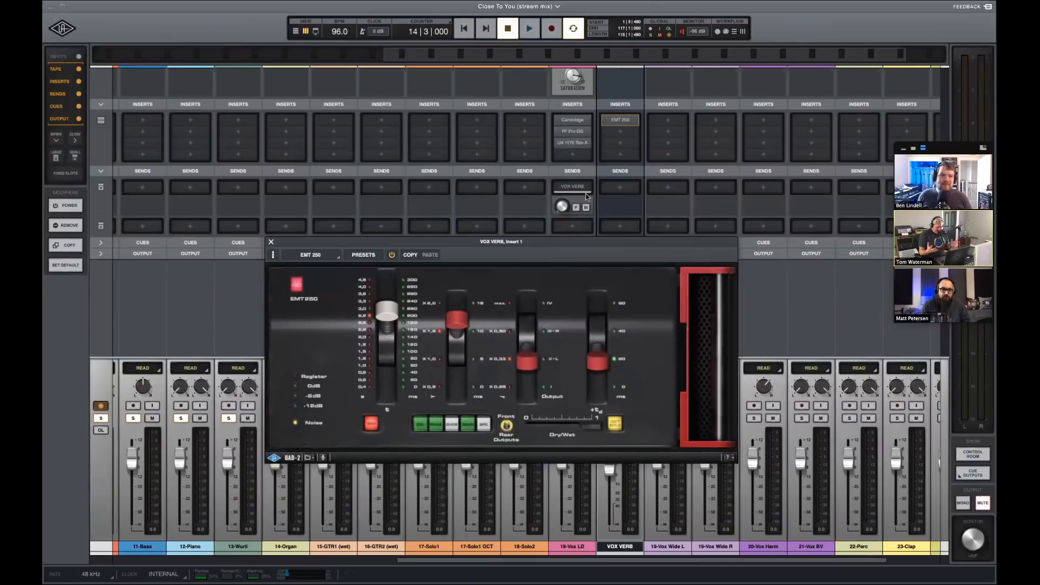
left_click_drag(626, 240, 666, 237)
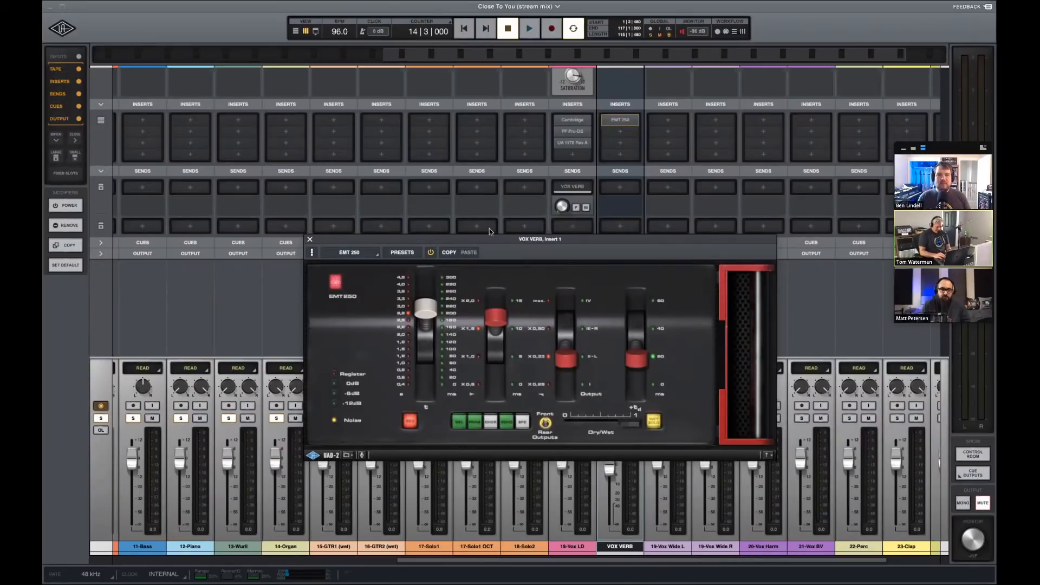
Set the EMT 250 pre-delay to 40 ms while playing the mix, stop playback and close the plug-in window.
key("space")
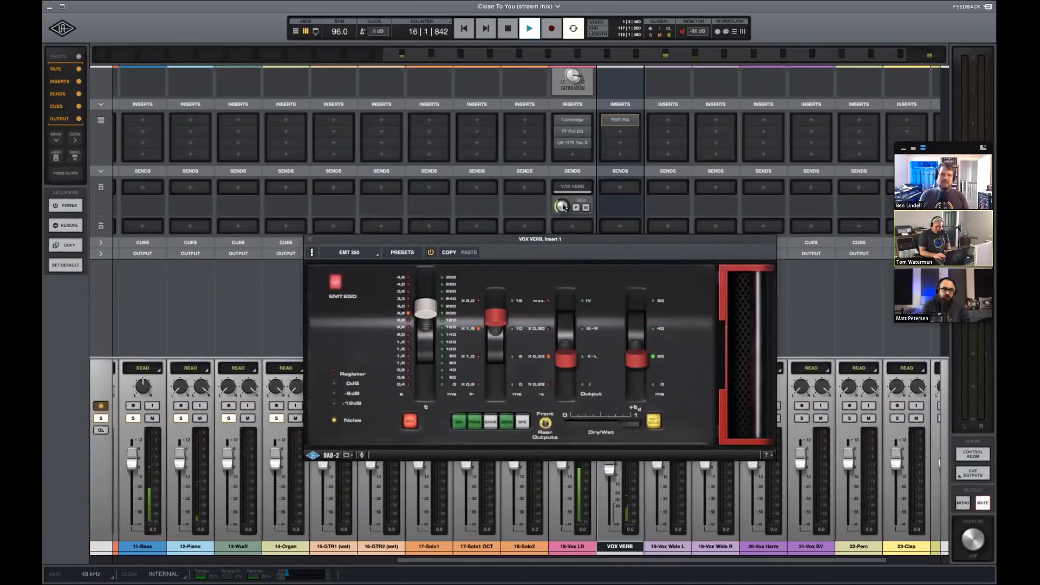
left_click_drag(635, 348, 635, 307)
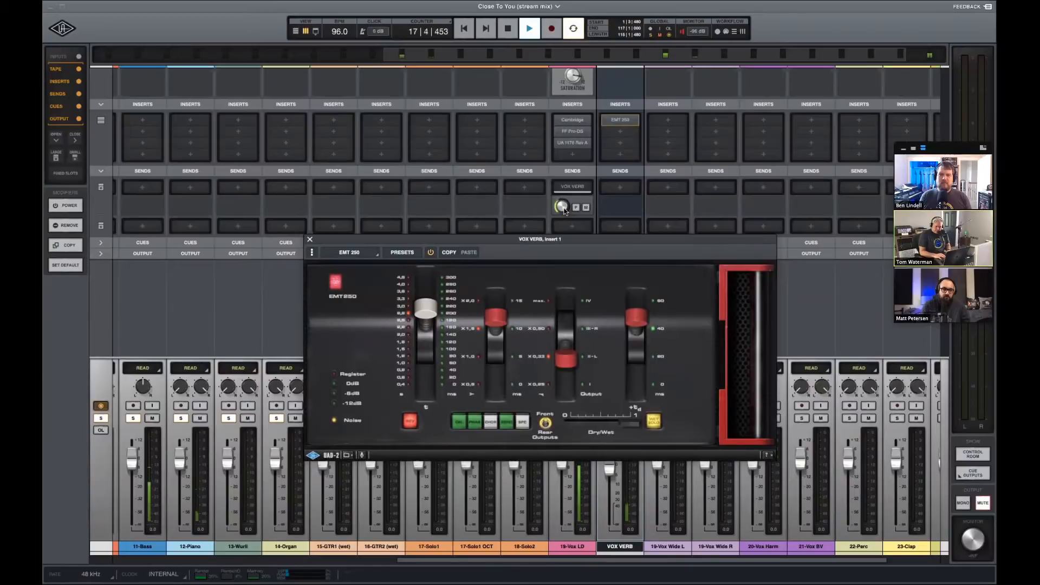
key("space")
left_click(310, 239)
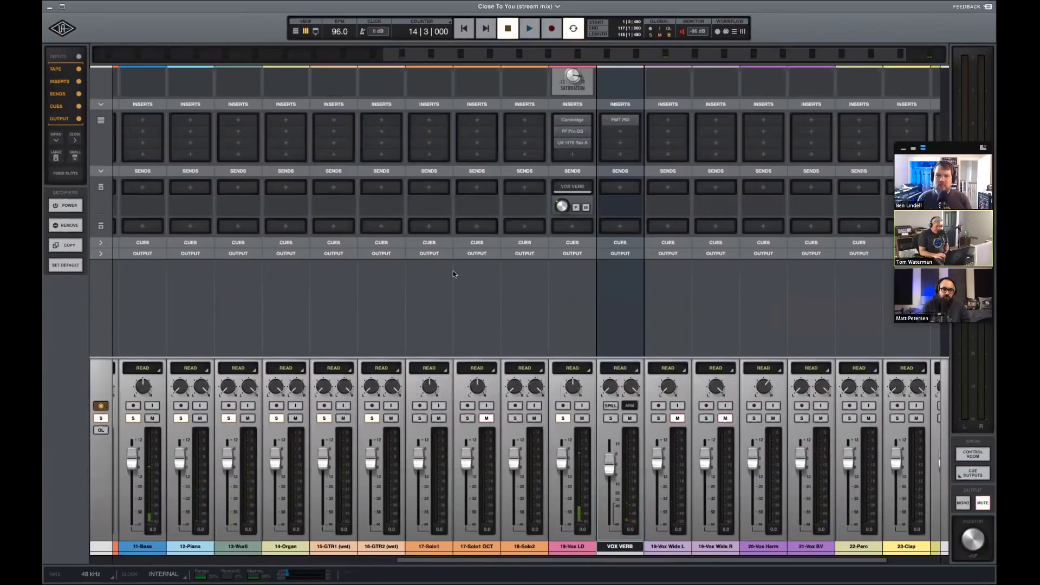
Create another stereo bus with Neve Summing beside VOX VERB, keeping the default name and routing from the selected track's output.
scroll(542, 531, "right", 3)
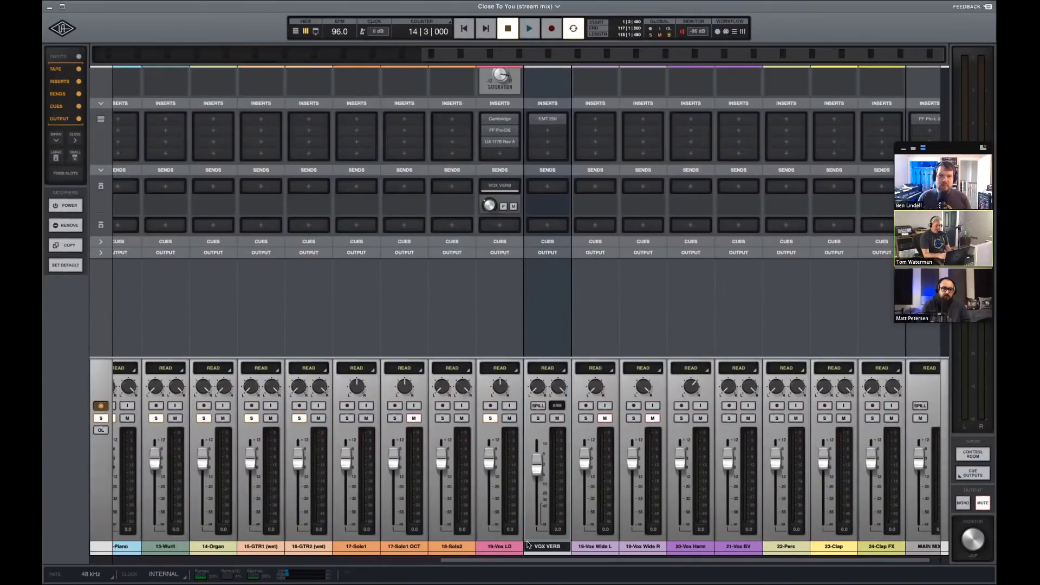
key("shift+super+b")
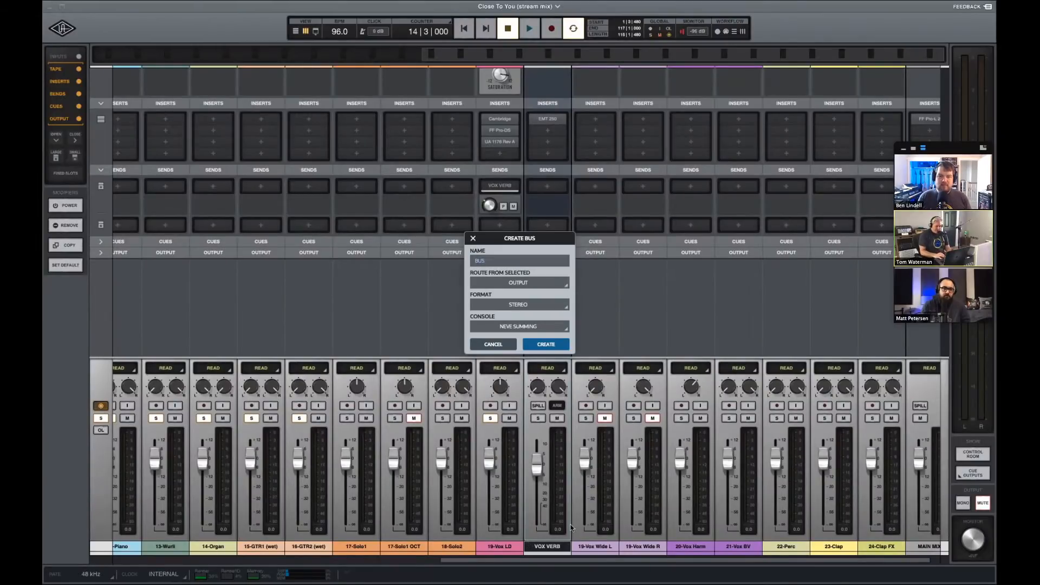
left_click(555, 345)
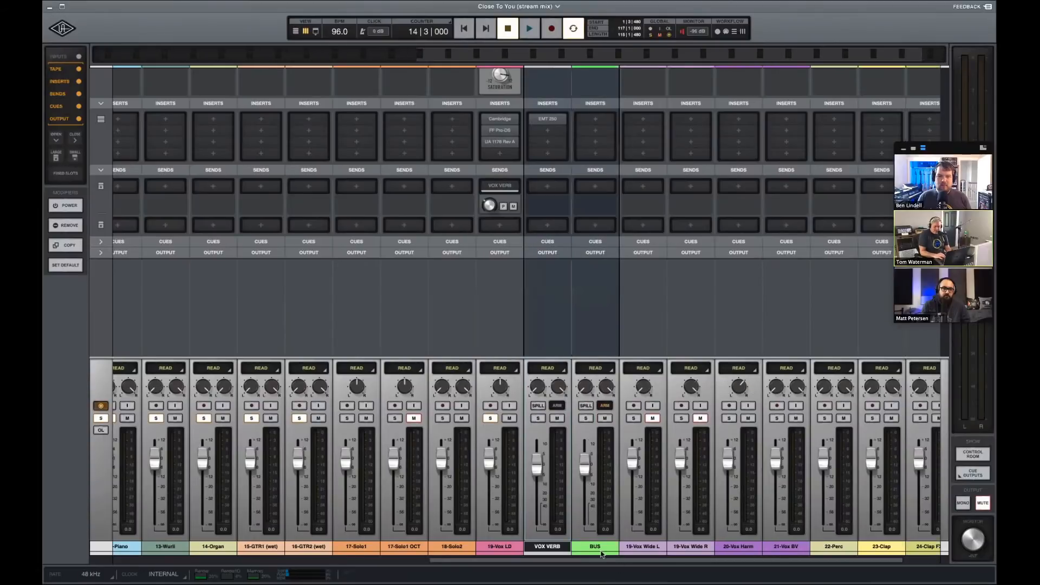
Rename the new bus VOX WIDE, set its Accelerated Realtime Monitoring to None and colour it light grey like VOX VERB.
double_click(595, 547)
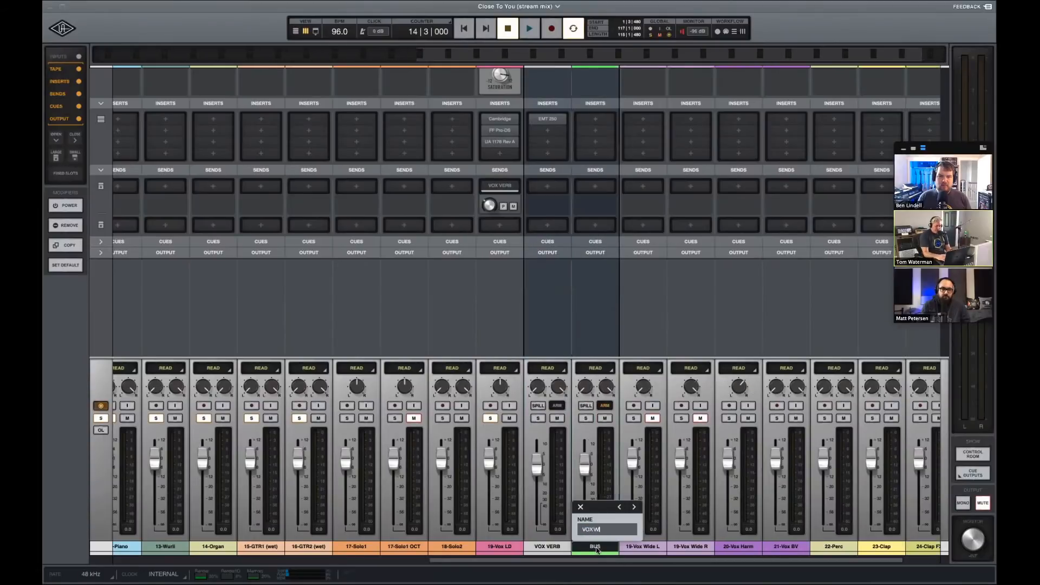
key("Return")
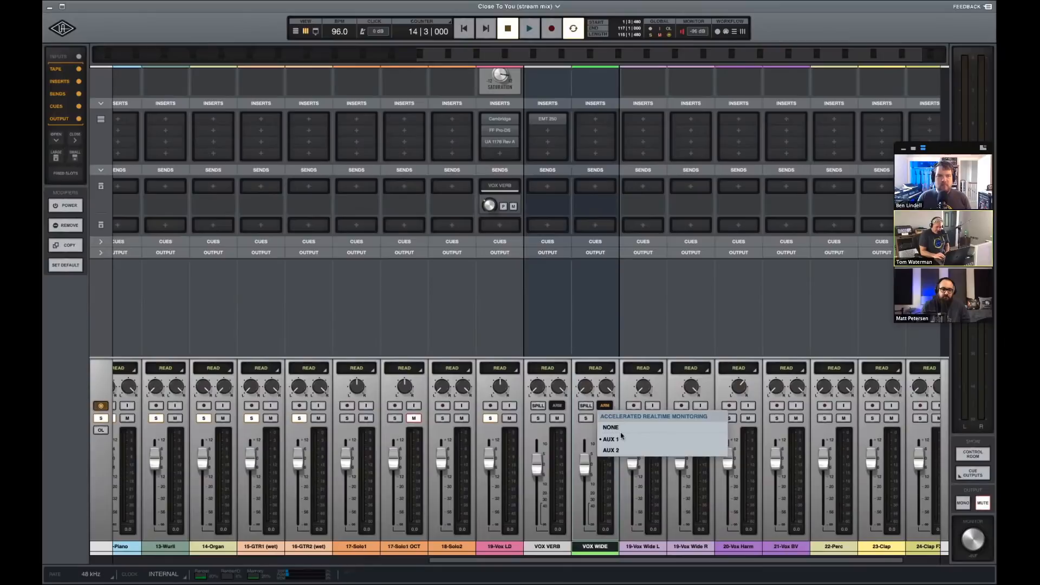
left_click(604, 555)
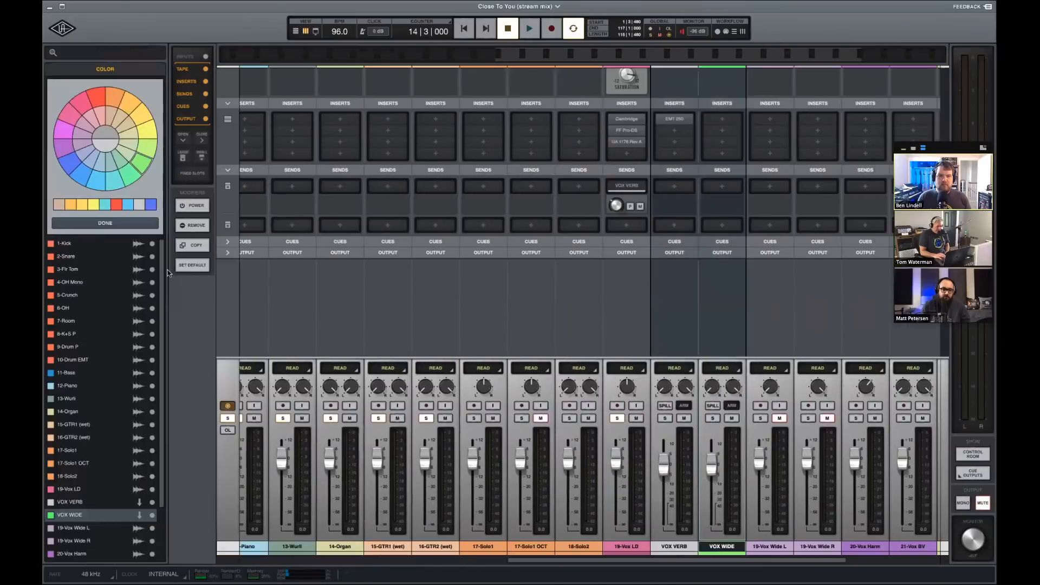
left_click(105, 223)
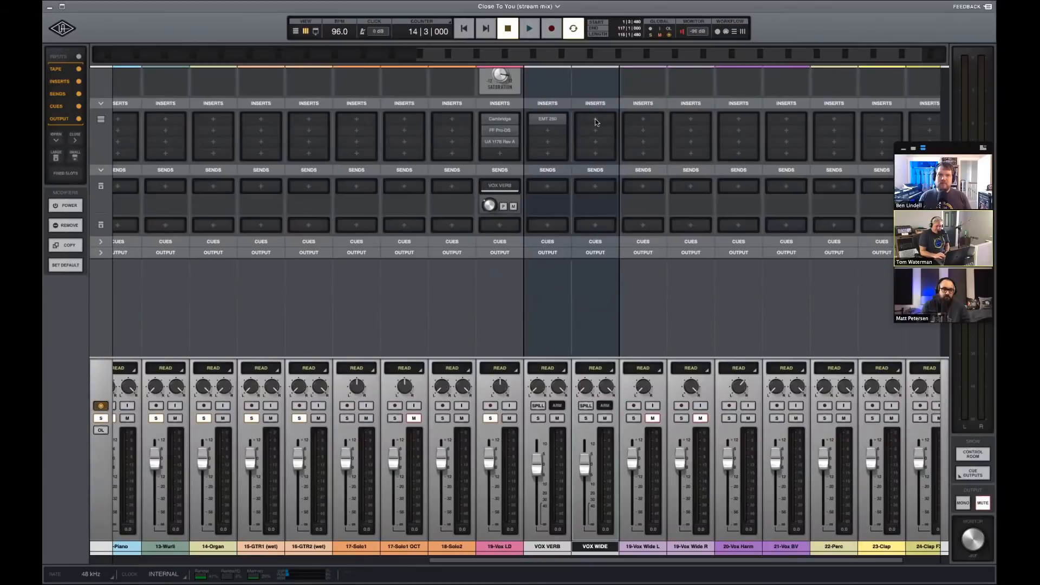
Insert the Studio D Chorus in the first insert slot of VOX WIDE and set its modulation mode to 2.
left_click(596, 123)
type("studio")
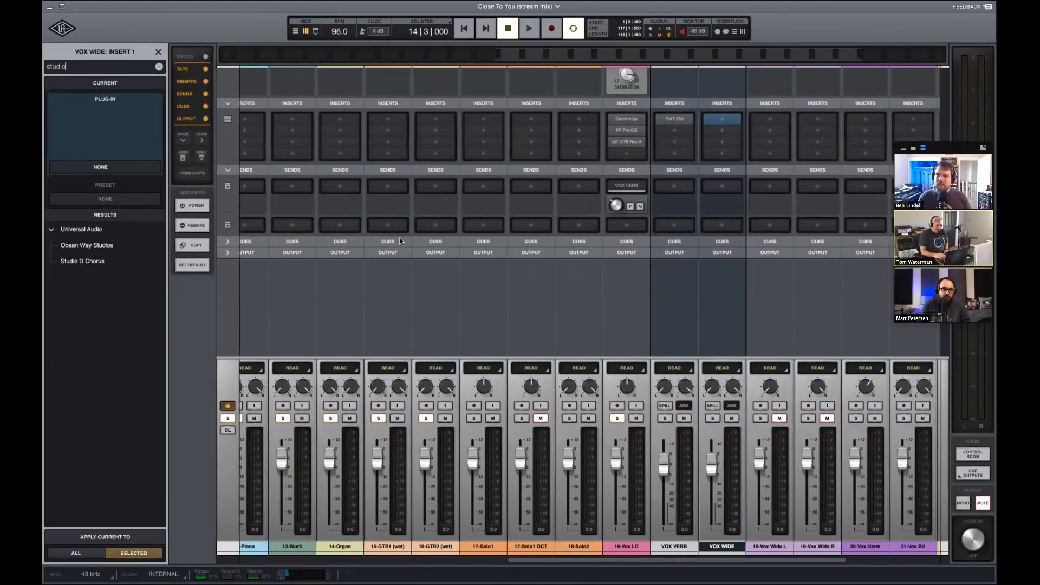
double_click(106, 262)
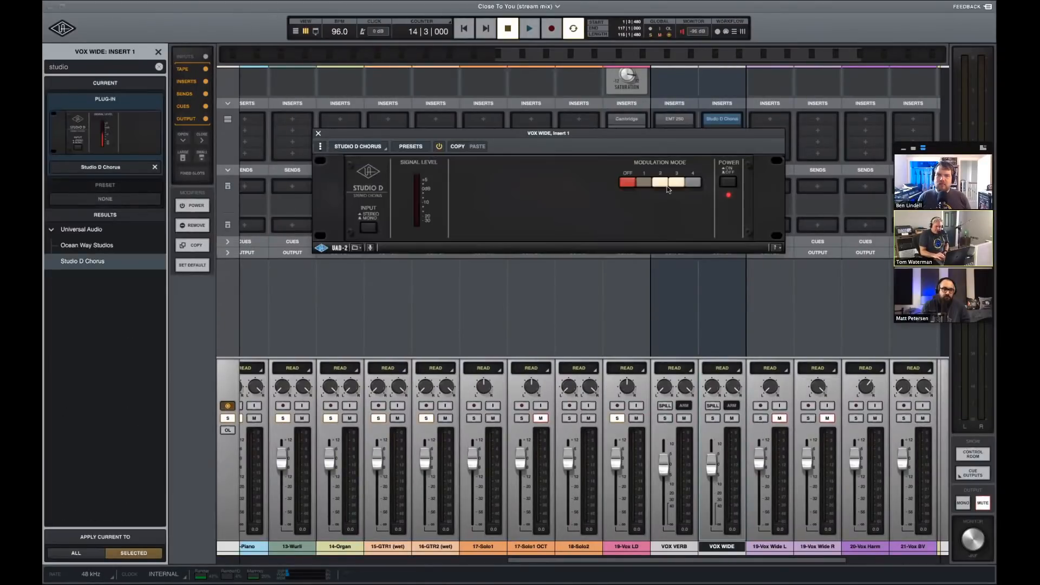
left_click(319, 134)
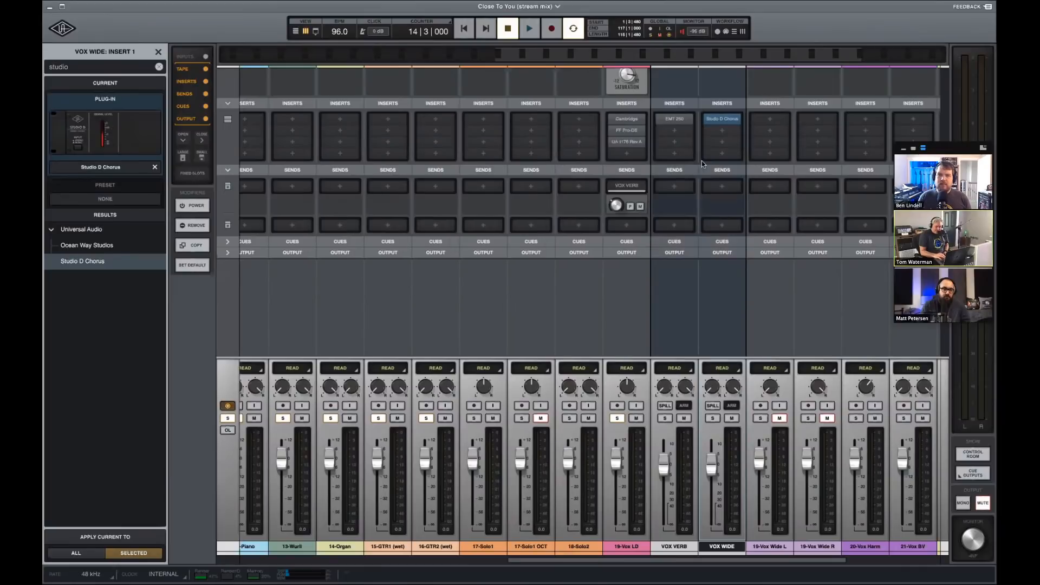
left_click(722, 119)
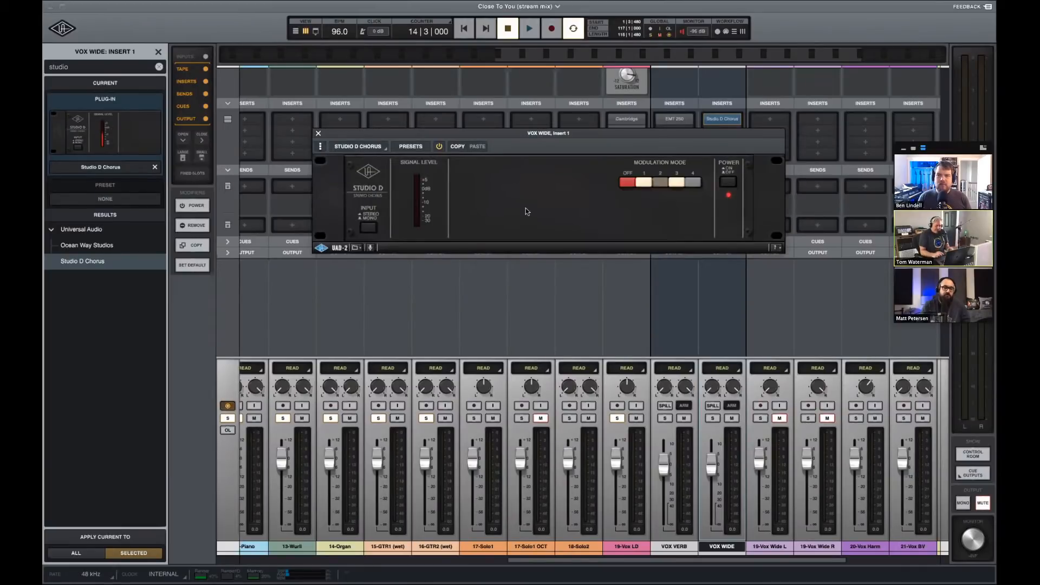
left_click_drag(640, 163, 639, 270)
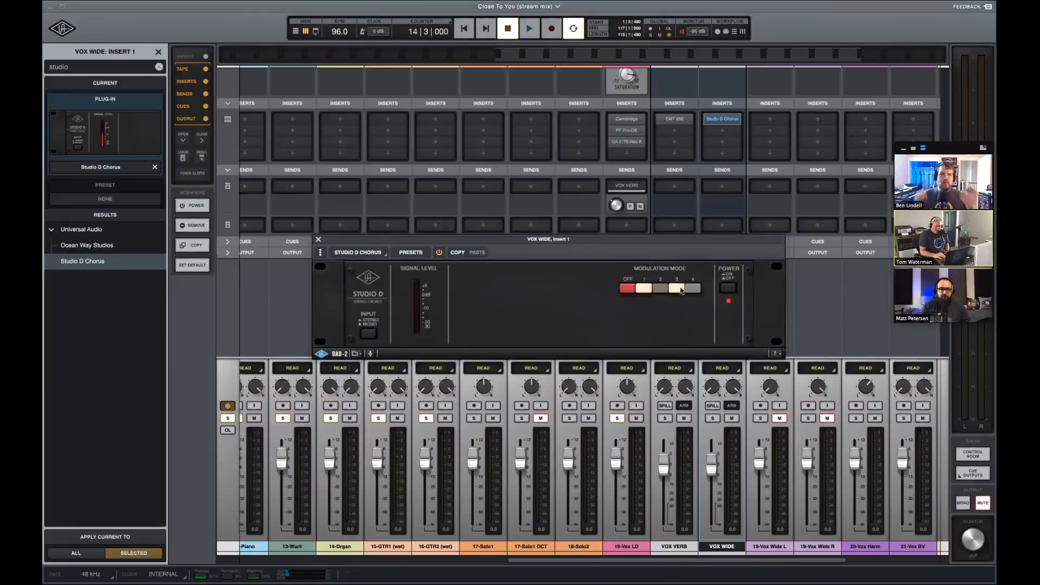
left_click(319, 239)
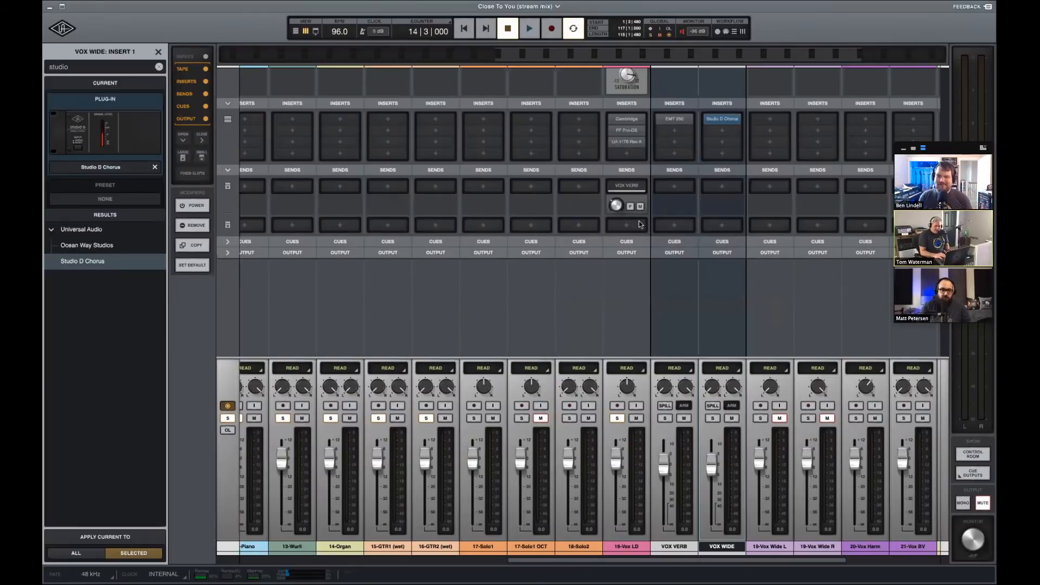
Assign the second send of 19-Vox LD to VOX WIDE and audition the widened vocal during playback.
left_click(641, 224)
left_click(90, 215)
key("space")
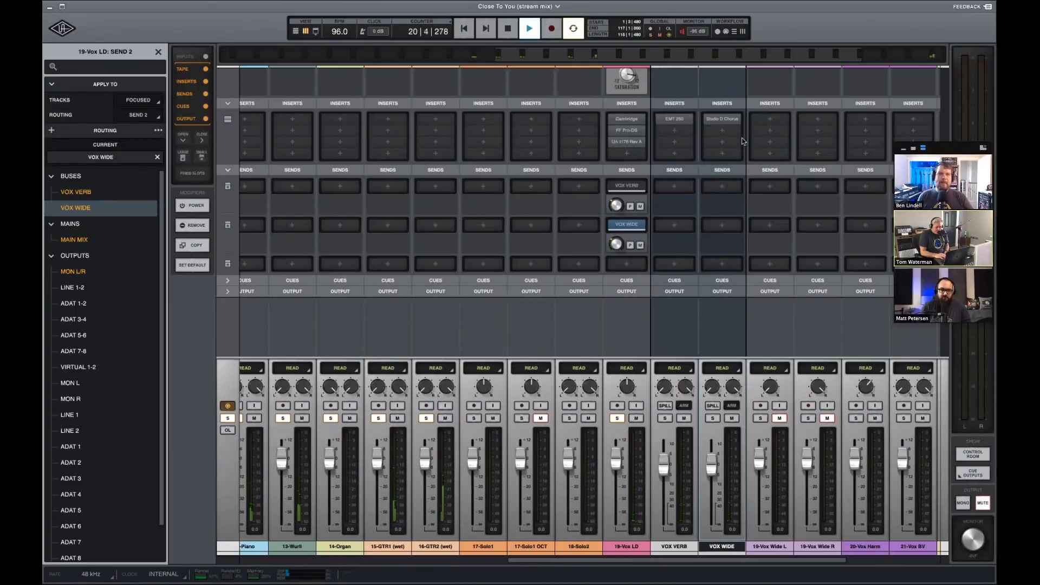
scroll(743, 138, "up", 4)
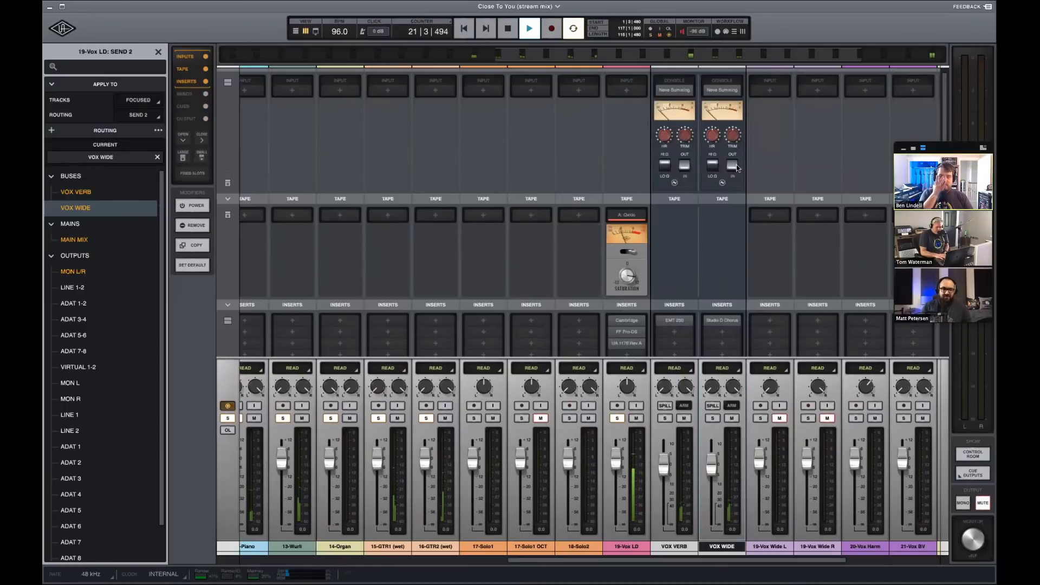
key("space")
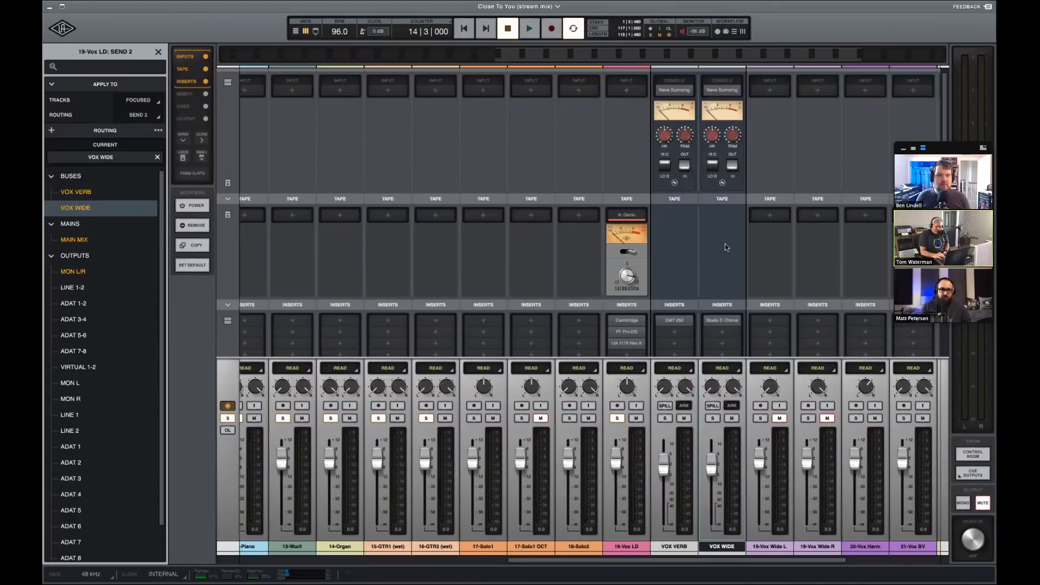
Check the routing of the two vocal effect buses and change the VOX VERB output to MAIN MIX.
scroll(728, 247, "down", 2)
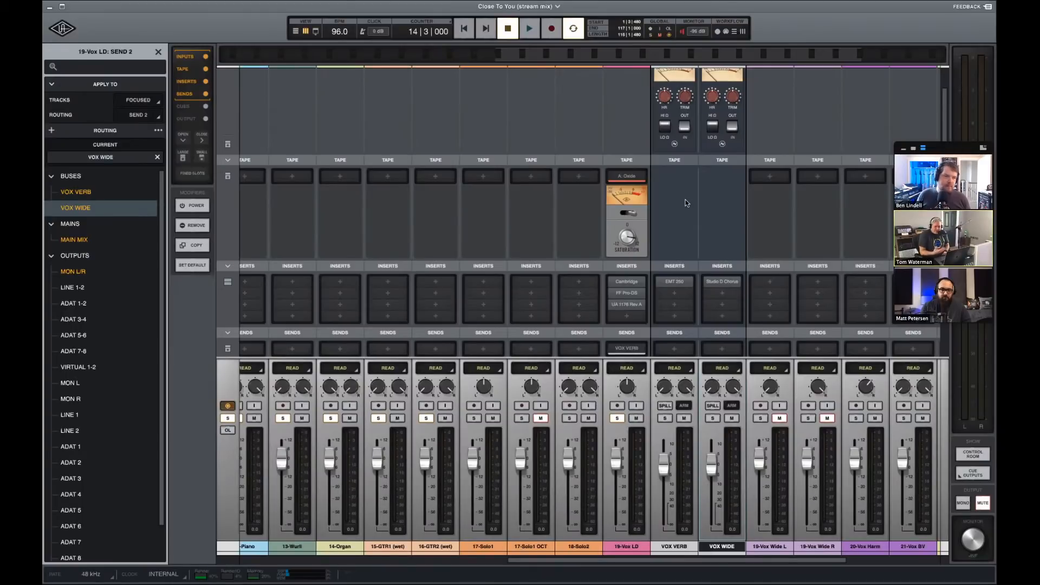
scroll(685, 199, "down", 2)
scroll(685, 199, "right", 4)
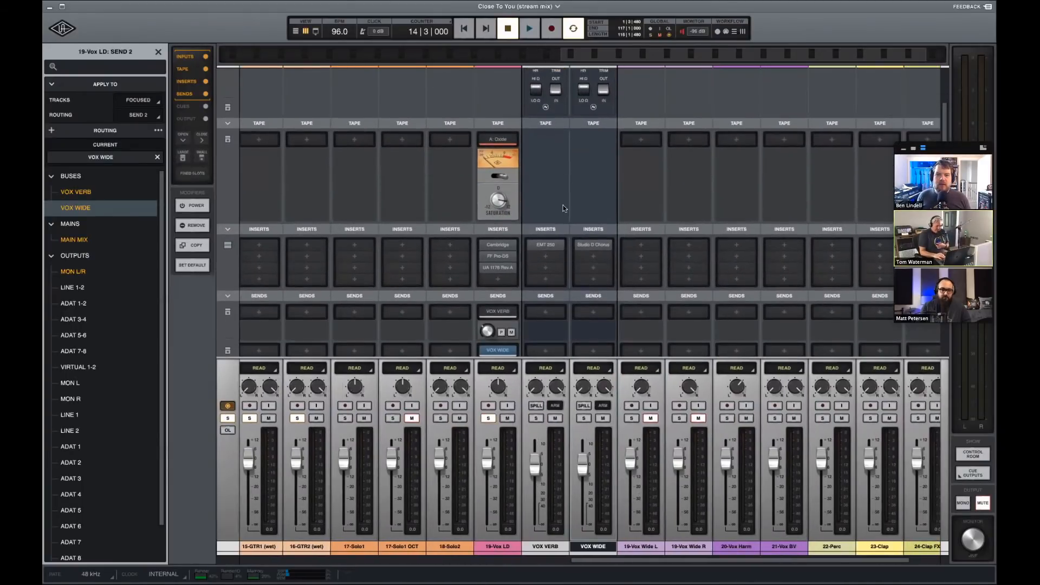
scroll(564, 205, "up", 3)
left_click(553, 547)
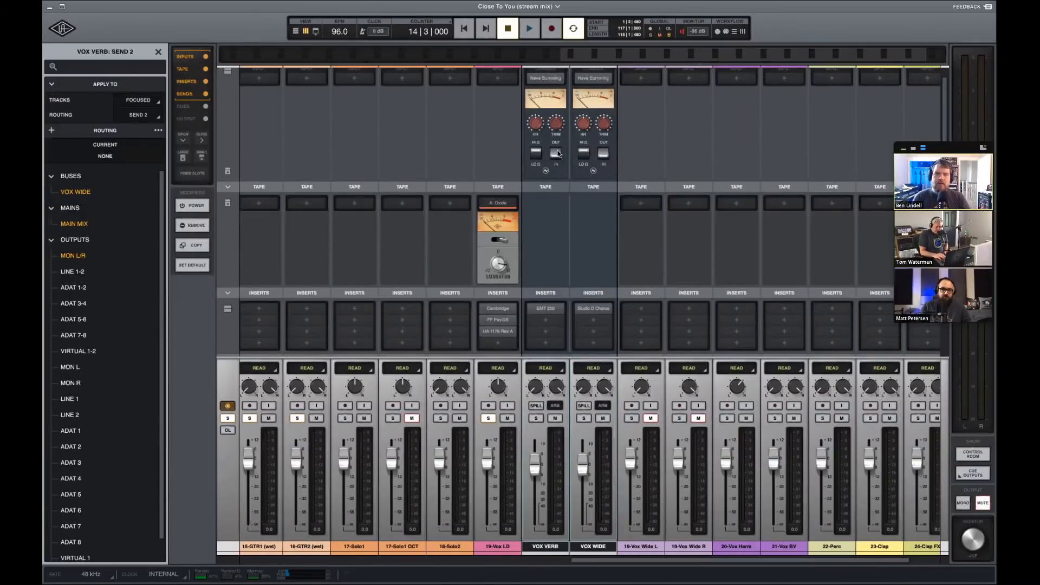
scroll(552, 193, "down", 10)
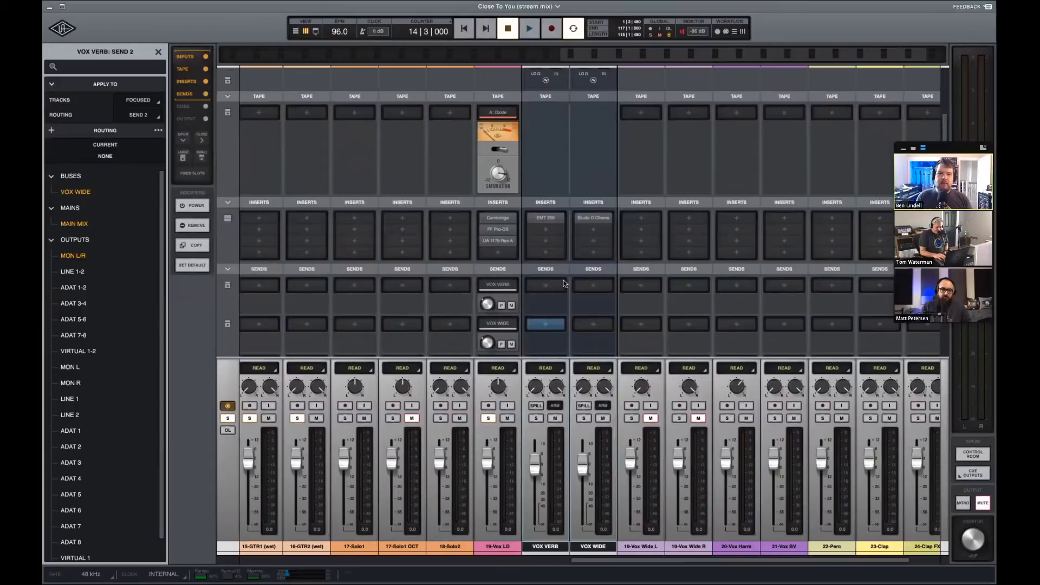
left_click(504, 248)
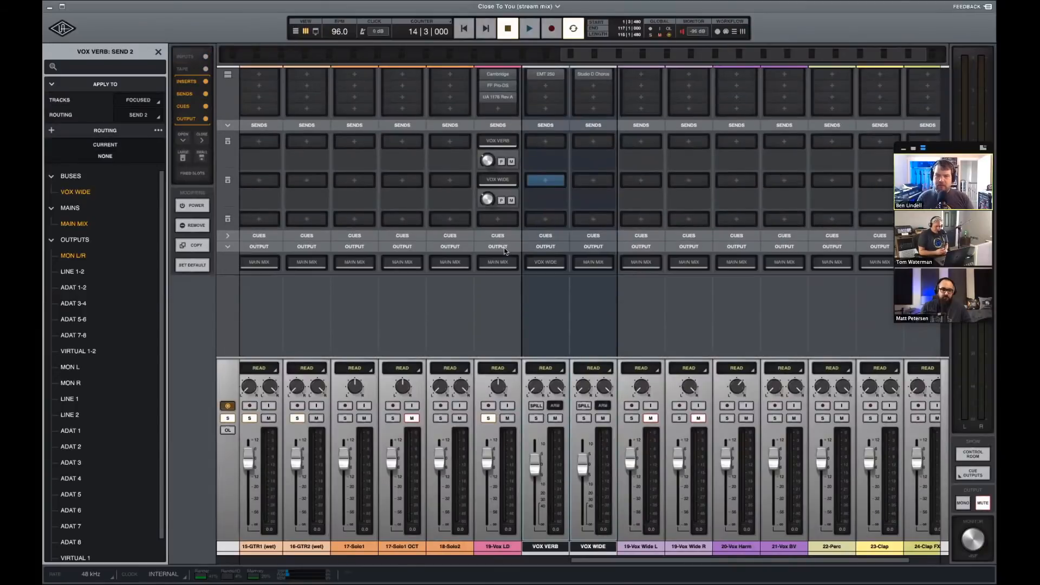
left_click(592, 546)
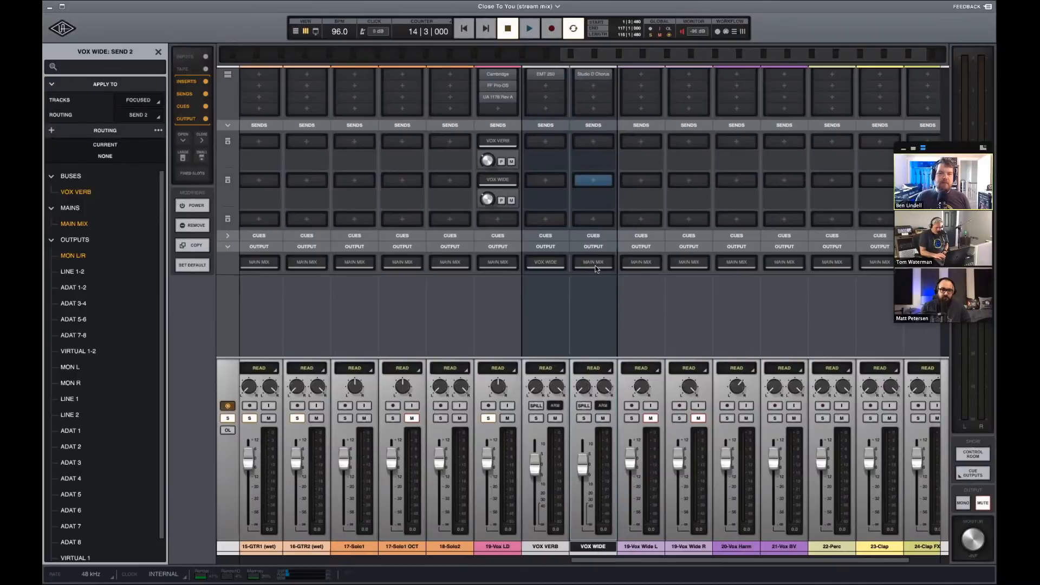
left_click(544, 262)
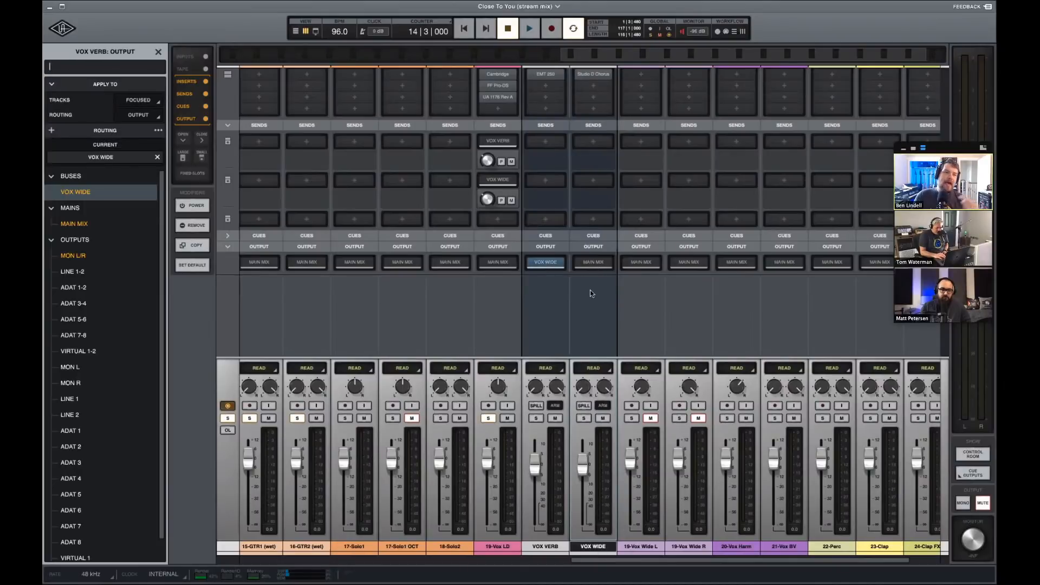
left_click(89, 223)
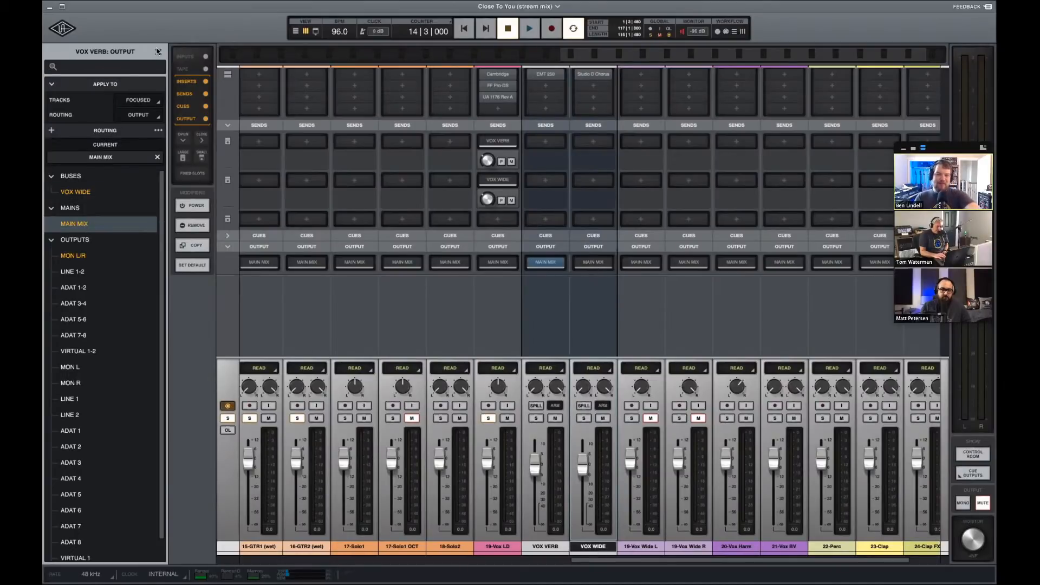
left_click(523, 298)
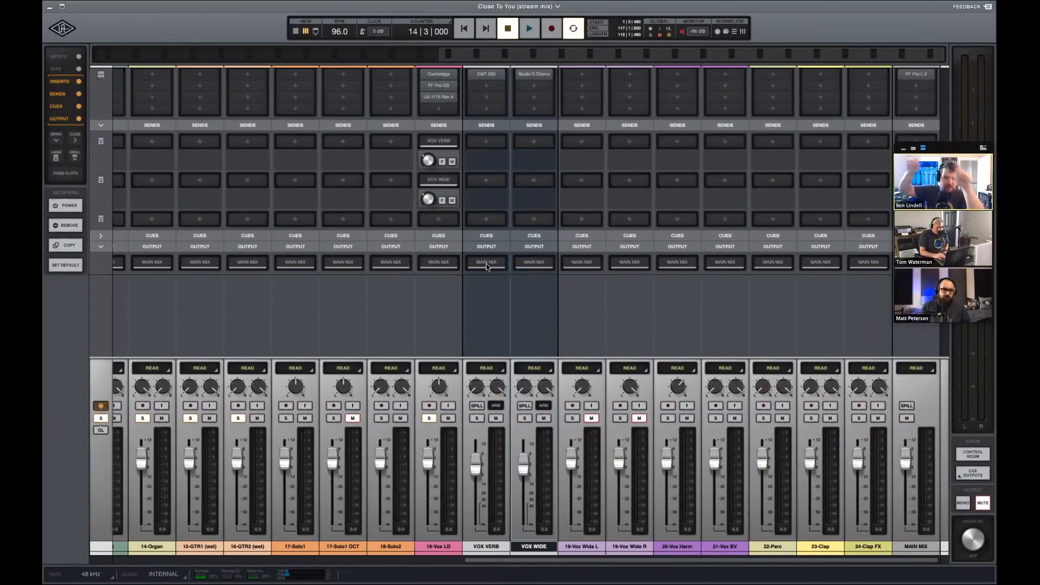
Assign the first send of VOX VERB to VOX WIDE and audition the reverb feeding the chorus during playback.
scroll(470, 276, "up", 2)
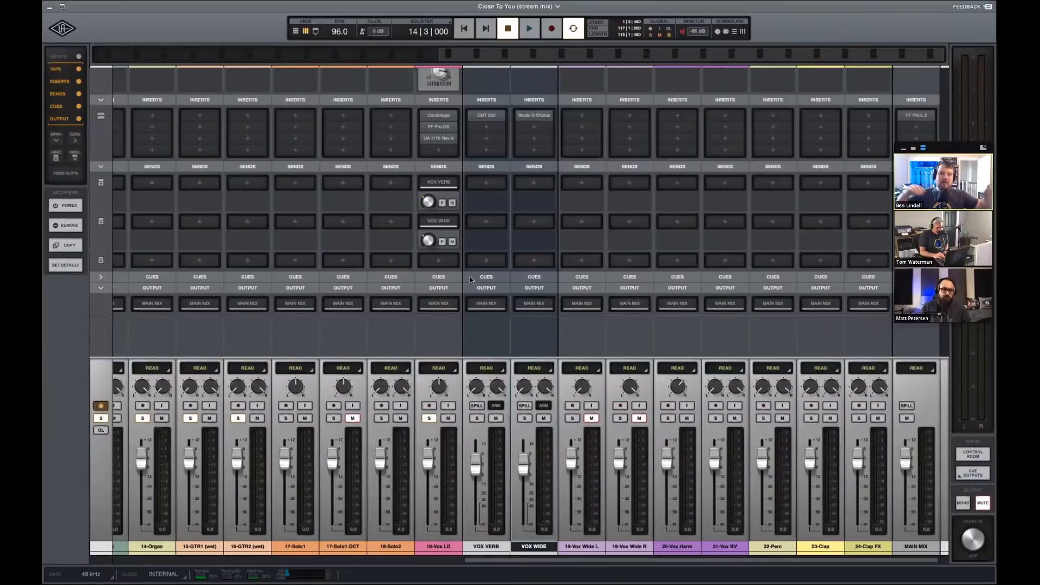
scroll(470, 277, "down", 2)
scroll(469, 279, "down", 4)
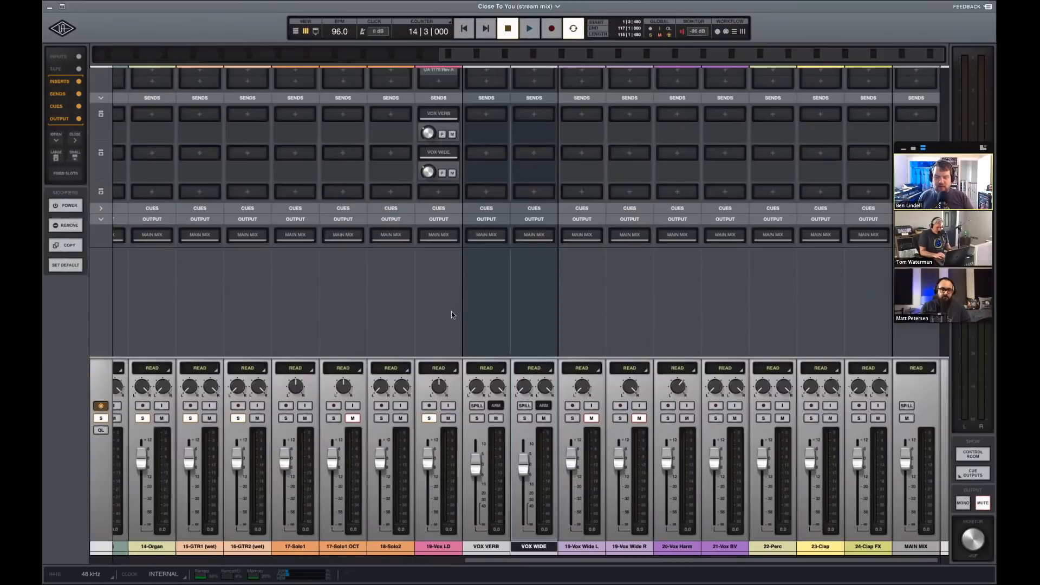
scroll(452, 314, "left", 6)
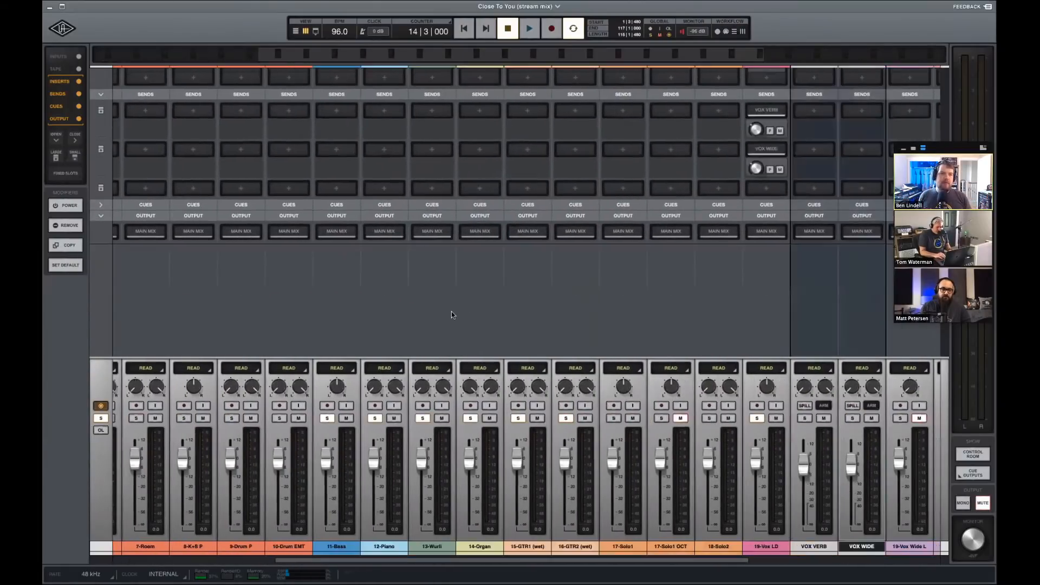
scroll(453, 314, "right", 6)
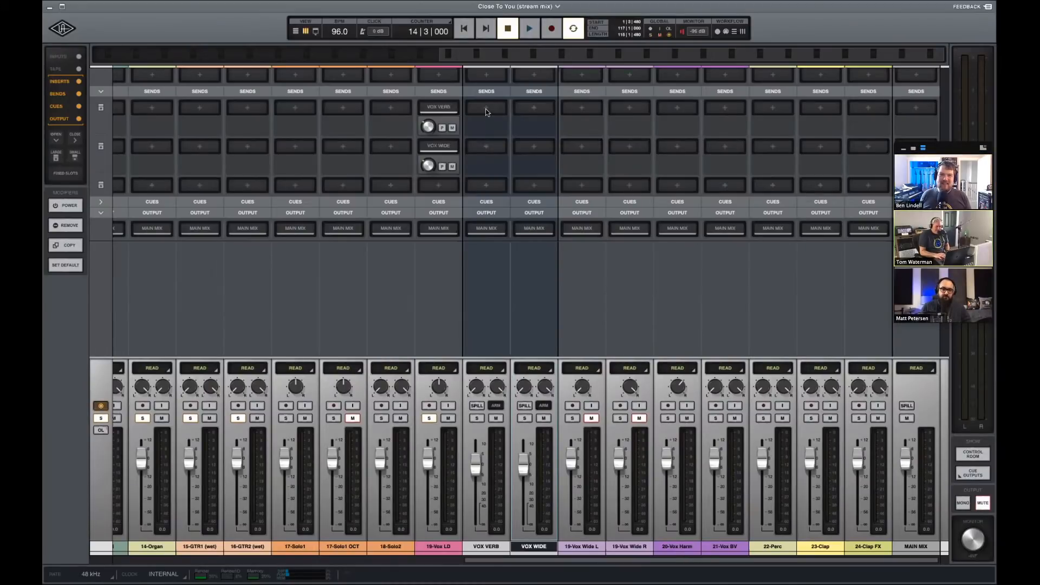
left_click(486, 108)
left_click(76, 192)
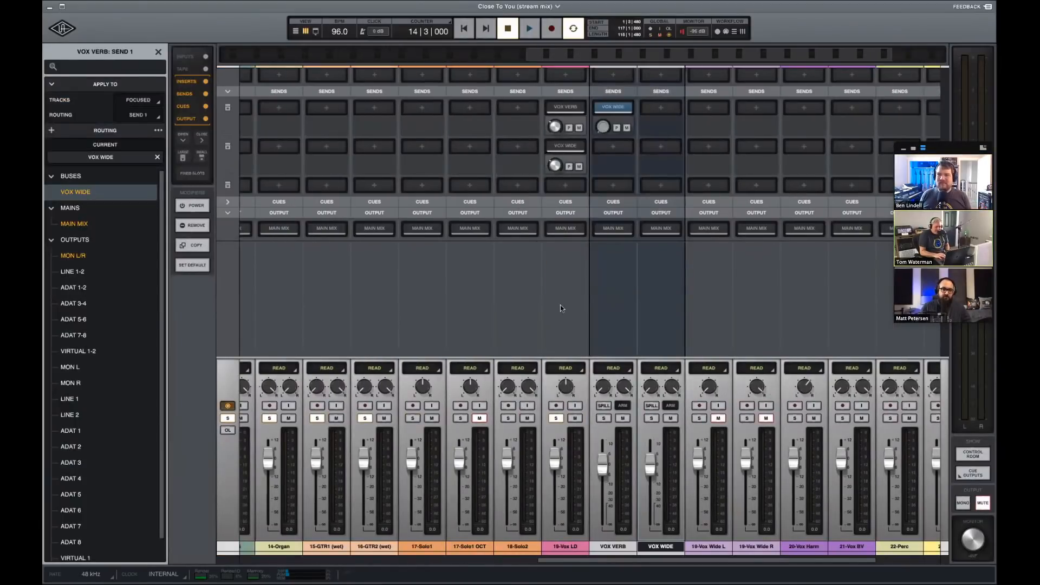
key("space")
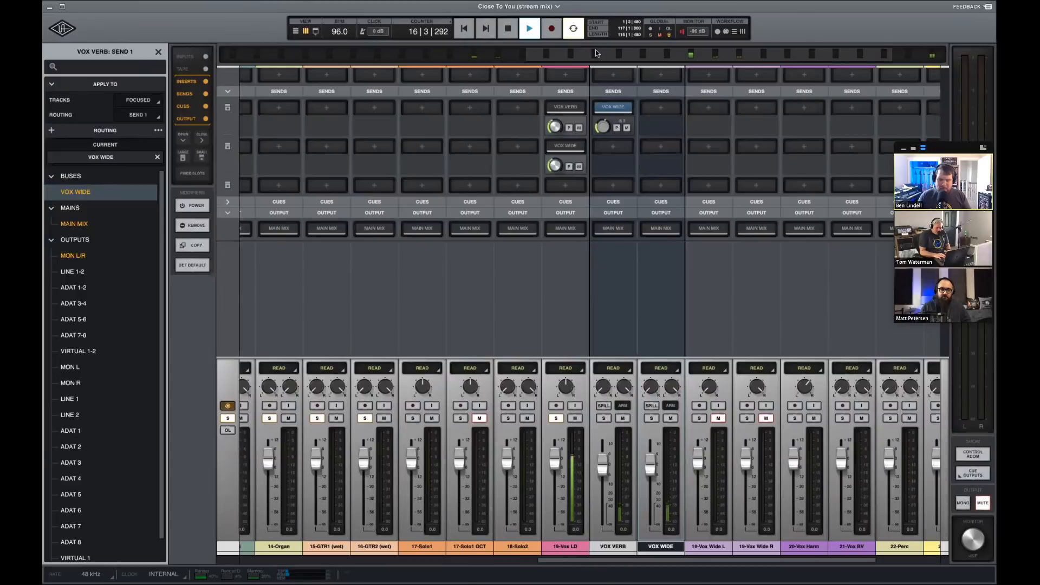
key("space")
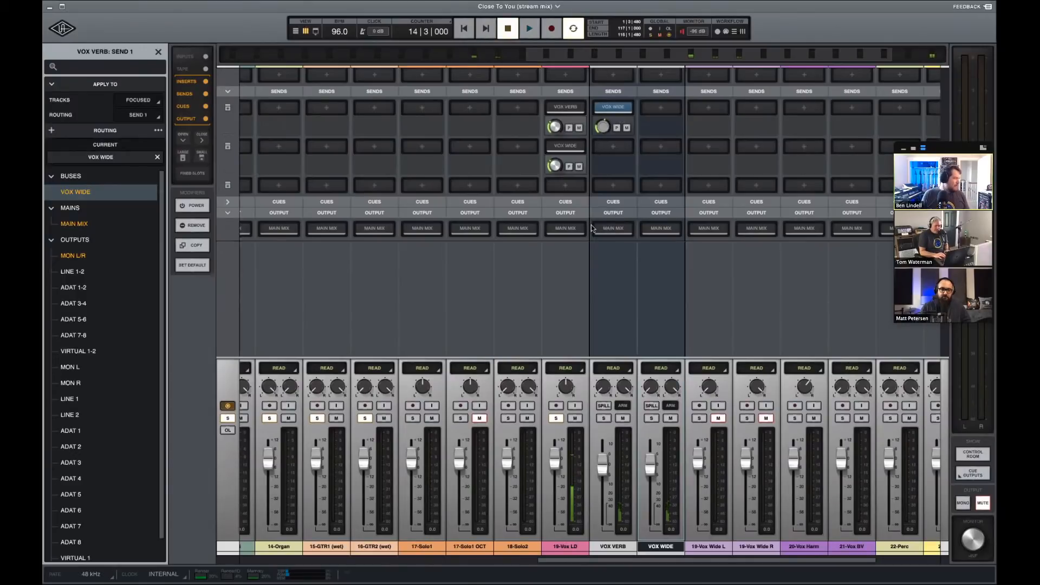
Solo-isolate the VOX VERB and VOX WIDE buses so they stay audible when other tracks are soloed.
scroll(627, 294, "right", 3)
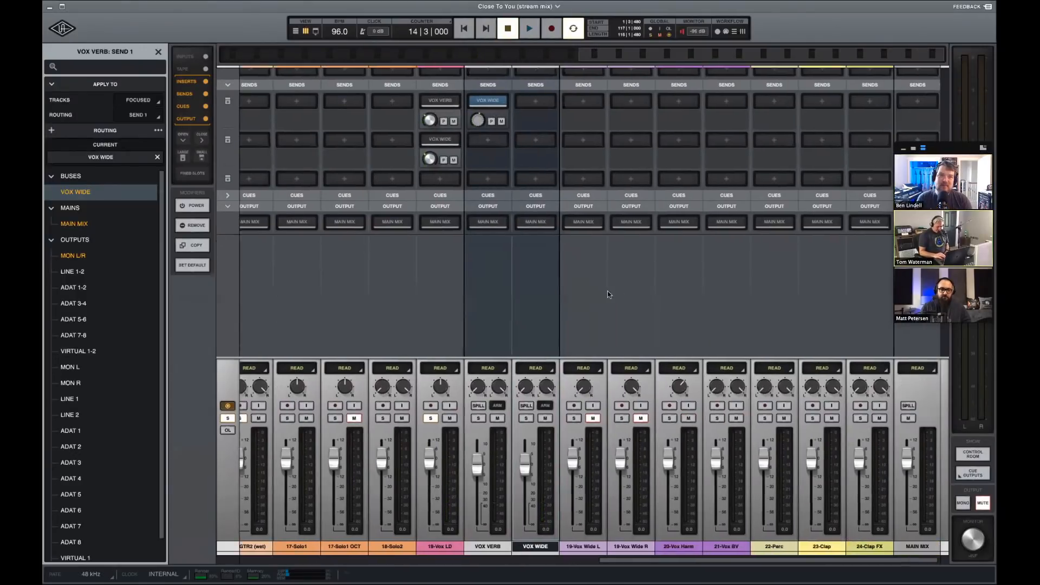
scroll(531, 298, "down", 2)
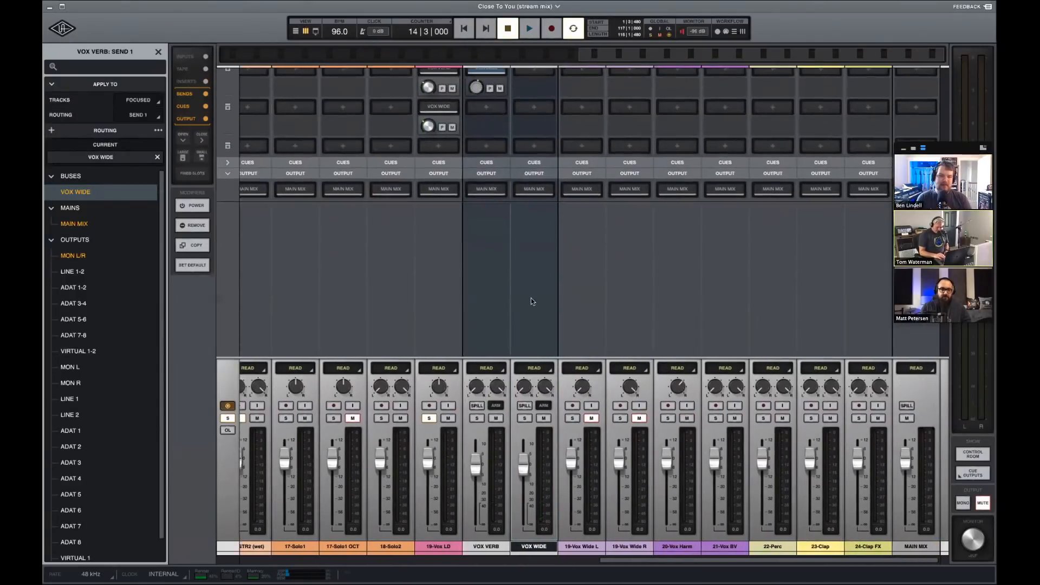
left_click(480, 419, "super")
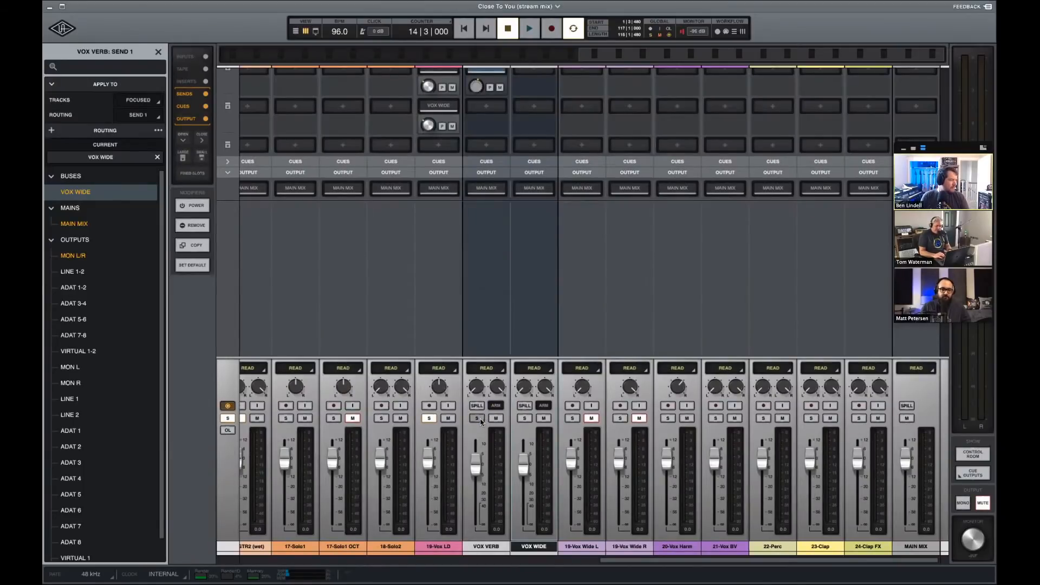
right_click(481, 419)
left_click(496, 442)
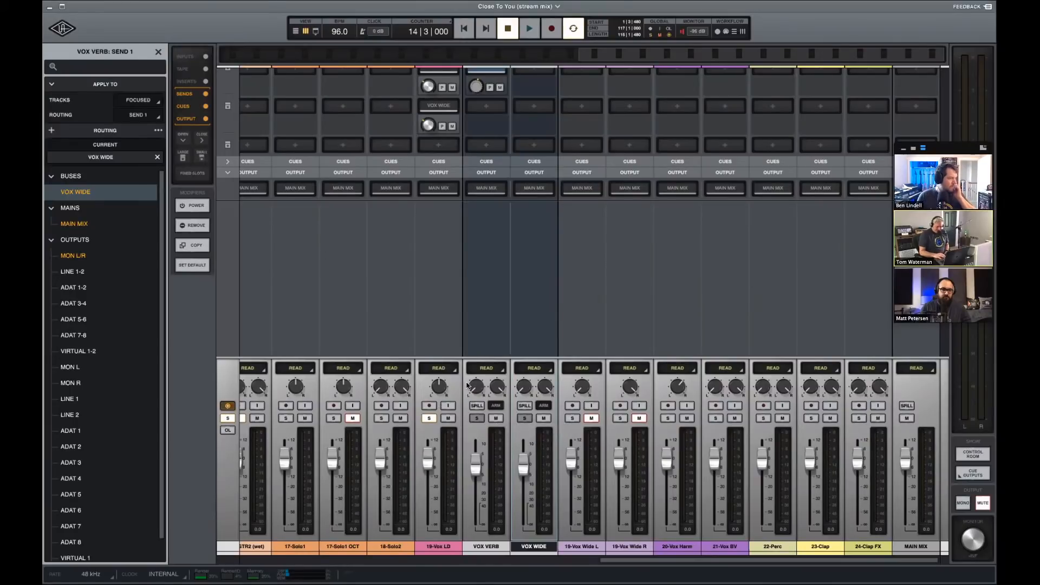
scroll(474, 200, "up", 3)
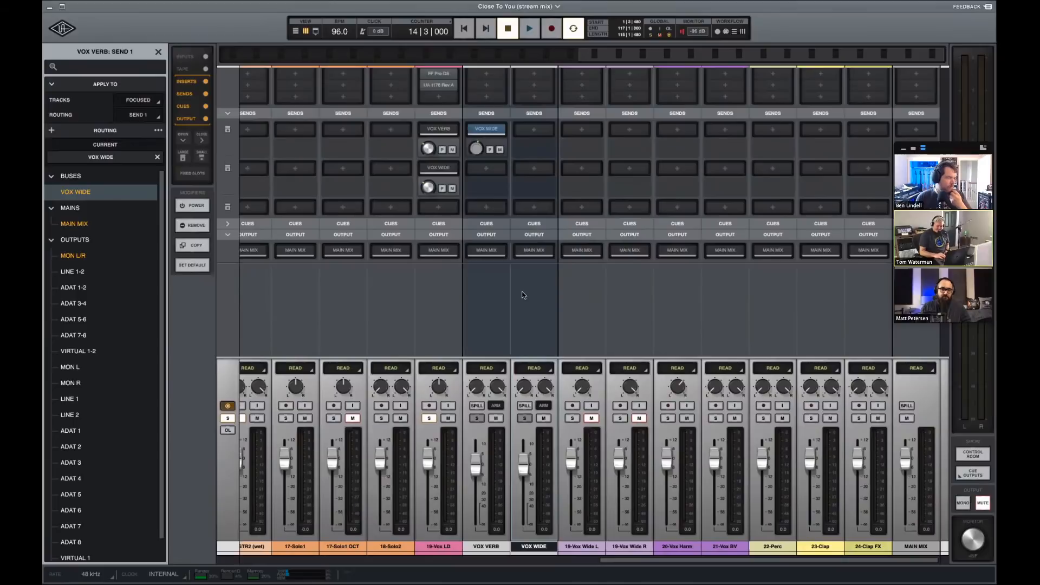
scroll(523, 294, "down", 1)
scroll(468, 316, "up", 9)
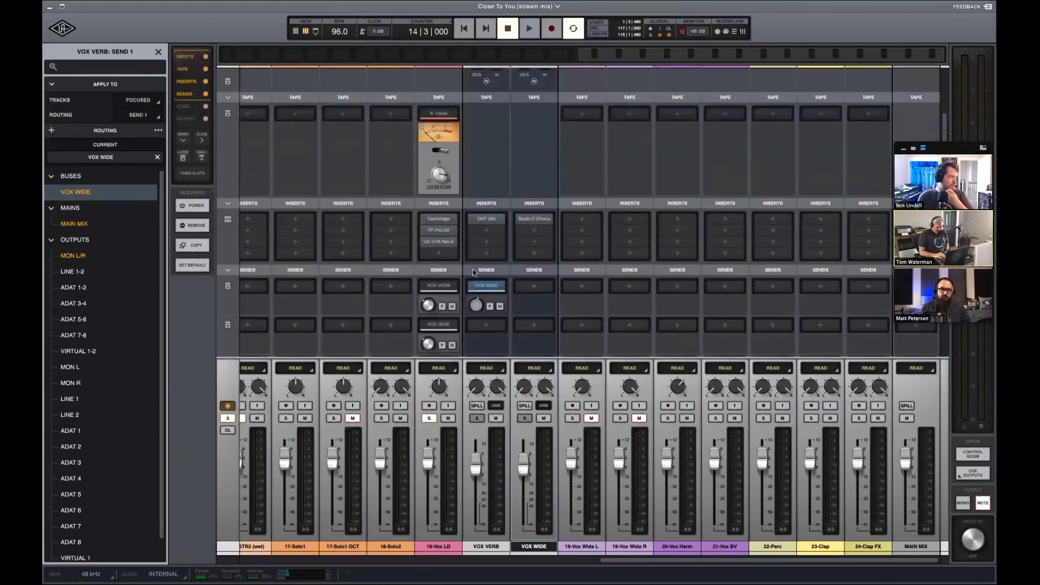
Enlarge the insert slots to show plug-in thumbnails and create a plug-in icon for FF Pro-DS on 19-Vox LD.
left_click(228, 219)
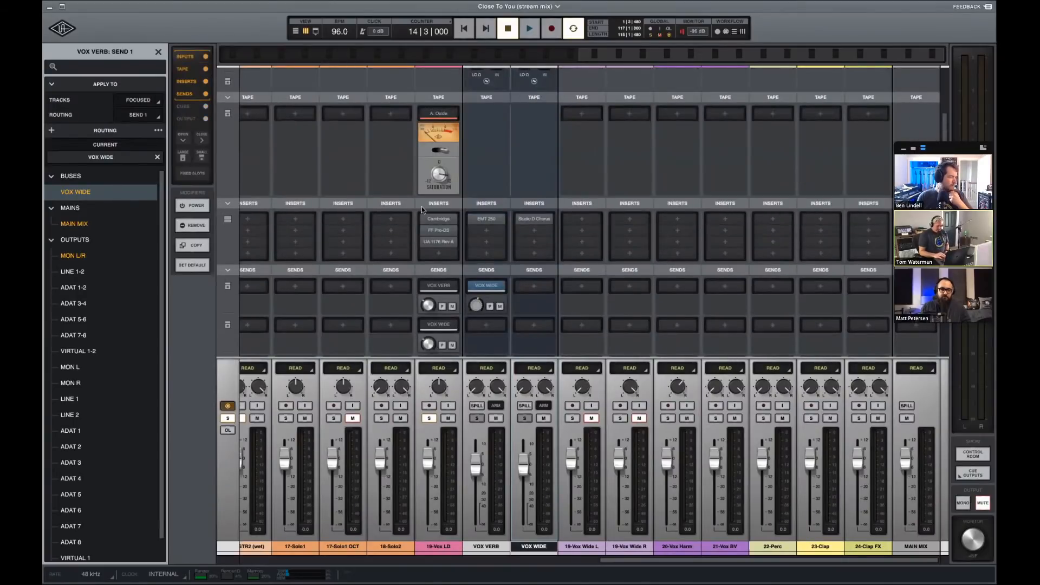
left_click(450, 255)
left_click_drag(466, 238, 695, 280)
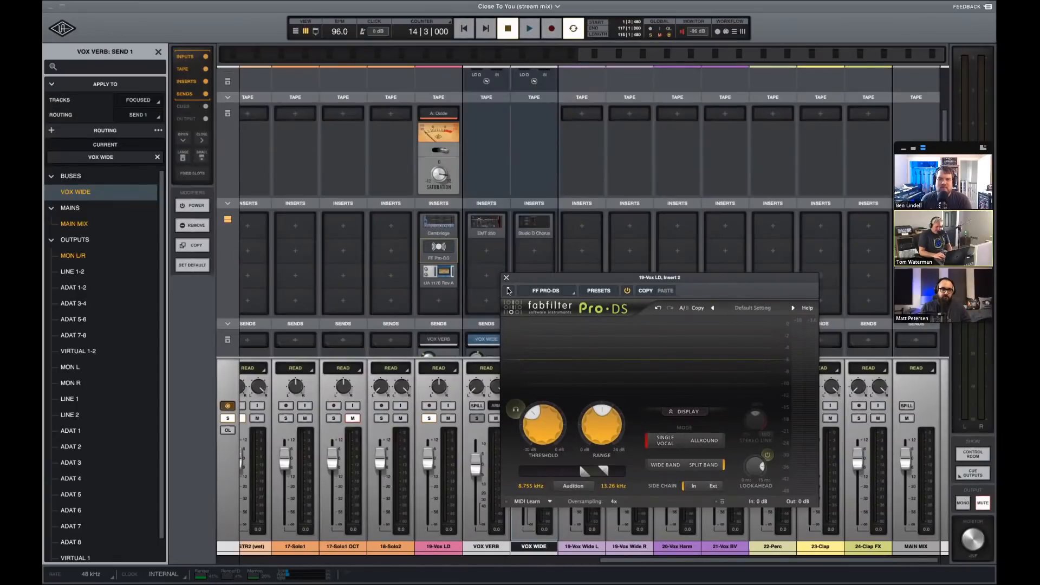
key("Down")
key("Down")
key("Down")
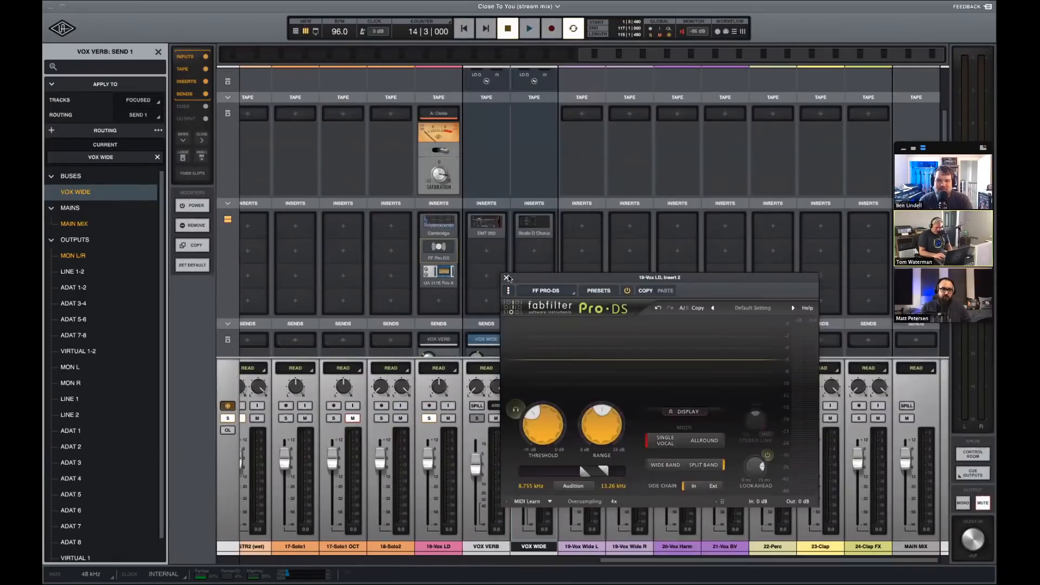
left_click(574, 292)
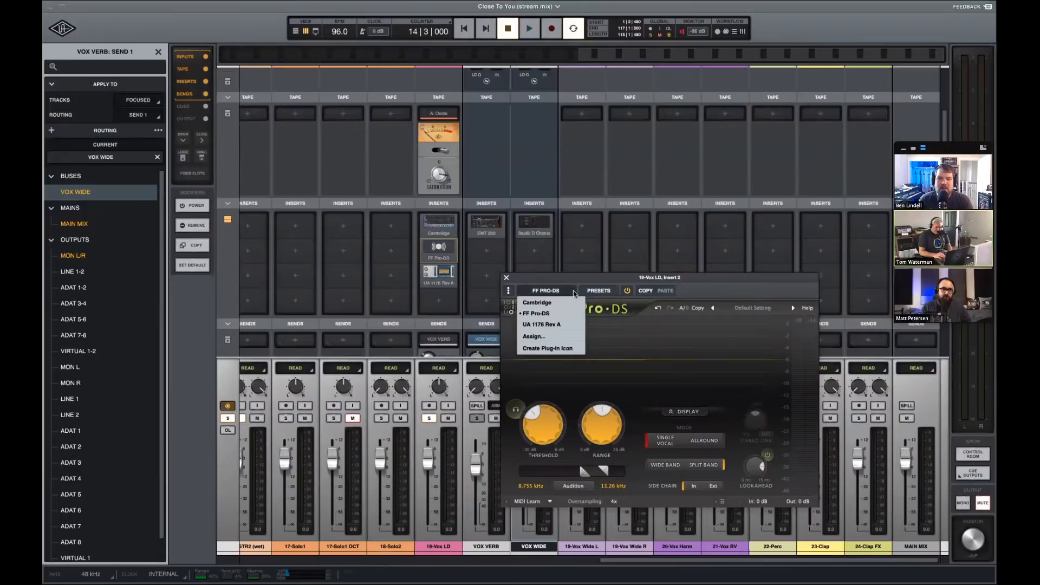
left_click(571, 349)
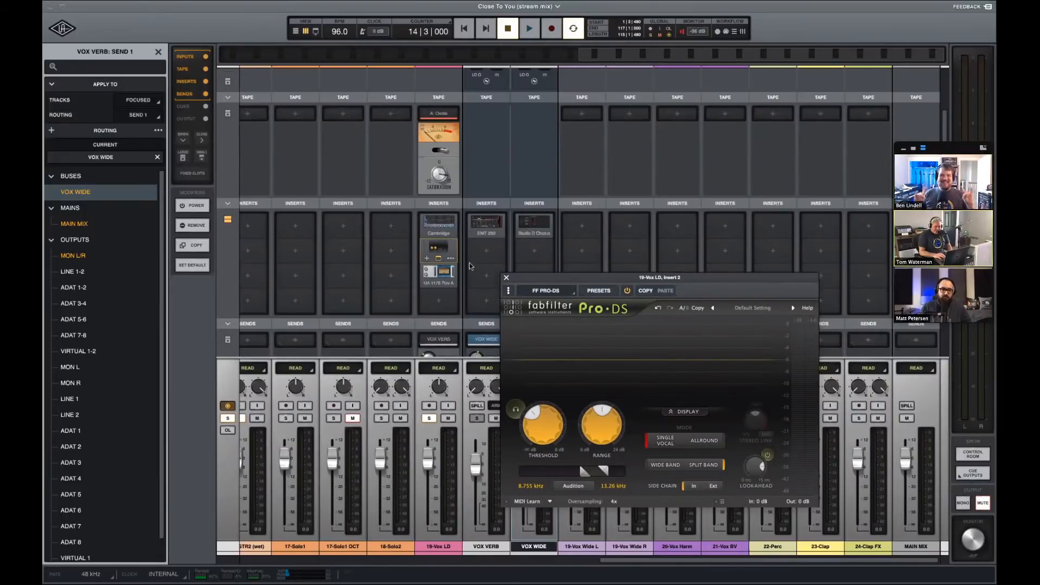
left_click(507, 278)
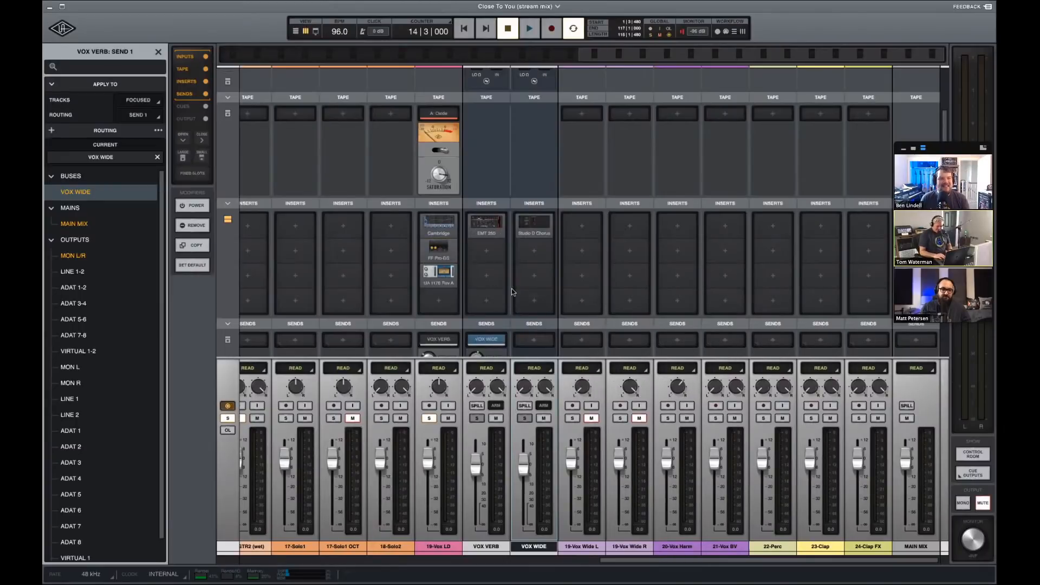
Place the playhead at bar 98 in the arrangement and zoom in on the 19-Vox Wide L and R clips.
scroll(512, 292, "down", 3)
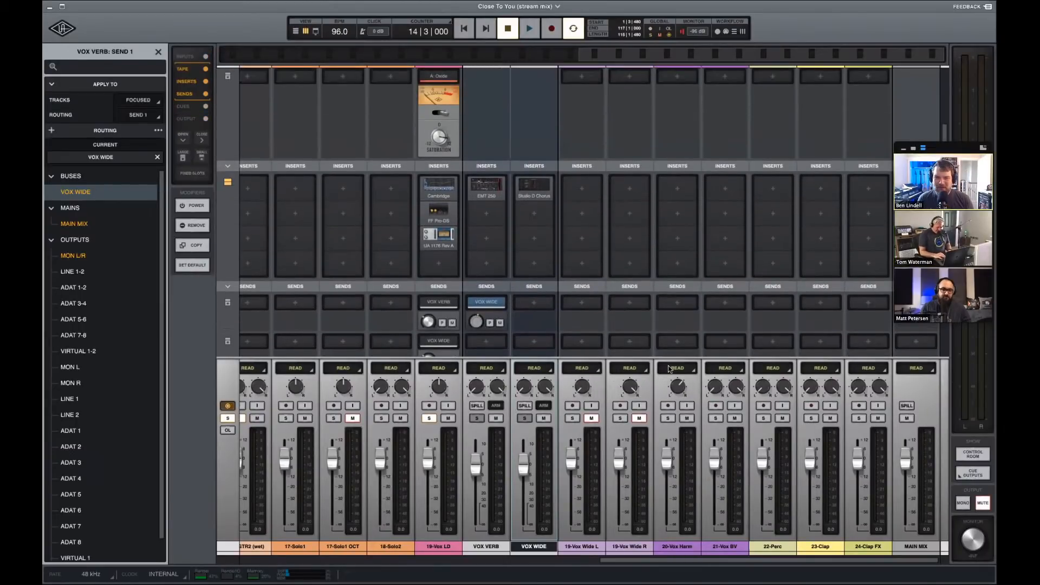
scroll(670, 370, "down", 1)
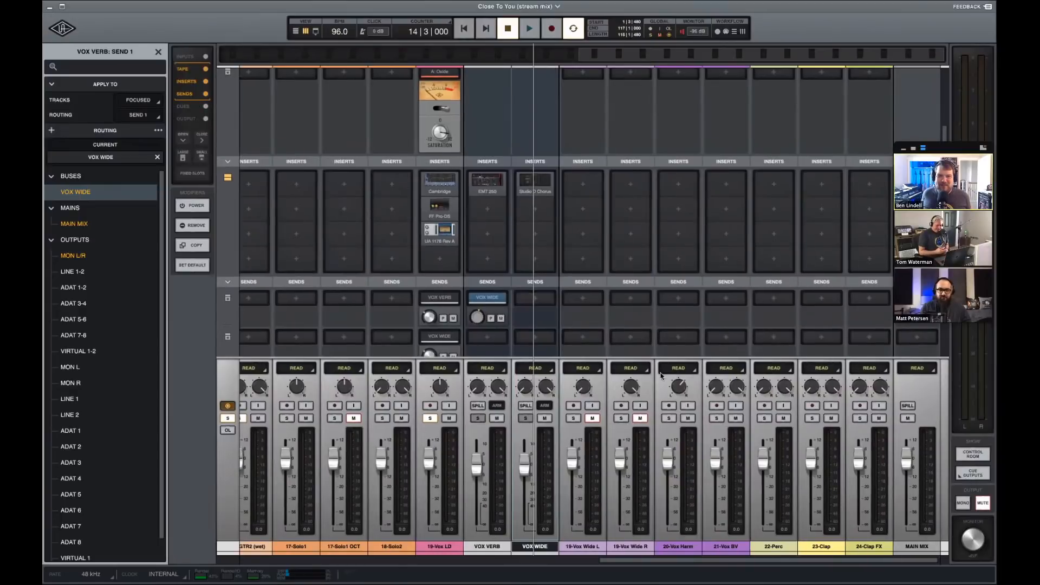
key("super+equal")
key("r")
key("r")
scroll(682, 354, "right", 1)
left_click(683, 353)
scroll(713, 315, "up", 4)
scroll(714, 315, "up", 5)
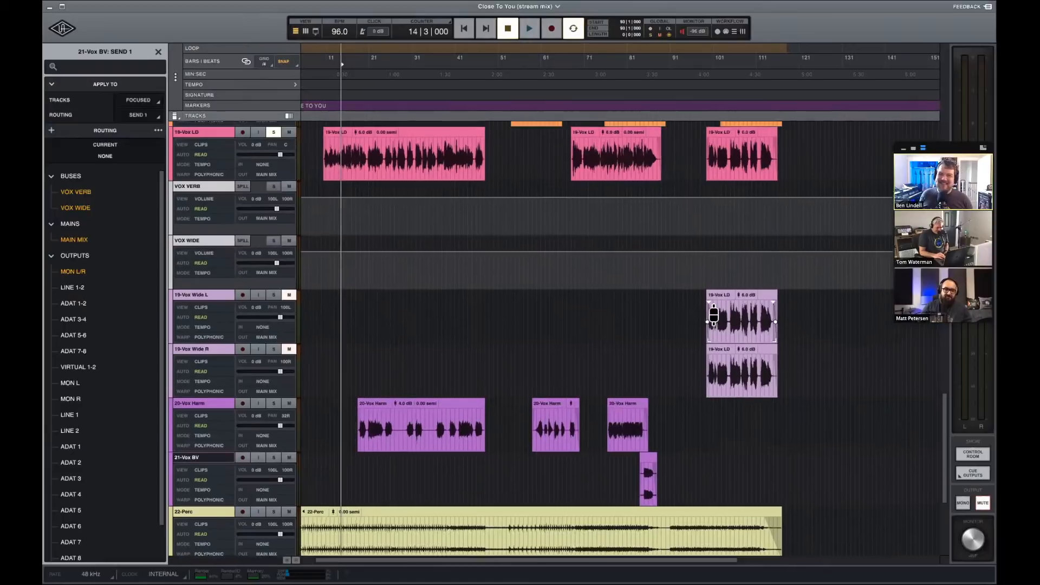
scroll(714, 316, "right", 5)
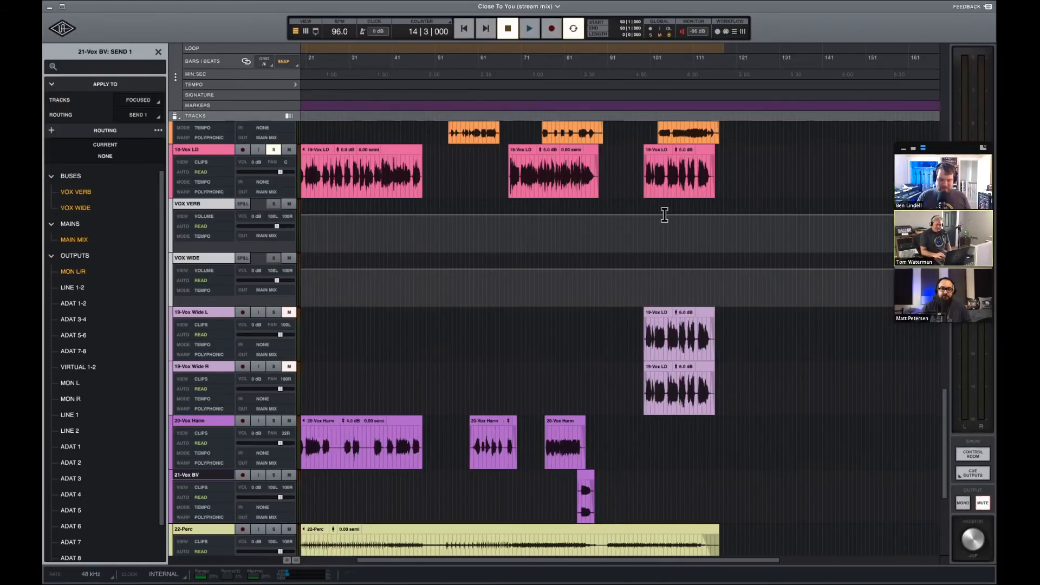
left_click(638, 61)
key("t")
key("t")
scroll(707, 159, "right", 3)
scroll(530, 141, "right", 3)
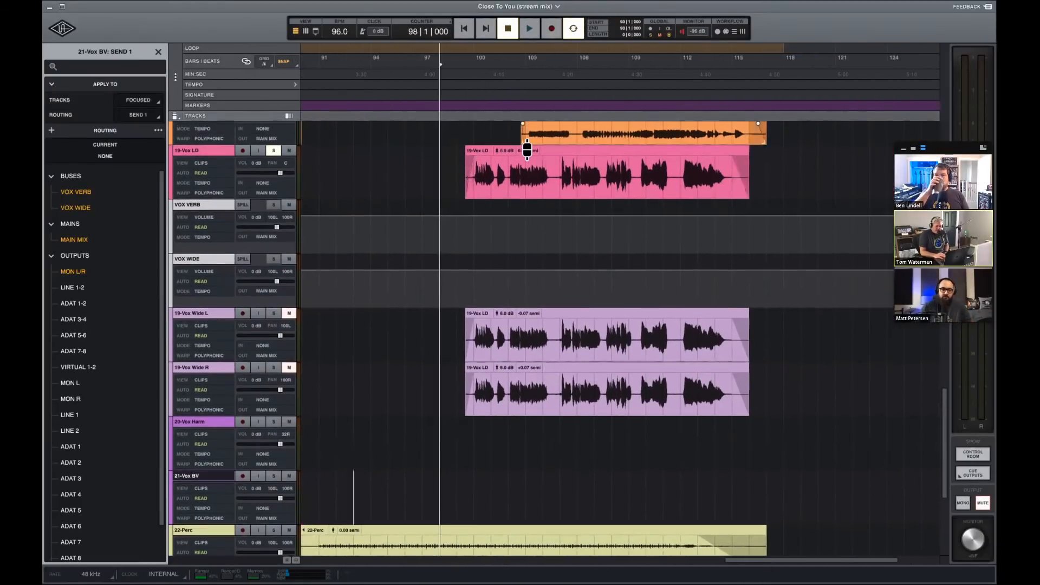
Try a pitch change on the final 19-Vox LD clip and reset it to 0.00.
left_click(528, 151)
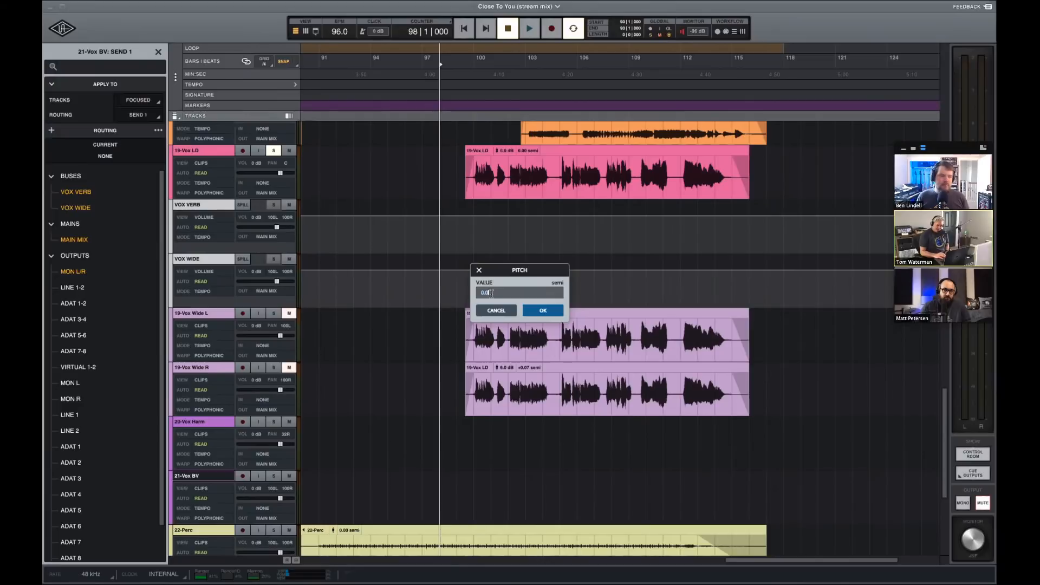
left_click(477, 270)
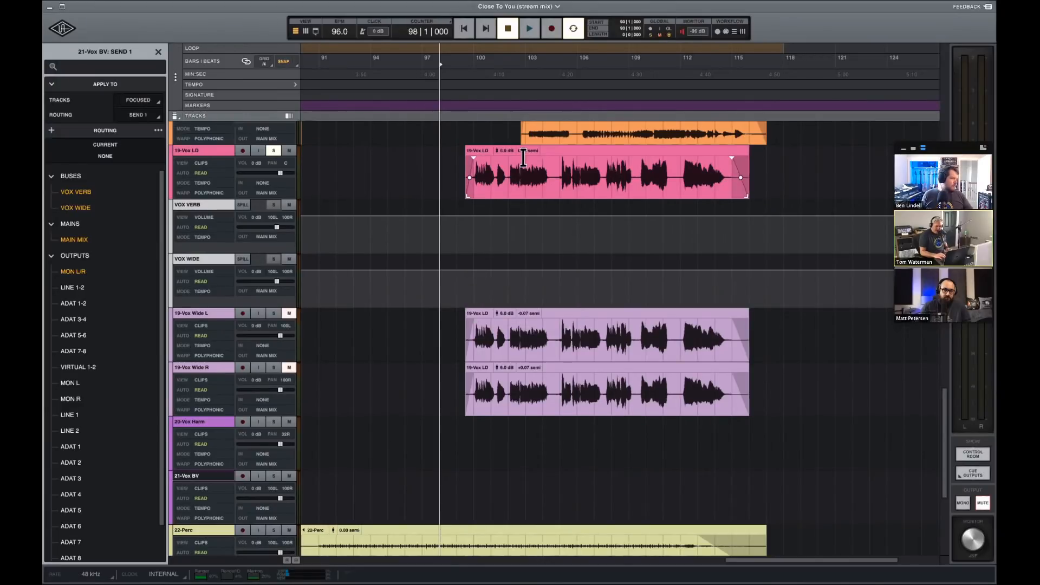
double_click(576, 150)
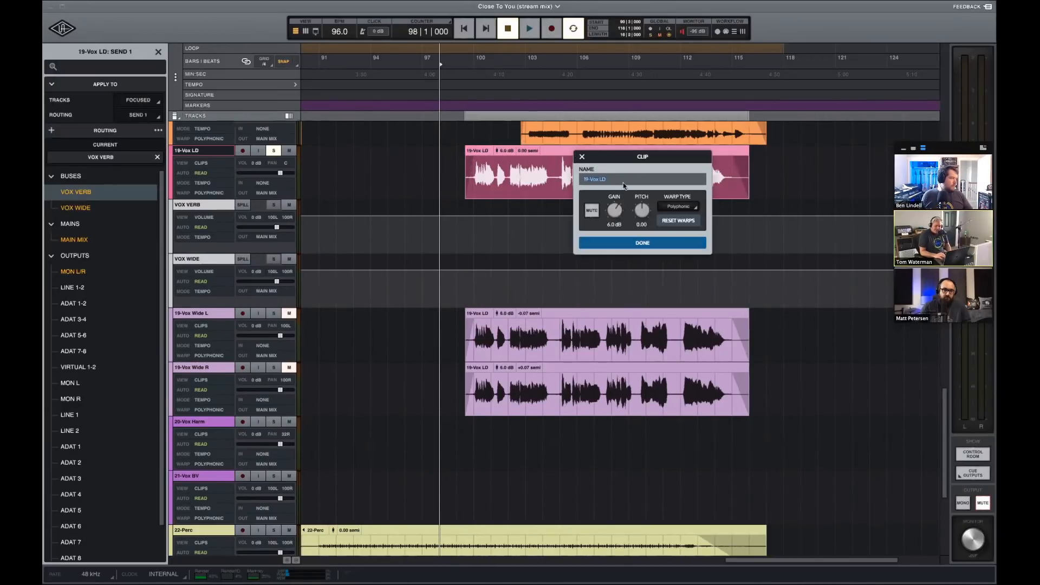
left_click_drag(646, 216, 647, 211)
left_click(641, 214, "alt")
key("Return")
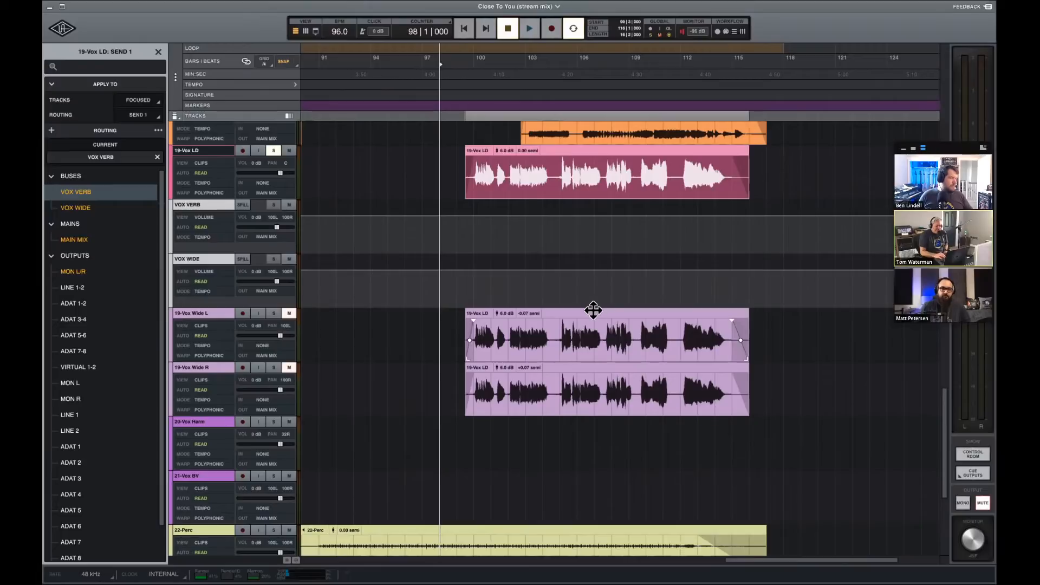
Copy the Cambridge and FF Pro-DS inserts from 19-Vox LD to 19-Vox Wide L and 19-Vox Wide R.
key("super+equal")
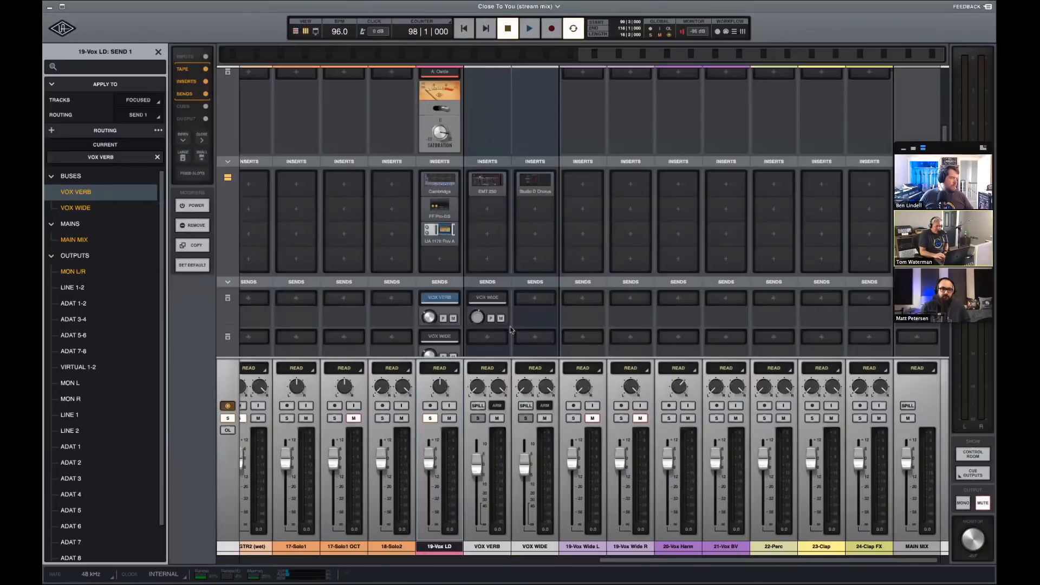
left_click_drag(443, 185, 582, 182)
left_click_drag(582, 182, 630, 181)
left_click_drag(439, 209, 637, 213)
scroll(603, 287, "down", 2)
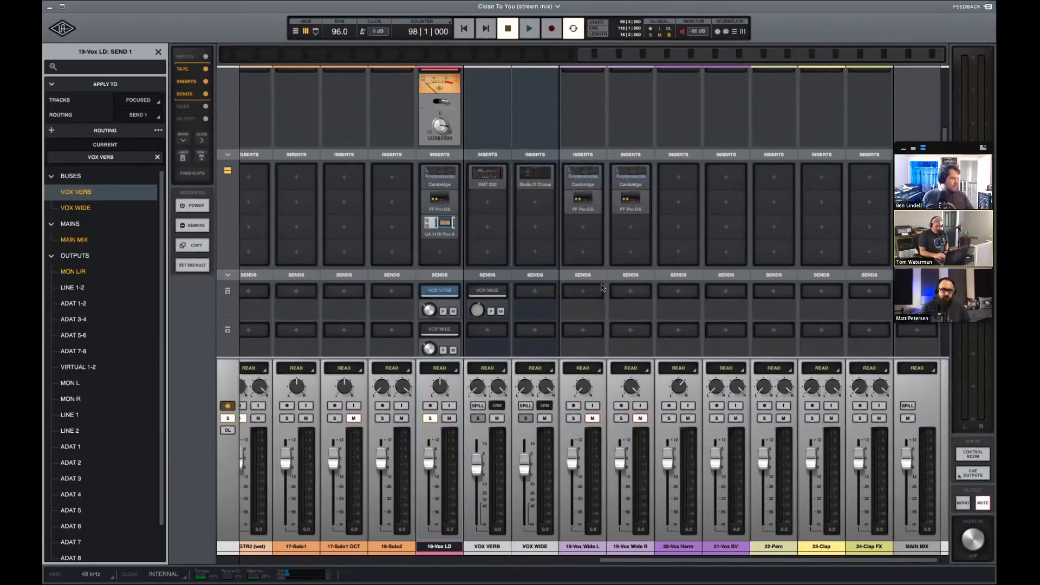
scroll(602, 287, "down", 5)
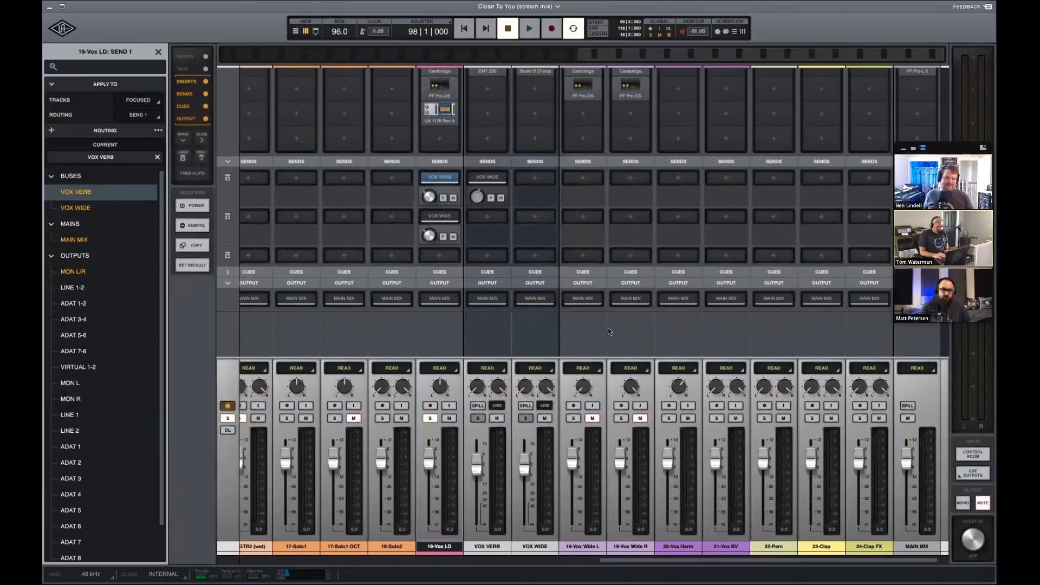
Unmute and solo 19-Vox Wide L and 19-Vox Wide R, and take 19-Vox LD out of solo.
key("super+equal")
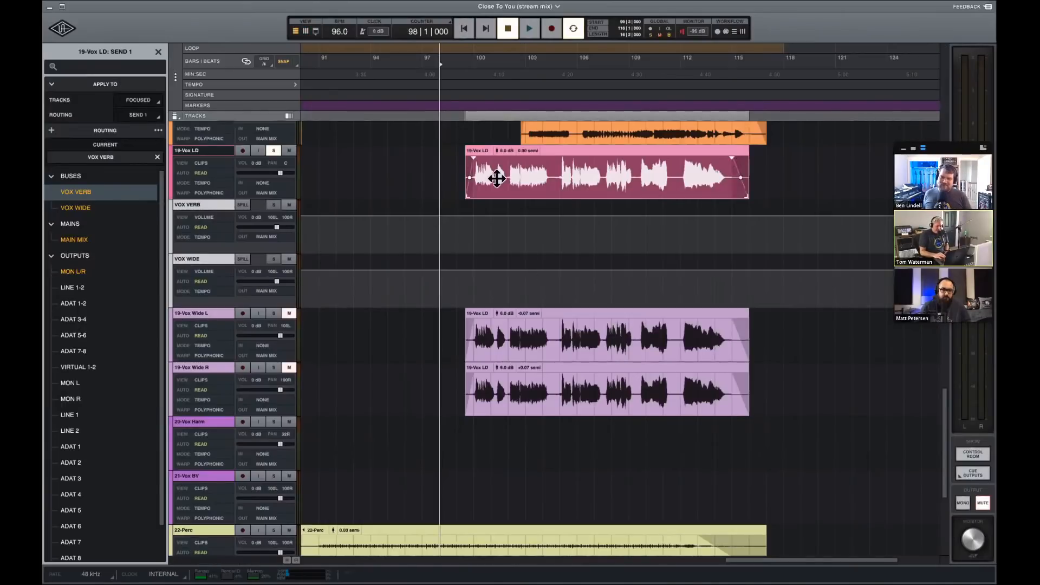
left_click(289, 314)
left_click(289, 368)
left_click(273, 314)
left_click(274, 367)
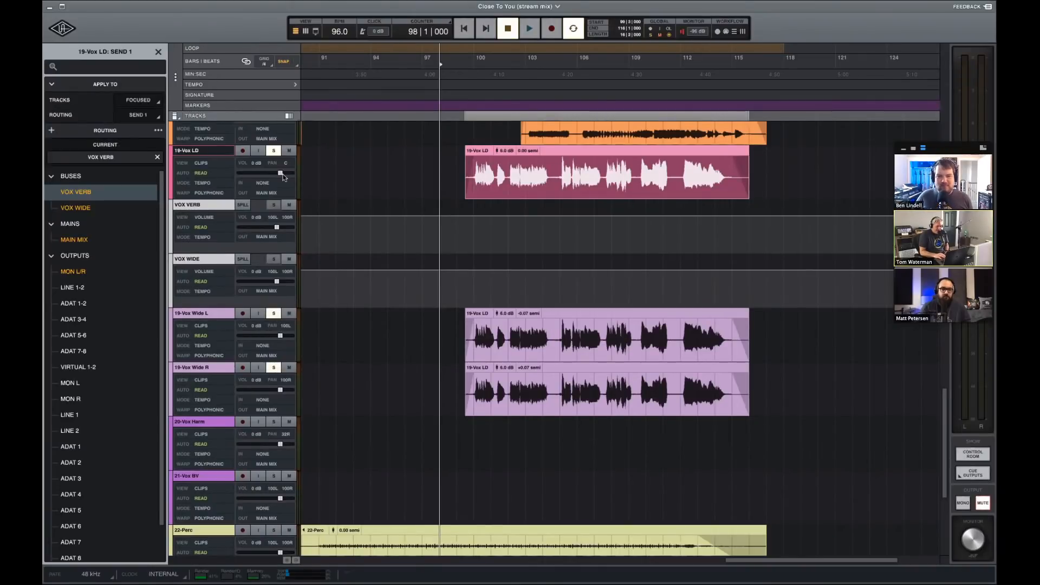
scroll(283, 174, "up", 3)
left_click(274, 234)
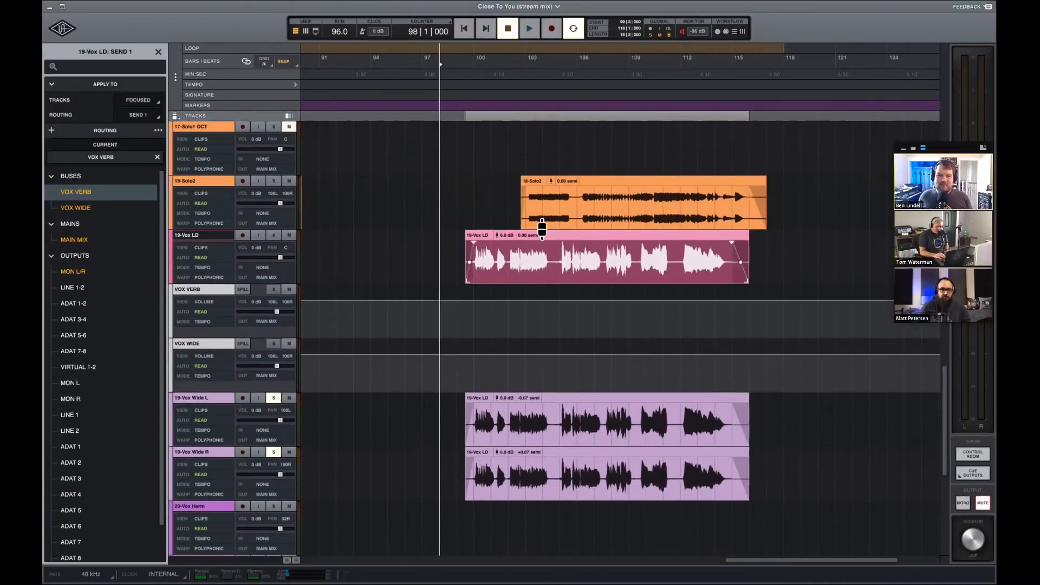
Play back the soloed wide vocal doubles from bar 98 and check their levels and routing in the mixer.
key("super+equal")
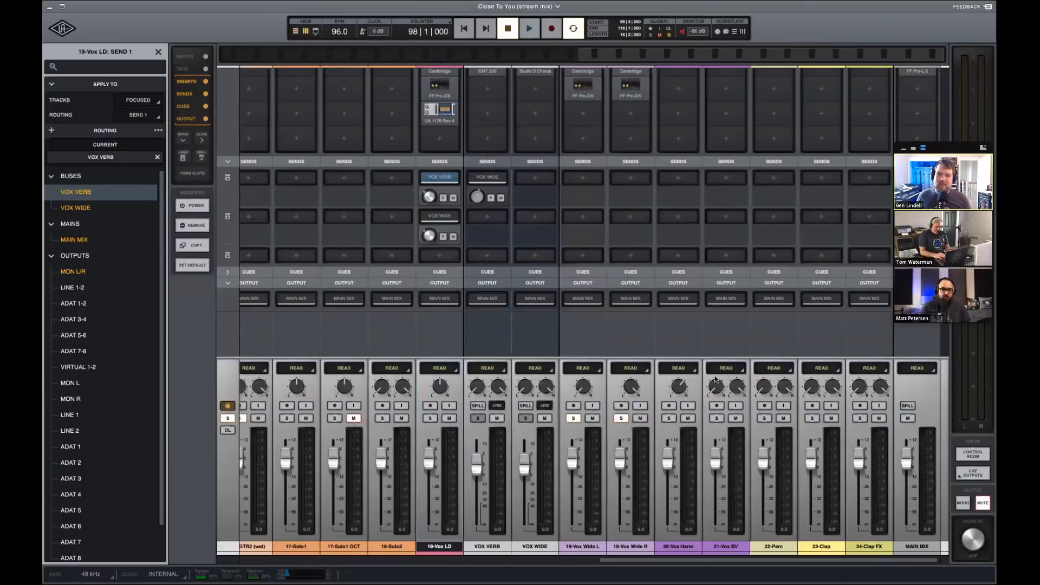
scroll(650, 437, "down", 4)
key("space")
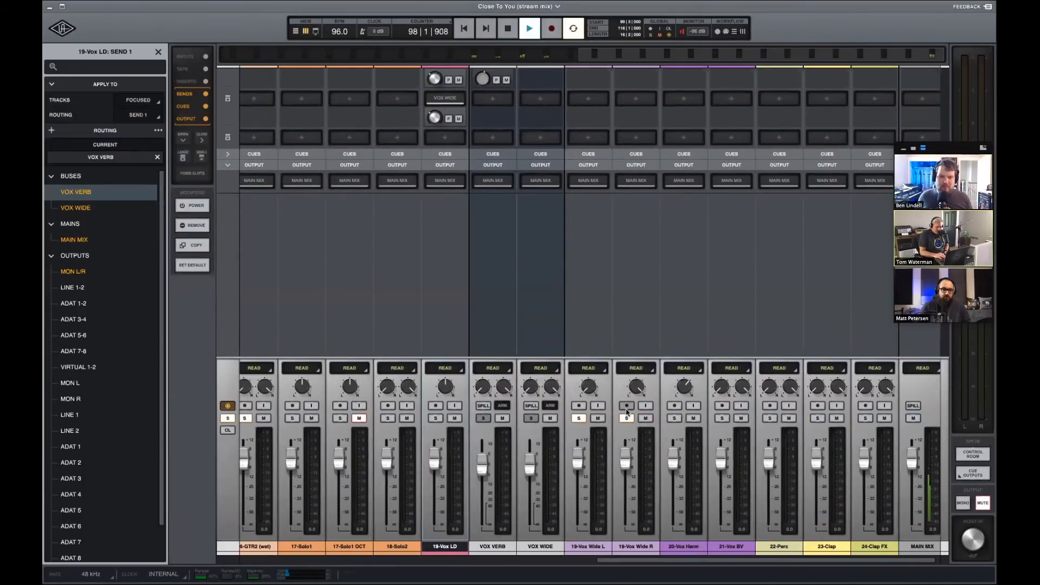
scroll(619, 333, "up", 1)
scroll(619, 332, "up", 1)
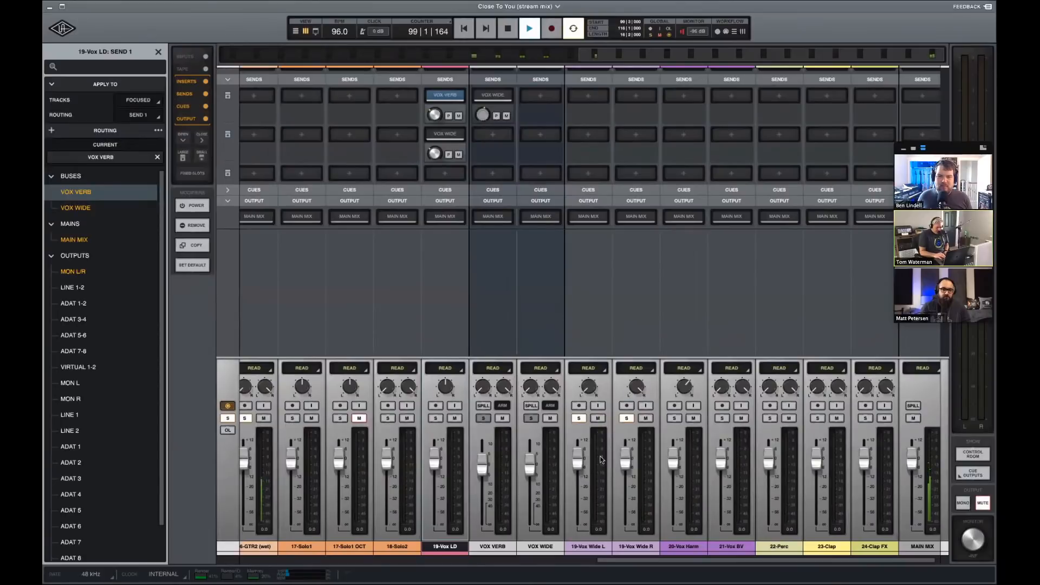
key("super+equal")
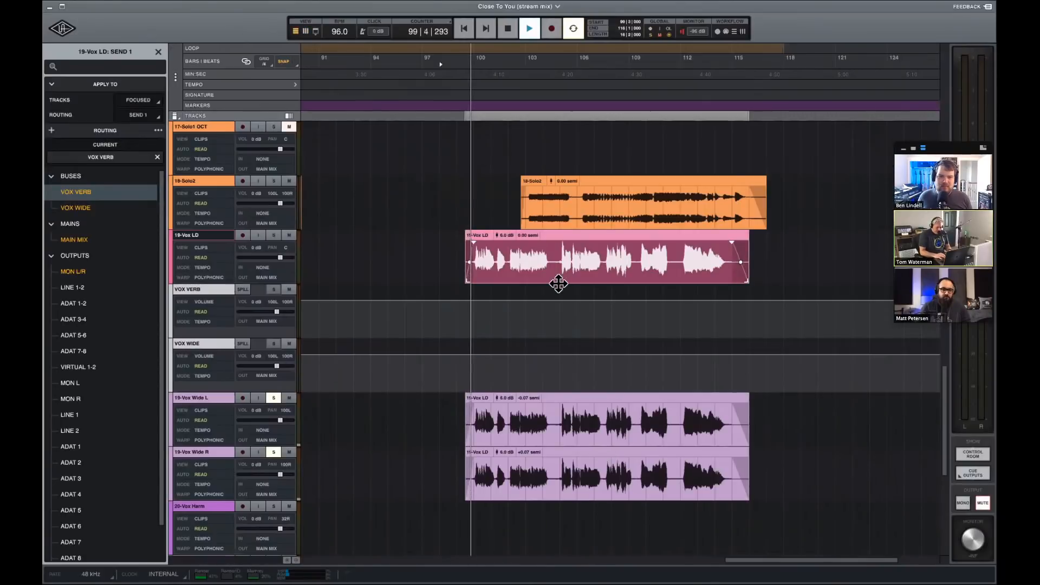
key("super+equal")
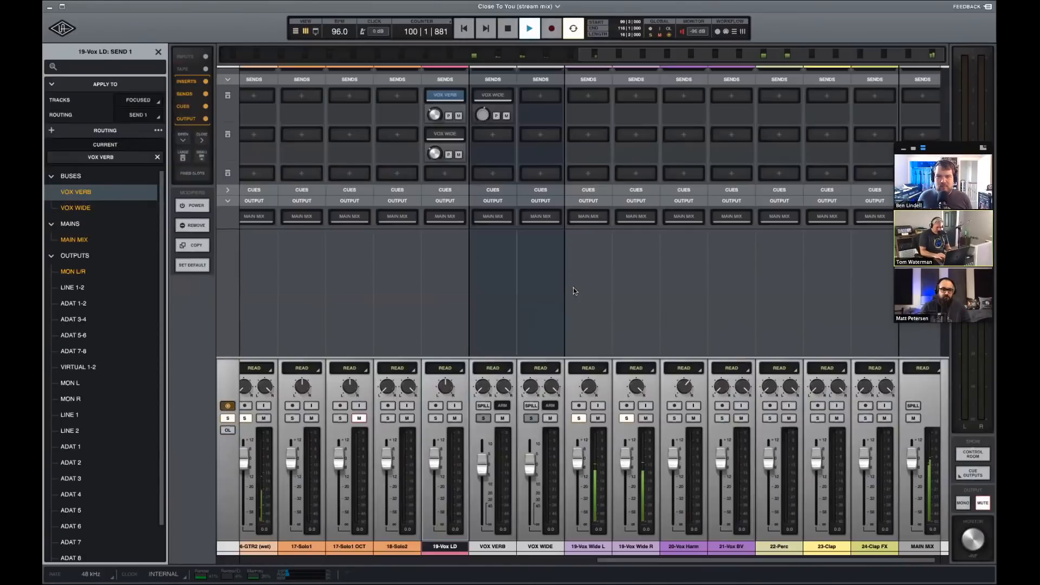
Stop playback and set the pitch of the selected 19-Vox Wide L and R clips to -0.07 semitones.
left_click(635, 546)
key("super+equal")
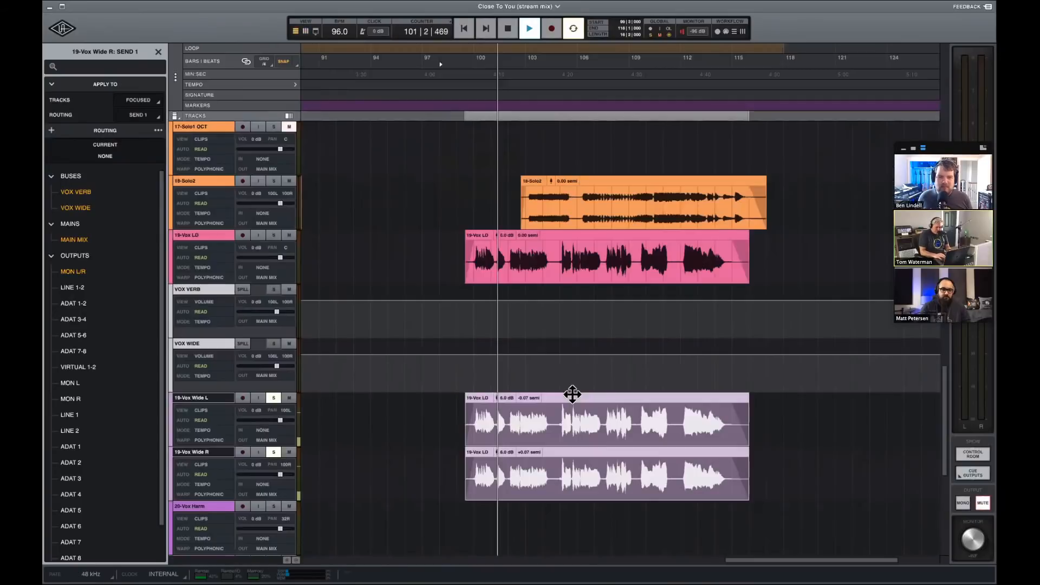
key("space")
double_click(529, 399)
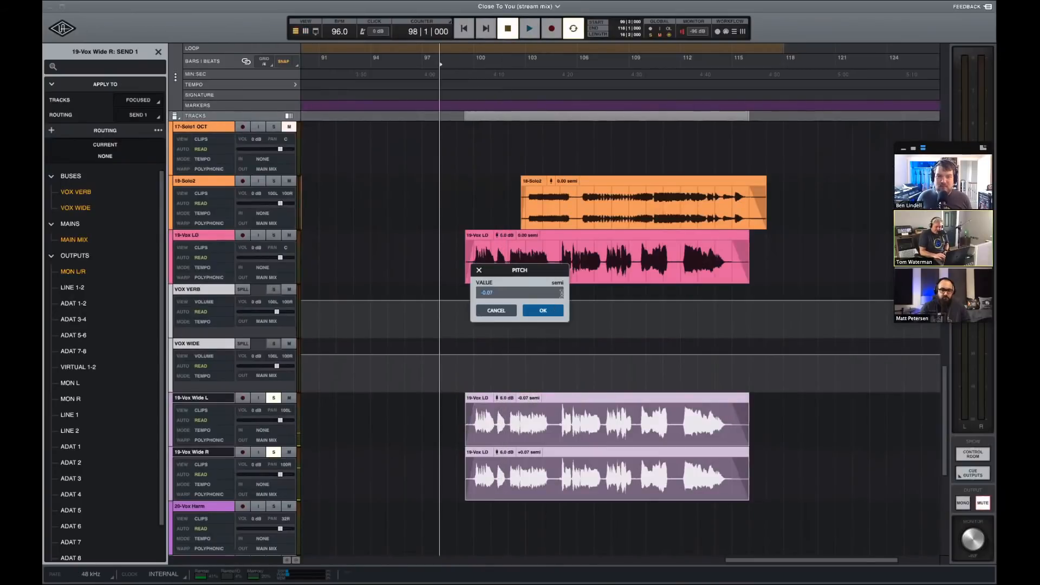
key("Return")
Set the pitch of the 19-Vox Wide L clip to -0.65 semitones.
double_click(616, 399)
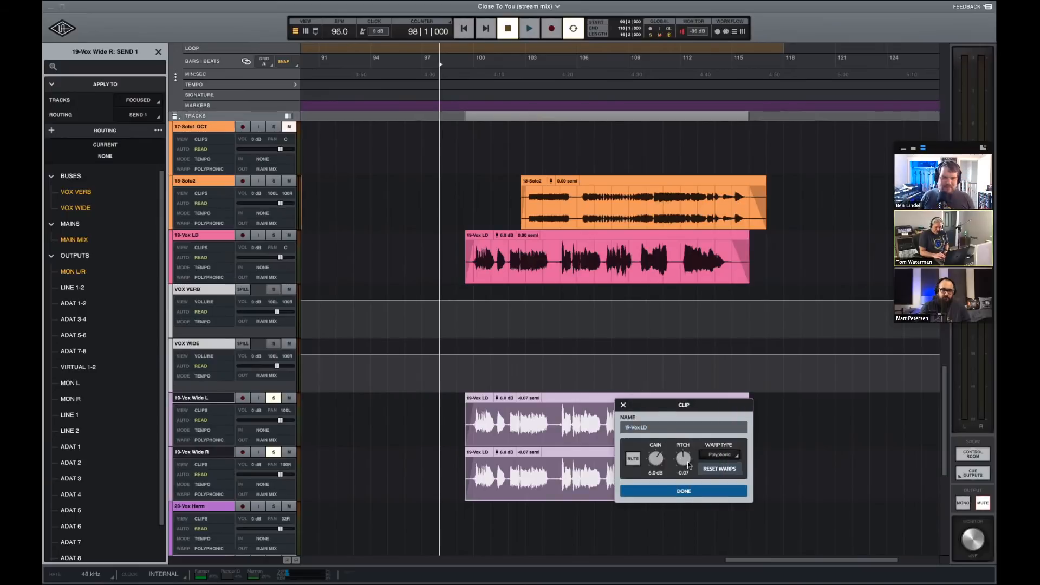
left_click_drag(688, 464, 688, 463)
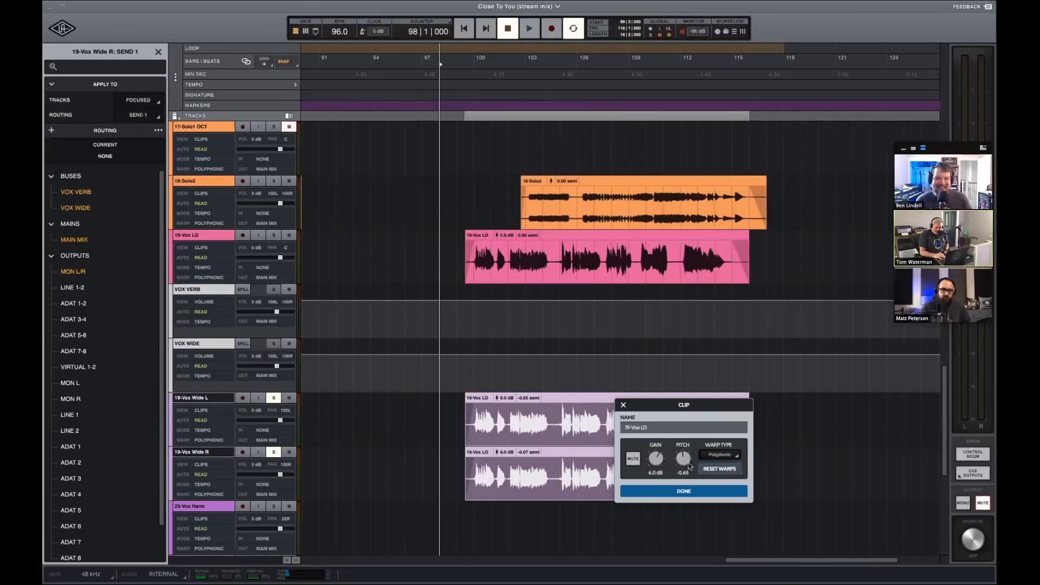
left_click(526, 454)
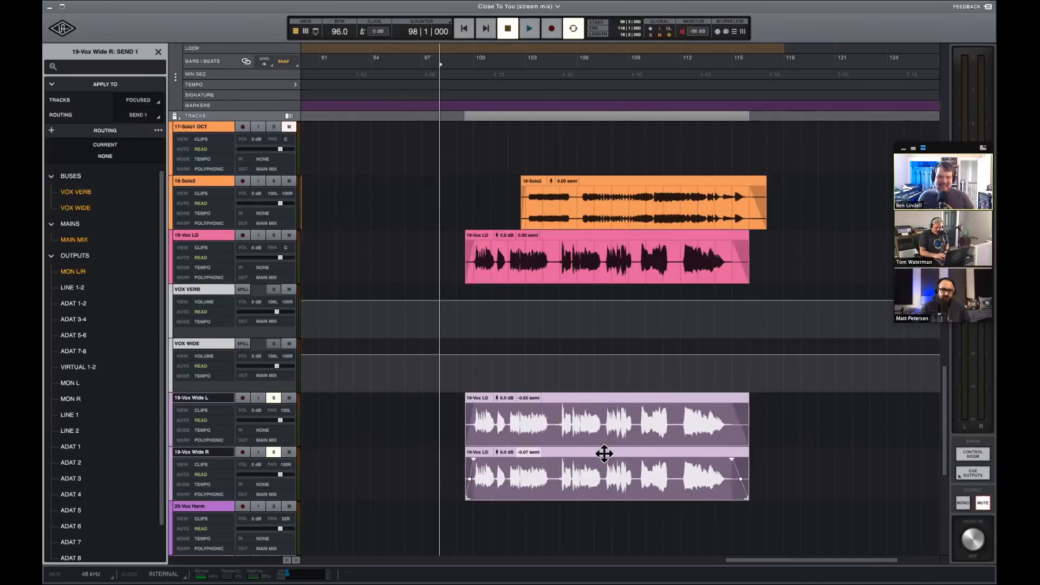
Set the pitch of the 19-Vox Wide R clip to +0.89 semitones and audition the detuned doubles during playback.
double_click(565, 454)
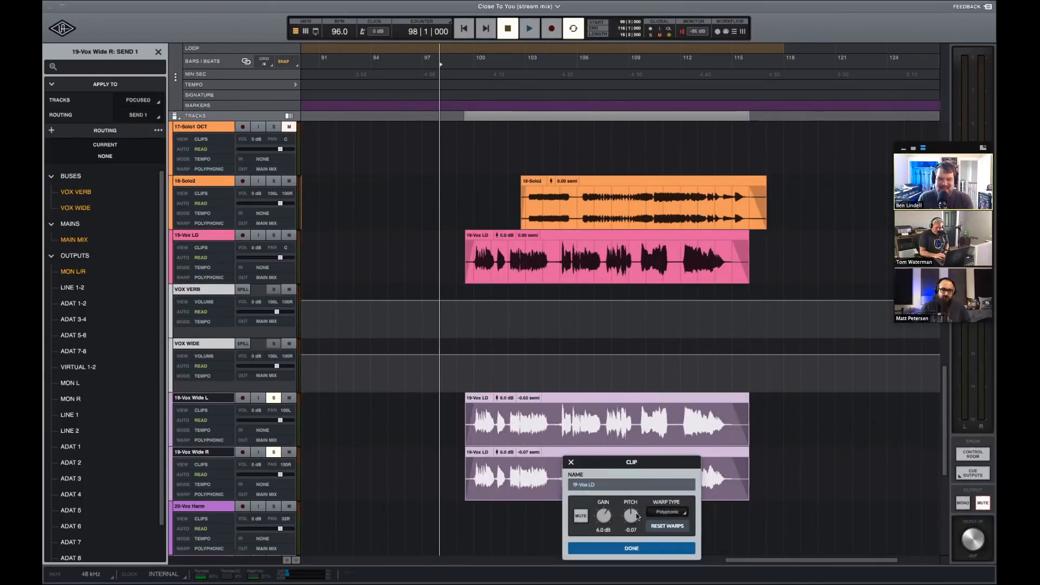
left_click_drag(638, 516, 638, 515)
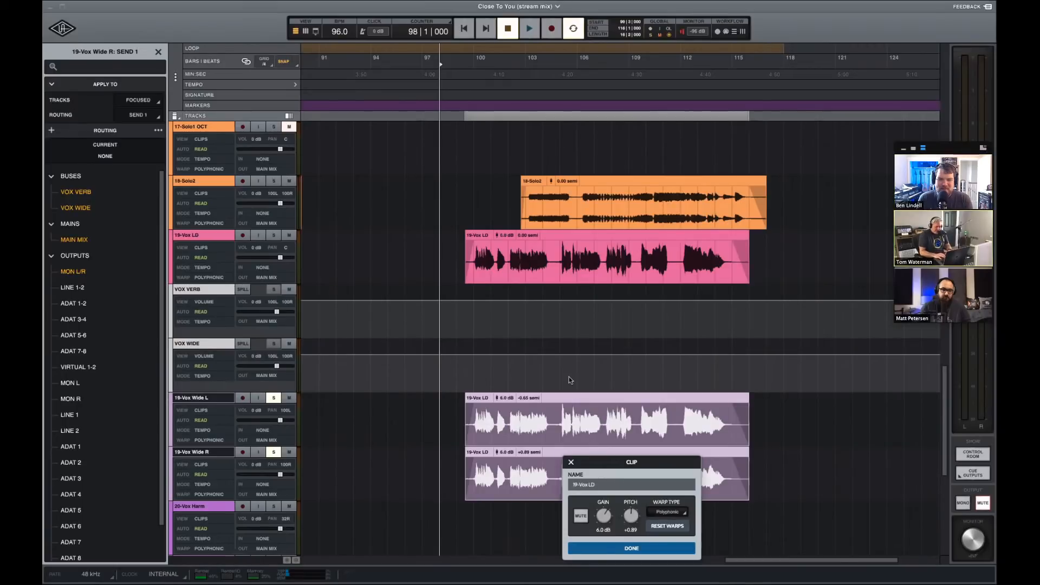
left_click(632, 548)
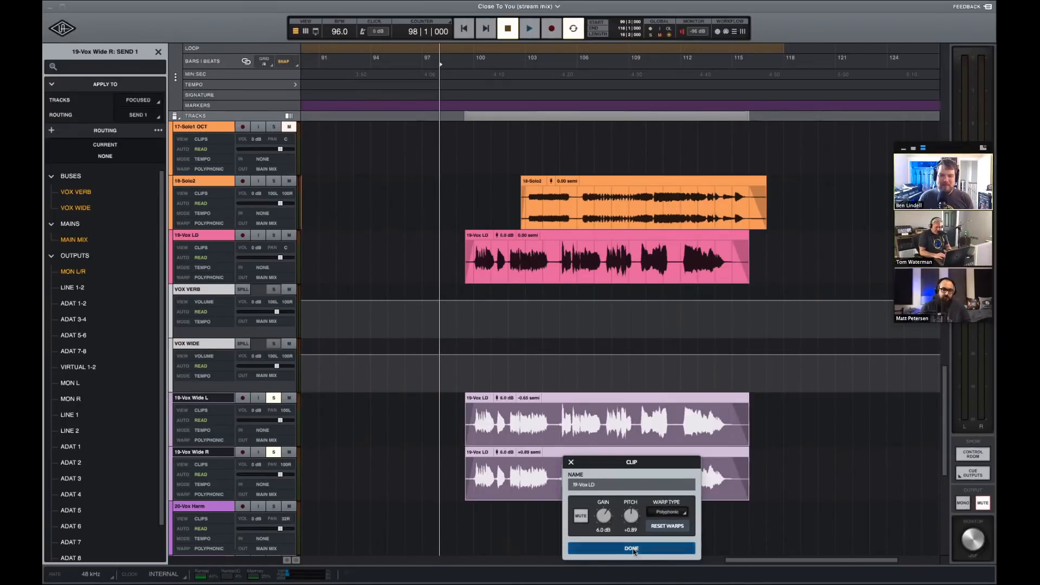
key("space")
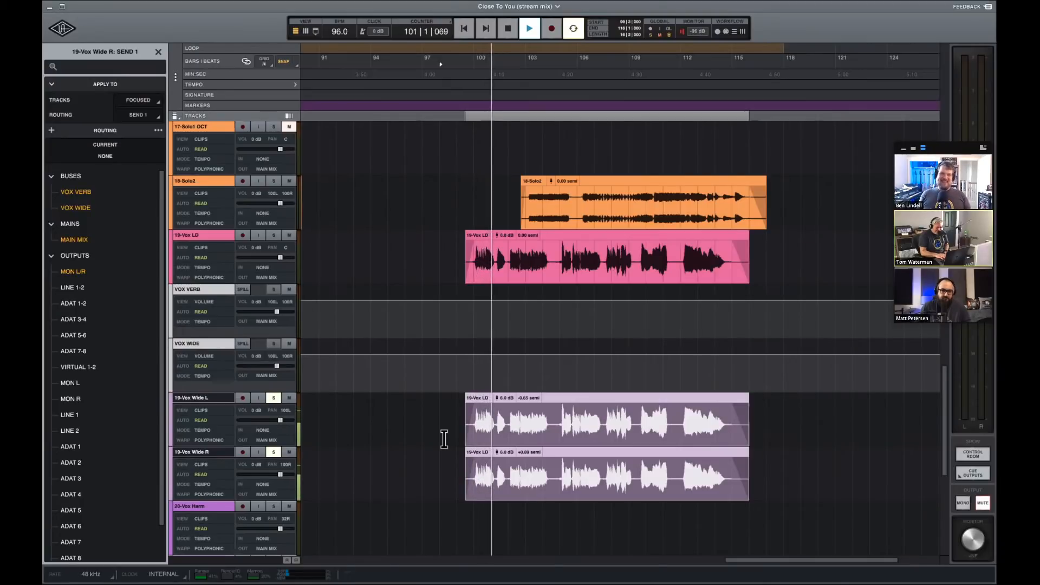
Stop playback and set the pitch of the 19-Vox Wide L and R clips to -0.07 semitones.
key("space")
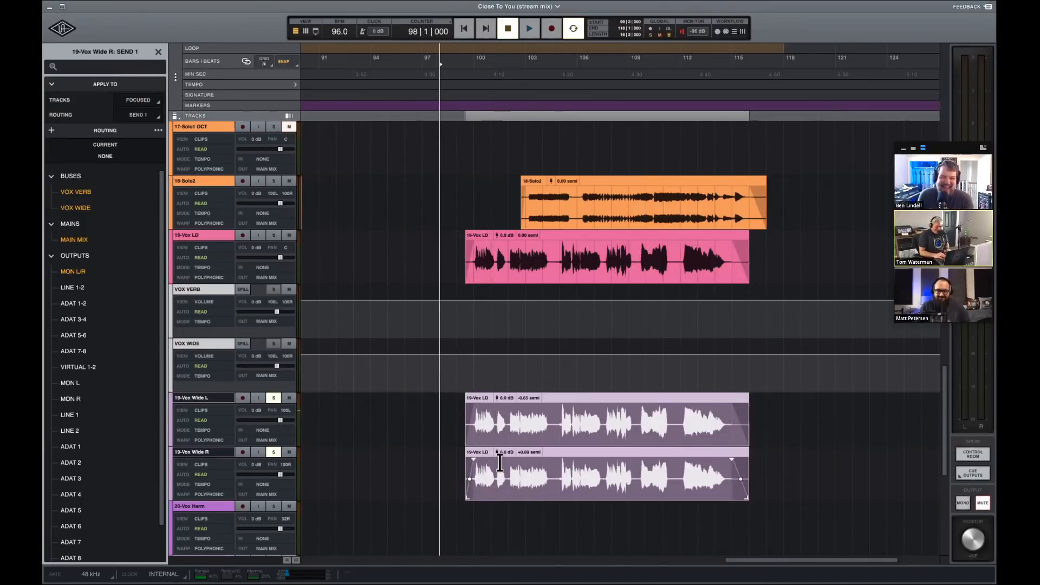
left_click_drag(533, 452, 533, 464)
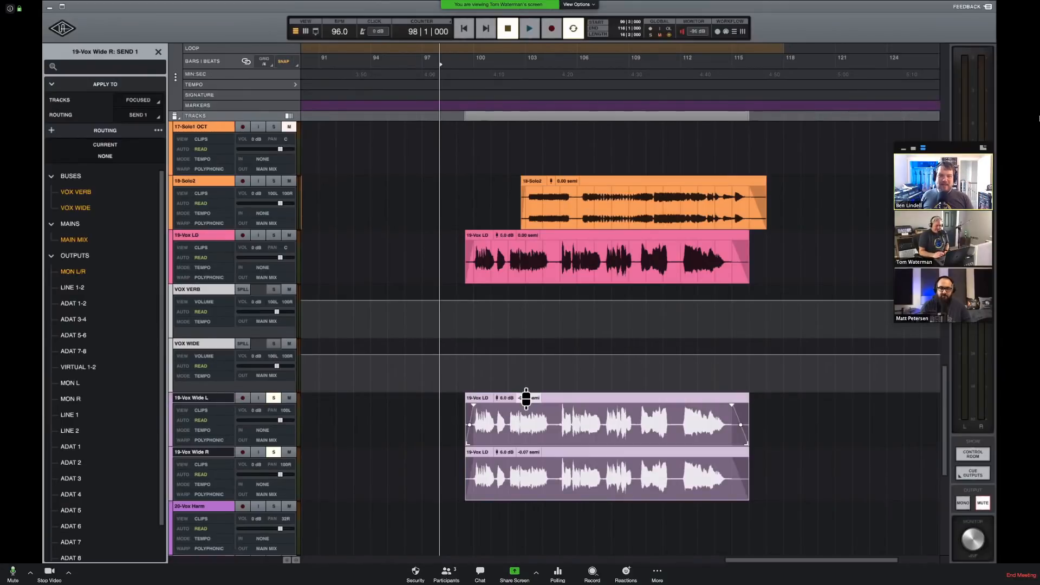
Set the warp type of both the 19-Vox Wide L and 19-Vox Wide R clips to LUNA Polyphonic.
double_click(565, 397)
left_click(688, 456)
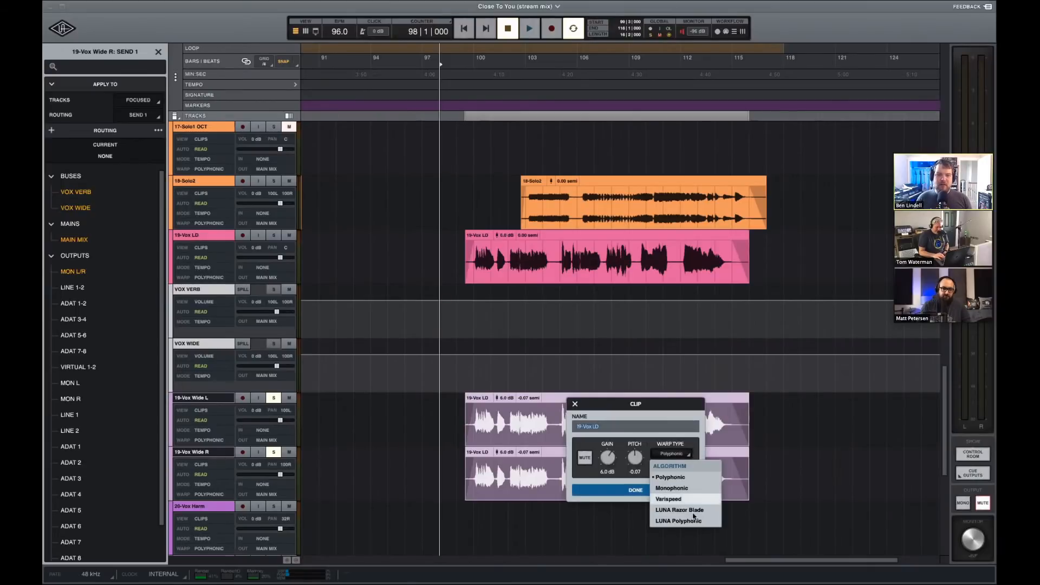
left_click(697, 503)
left_click(621, 490)
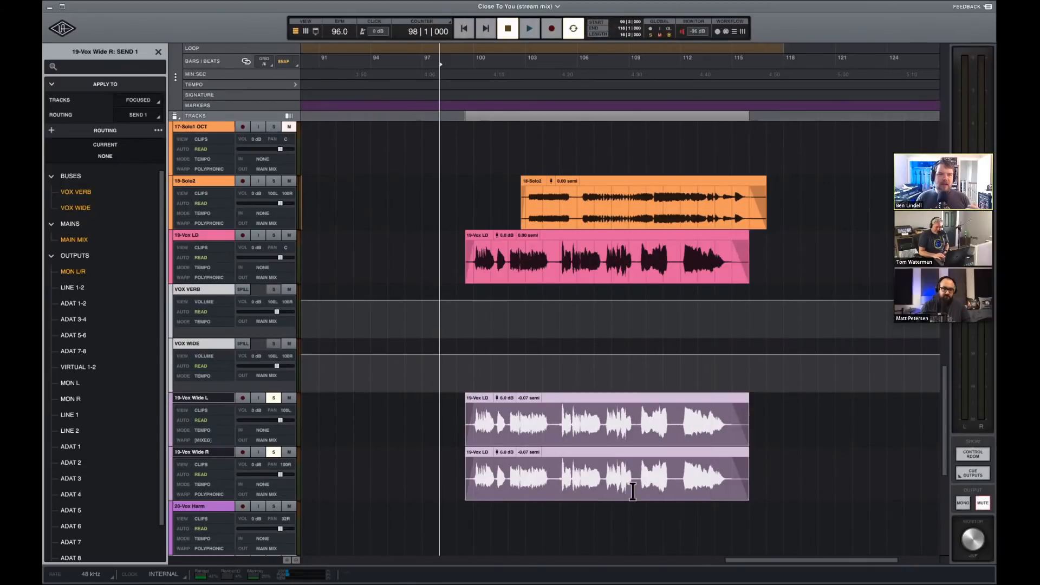
double_click(601, 450)
left_click(713, 509)
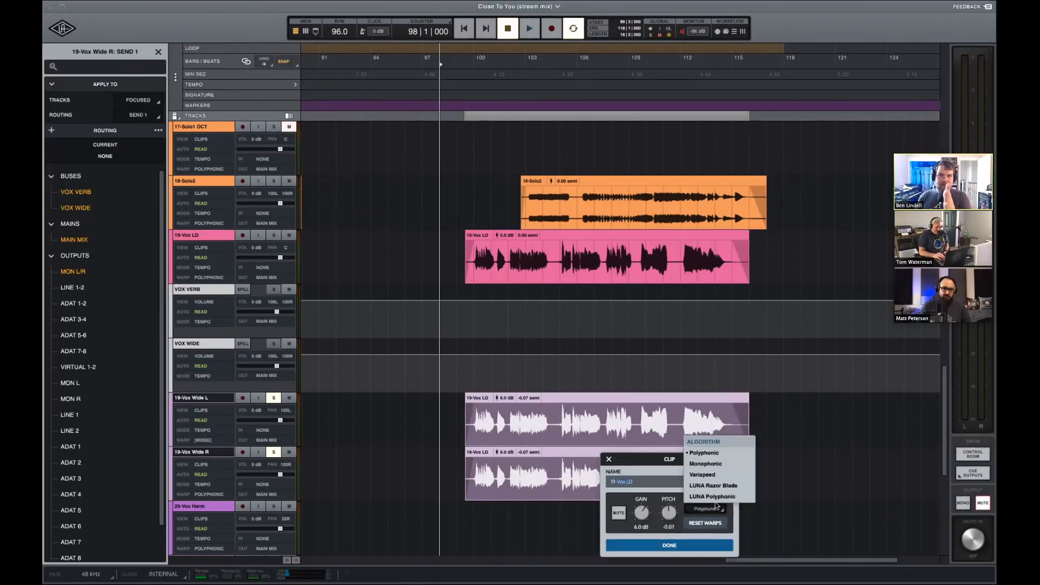
left_click(705, 500)
left_click(695, 545)
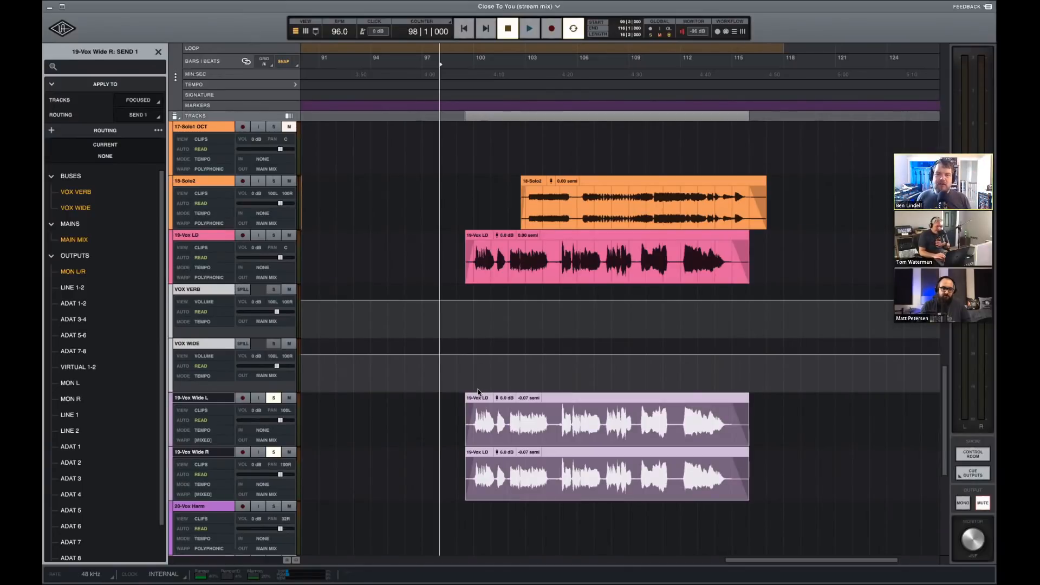
Route the two 19-Vox Wide tracks' outputs to a new stereo bus with Neve Summing and name it WIDE VOX.
scroll(451, 373, "down", 1)
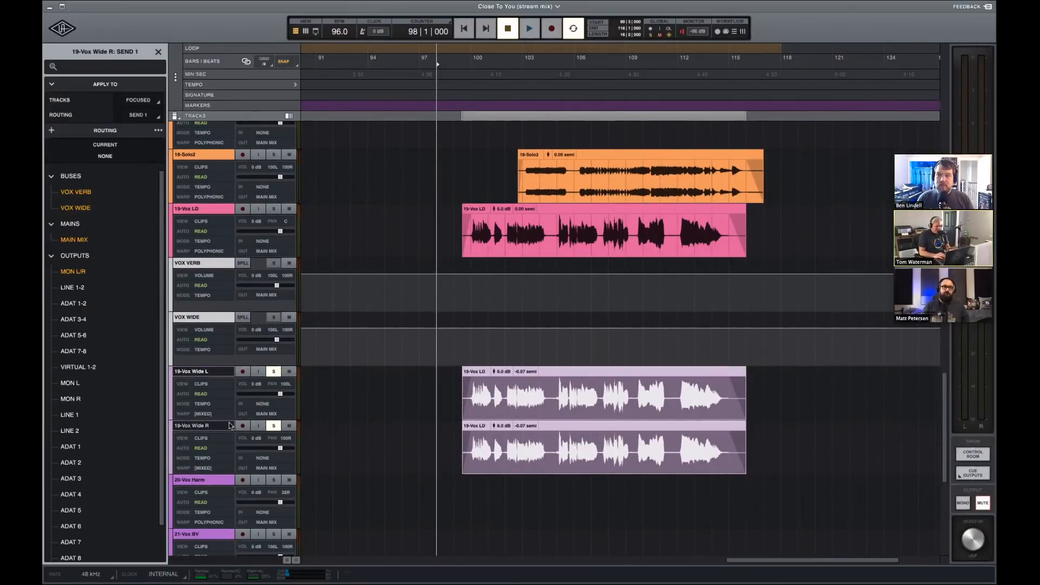
key("shift+super+b")
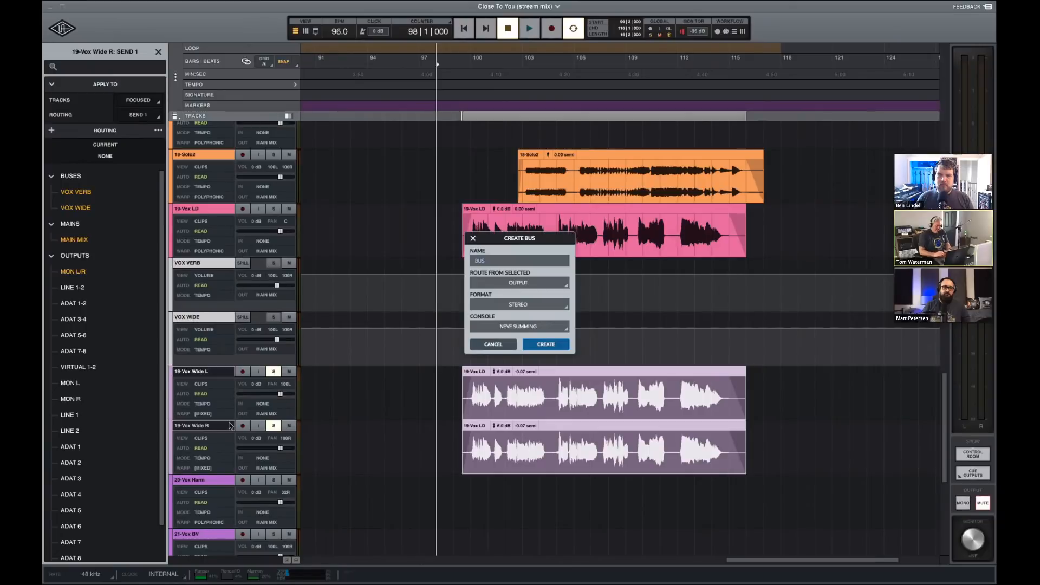
key("Return")
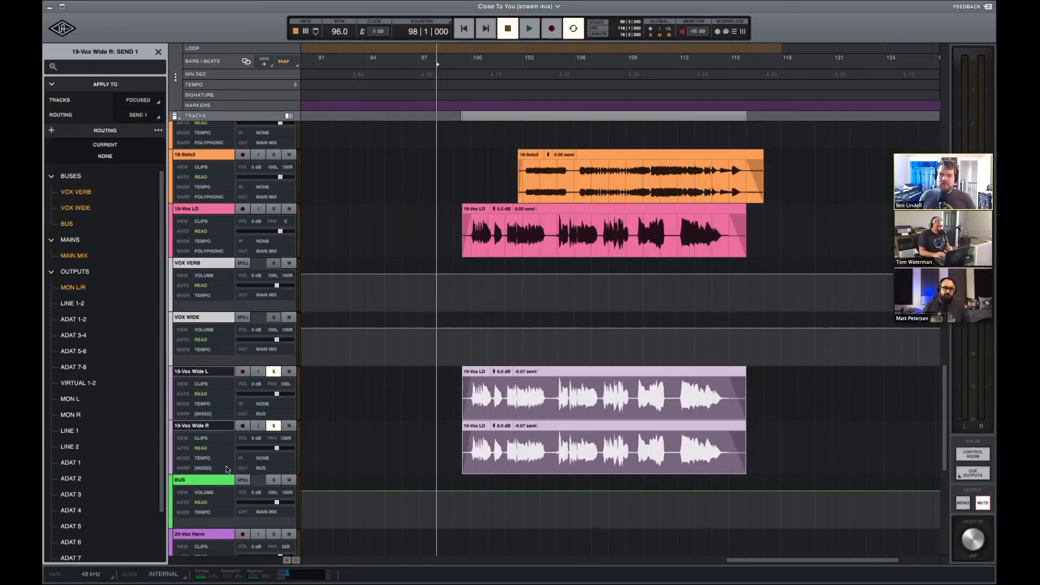
double_click(212, 480)
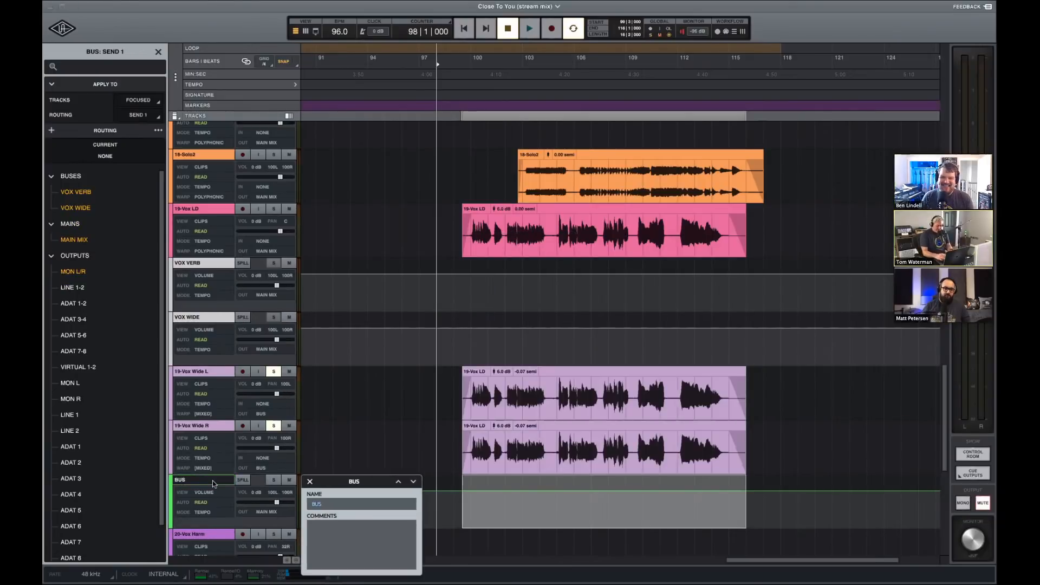
type("WIDE VOX")
key("Return")
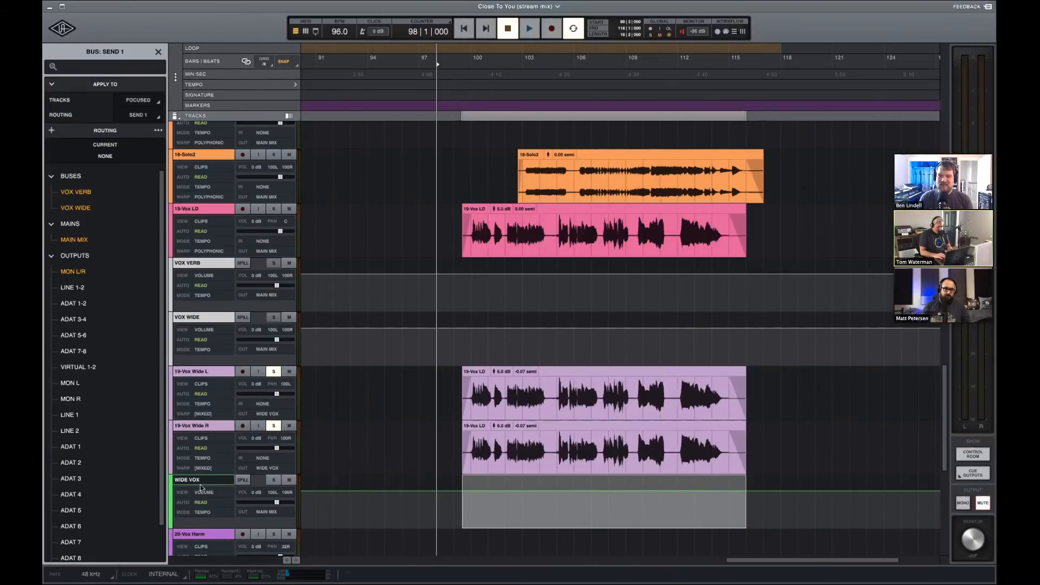
Colour the WIDE VOX bus light grey like the other vocal buses and make it solo safe.
left_click(172, 499)
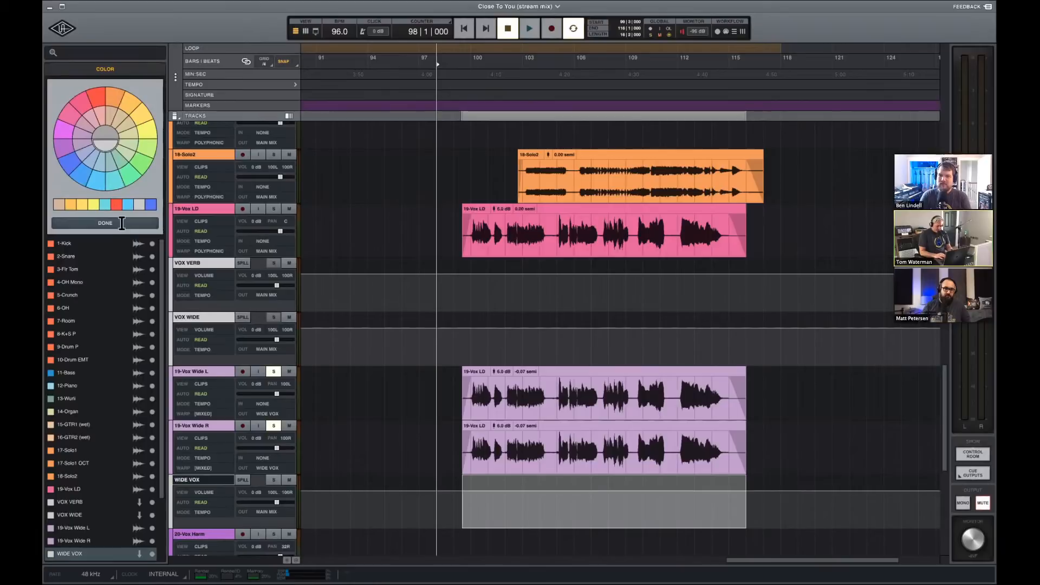
left_click(122, 224)
right_click(147, 480)
left_click(156, 505)
Play back the soloed wide doubles, disarm the WIDE VOX bus in the mixer, and stop playback.
key("space")
key("super+equal")
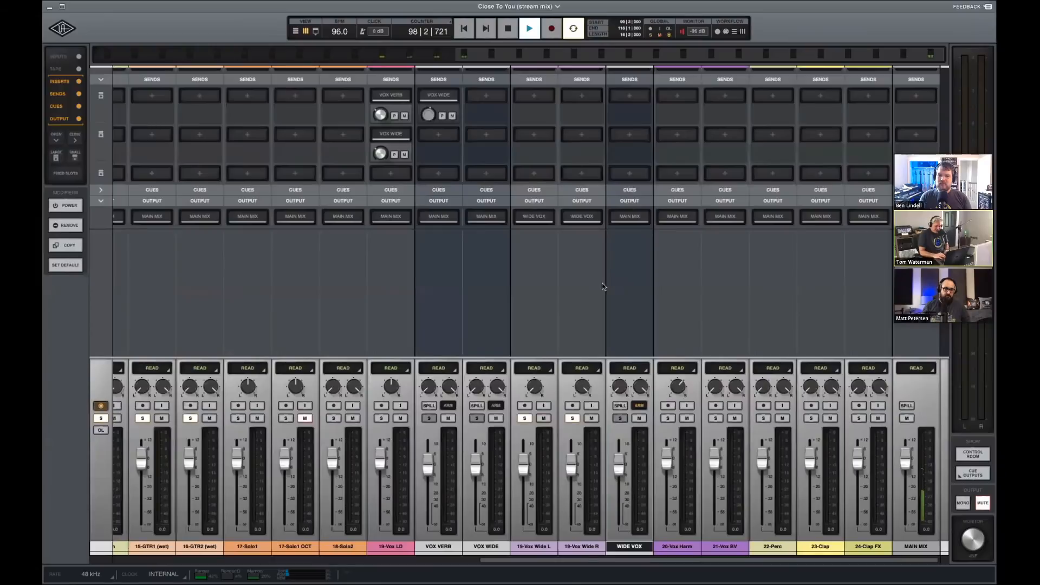
scroll(656, 254, "up", 10)
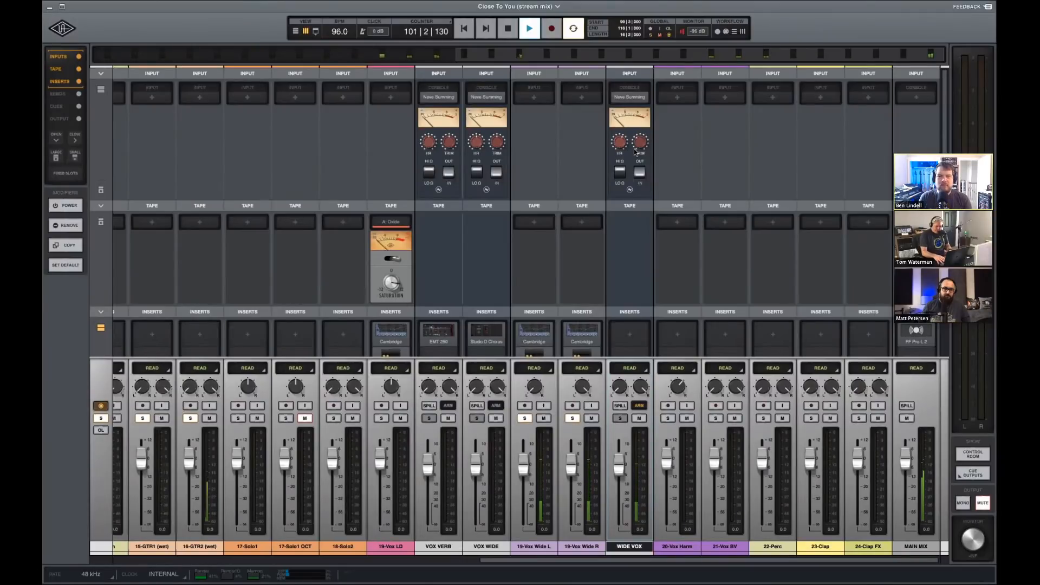
left_click(639, 405)
left_click(657, 430)
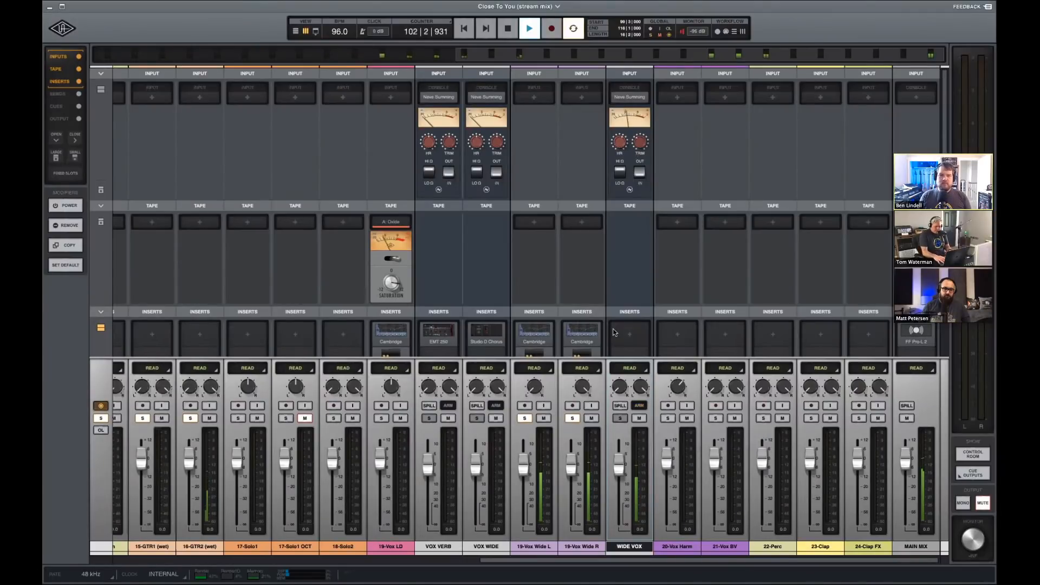
key("ctrl+equal")
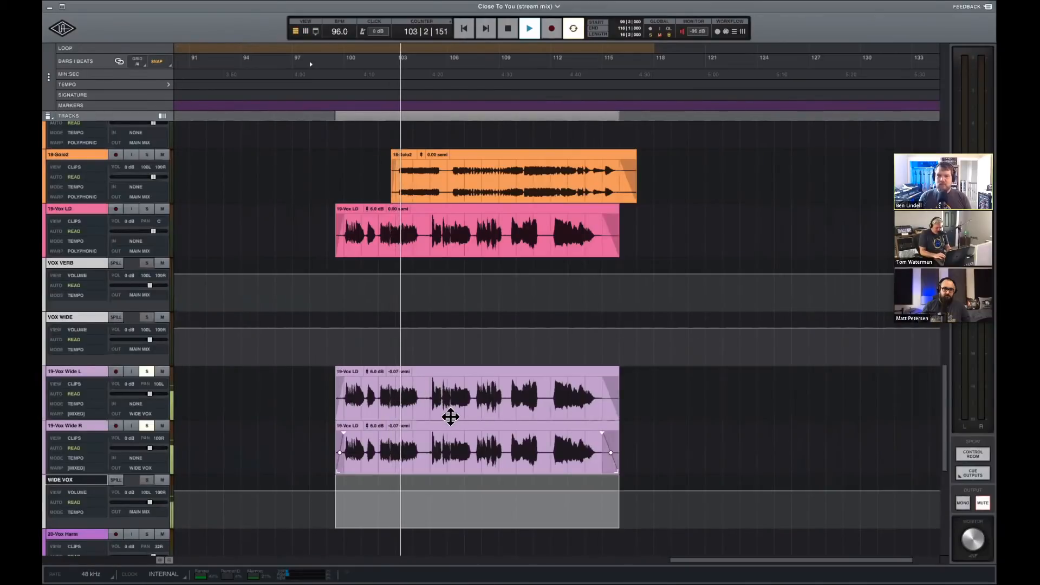
key("space")
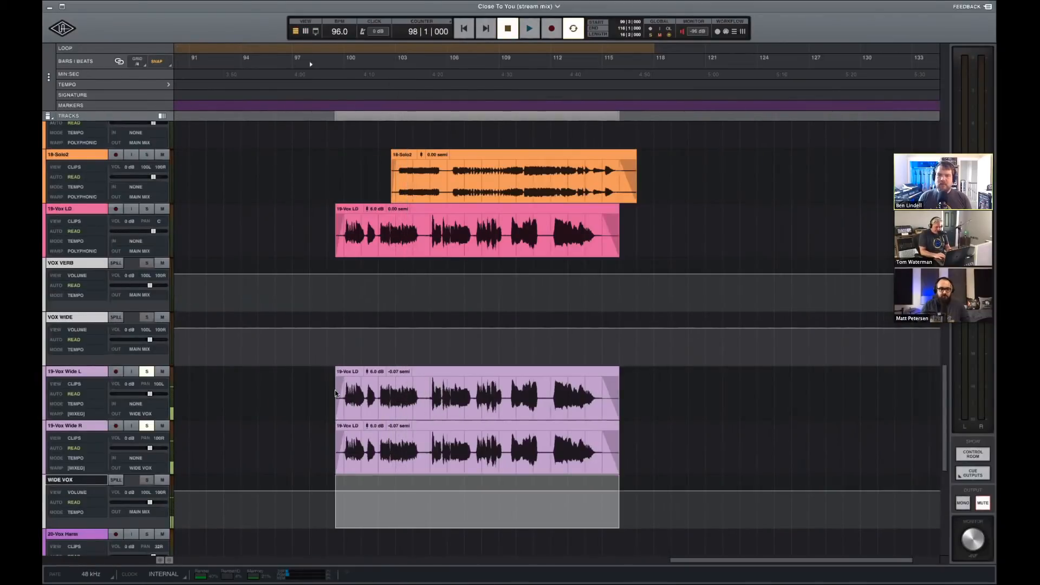
Set the warp type of both the 19-Vox Wide L and 19-Vox Wide R clips to Polyphonic.
key("ctrl+equal")
key("ctrl+equal")
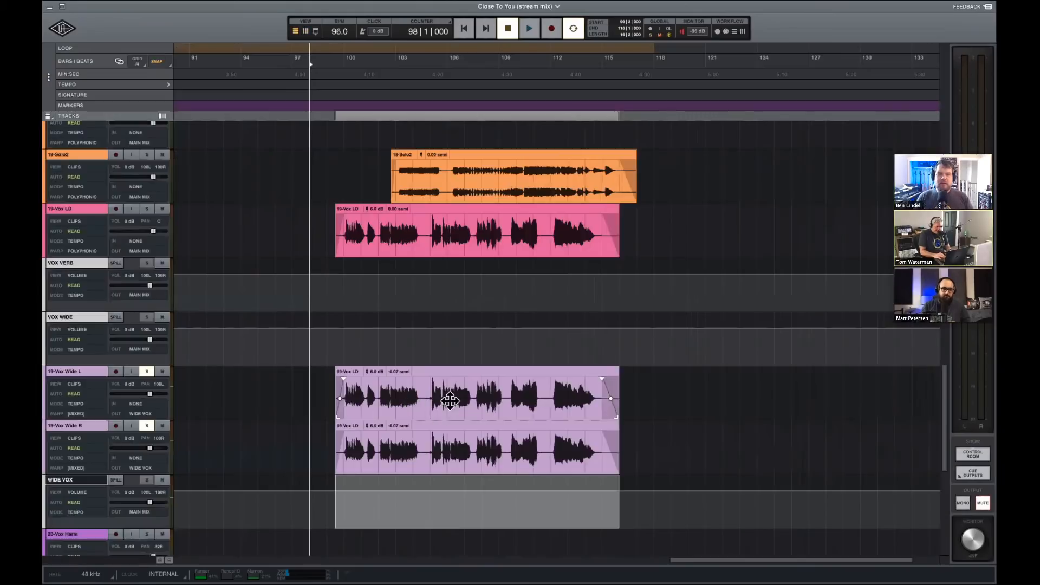
double_click(451, 370)
left_click(556, 428)
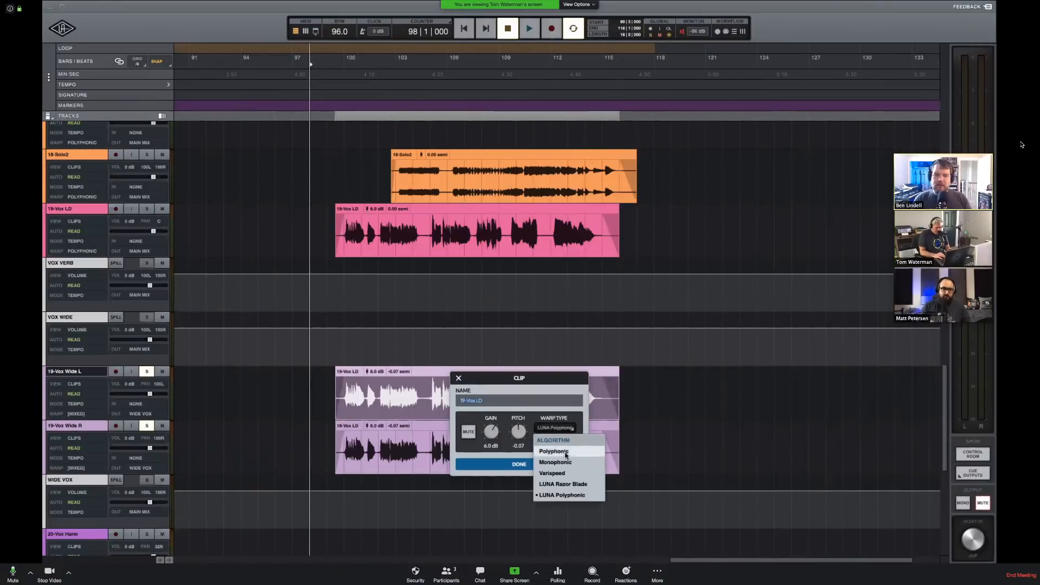
left_click(548, 459)
left_click(542, 464)
double_click(497, 428)
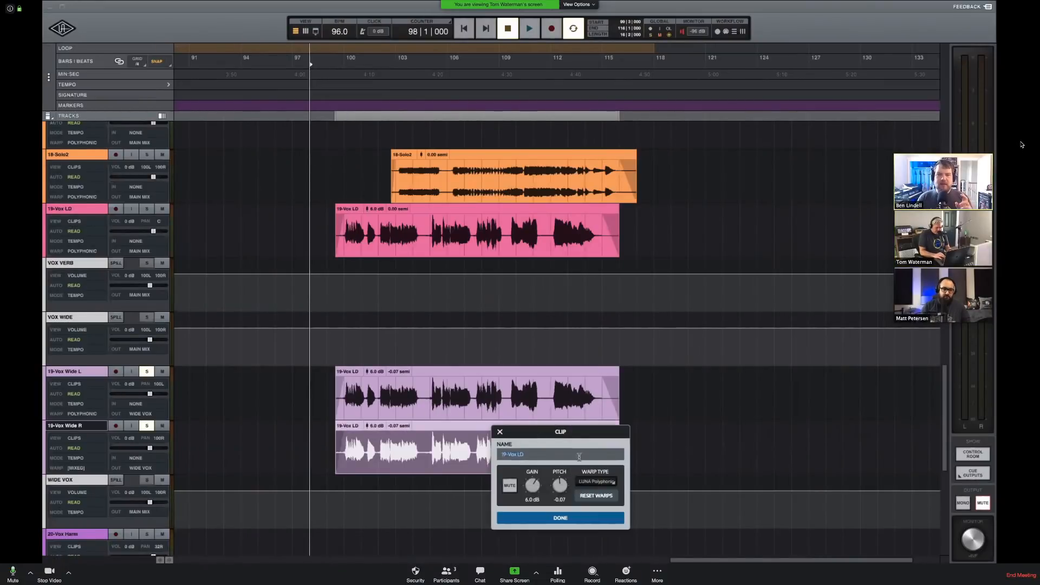
left_click(597, 482)
left_click(607, 505)
left_click(588, 515)
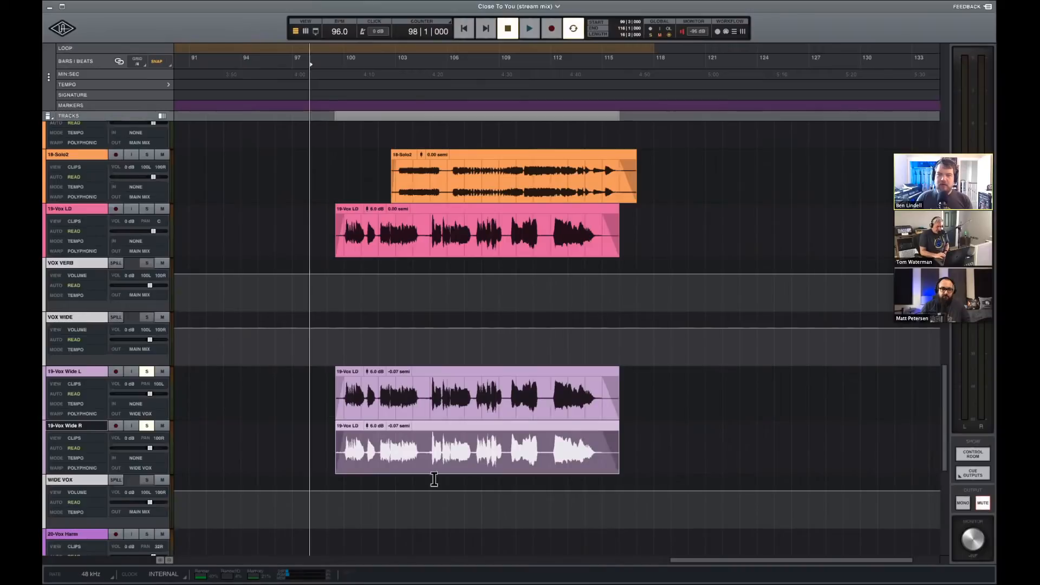
Briefly audition the wide vocal doubles from bar 98 and check the Solo Safe option on the VOX VERB bus.
scroll(188, 440, "down", 1)
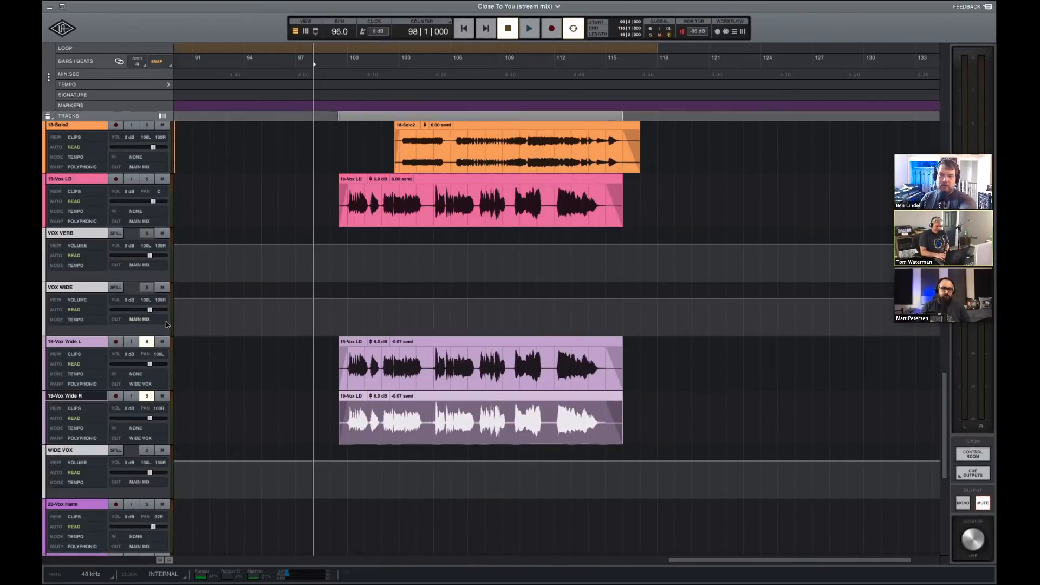
key("space")
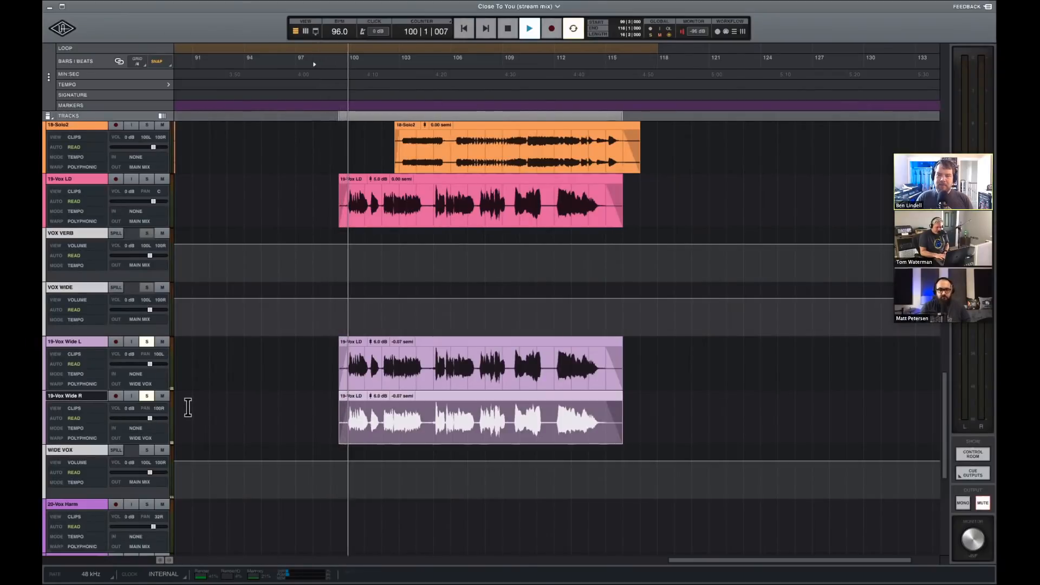
key("space")
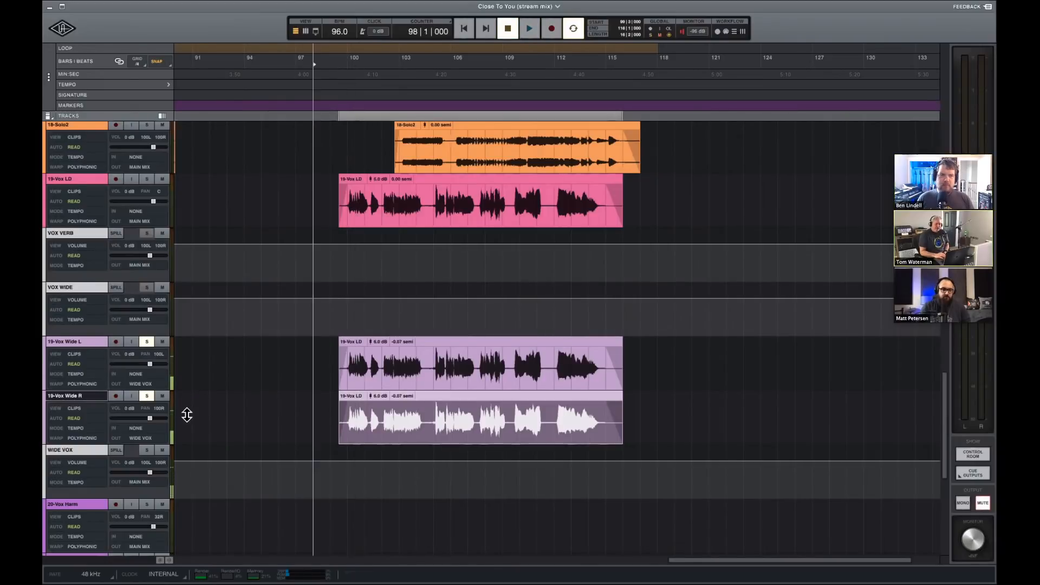
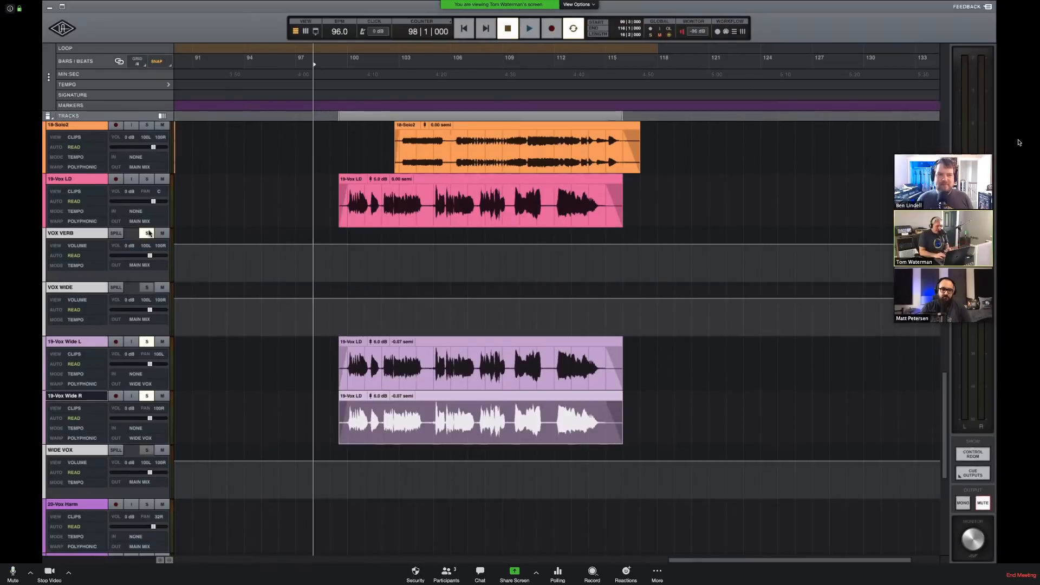
right_click(148, 235)
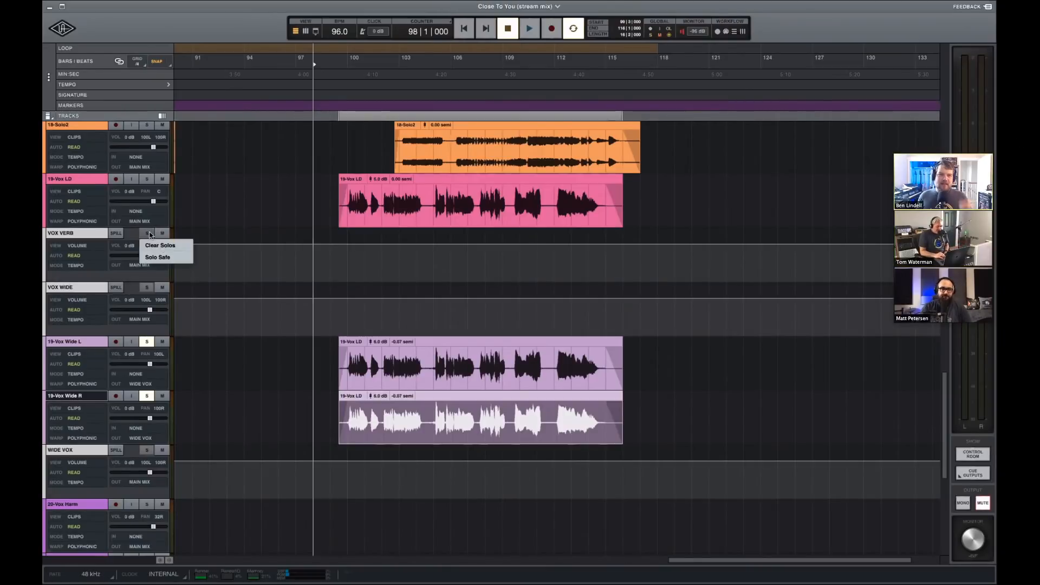
left_click(158, 257)
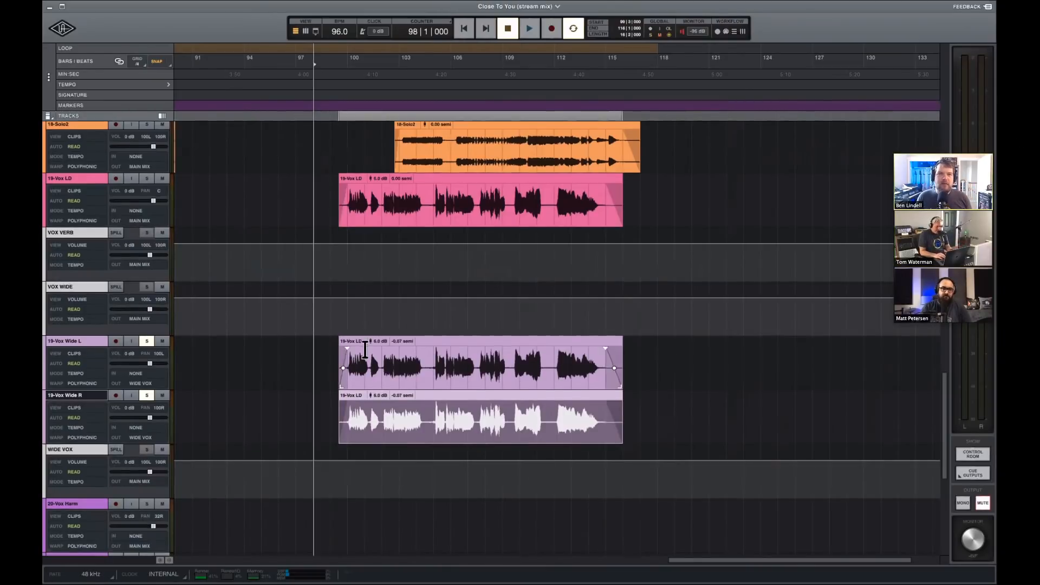
Place the playhead at bar 99 beat 3 and review the vocal channels' tape, inserts and sends in the mixer.
scroll(365, 350, "down", 2)
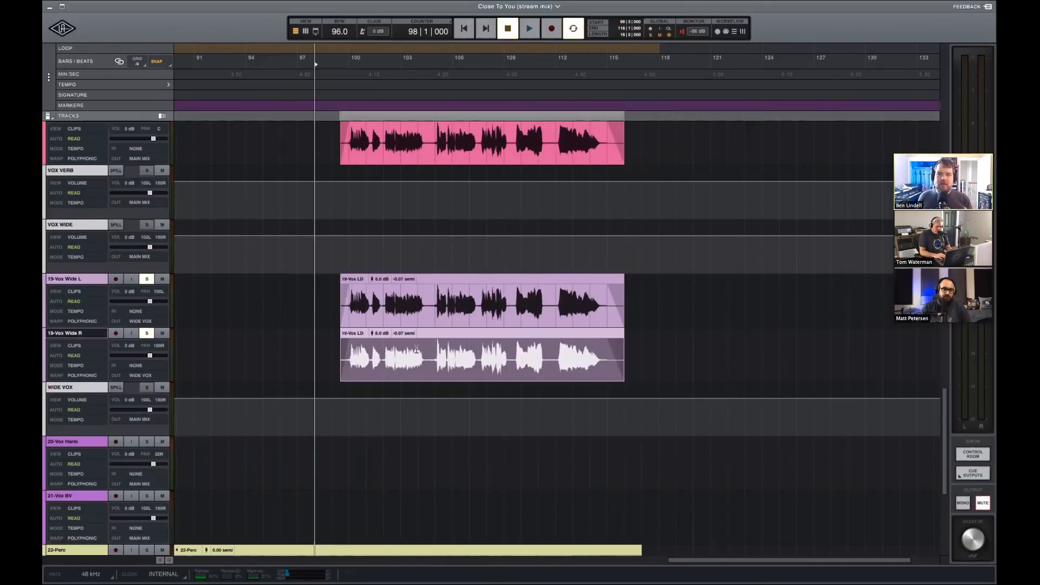
left_click(340, 71)
key("super+equal")
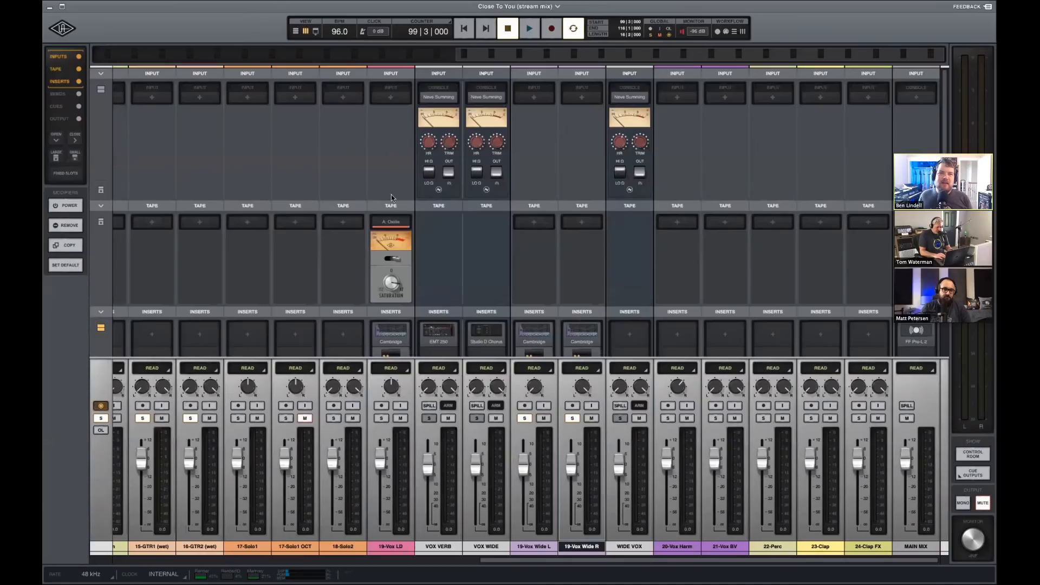
scroll(503, 242, "down", 3)
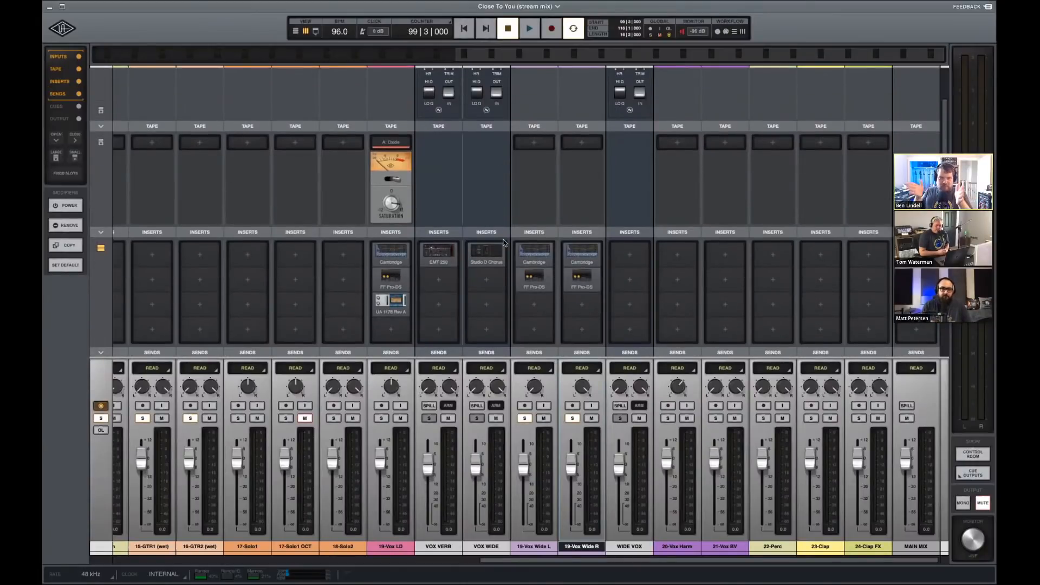
scroll(659, 368, "down", 1)
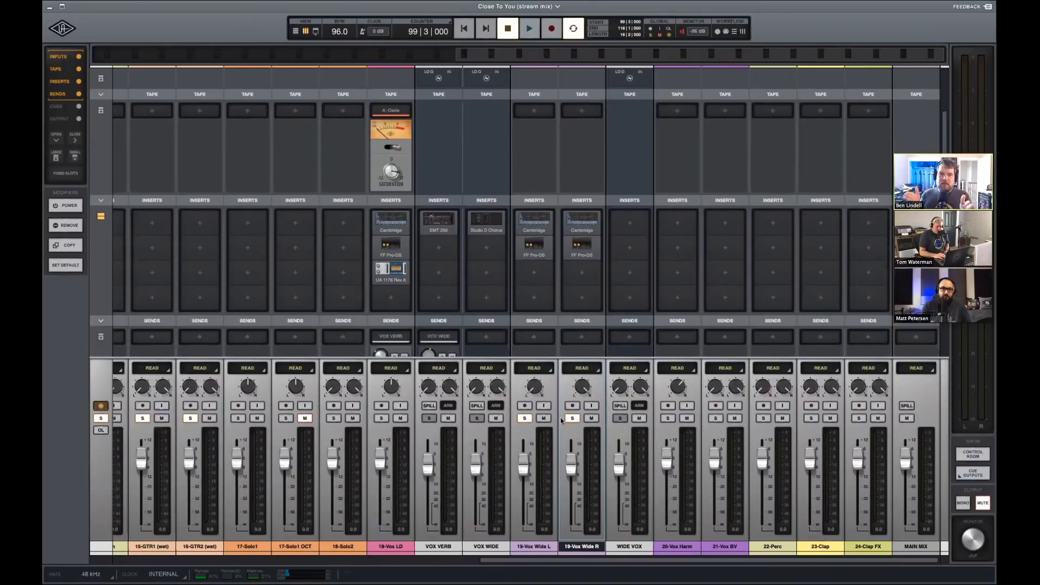
scroll(639, 212, "up", 2)
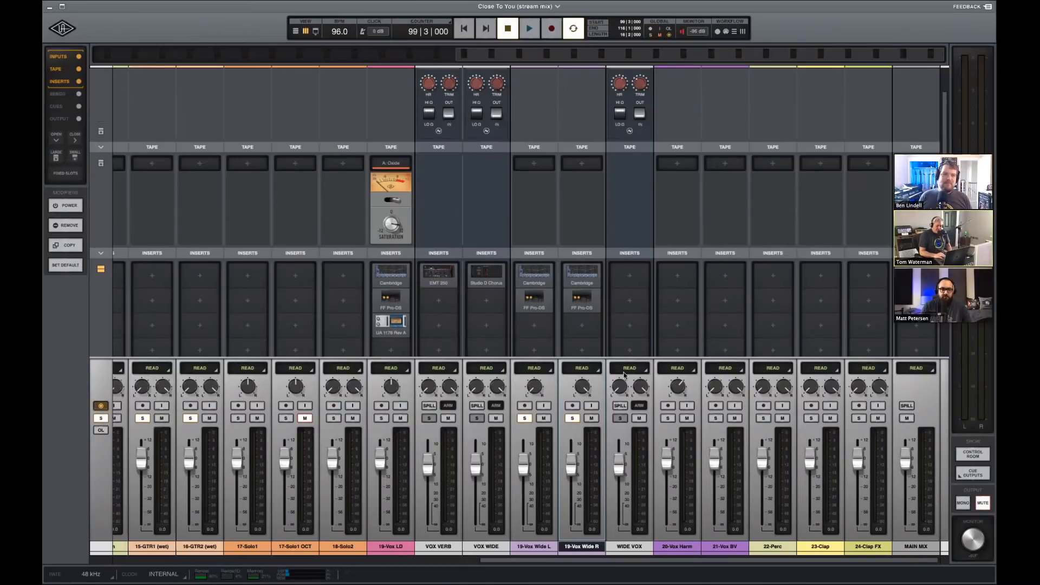
Play the soloed wide doubles from bar 99 beat 3 and lower the WIDE VOX fader slightly in the mixer.
key("ctrl+equal")
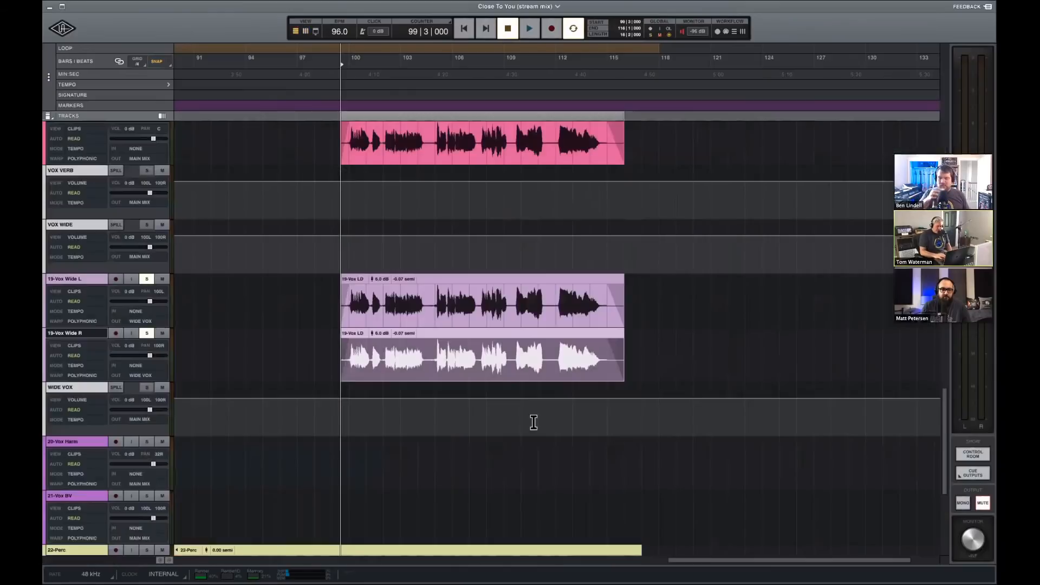
key("space")
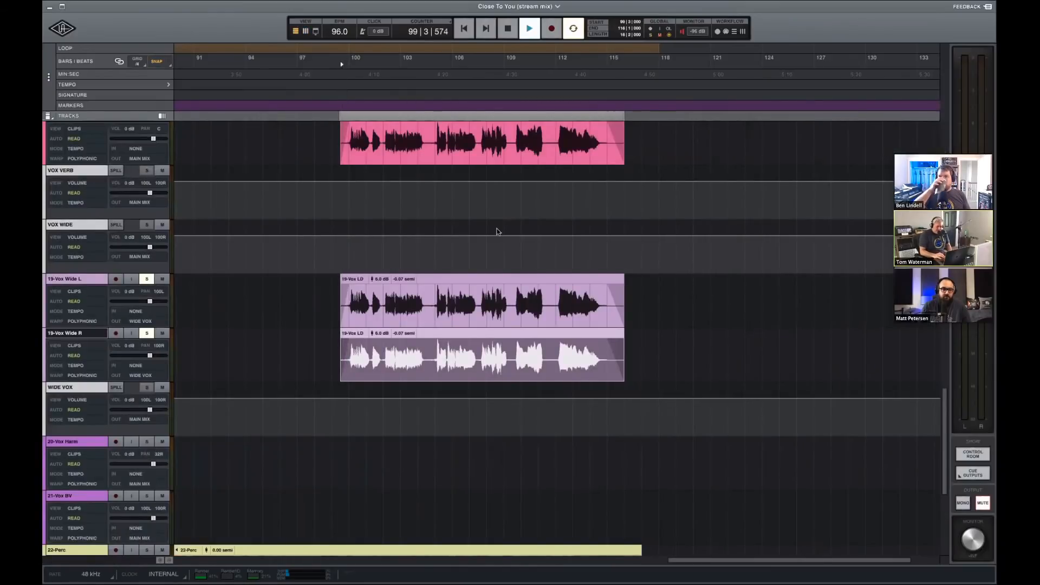
key("ctrl+equal")
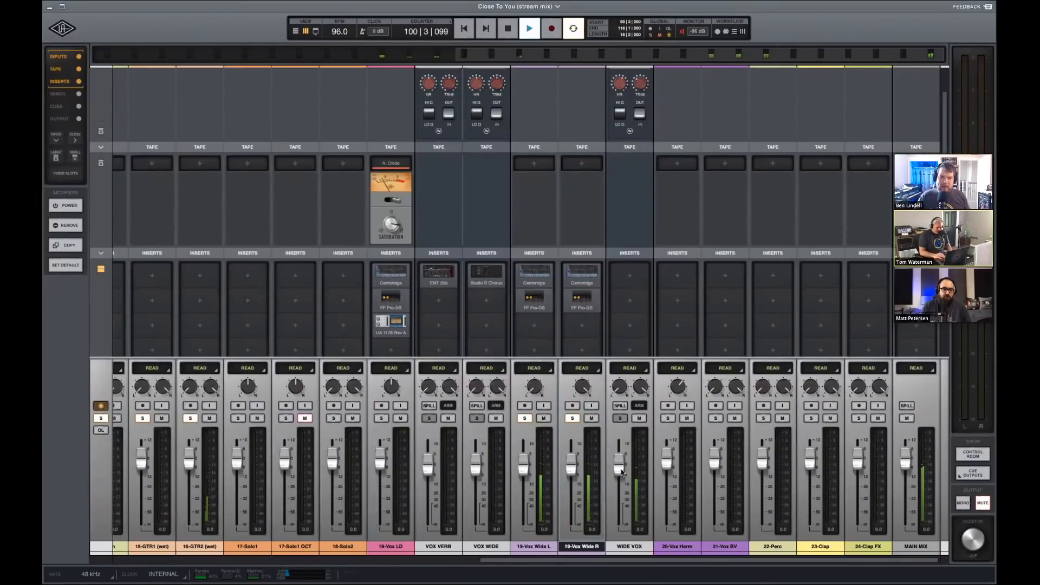
mouse_move(619, 474)
left_mouse_down()
mouse_move(622, 498)
mouse_move(621, 485)
left_mouse_up()
Unsolo 19-Vox Wide L and 19-Vox Wide R, restart playback, and solo the 19-Vox LD channel.
left_click(525, 418)
left_click(573, 418)
key("space")
key("space")
left_click(382, 419)
Solo both wide doubles against the lead vocal, lower the WIDE VOX fader to about -14 dB, and stop playback.
left_click(525, 417)
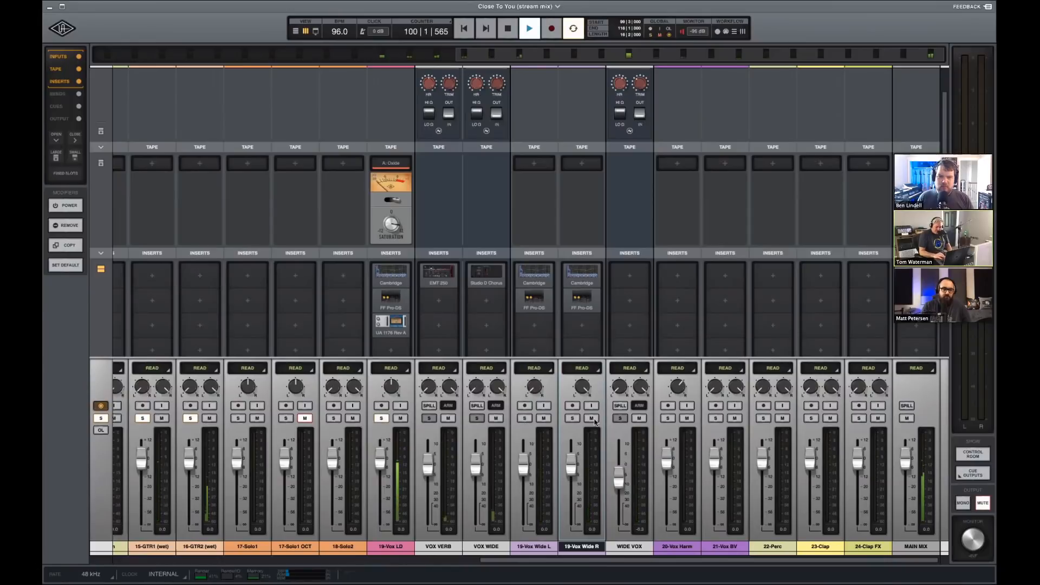
left_click(573, 418)
left_click_drag(624, 480, 624, 497)
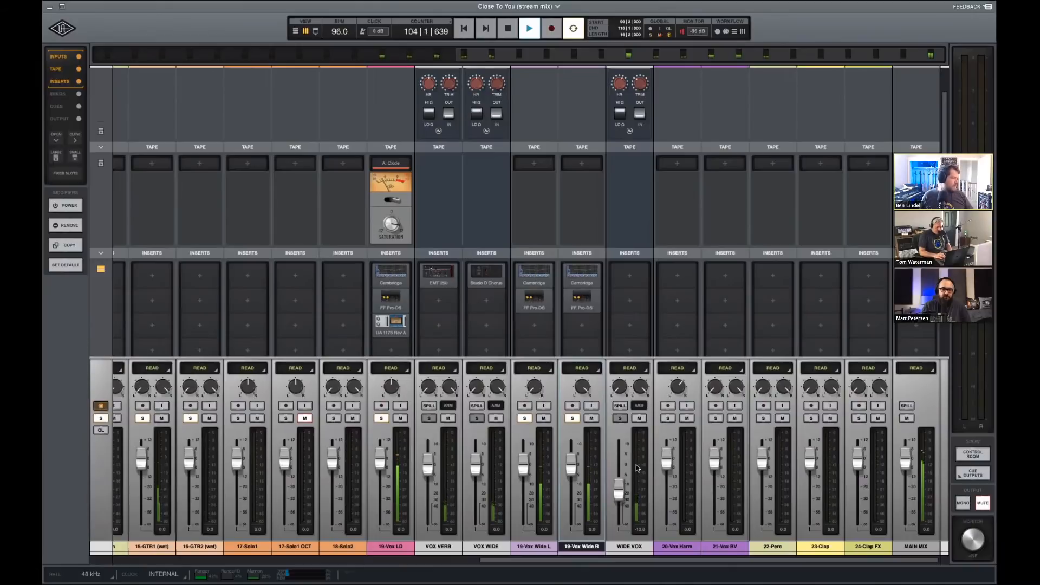
key("space")
Insert the Teletronix LA-2A Gray compressor in the first insert slot of the WIDE VOX bus.
left_click(623, 273)
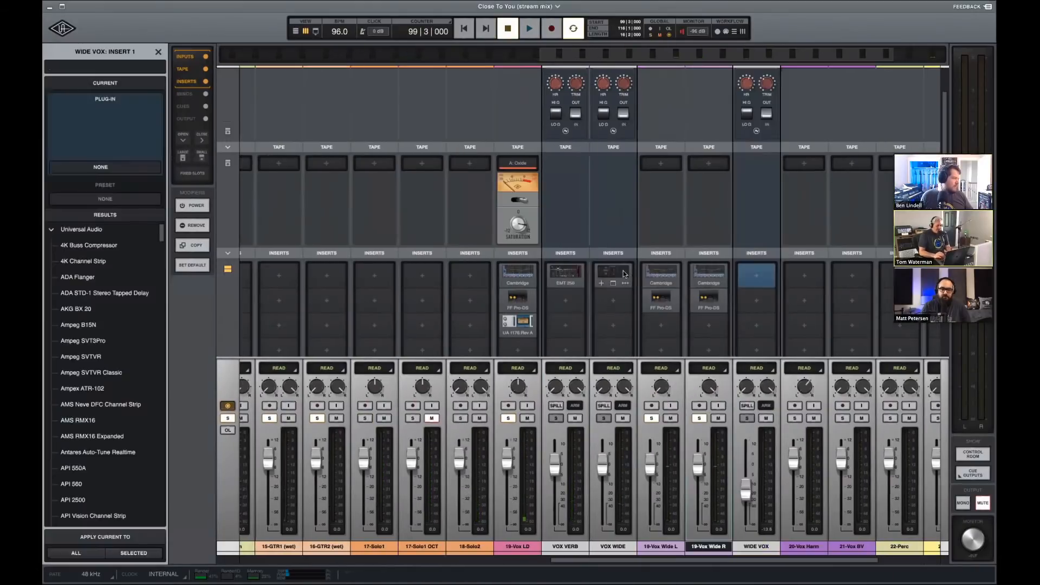
type("la")
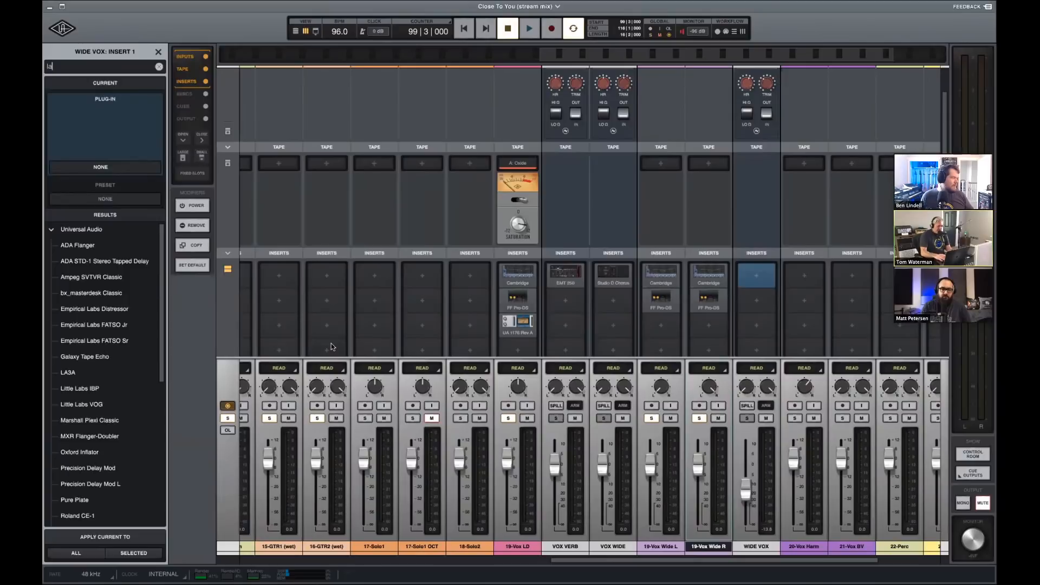
type("-2")
key("Down")
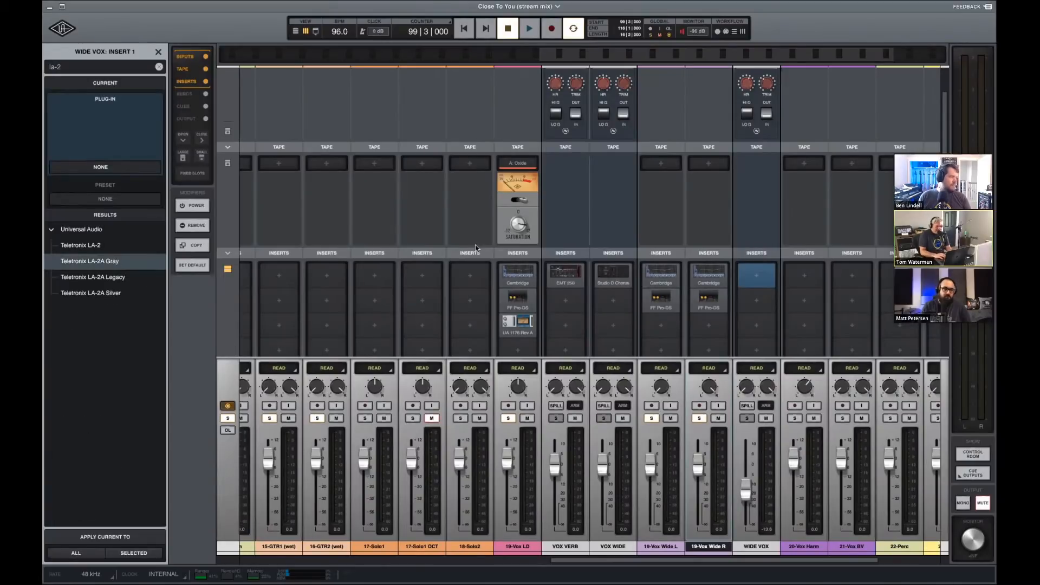
key("Return")
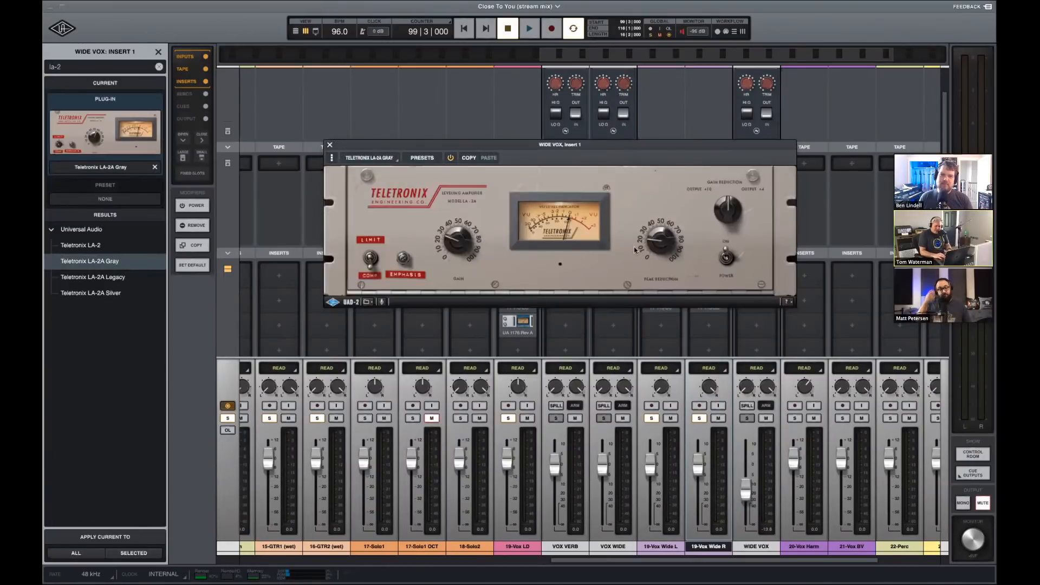
Audition the lead and wide doubles with the LA-2A Gray inserted, and close the plug-in window.
key("space")
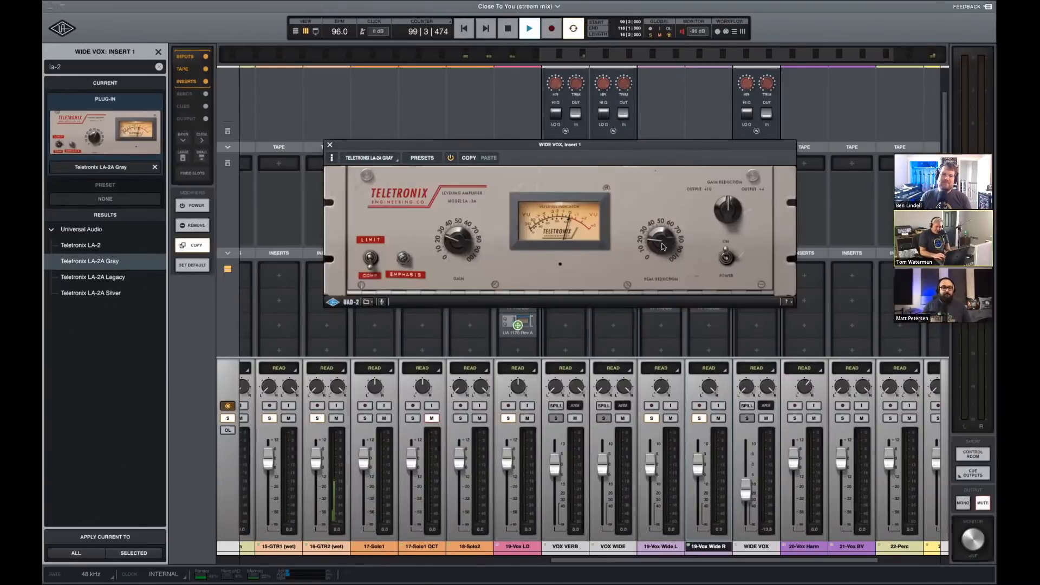
left_click(329, 145)
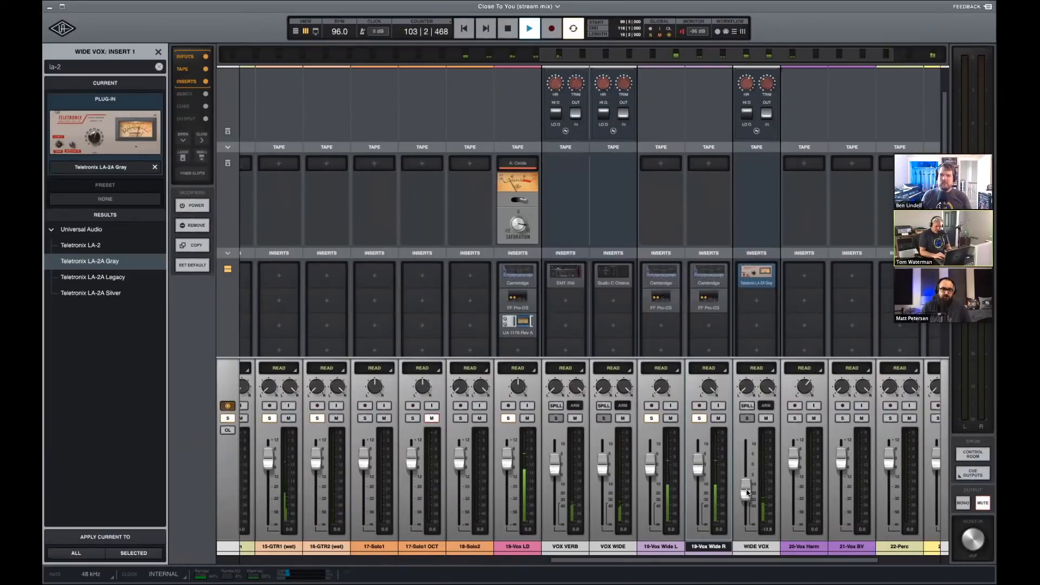
key("space")
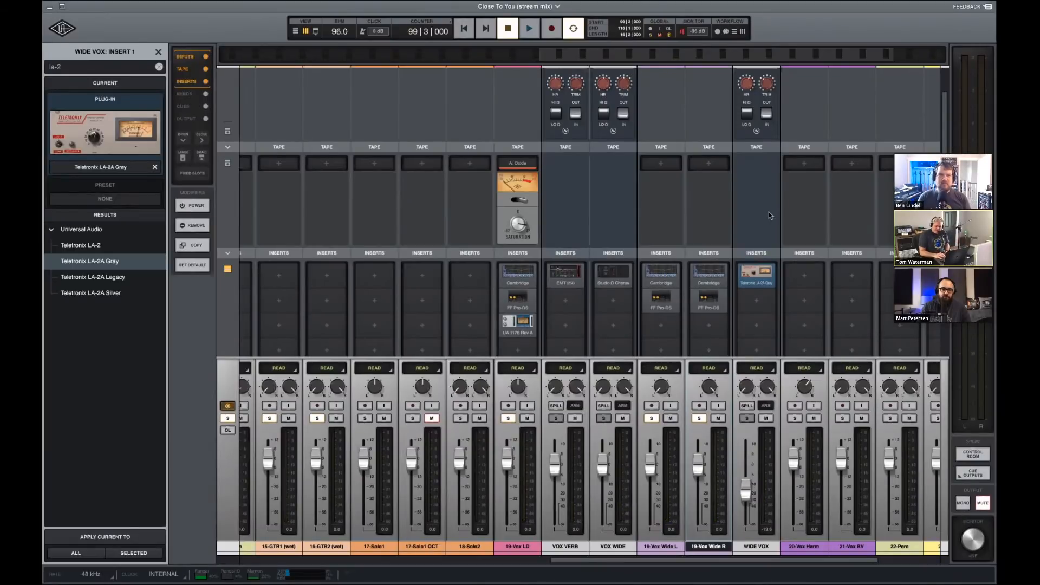
Select the channels from VOX VERB through WIDE VOX and audition the vocals while checking the buses' Neve Summing inputs.
scroll(771, 215, "up", 1)
scroll(771, 215, "up", 3)
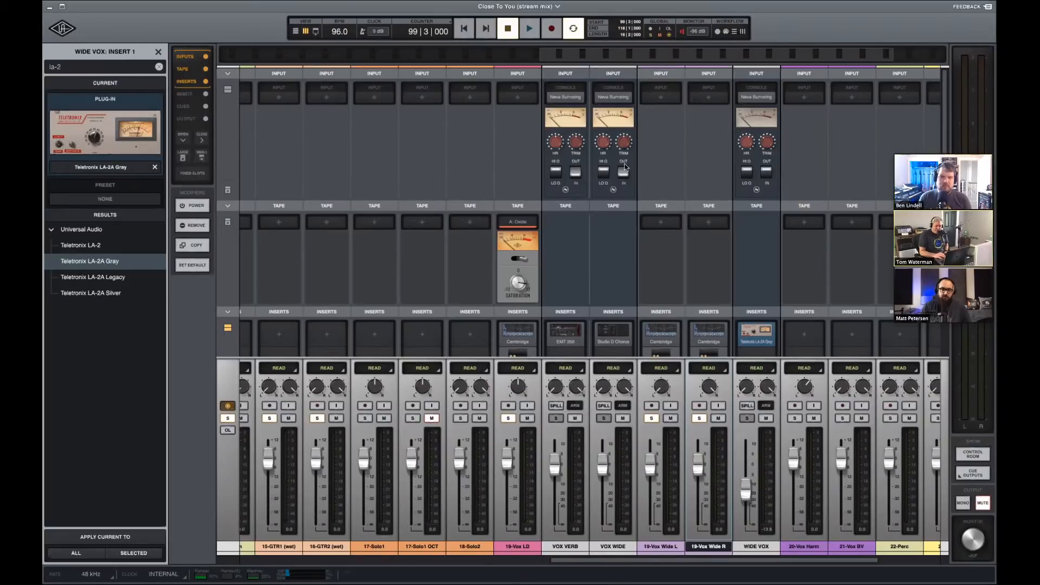
left_click(579, 547)
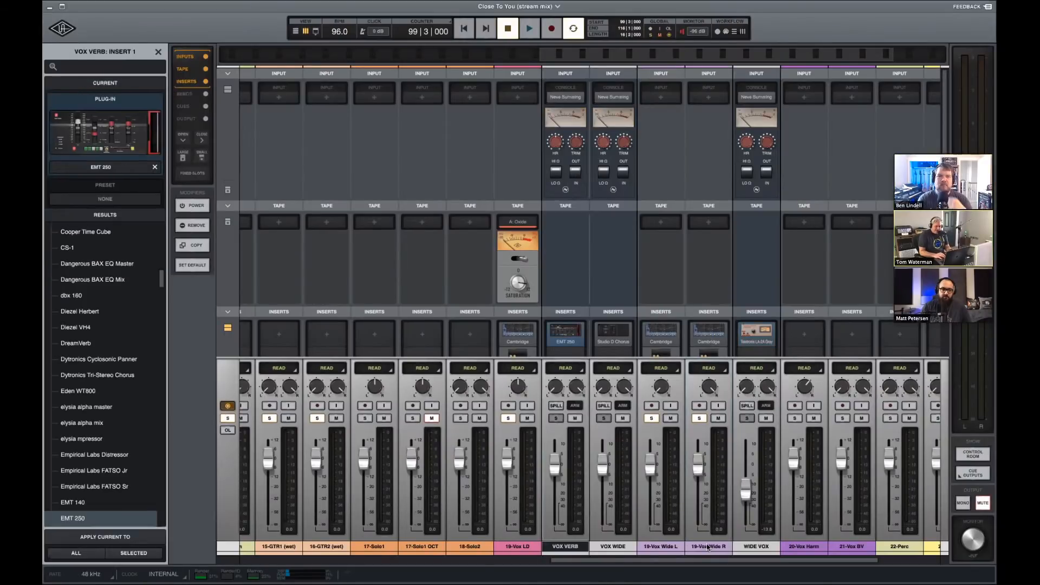
left_click(757, 549, "shift")
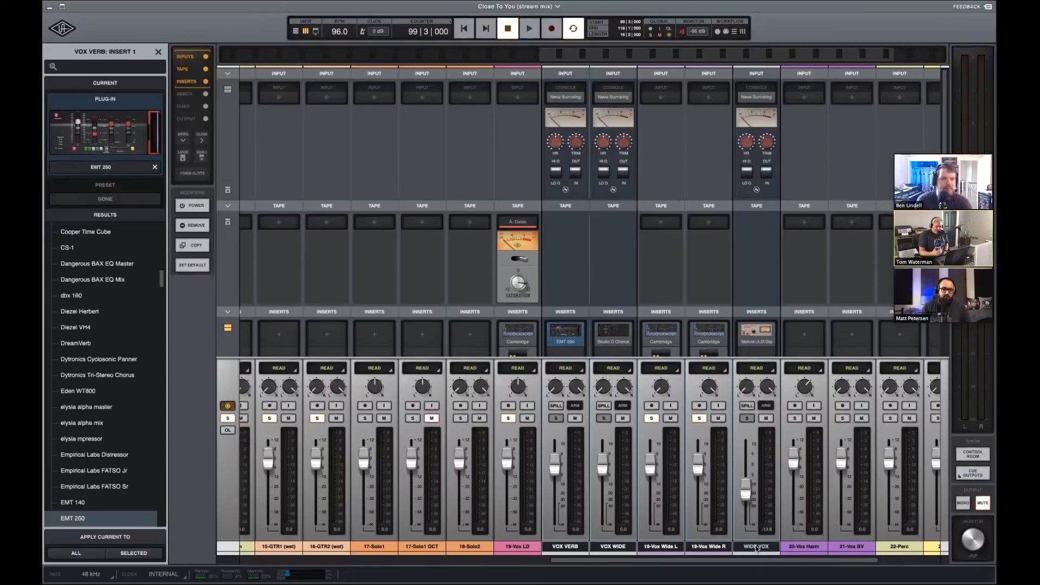
key("space")
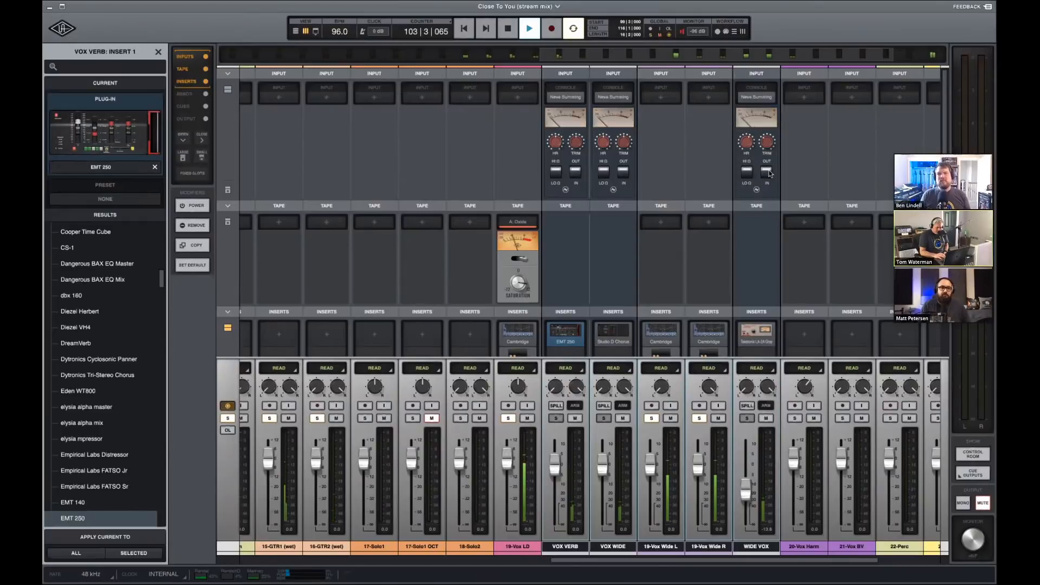
key("space")
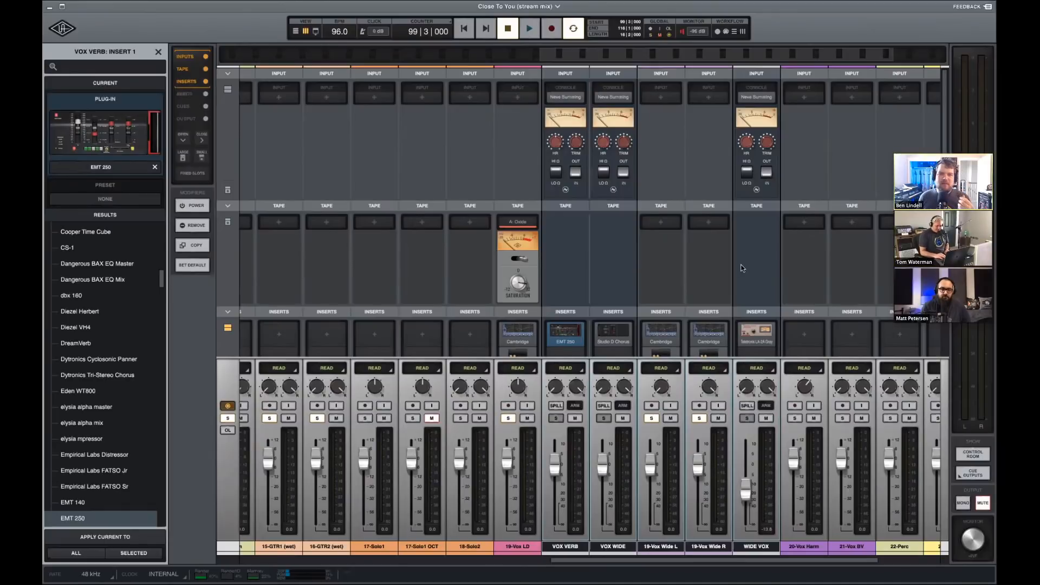
Select the 20-Vox Harm channel, locate its clips in the timeline, and place the playhead at bar 18 beat 1.
scroll(742, 267, "down", 5)
scroll(730, 544, "right", 2)
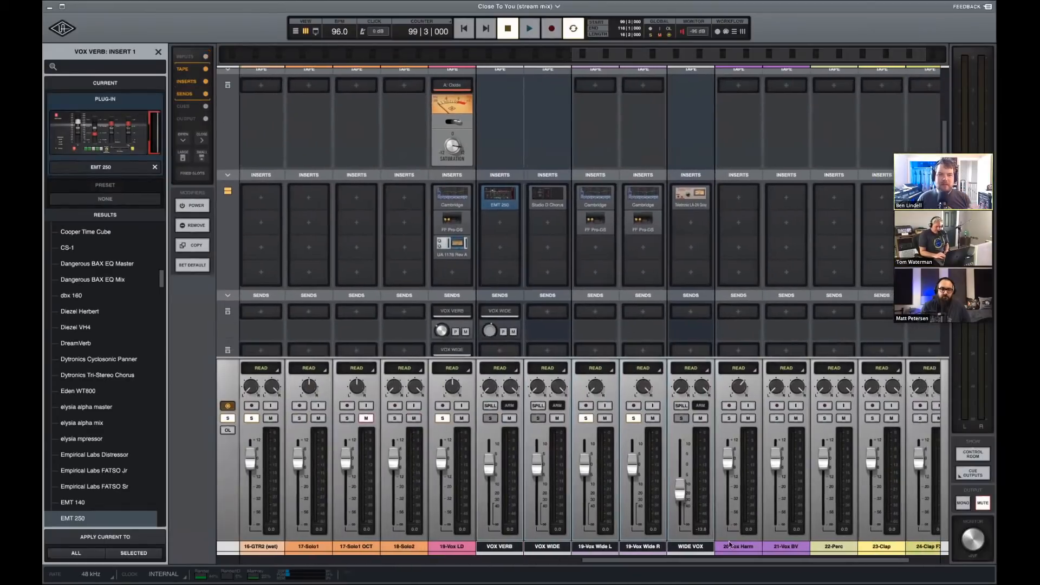
left_click(730, 545)
key("super+equal")
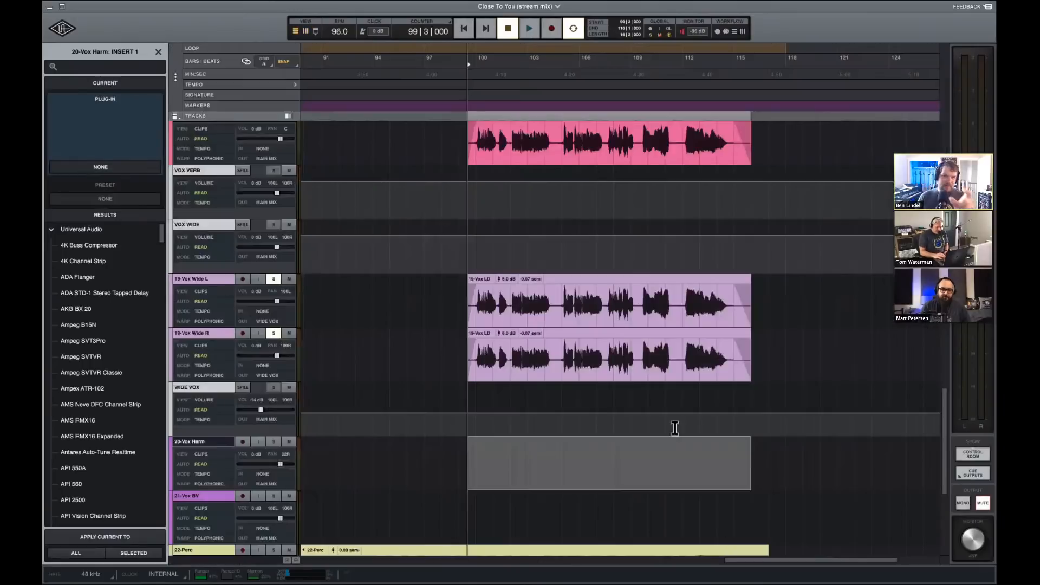
left_click(676, 446)
scroll(606, 449, "down", 1)
key("r")
key("r")
key("t")
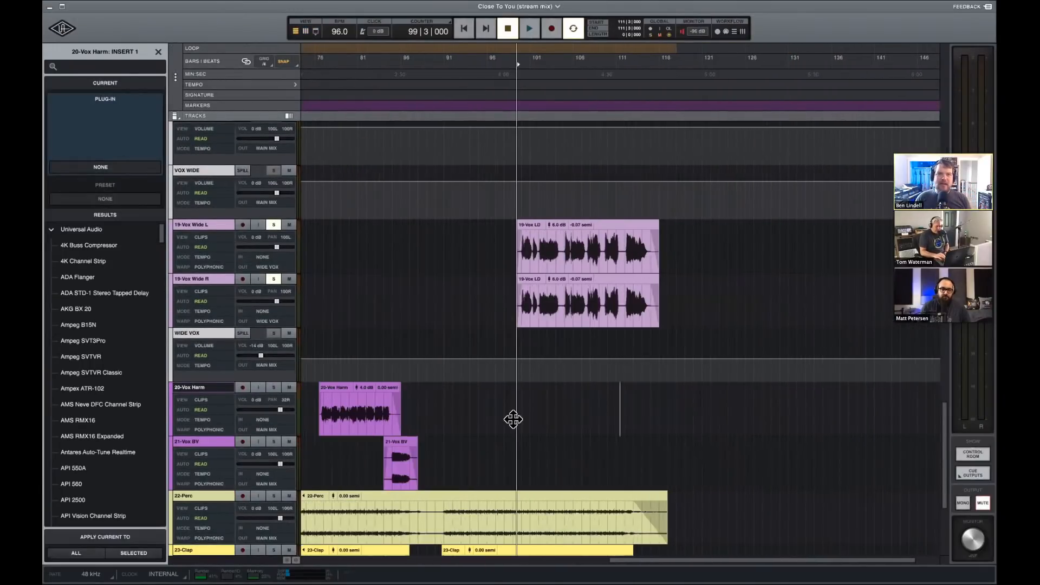
scroll(513, 419, "left", 15)
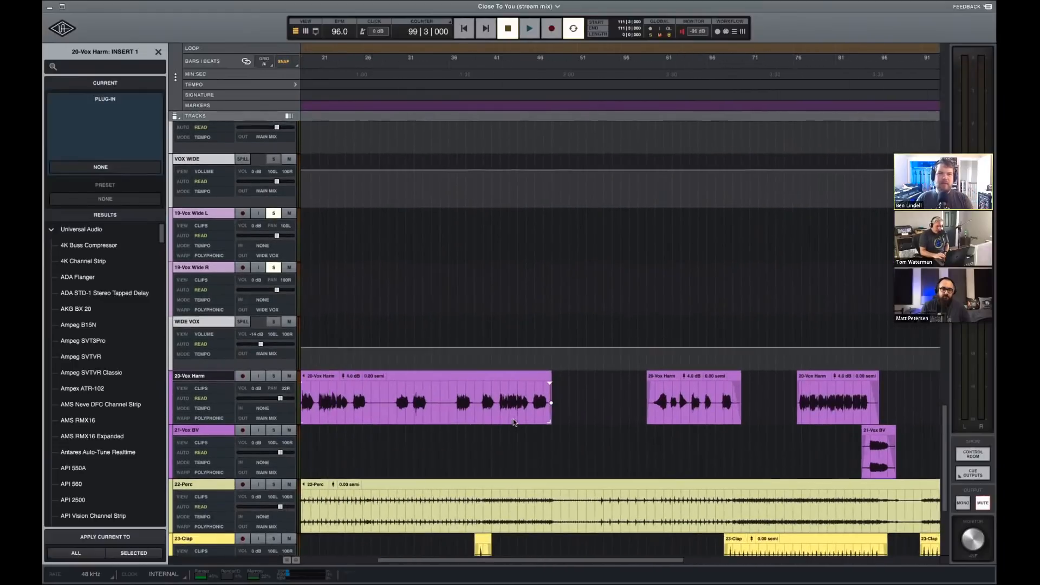
key("r")
left_click(376, 66)
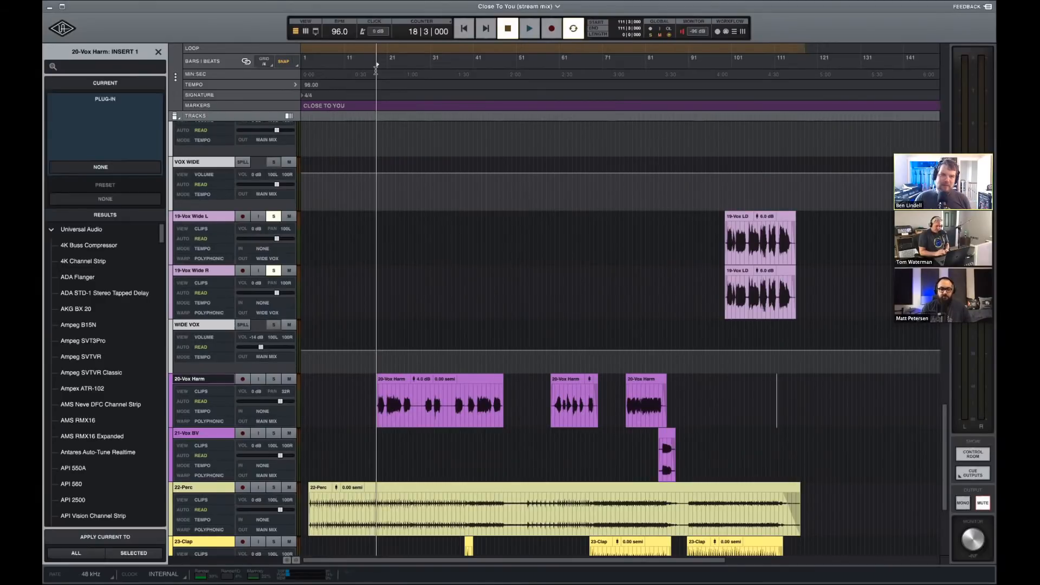
left_click(374, 63)
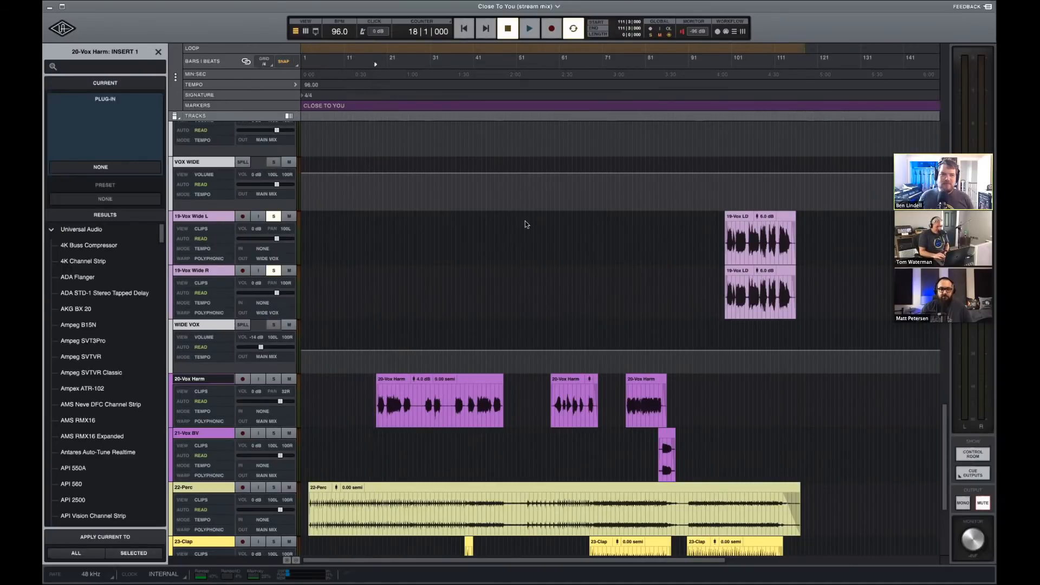
Solo the 20-Vox Harm and 21-Vox BV channels and copy the lead vocal's Cambridge EQ to 20-Vox Harm's first insert.
key("super+equal")
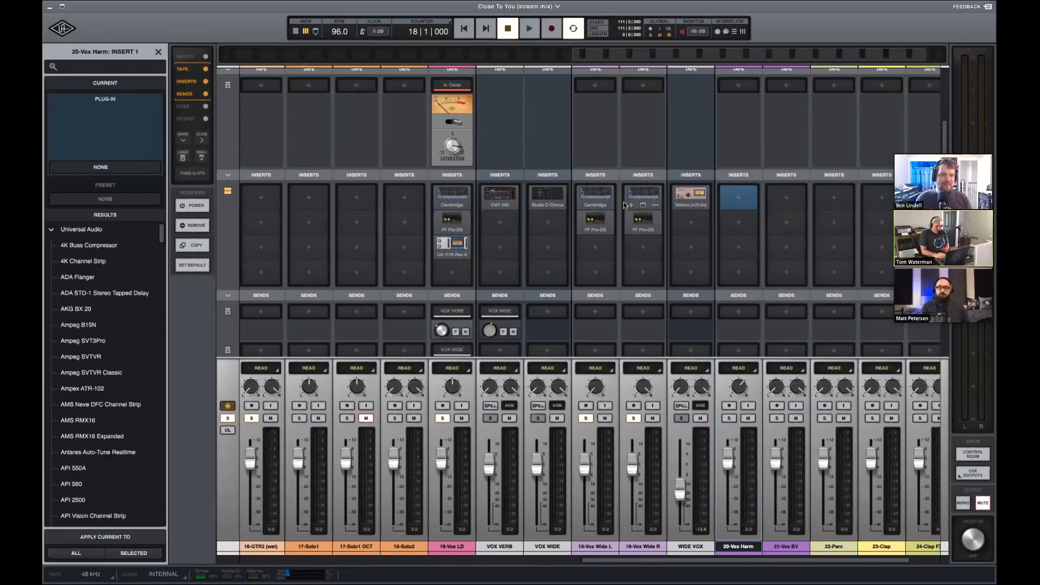
scroll(639, 271, "right", 3)
scroll(638, 272, "up", 1)
left_click(671, 420)
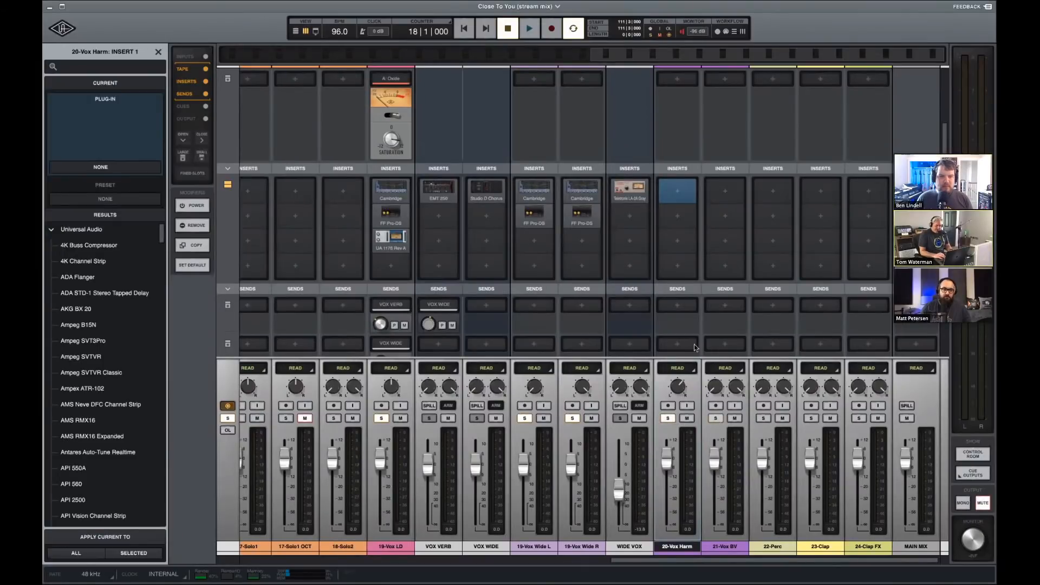
left_click_drag(390, 186, 678, 189)
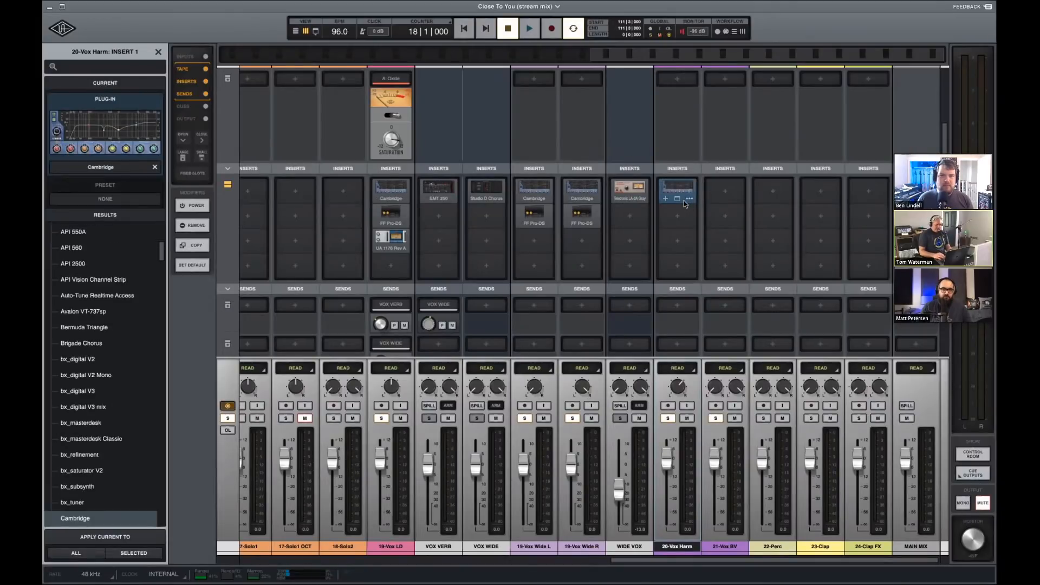
Start playback from bar 18 and assign the first send of 20-Vox Harm to the VOX VERB bus.
key("super+equal")
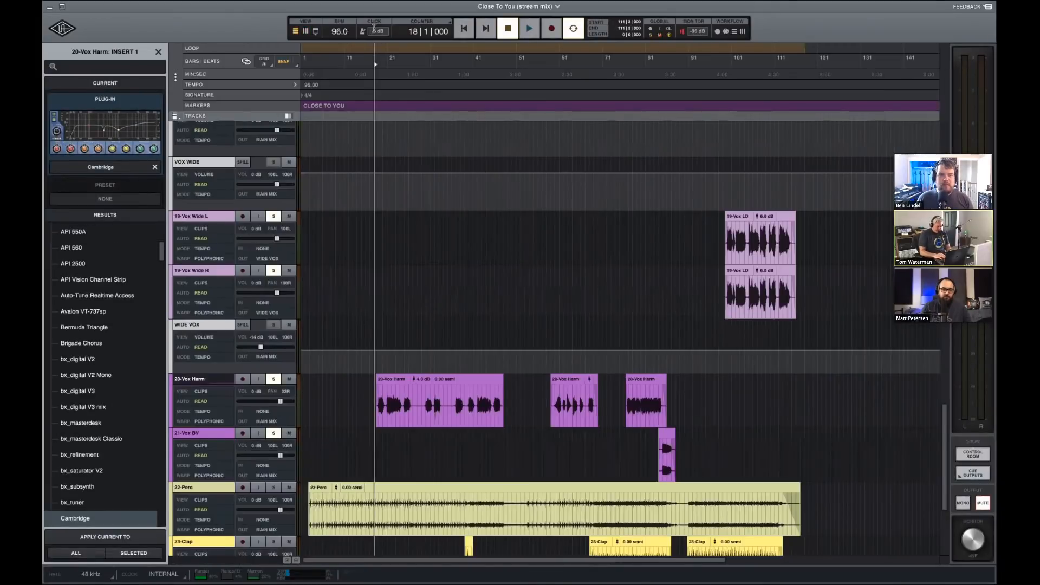
key("space")
key("super+equal")
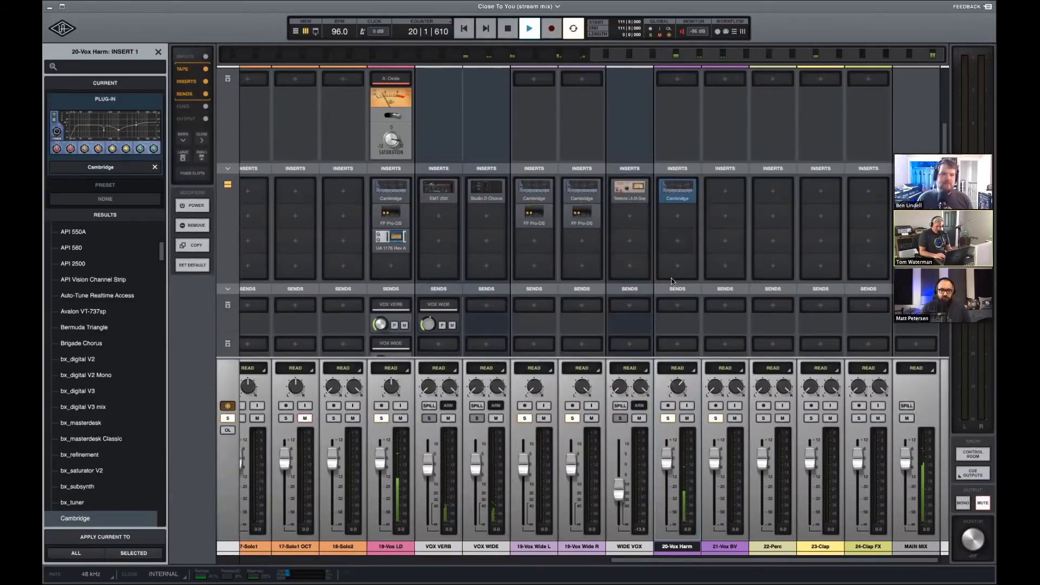
left_click(674, 308)
left_click(74, 197)
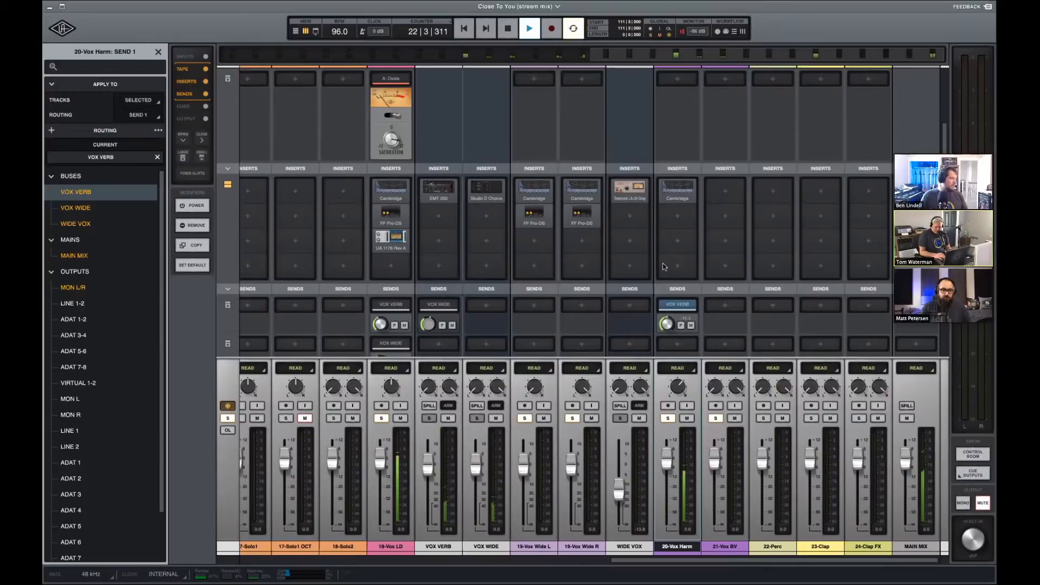
Assign the second send of 20-Vox Harm to the VOX WIDE bus, adjust its send level, and stop playback.
left_click(680, 346)
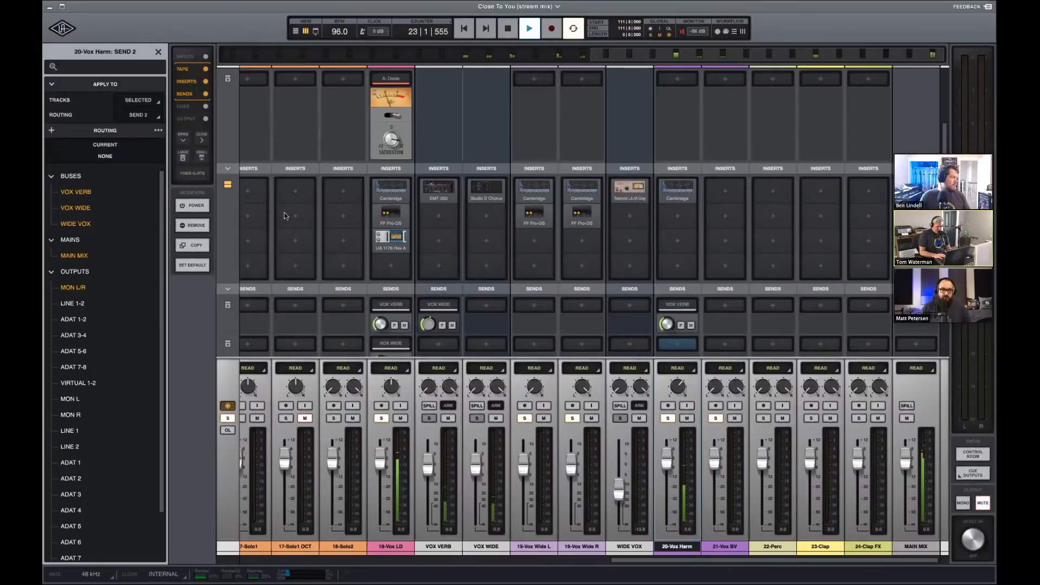
left_click(85, 208)
scroll(651, 304, "down", 1)
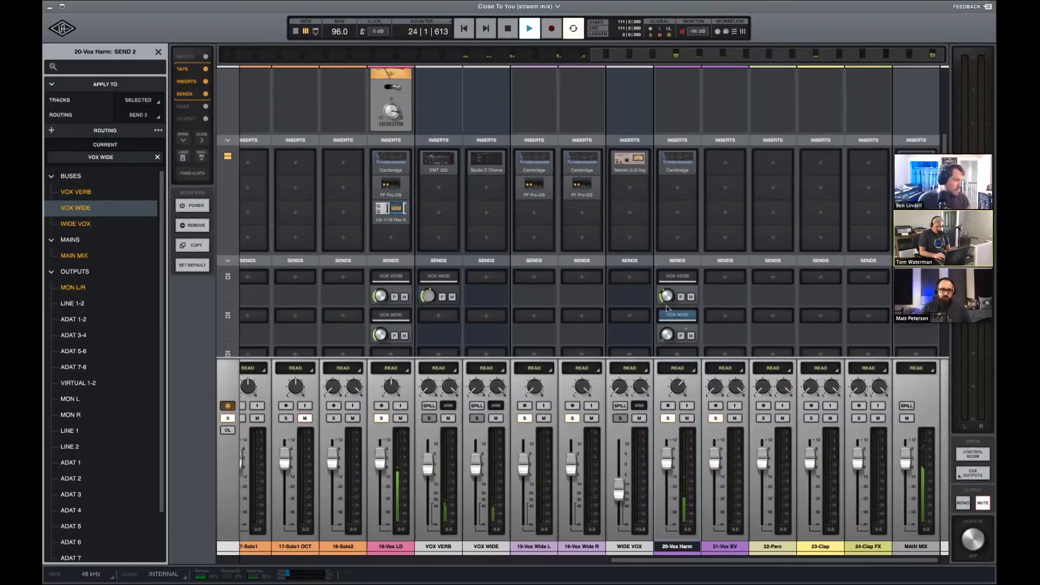
left_click_drag(669, 336, 670, 330)
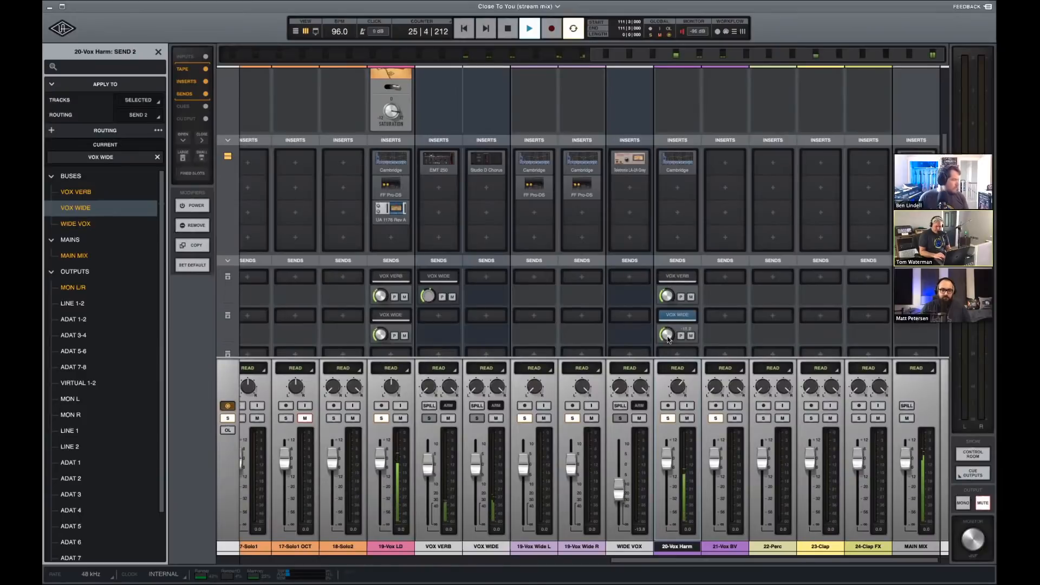
key("space")
Assign tape machine A, Oxide, to the 20-Vox Harm channel.
left_click(683, 188)
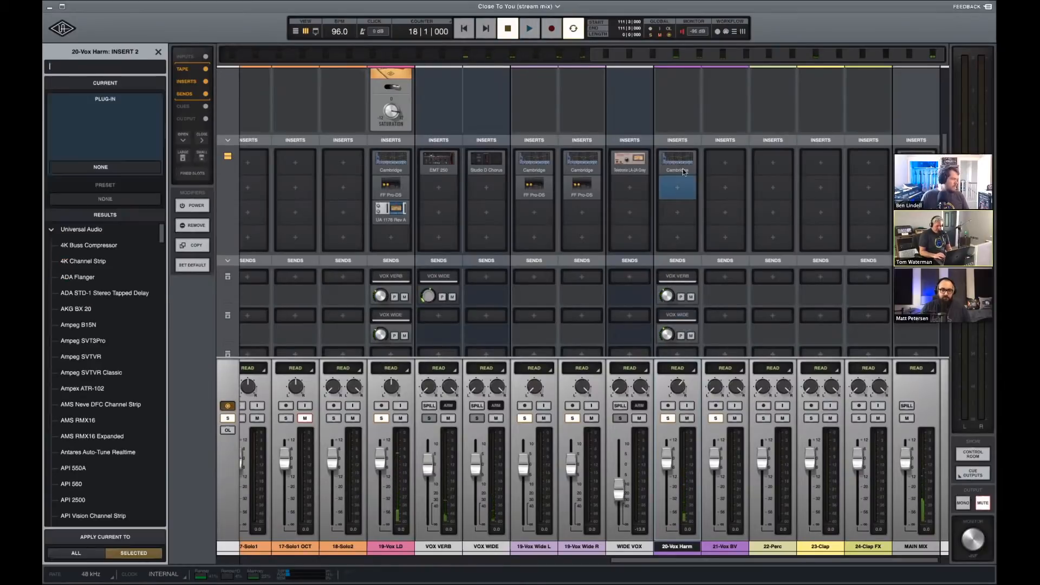
scroll(672, 109, "up", 2)
left_click(679, 96)
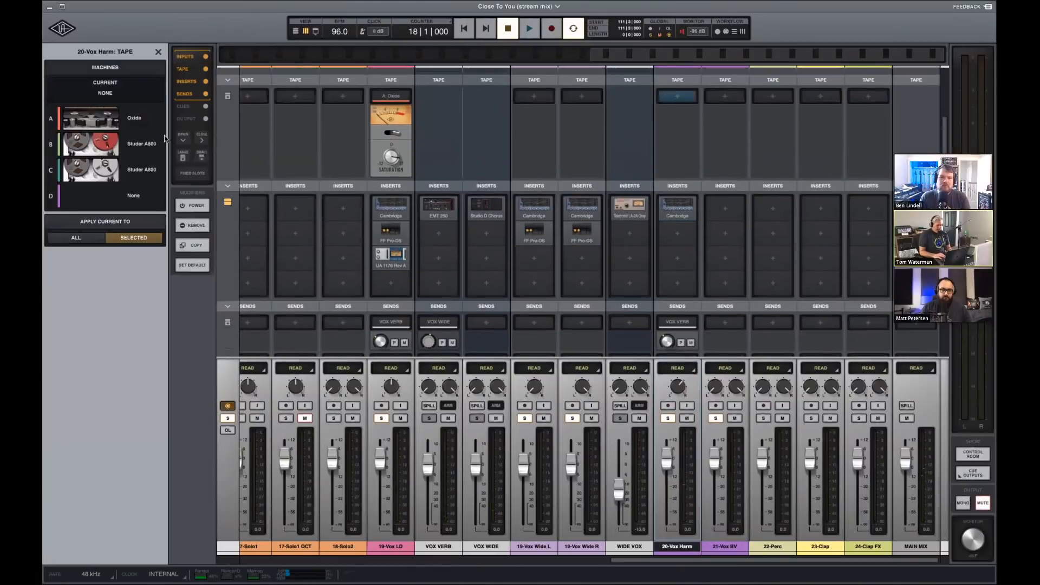
left_click(142, 120)
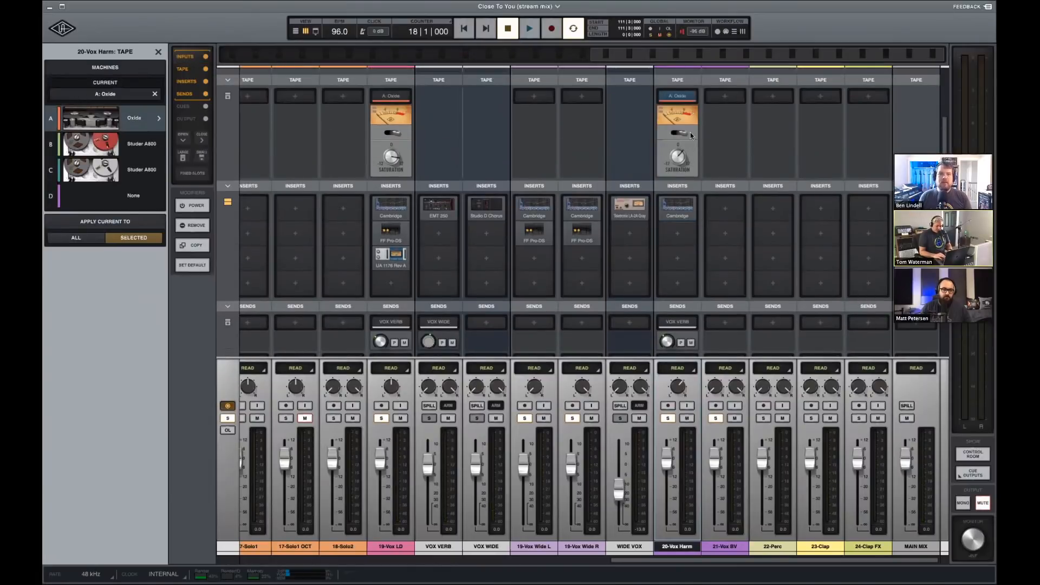
Add the Teletronix LA-2A Gray compressor to the second insert of 20-Vox Harm.
left_click(677, 238)
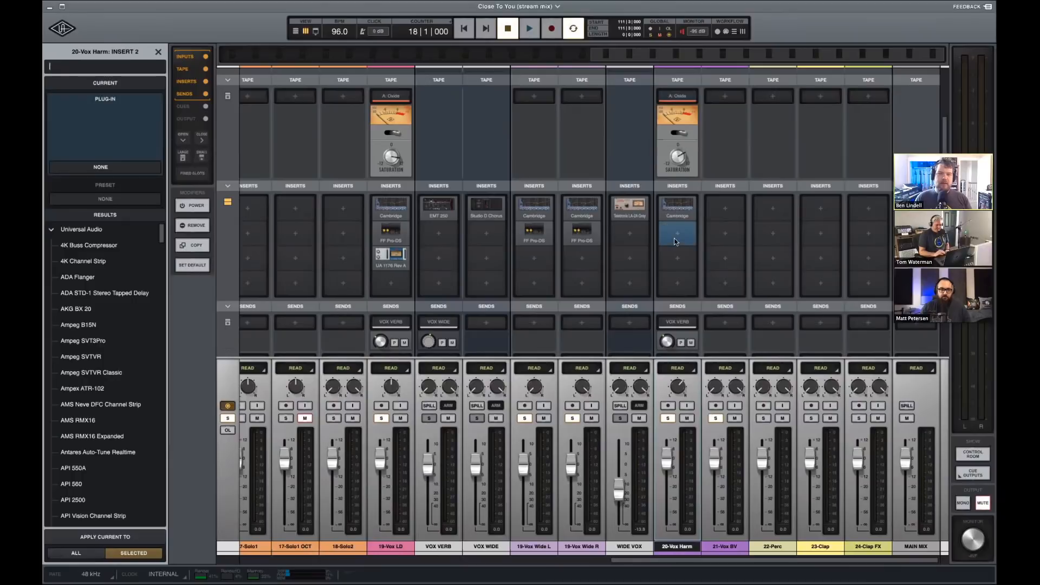
type("la-2")
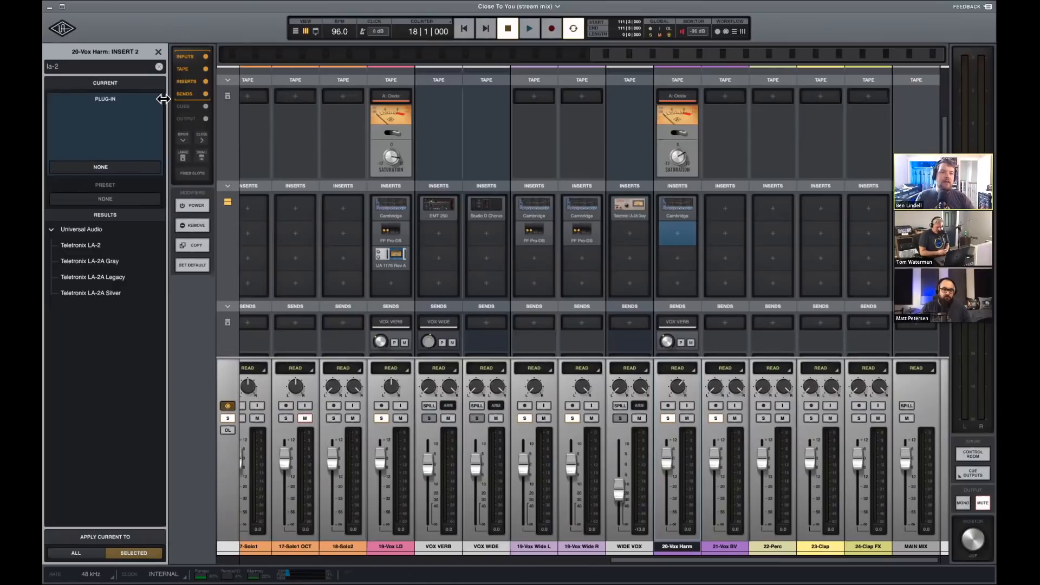
left_click(105, 261)
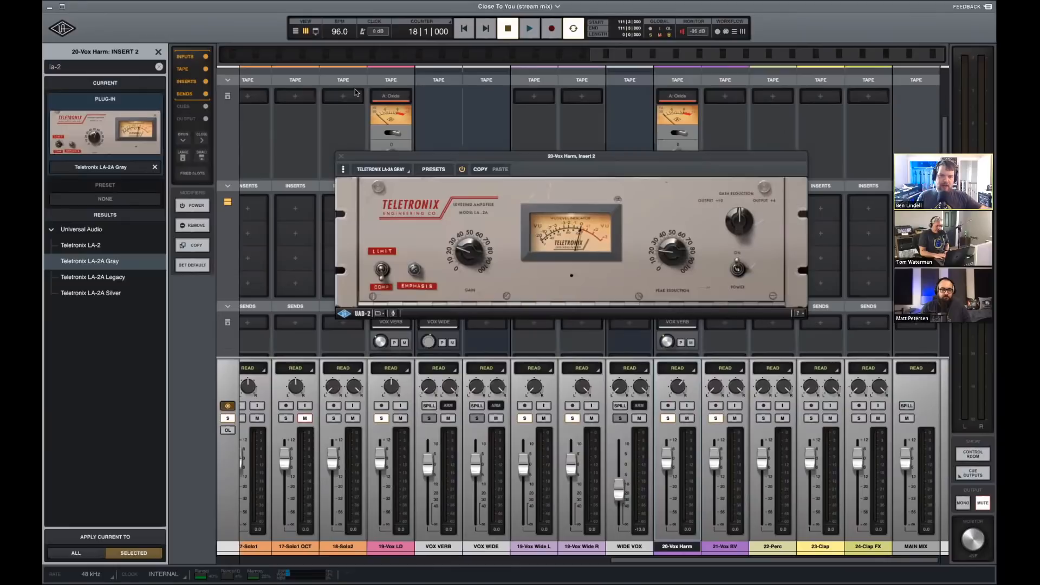
left_click_drag(437, 154, 281, 242)
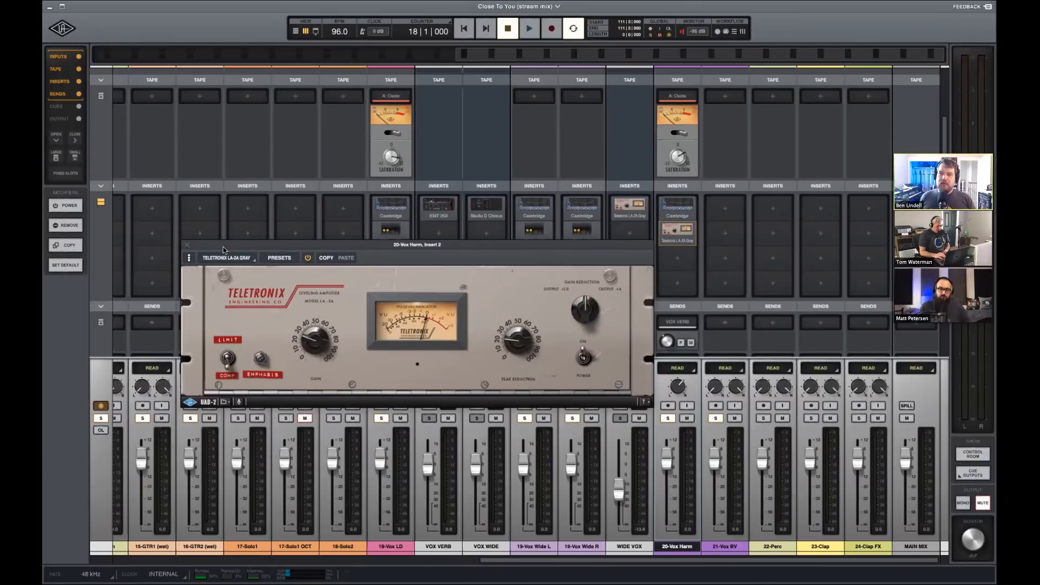
Copy the Cambridge EQ from 20-Vox Harm's first insert to the first insert of 21-Vox BV.
left_click(66, 246)
left_click_drag(232, 249, 224, 390)
left_click(677, 208)
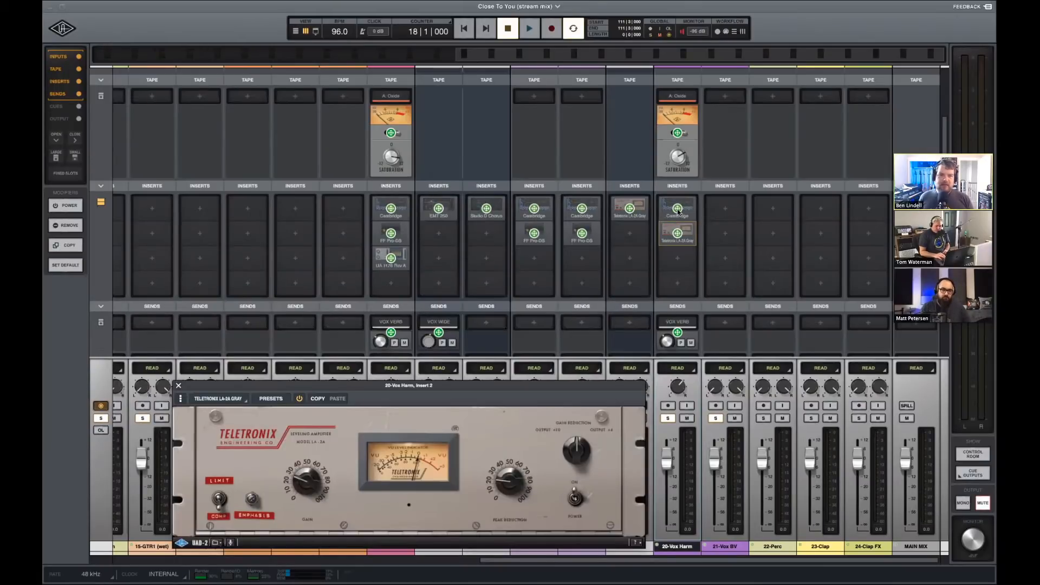
left_click(726, 210)
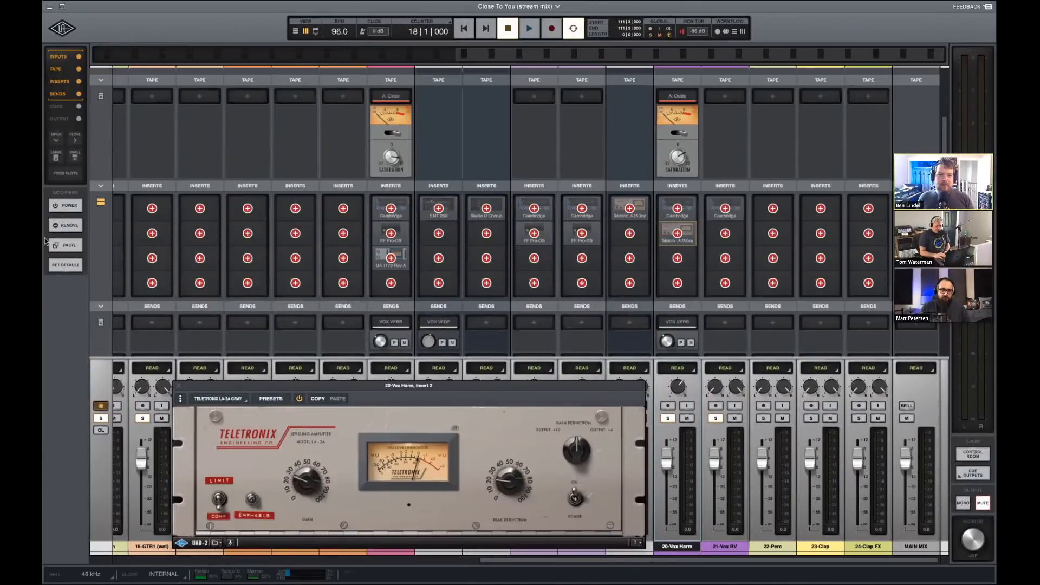
left_click(68, 246)
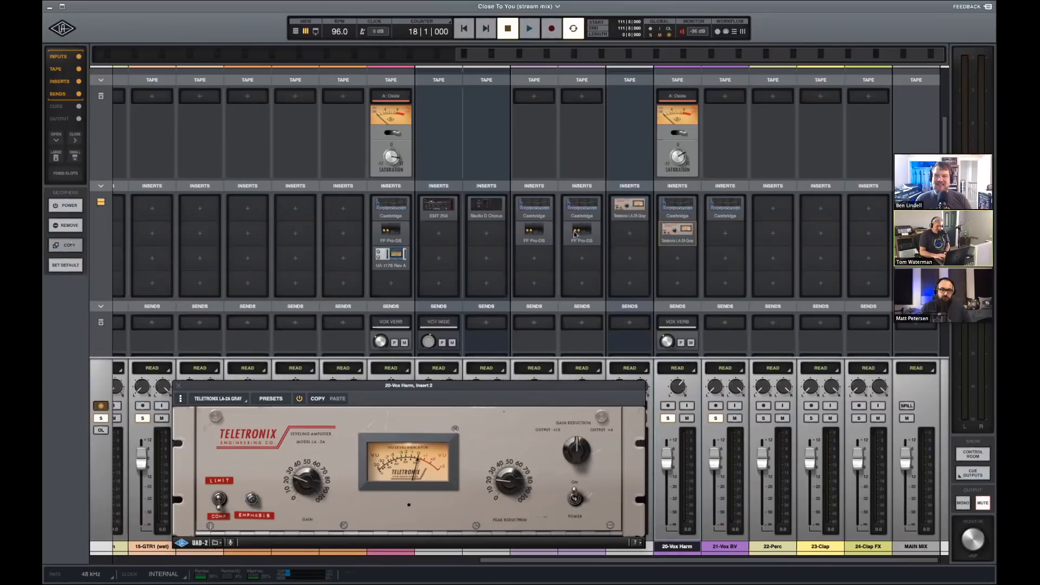
Try pasting the Cambridge EQ over 20-Vox Harm's second insert, and undo both this paste and the one on 21-Vox BV.
left_click(65, 245)
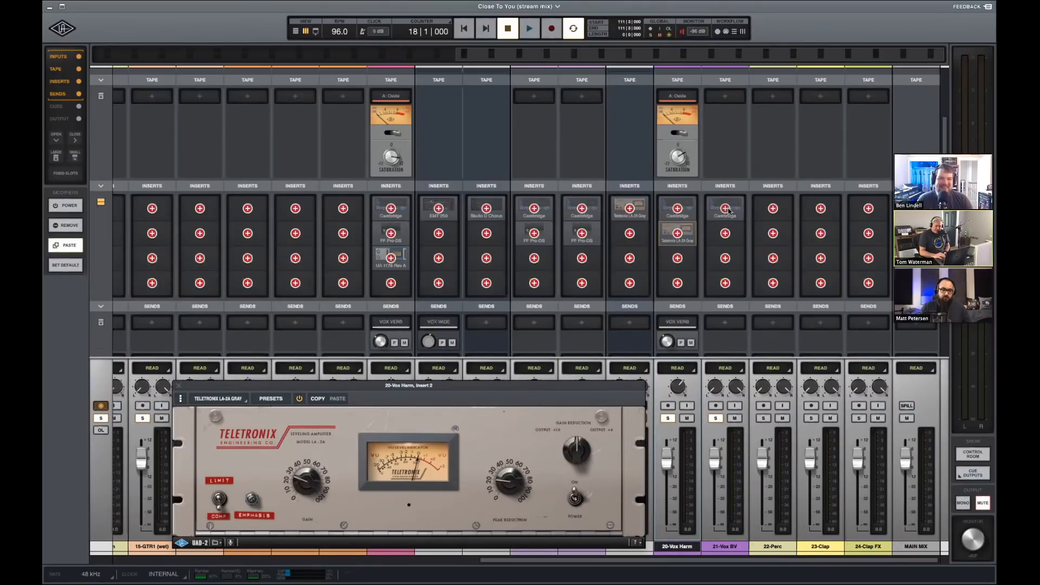
left_click(677, 237)
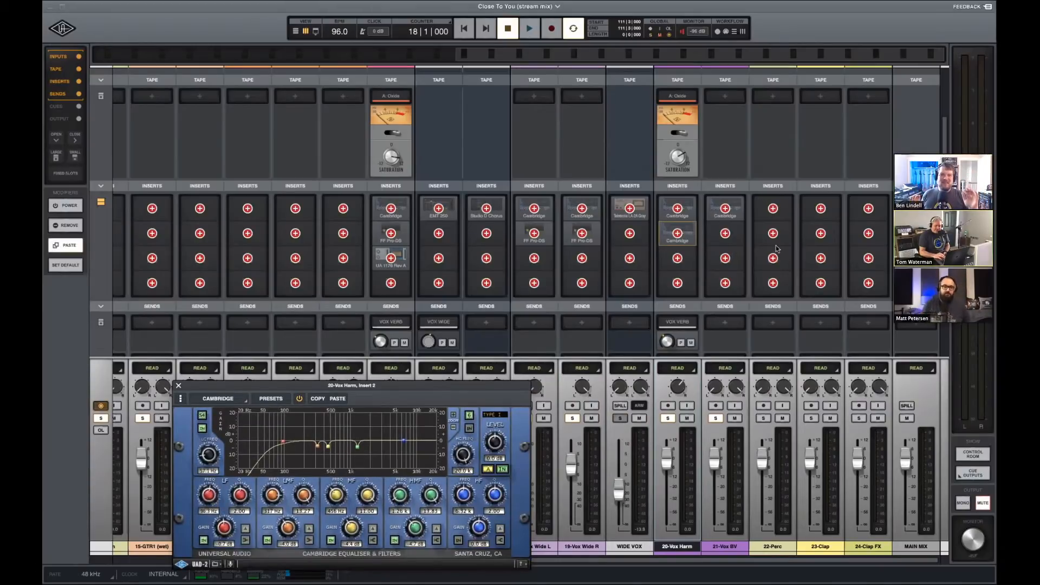
left_click(61, 246)
key("super+z")
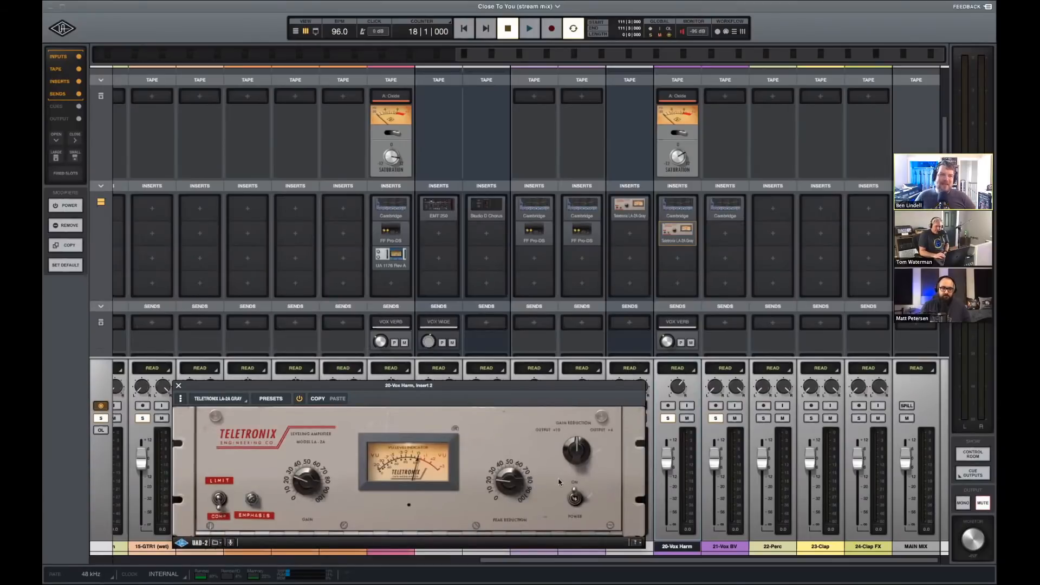
left_click_drag(535, 388, 557, 272)
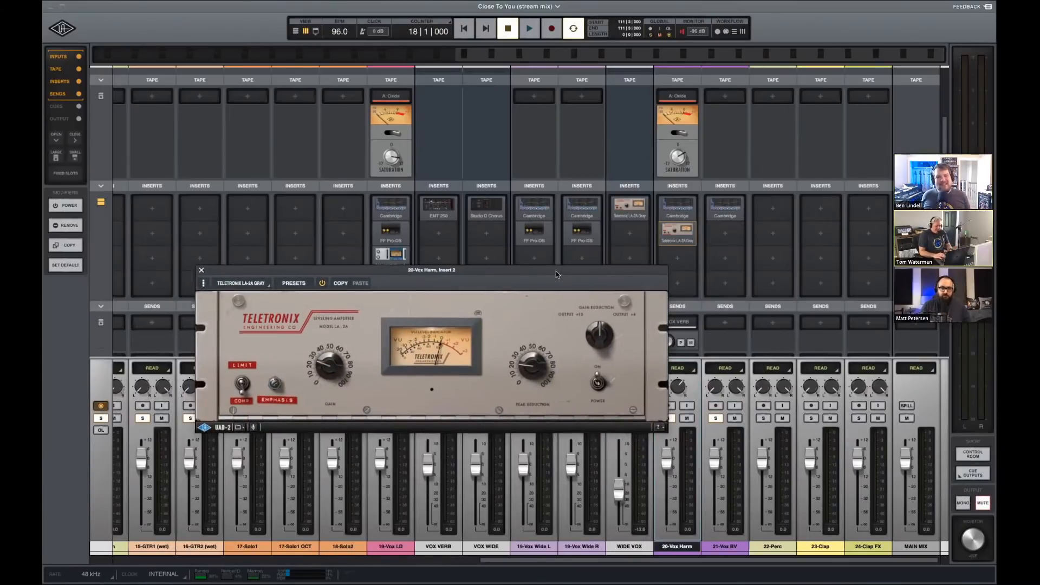
key("super+z")
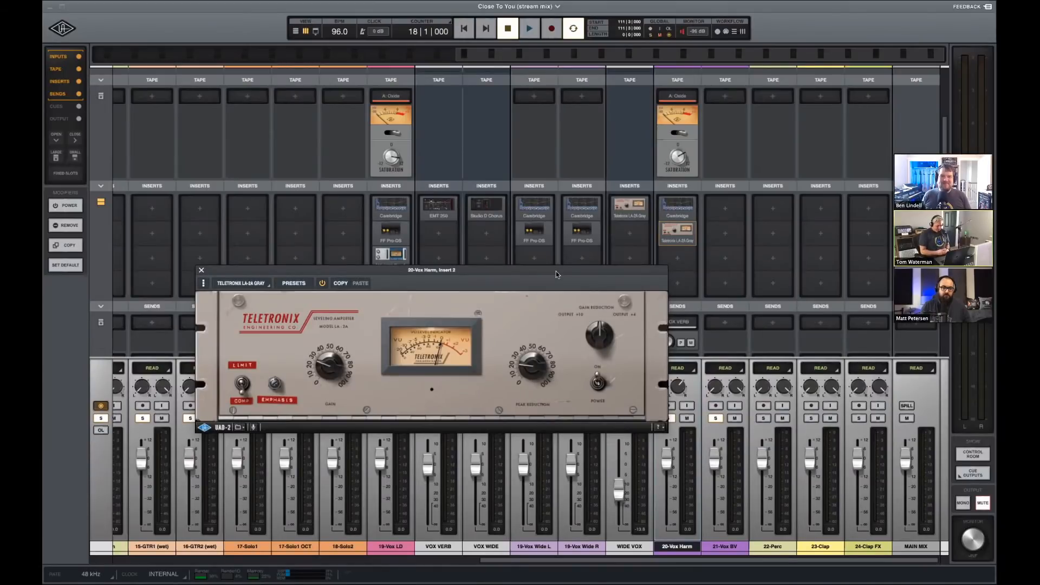
left_click_drag(556, 274, 514, 186)
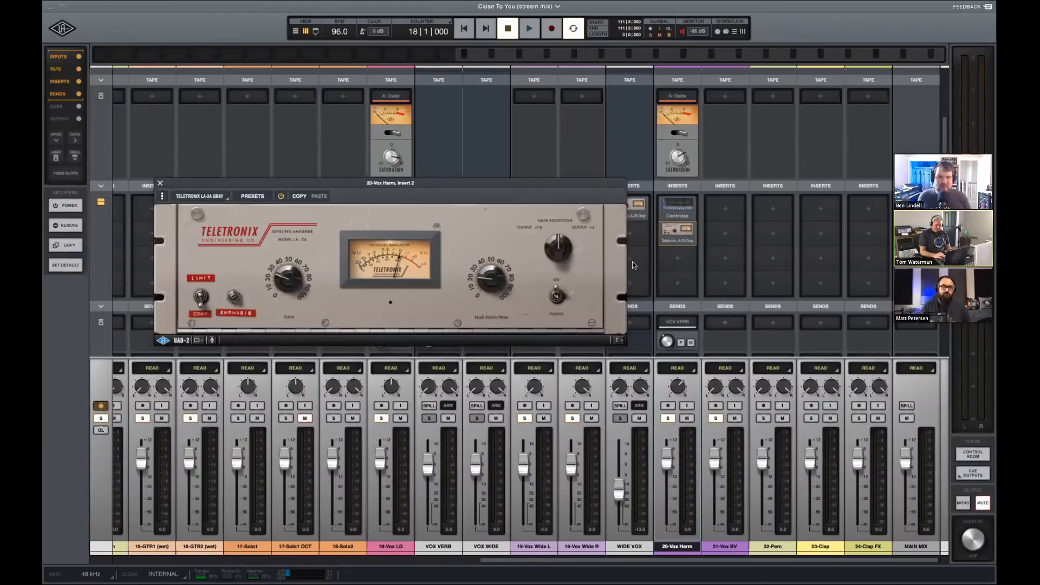
Play back from bar 18 to check the LA-2A compression on 20-Vox Harm, close the plug-in, and stop playback.
scroll(669, 295, "down", 1)
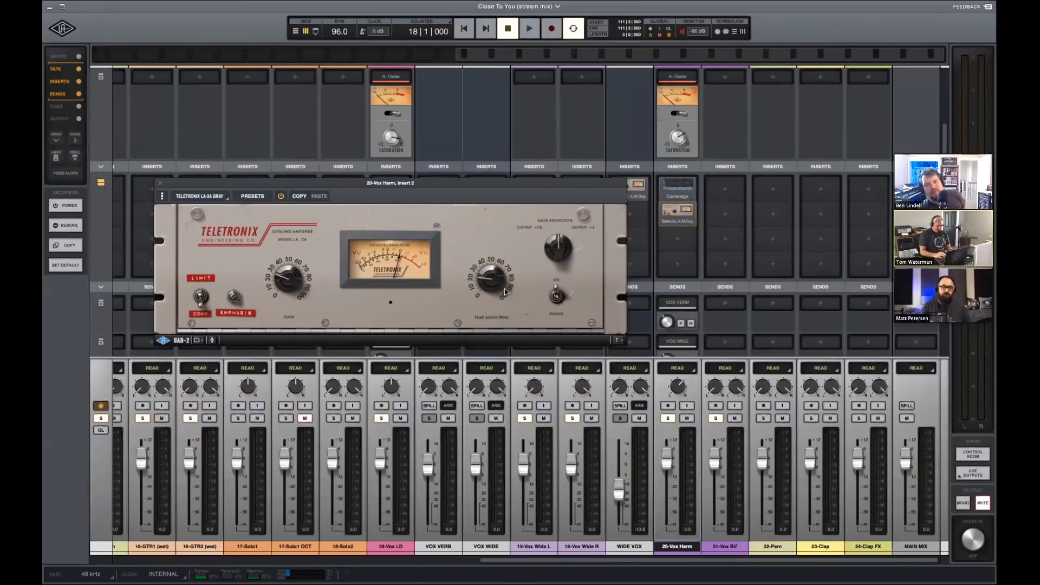
key("space")
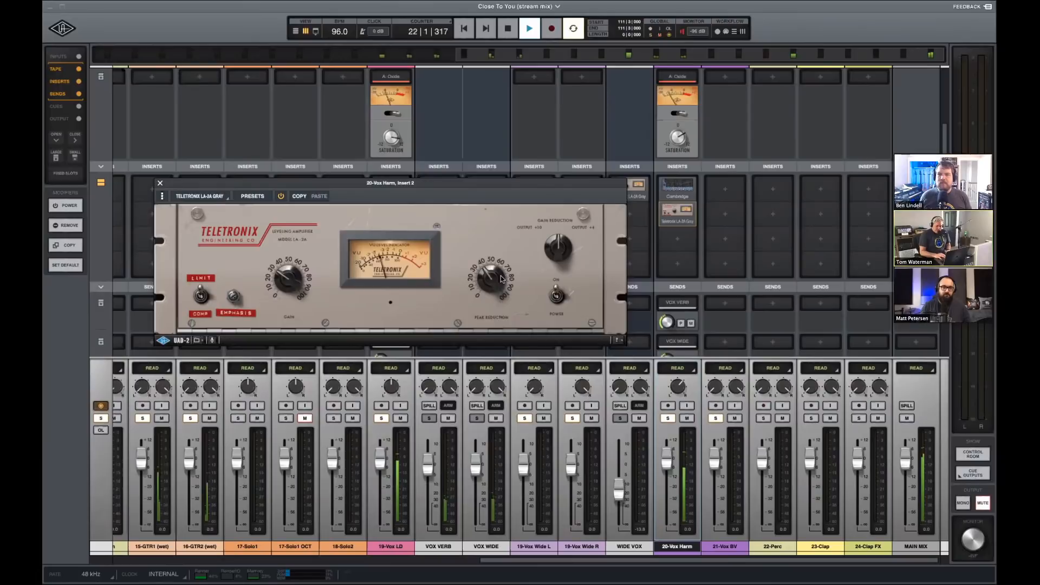
left_click(160, 183)
key("space")
Move the LA-2A to 20-Vox Harm's third insert and copy 19-Vox LD's FF Pro-DS into the second insert.
left_click_drag(677, 212, 678, 237)
left_click_drag(394, 217, 674, 212)
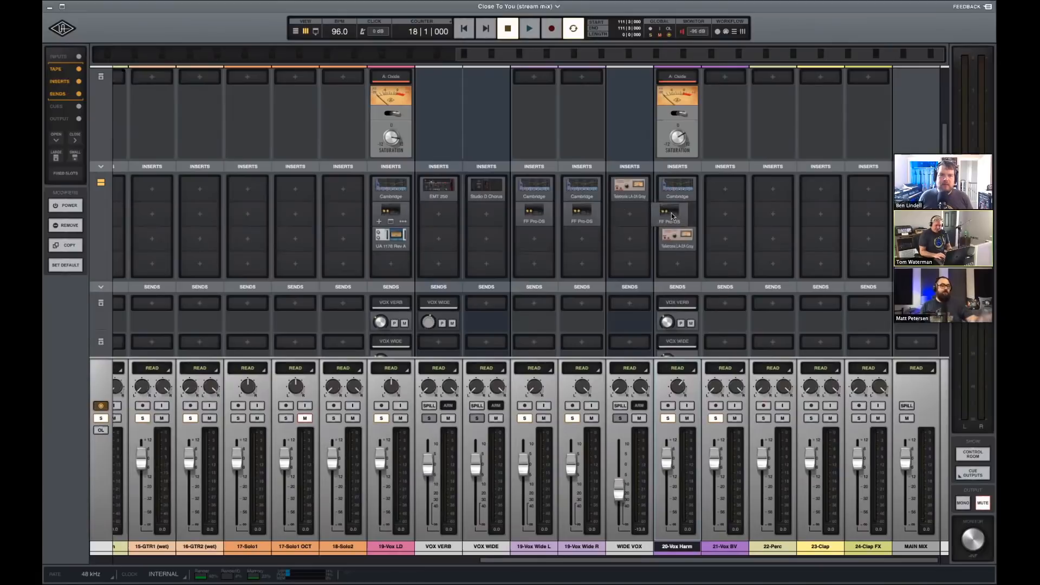
During playback, set the upper frequency of 20-Vox Harm's Pro-DS to 14.49 kHz and increase its range.
left_click(678, 222)
key("space")
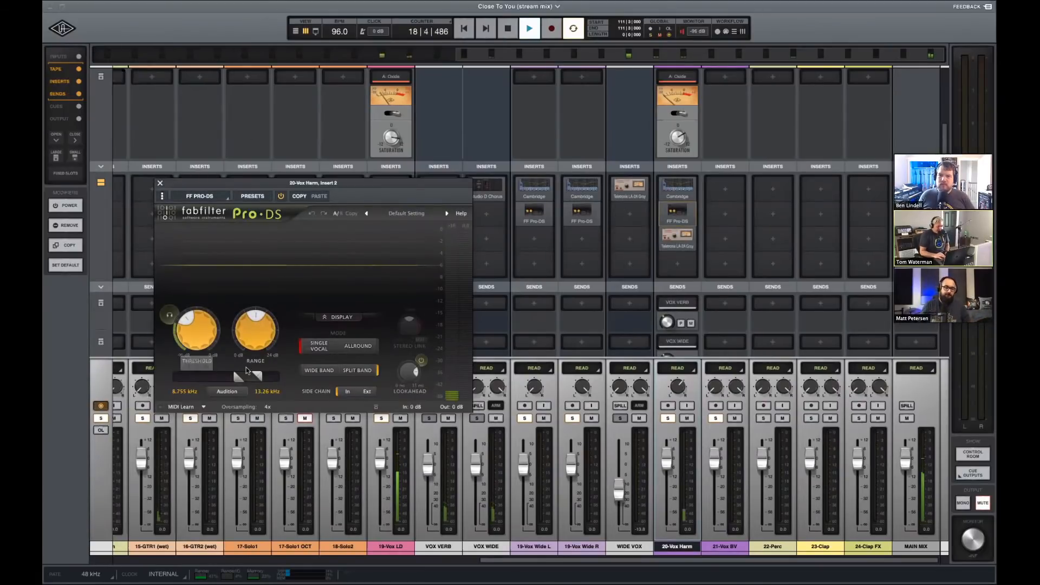
left_click_drag(258, 377, 264, 376)
left_click_drag(250, 334, 247, 321)
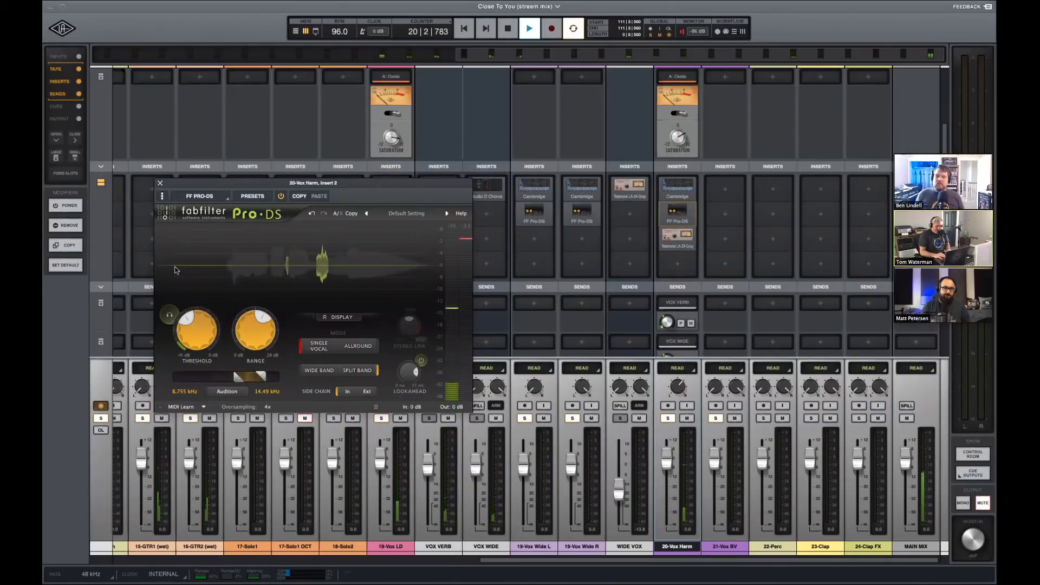
left_click(160, 183)
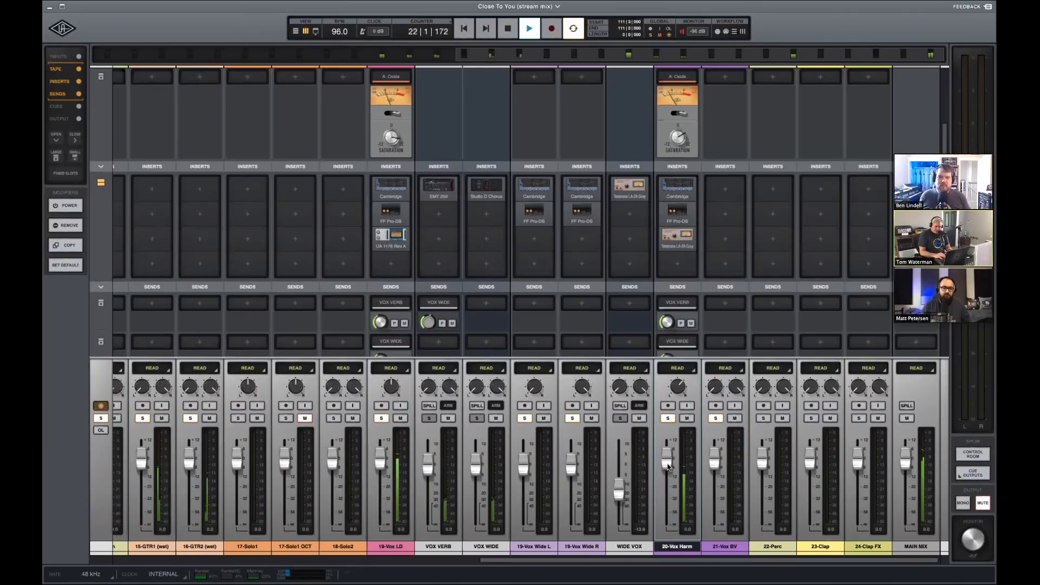
key("space")
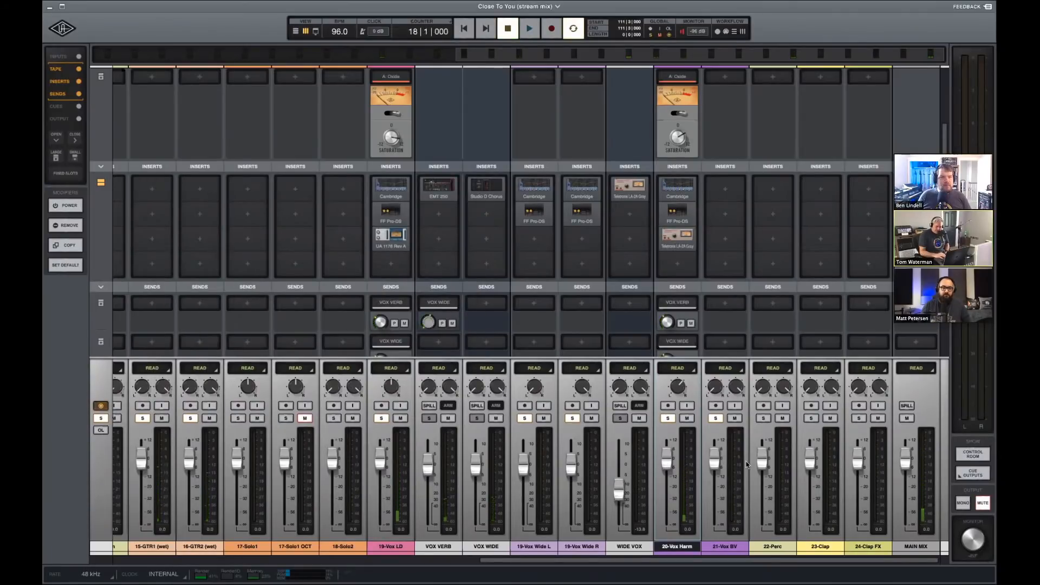
Place the playhead at bar 82, just before the 21-Vox BV clip, and return to the mixer.
key("super+equal")
left_click(476, 400)
scroll(477, 398, "down", 1)
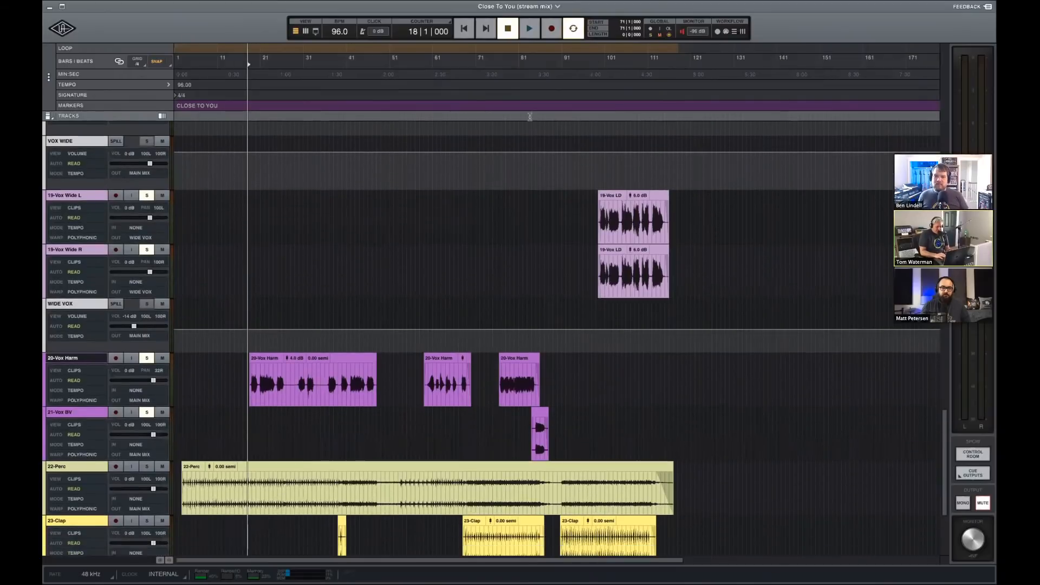
left_click(523, 61)
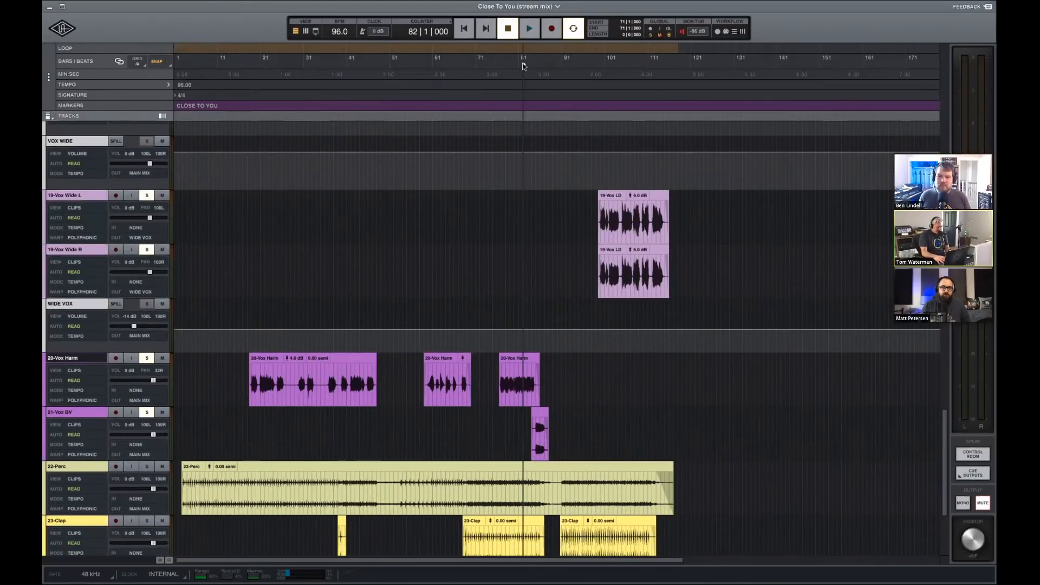
key("super+equal")
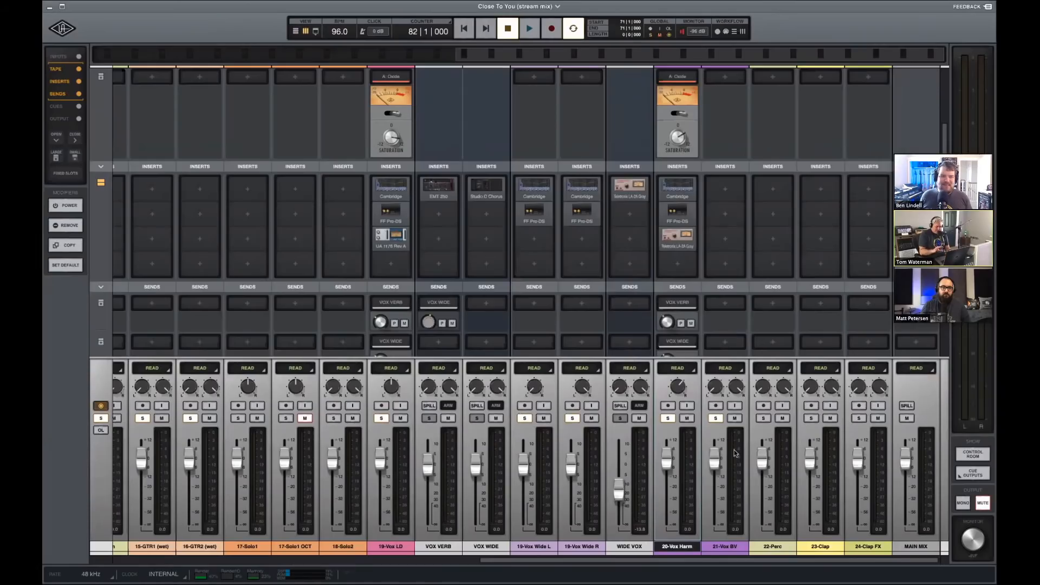
Play from bar 82, raise the 21-Vox BV fader slightly, and stop playback.
key("space")
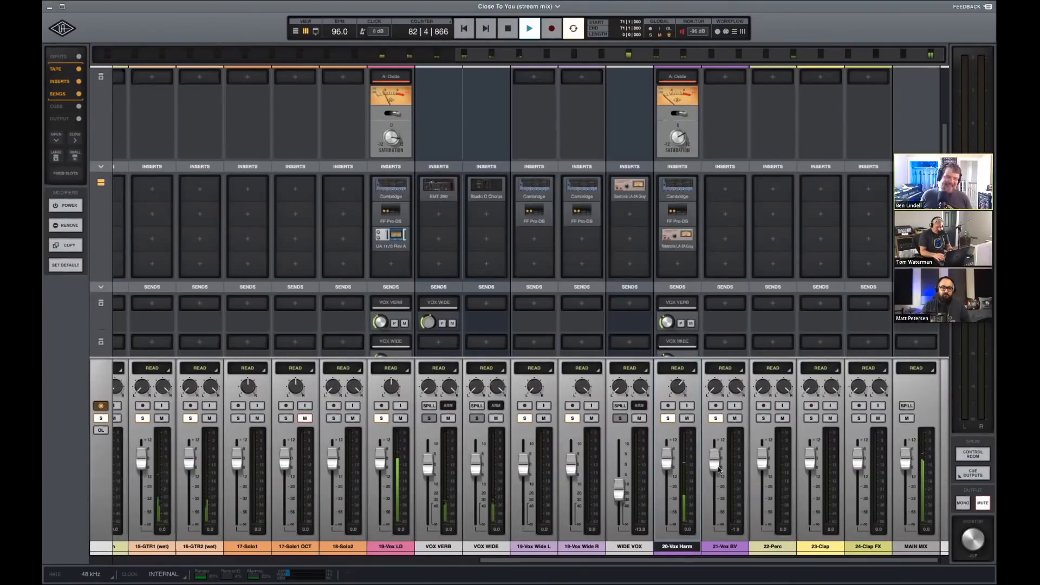
key("super+equal")
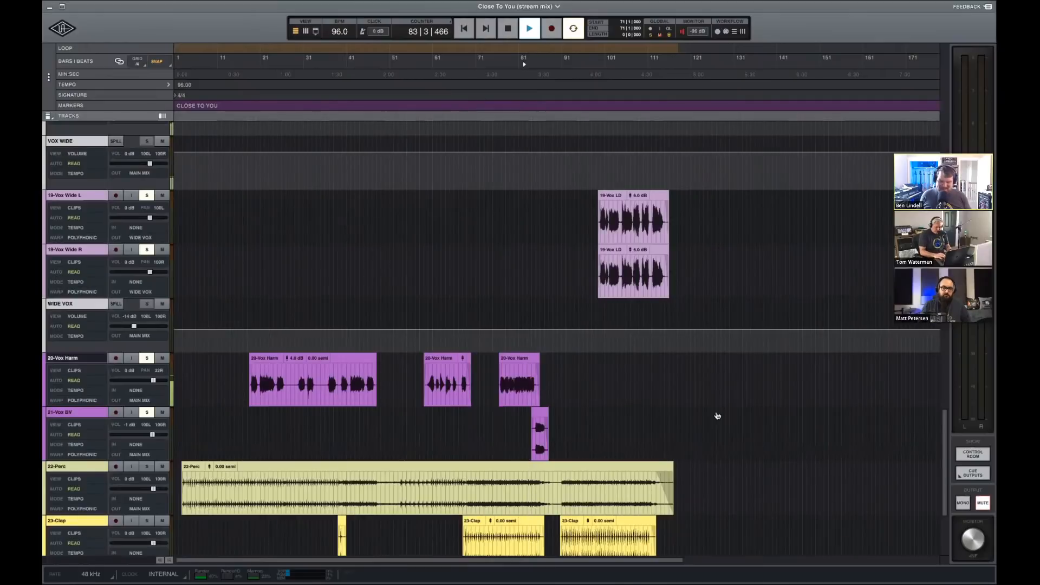
key("super+equal")
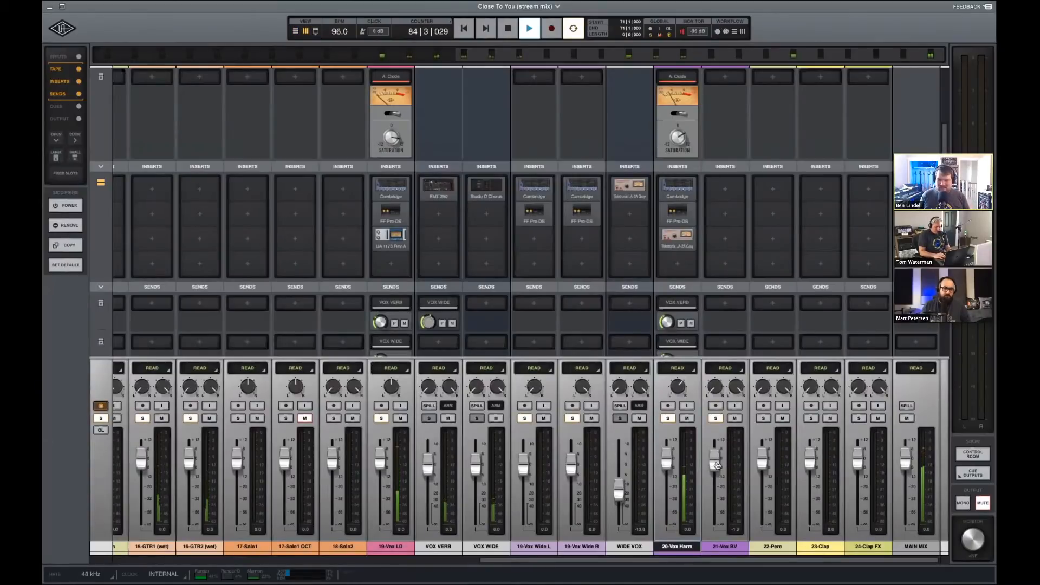
left_click_drag(718, 466, 718, 463)
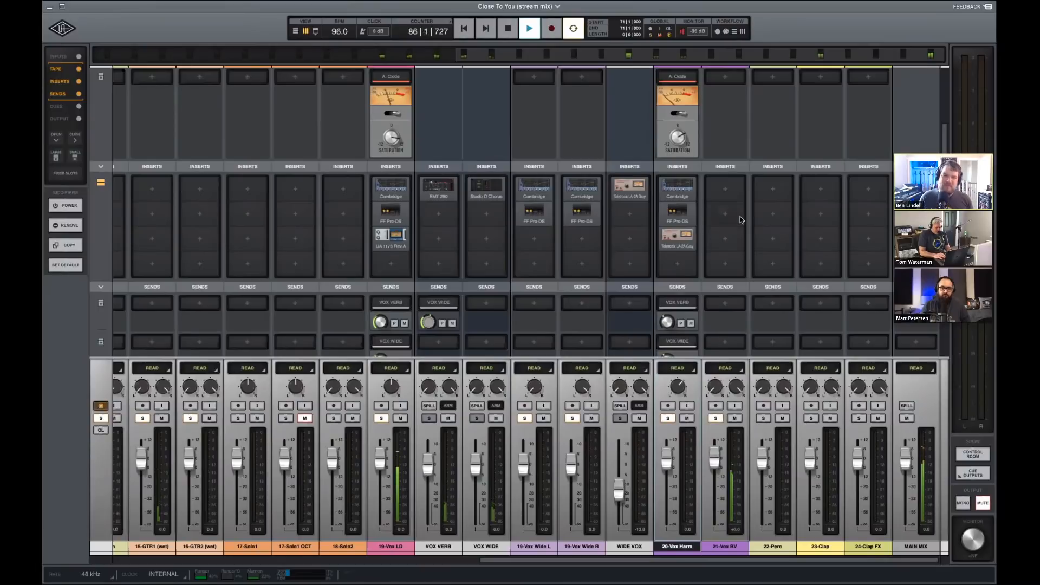
key("space")
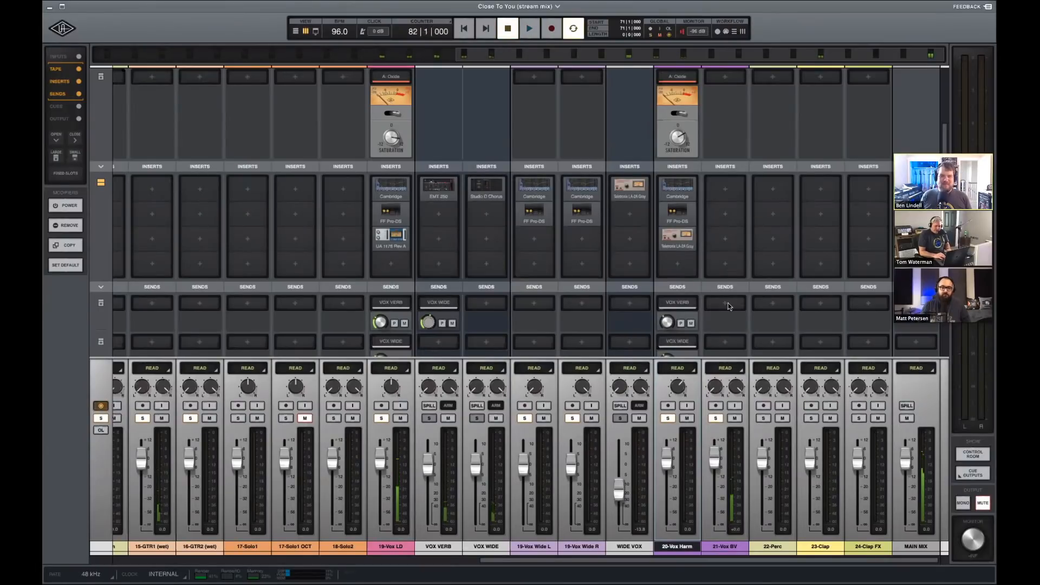
Assign the first send of 21-Vox BV to the VOX WIDE bus and play it back from bar 82.
left_click(729, 340)
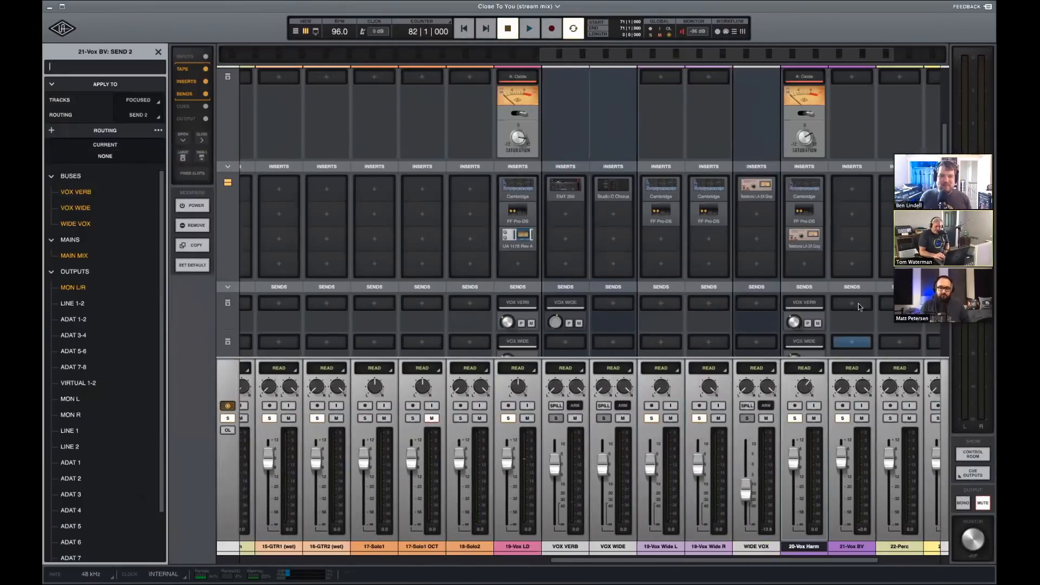
left_click(858, 304)
left_click(75, 208)
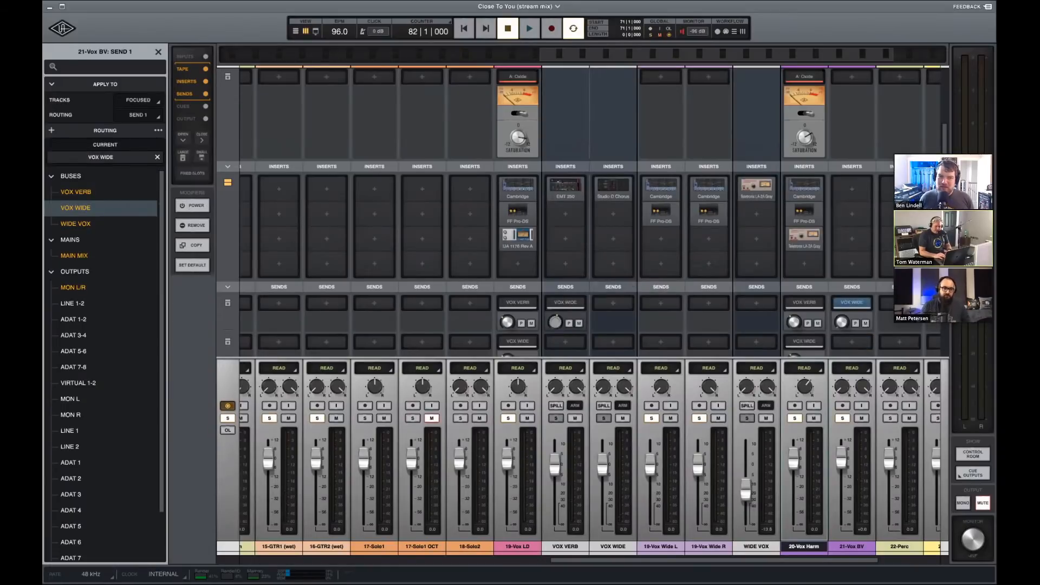
key("space")
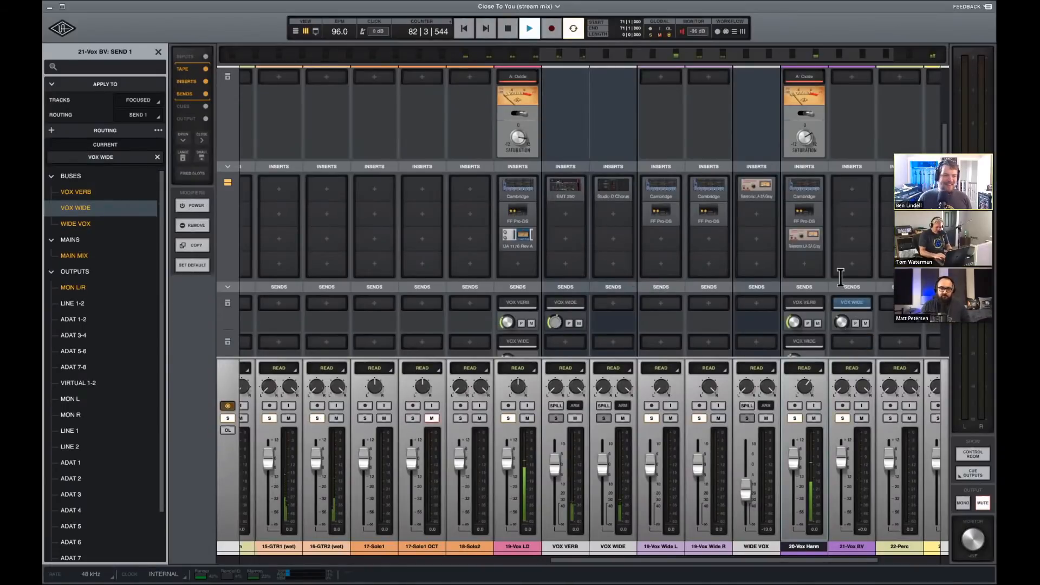
key("super+equal")
key("super+equal")
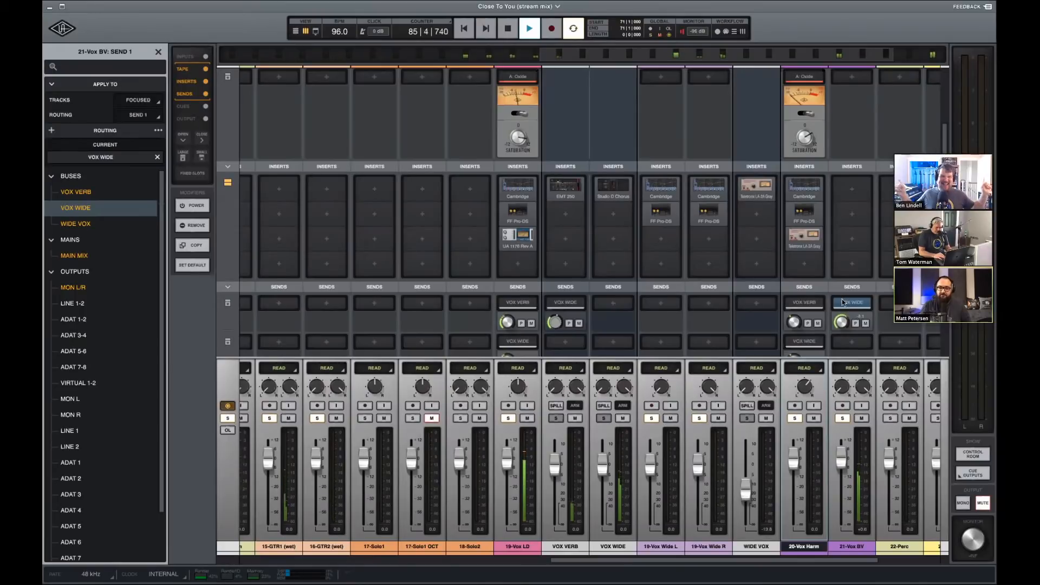
Stop playback and insert the Neve 33609 compressor in the first insert slot of 21-Vox BV.
key("super+equal")
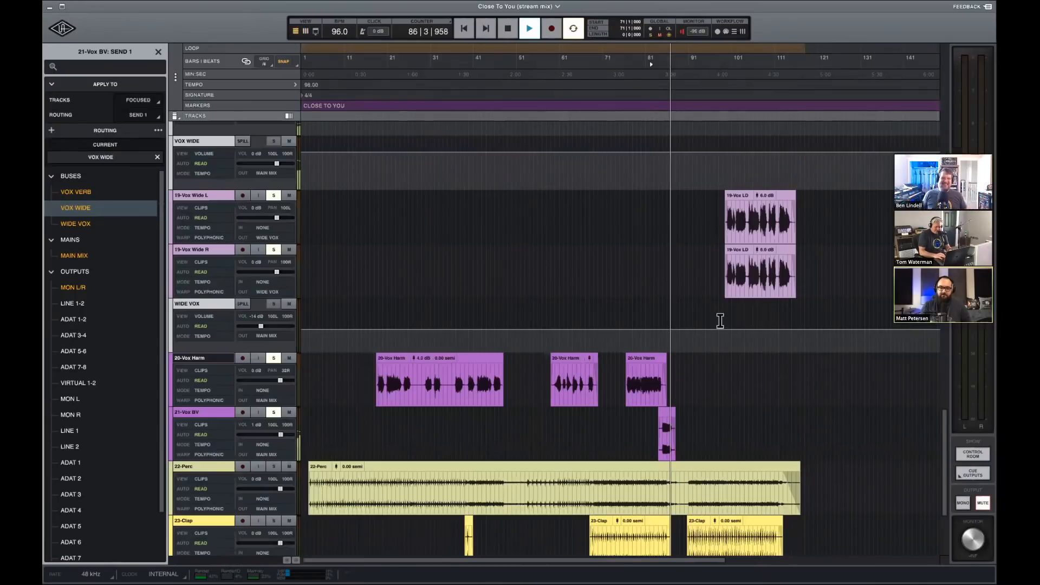
key("space")
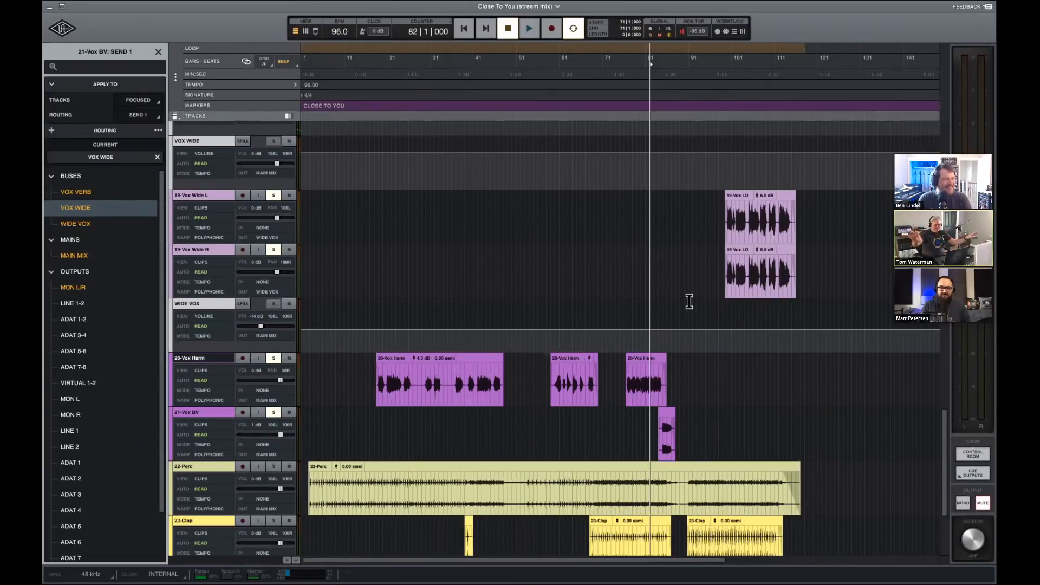
key("super+equal")
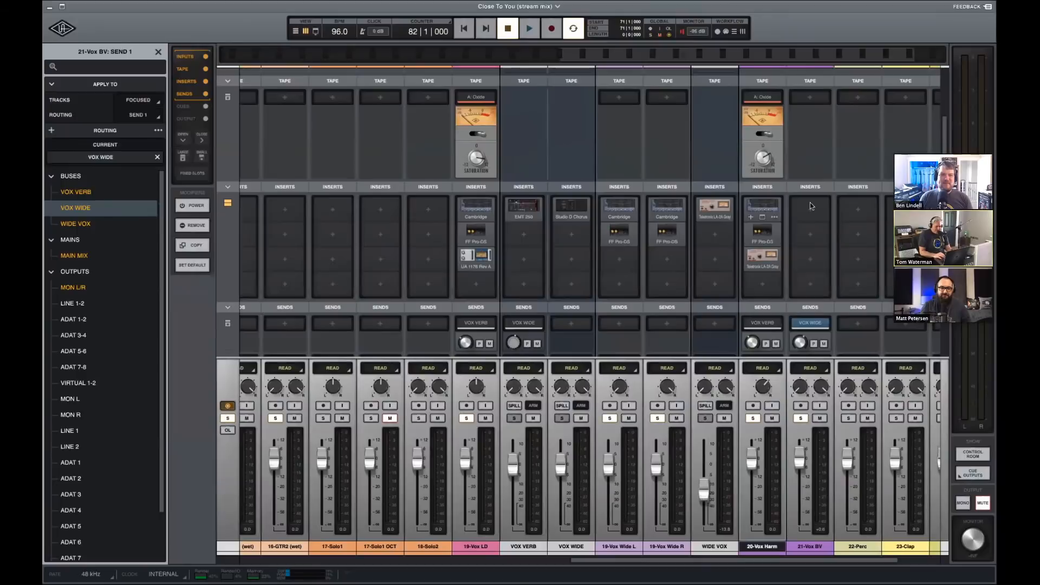
left_click(810, 205)
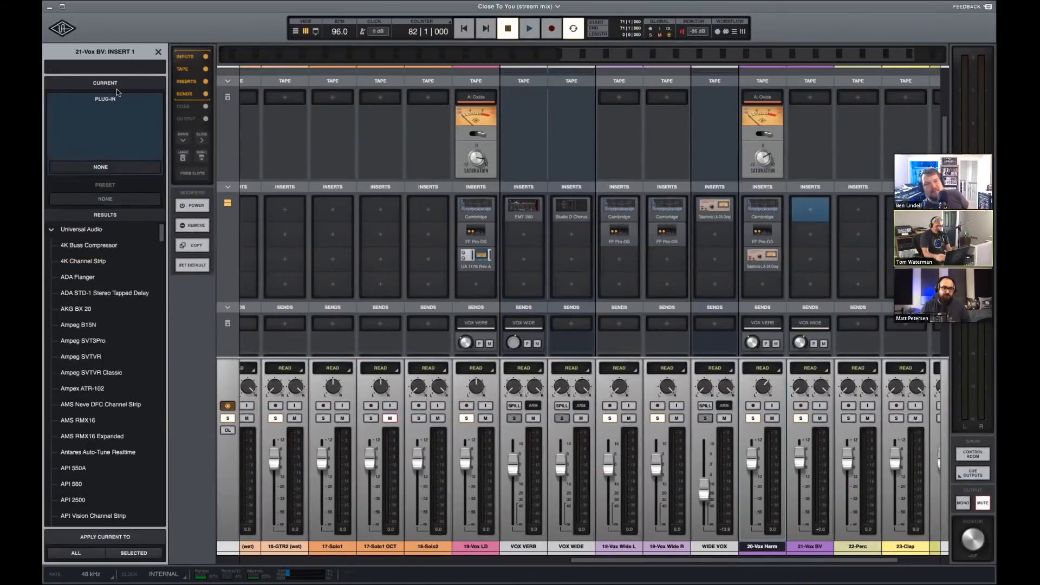
type("3360")
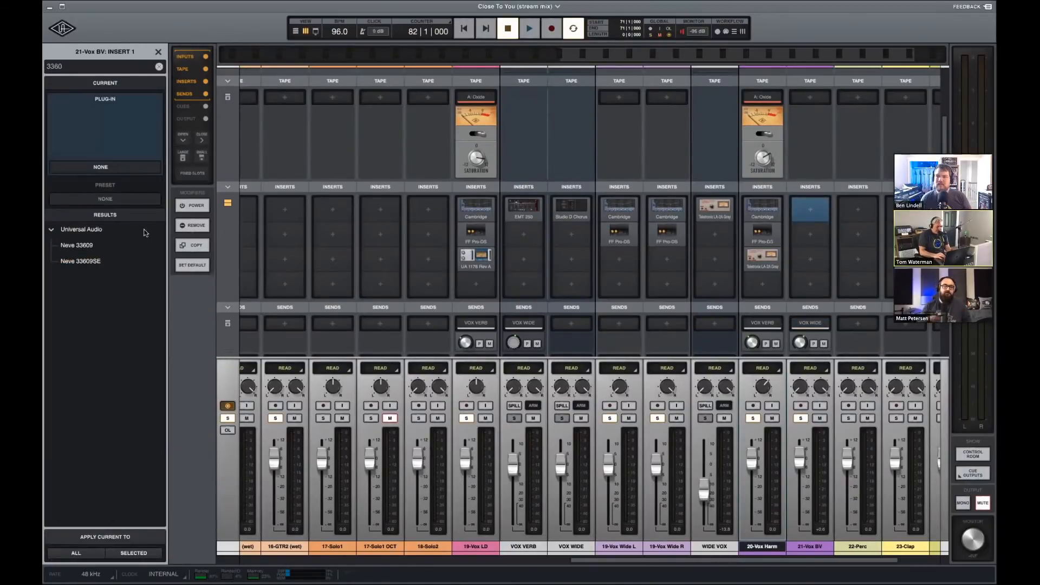
double_click(136, 247)
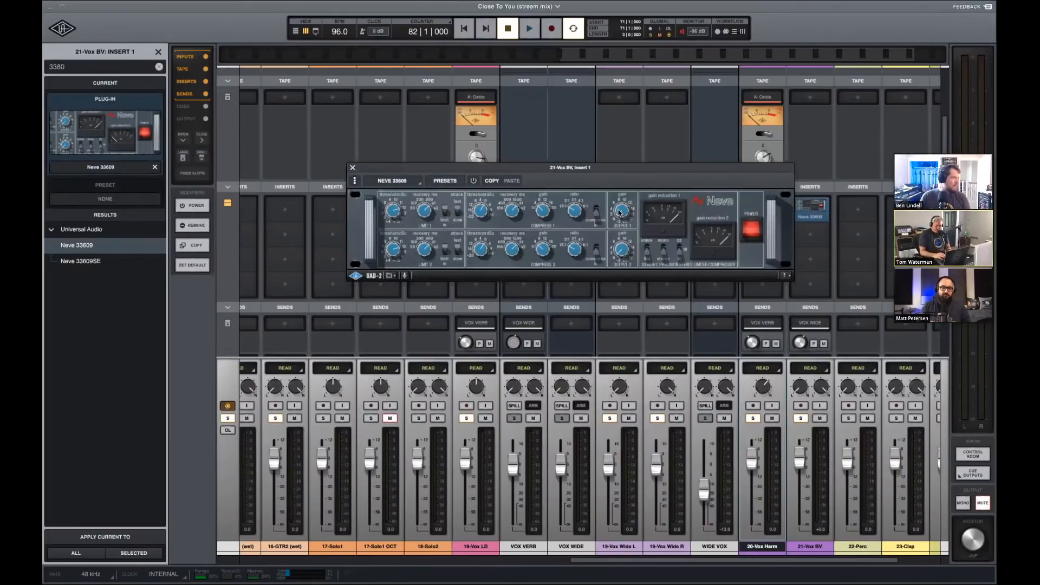
Link the timeline selection to the edit selection and select the 21-Vox BV clip as the playback range.
key("space")
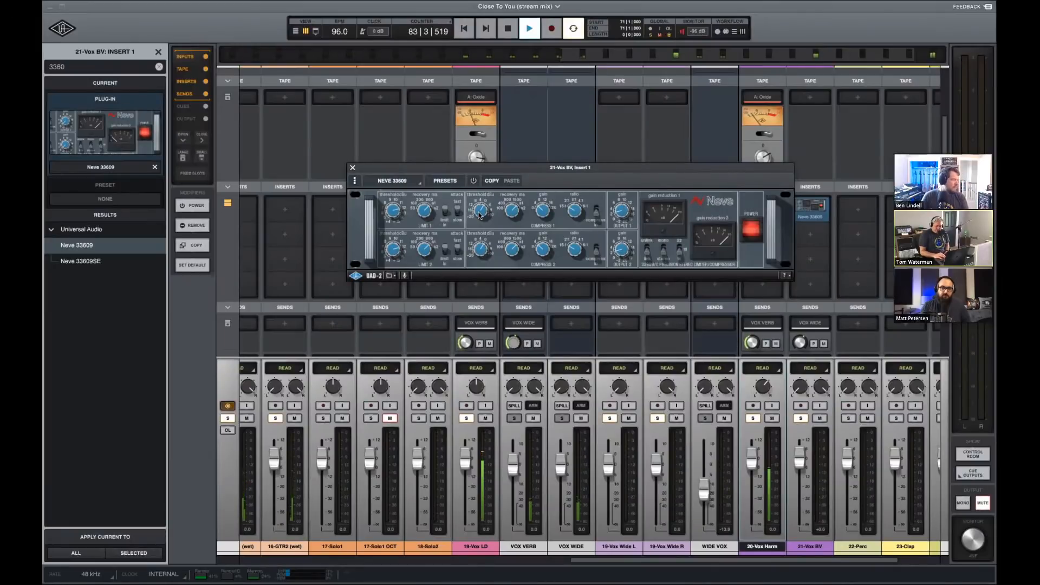
key("space")
key("super+=")
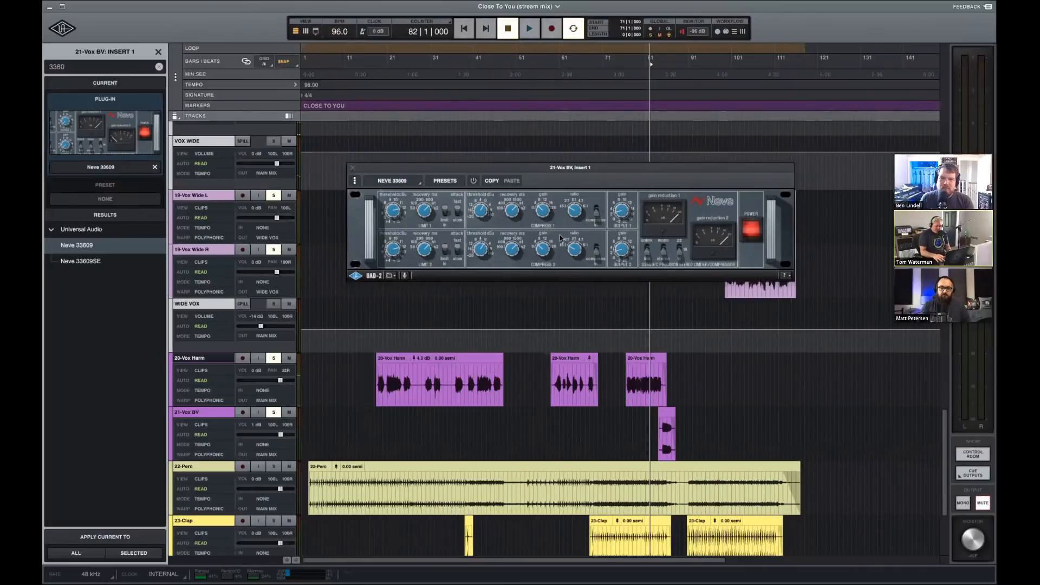
key("t")
key("t")
key("t")
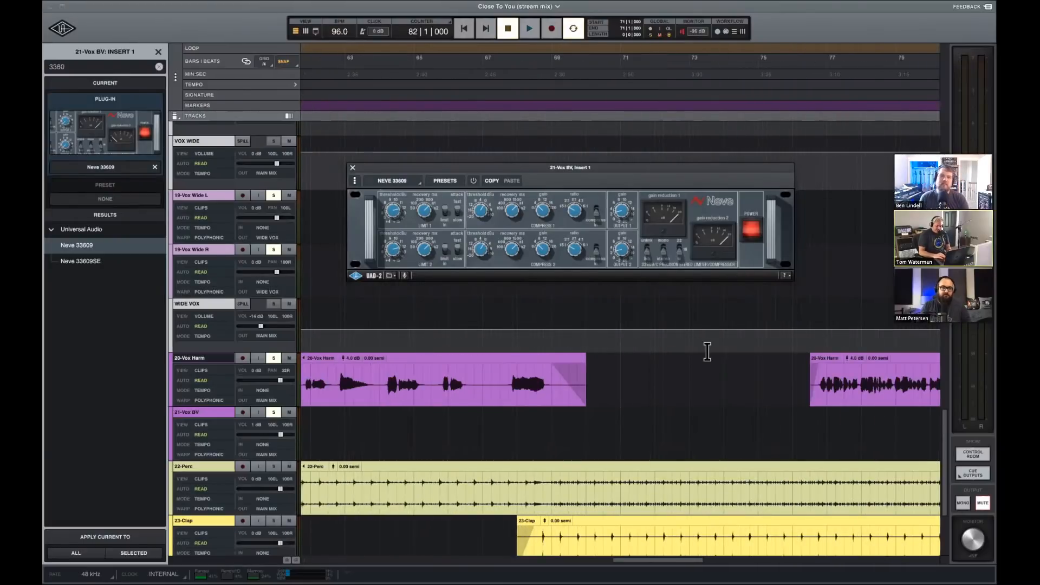
scroll(708, 352, "right", 8)
left_click_drag(667, 63, 812, 98)
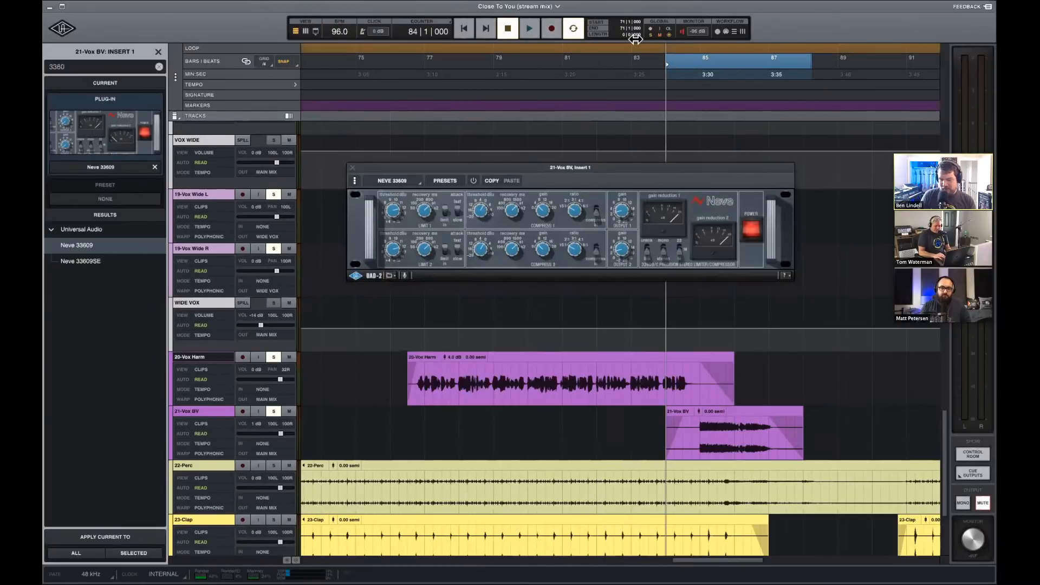
left_click(693, 48)
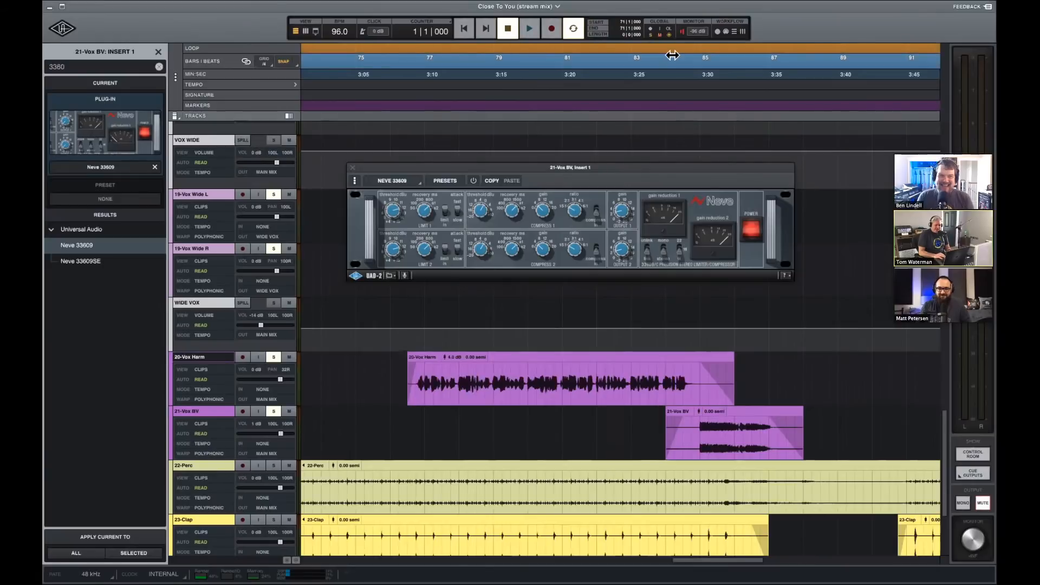
left_click(247, 61)
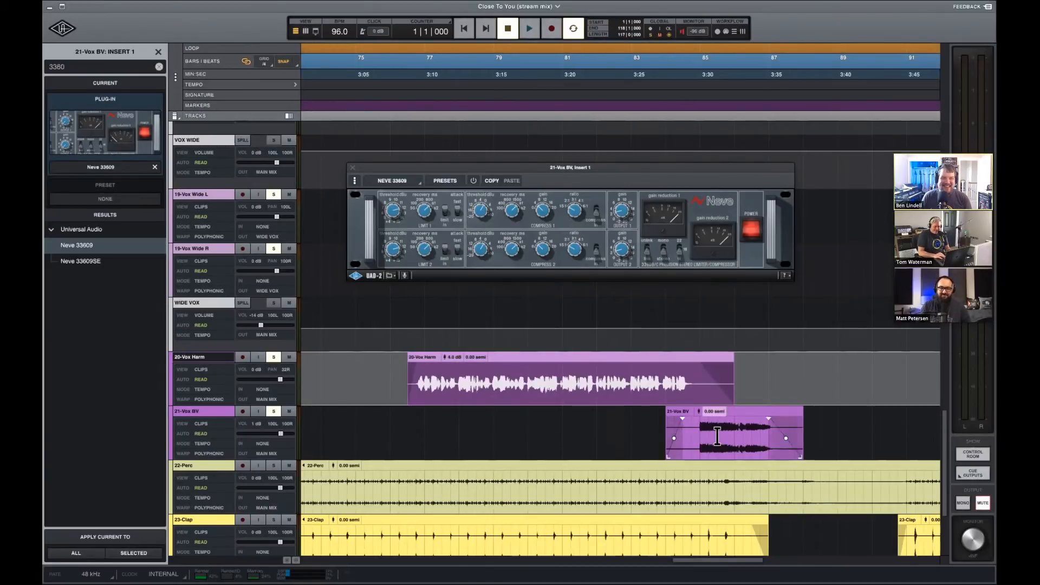
left_click(748, 414)
Play the 21-Vox BV clip and adjust the Neve 33609's compressor threshold while listening.
key("space")
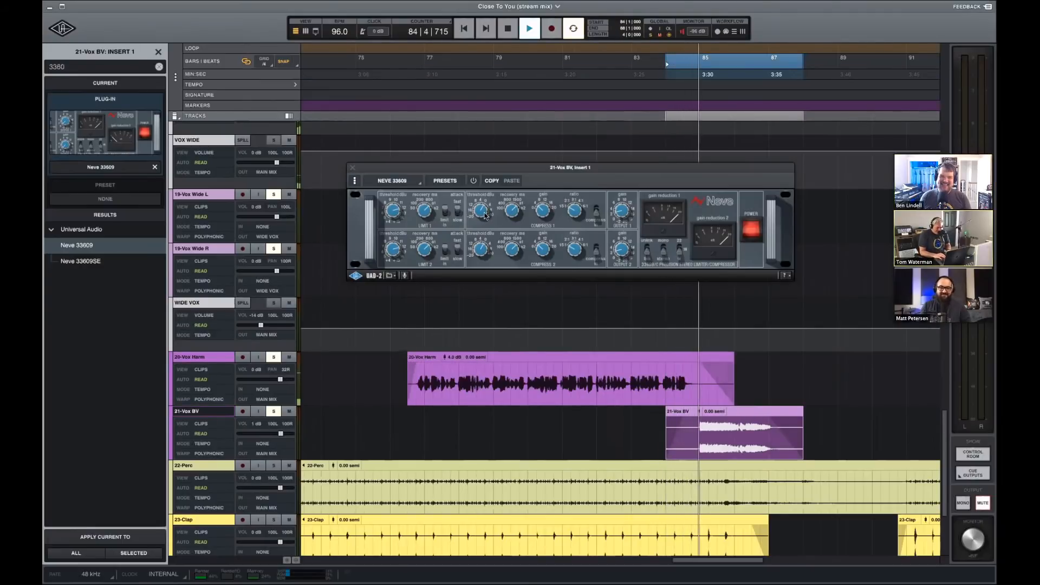
left_click_drag(488, 250, 487, 262)
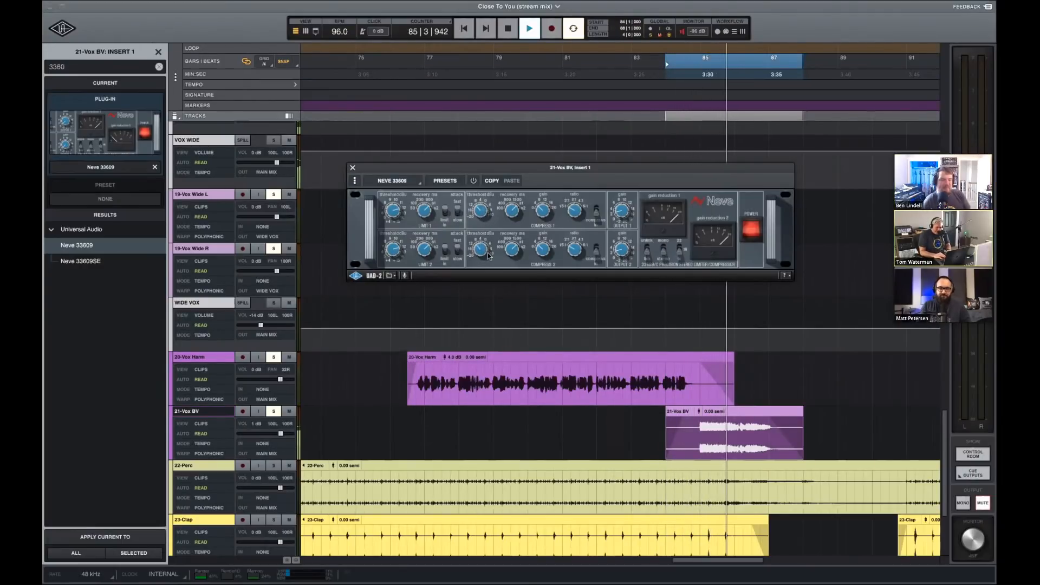
key("space")
key("space")
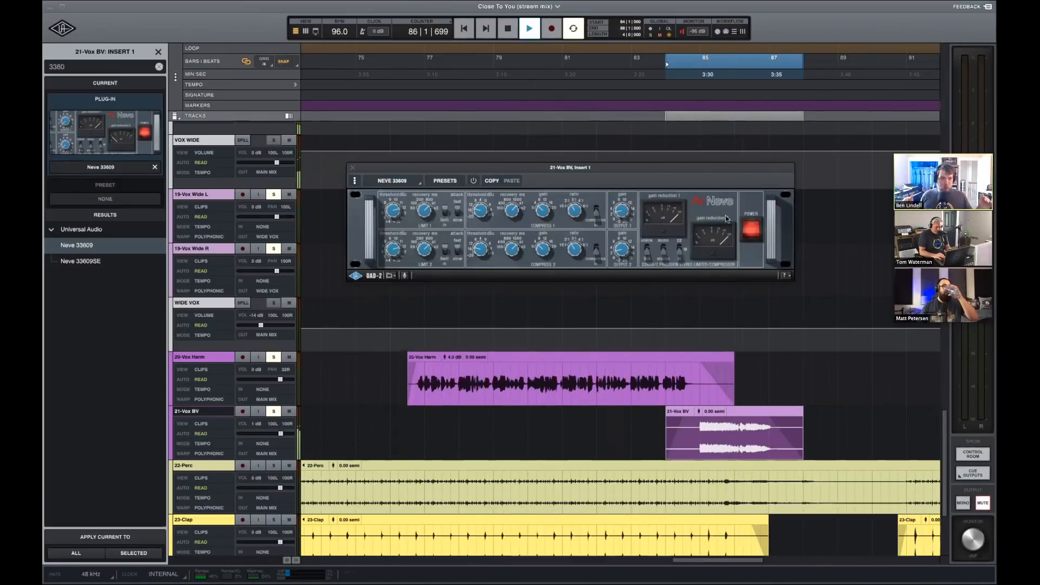
Audition 21-Vox BV in the mixer with the Neve 33609 powered on, and close the plug-in window.
key("super+equal")
key("space")
key("space")
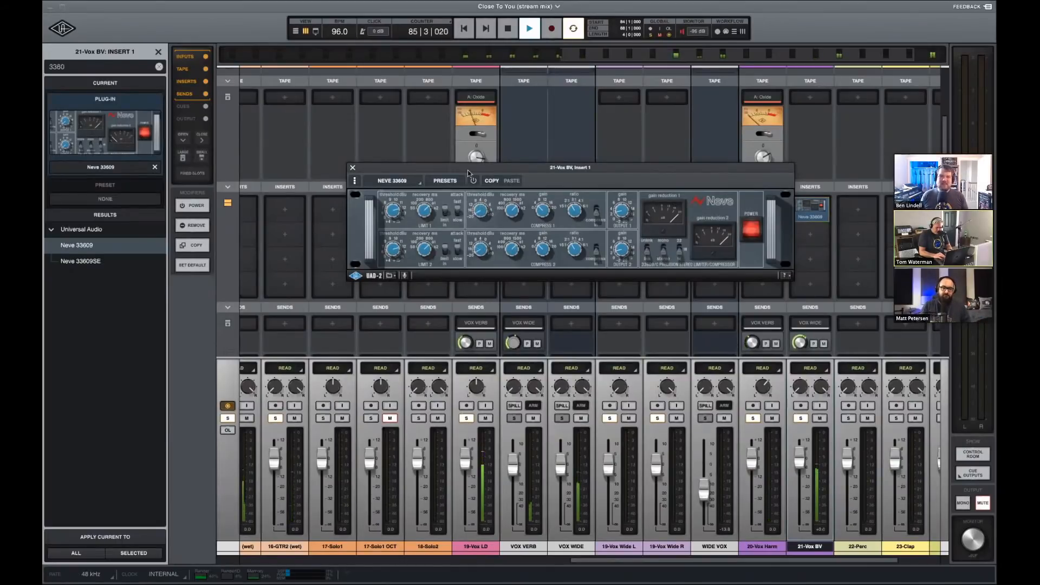
key("space")
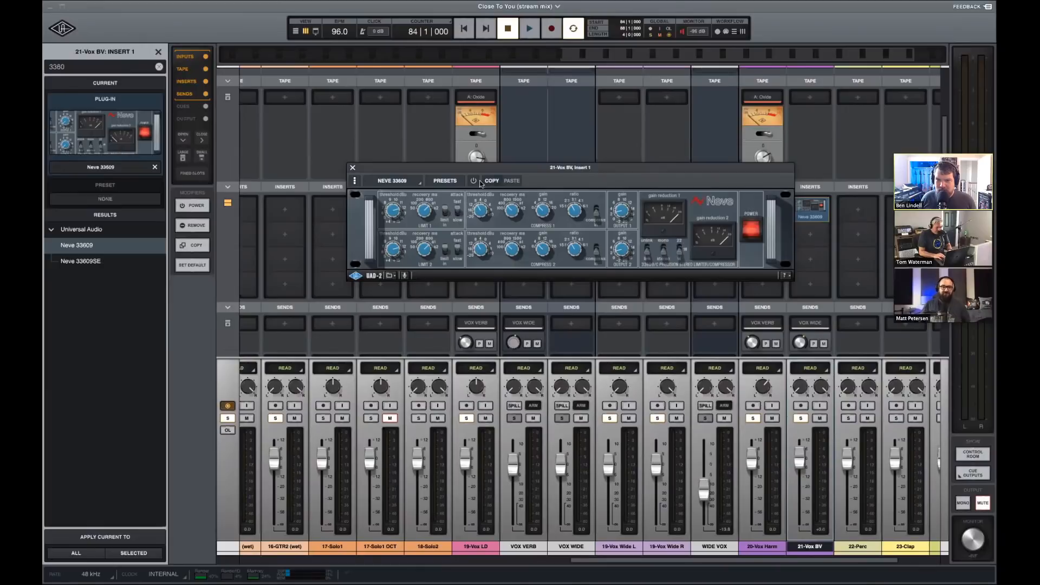
key("space")
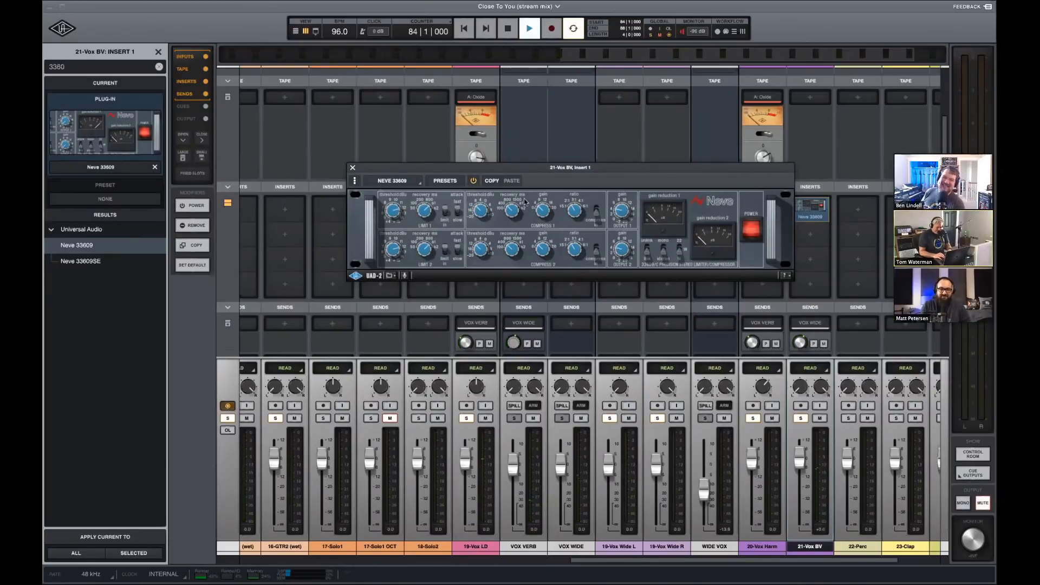
left_click(354, 168)
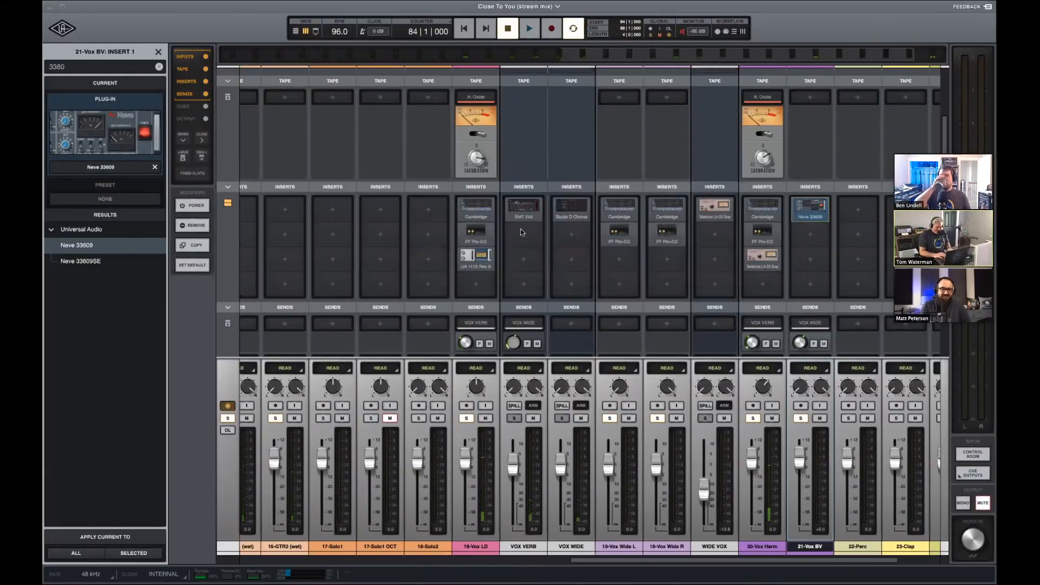
Insert the Pultec EQP-1A equalizer in the second insert slot of 21-Vox BV with playback running.
key("space")
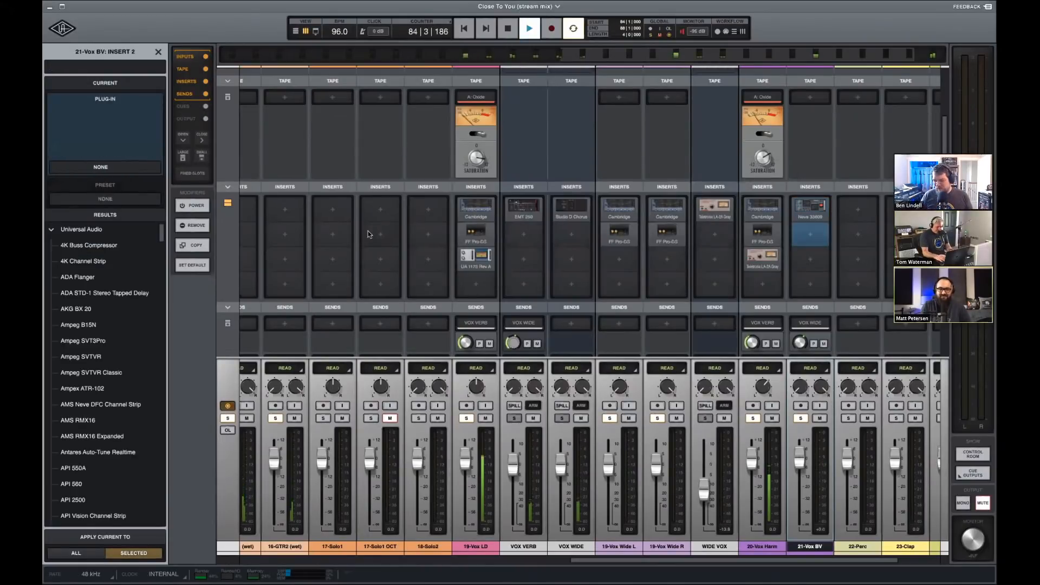
type("eqp")
left_click(112, 245)
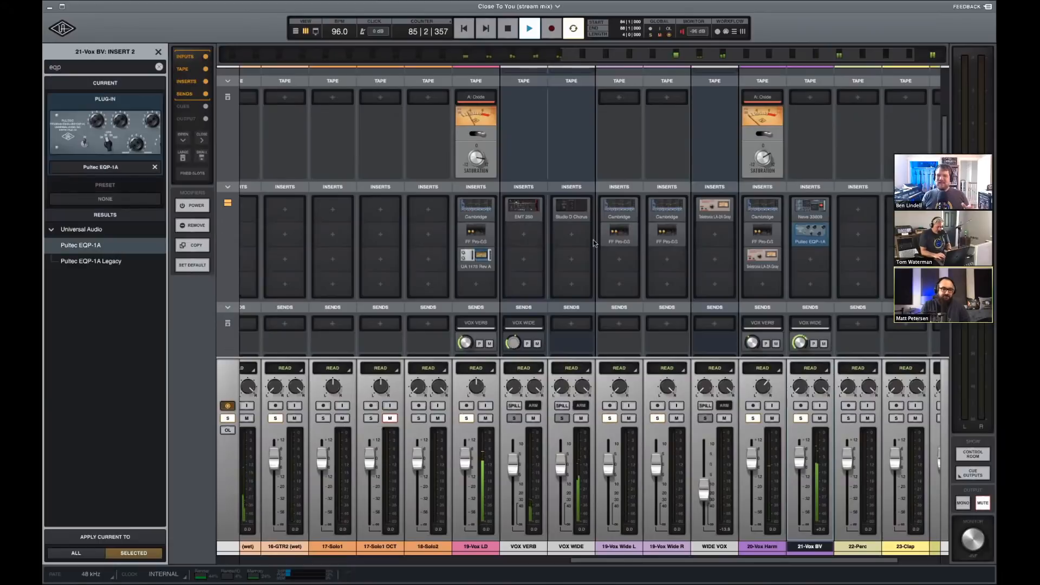
left_click_drag(538, 183, 538, 182)
Adjust the Pultec EQP-1A's low and high boosts with the high frequency at 16 KCS, and close the plug-in.
left_click_drag(492, 235, 490, 181)
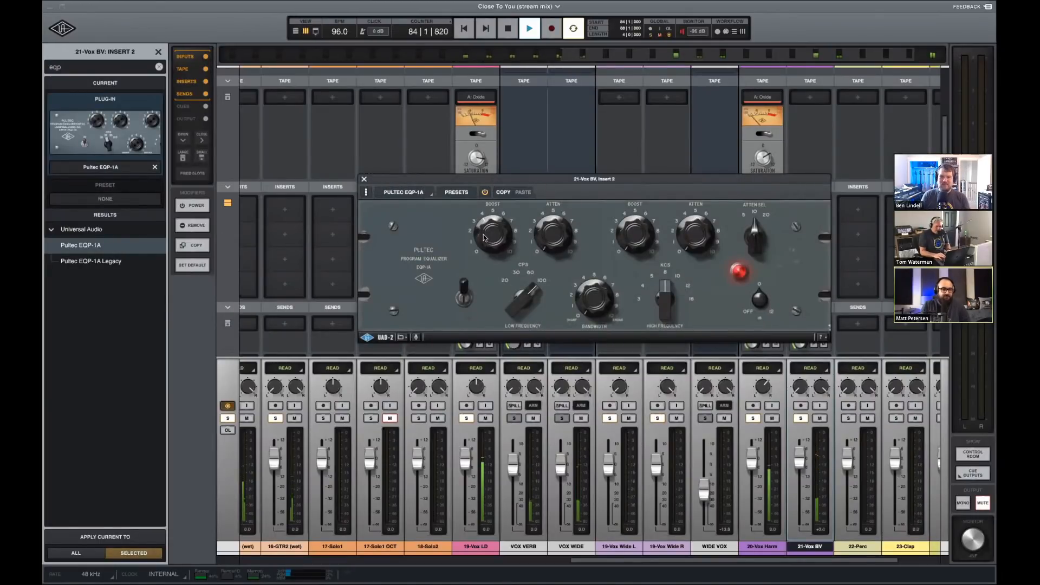
left_click_drag(483, 237, 481, 242)
left_click_drag(699, 160, 699, 159)
left_click_drag(633, 234, 632, 176)
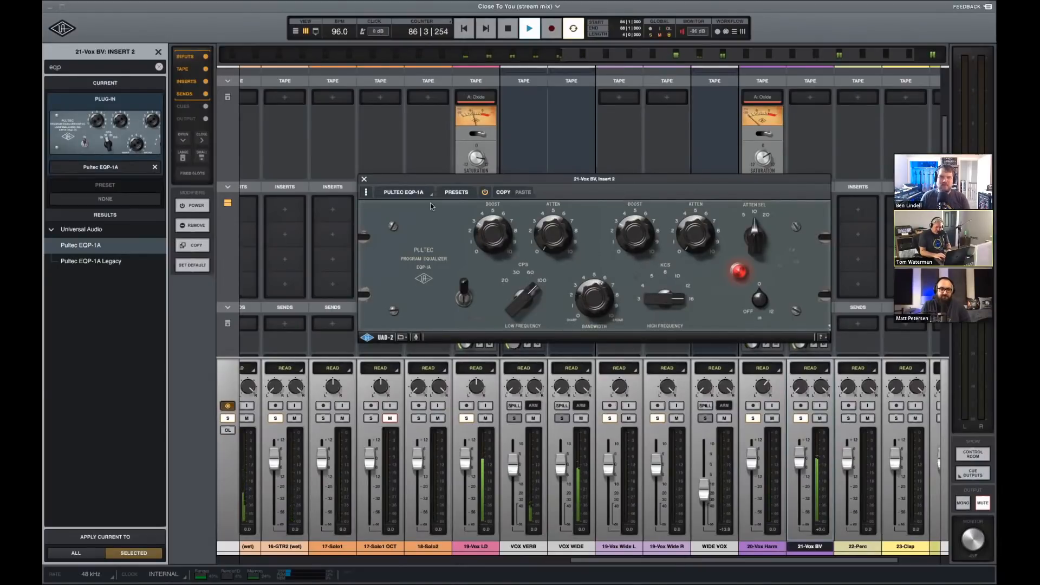
key("space")
left_click(365, 179)
Lower the 21-Vox BV fader to about -4 dB while auditioning the clip.
left_click_drag(802, 469, 800, 469)
key("space")
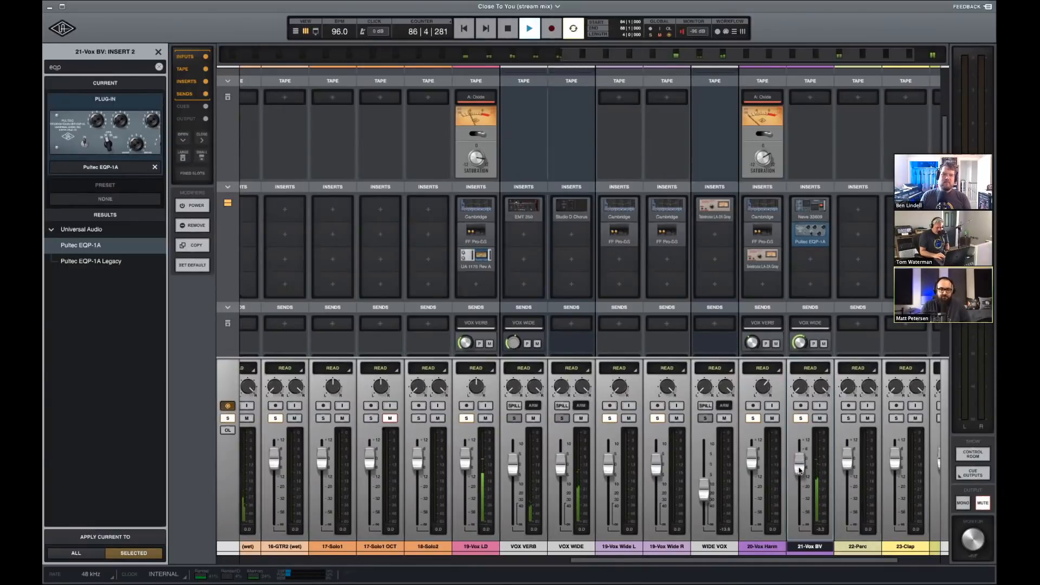
left_click_drag(801, 470, 801, 471)
key("space")
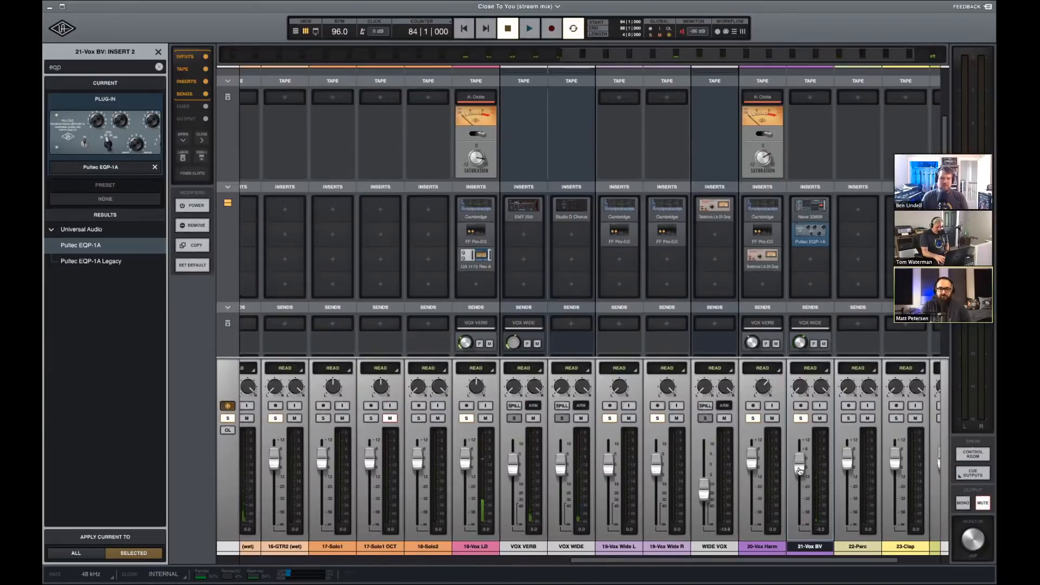
Return to the full song timeline and start playback from bar 14, near the piano's entrance.
key("ctrl+equal")
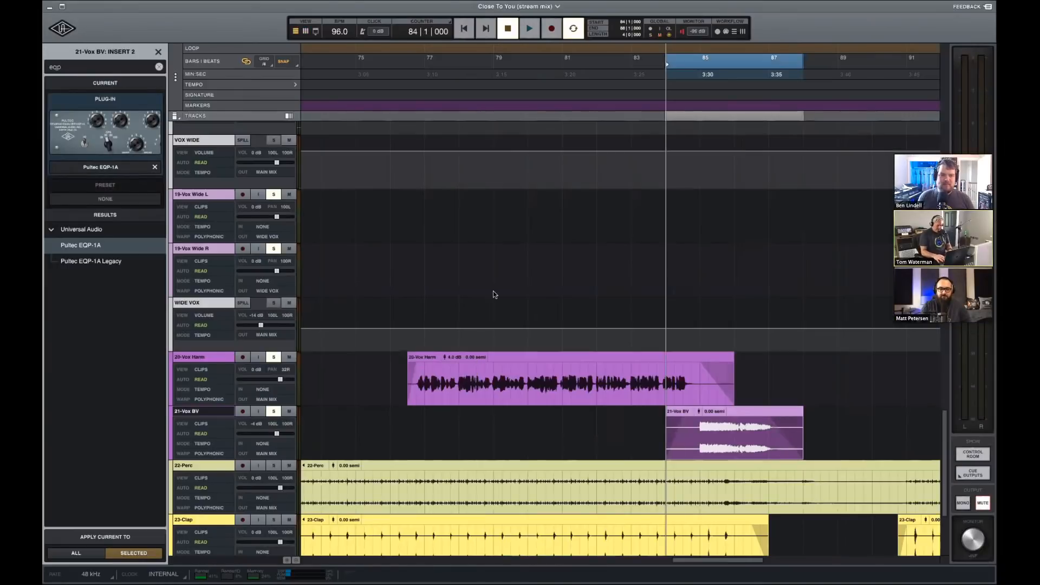
key("r")
key("r")
scroll(415, 318, "left", 2)
key("r")
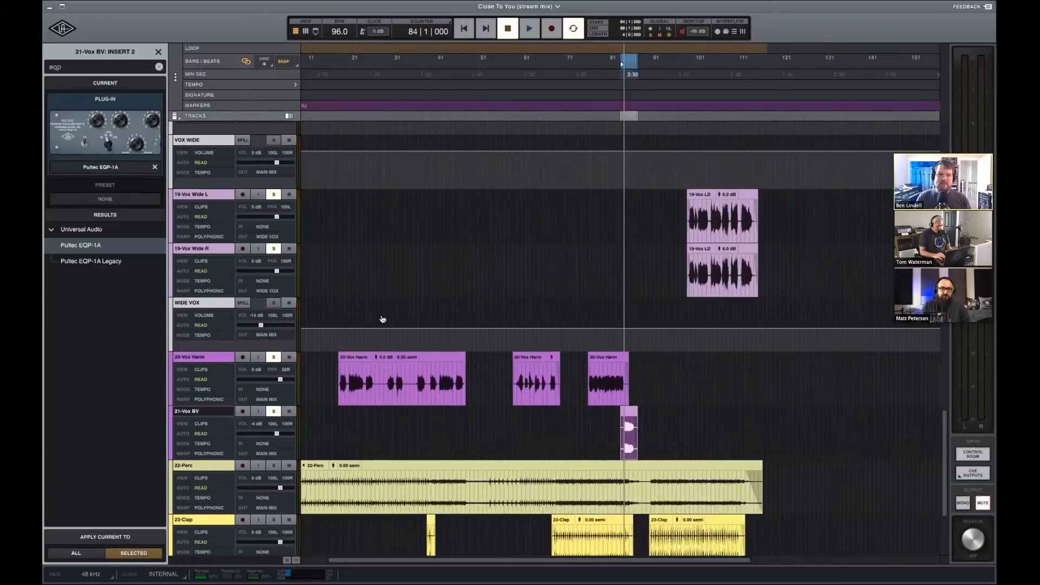
scroll(381, 317, "left", 2)
scroll(381, 315, "up", 5)
scroll(381, 315, "up", 10)
scroll(377, 244, "down", 1)
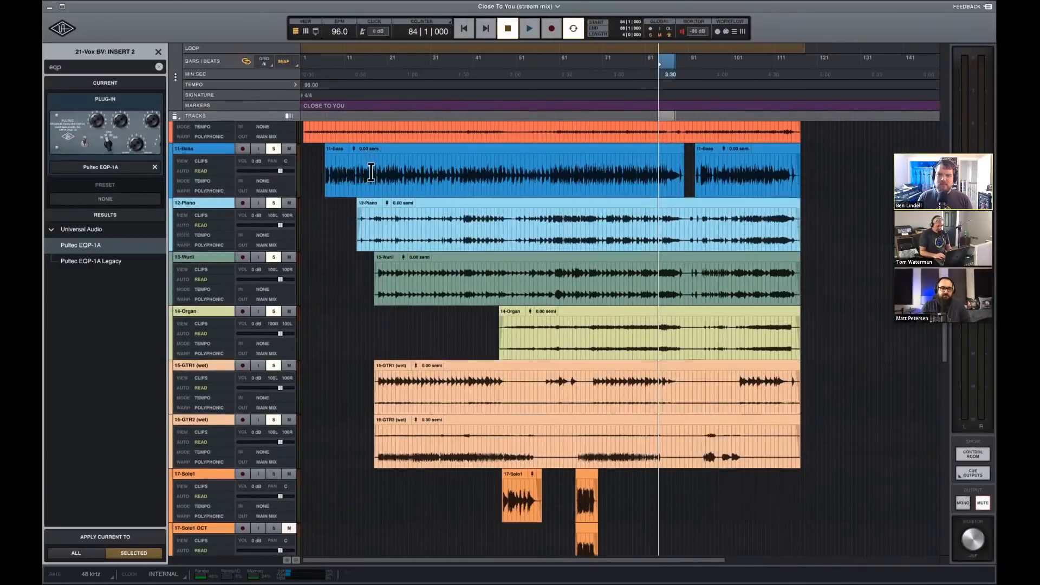
left_click(359, 74)
key("space")
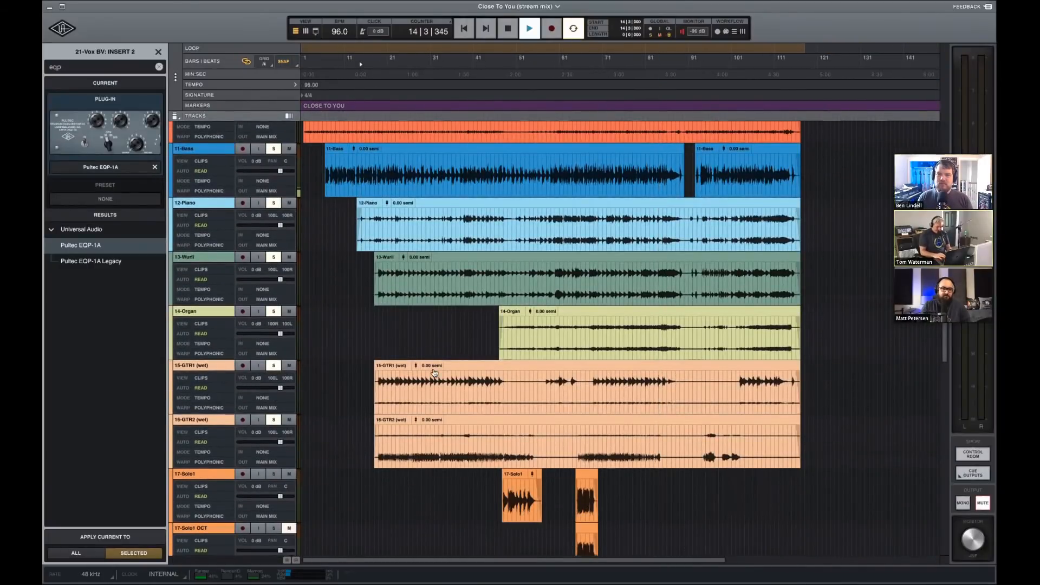
Assign tape machine B, the Studer A800, to the 12-Piano channel in the mixer.
key("Tab")
scroll(664, 462, "left", 10)
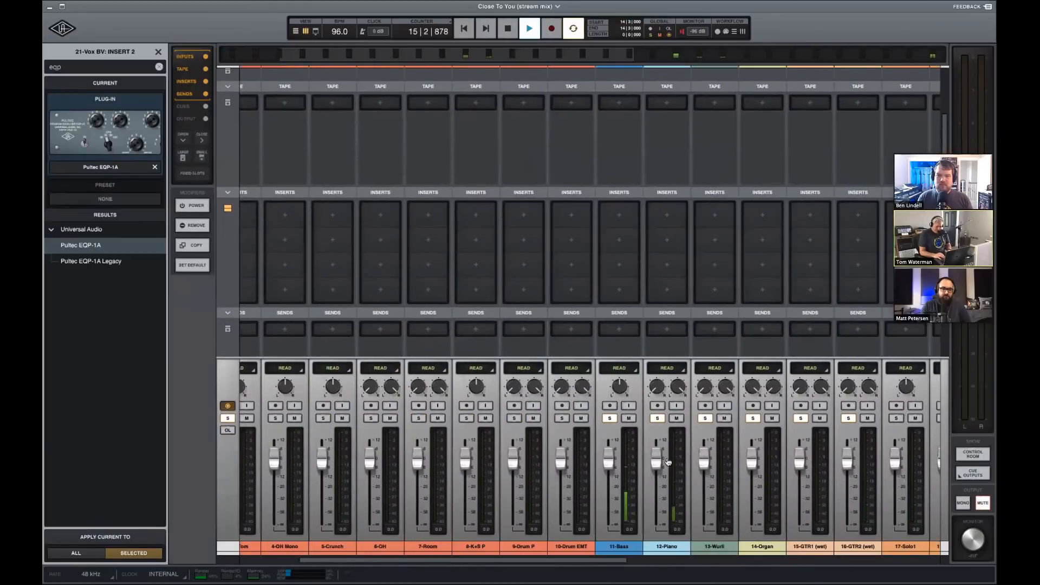
scroll(663, 463, "right", 2)
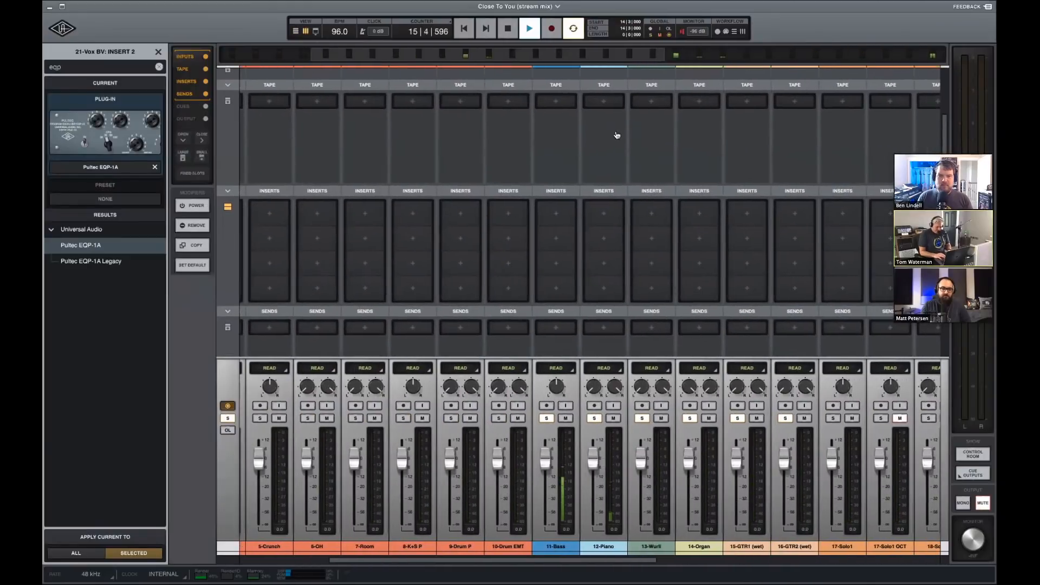
left_click(604, 100)
left_click(84, 136)
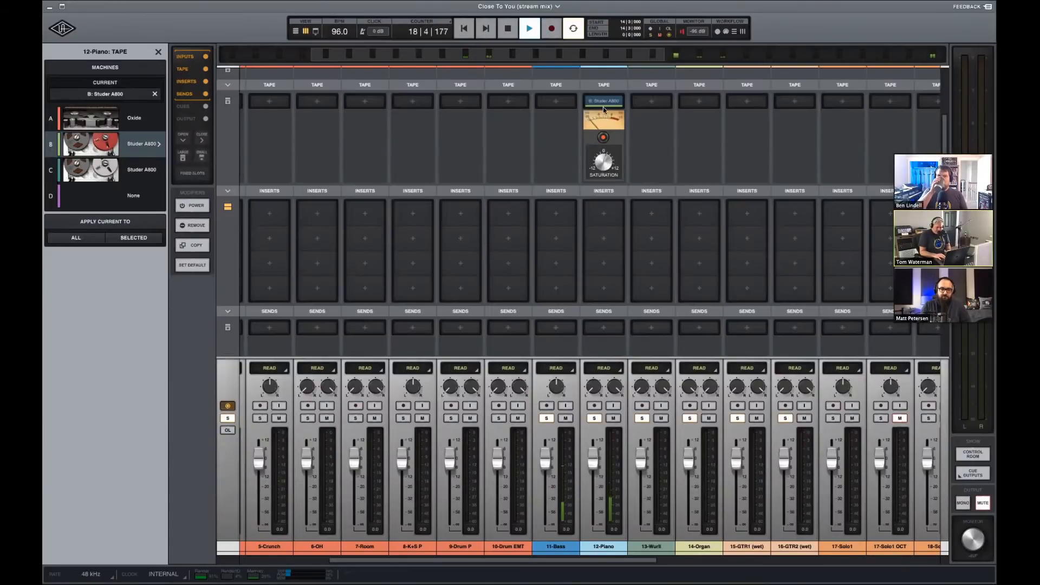
Insert the Neve 33609 compressor in the first insert slot of 12-Piano.
left_click(604, 212)
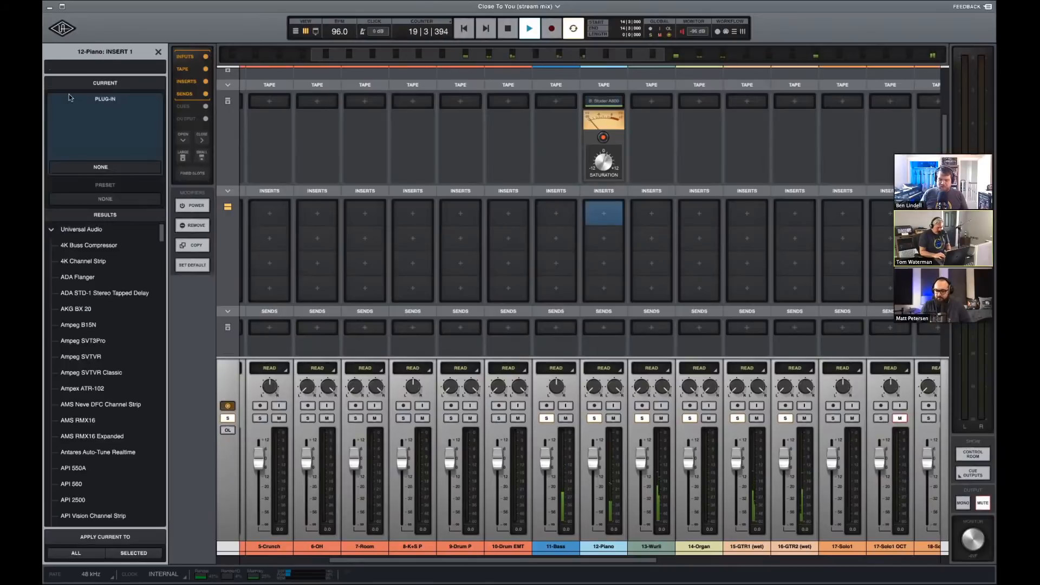
type("neve")
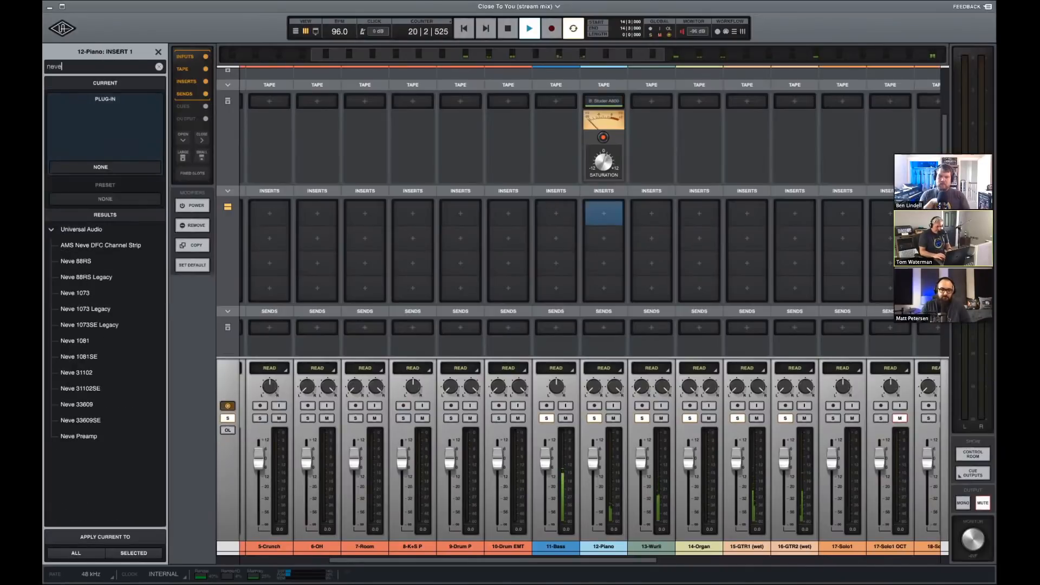
double_click(103, 404)
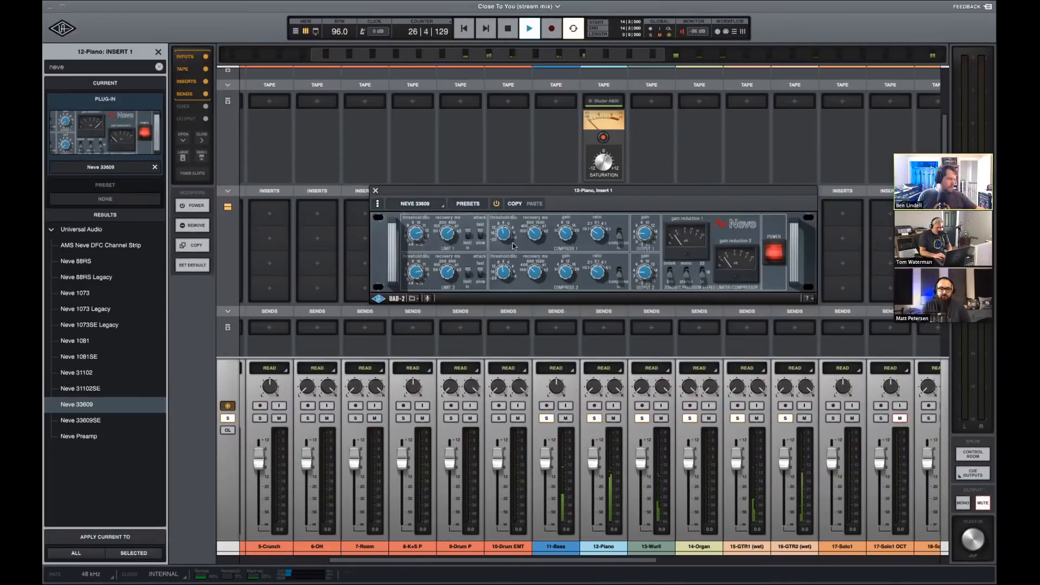
Stop playback and create a new bus fed by the 12-Piano and 13-Wurli channels.
left_click(376, 191)
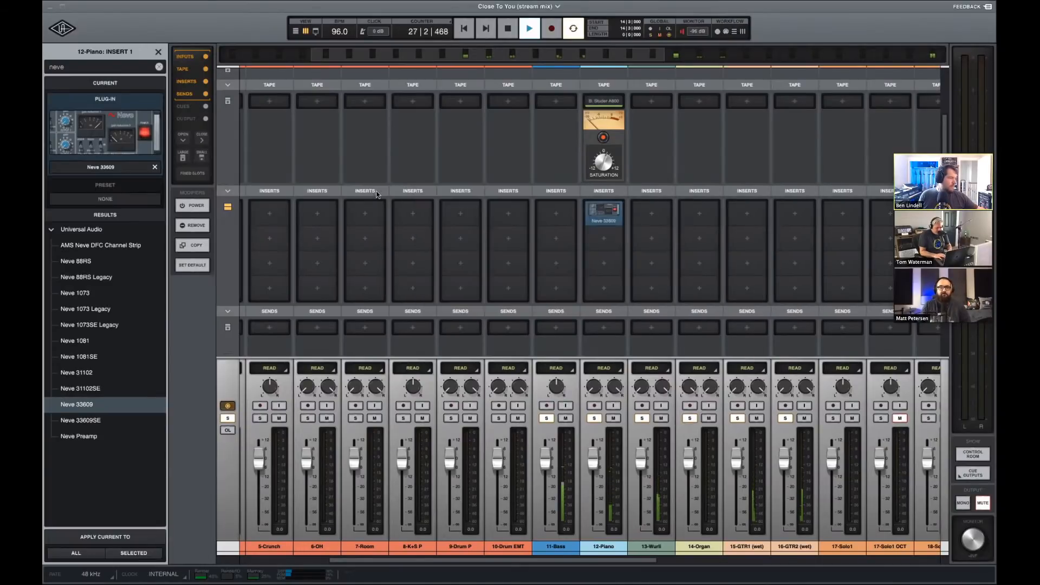
left_click(620, 242)
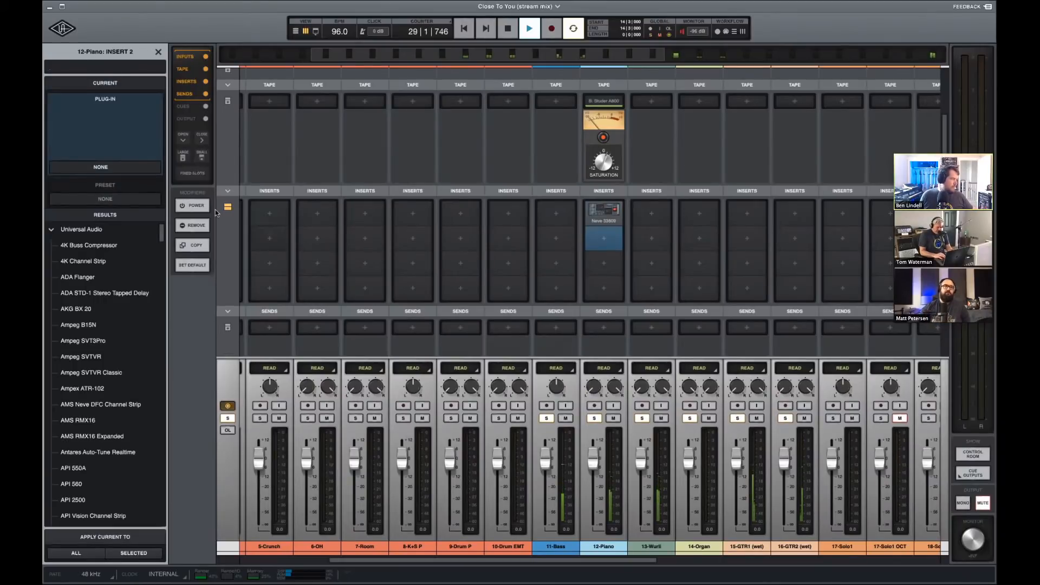
key("space")
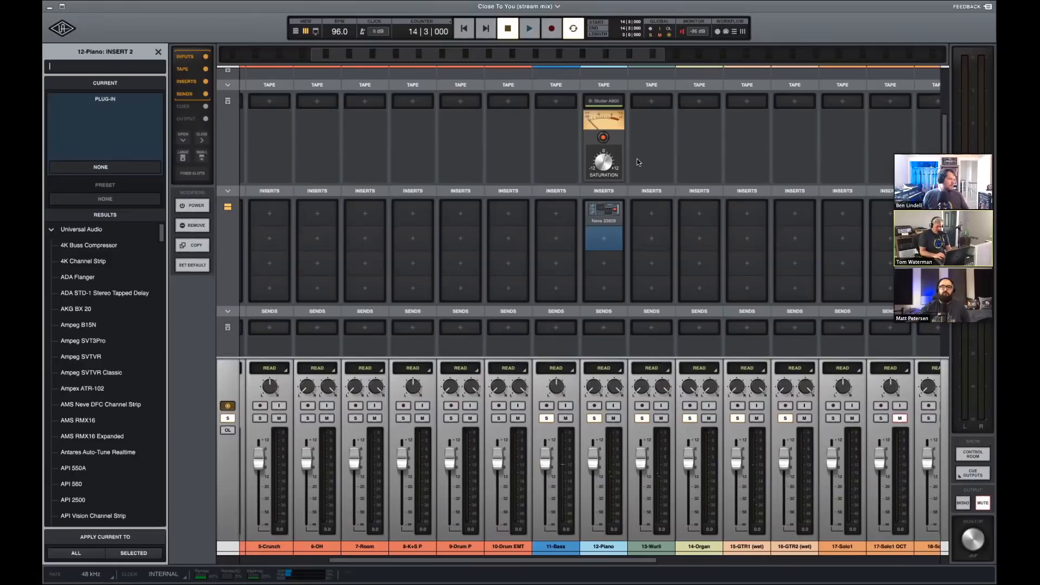
left_click(650, 547)
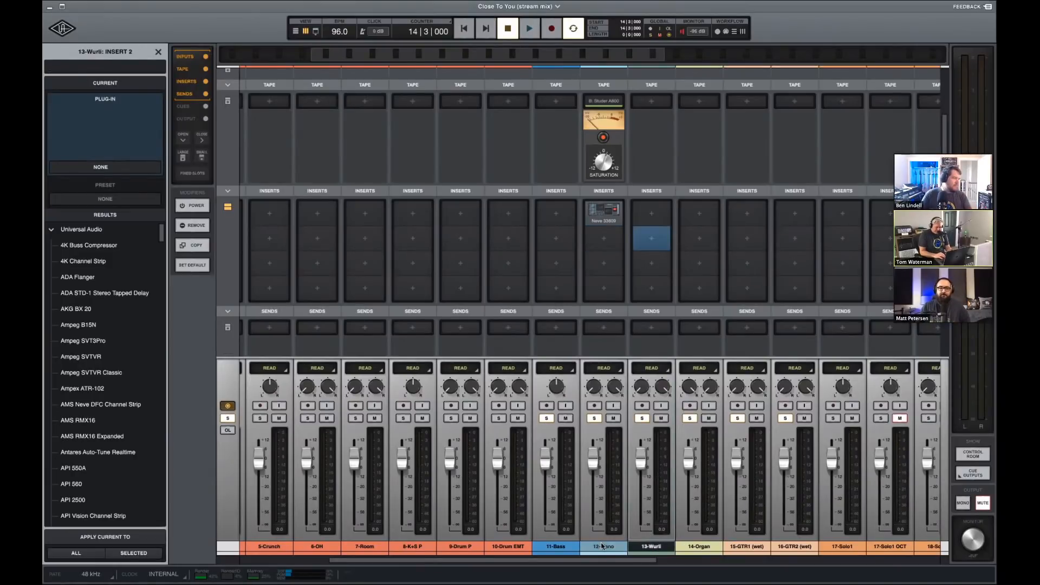
left_click(603, 546, "shift")
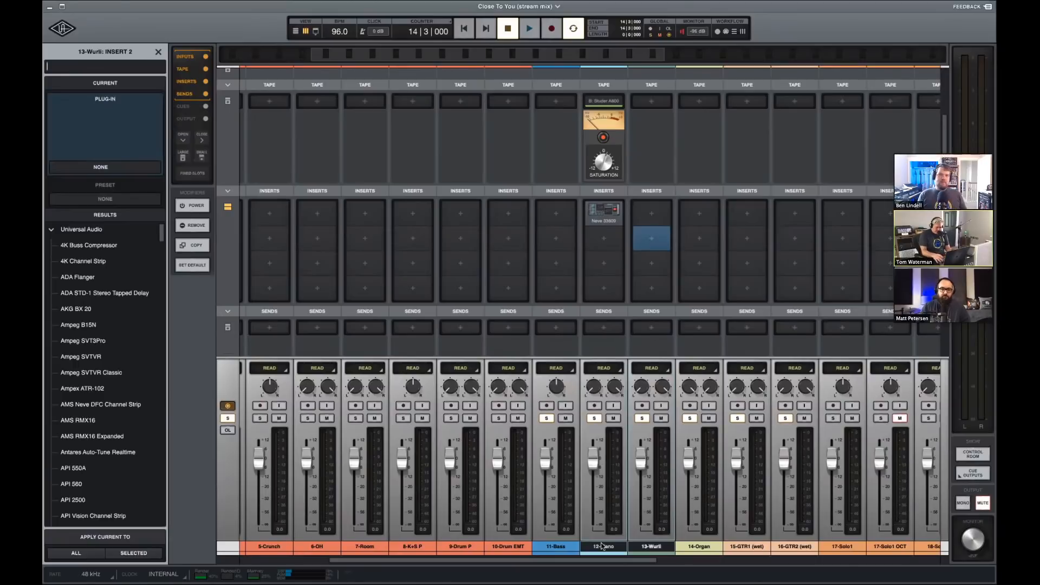
key("shift+super+b")
key("Return")
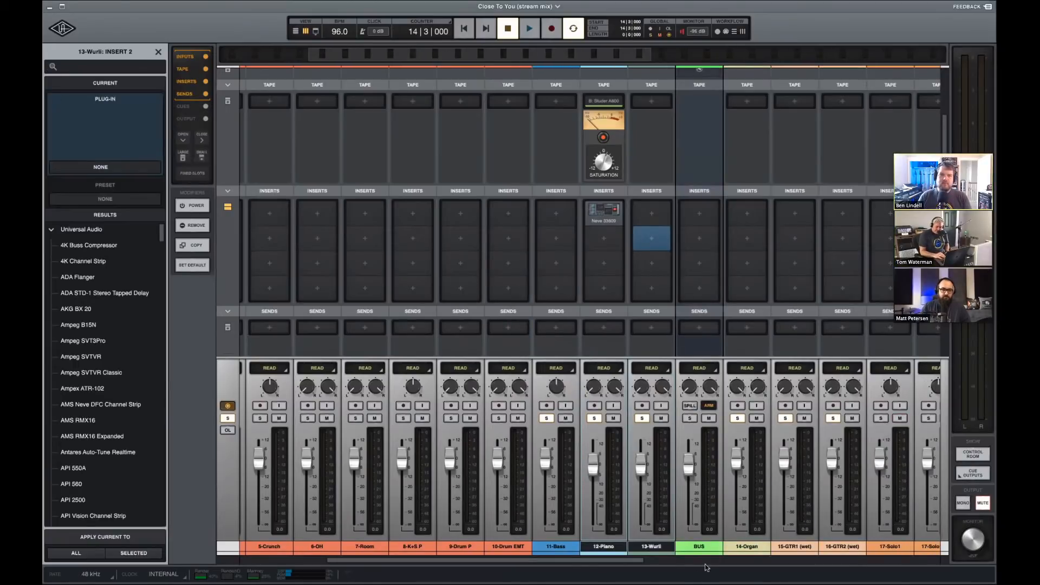
Rename the new bus KEYS and give it a light grey colour.
double_click(702, 549)
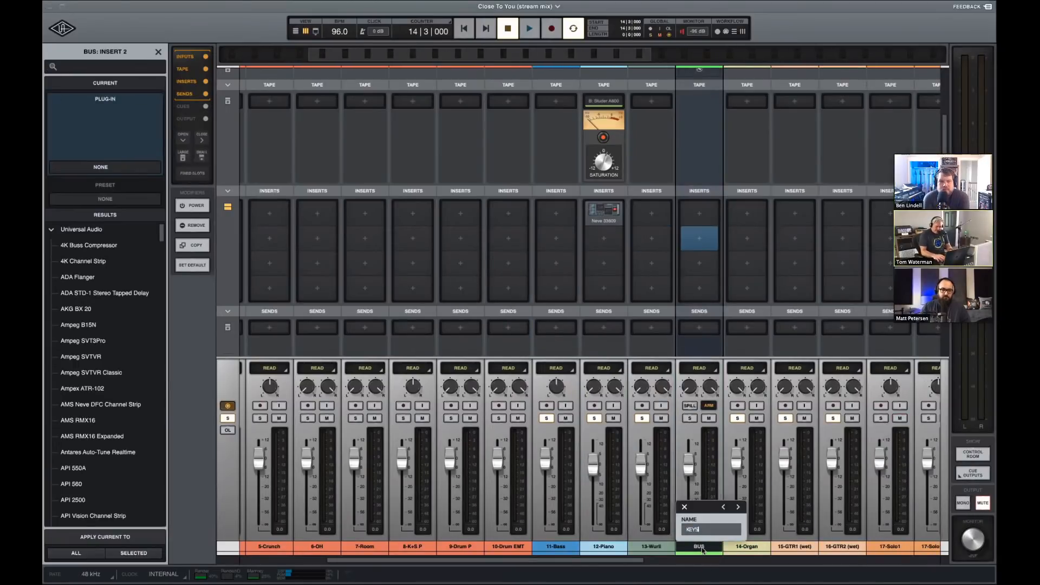
key("Return")
left_click(158, 52)
left_click(107, 149)
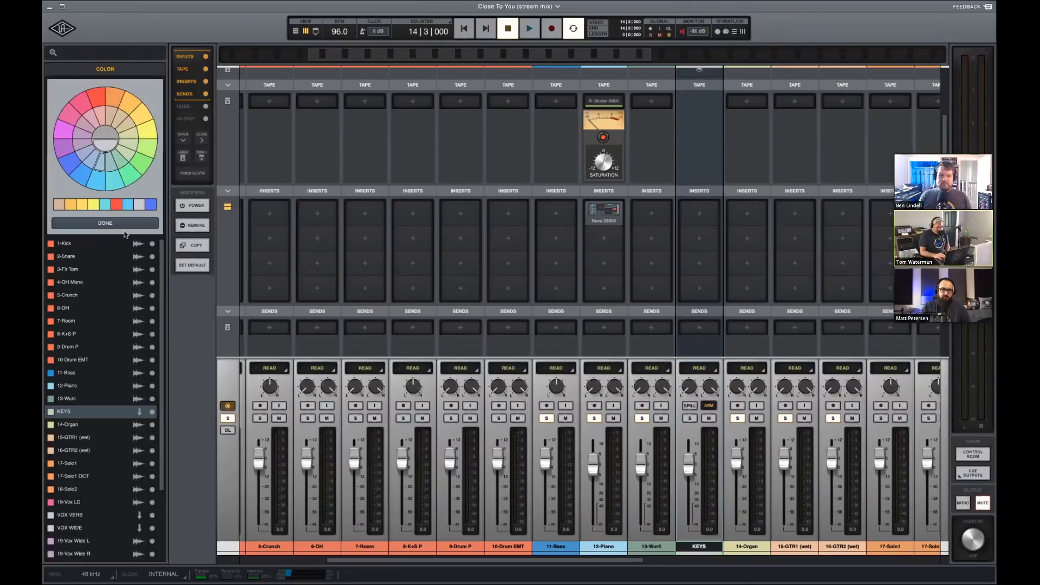
left_click(129, 224)
Select the 12-Piano and 13-Wurli channels and check their output assignments.
left_click(523, 548)
left_click(477, 546, "shift")
scroll(514, 307, "down", 5)
scroll(514, 307, "down", 3)
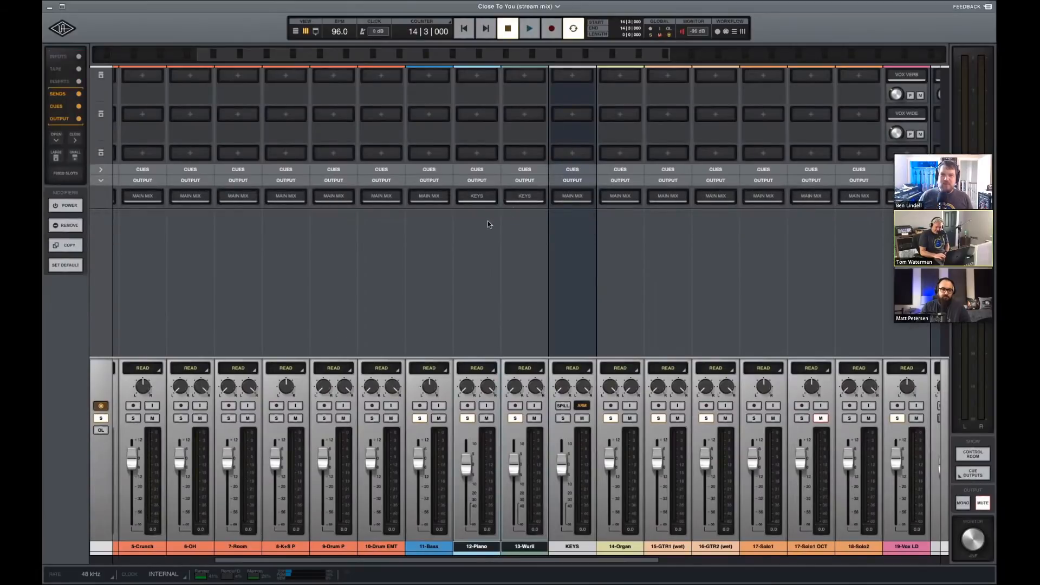
scroll(535, 218, "up", 8)
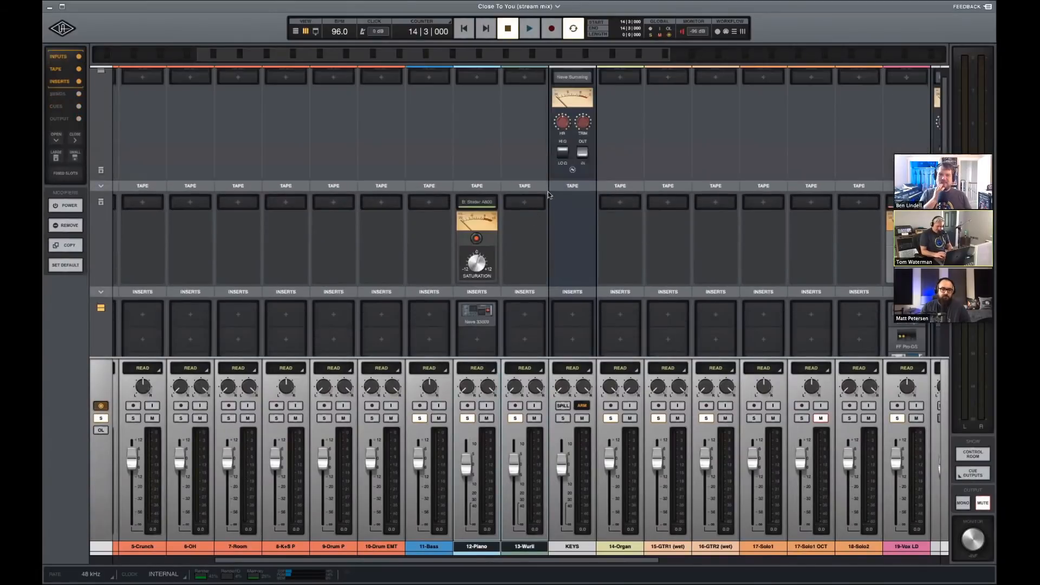
scroll(583, 150, "up", 1)
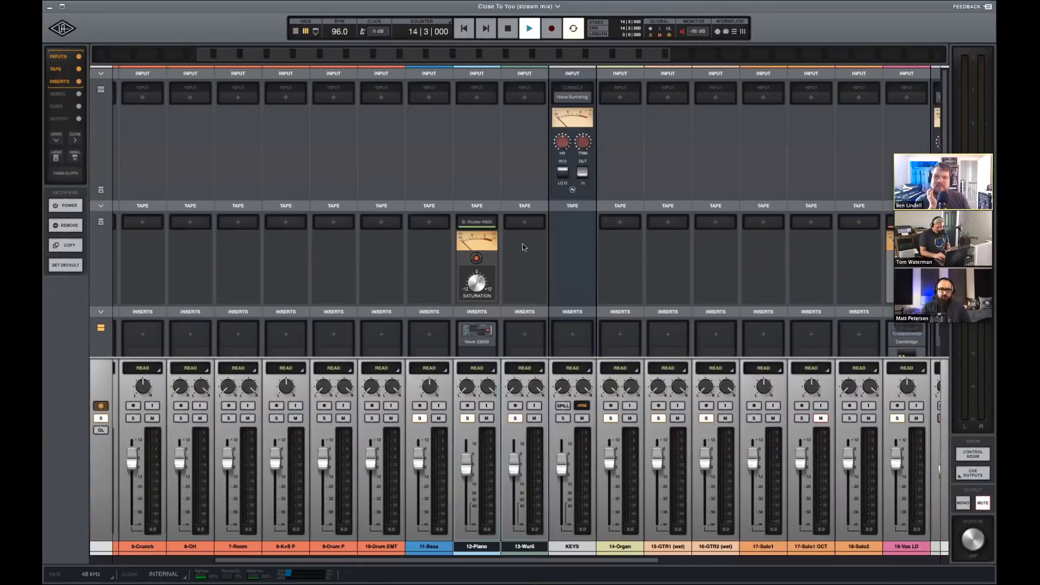
Assign and enable tape machine B, the Studer A800, on 13-Wurli and put the Pultec MEQ-5 in the first insert slot of both selected channels.
left_click(524, 223)
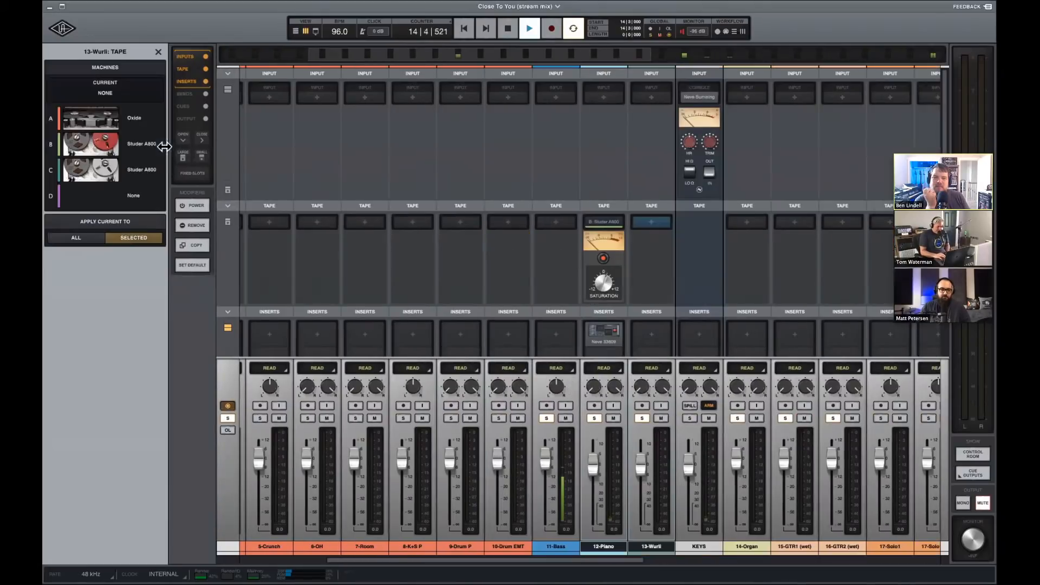
left_click(133, 144)
left_click(651, 259)
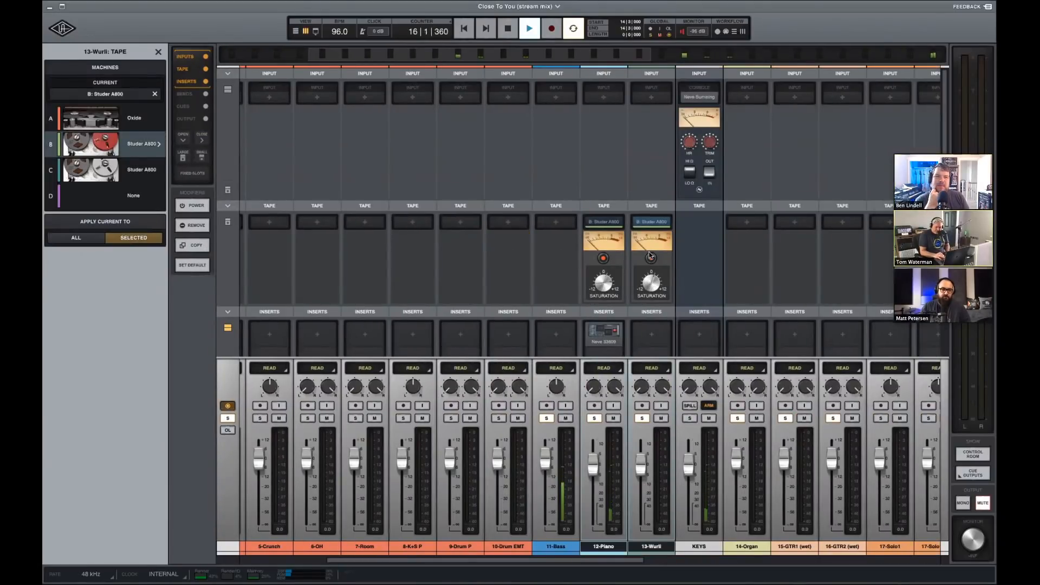
type("me")
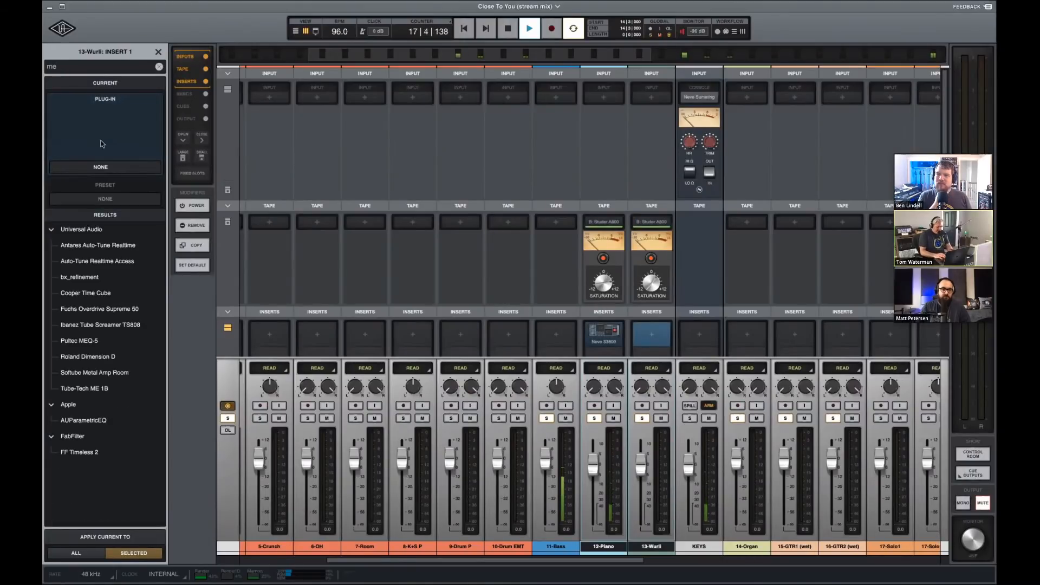
left_click(79, 340)
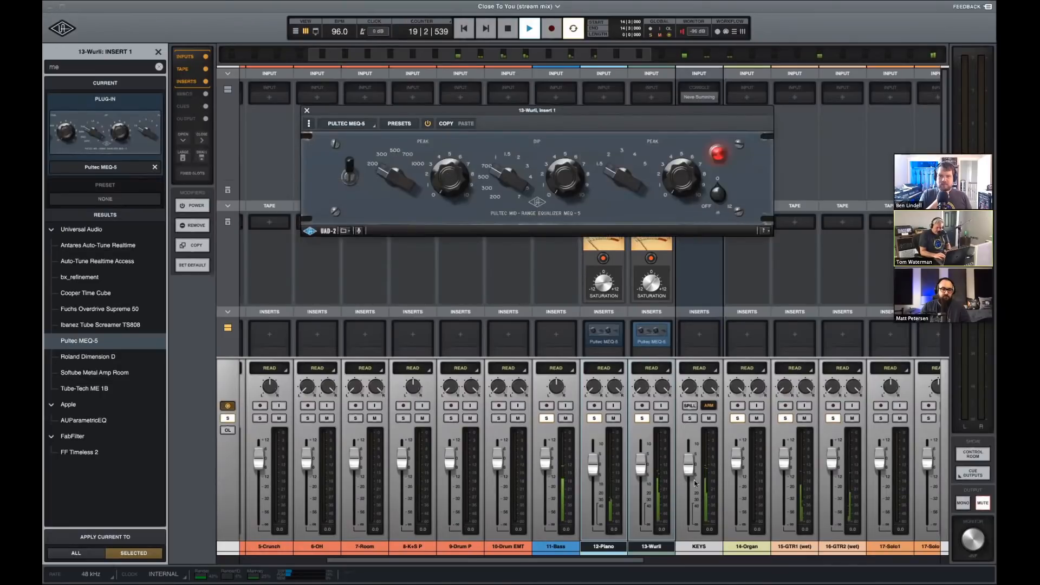
Try a slight level increase on the selected 12-Piano and 13-Wurli channels.
left_click_drag(646, 477, 646, 473)
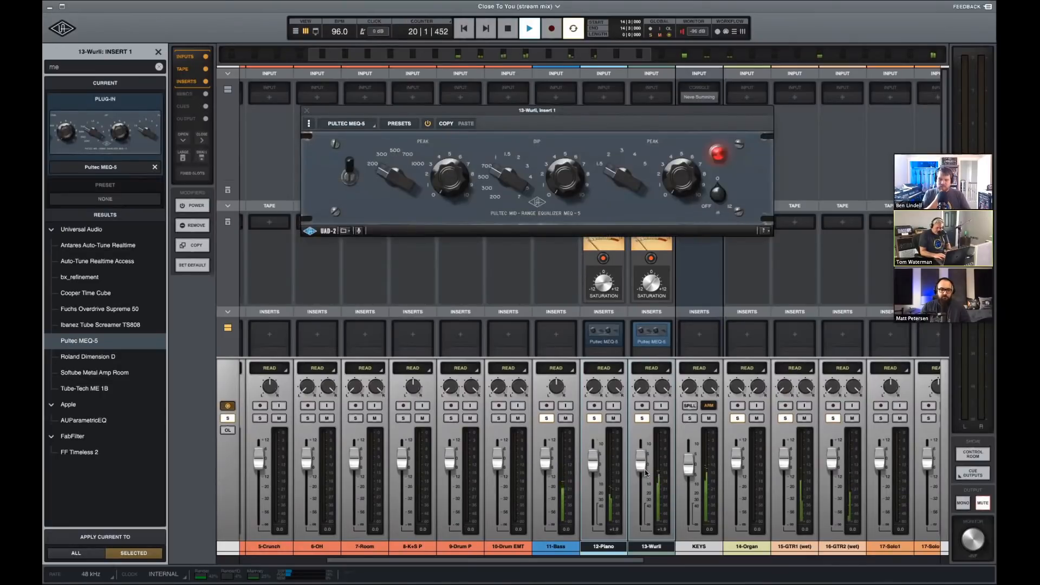
left_click(646, 473, "alt")
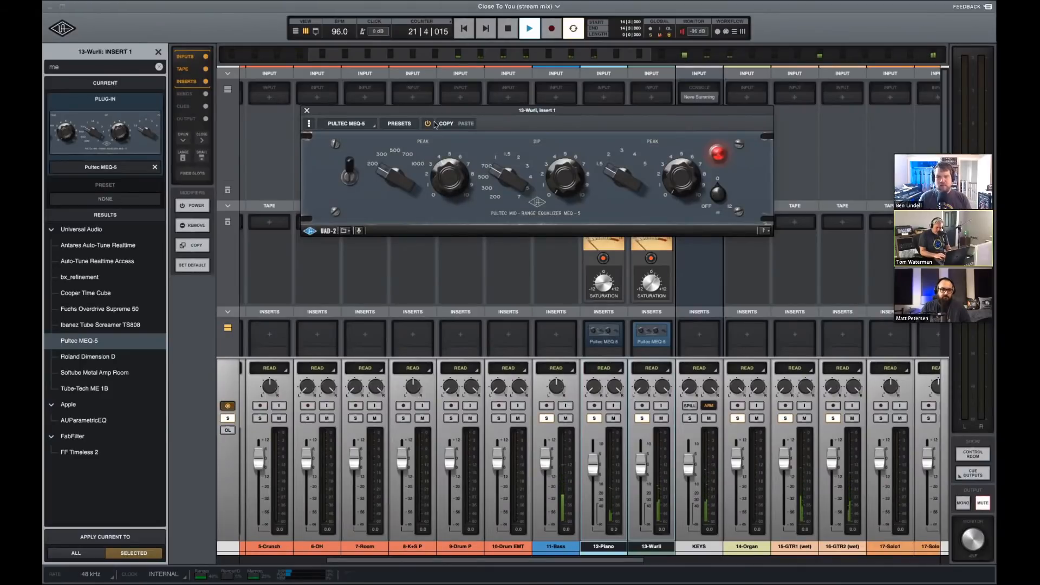
left_click(655, 547)
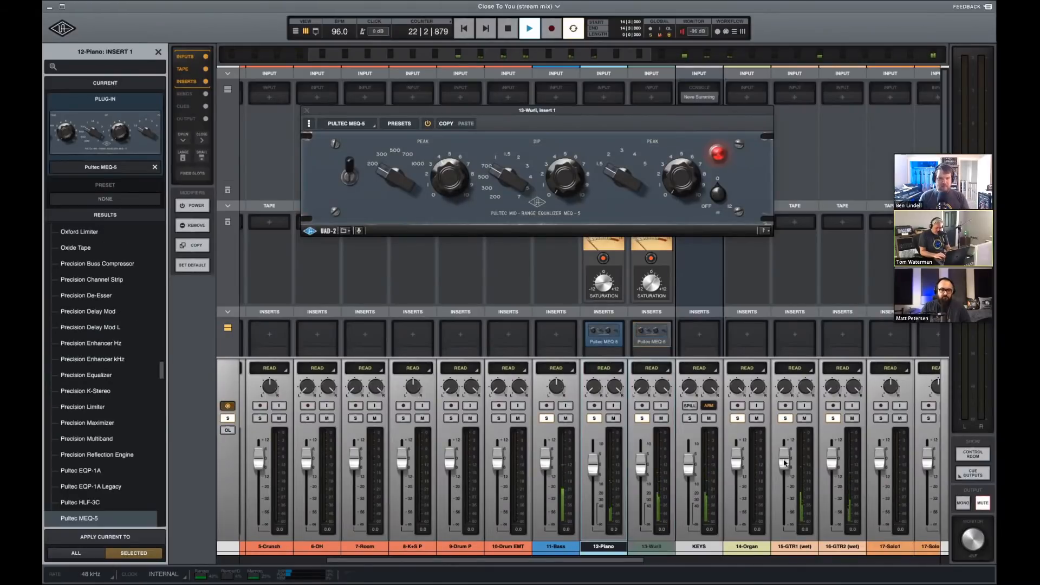
Open the UA 1176 Rev A compressor on the 19-Vox LD channel to review its settings.
scroll(784, 464, "right", 6)
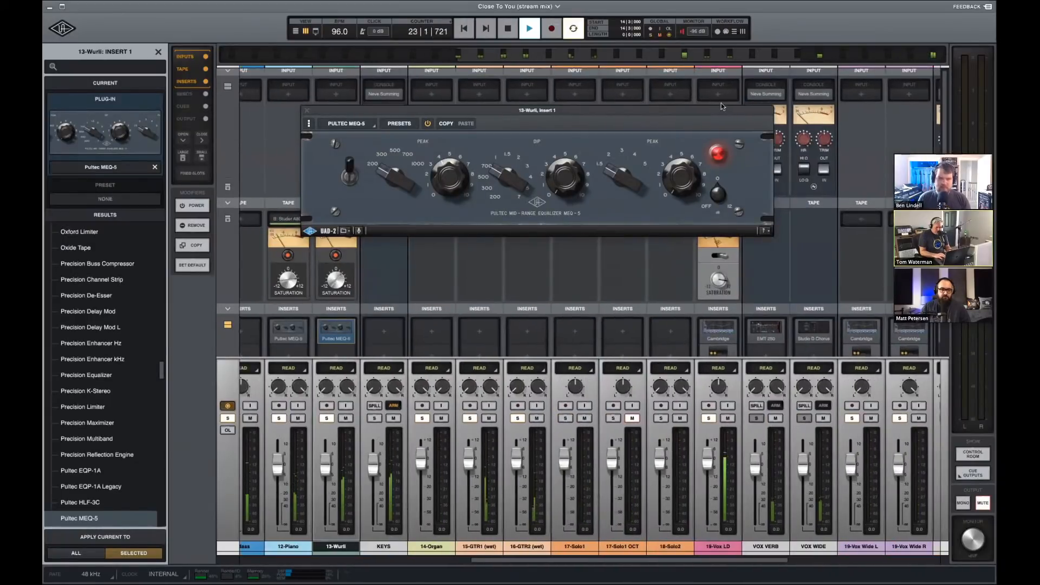
left_click(307, 110)
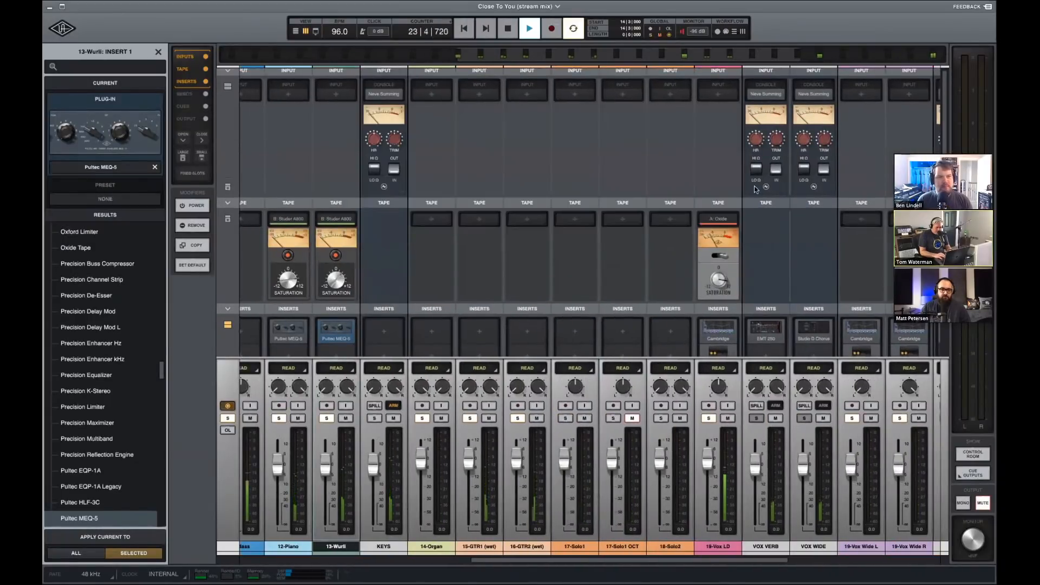
scroll(718, 318, "down", 3)
left_click(718, 310)
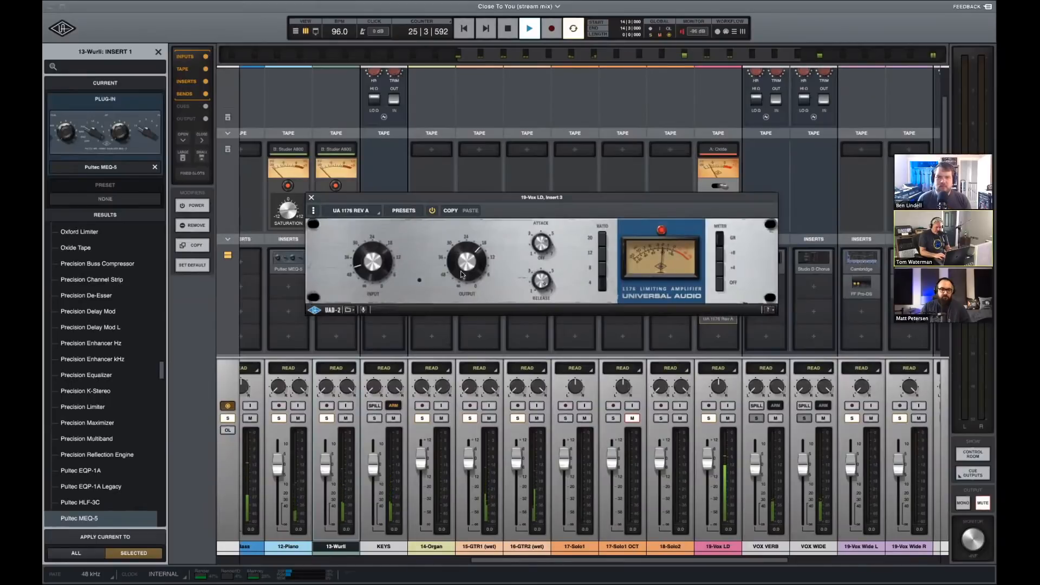
left_click(311, 198)
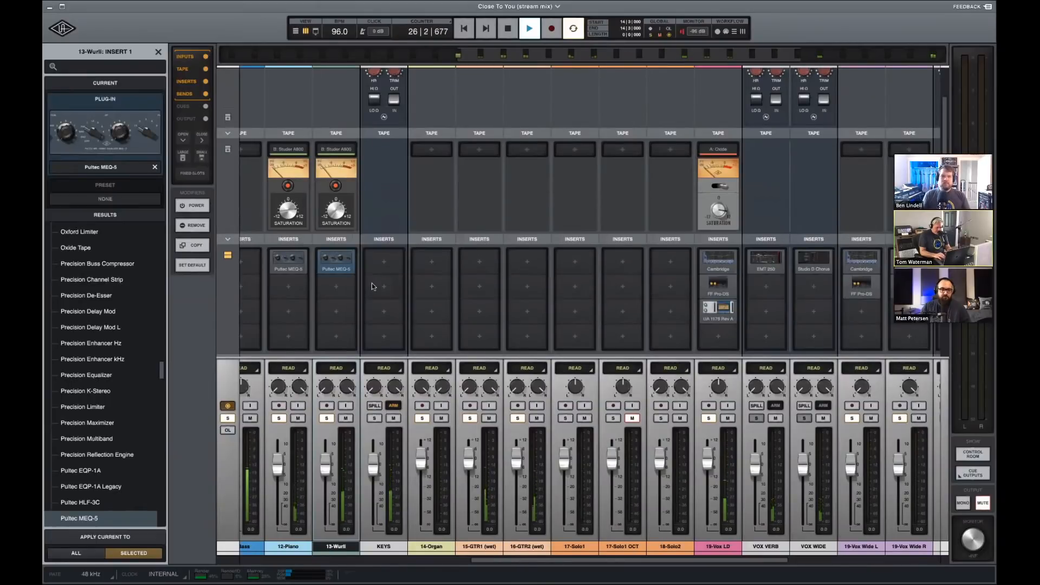
Replace the Pultec MEQ-5 on 12-Piano with the Manley Massive Passive equalizer in the first insert slot.
scroll(372, 287, "left", 5)
scroll(578, 103, "up", 2)
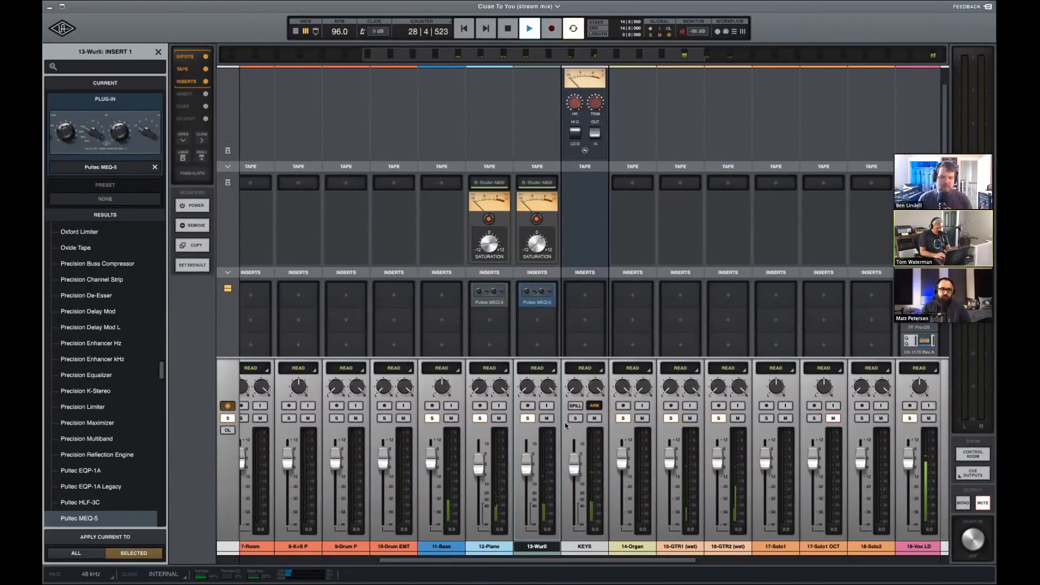
left_click(501, 303)
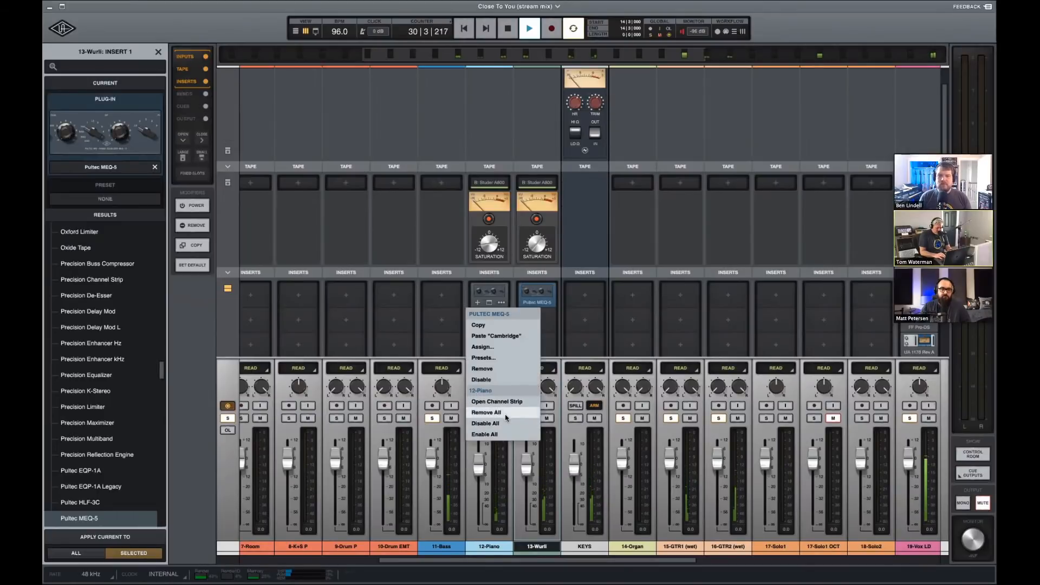
left_click(488, 369)
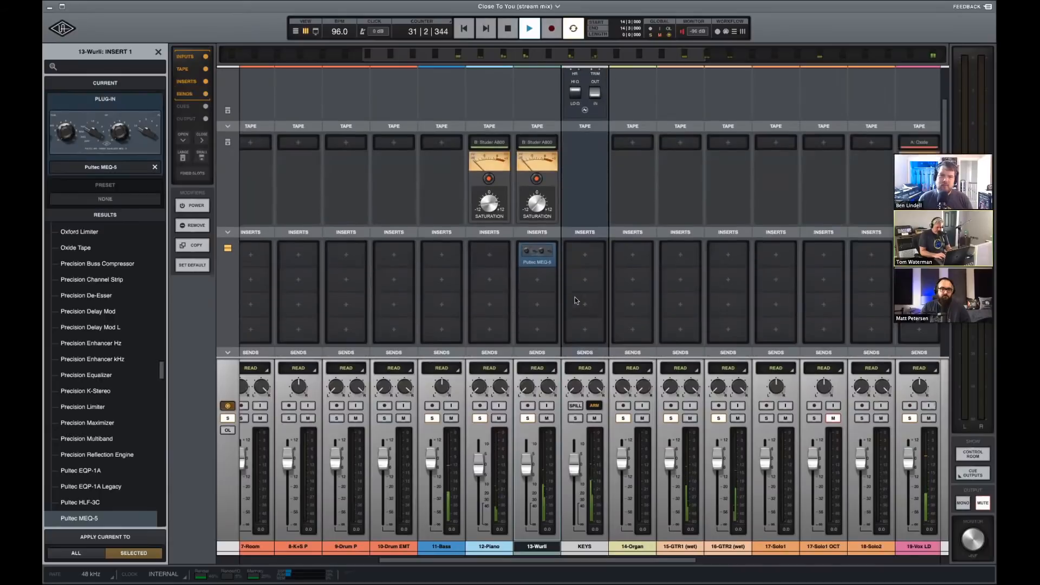
left_click(490, 237)
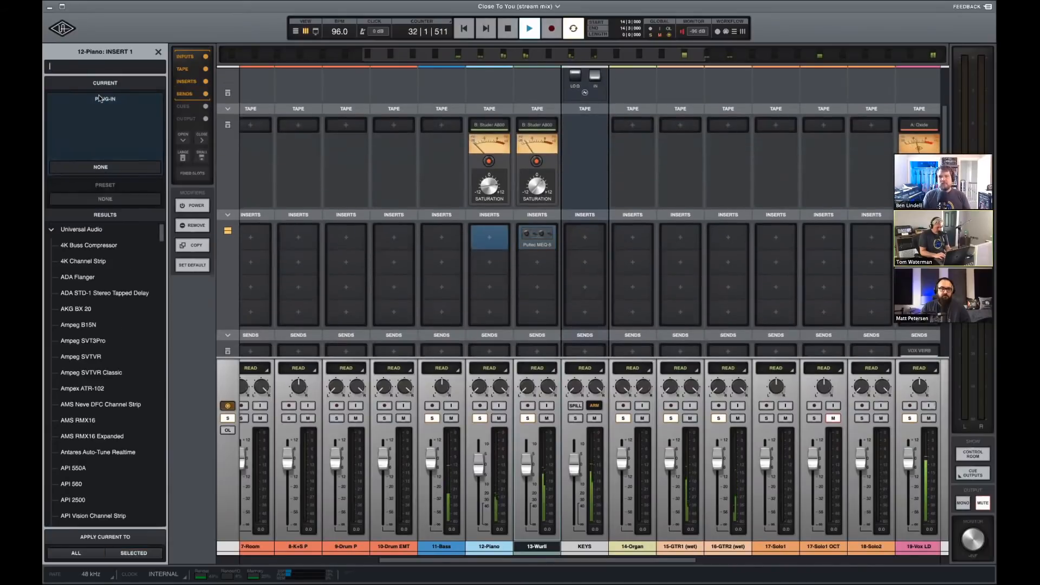
type("man")
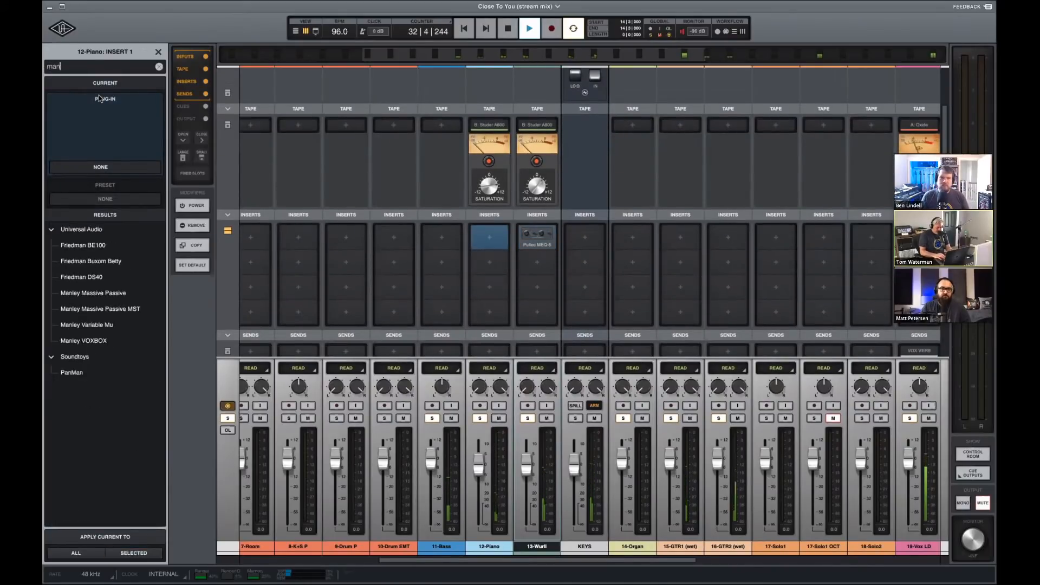
double_click(117, 293)
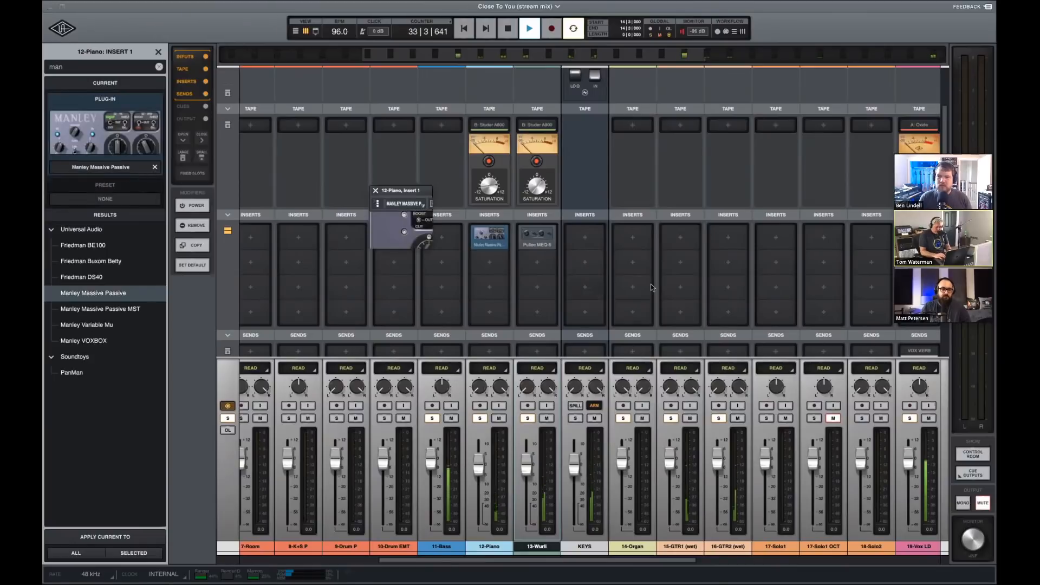
Engage the 560-27K band of the piano's Massive Passive and adjust its knobs to shape the high end.
left_click(540, 232)
left_click_drag(555, 319, 548, 233)
left_click_drag(549, 295, 550, 327)
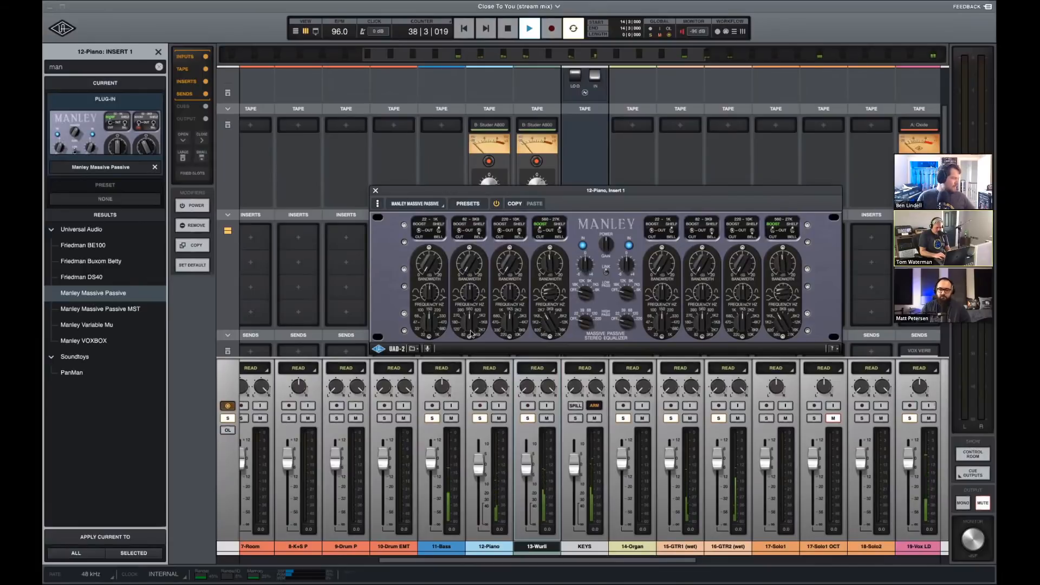
Engage and adjust the 82-3K9 band of the piano's Massive Passive, and stop playback.
left_click(459, 230)
left_click_drag(469, 264, 469, 253)
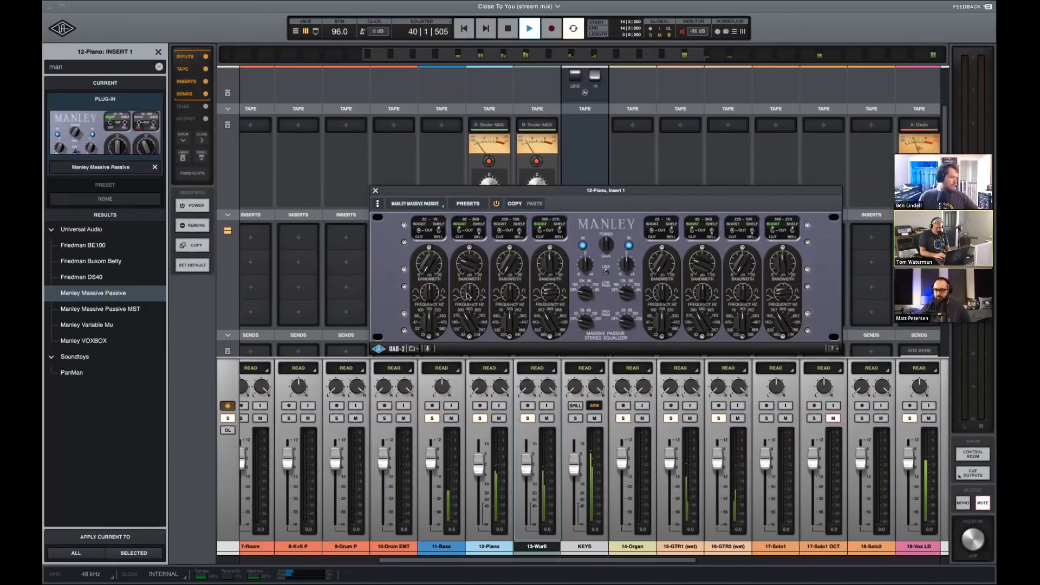
left_click_drag(465, 320, 464, 332)
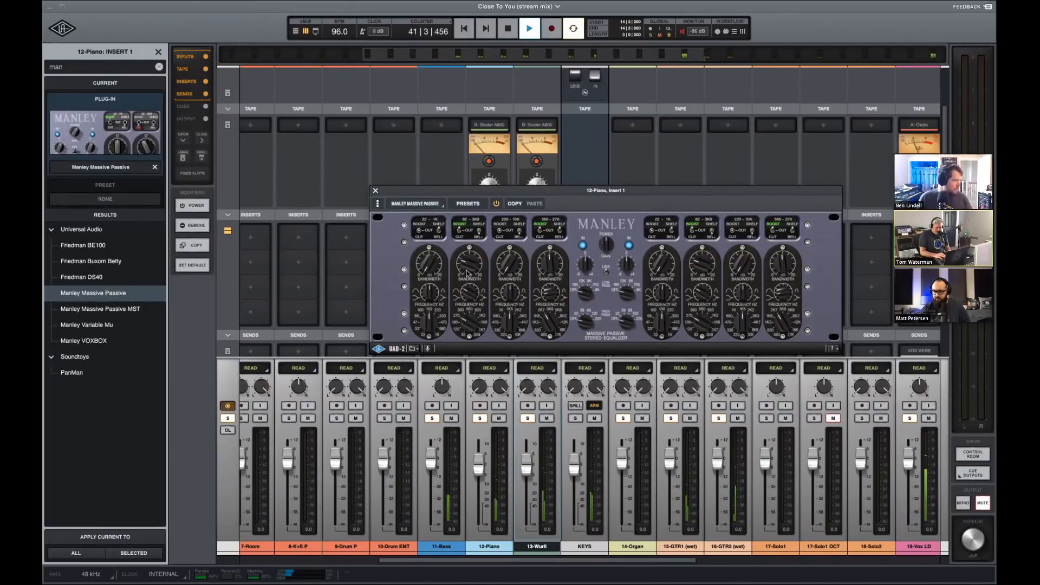
left_click(376, 190)
key("space")
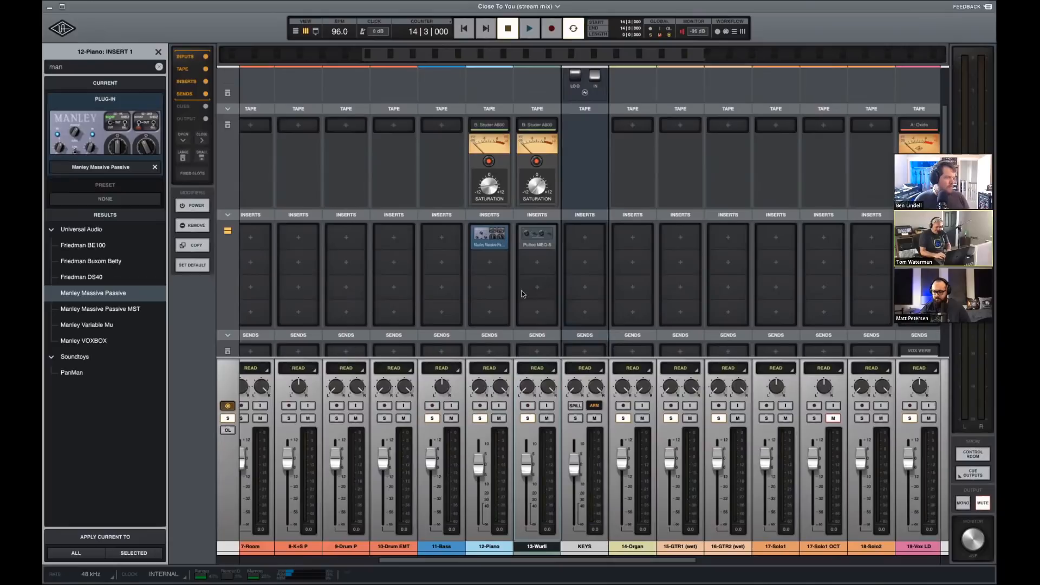
Clear the other channel solos so that only 11-Bass is soloed.
scroll(549, 283, "right", 2)
left_click(397, 421)
left_click(400, 421, "alt")
left_click(401, 421)
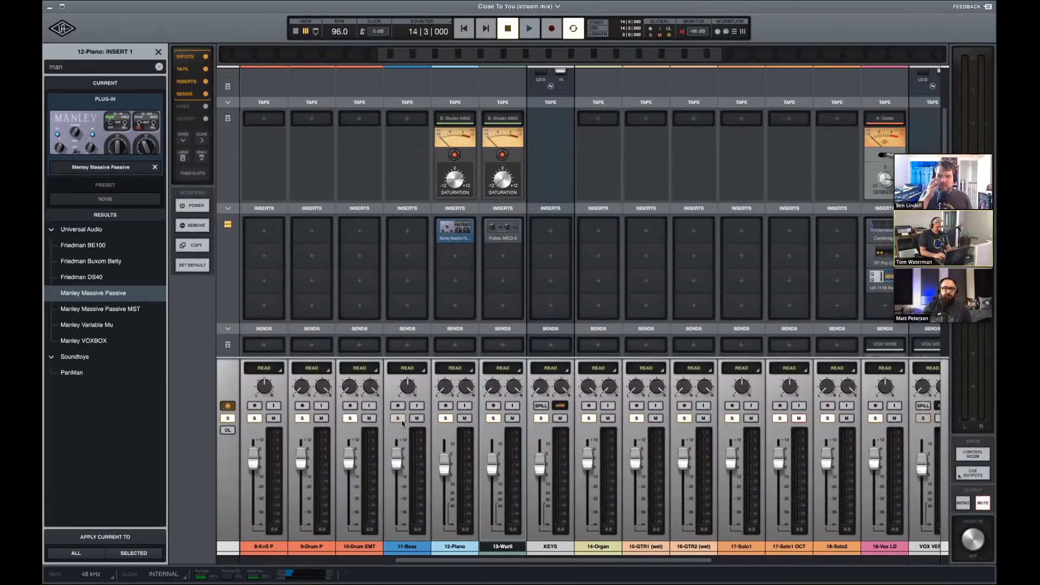
left_click(399, 420)
Start playback of the soloed bass and assign tape machine A, the Oxide, to 11-Bass.
key("space")
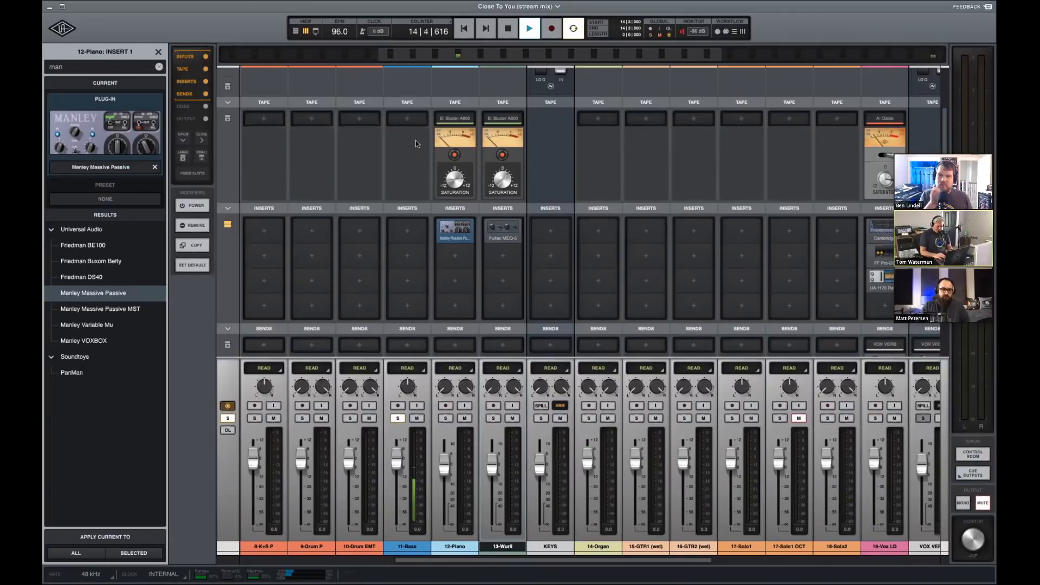
left_click(411, 125)
left_click(125, 123)
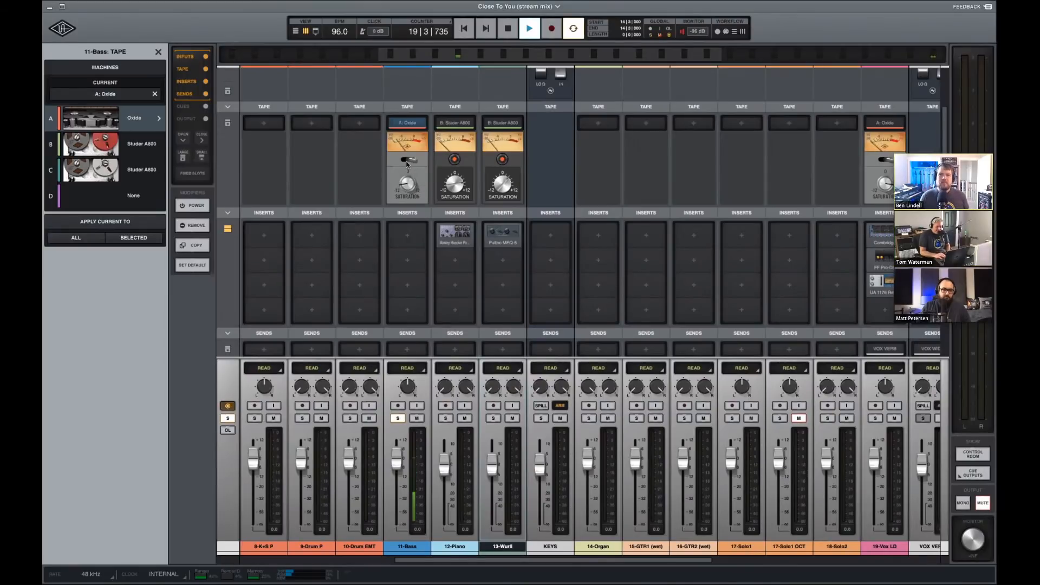
Compare the soloed bass with the Oxide tape on 11-Bass switched off and back on.
left_click(407, 161)
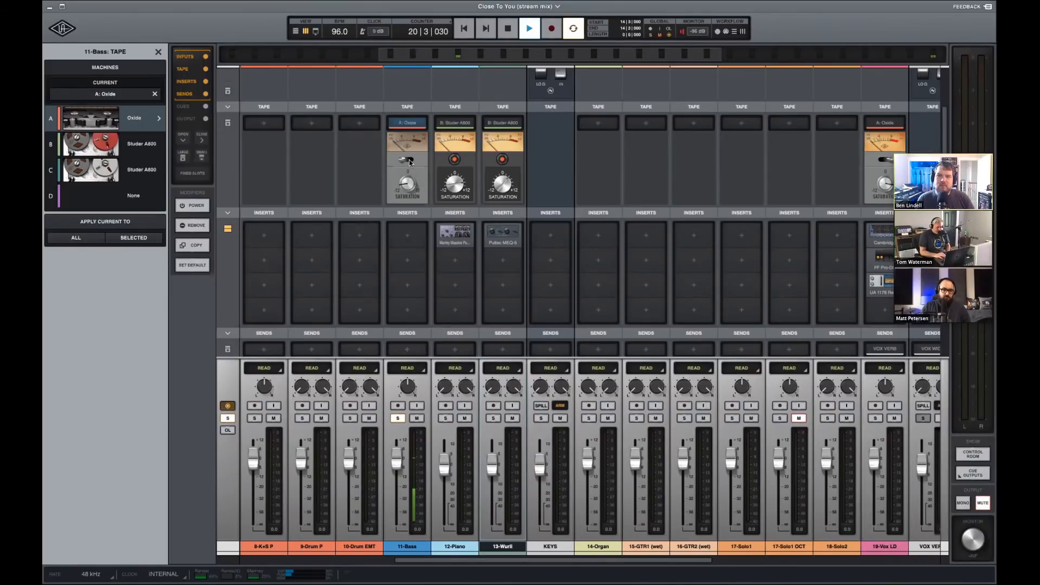
left_click(409, 160)
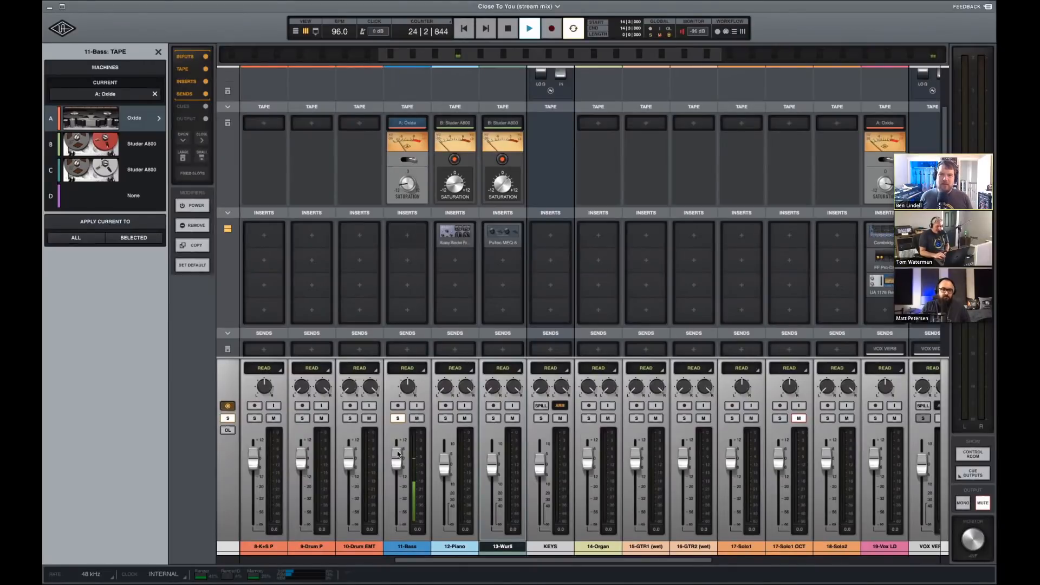
Load the Helios Type 69 EQ into the first insert of 11-Bass and move its window clear of the bass channel.
left_click(413, 551)
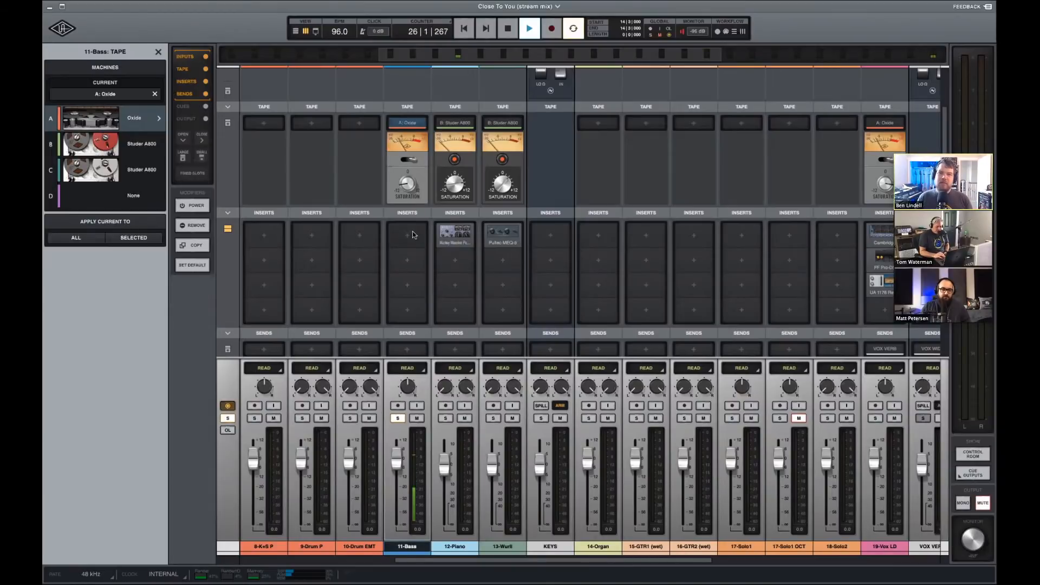
left_click(413, 234)
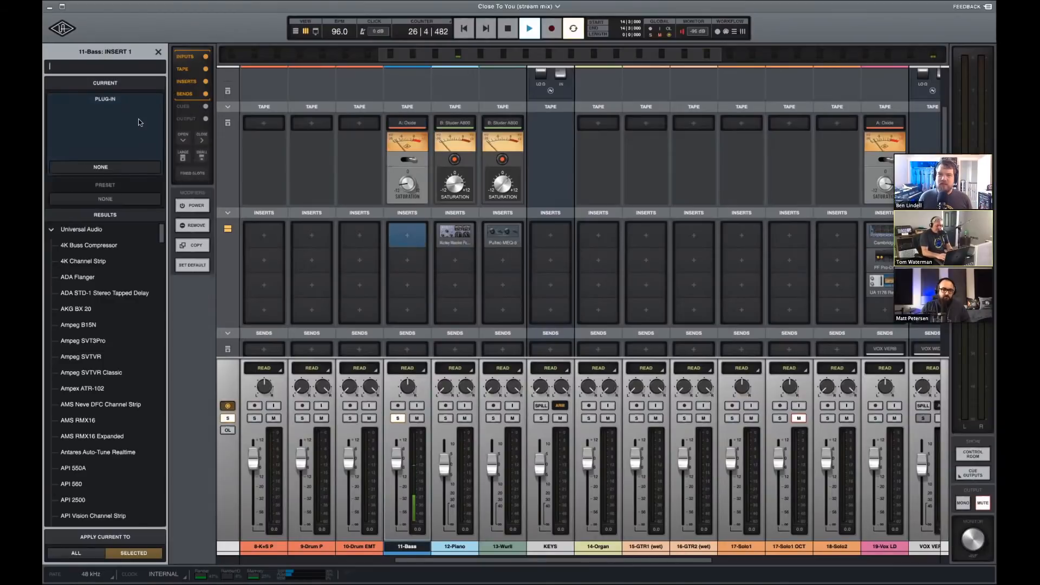
type("hel.")
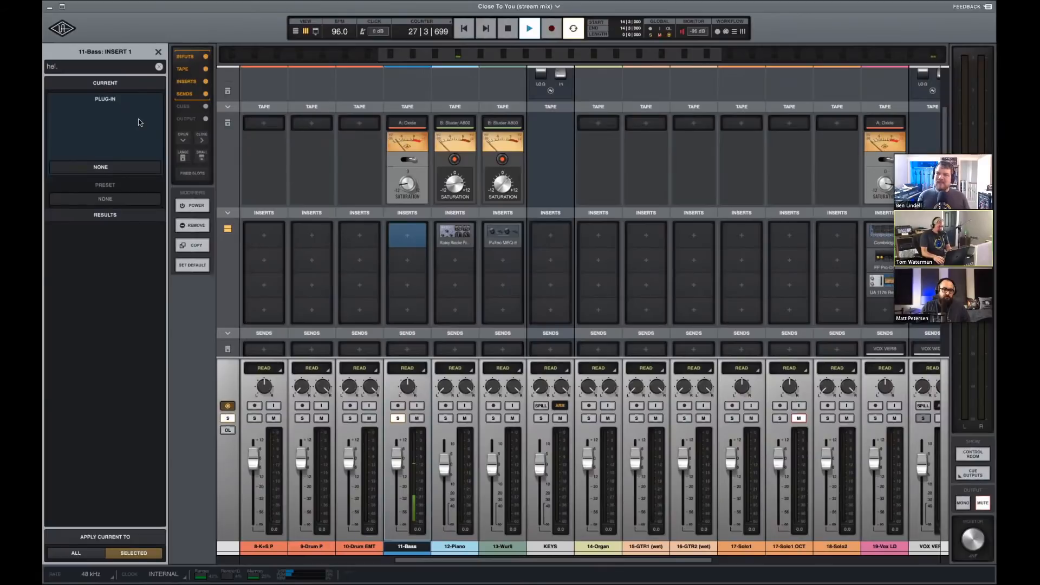
type("l")
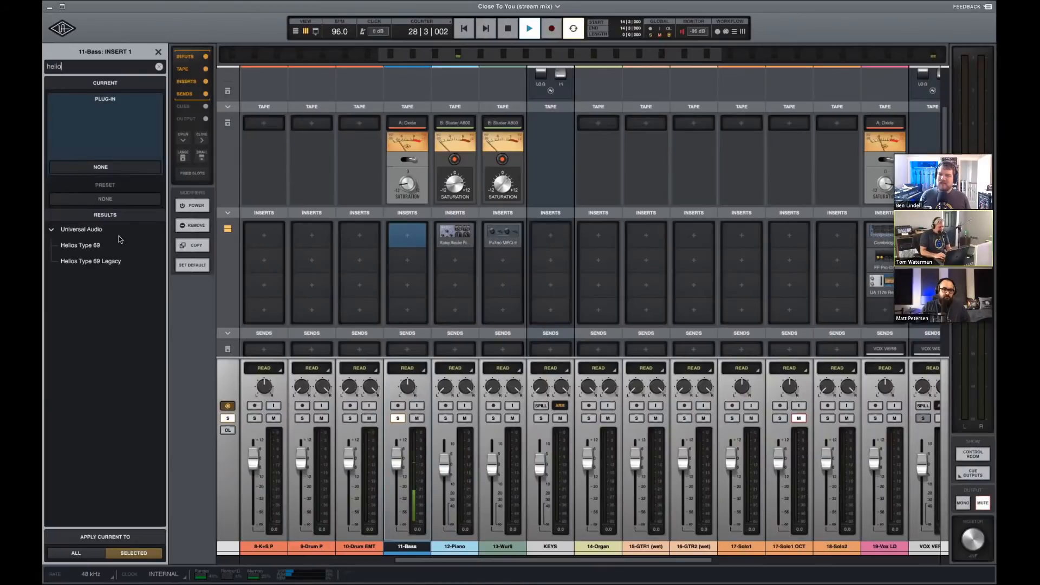
left_click(81, 246)
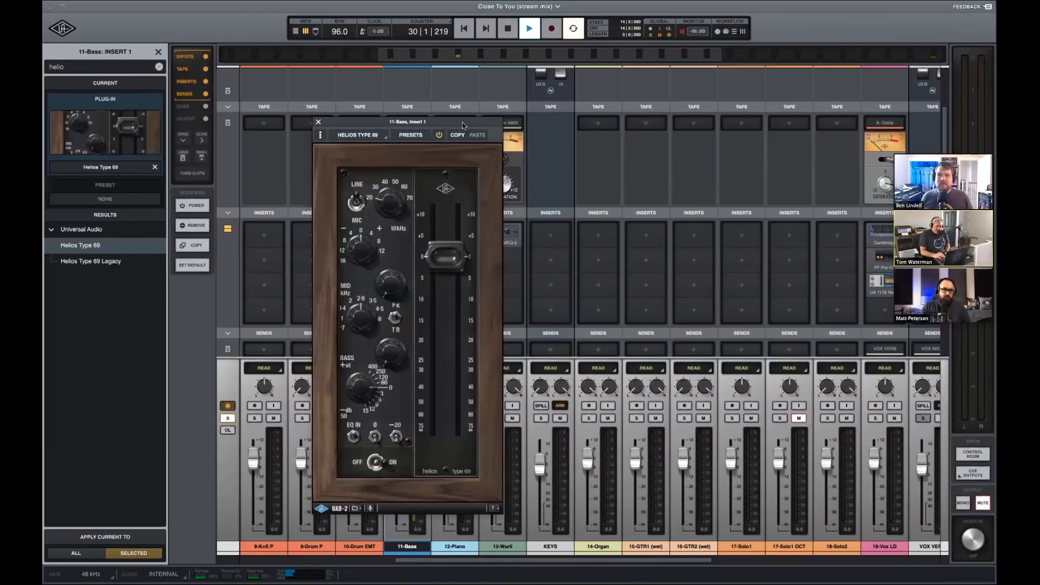
left_click_drag(463, 126, 719, 148)
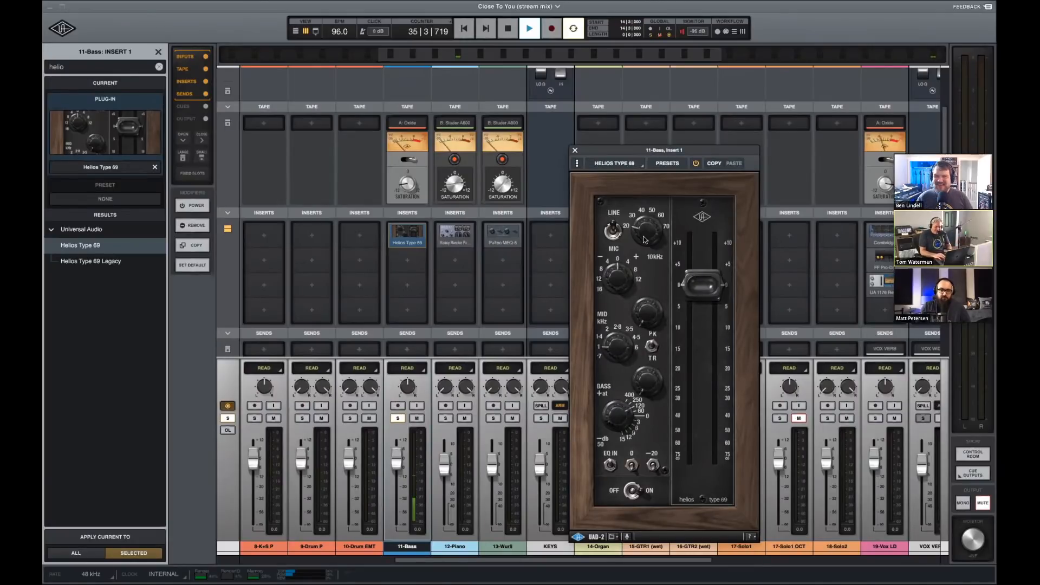
Lower the output level on the bass's Helios Type 69, compare the EQ off and on, and close the plug-in.
left_click_drag(692, 273, 694, 308)
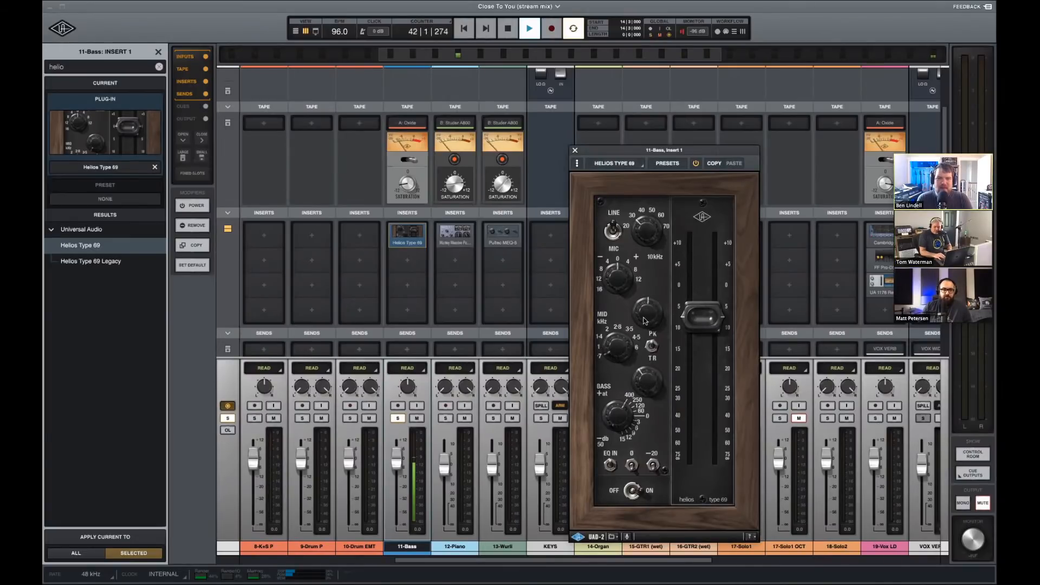
left_click_drag(688, 316, 688, 315)
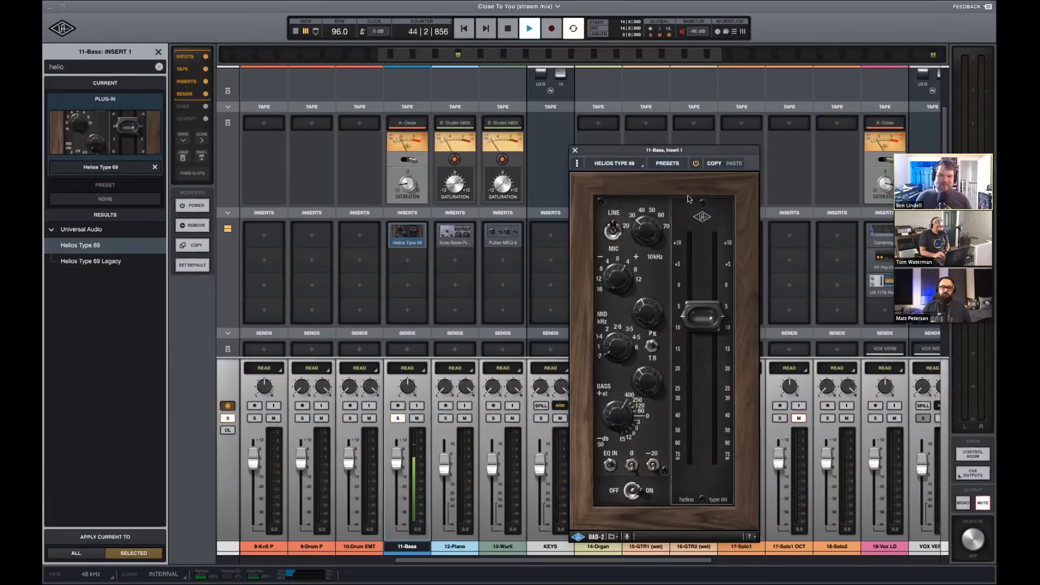
left_click(632, 496)
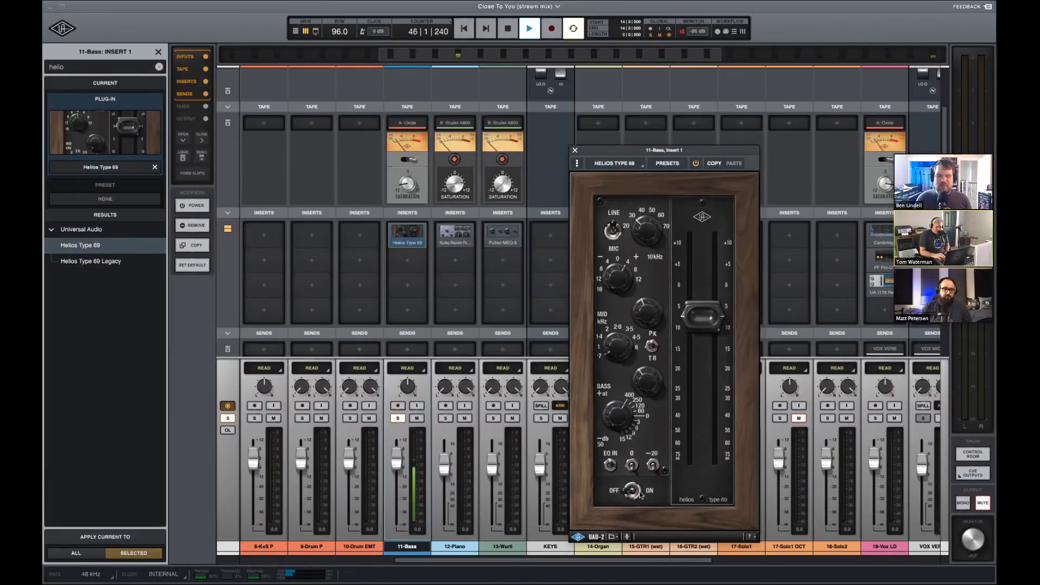
left_click(640, 493)
left_click(575, 150)
Solo 12-Piano and 13-Wurli together with 11-Bass.
left_click(398, 418)
left_click(397, 418)
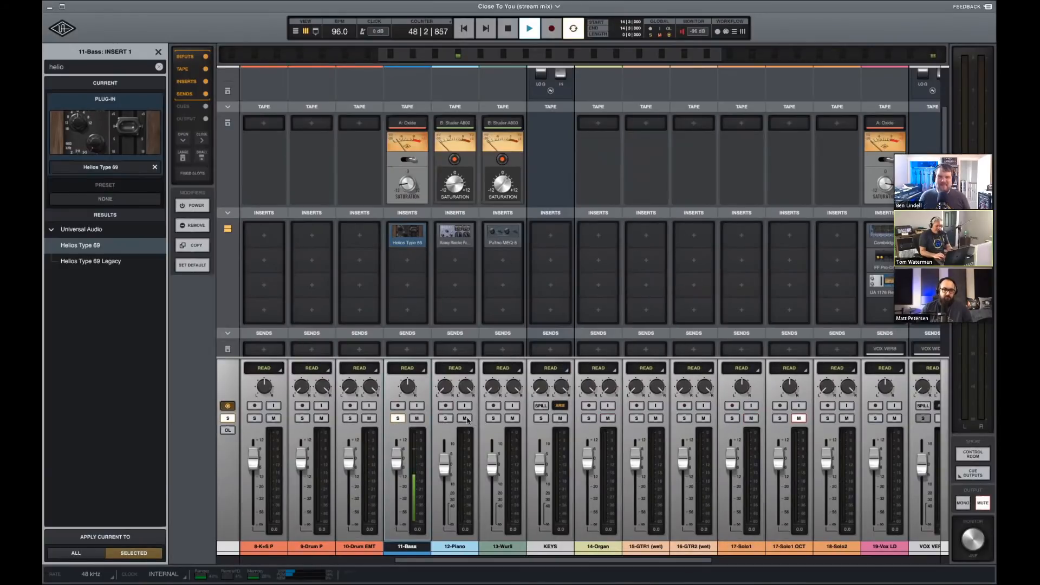
left_click(446, 418)
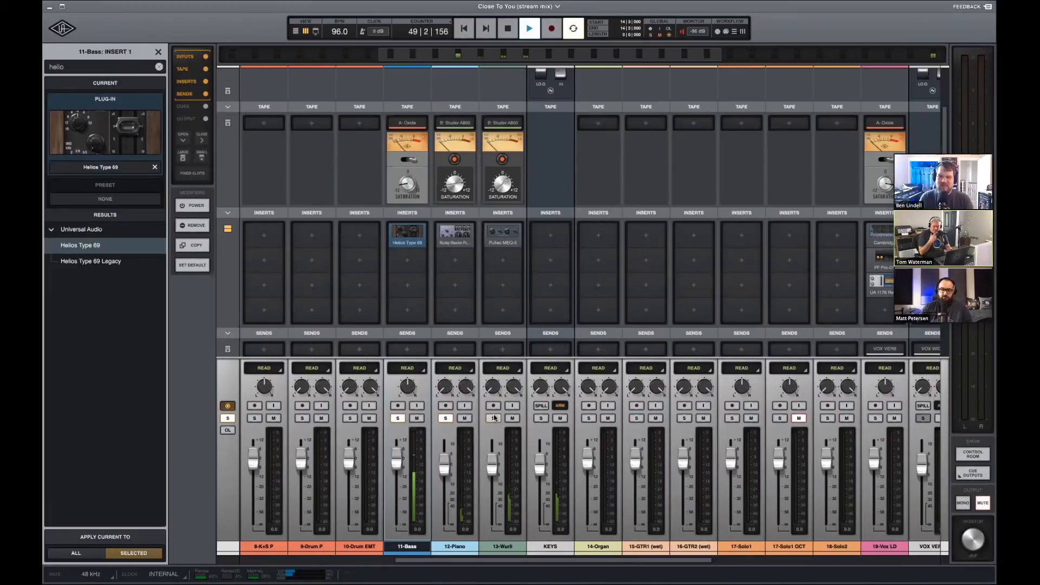
left_click(493, 419)
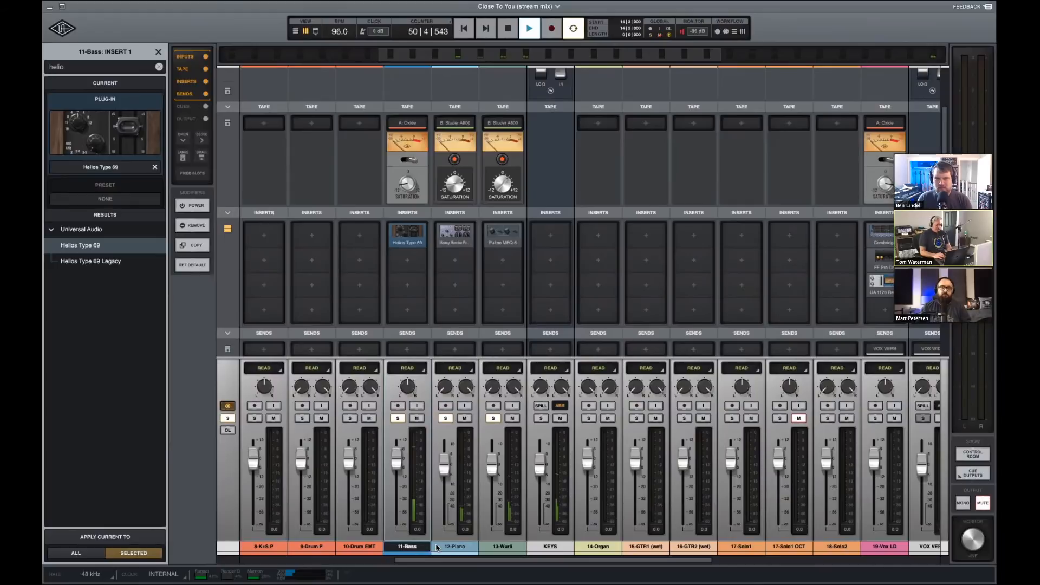
Create a stereo bus named BASS WIDE from the first send of 11-Bass.
scroll(420, 334, "down", 2)
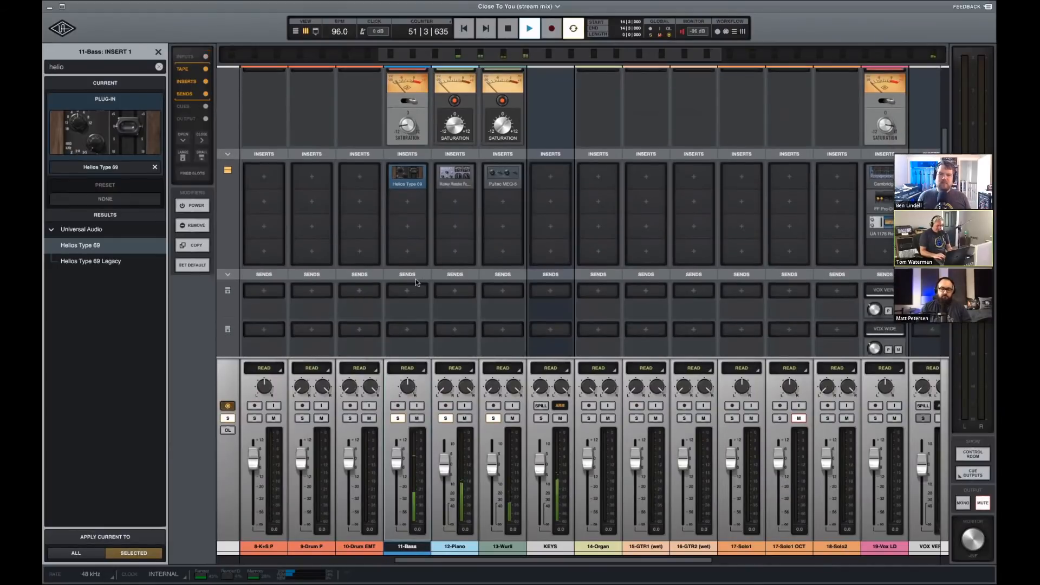
left_click(409, 290)
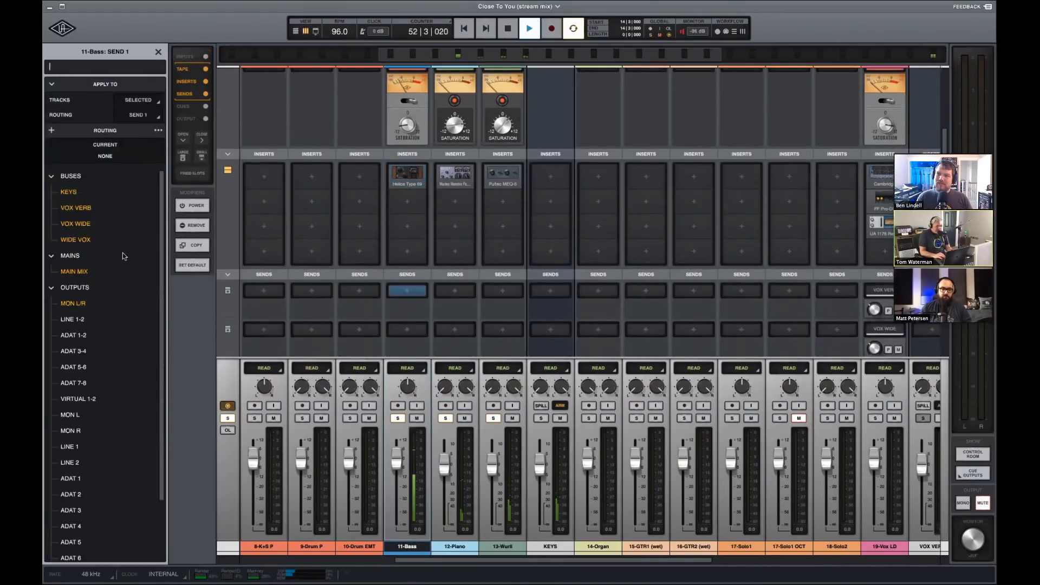
left_click(53, 131)
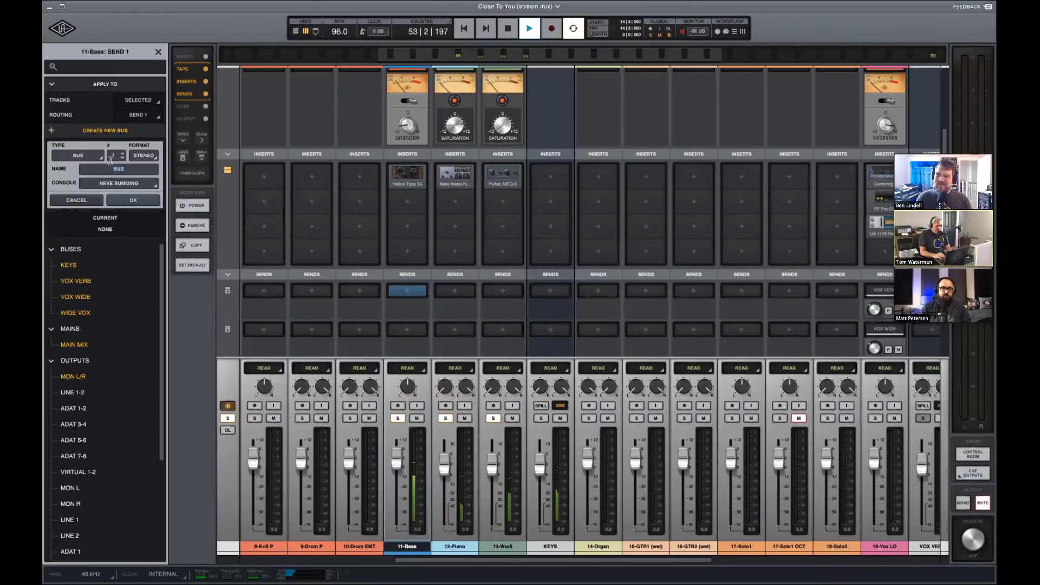
type("BASS WIDE")
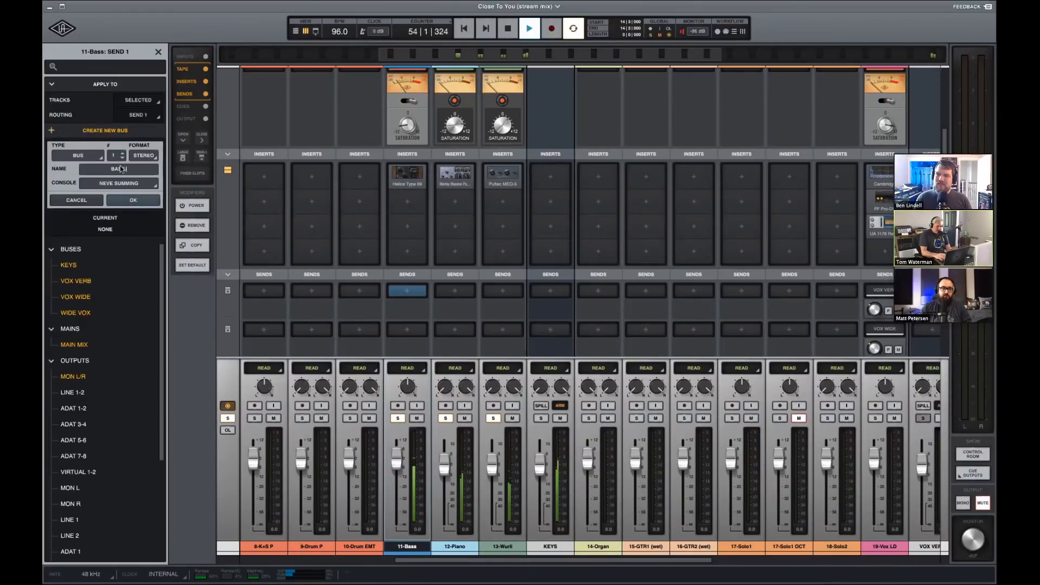
key("Return")
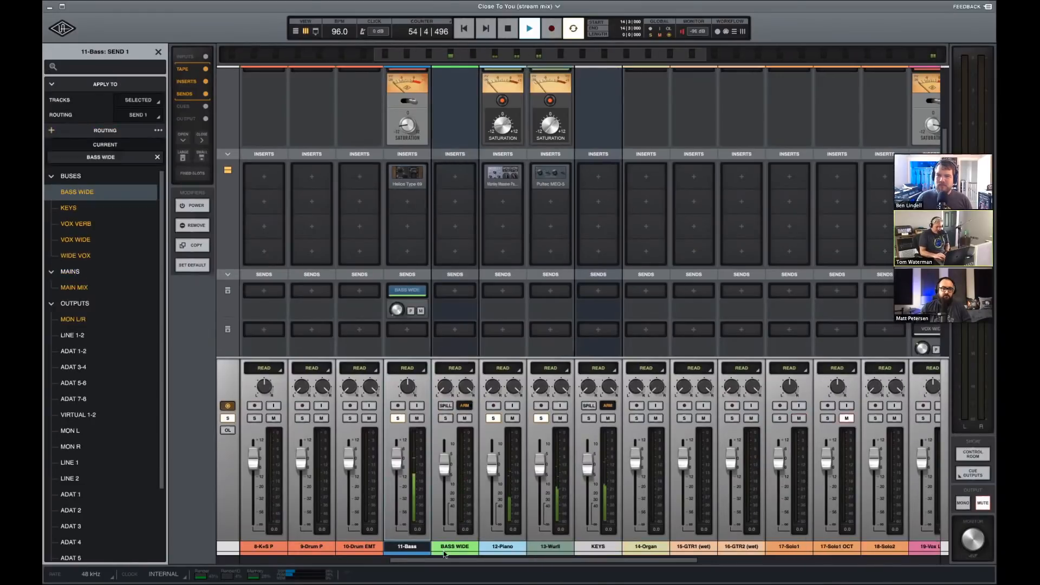
Select the BASS WIDE bus, toggle its solo-safe state and stop playback.
left_click(454, 549)
double_click(454, 554)
left_click(104, 146)
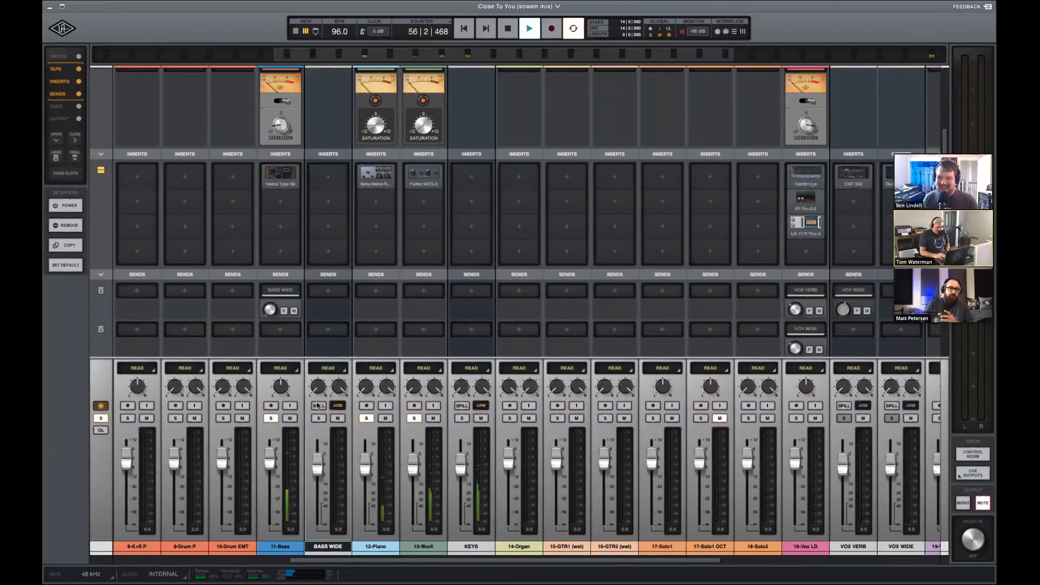
left_click(324, 418, "super")
key("space")
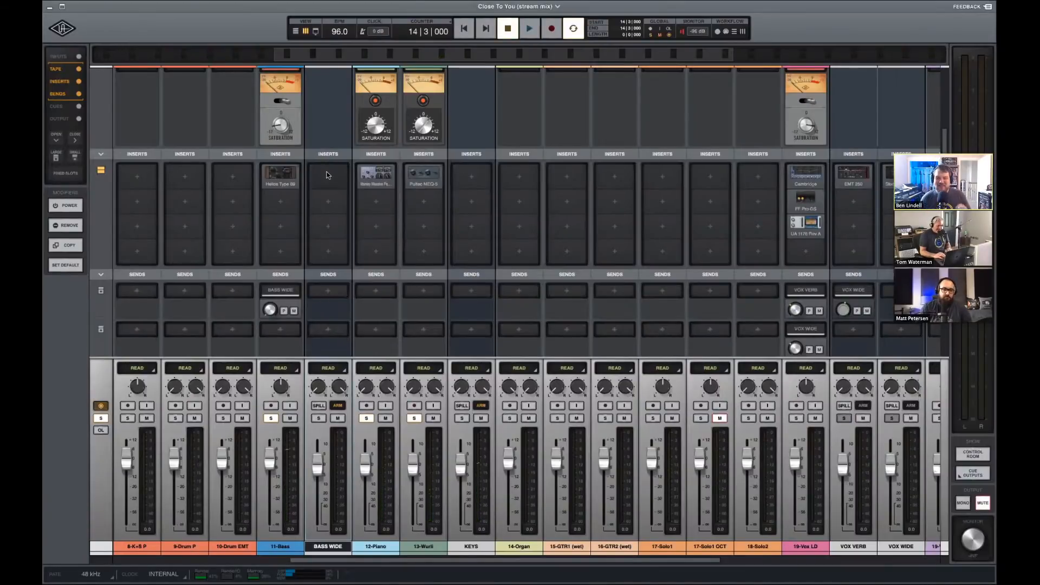
Load Studio D Chorus into the first insert of the BASS WIDE bus and close the plug-in window and browser.
left_click(327, 175)
type("studio")
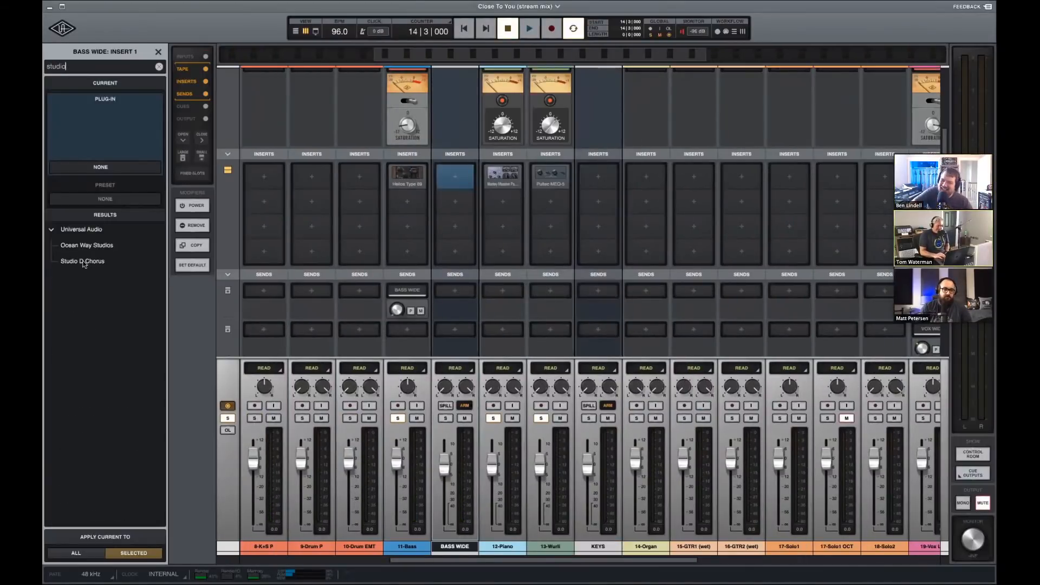
left_click(84, 262)
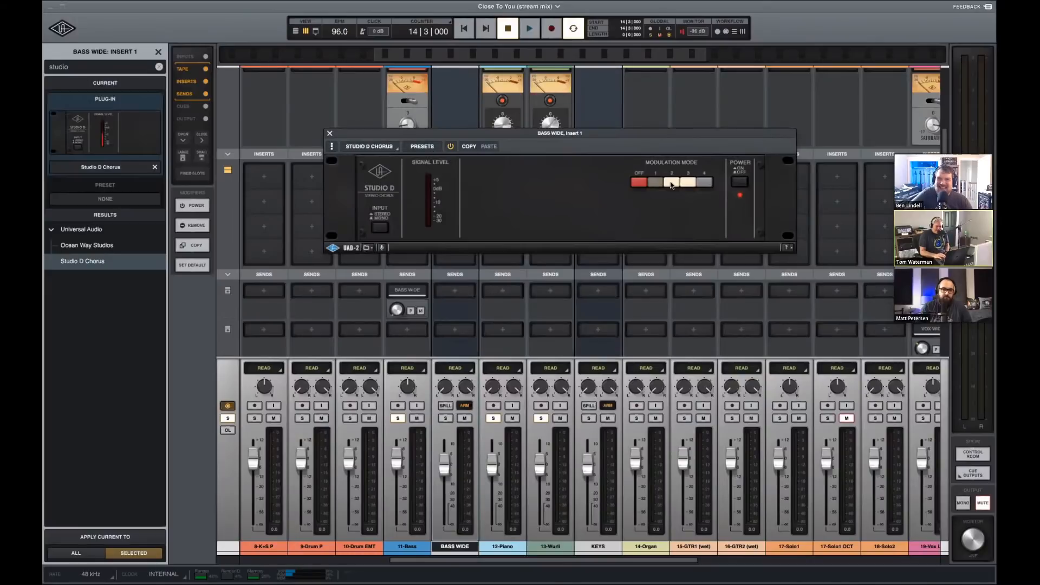
left_click(328, 133)
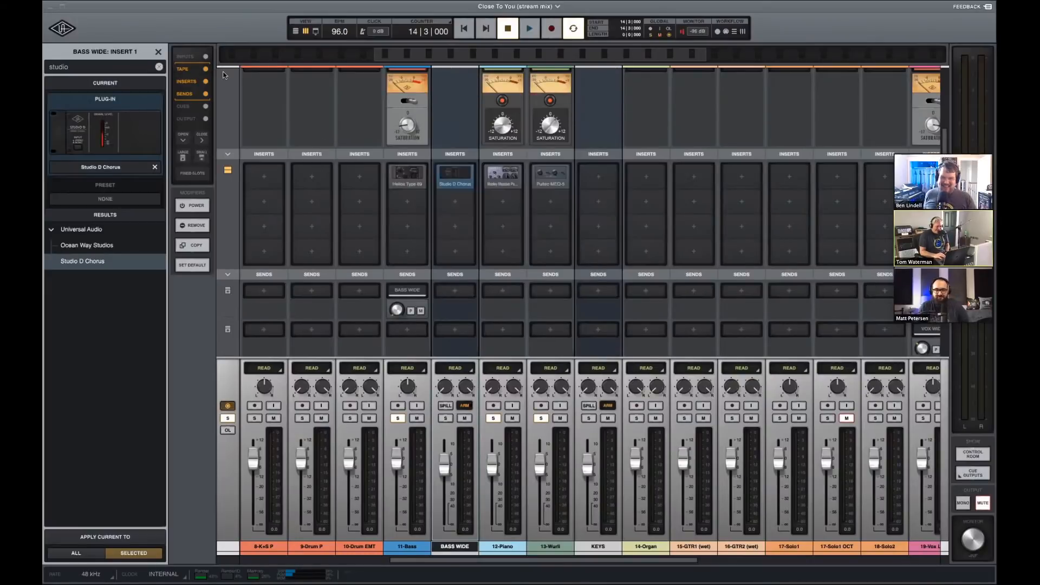
left_click(158, 51)
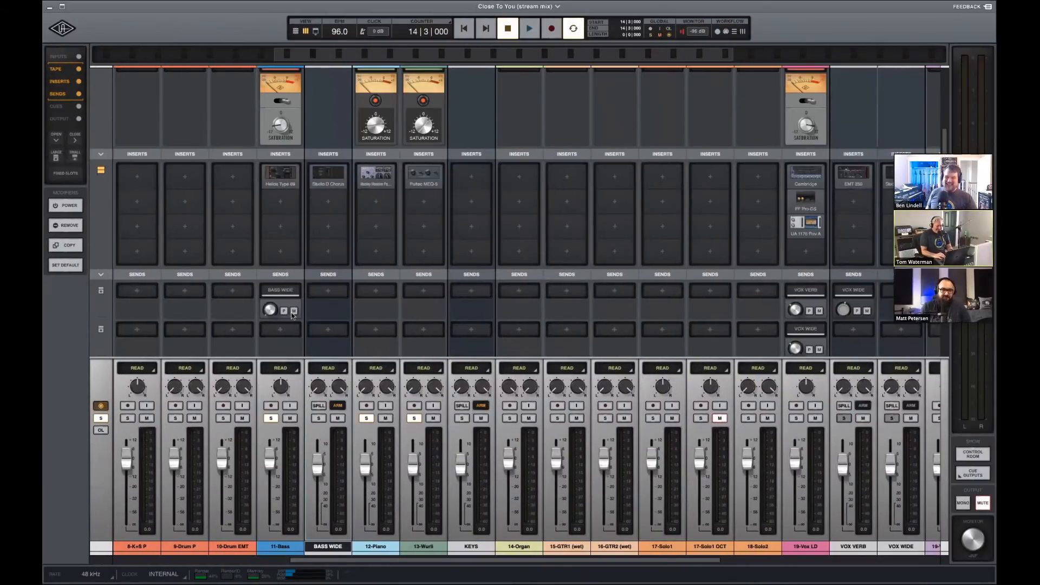
Play the soloed tracks with the bass feeding BASS WIDE, open the bus's Studio D Chorus and stop playback.
key("space")
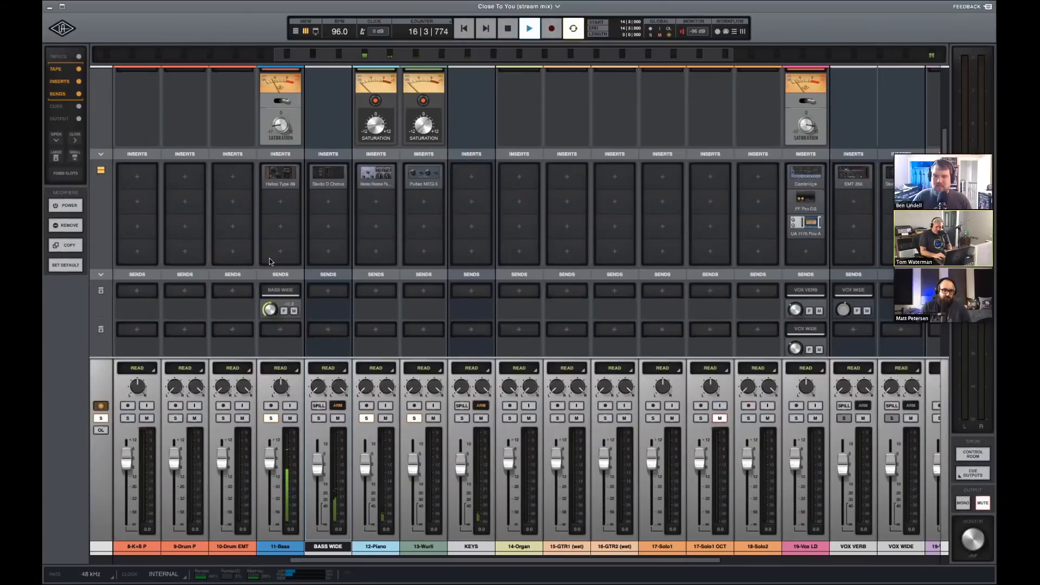
left_click(328, 179)
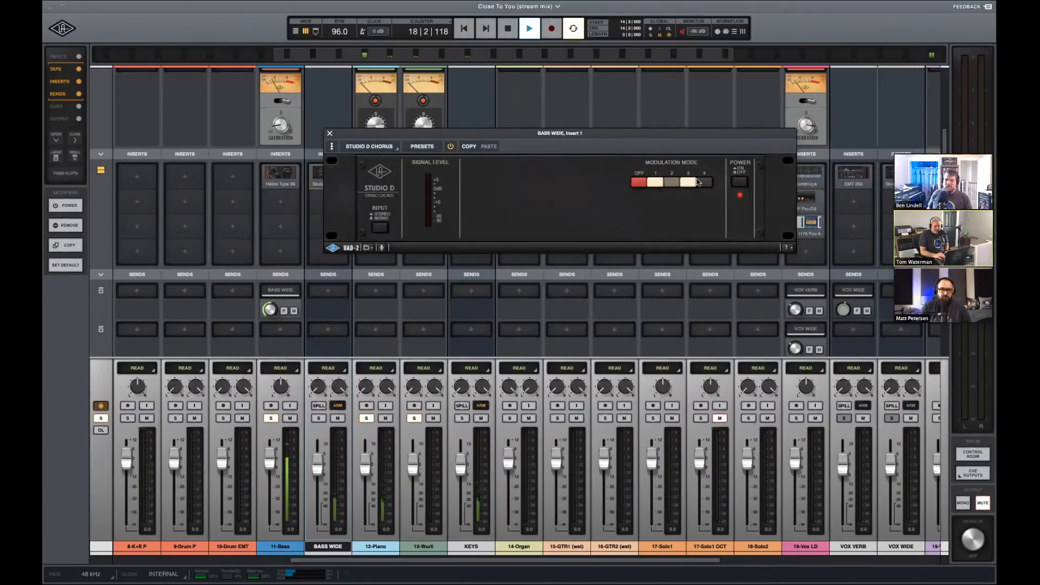
key("space")
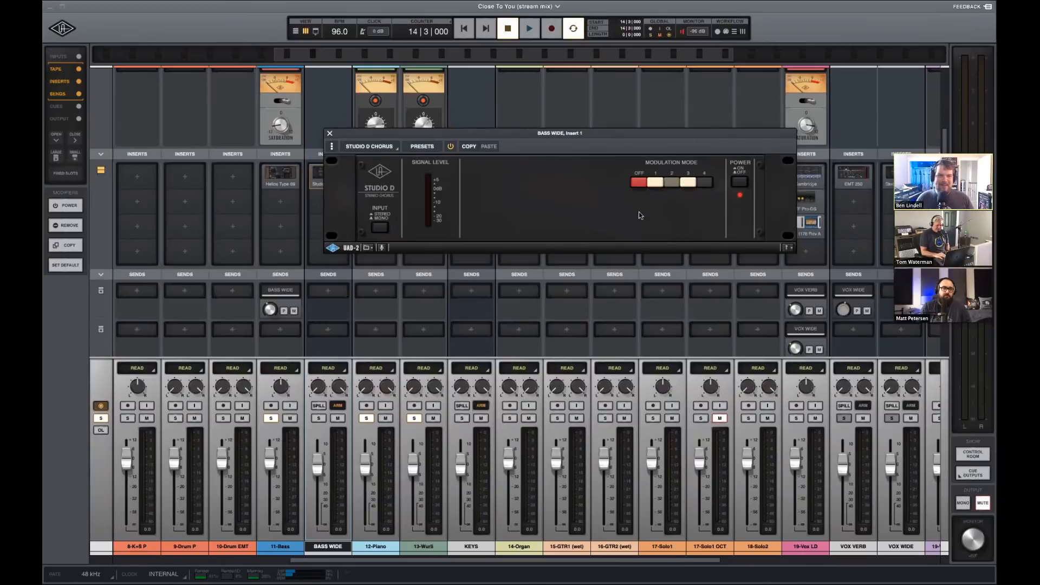
Move the Studio D Chorus window below the inserts and try its modulation modes 1 to 4 one at a time.
left_click_drag(609, 131, 659, 235)
left_click(722, 288)
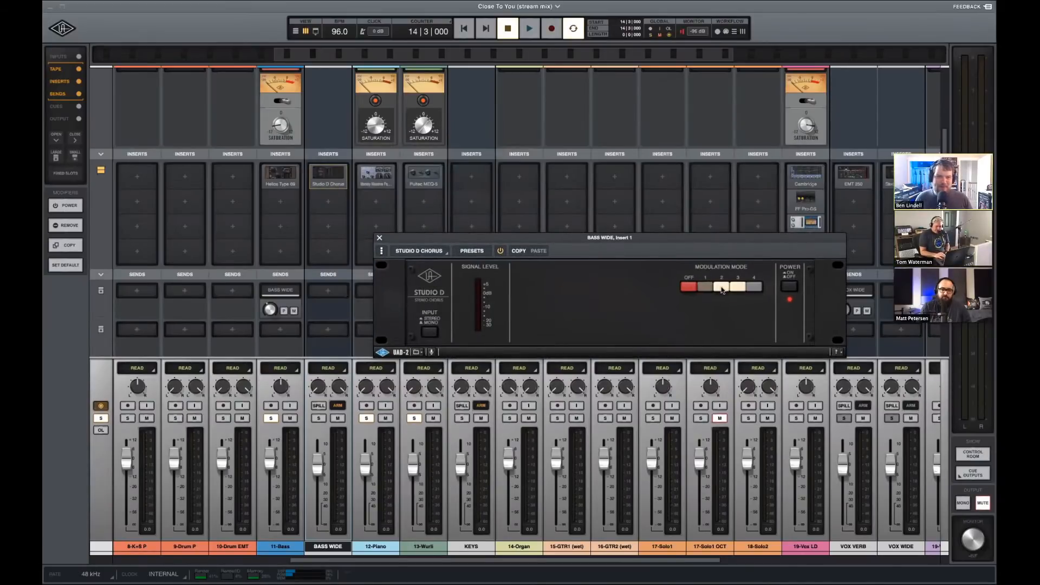
left_click(724, 288)
left_click(741, 288)
left_click(754, 289)
left_click(706, 288)
left_click(722, 288)
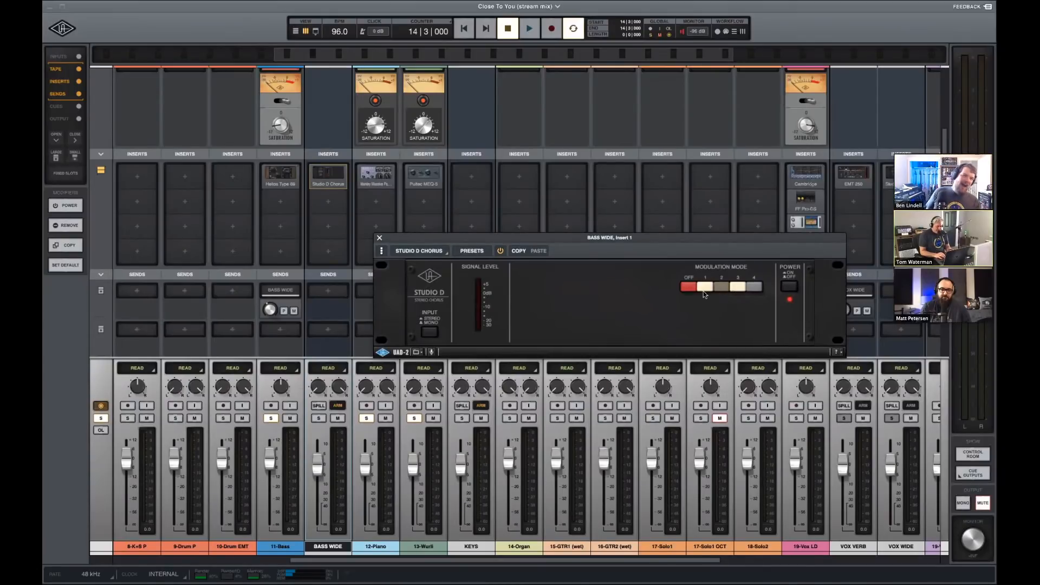
left_click(711, 288)
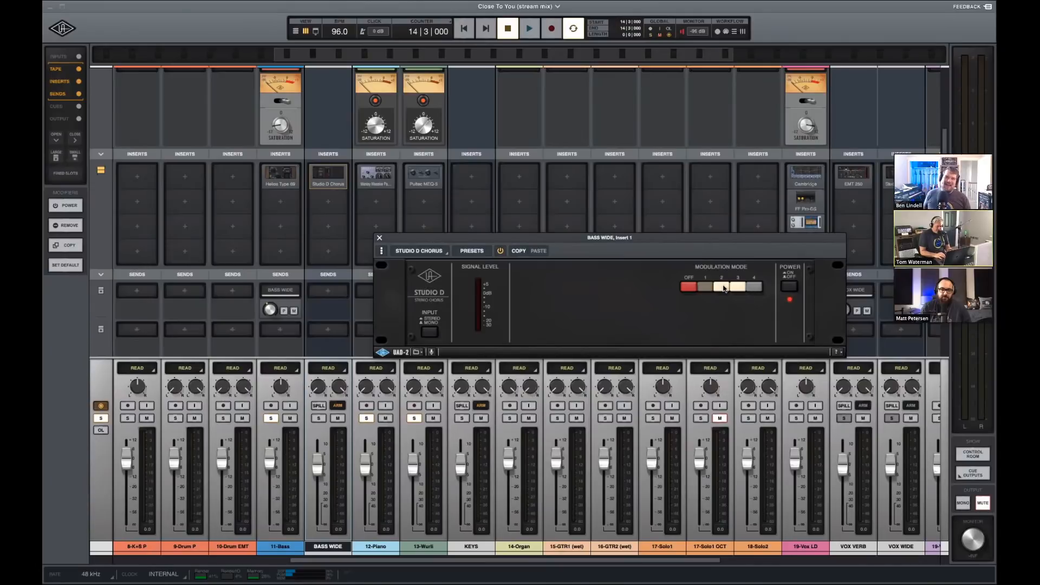
left_click(751, 288)
Try combining modulation modes 2, 3 and 4 in the Studio D Chorus, and settle on mode 4.
left_click(723, 291)
left_click(739, 291, "shift")
left_click(754, 288, "shift")
left_click(754, 288, "shift")
left_click(737, 290, "shift")
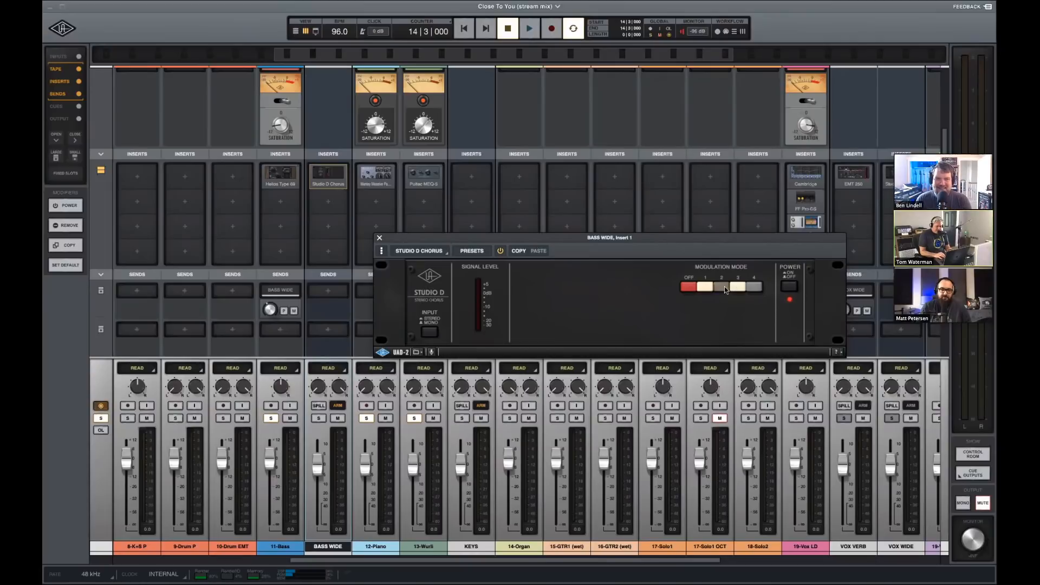
left_click(751, 289)
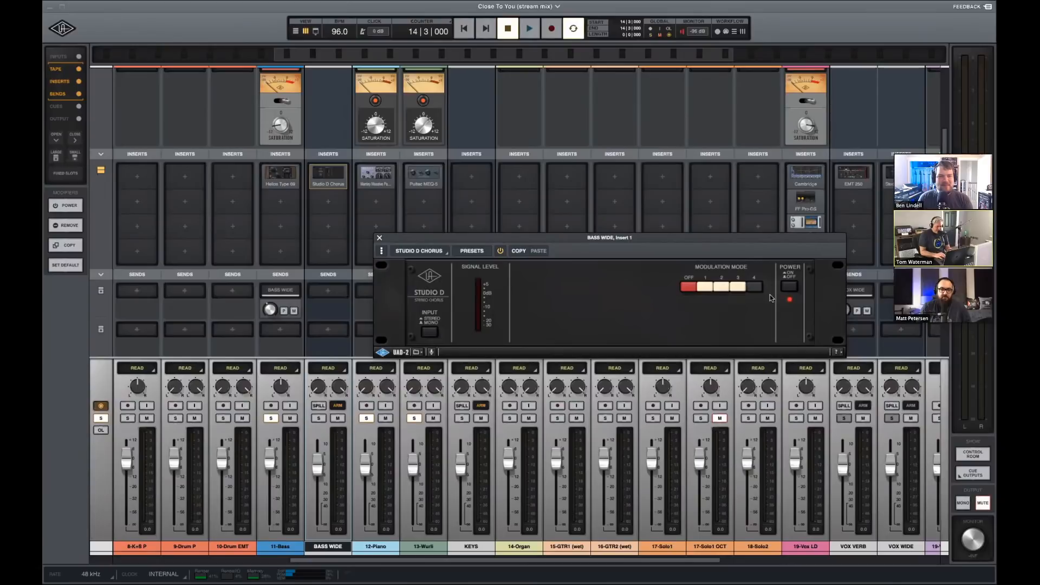
Start playback, adjust the bass's send to BASS WIDE, and unsolo 12-Piano and 13-Wurli.
key("space")
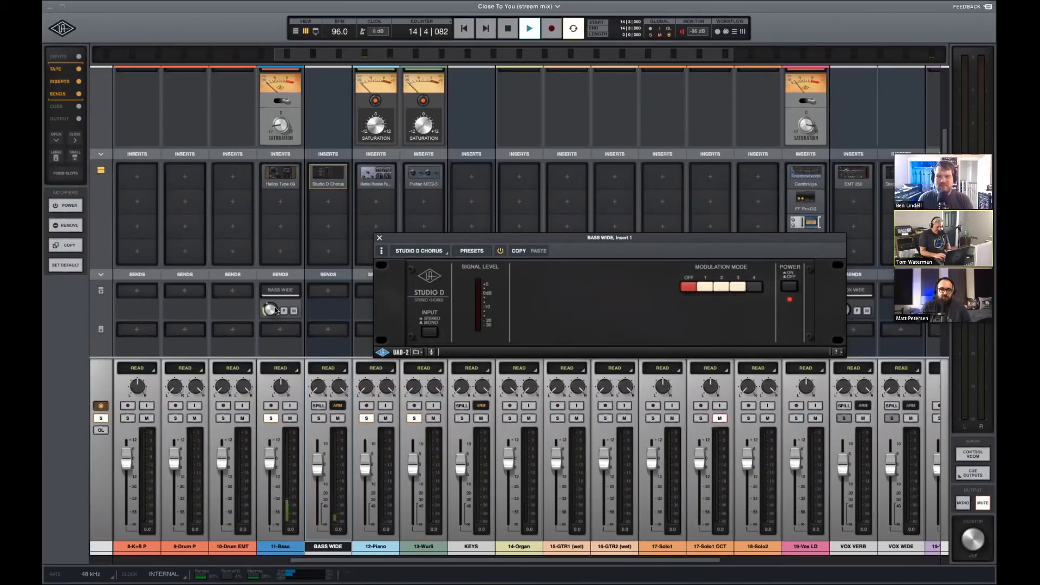
left_click_drag(275, 310, 274, 310)
left_click(367, 418)
left_click(415, 418)
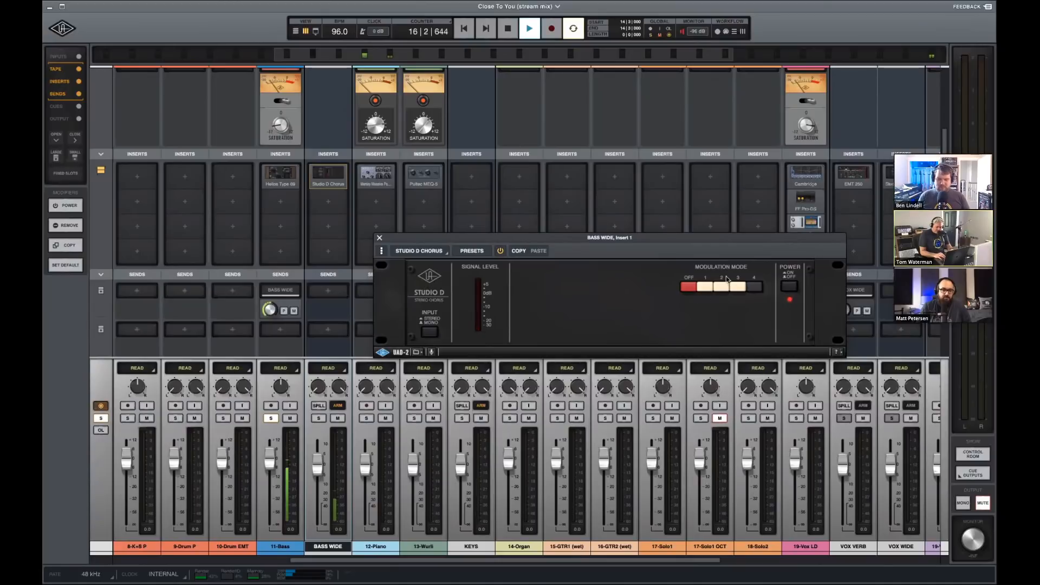
Compare modulation mode combinations in the BASS WIDE Studio D Chorus, settle on all four modes engaged together, and close the plug-in window.
left_click(721, 285)
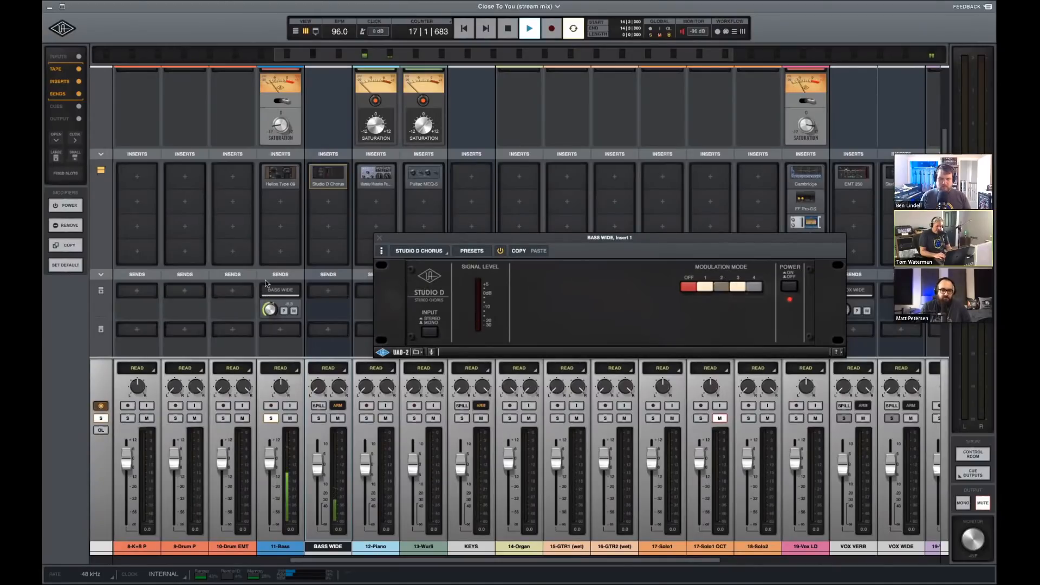
left_click(721, 286)
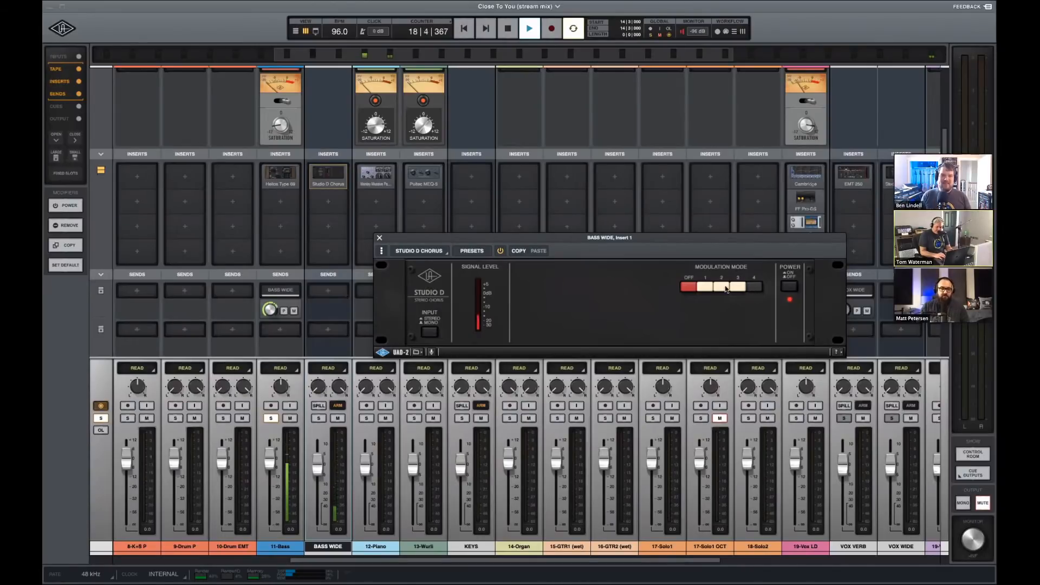
left_click(726, 289)
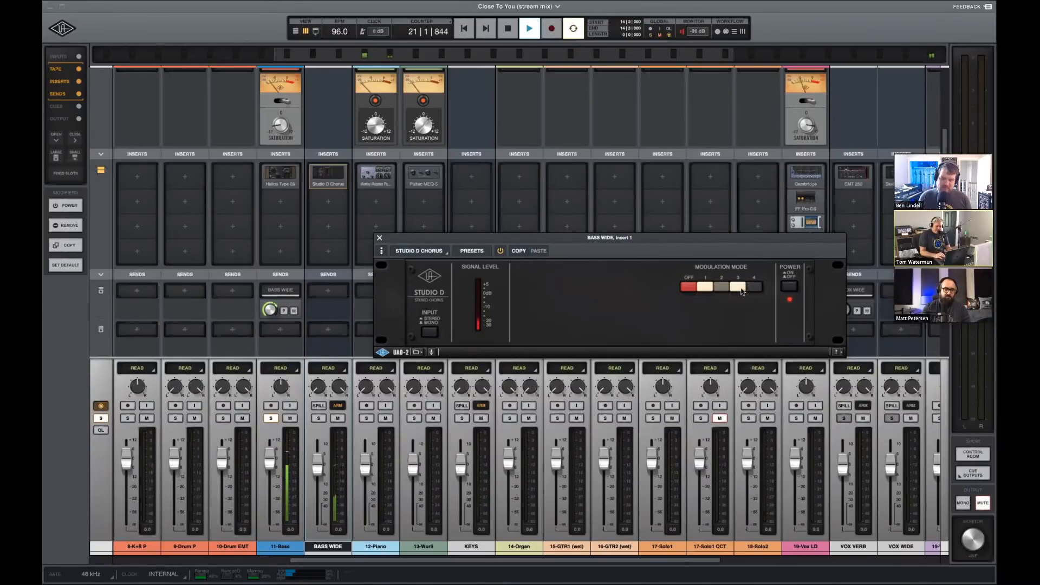
left_click(708, 288)
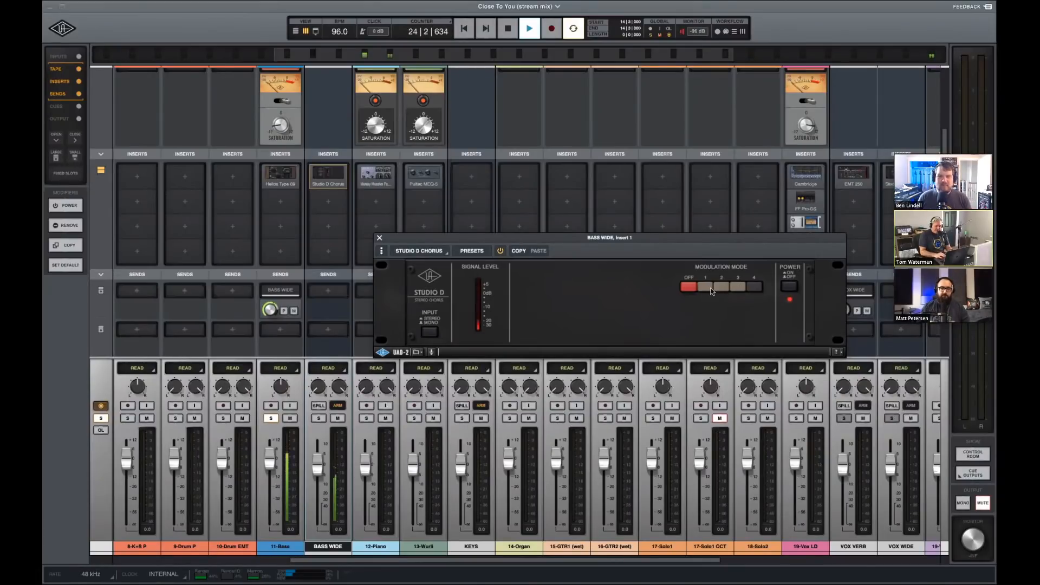
left_click(718, 289)
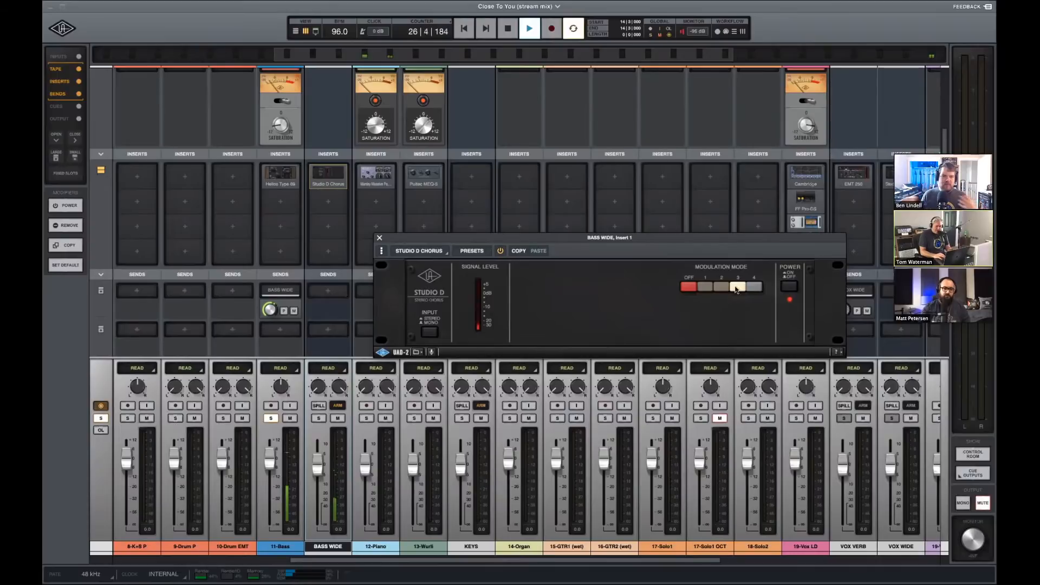
left_click(757, 289)
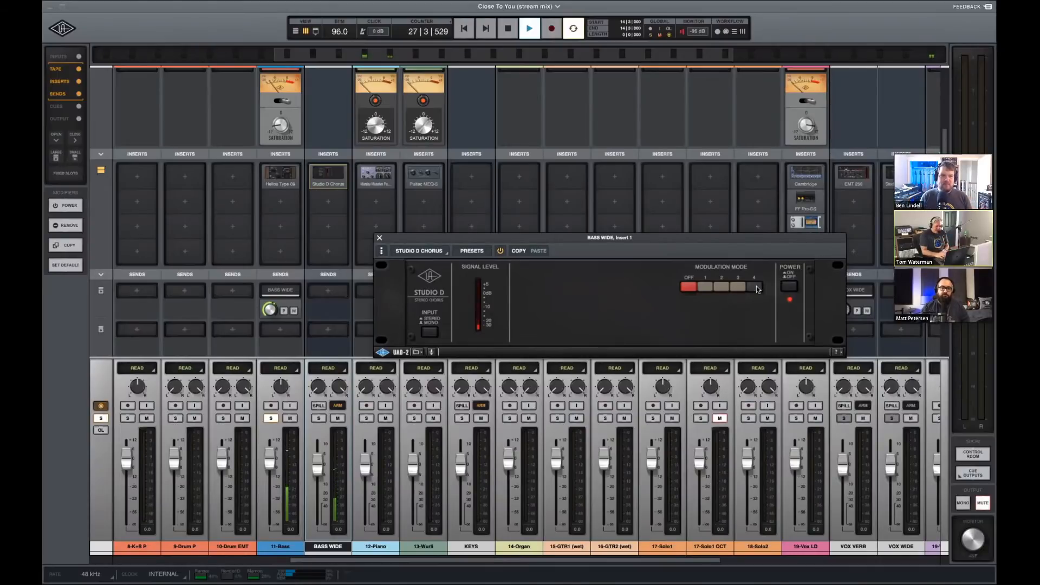
left_click(381, 238)
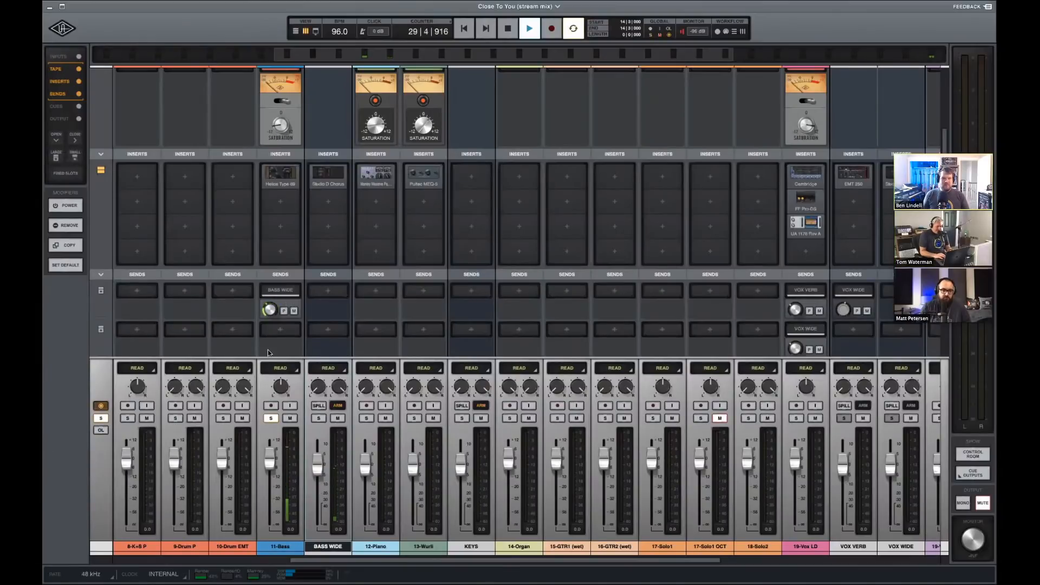
Unsolo 11-Bass to hear the full mix and raise the 12-Piano fader slightly.
left_click(277, 418)
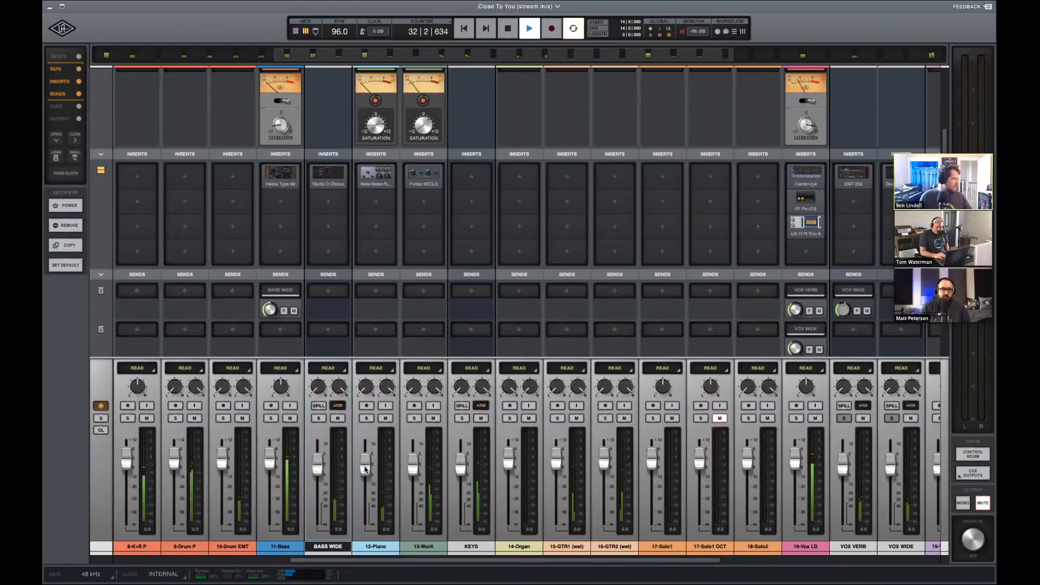
left_click_drag(366, 469, 365, 463)
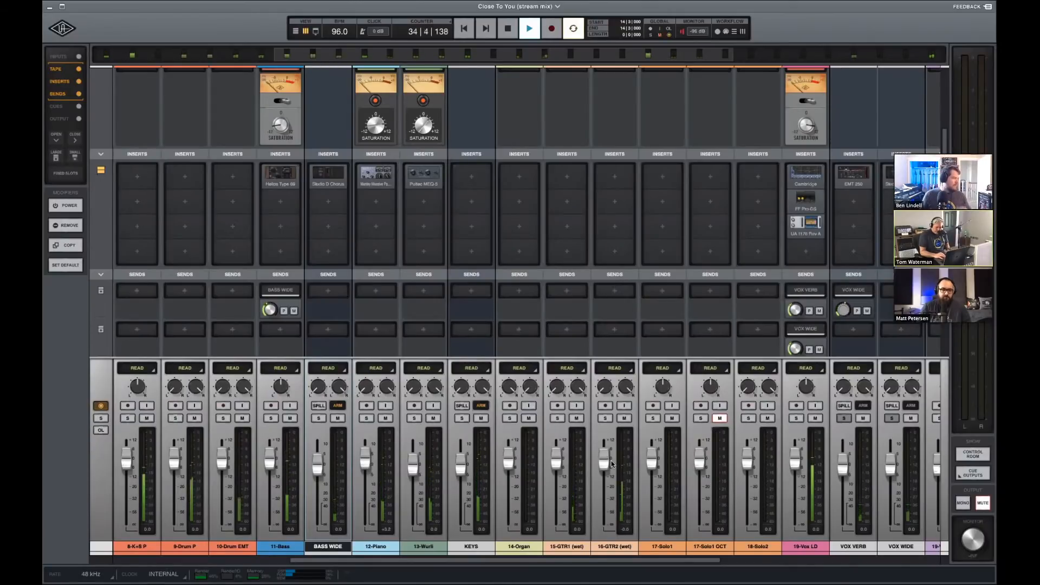
Check the UA 1176 Rev A on 19-Vox LD, and set the track's VOX VERB send to about -22.4 dB during playback.
left_click(806, 224)
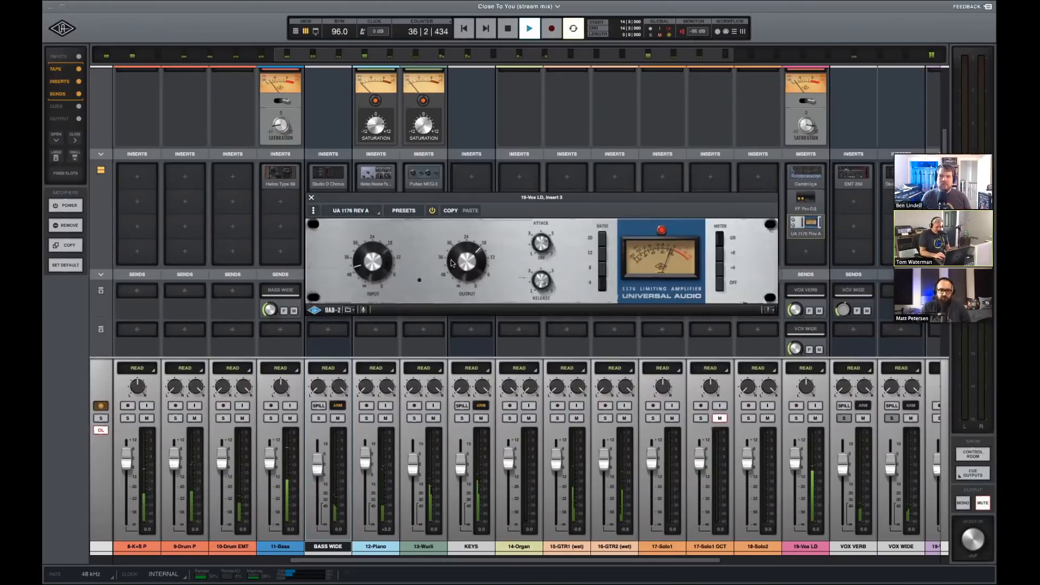
key("space")
left_click(311, 198)
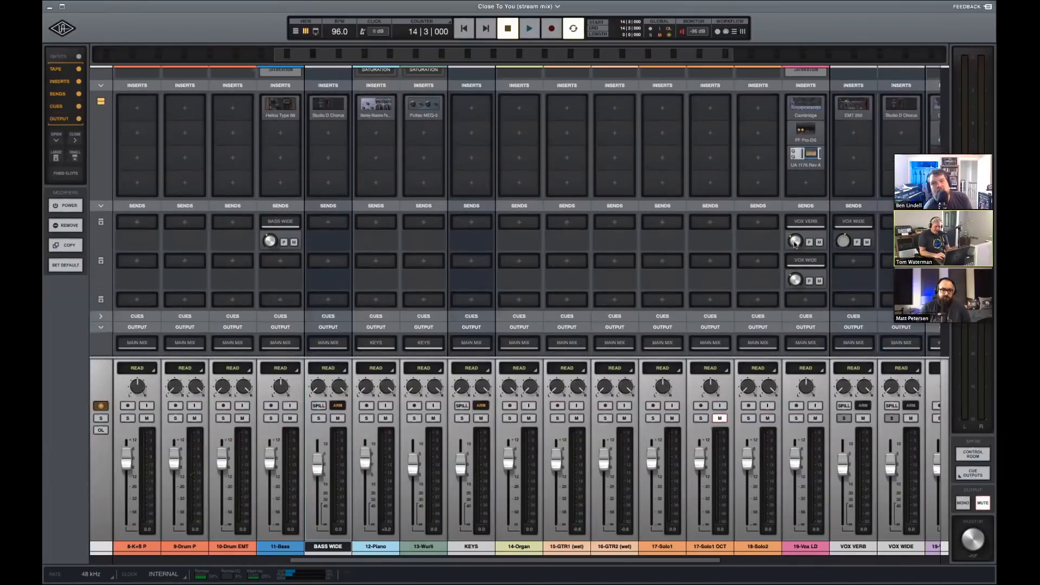
key("space")
left_click_drag(797, 234, 796, 240)
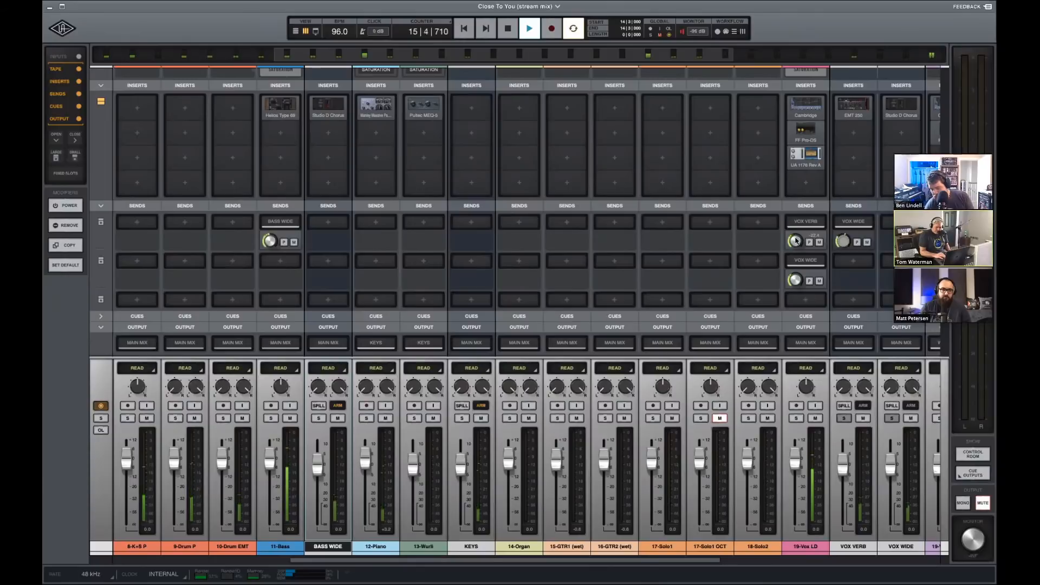
scroll(627, 230, "down", 1)
scroll(627, 229, "right", 2)
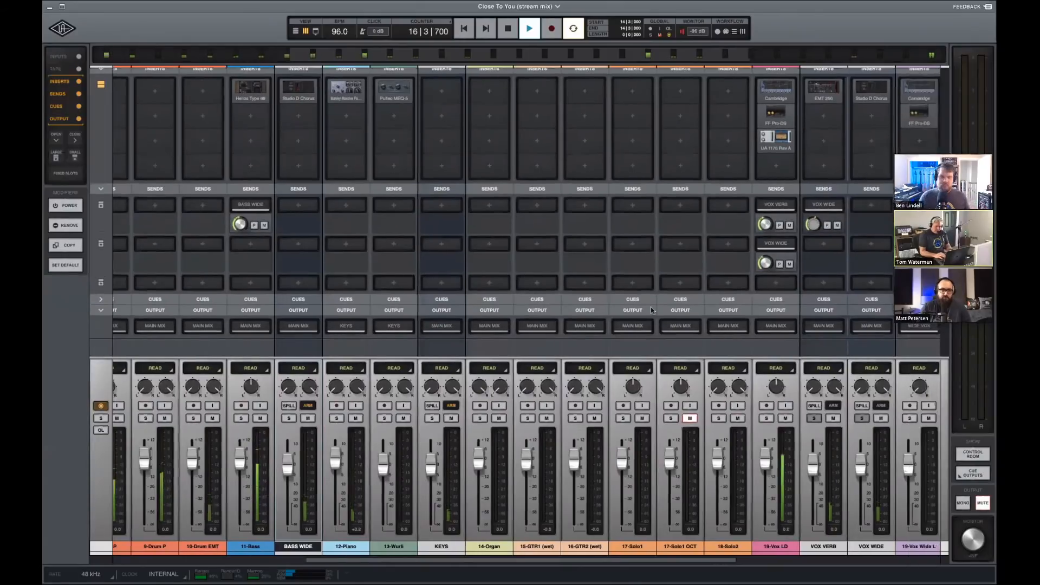
key("space")
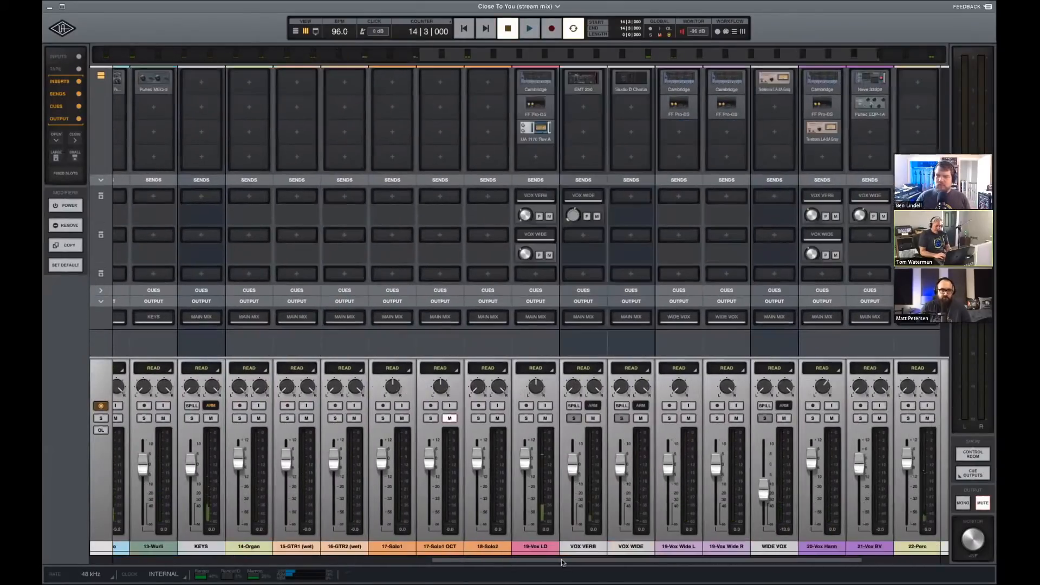
Create one new stereo bus directly after VOX WIDE, with Neve Summing as its console.
left_click(639, 547)
key("shift+super+n")
key("super+Right")
key("super+Down")
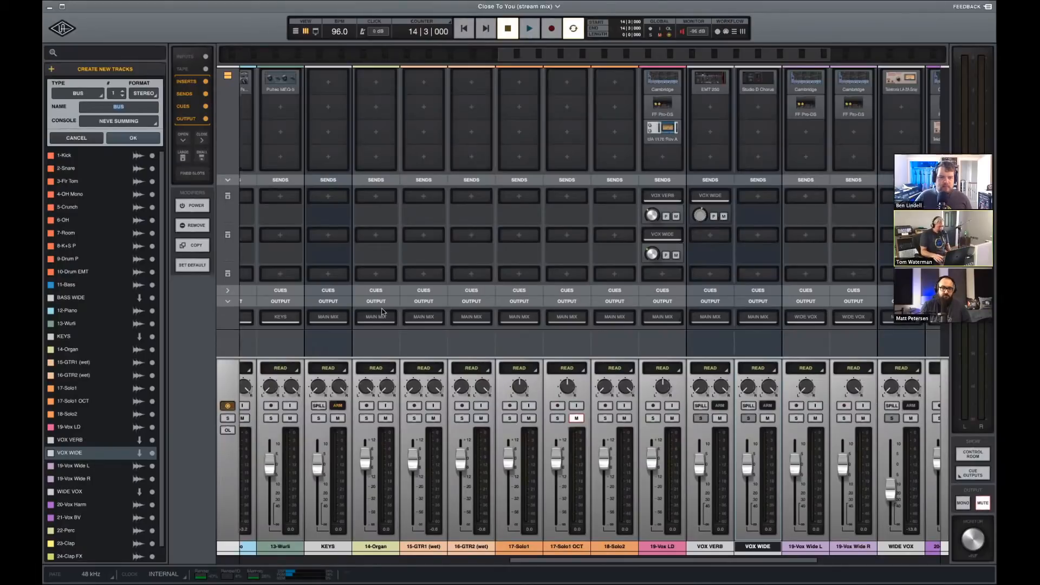
key("Return")
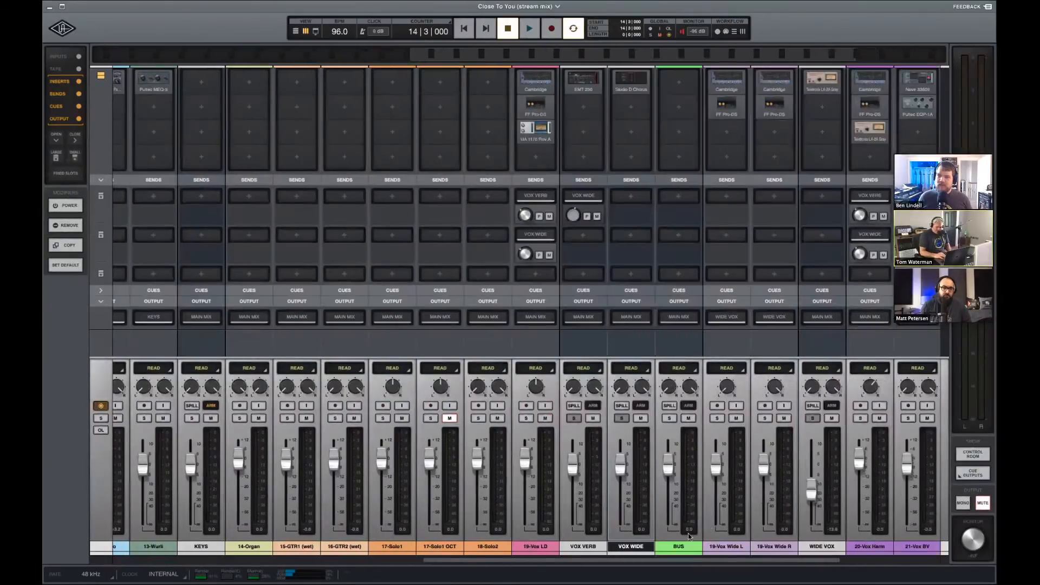
Rename the new bus VOX DLY and change its color from green to light gray.
double_click(684, 548)
type("VOX")
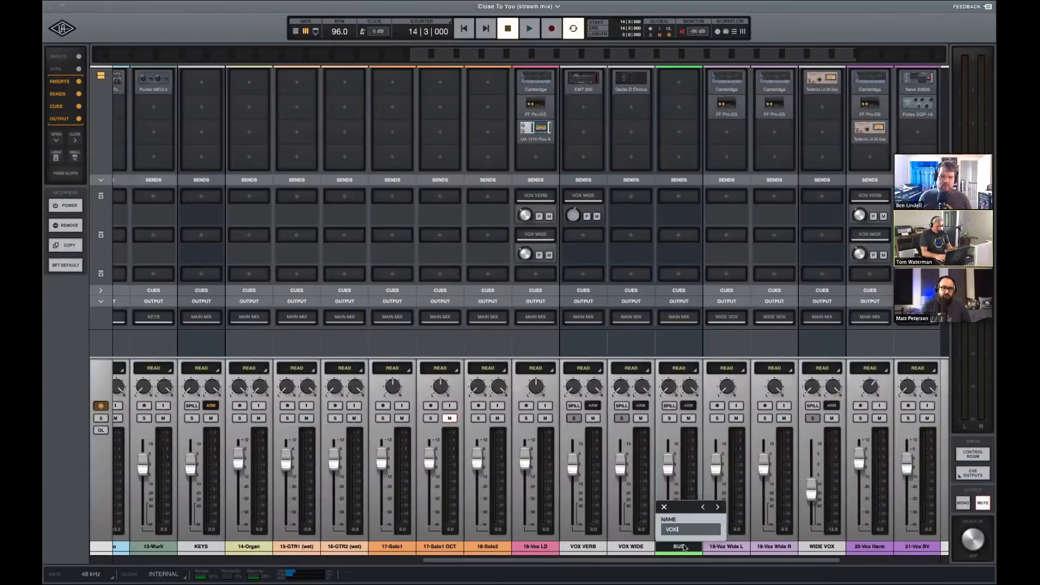
type(" DLY")
key("Return")
double_click(680, 553)
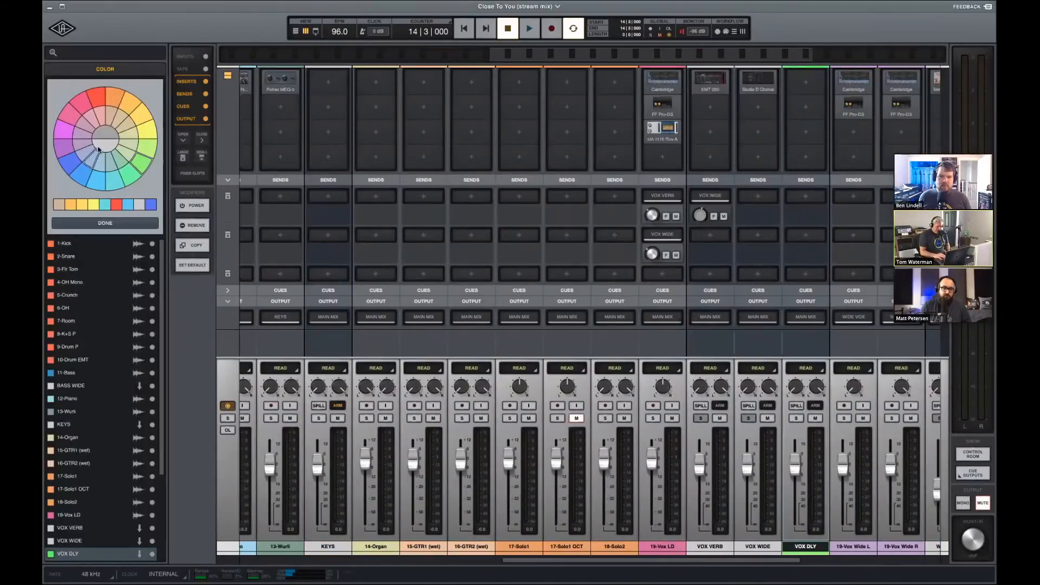
left_click(117, 222)
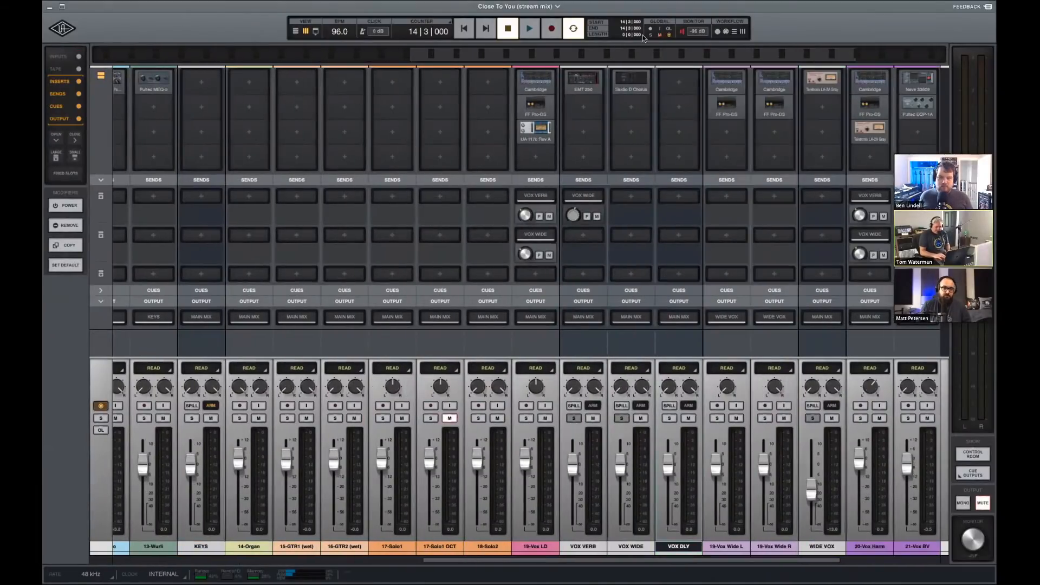
Insert the Korg SDD-3000 delay in the first insert slot of VOX DLY.
left_click(670, 86)
type("korg")
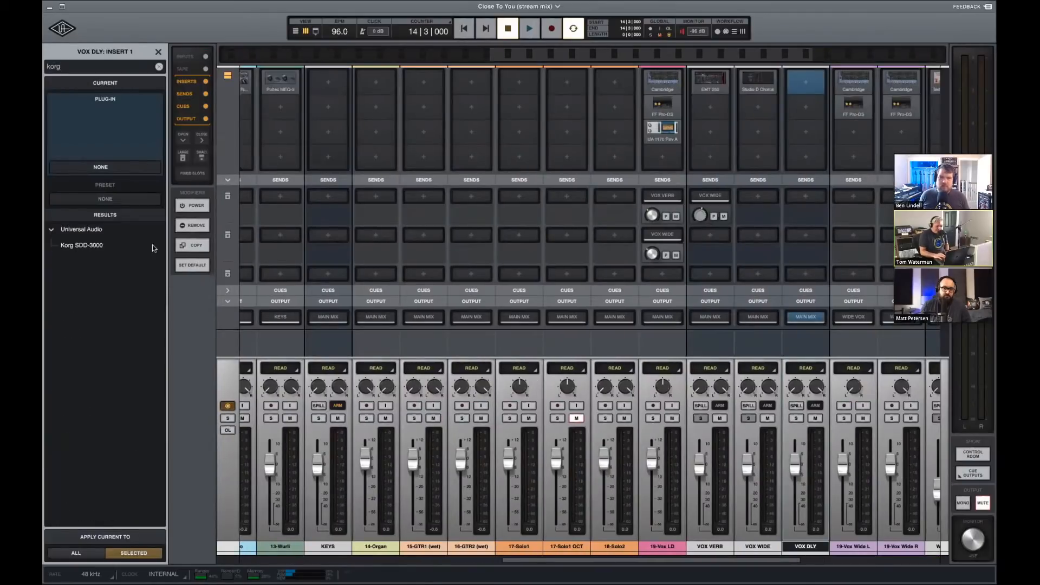
double_click(81, 246)
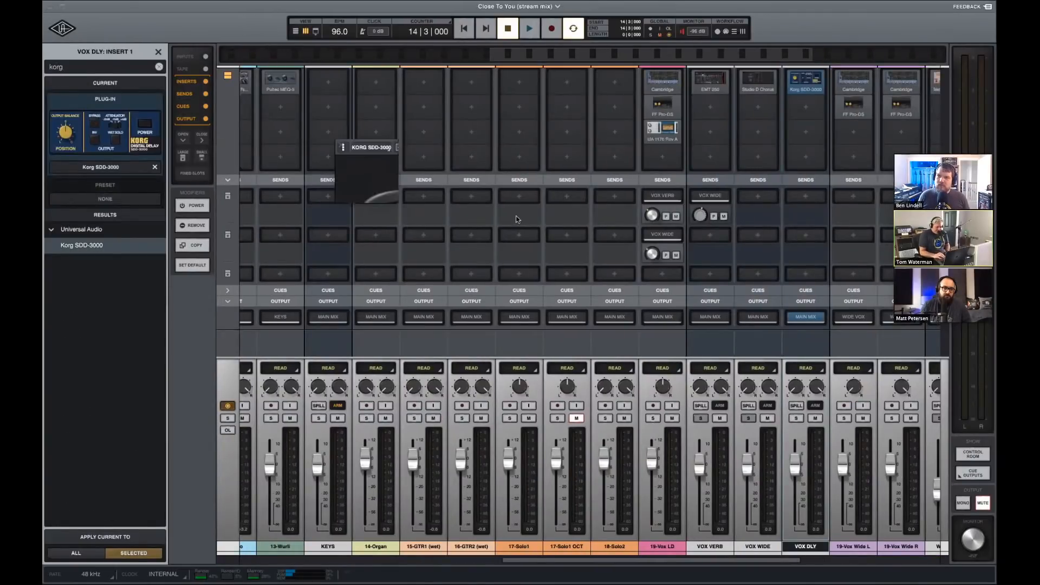
Turn on tempo sync in the Korg SDD-3000 and set its effect mode to 5.
left_click(402, 231)
left_click(373, 223)
left_click(373, 223)
left_click(373, 223)
left_click(373, 223)
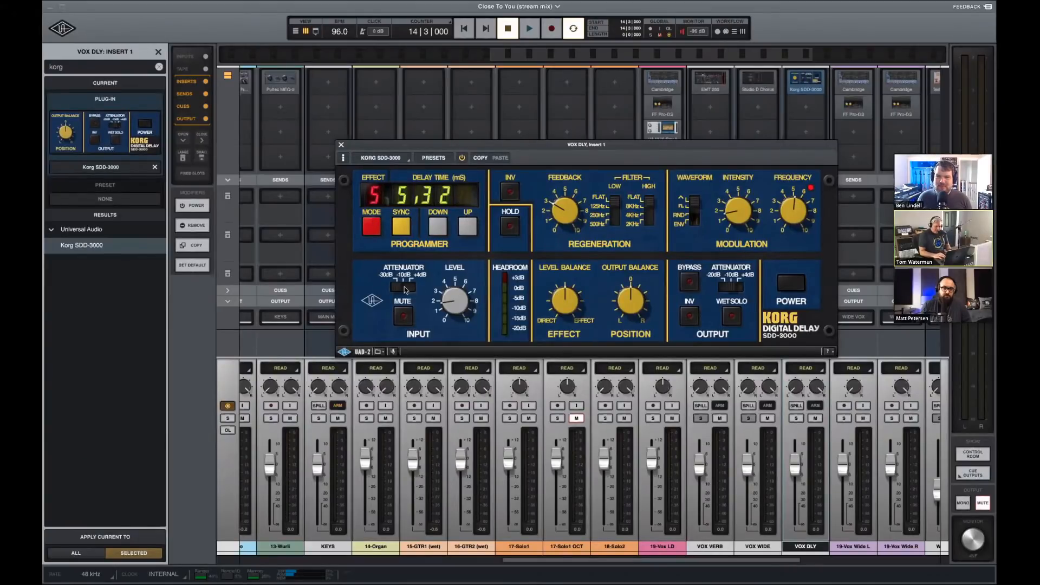
Move the Korg window clear of the sends and assign send 3 of 19-Vox LD to VOX DLY.
left_click_drag(623, 147, 467, 279)
left_click(676, 271)
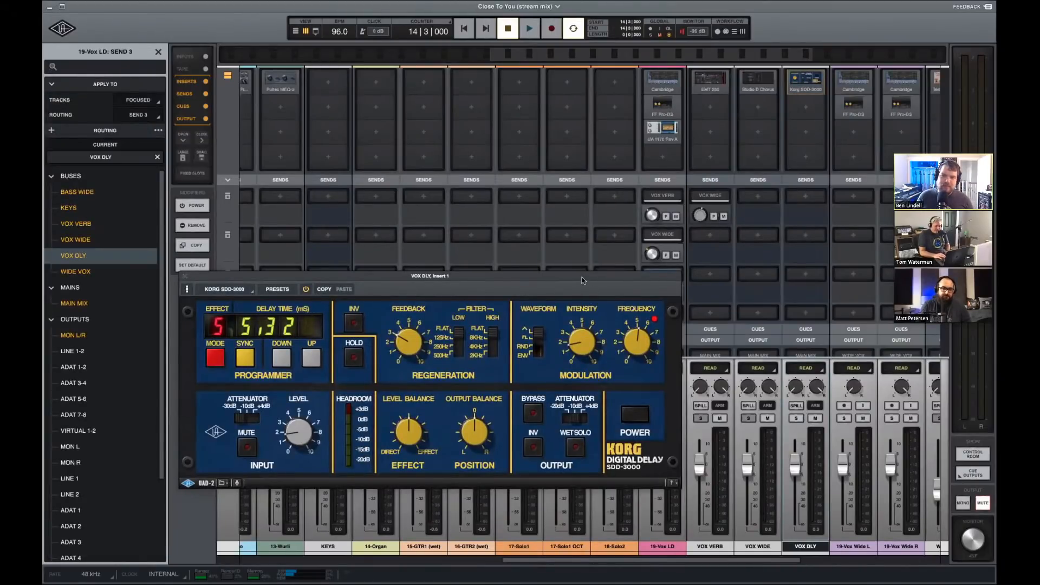
left_click_drag(583, 280, 580, 200)
Review the Korg delay's effect modes, keep mode 5 Stereo In / Stereo Out, and set the synced delay time to 1/8t.
left_click(215, 259)
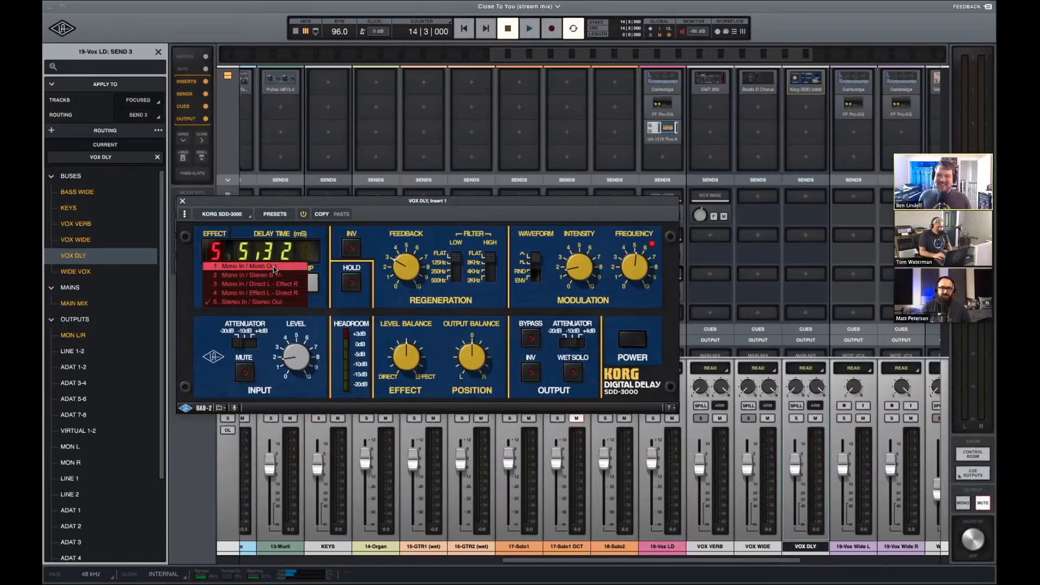
left_click(242, 305)
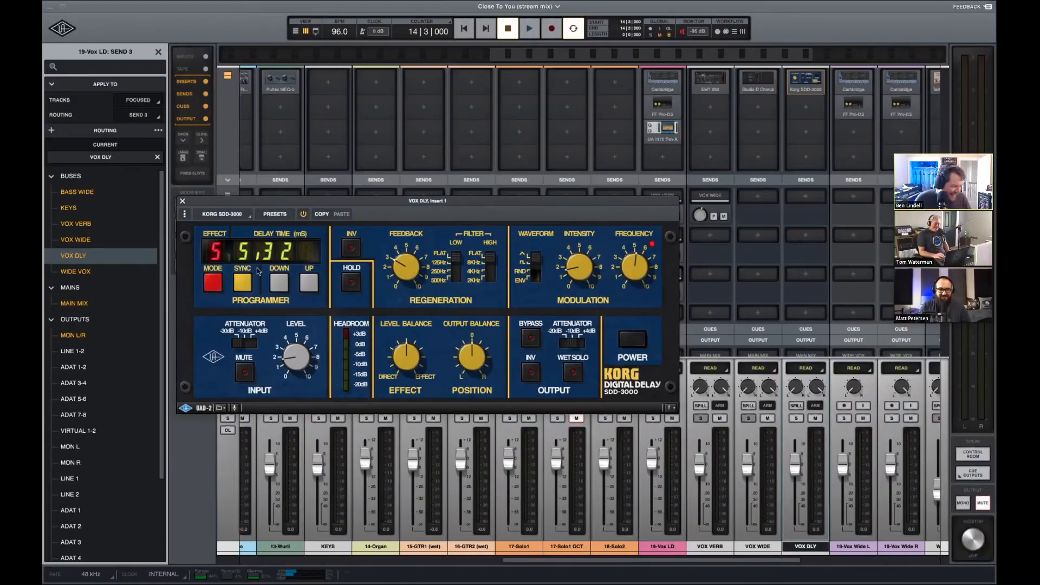
left_click(219, 252)
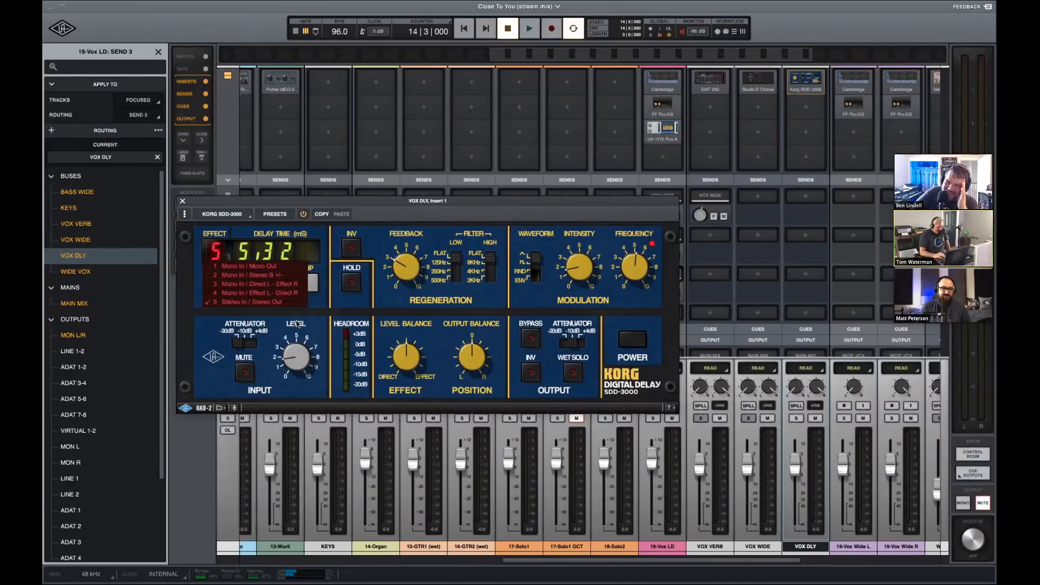
left_click(268, 302)
left_click(279, 281)
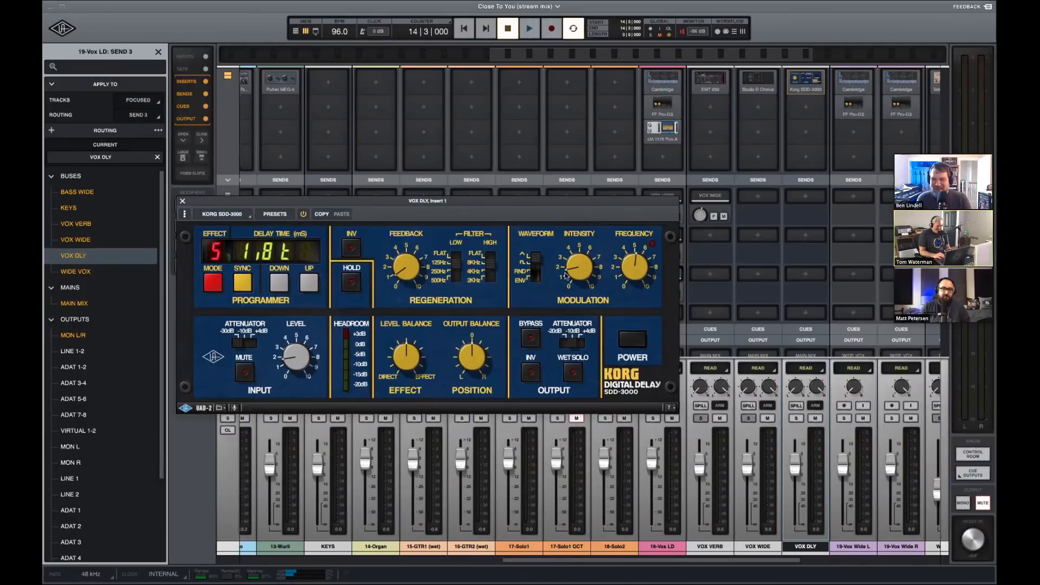
left_click_drag(546, 200, 529, 167)
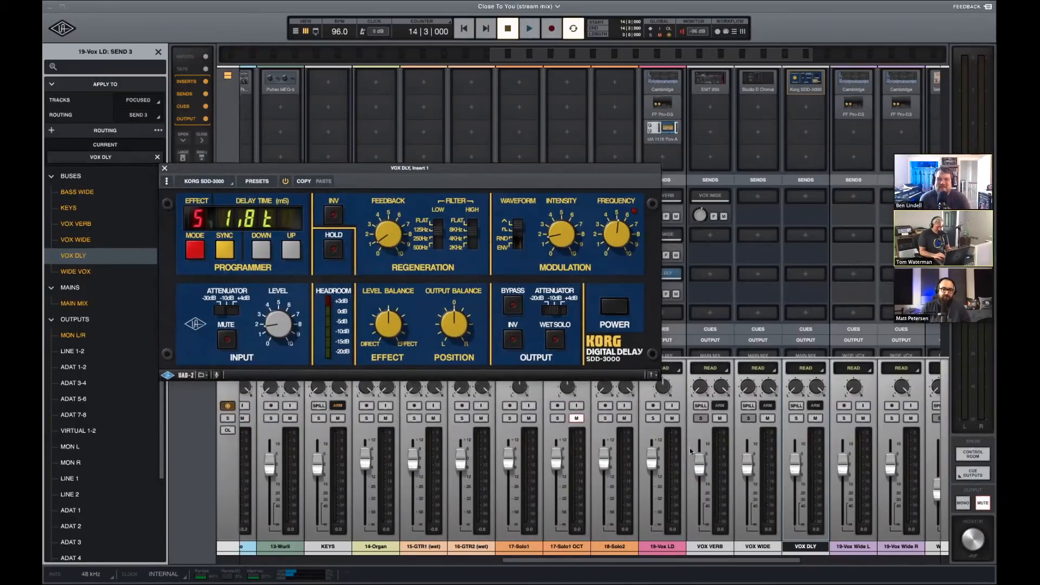
Solo the 19-Vox LD track.
left_click(655, 421)
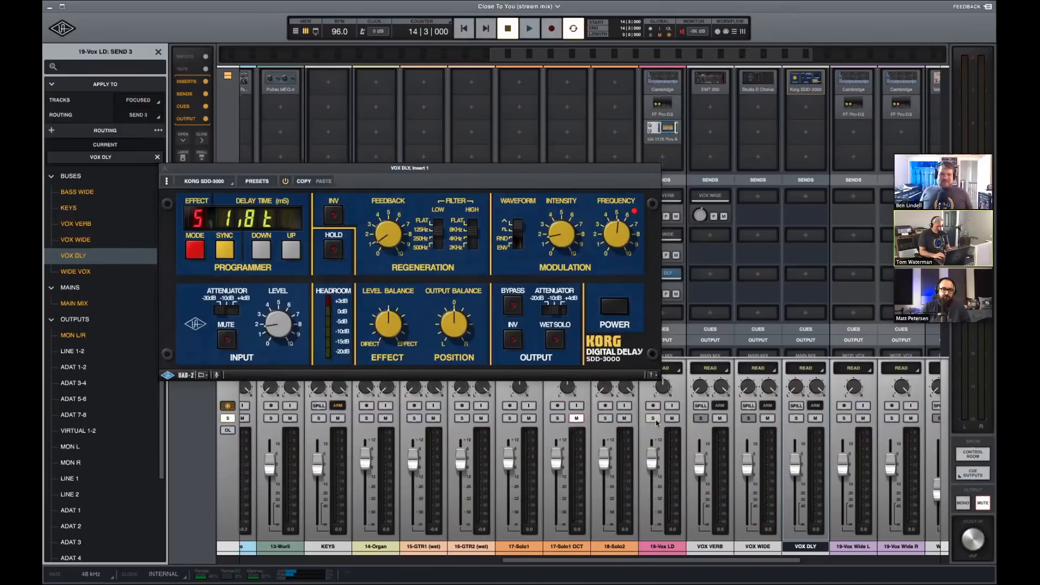
left_click(654, 420)
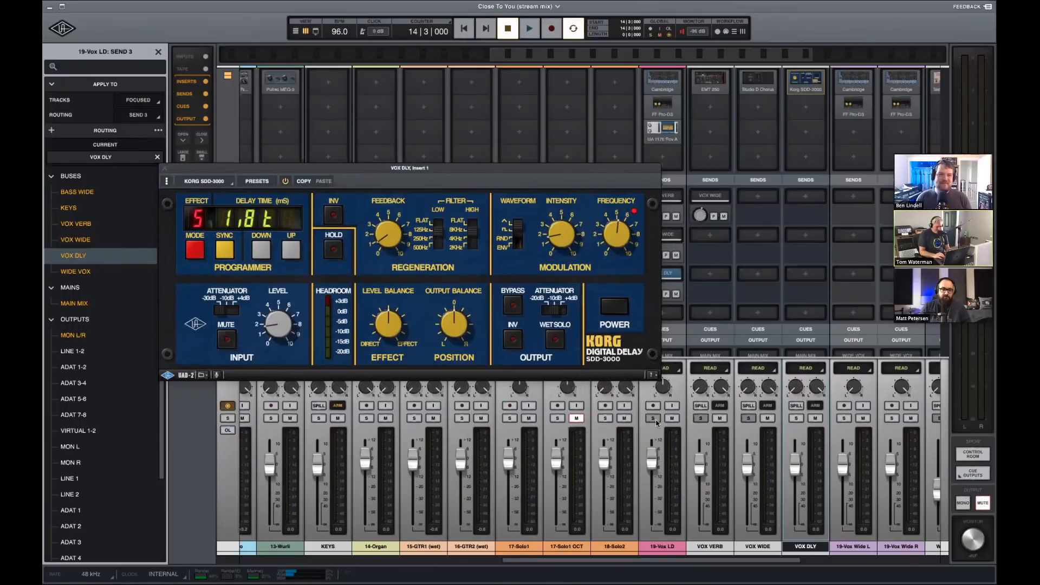
left_click(654, 420)
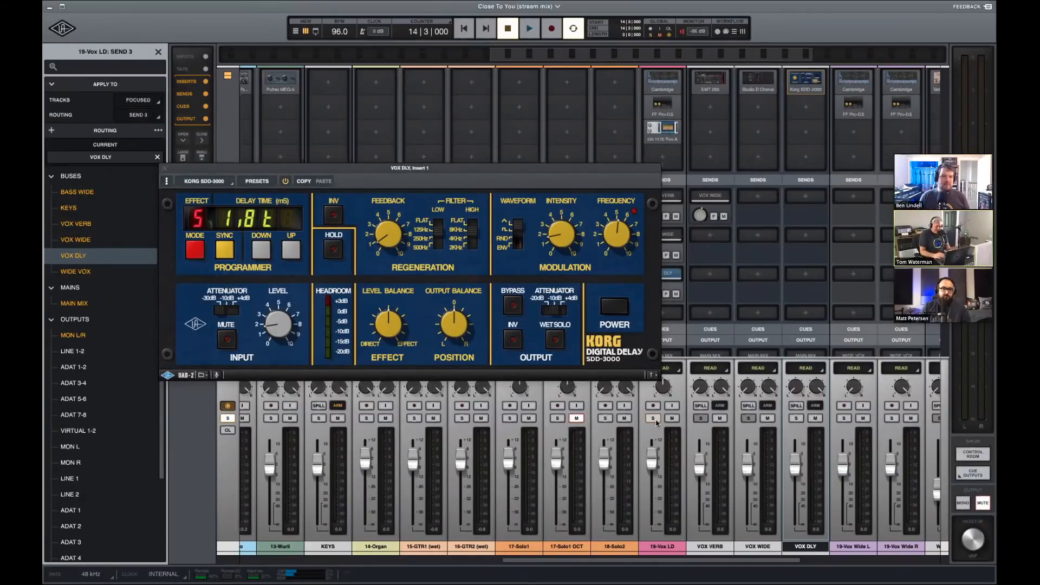
Move the Korg window away from the 19-Vox LD sends, start playback and raise the track's send to VOX DLY.
left_click_drag(549, 165, 610, 128)
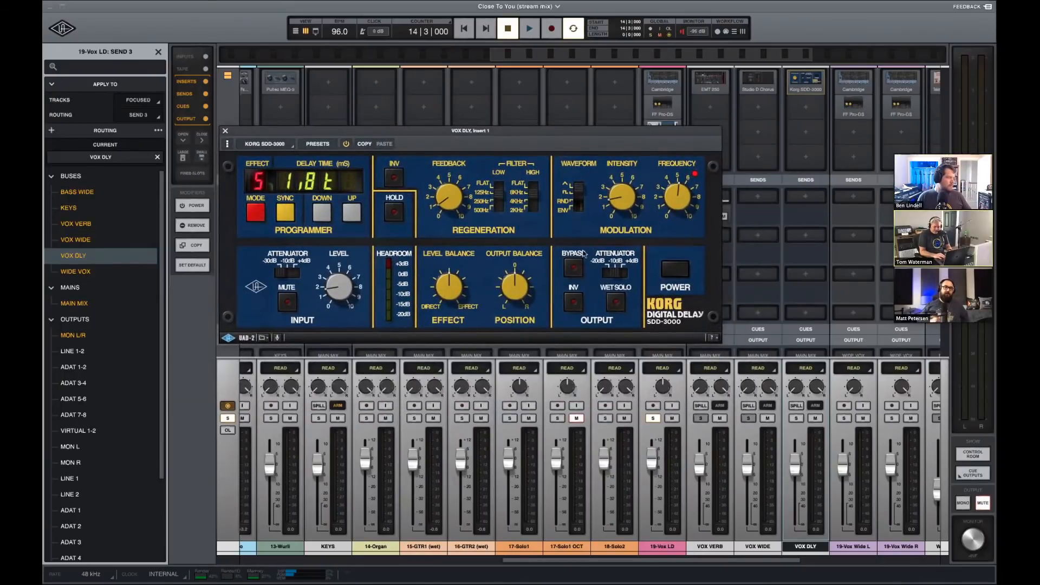
left_click_drag(585, 130, 488, 267)
left_click_drag(563, 267, 567, 212)
key("space")
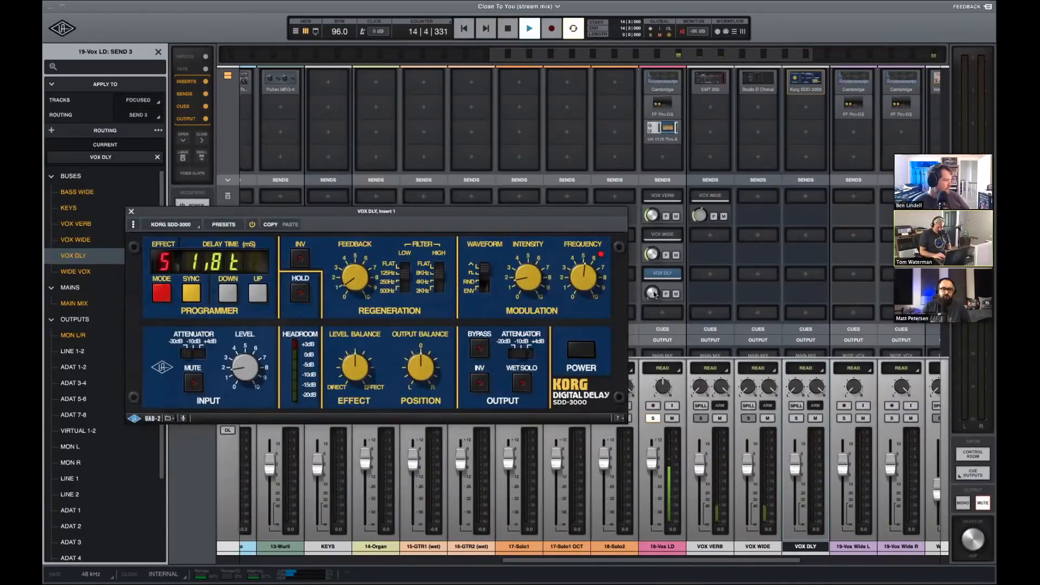
left_click_drag(654, 294, 649, 247)
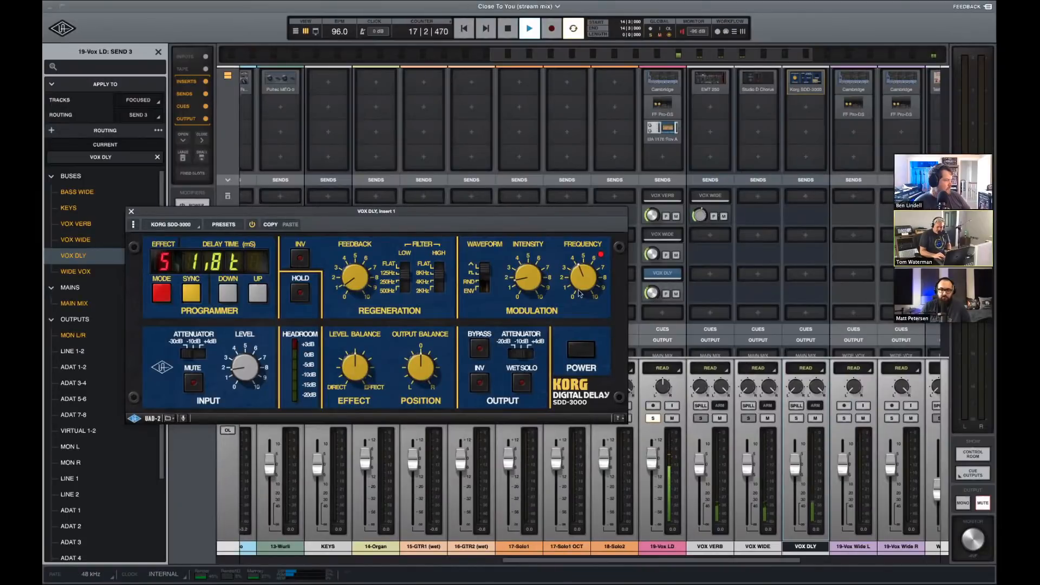
Raise the Korg delay's modulation intensity slightly and turn on Wet Solo.
left_click_drag(531, 279, 531, 274)
left_click(522, 383)
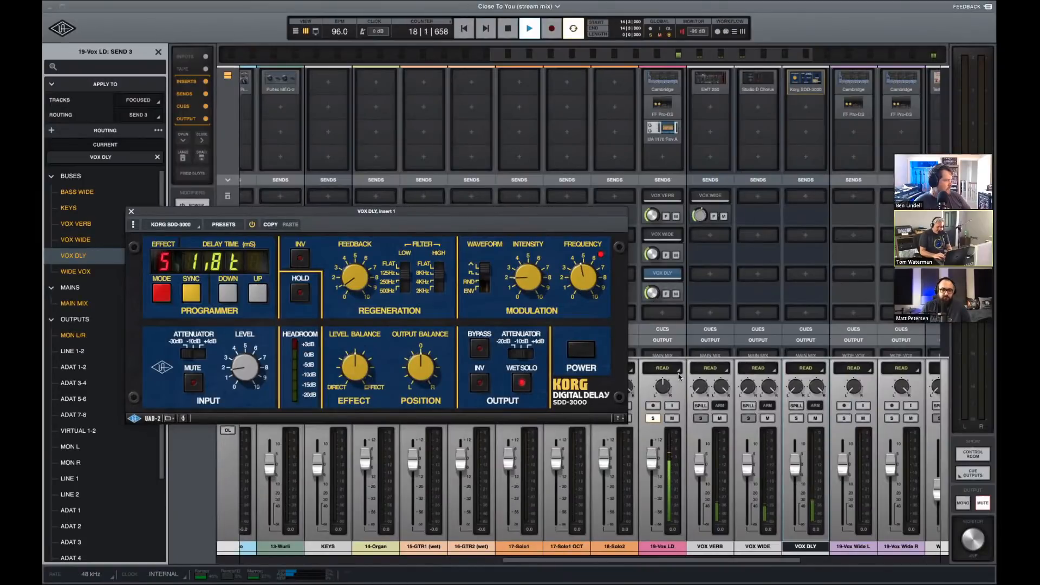
Fine-tune the 19-Vox LD send to VOX DLY and raise the Korg delay's input level to about 5.
left_click_drag(650, 294, 650, 300)
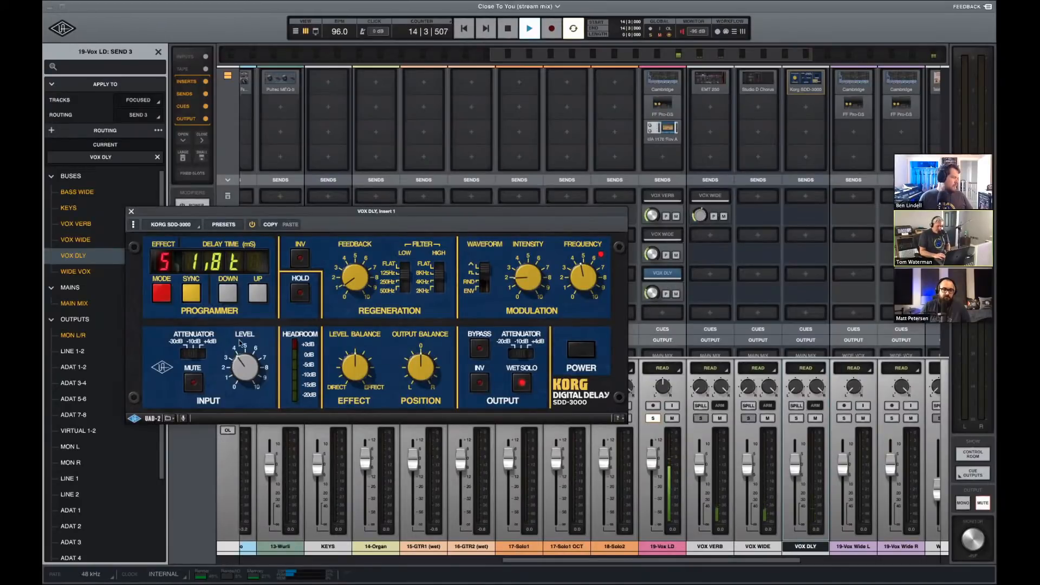
left_click_drag(652, 294, 653, 278)
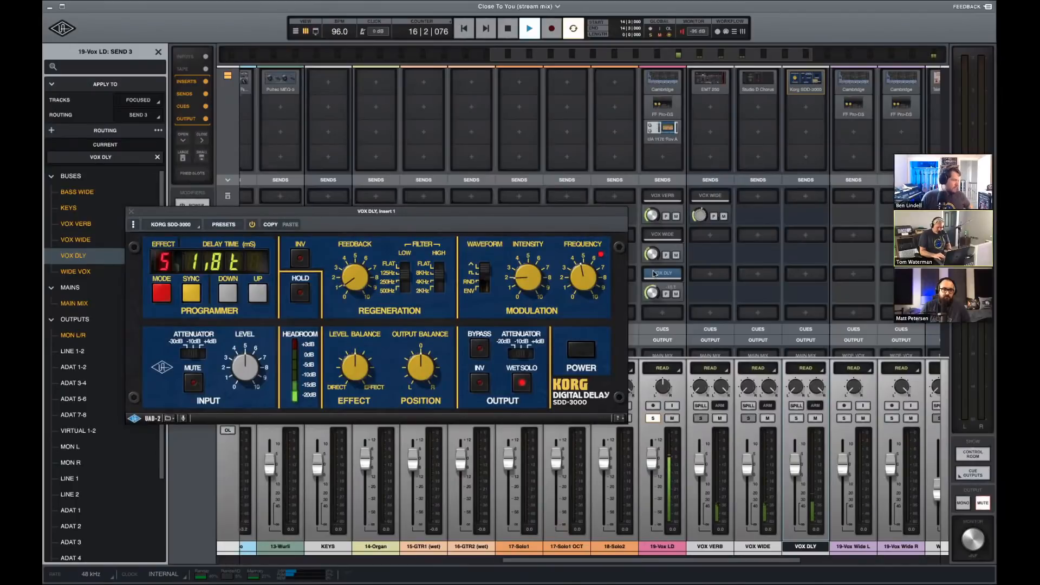
Audition different synced delay times on the Korg delay during playback, set it to 1/16d, and stop playback.
left_click(228, 294)
left_click(253, 297)
left_click(236, 297)
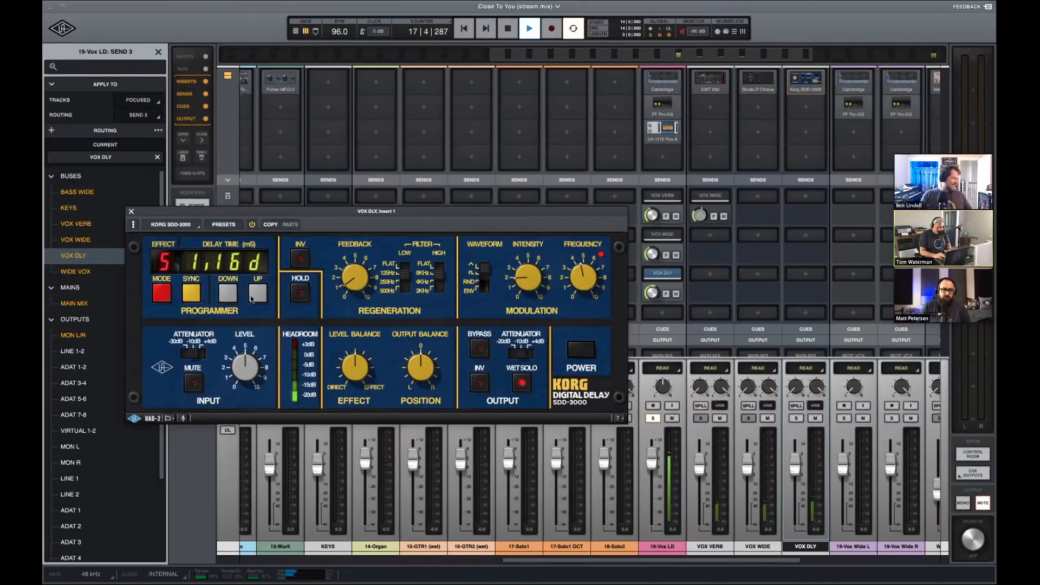
left_click(236, 298)
left_click(237, 298)
left_click(237, 298)
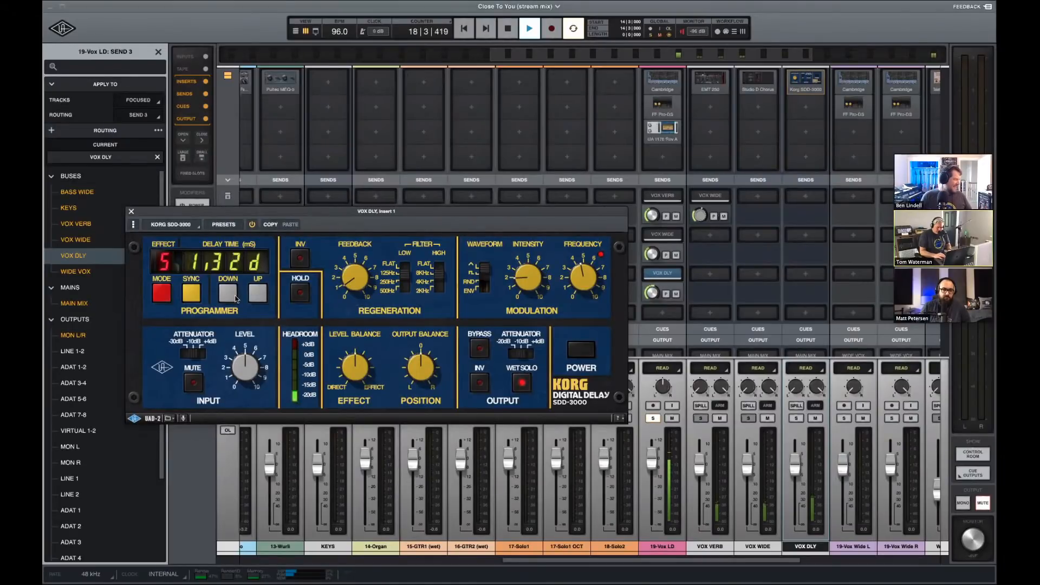
left_click(255, 295)
left_click(256, 295)
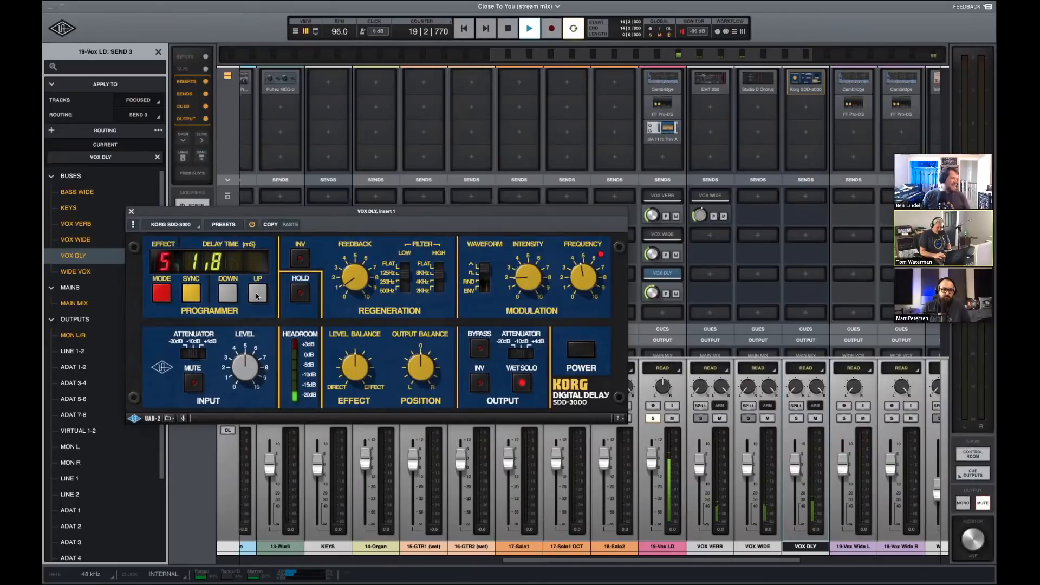
left_click(235, 299)
left_click(235, 299)
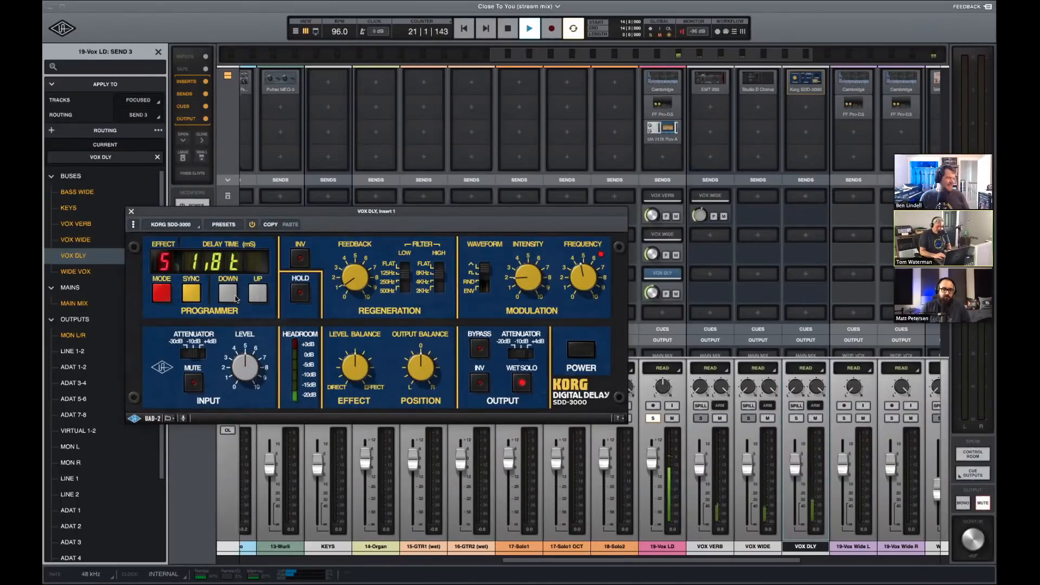
left_click(229, 296)
left_click(251, 296)
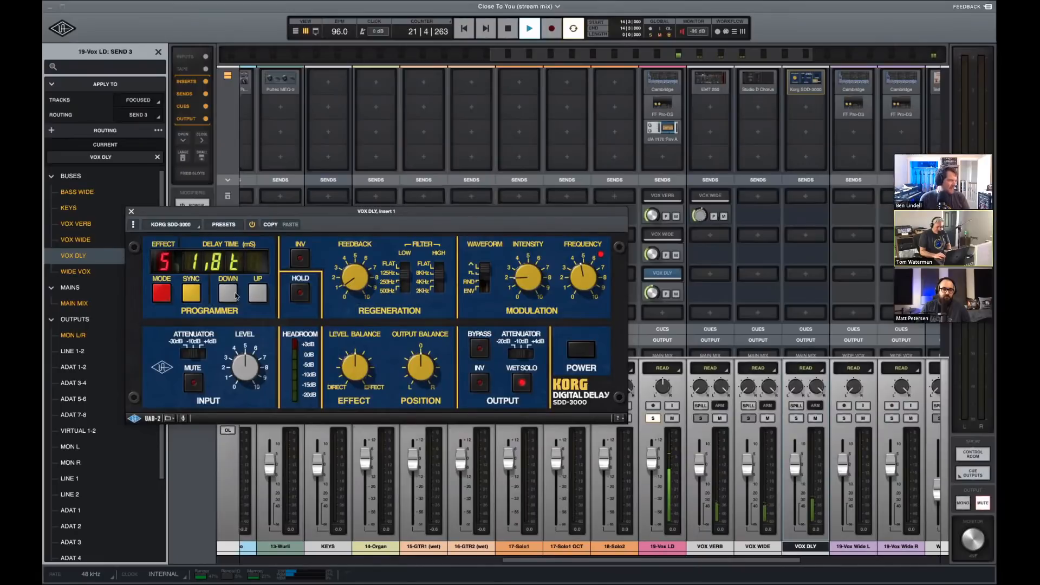
left_click(251, 295)
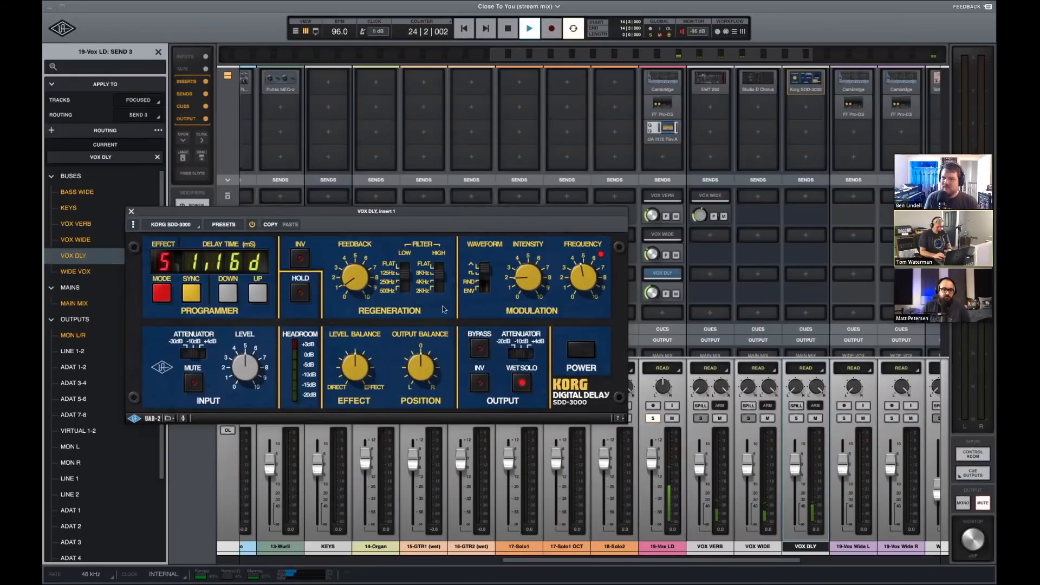
key("space")
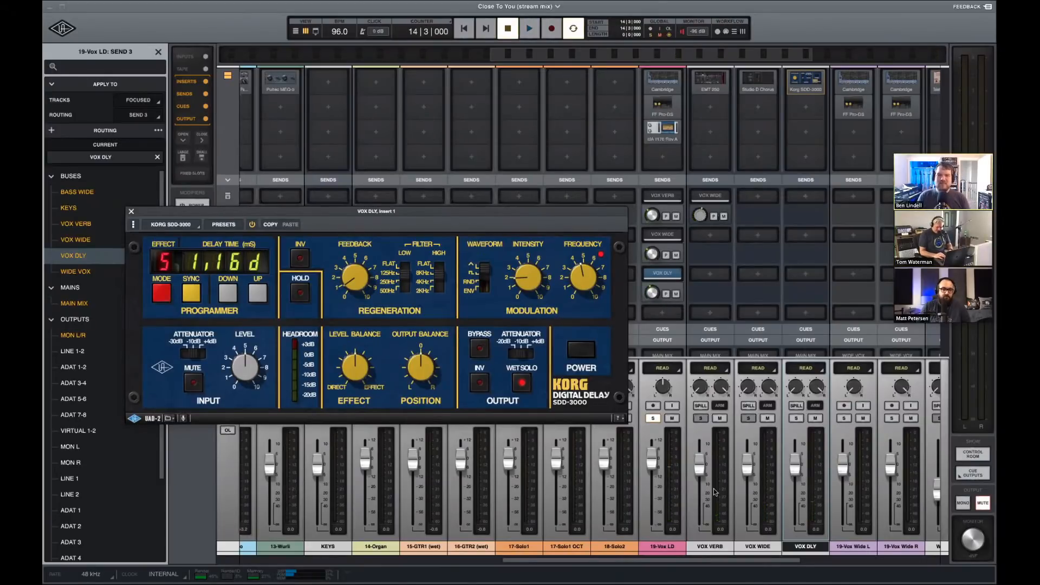
Lower the VOX DLY fader to about -5 dB while listening, close the Korg delay window, and stop playback.
left_click_drag(795, 462, 795, 478)
key("space")
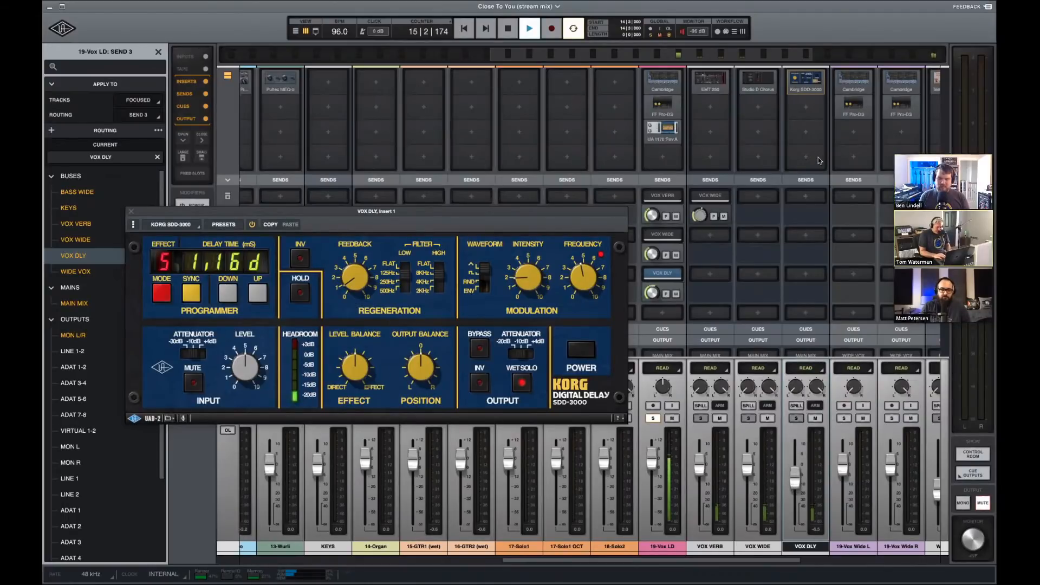
scroll(819, 161, "up", 5)
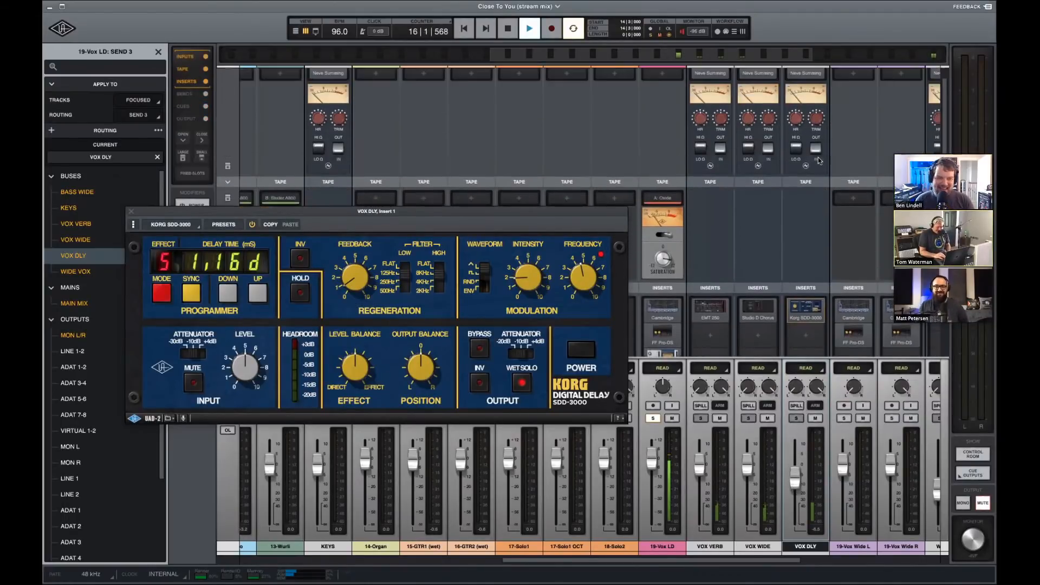
left_click(131, 211)
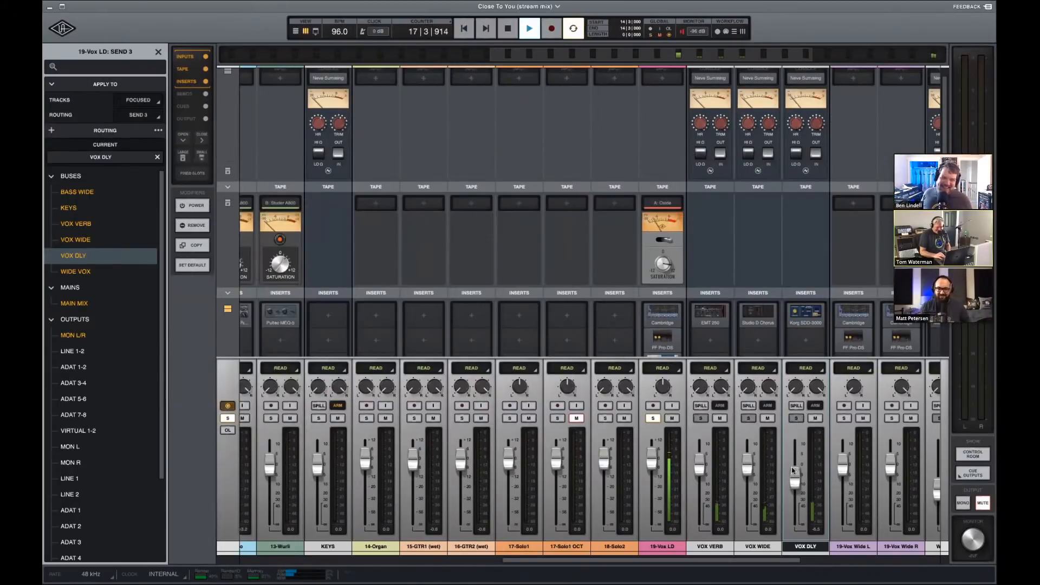
left_click_drag(793, 483, 794, 478)
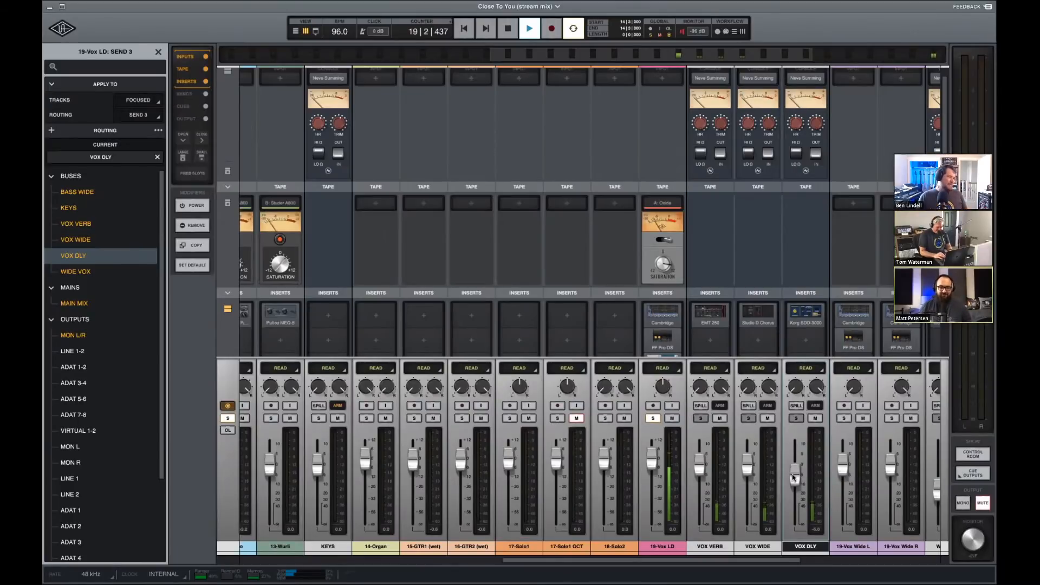
key("space")
Create two stereo Neve Summing buses routed from the outputs of drum tracks 1-Kick through 10-Drum EMT.
scroll(481, 297, "left", 5)
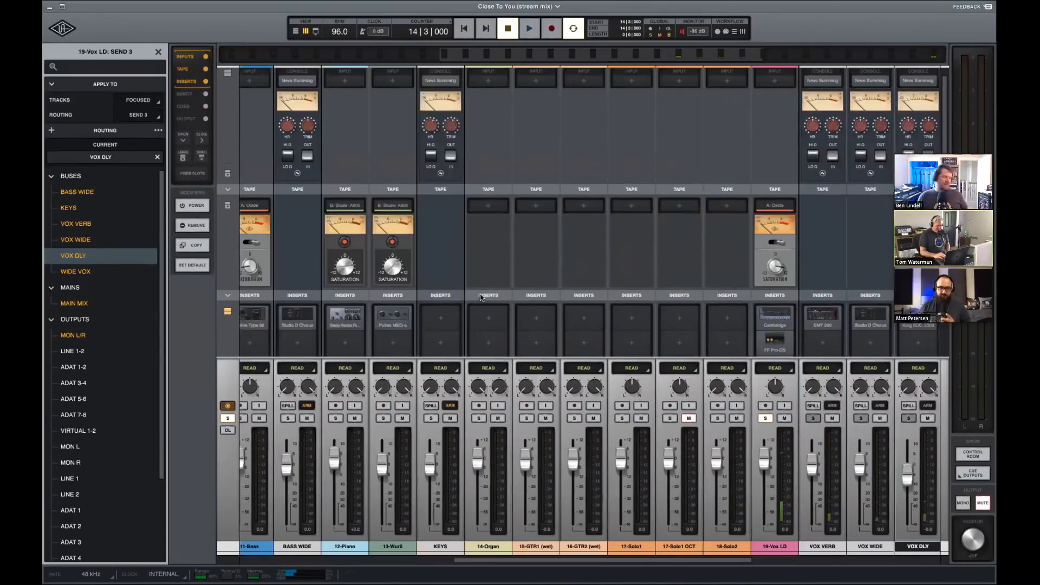
scroll(434, 326, "down", 3)
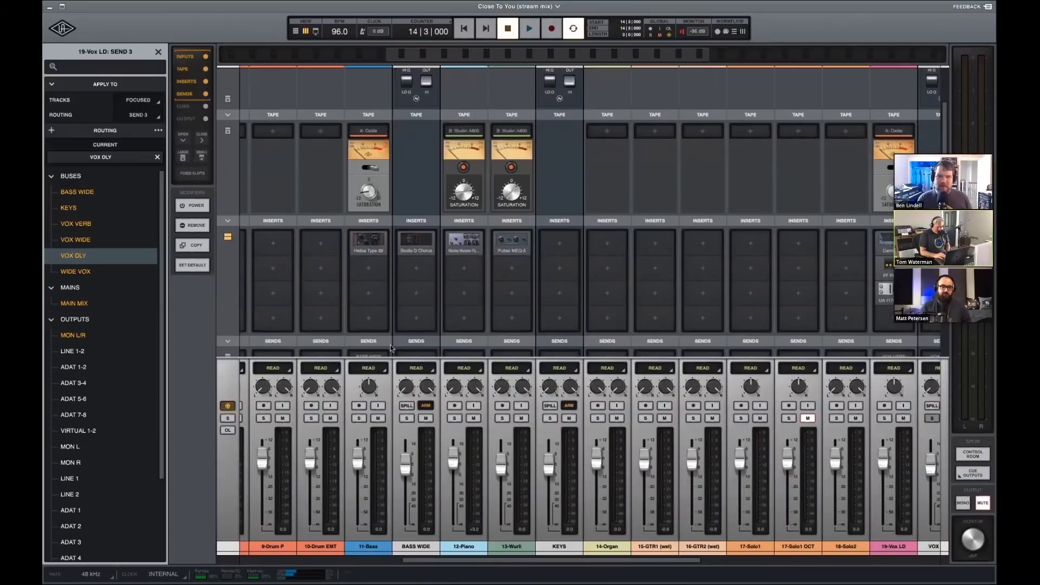
scroll(266, 550, "left", 8)
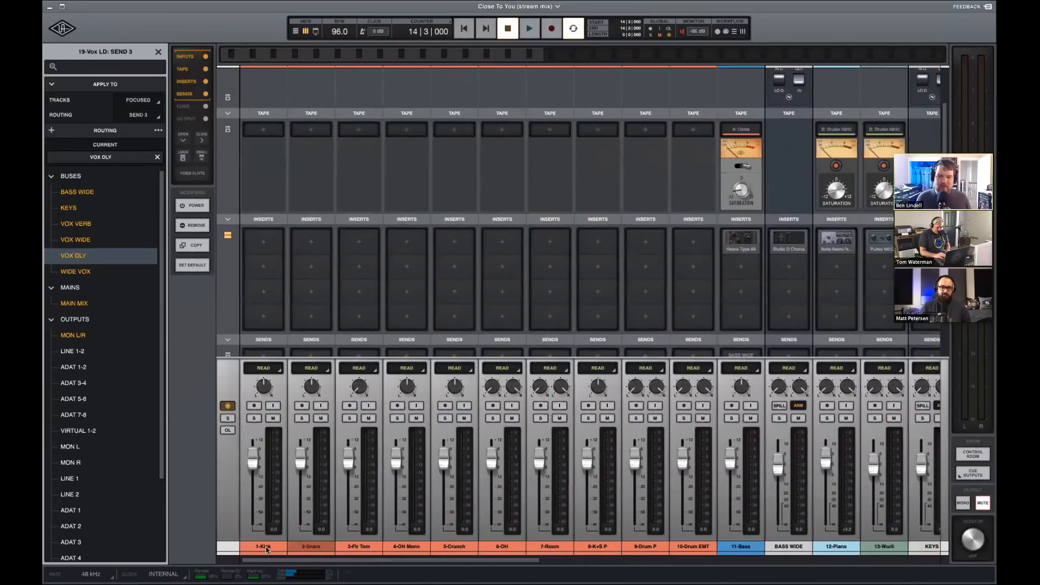
left_click(266, 548)
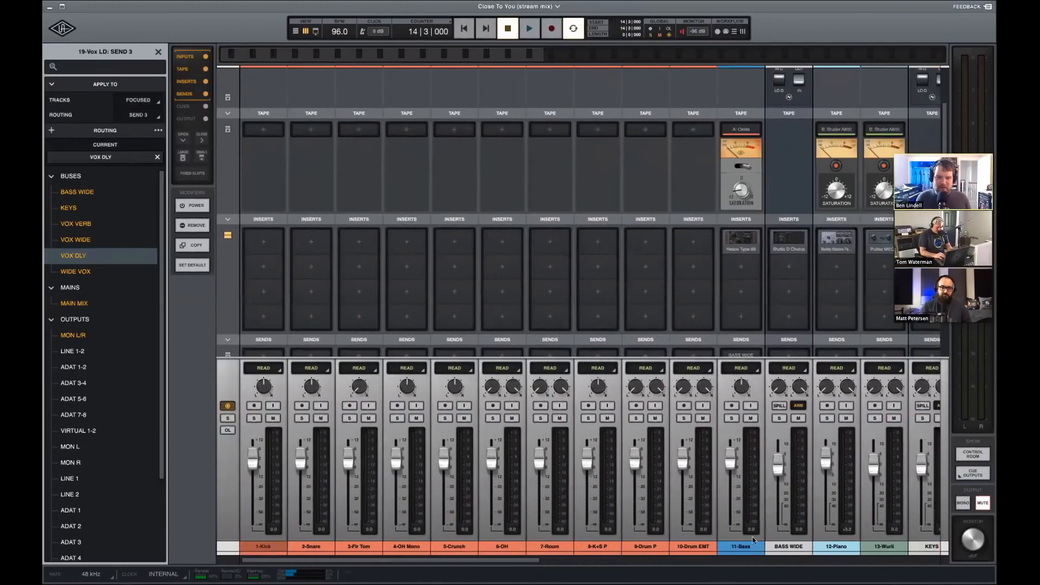
left_click(702, 549, "shift")
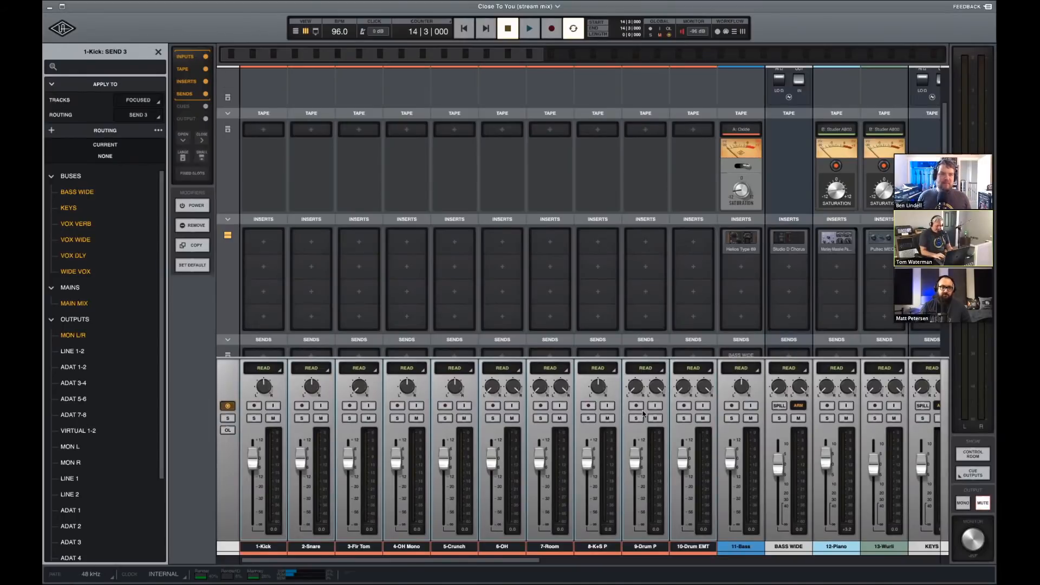
key("shift+super+b")
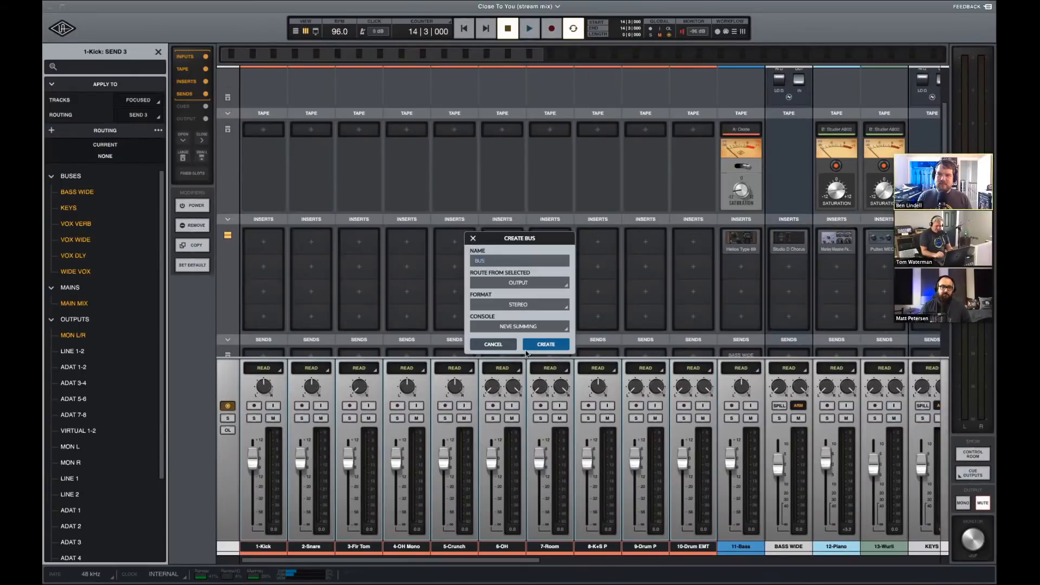
left_click(527, 348)
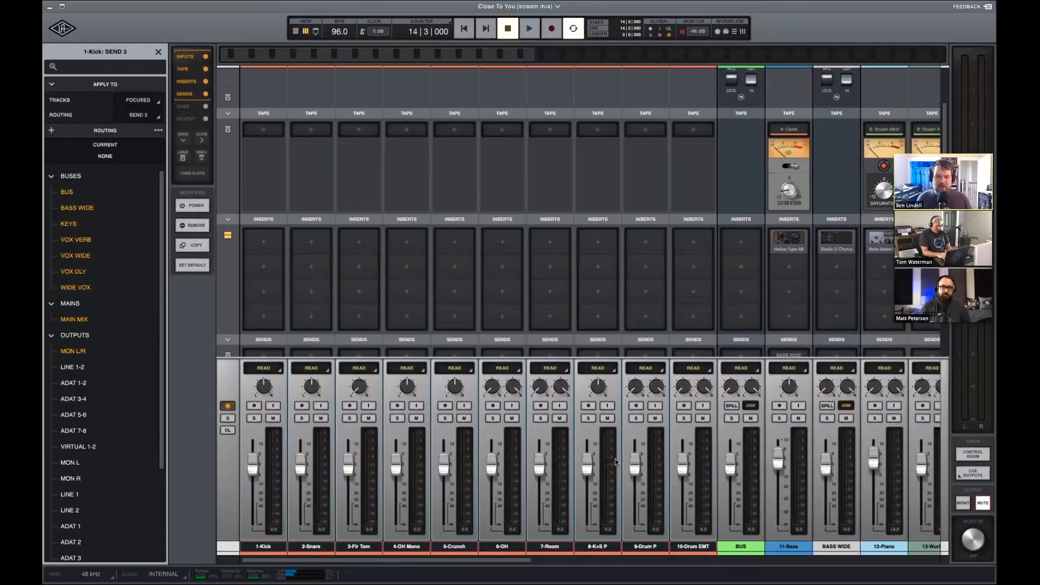
key("shift+super+b")
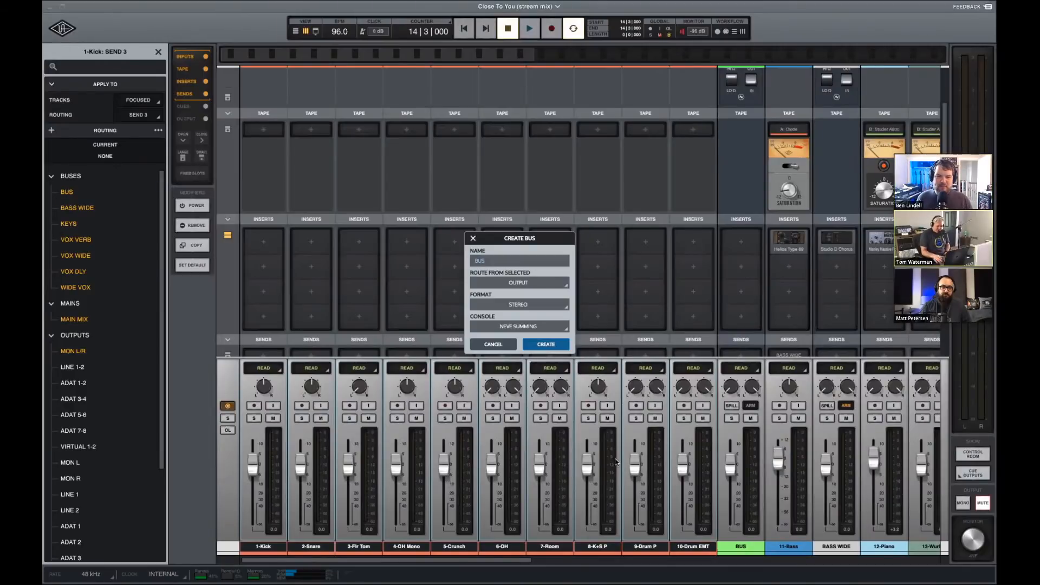
key("Return")
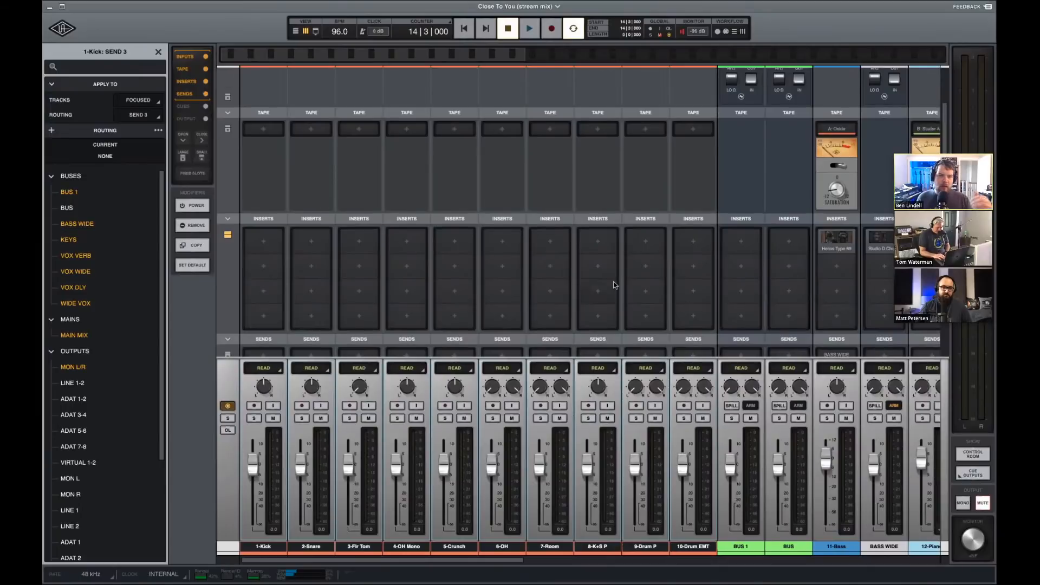
scroll(615, 287, "down", 5)
scroll(615, 285, "down", 3)
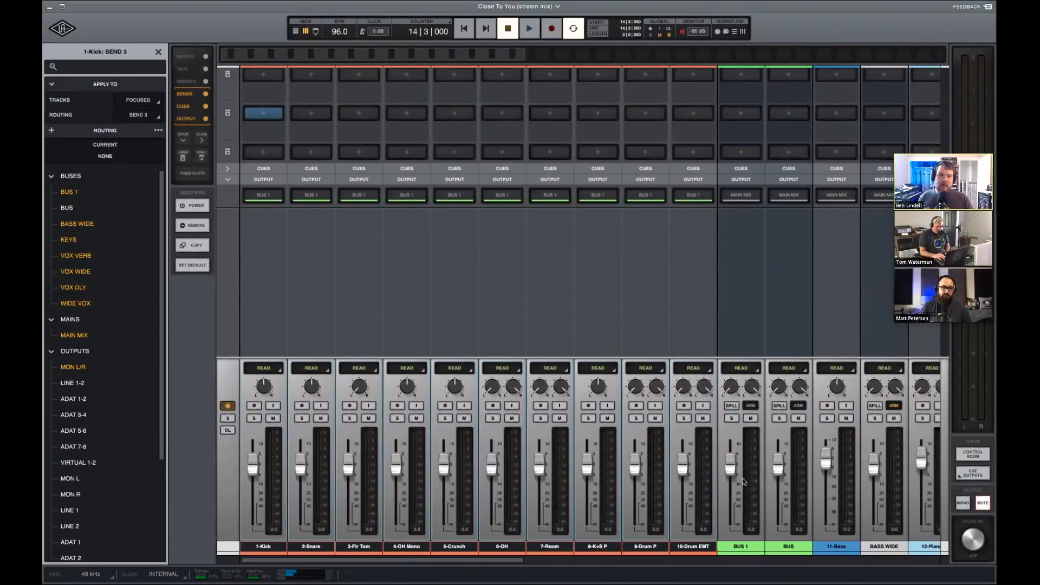
left_click(740, 547)
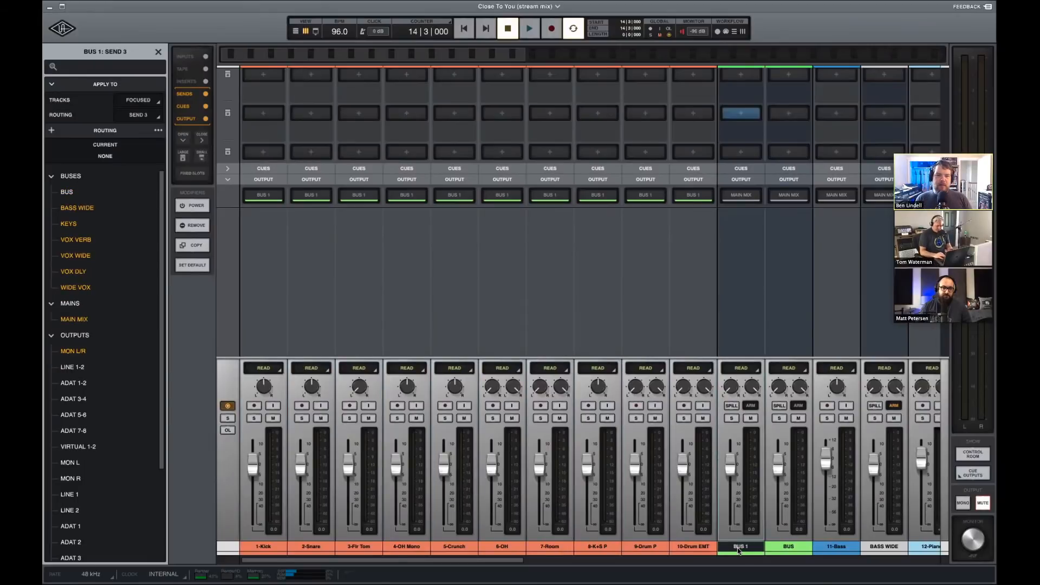
double_click(739, 548)
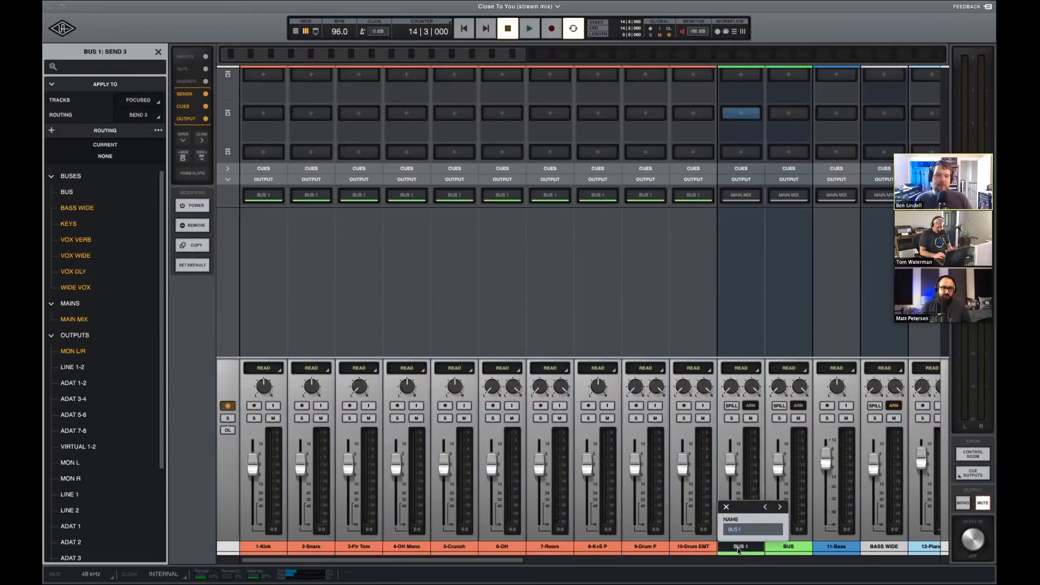
left_click(696, 547)
left_click(726, 507)
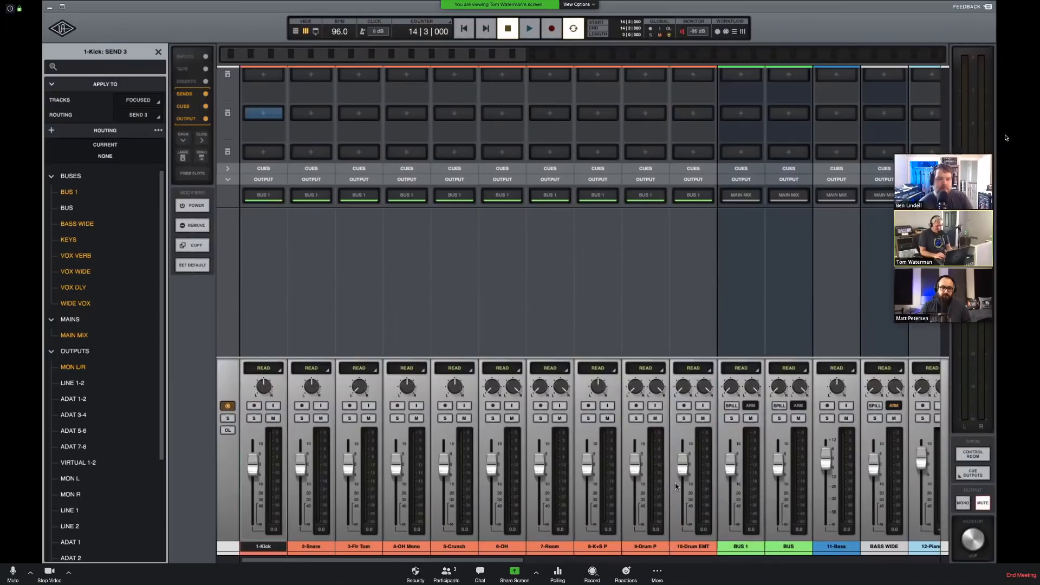
Select tracks 1-Kick through 10-Drum EMT and open their output routing, applied to all selected tracks.
left_click(740, 547)
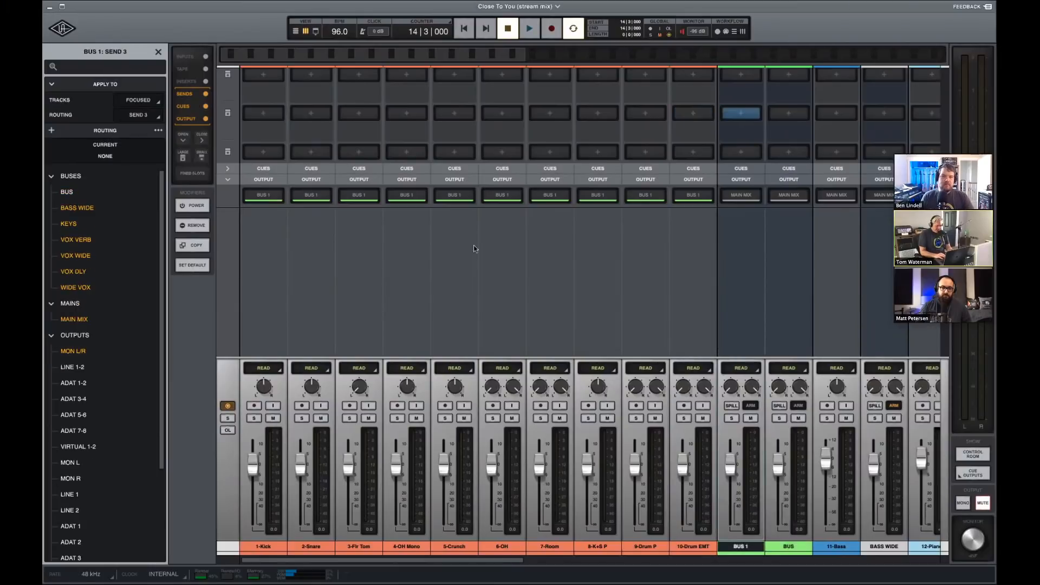
left_click(693, 196)
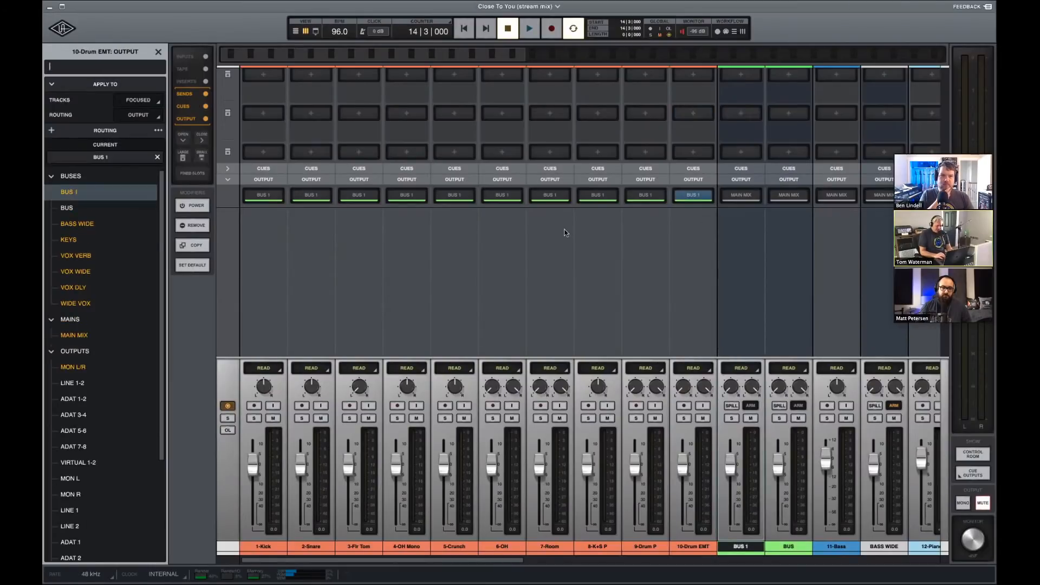
left_click(258, 196)
left_click(693, 546)
left_click(263, 546, "shift")
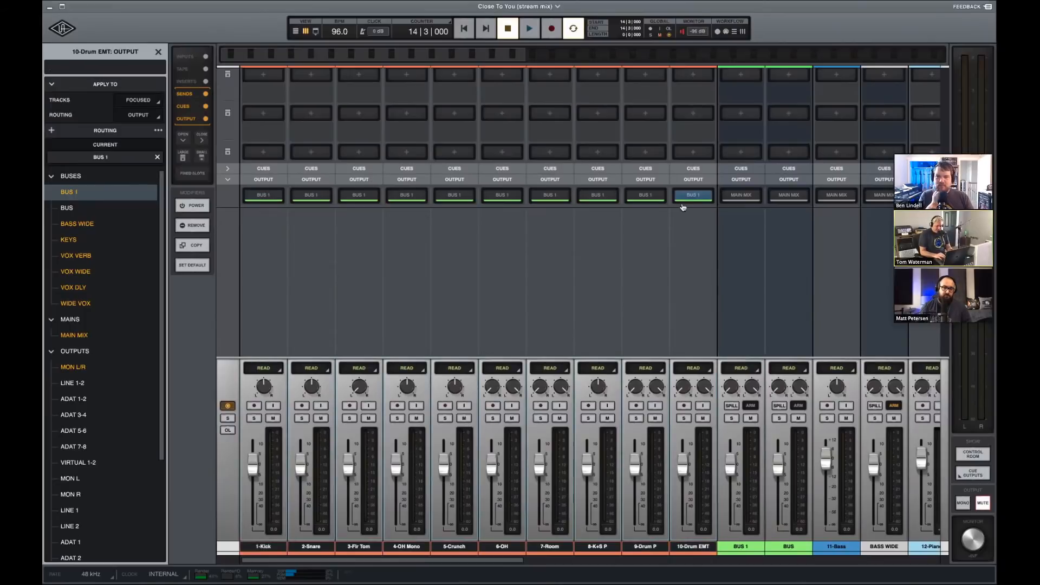
key("Escape")
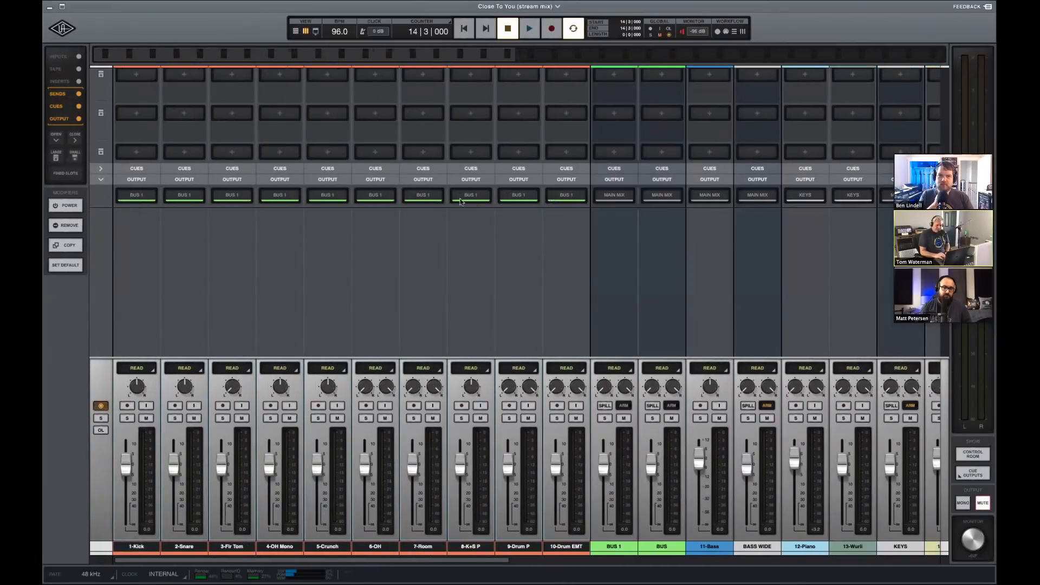
left_click(461, 199)
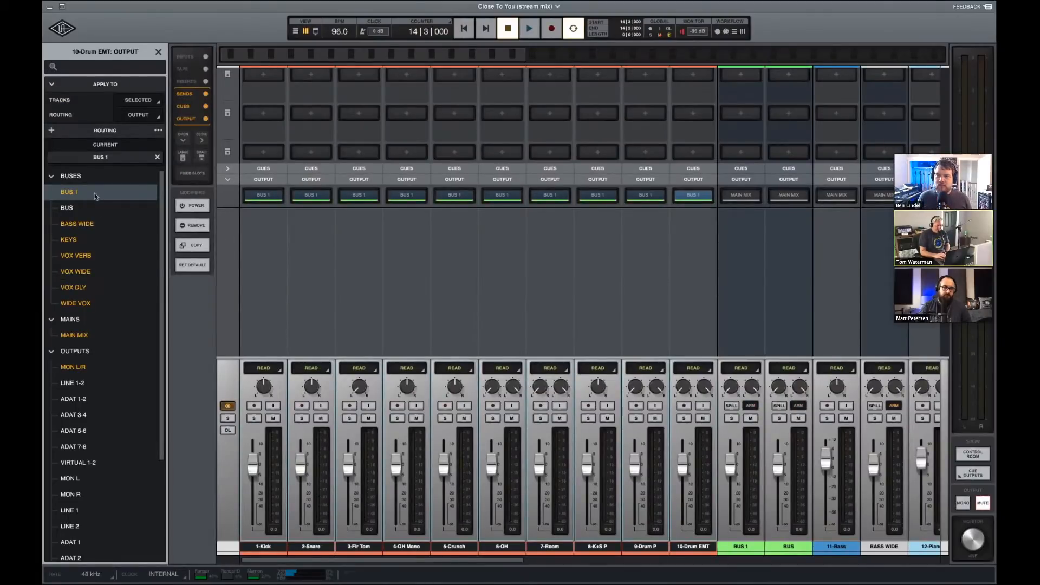
Rename the bus BUS 1 to DRUMS and the bus BUS to DRUMS P.
double_click(741, 546)
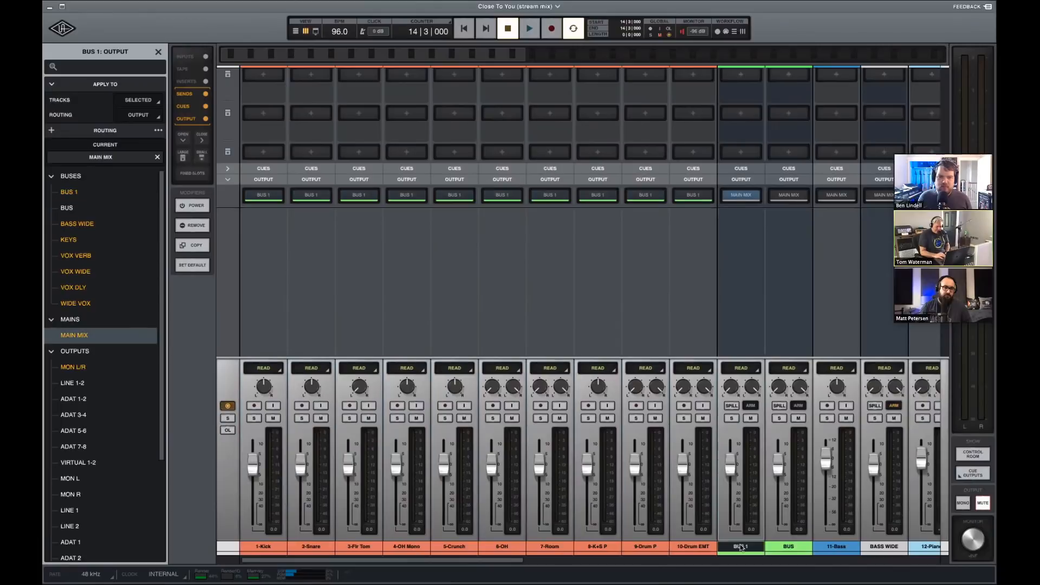
type("DRUMS")
key("Return")
double_click(787, 546)
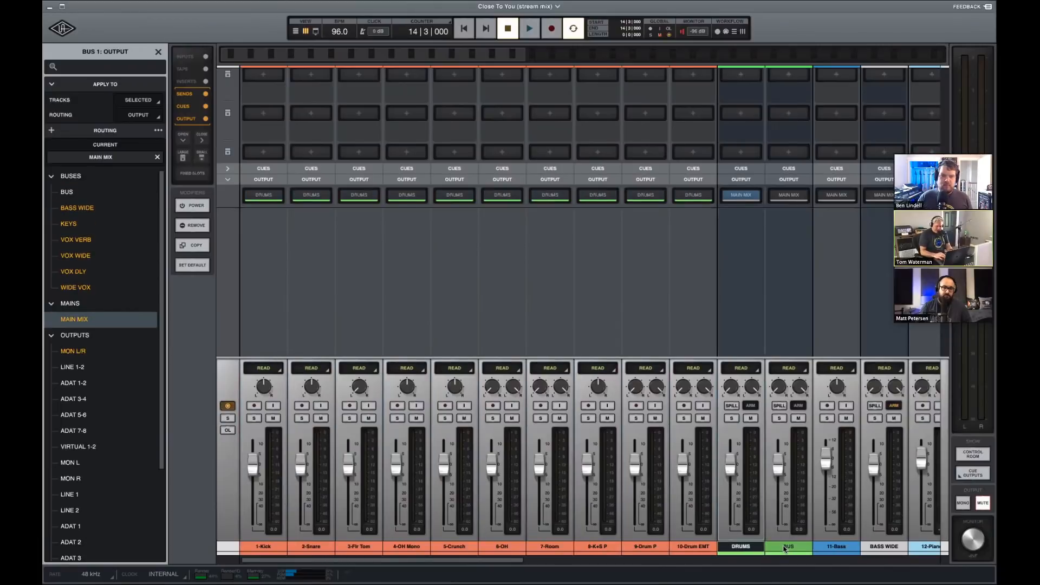
type("DRUMS P")
key("Return")
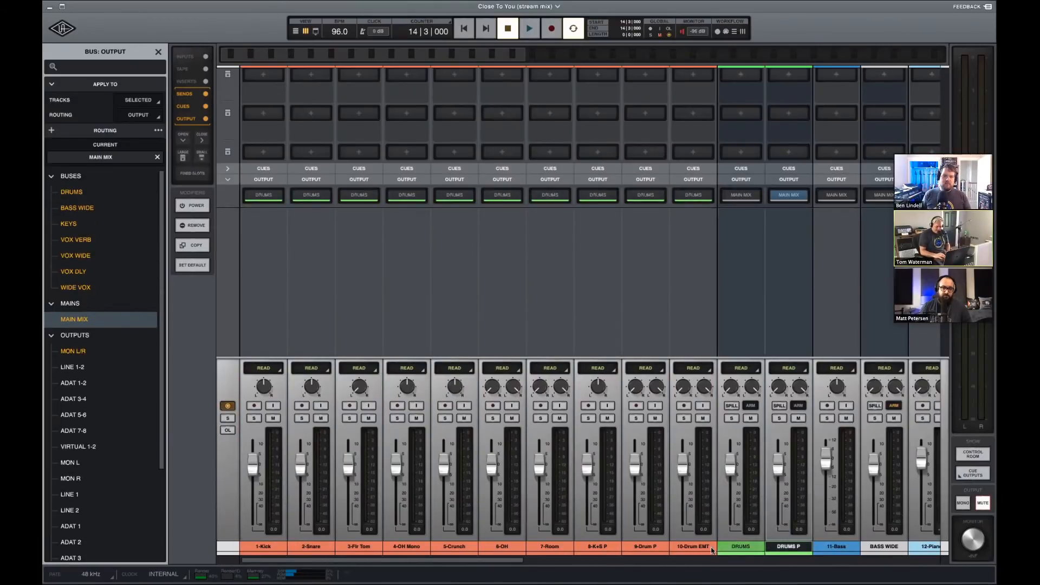
Add DRUMS P as a second output next to DRUMS for tracks 1-Kick through 10-Drum EMT.
left_click(693, 546)
left_click(264, 546, "shift")
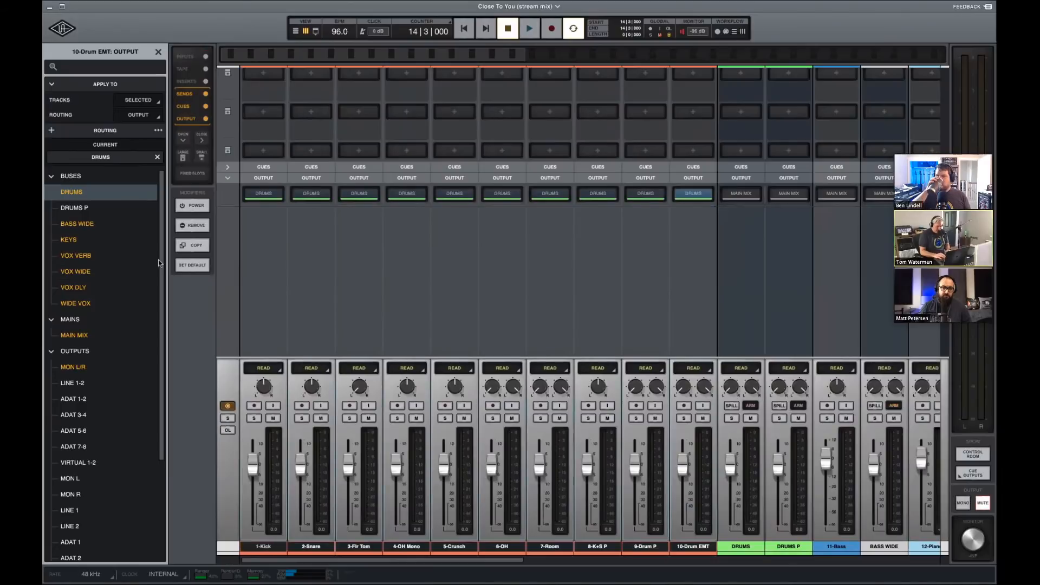
left_click(87, 207, "shift")
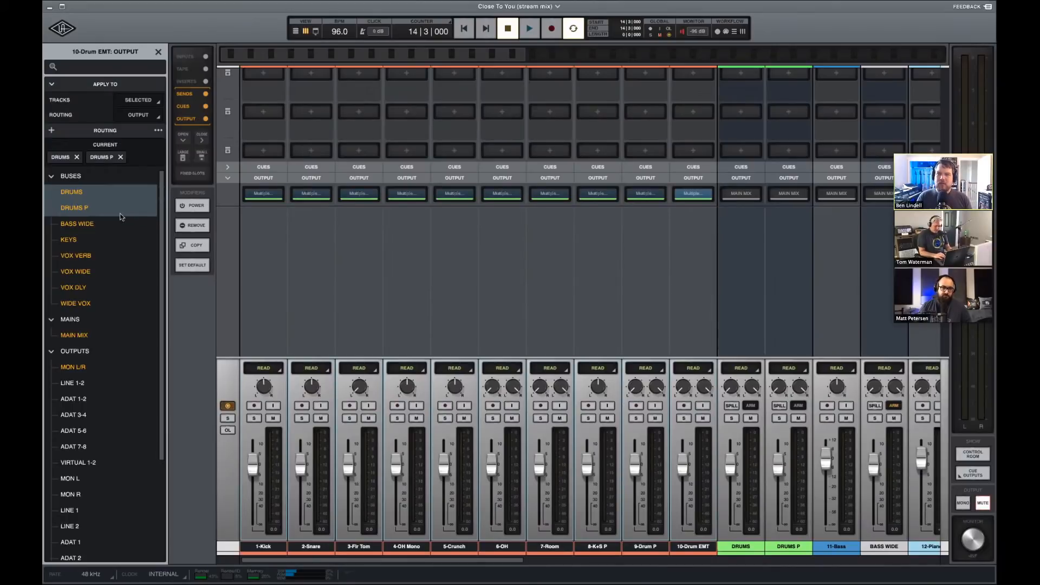
Recolor the DRUMS and DRUMS P buses light grey.
left_click(757, 547)
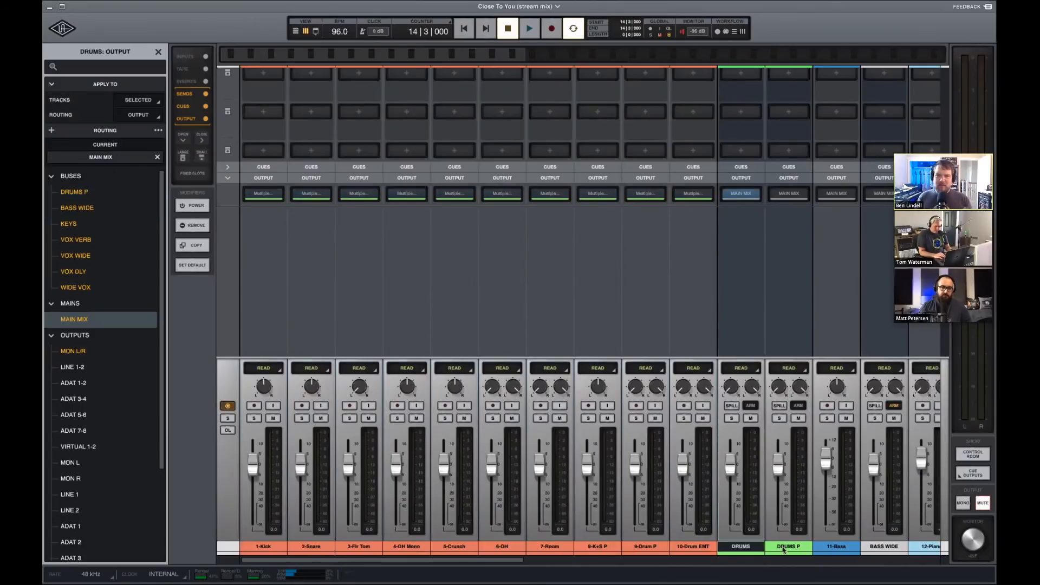
left_click(790, 549, "shift")
left_click(755, 554)
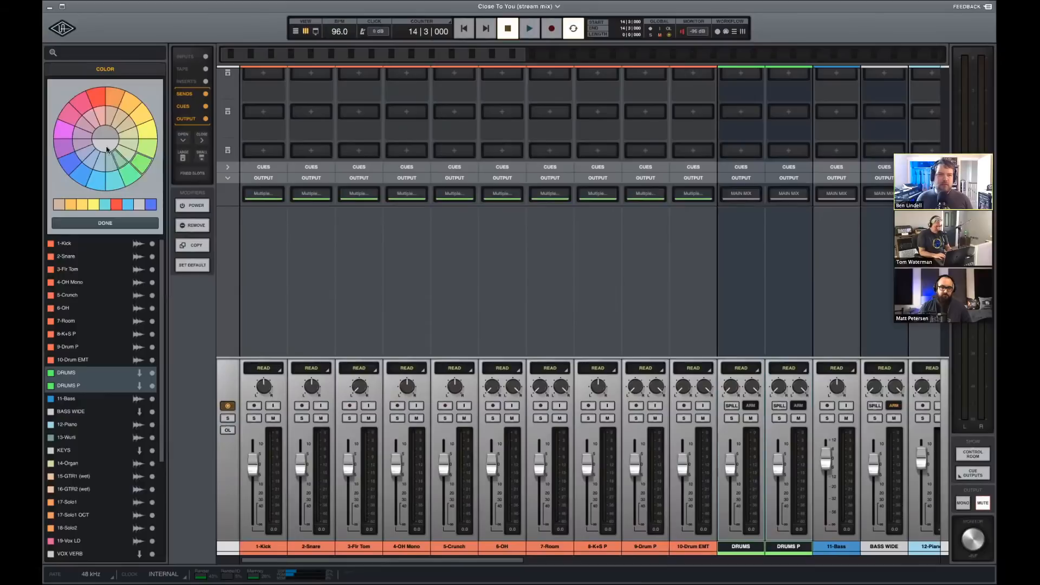
left_click(105, 223)
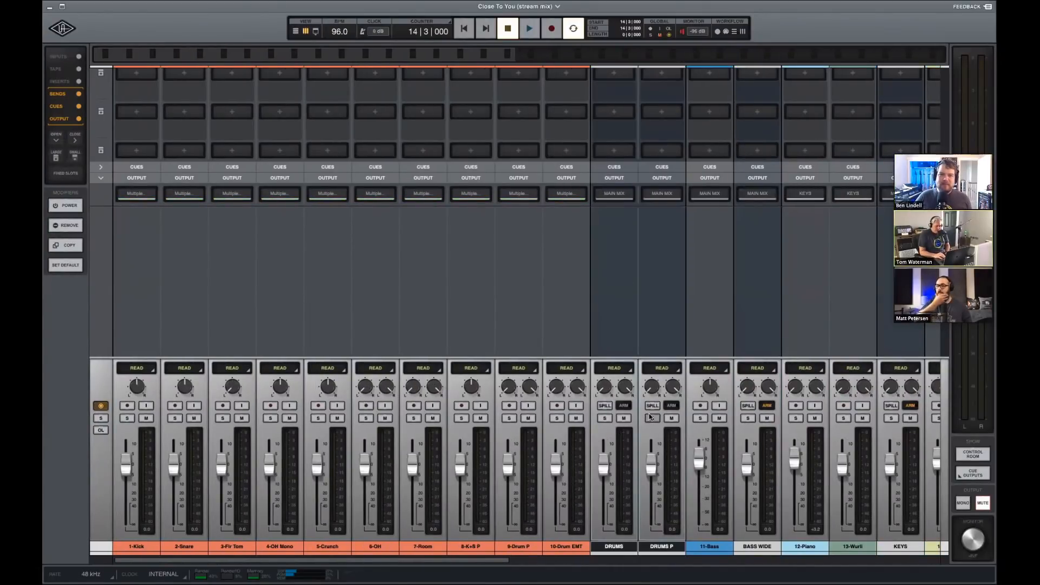
Open the Send 1 routing and select tracks 1-Kick and 2-Snare as its targets.
scroll(616, 276, "up", 2)
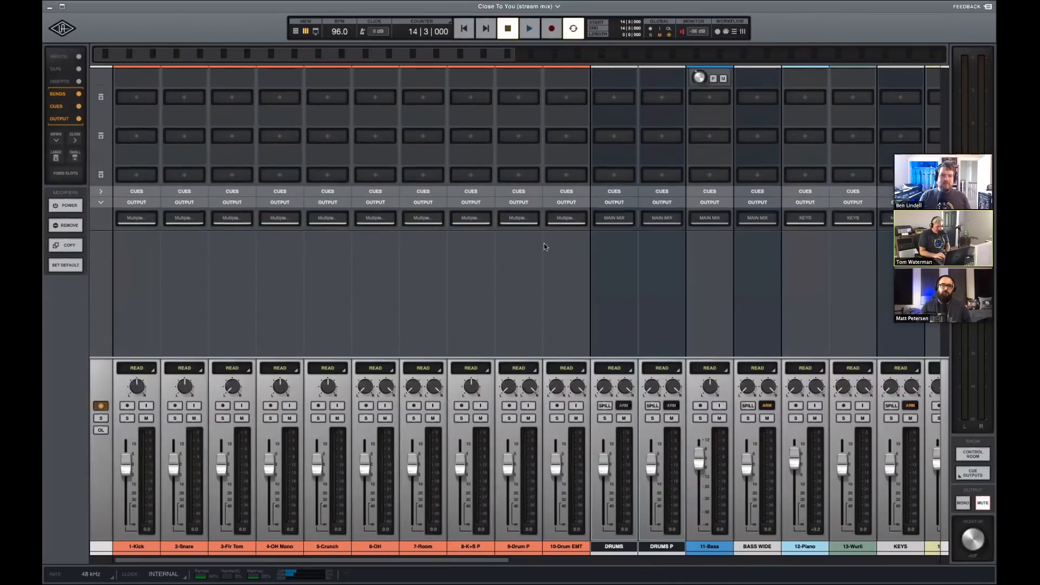
scroll(544, 244, "up", 5)
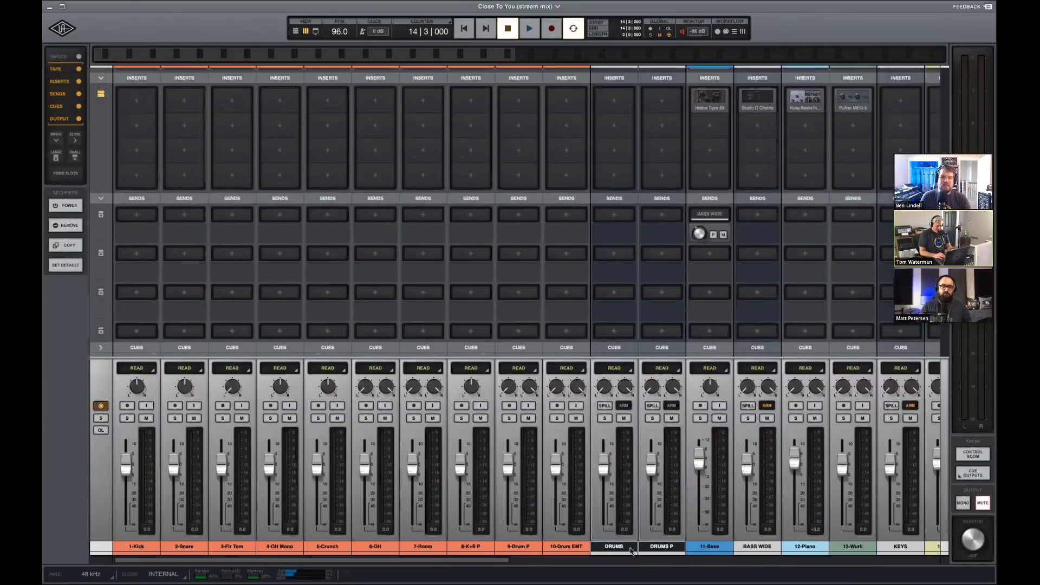
left_click(566, 547)
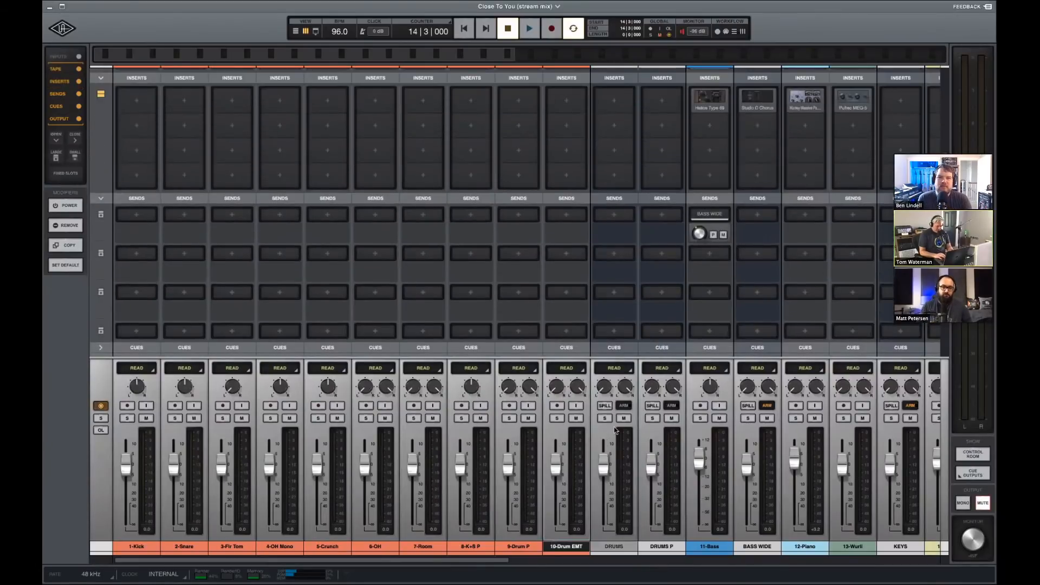
left_click(571, 218)
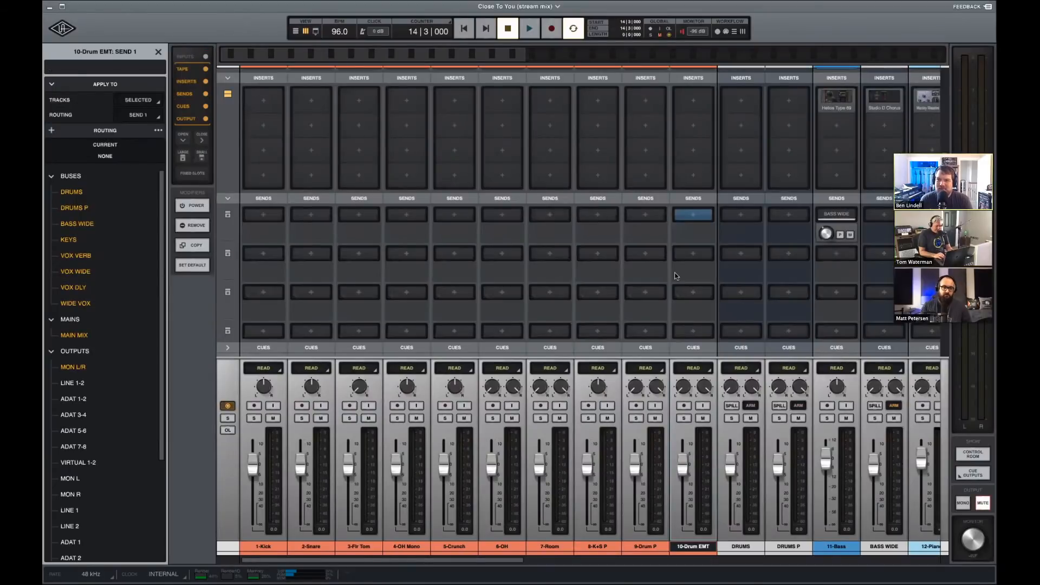
scroll(675, 276, "right", 2)
scroll(509, 262, "left", 2)
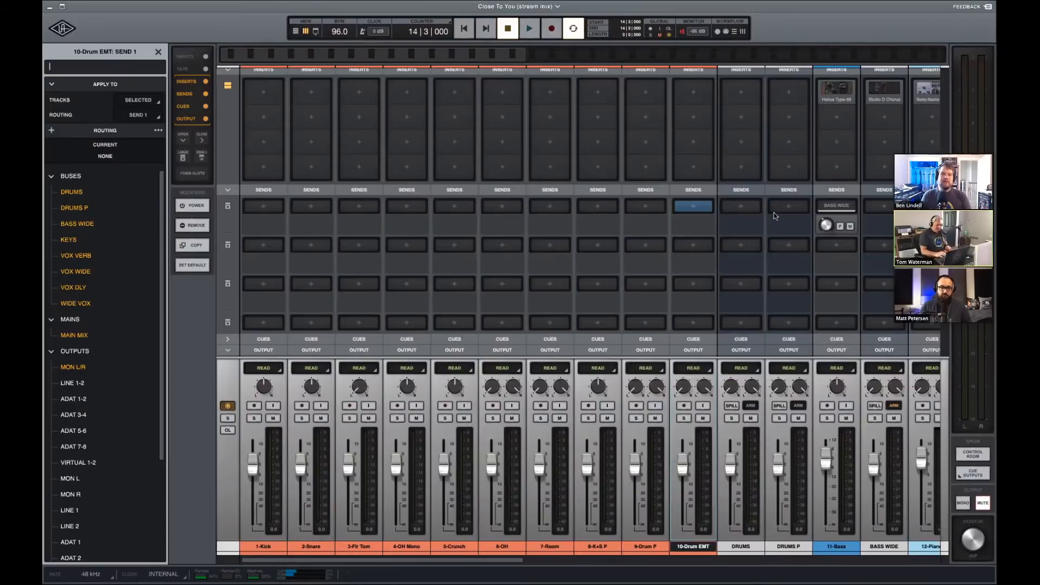
left_click(315, 547)
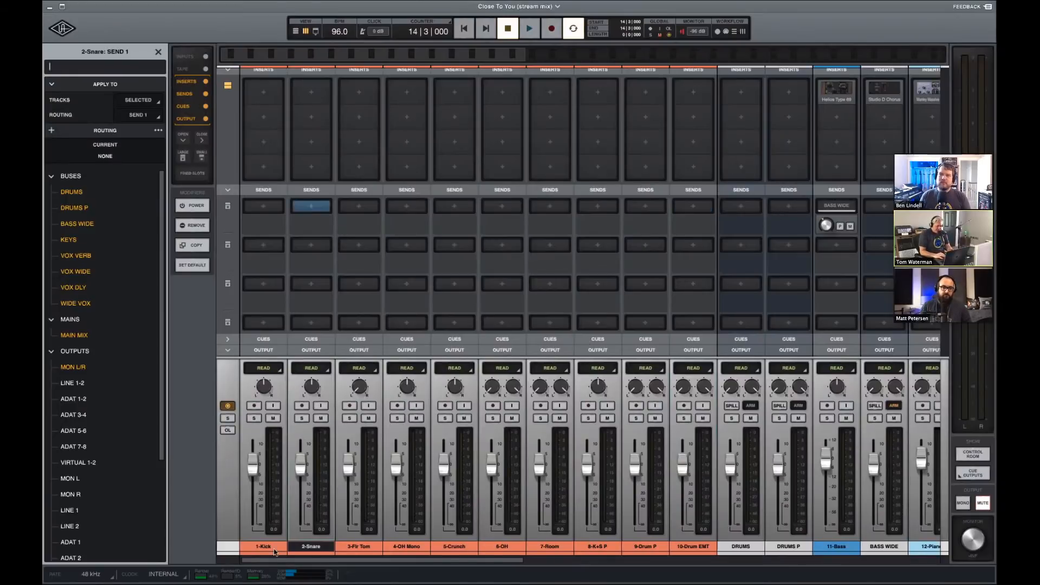
left_click(271, 547, "shift")
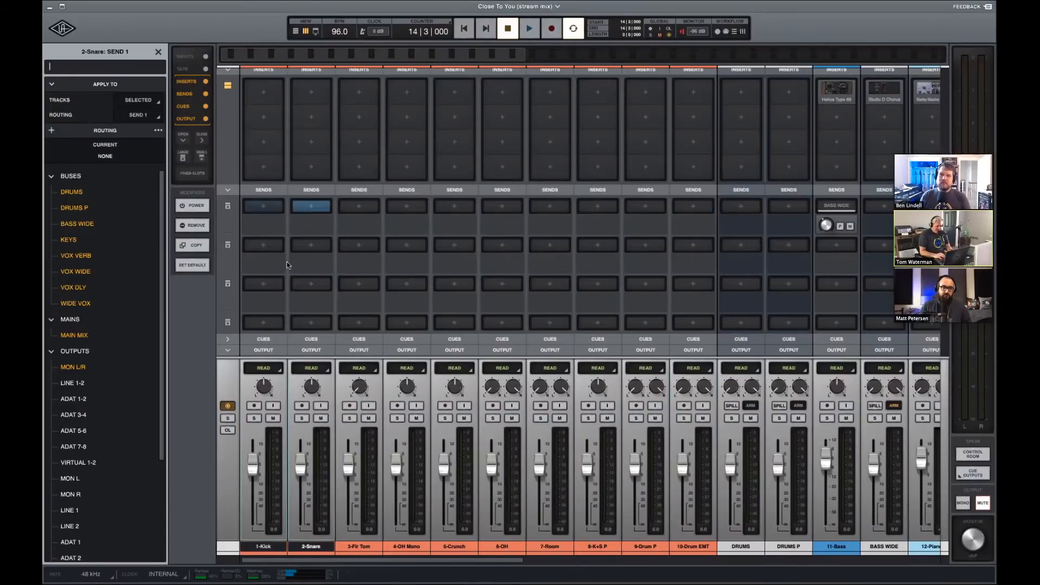
Create a mono Neve Summing bus named K+S P as the send destination for 1-Kick and 2-Snare.
left_click(51, 130)
left_click(151, 157)
left_click(142, 168)
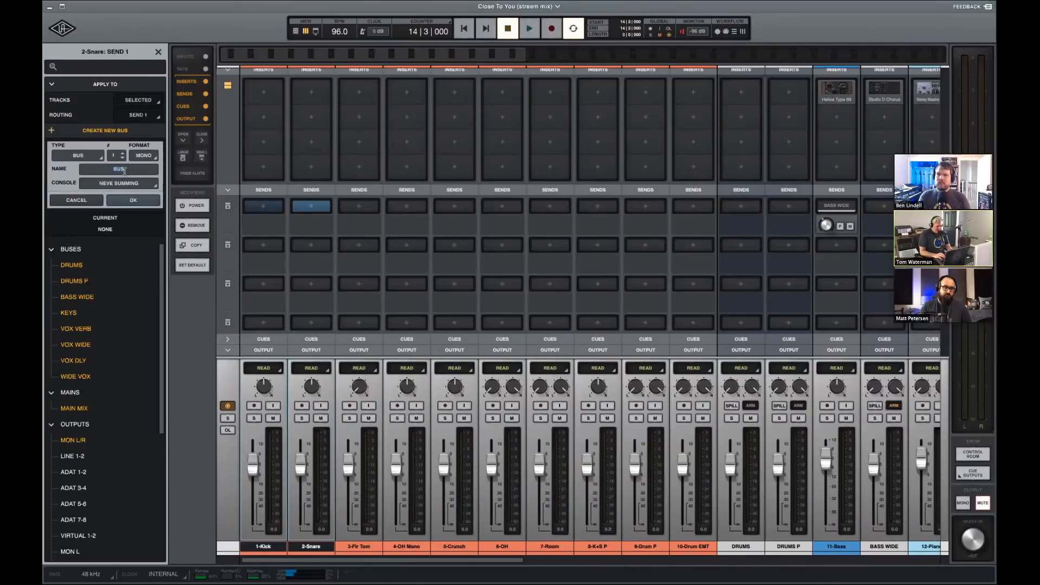
left_click(124, 171)
type("K+S P")
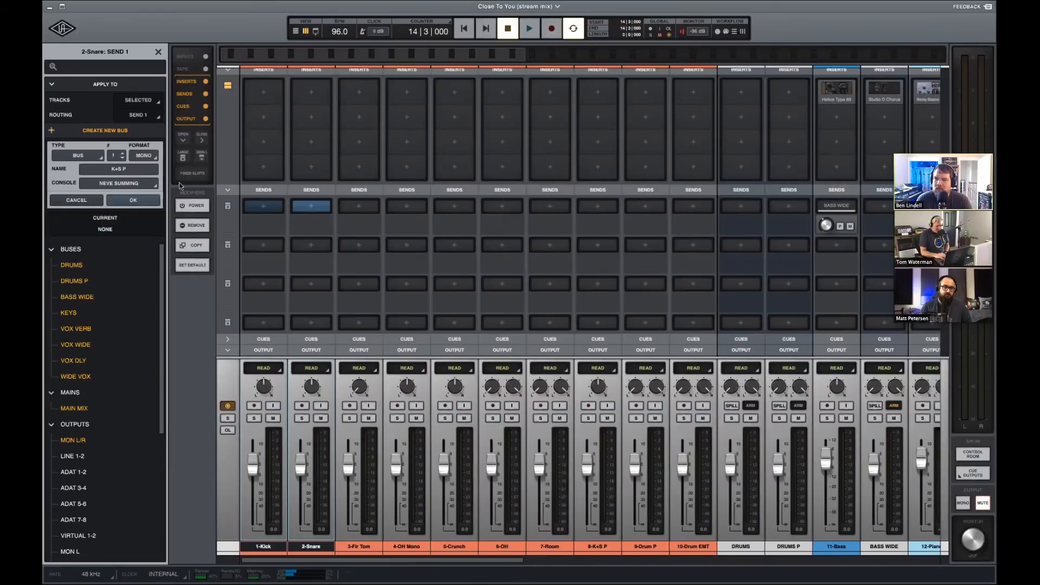
key("Return")
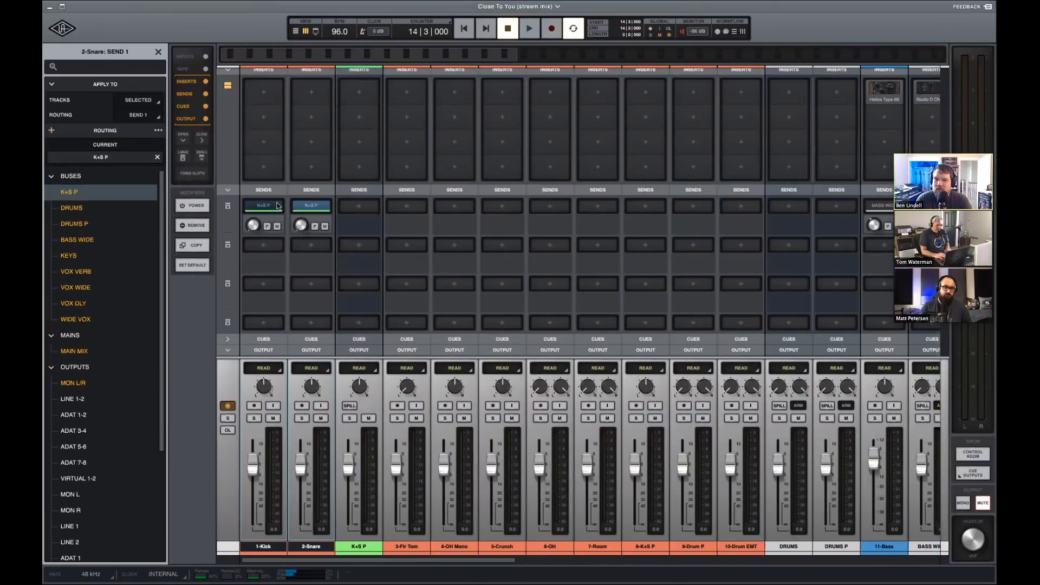
left_click(86, 211)
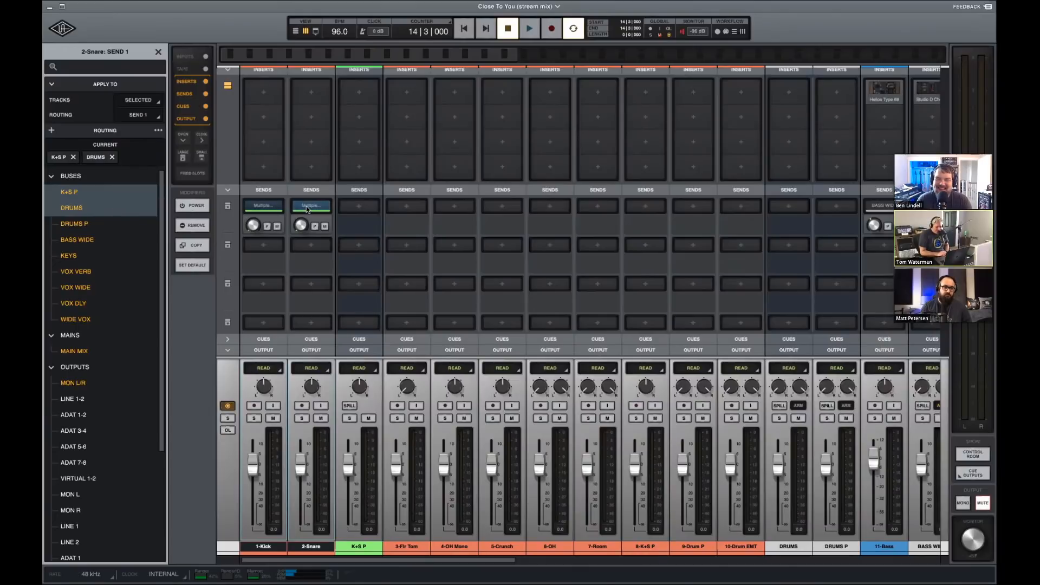
scroll(264, 226, "down", 2)
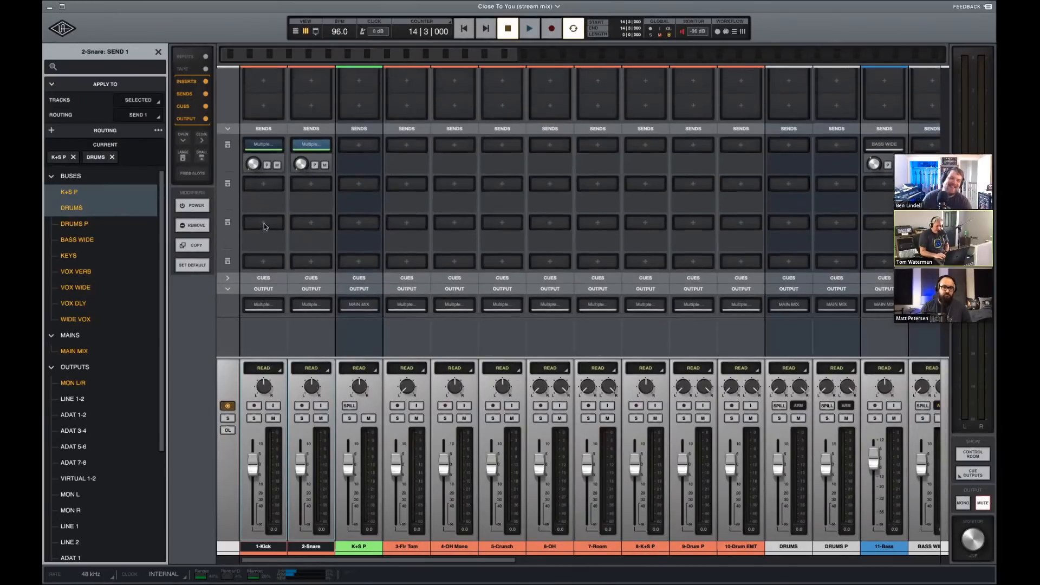
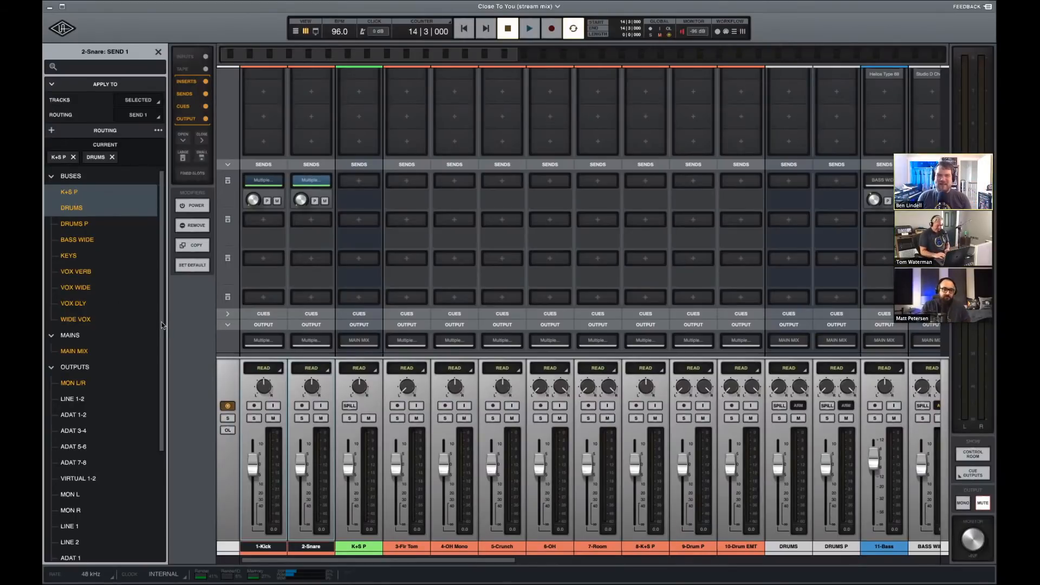
left_click(111, 158)
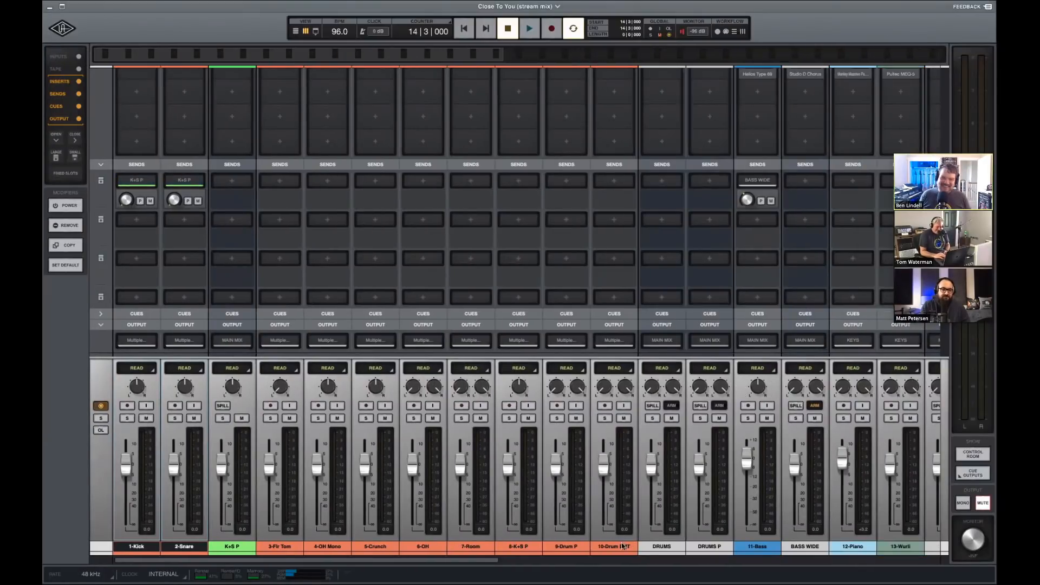
Move the K+S P bus between the 10-Drum EMT track and the DRUMS bus.
left_click(623, 546)
left_click_drag(579, 551, 622, 551)
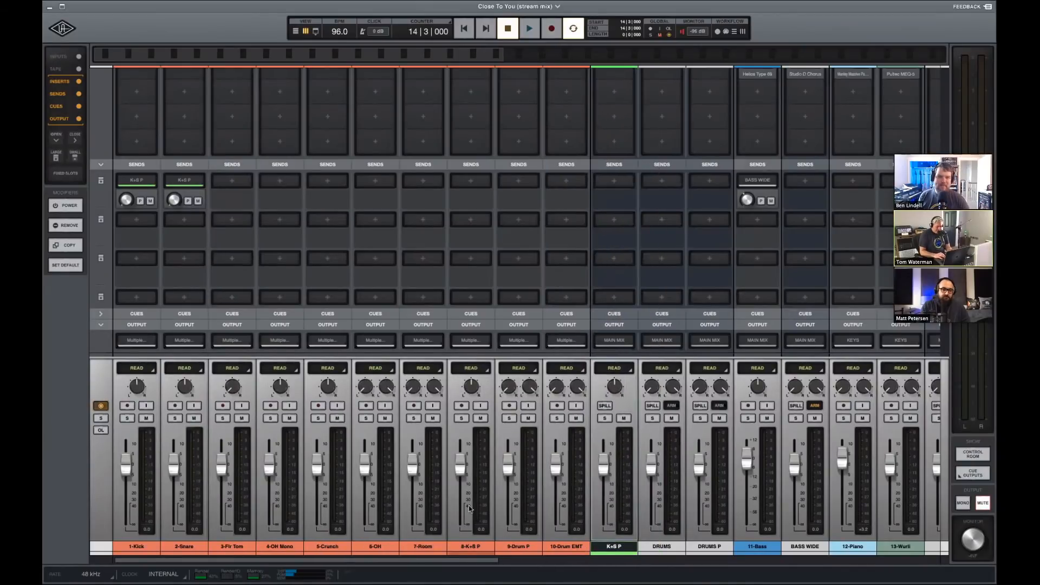
Pull the faders of tracks 8-K+S P and 9-Drum P fully down and mute both tracks.
left_click_drag(461, 466, 460, 567)
left_click_drag(510, 476, 511, 563)
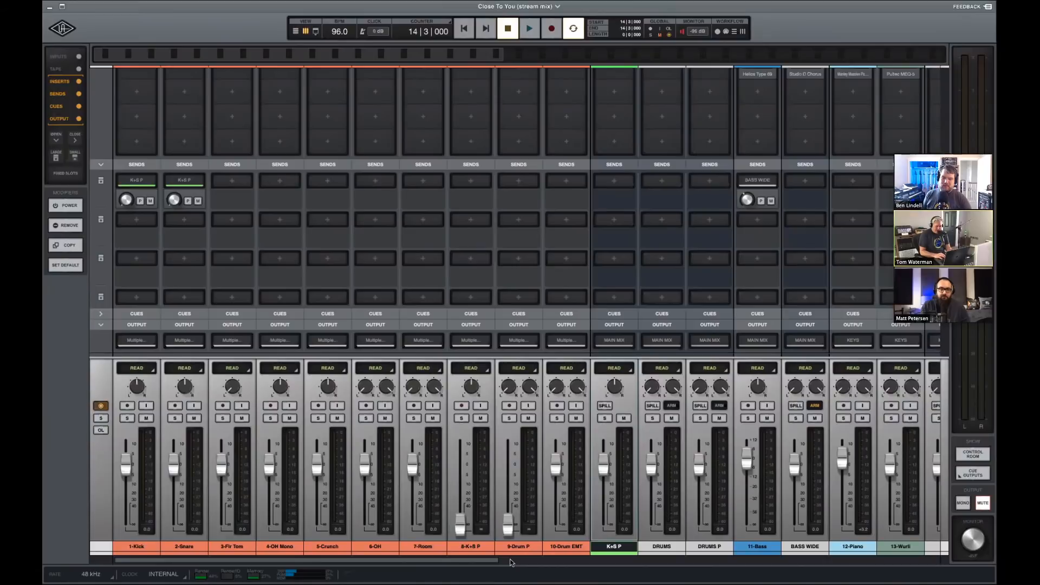
left_click(528, 418)
left_click(480, 419)
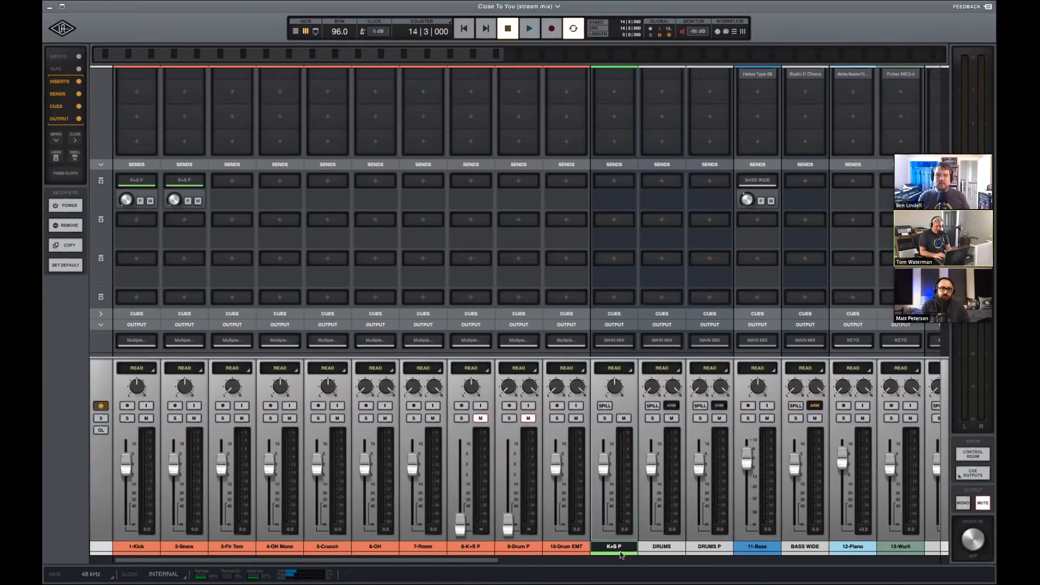
Recolor the K+S P bus light grey to match the other drum buses.
left_click(621, 555)
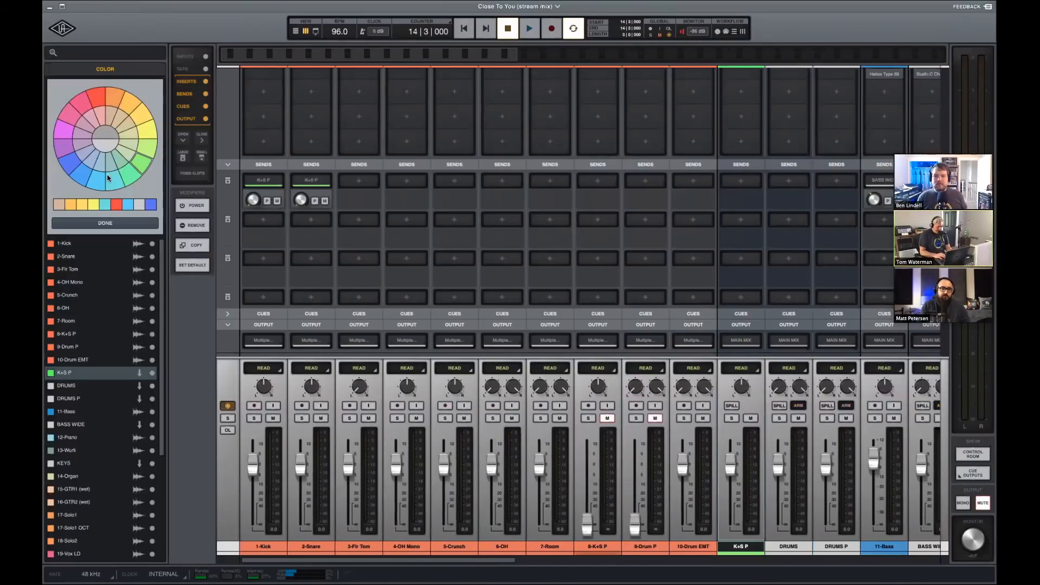
left_click(121, 221)
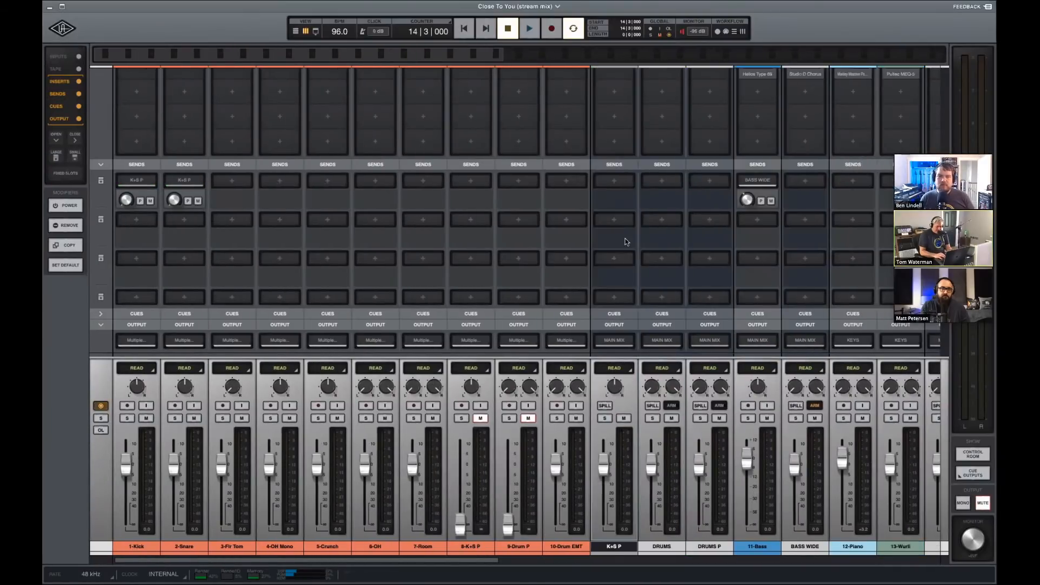
Pull the 10-Drum EMT fader fully down and mute the track.
scroll(628, 205, "up", 6)
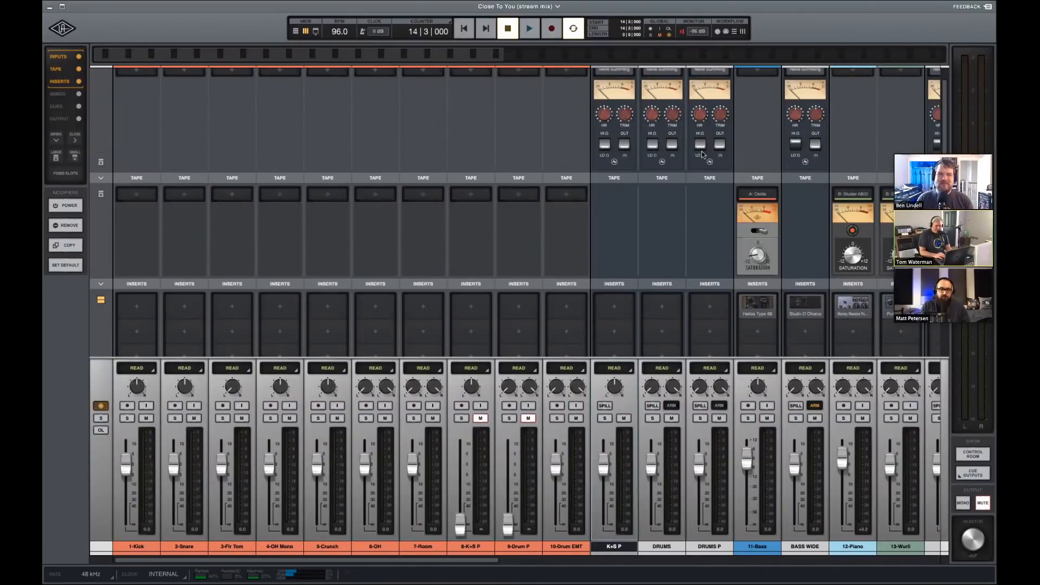
scroll(602, 198, "down", 5)
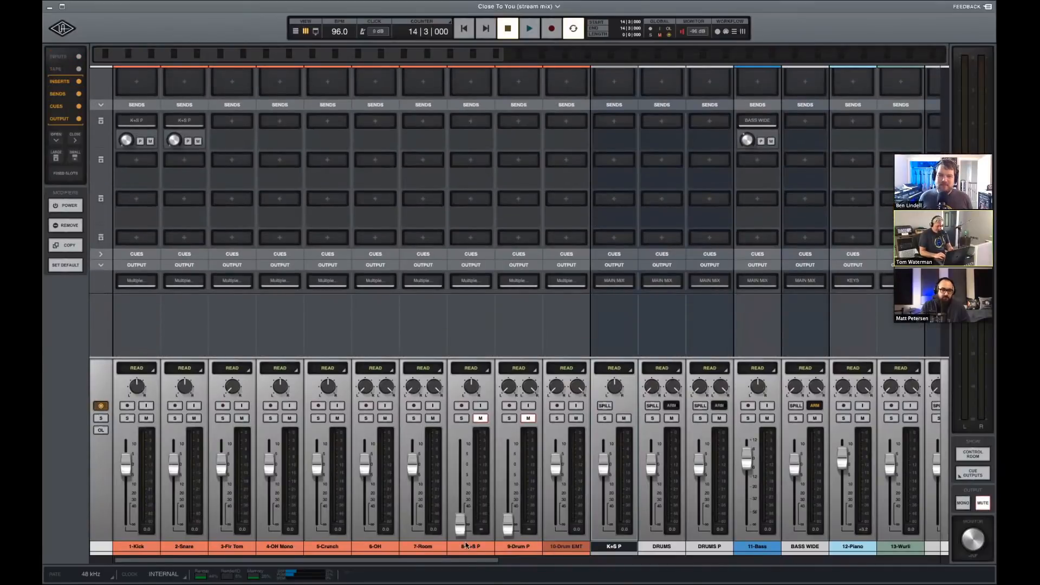
left_click_drag(553, 470, 555, 525)
left_click(576, 418)
mouse_move(413, 547)
left_mouse_down()
mouse_move(374, 543)
mouse_move(436, 543)
mouse_move(420, 545)
left_mouse_up()
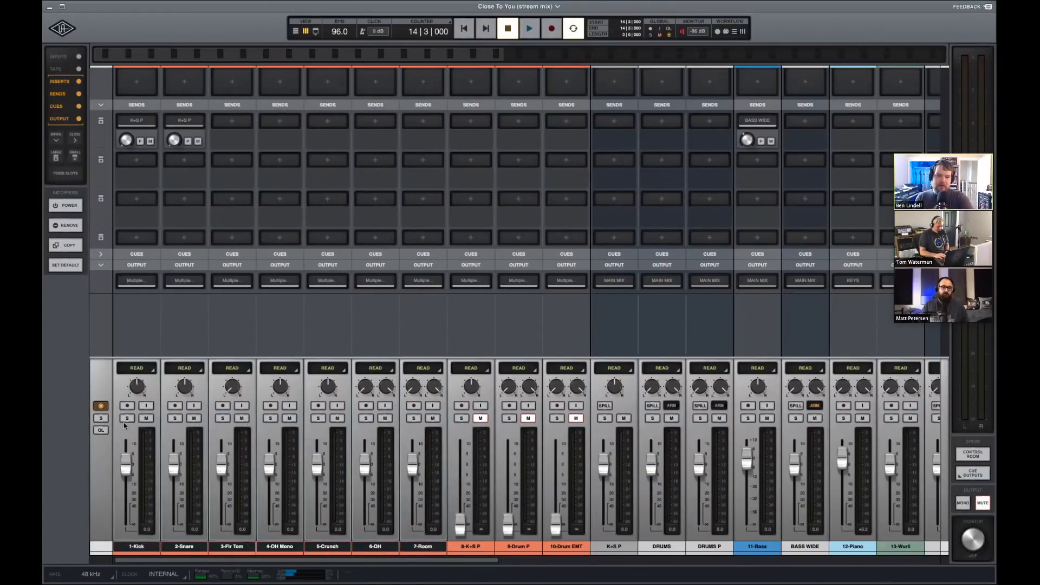
left_click(127, 418)
left_click(128, 419)
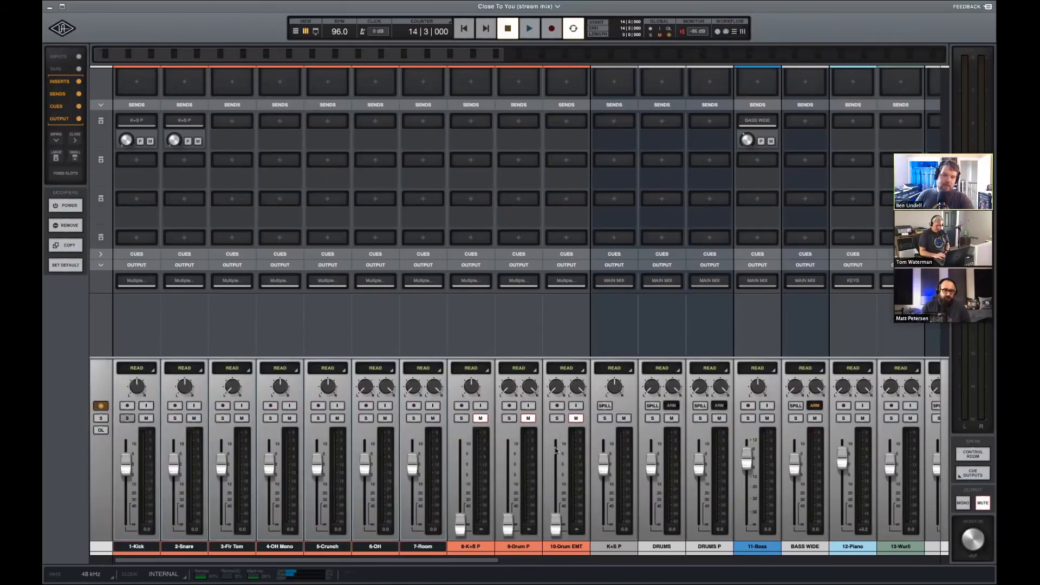
Solo the DRUMS bus and play the song from bar 6, beat 3.
left_click(652, 419)
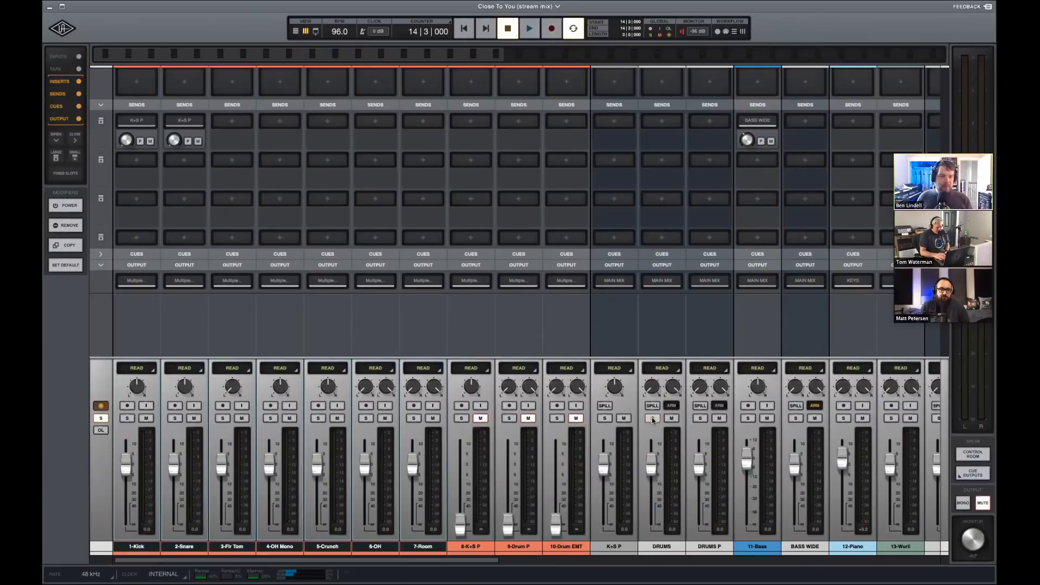
key("super+equal")
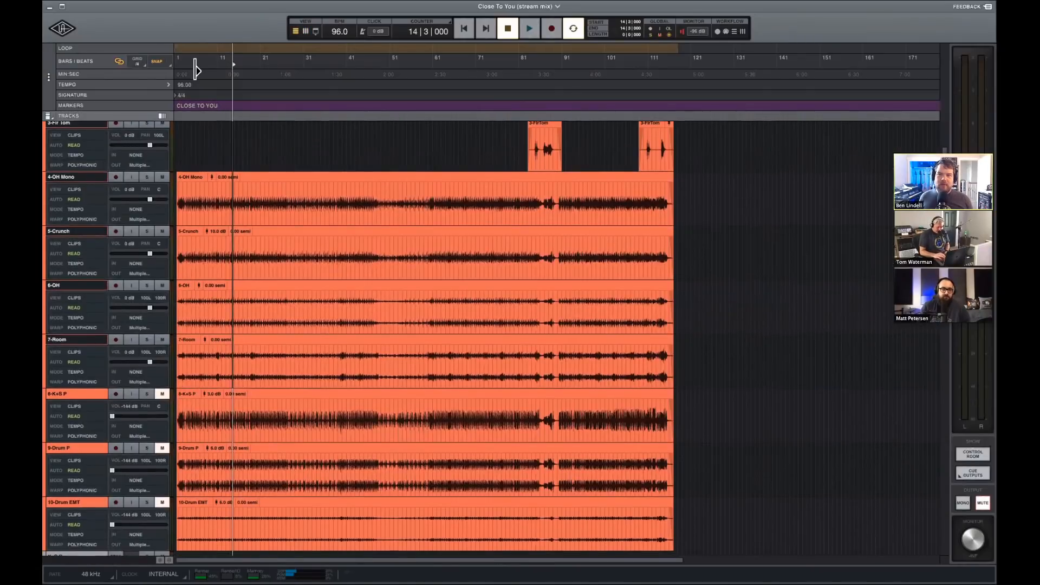
left_click(196, 69)
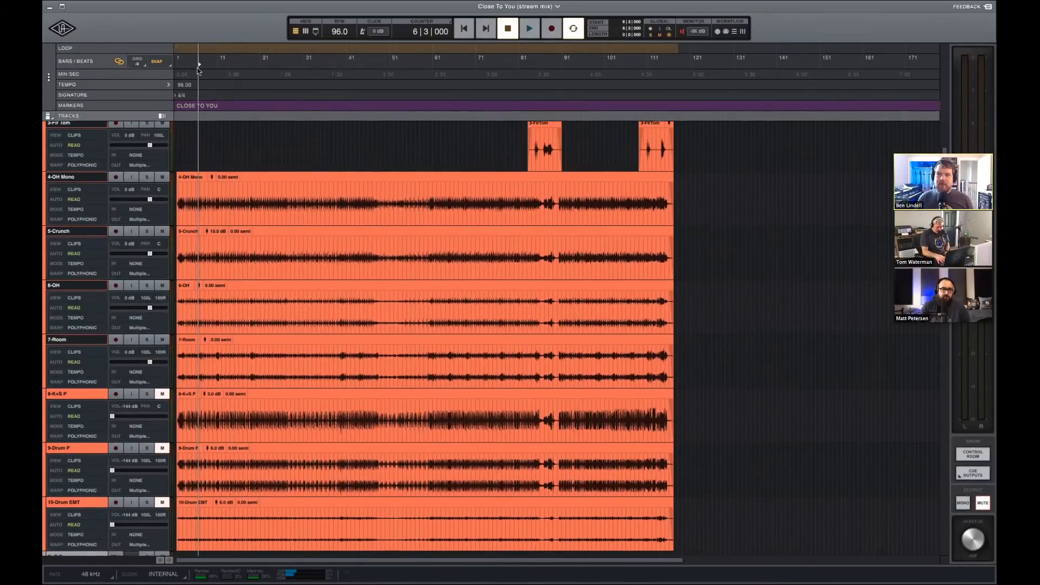
key("super+equal")
key("space")
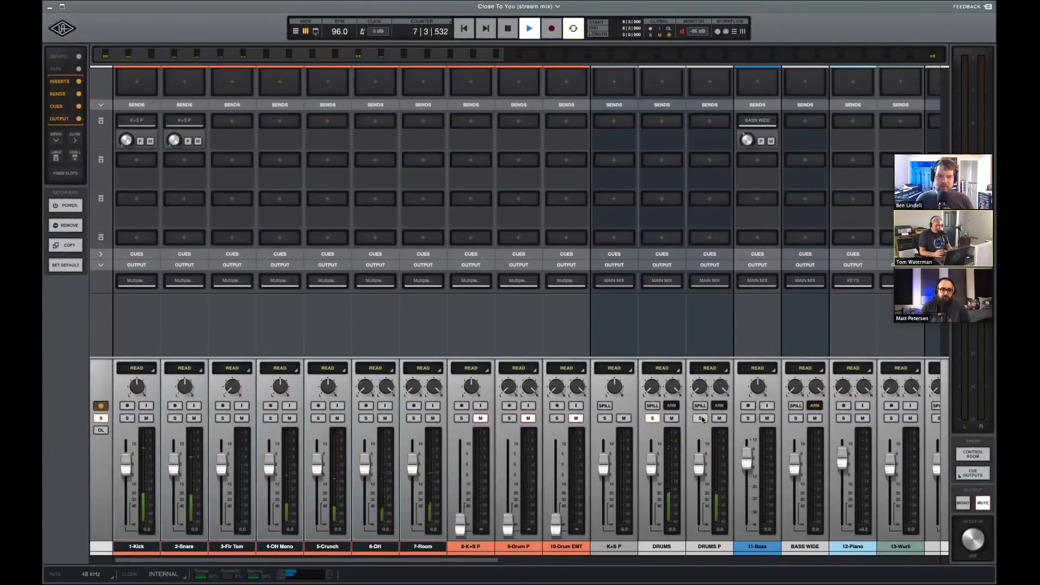
Pull the DRUMS P bus fader fully down while listening to the soloed drums, and stop playback.
left_click_drag(700, 465, 700, 524)
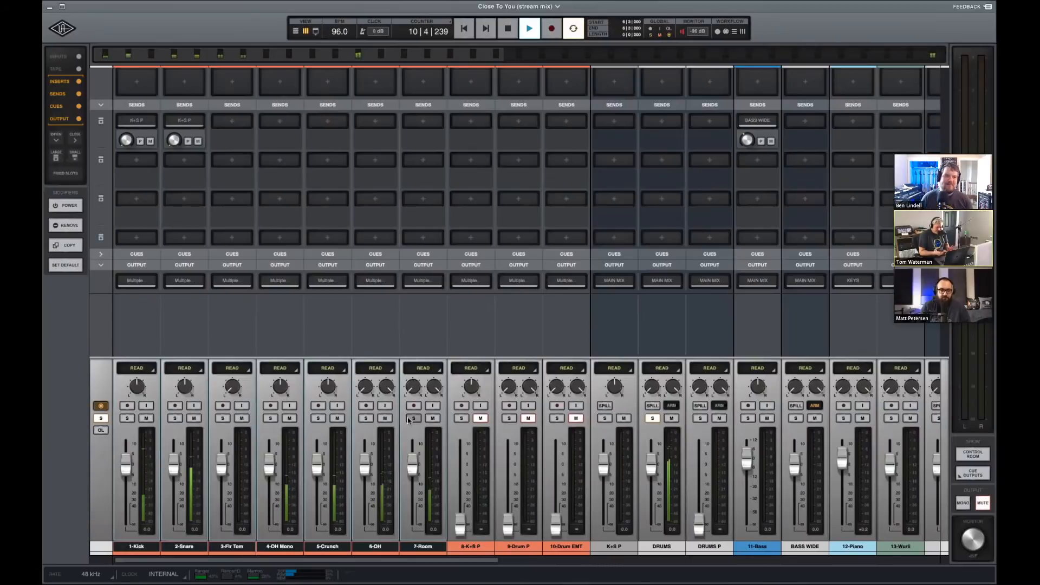
scroll(689, 448, "right", 15)
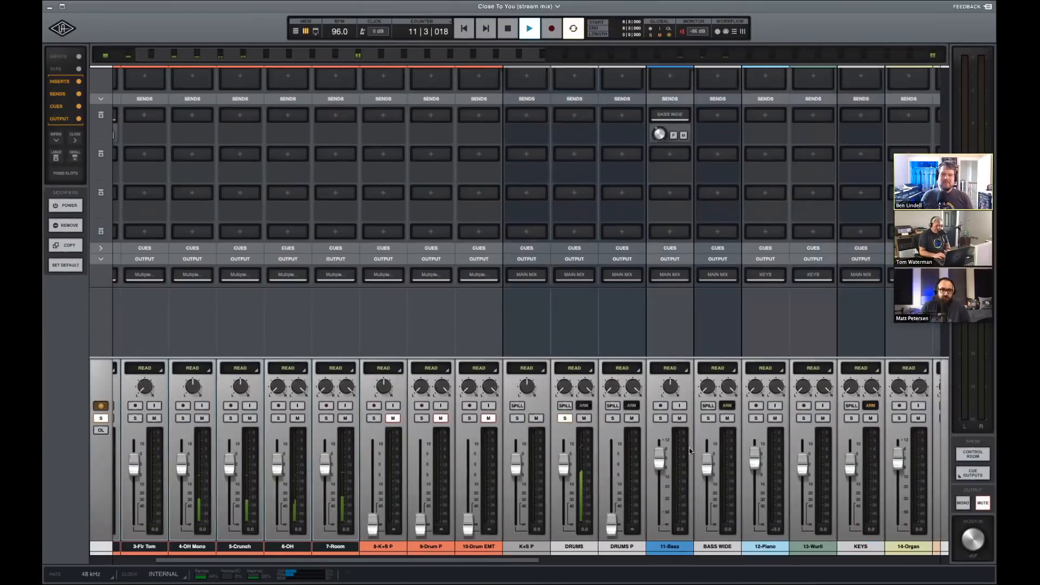
key("space")
scroll(675, 450, "down", 1)
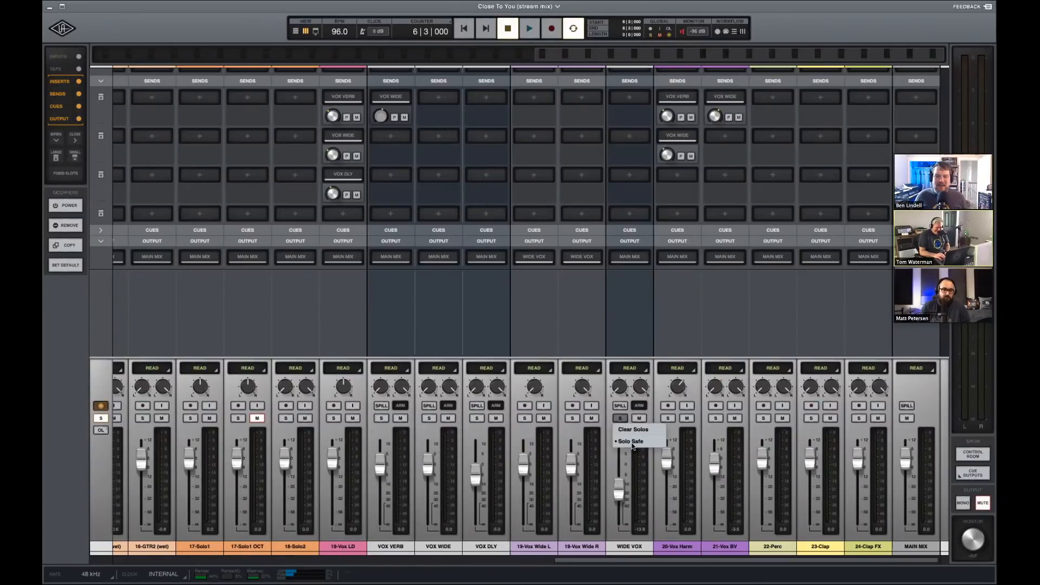
Disarm the BASS WIDE bus.
scroll(788, 433, "left", 10)
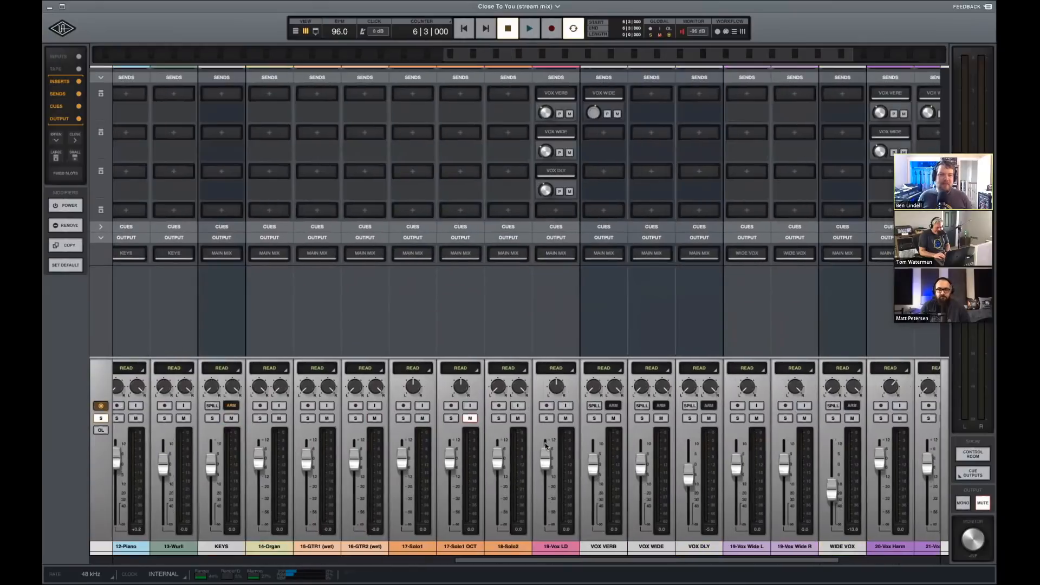
scroll(300, 419, "left", 10)
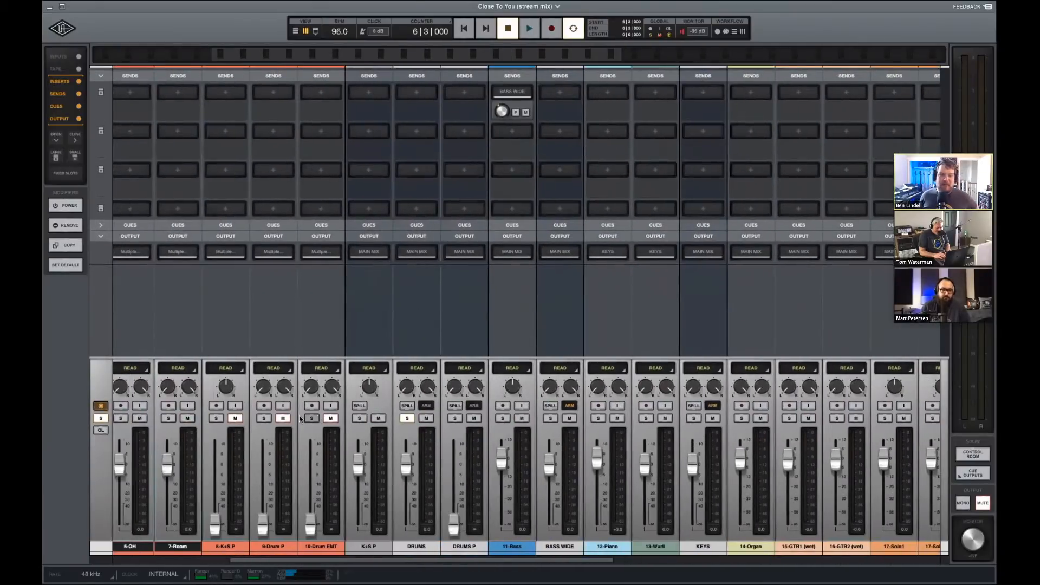
scroll(300, 419, "down", 1)
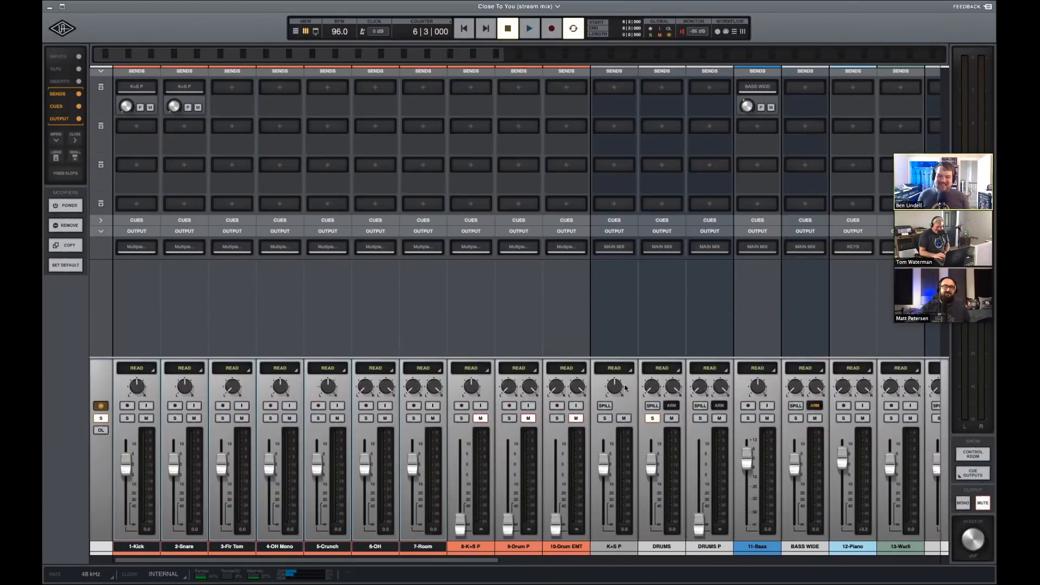
left_click(820, 406)
left_click(615, 394)
scroll(615, 395, "down", 1)
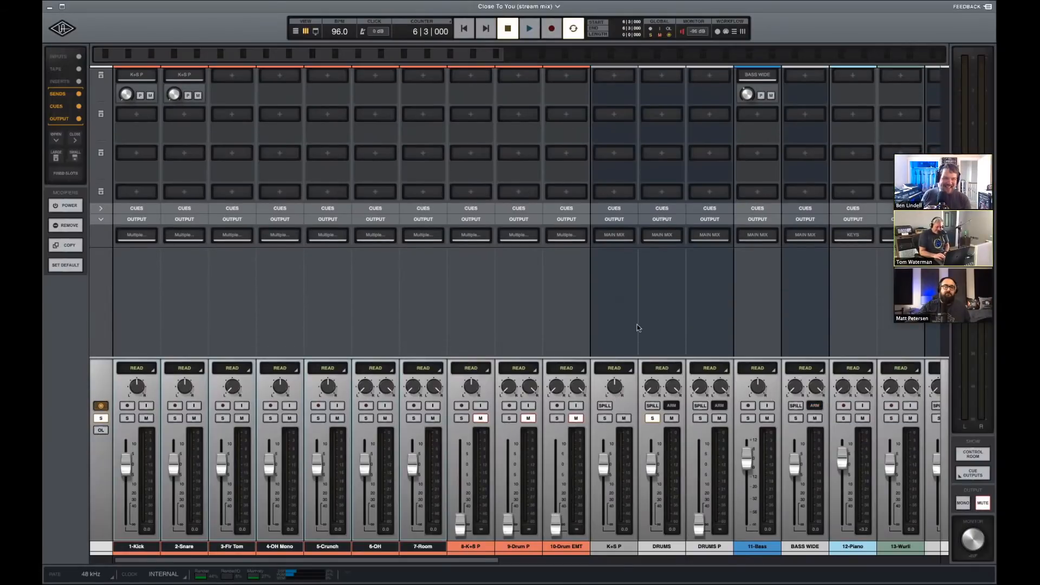
Look over the sends, outputs, tape and input sections of the drum channels and play the soloed drums from bar 6, beat 3.
scroll(650, 276, "up", 3)
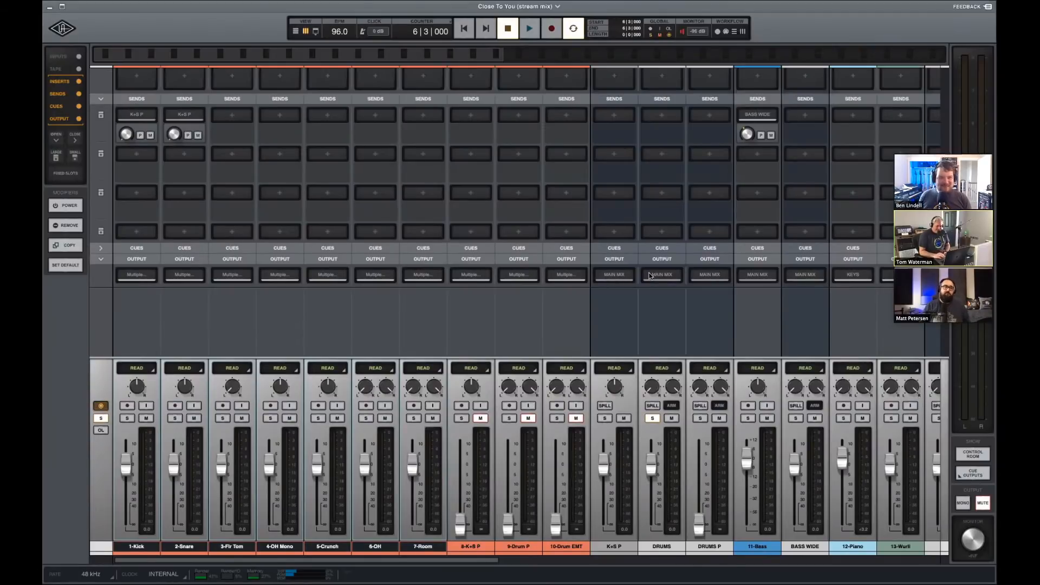
scroll(657, 304, "up", 5)
scroll(657, 303, "down", 5)
scroll(658, 305, "down", 3)
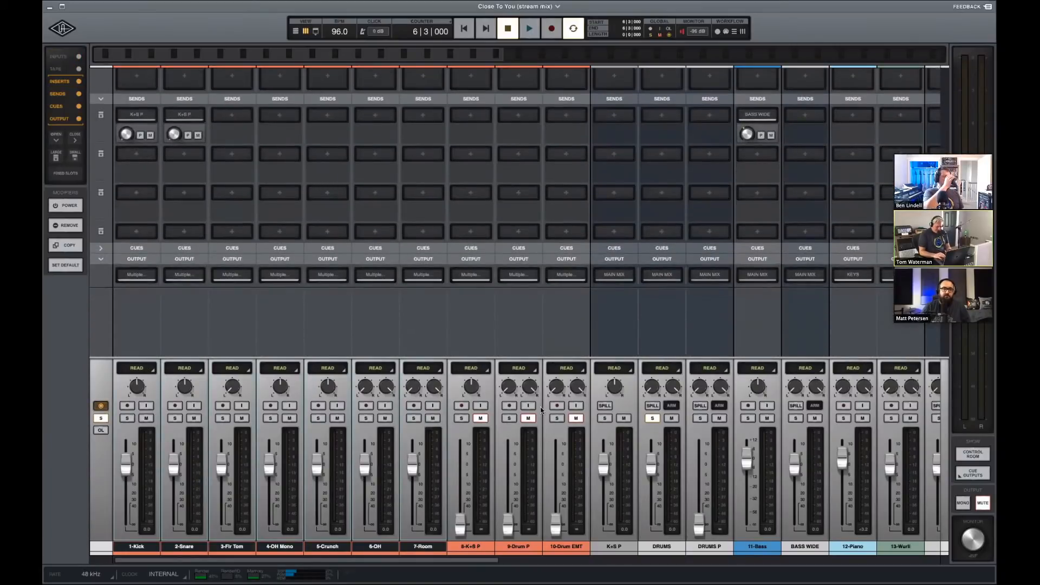
scroll(658, 256, "up", 8)
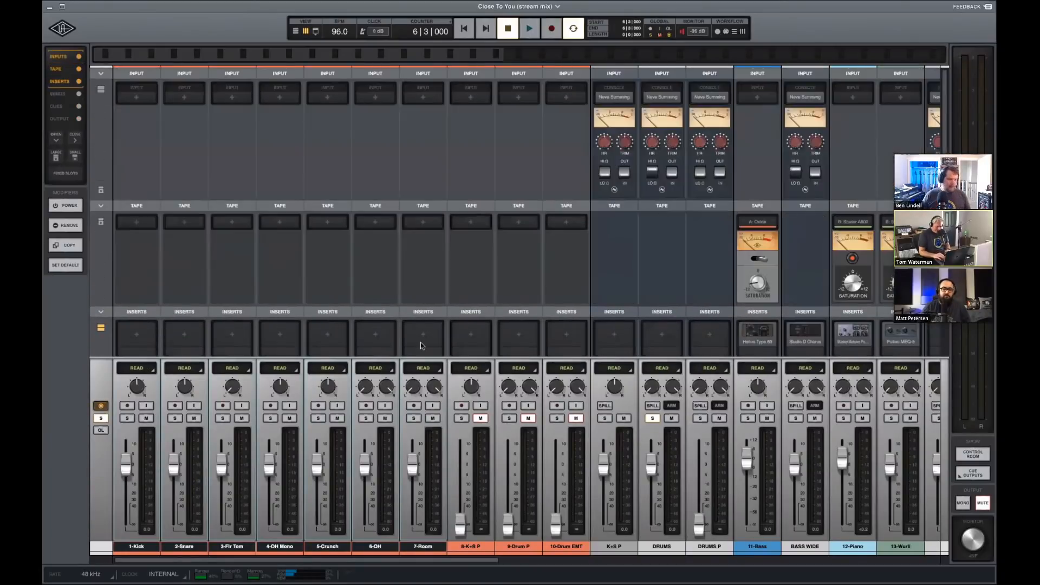
key("space")
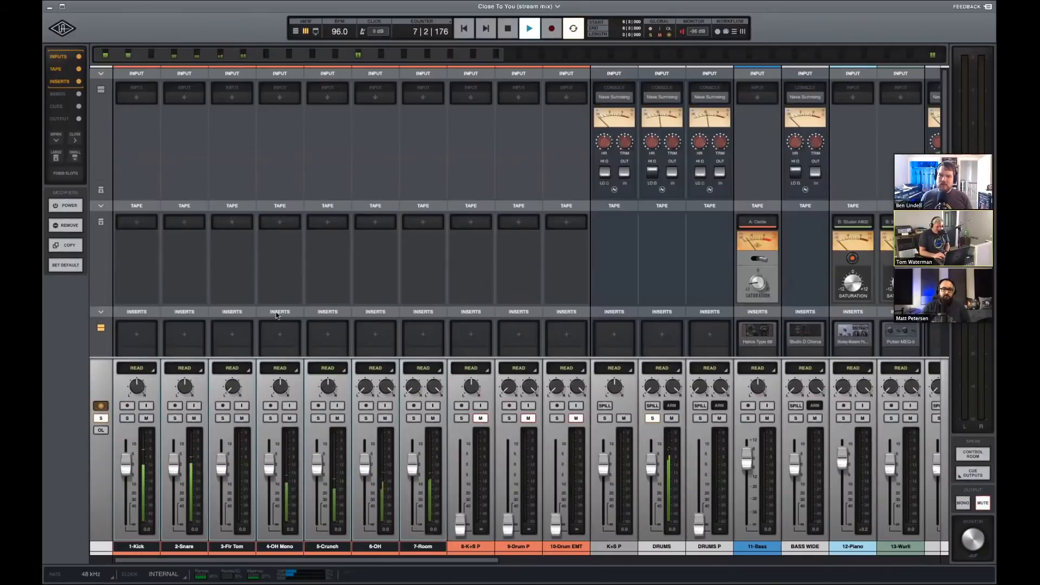
Load the SSL E Channel Strip in the first insert of the 4-OH Mono track only, and close its window.
left_click(280, 338)
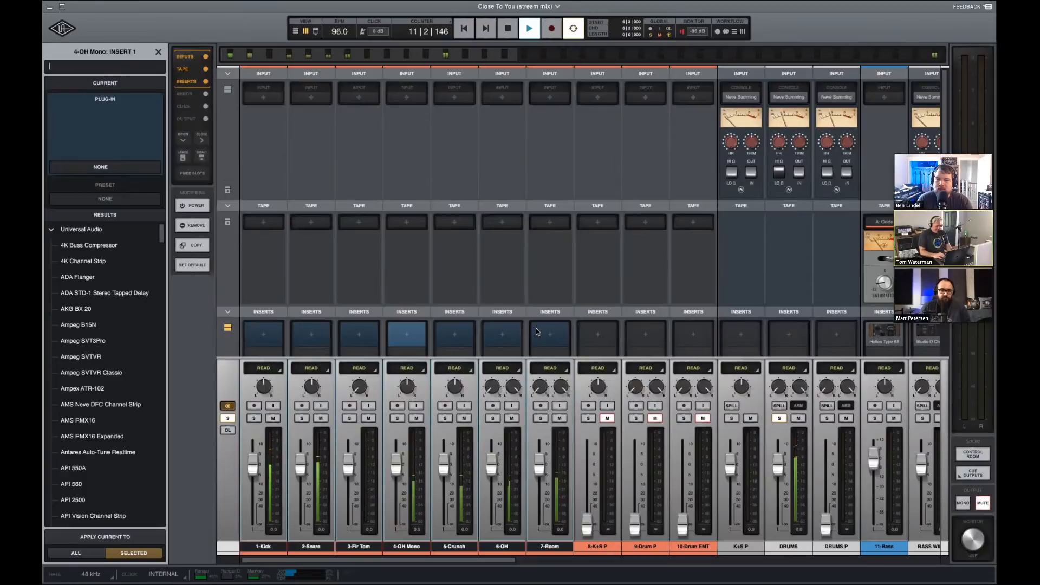
left_click(407, 339)
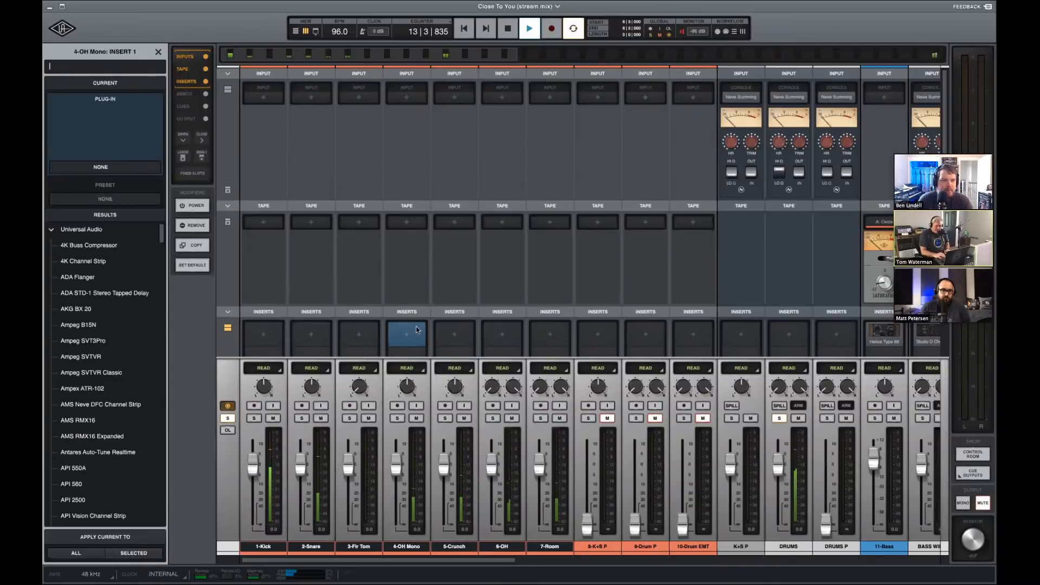
type("ssl")
double_click(108, 246)
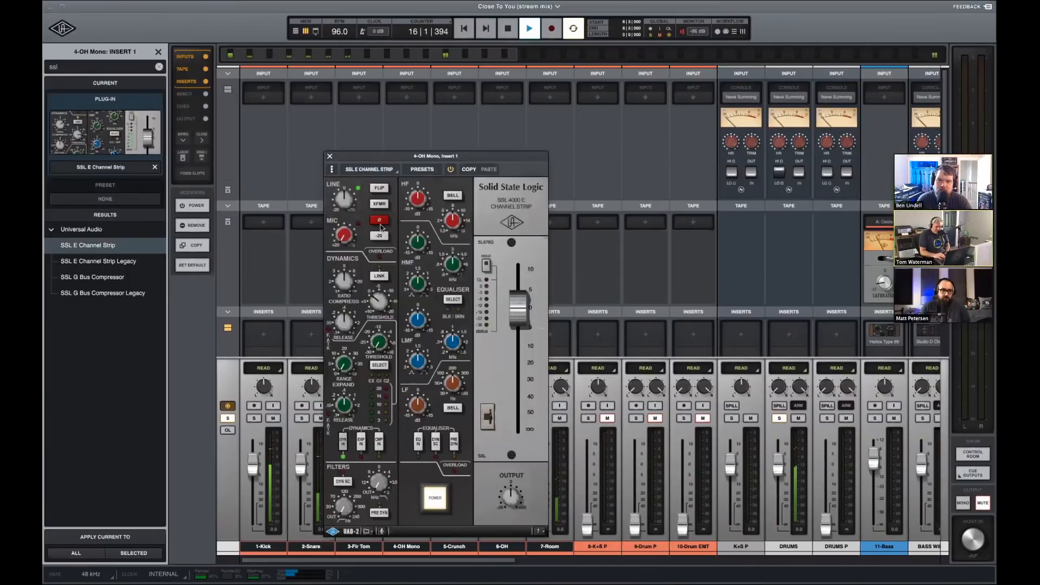
left_click(330, 157)
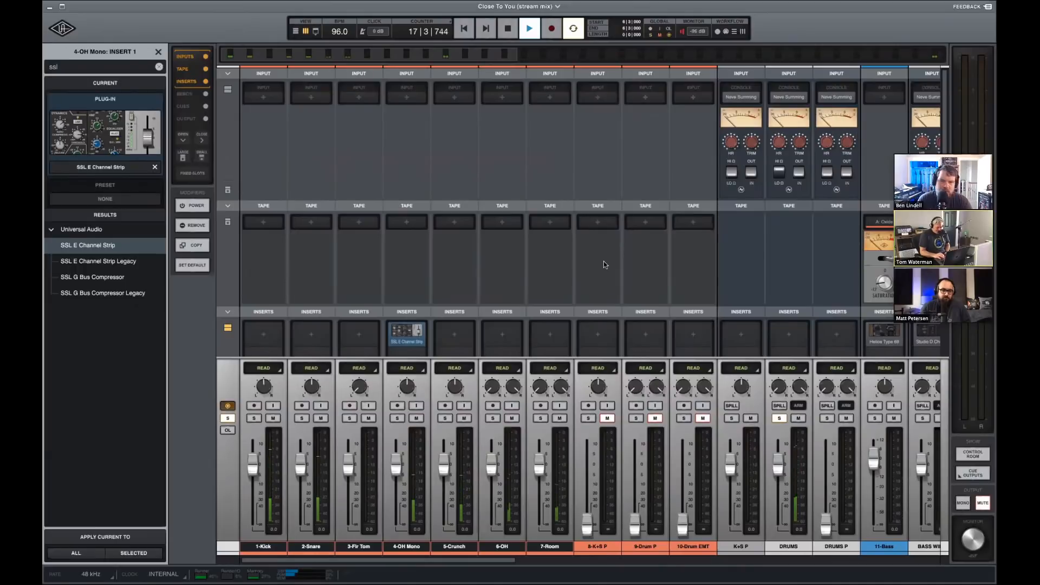
Open the DRUMS bus's first insert for plug-in selection, and compare the bus with its Neve Summing switched out and in.
scroll(604, 262, "right", 5)
scroll(604, 262, "down", 1)
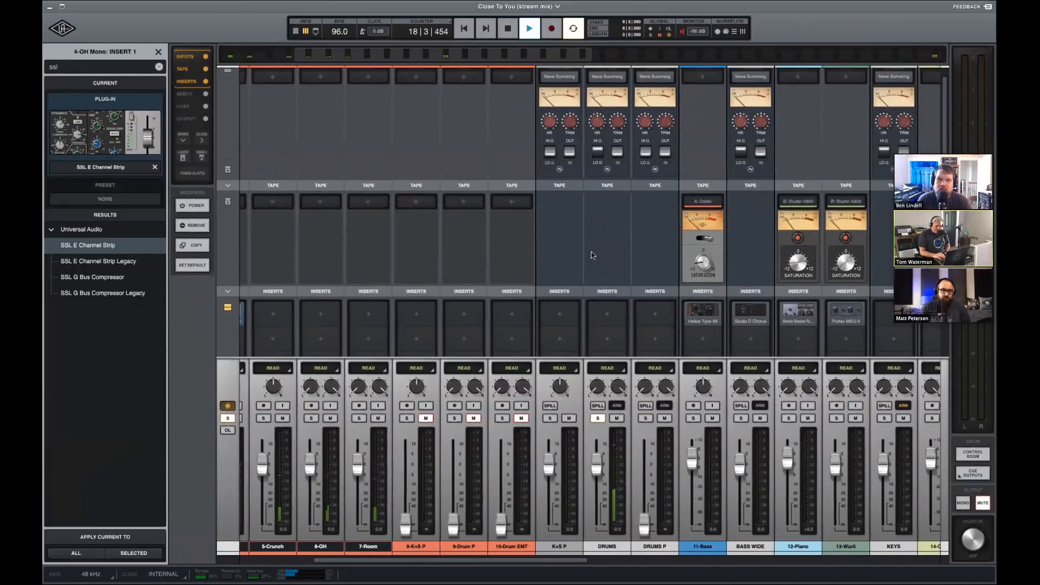
left_click(615, 307)
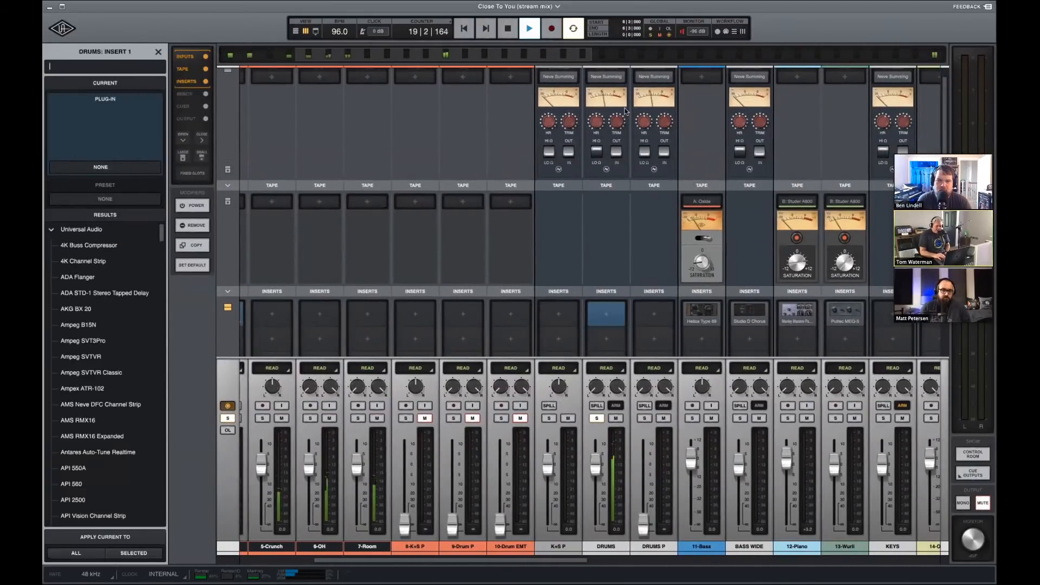
left_click(616, 151)
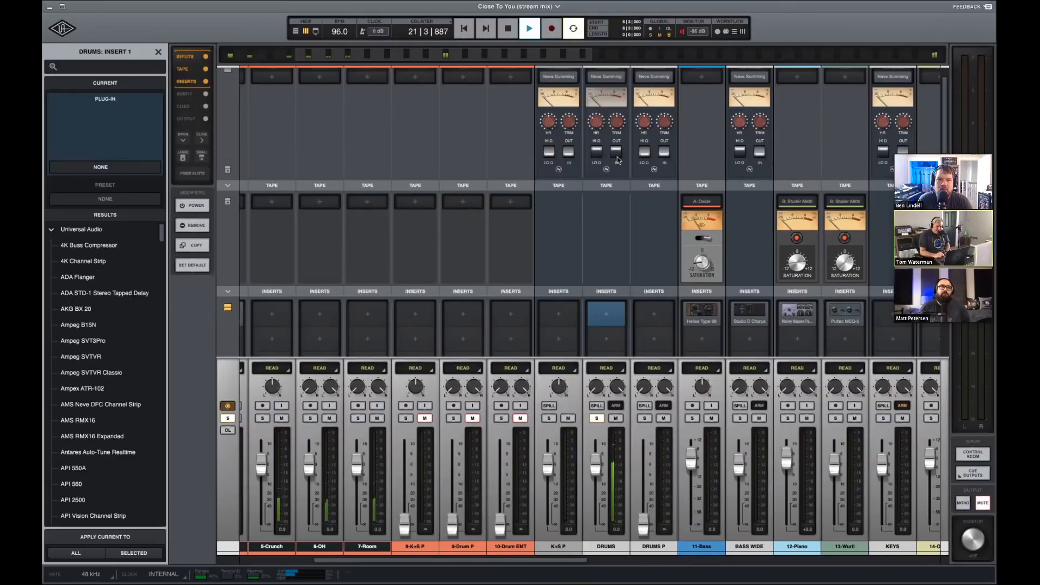
left_click(616, 155)
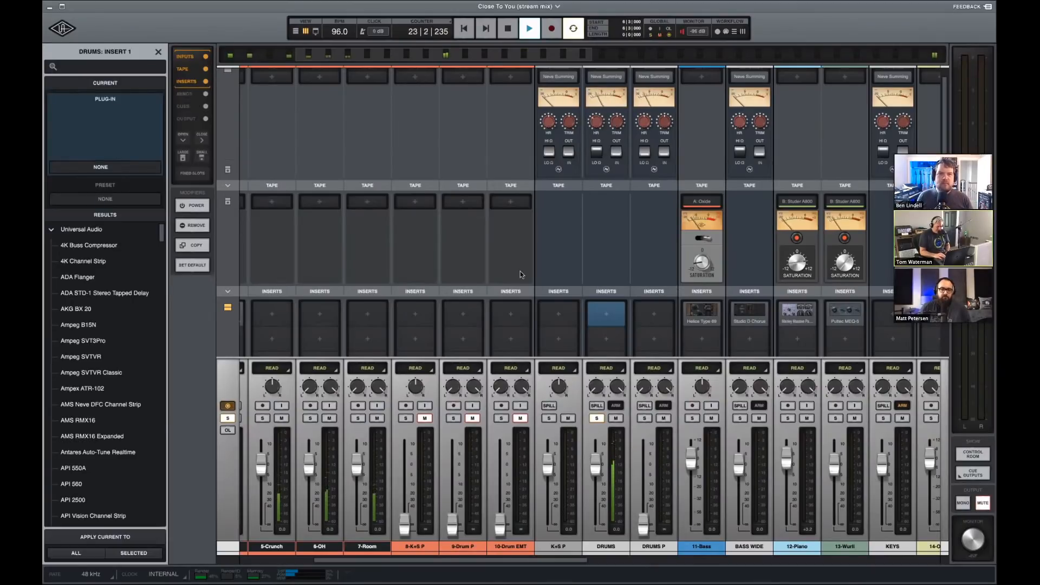
Insert the API 2500 on the DRUMS bus with medium knee and Old tone type, and adjust its threshold.
left_click(81, 73)
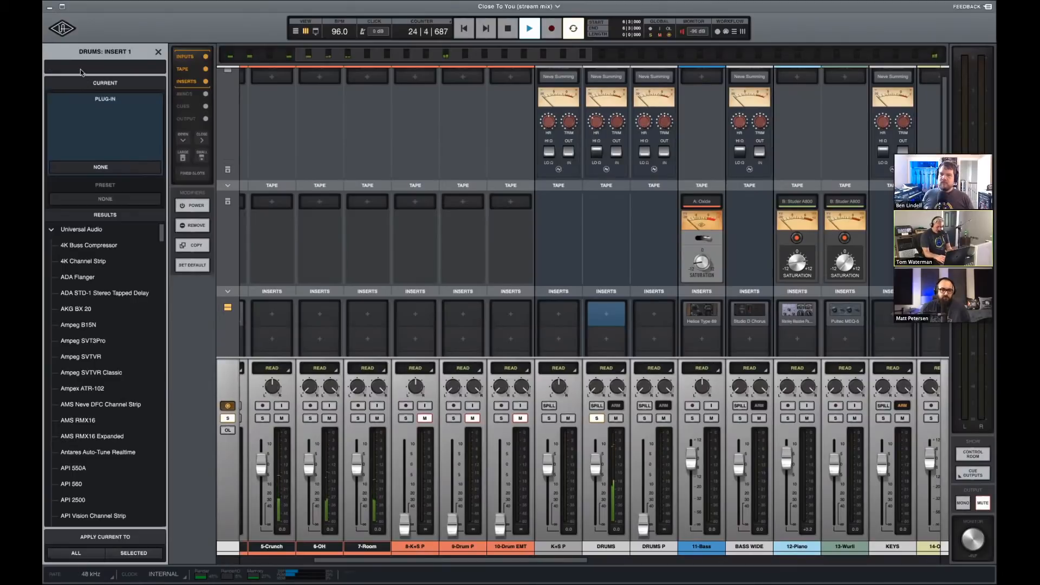
type("2500")
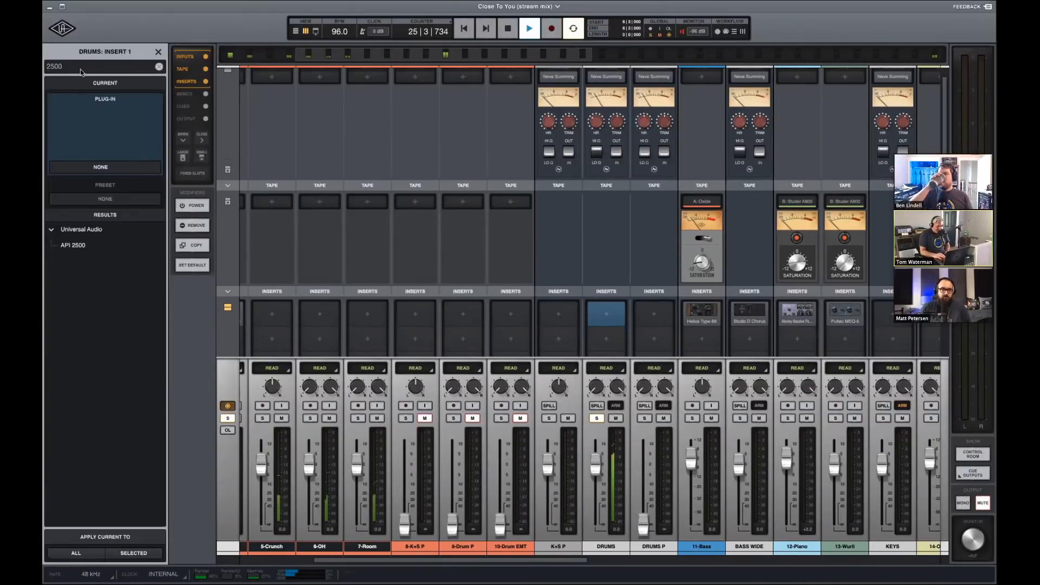
double_click(87, 245)
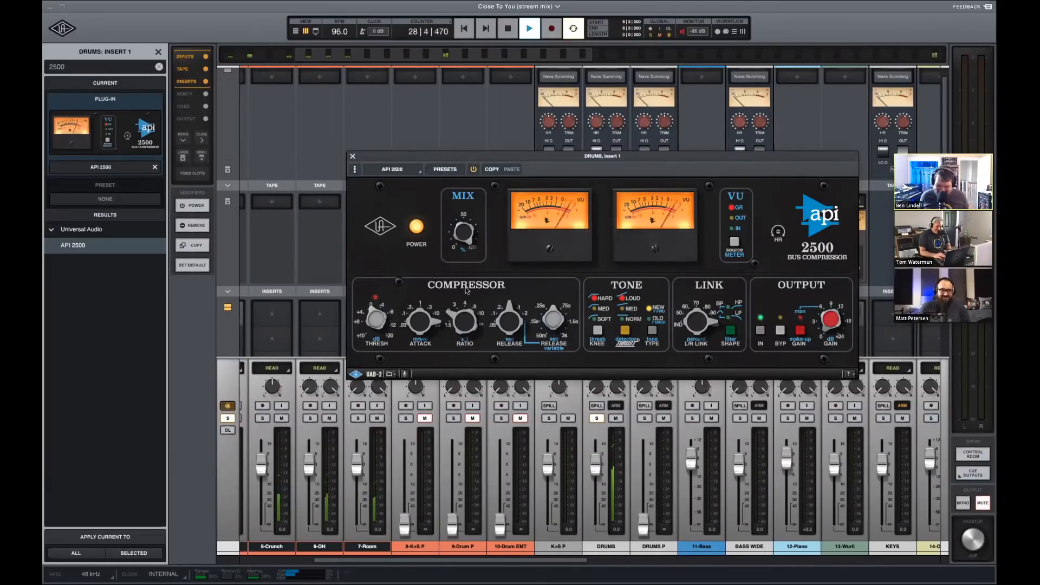
left_click(598, 331)
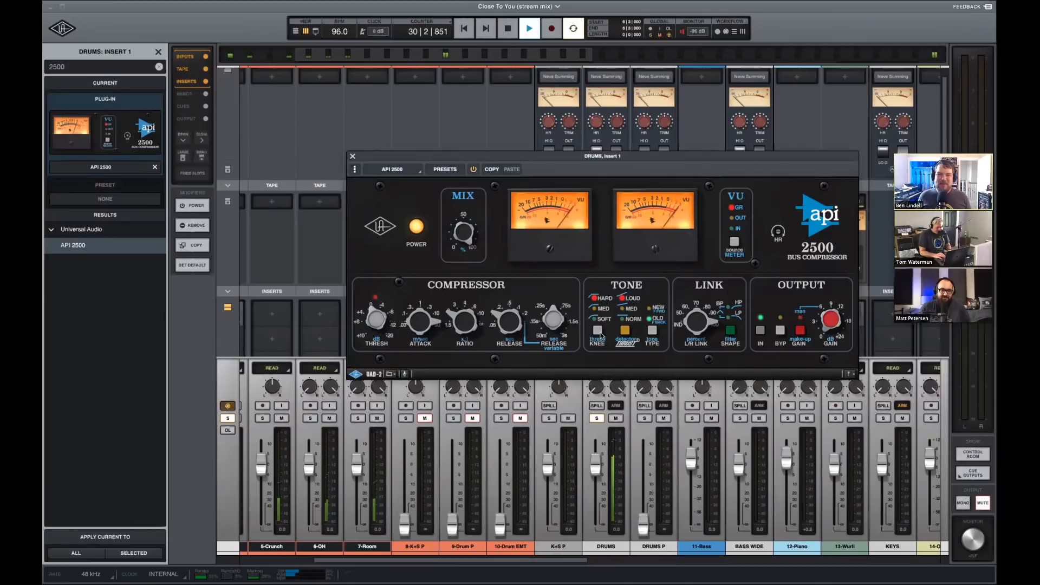
left_click_drag(379, 331, 379, 317)
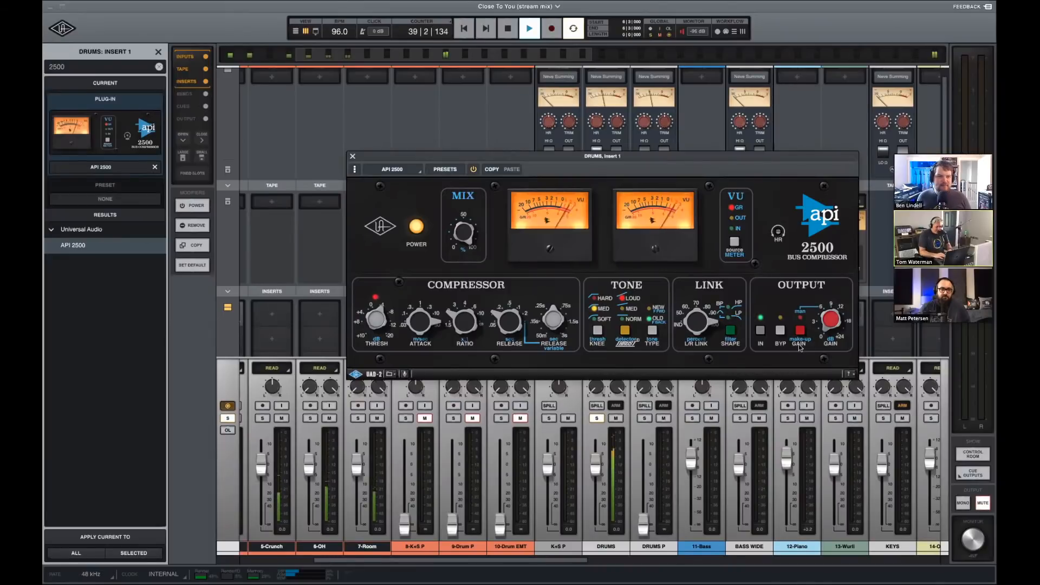
Compare the DRUMS bus with the API 2500 powered off and on, and close the plug-in window.
left_click(416, 227)
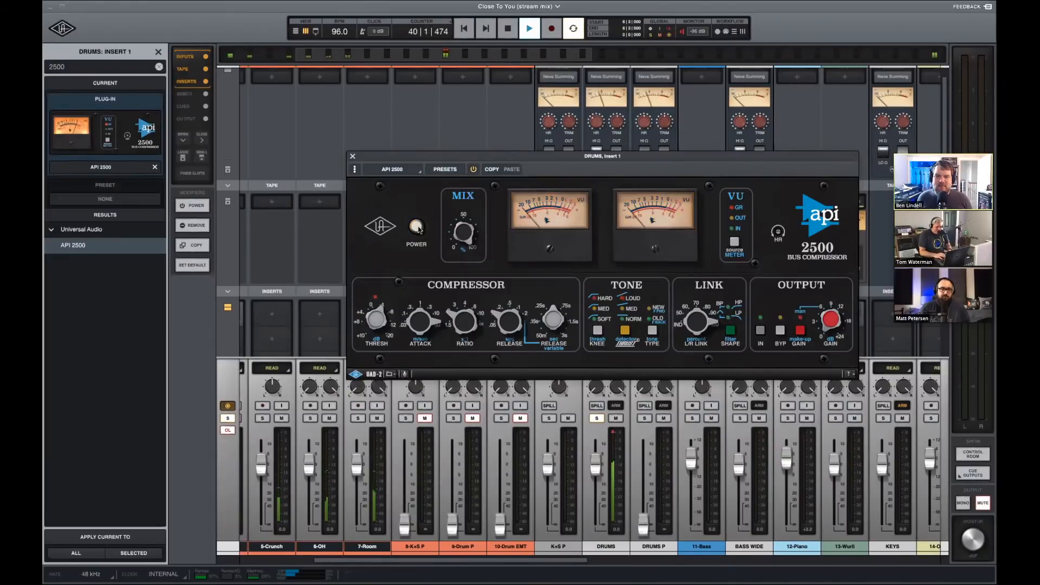
left_click(416, 228)
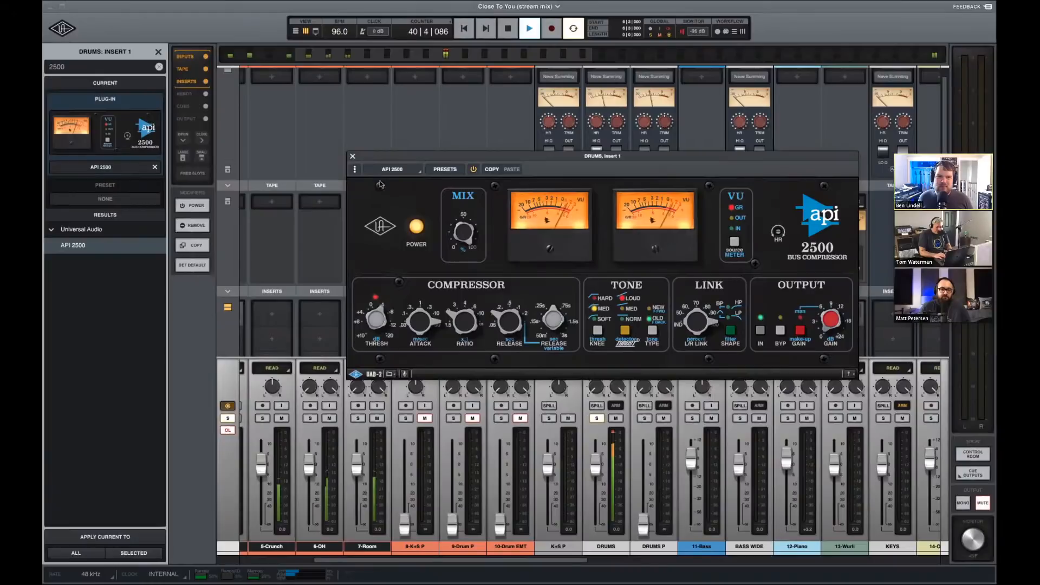
left_click(353, 157)
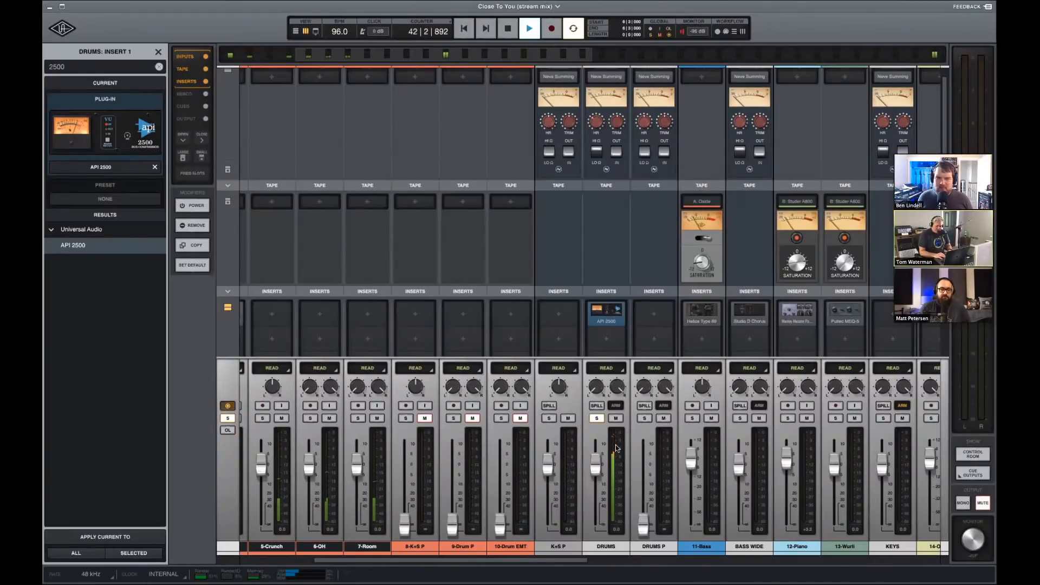
Solo the DRUMS P bus alongside DRUMS, raise its fader partway while listening, and stop playback.
scroll(570, 287, "down", 2)
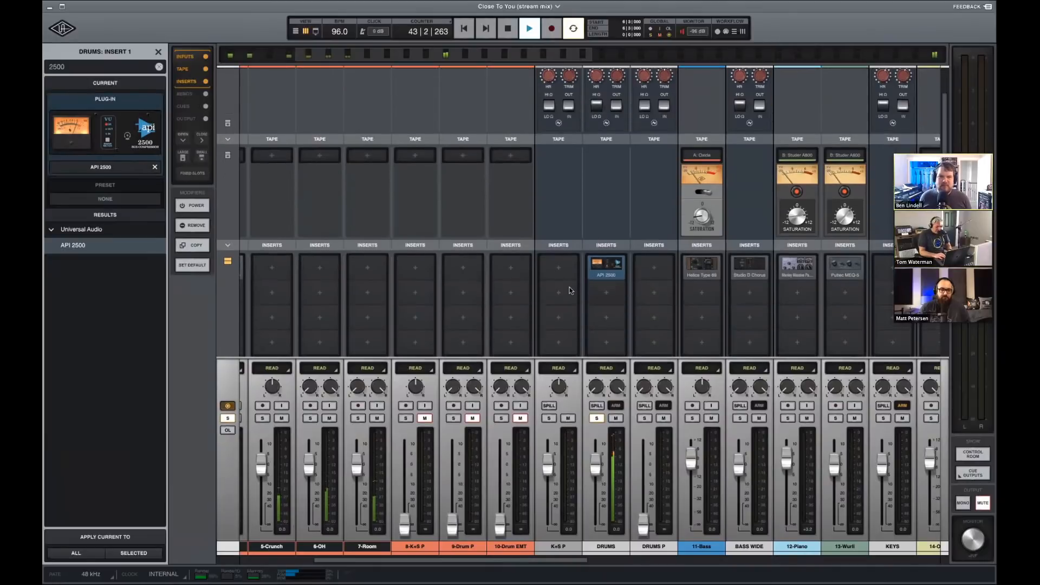
left_click(644, 418)
left_click_drag(644, 523, 645, 471)
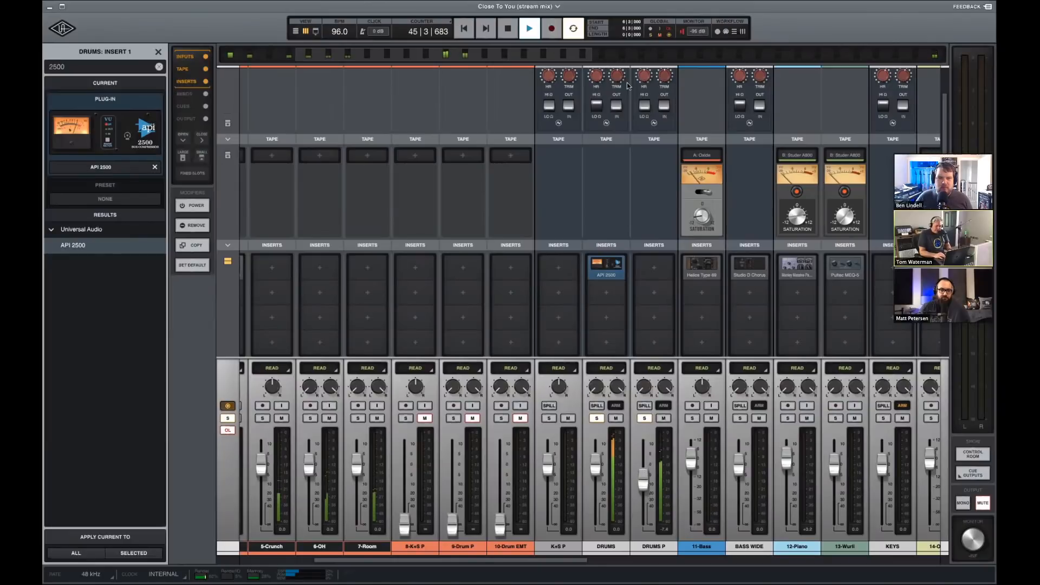
scroll(645, 141, "up", 3)
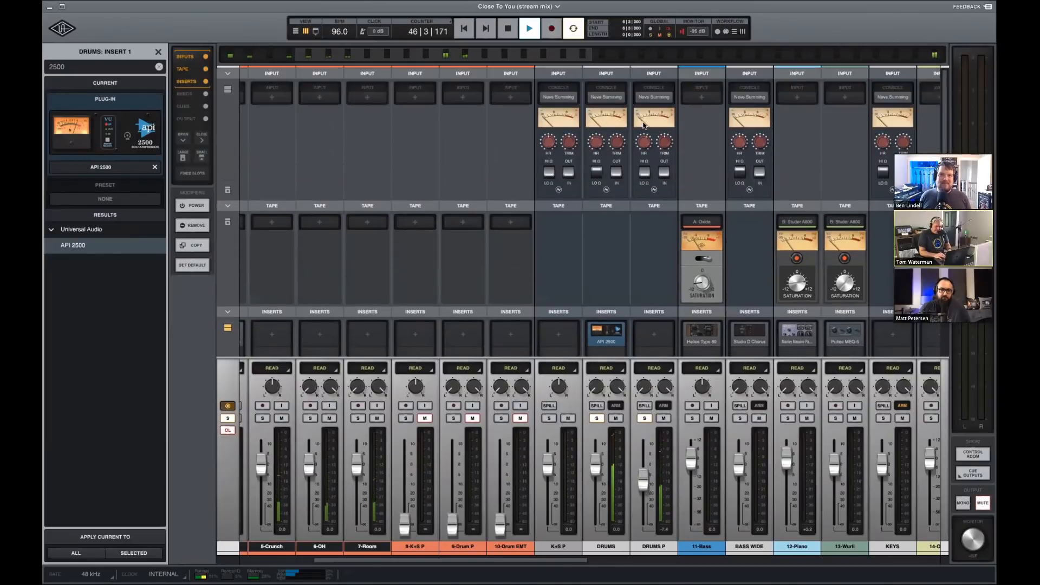
key("space")
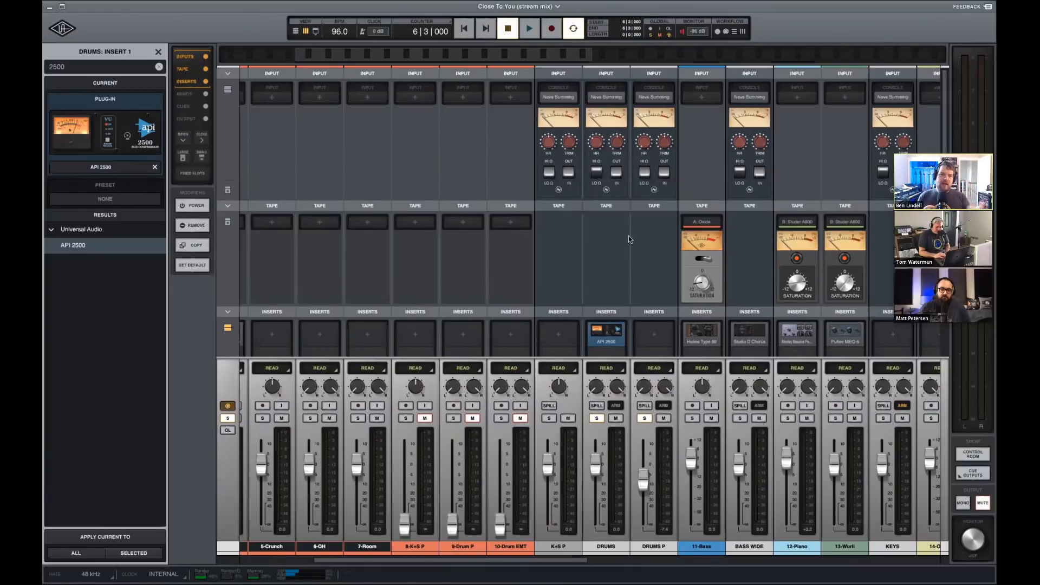
Unsolo the DRUMS bus and play DRUMS P alone with its fader raised to 0 dB.
left_click(596, 418)
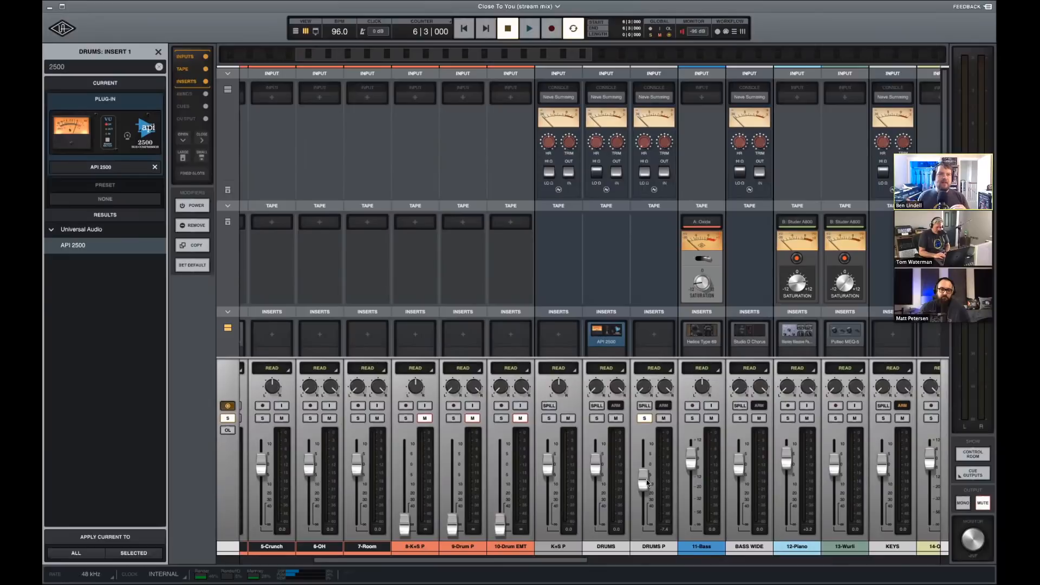
left_click_drag(649, 482, 648, 479)
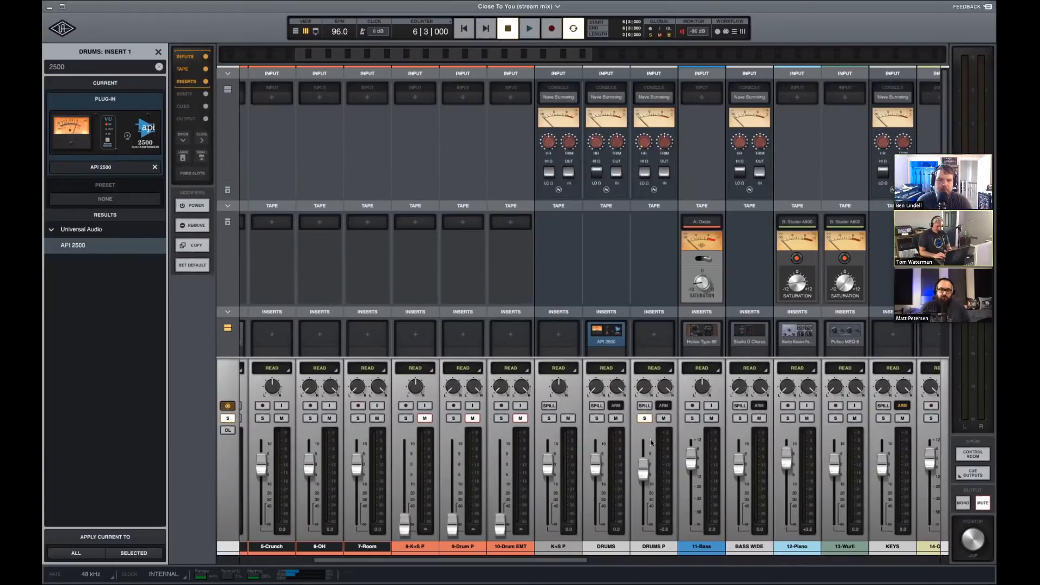
key("space")
Compare the DRUMS P bus with its Neve Summing gain switch toggled and the unit switched out and in, and stop playback.
left_click(649, 172)
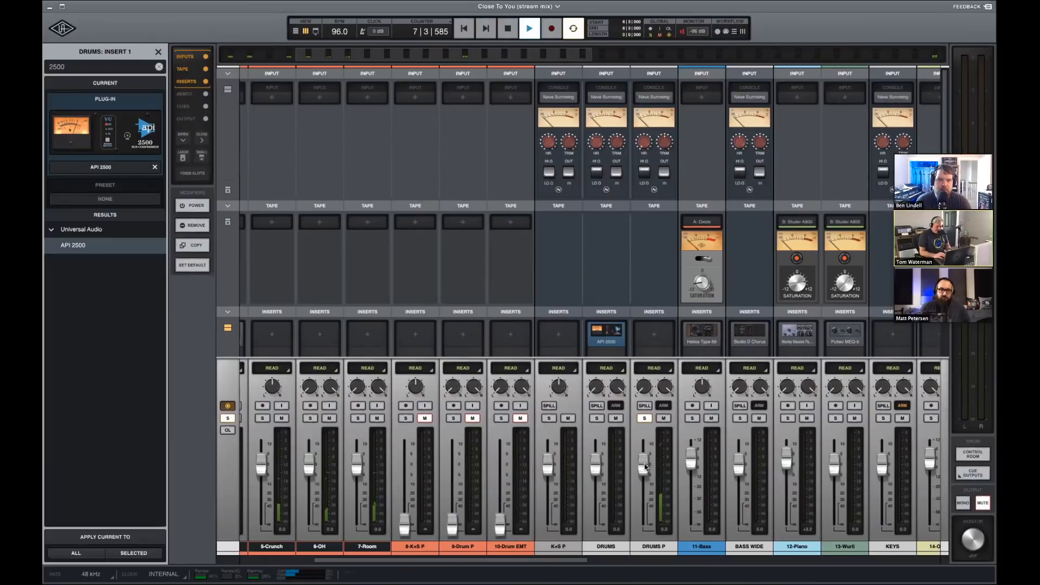
left_click(648, 177)
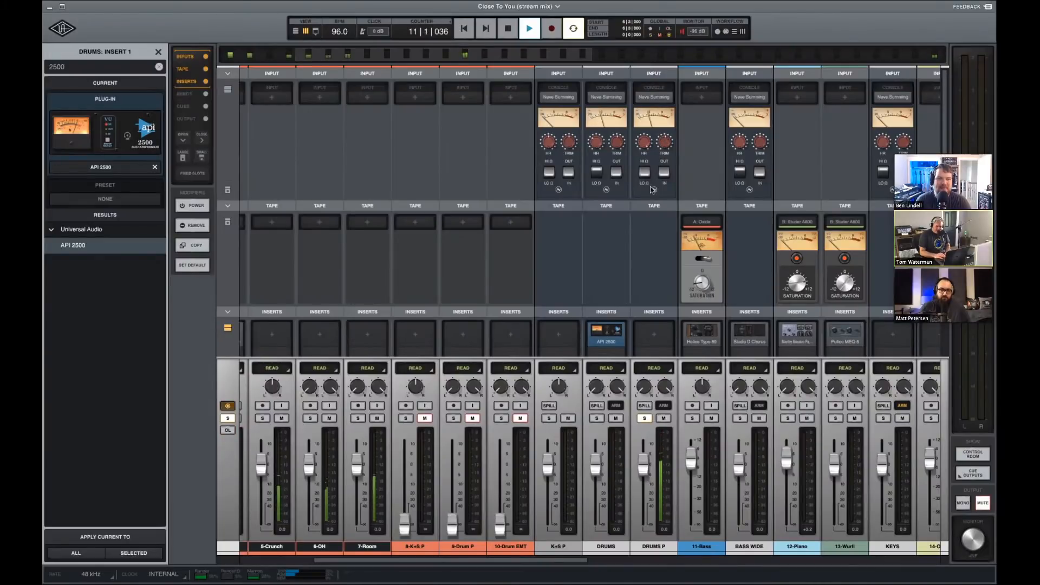
left_click(666, 172)
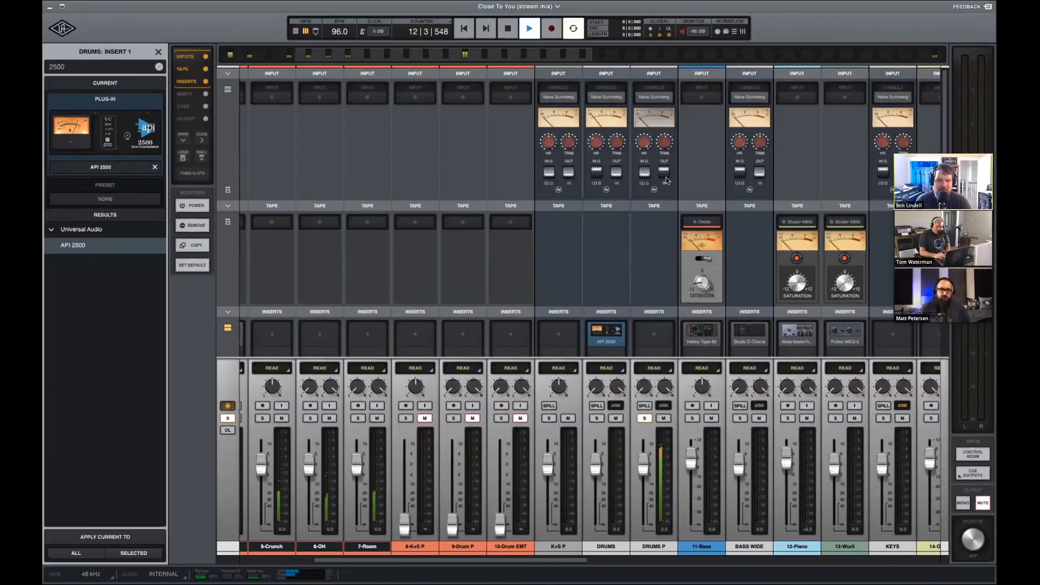
left_click(666, 176)
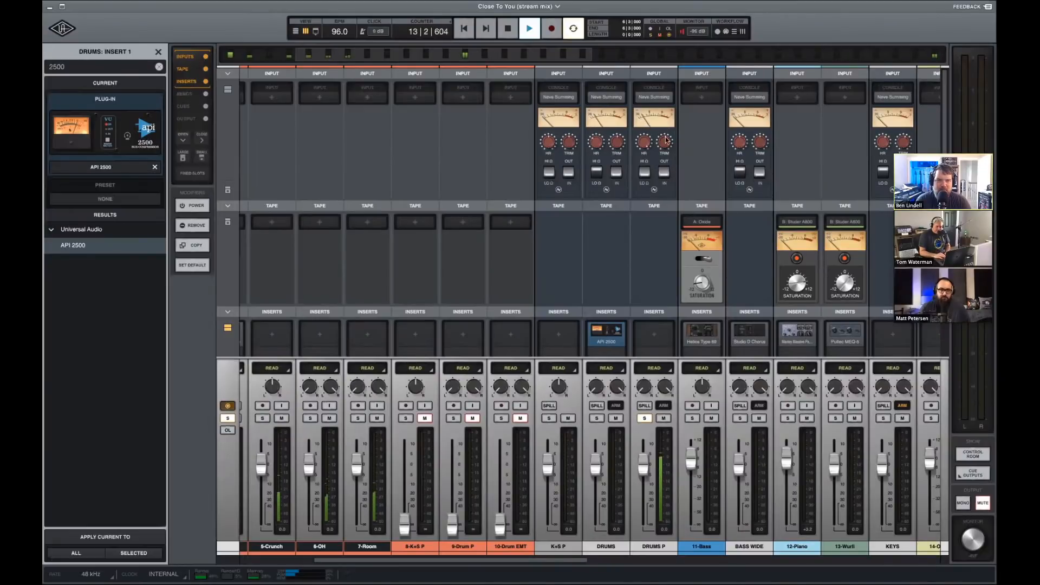
key("space")
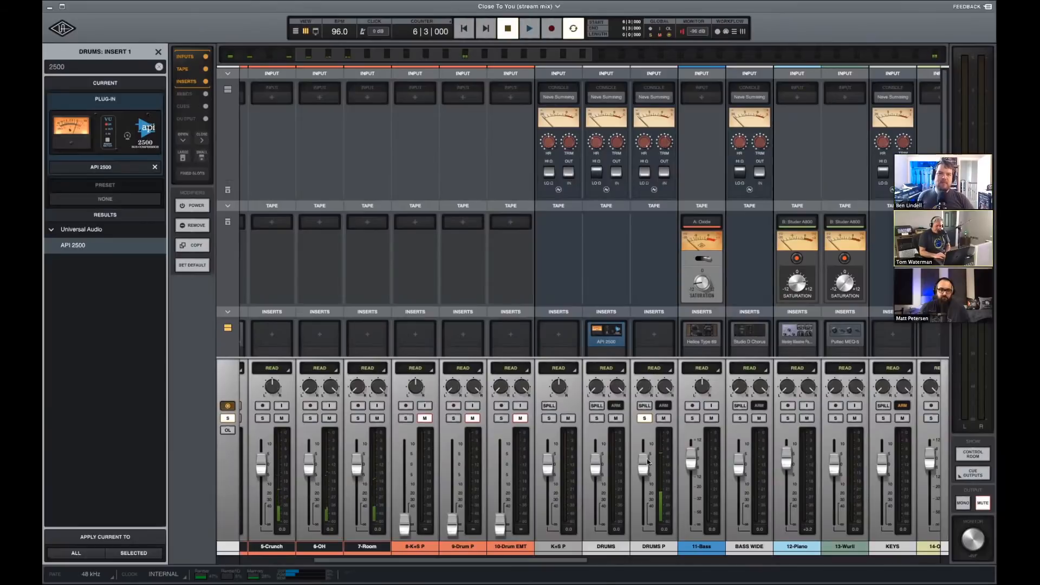
Lower the DRUMS P fader and insert the SSL G Bus Compressor in the bus's first insert slot.
left_click_drag(645, 475, 645, 477)
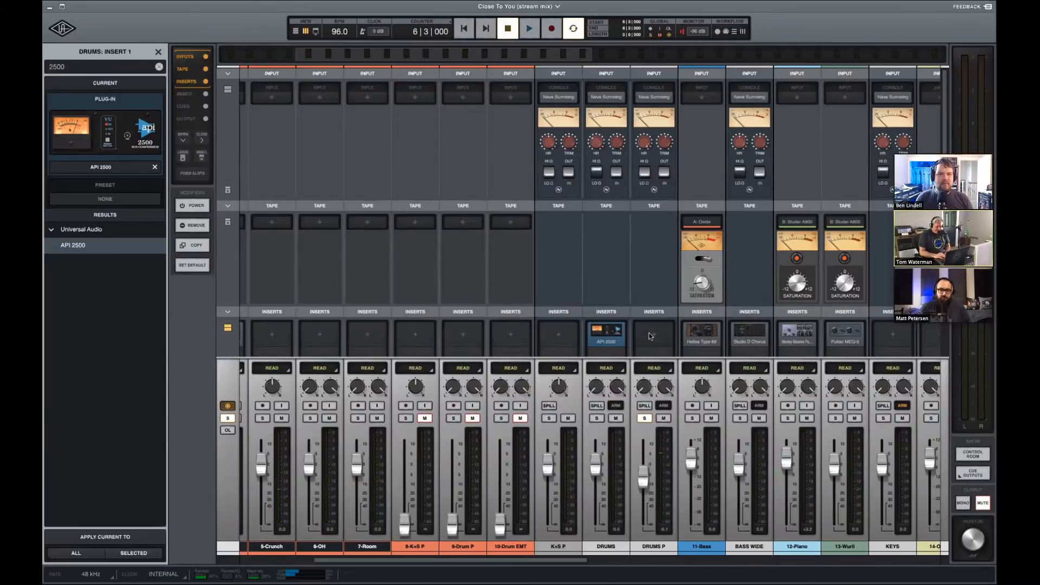
left_click(651, 336)
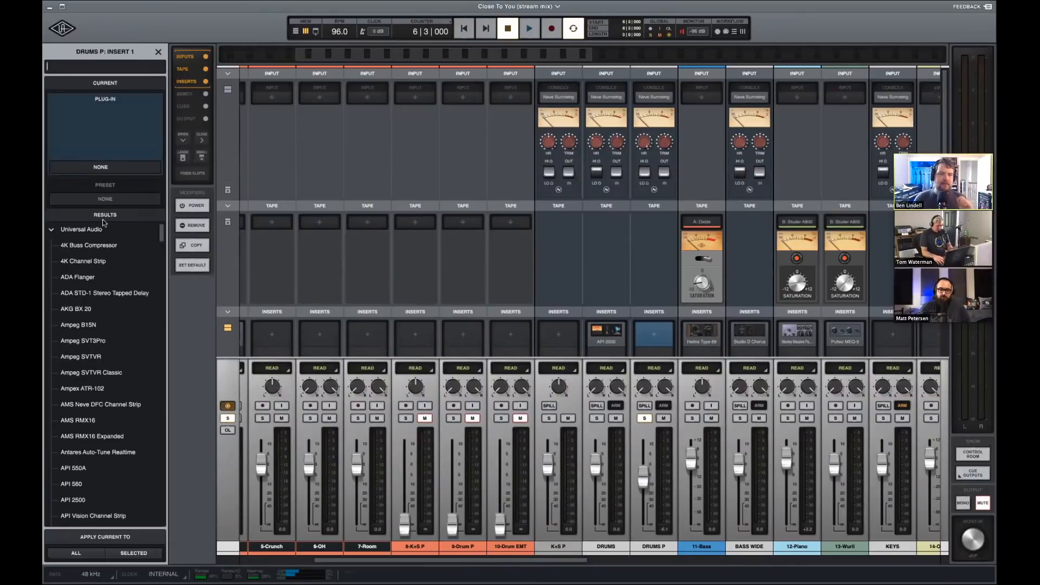
type("SSL")
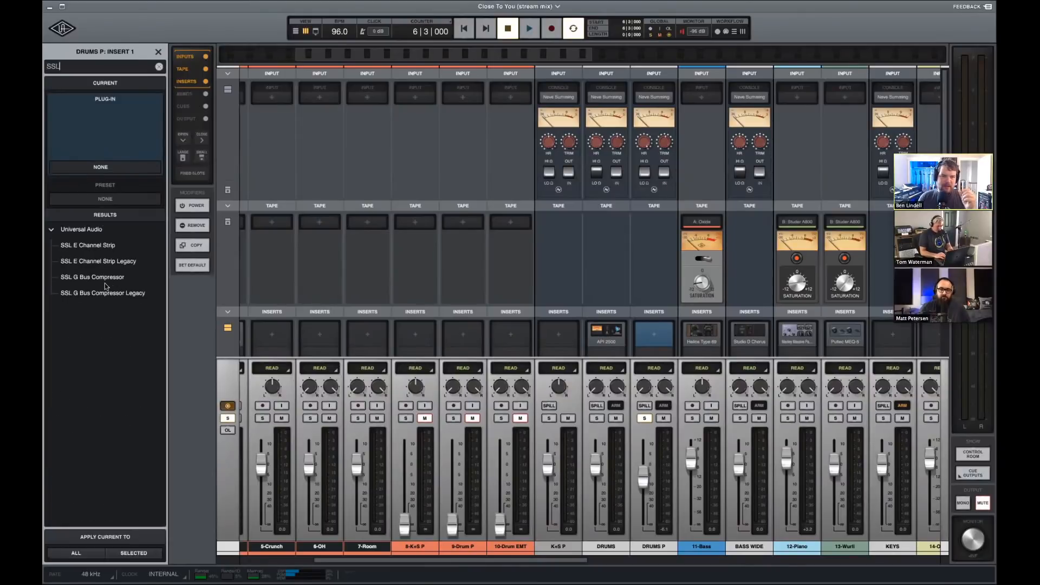
left_click(110, 281)
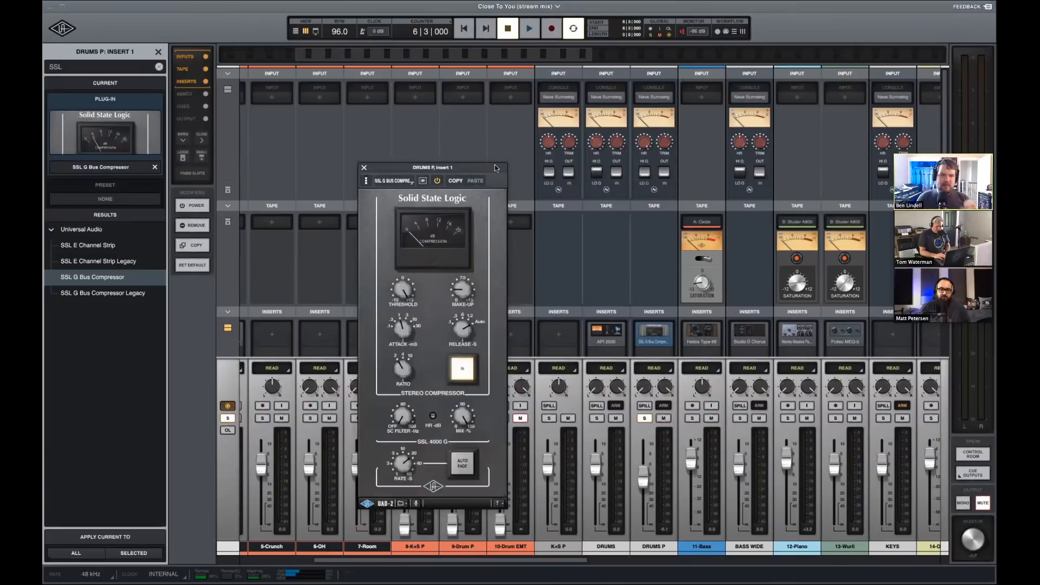
left_click_drag(497, 169, 500, 102)
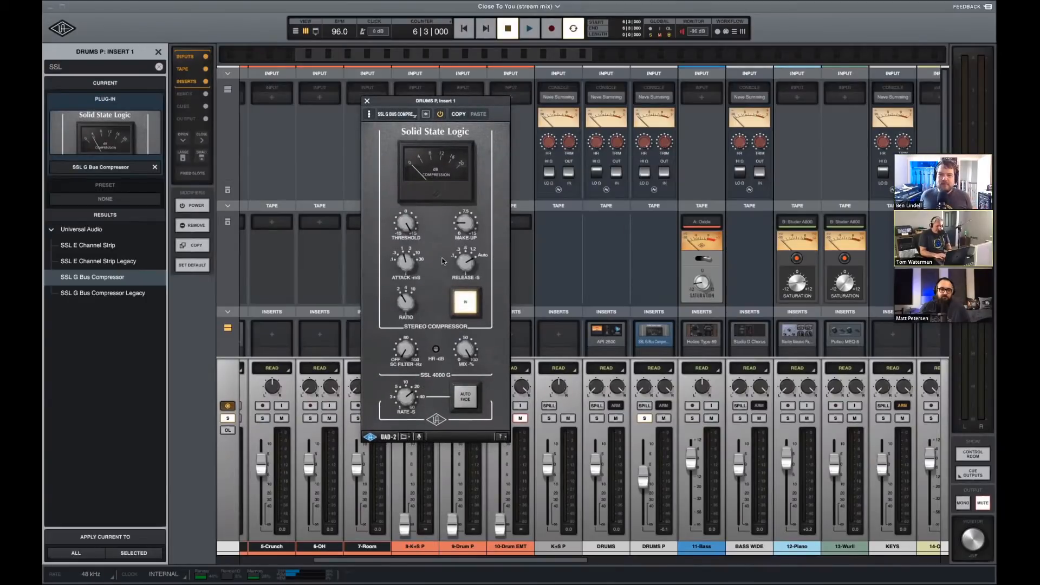
Play the DRUMS P bus and adjust the SSL G Bus Compressor's threshold, release and sidechain filter.
key("space")
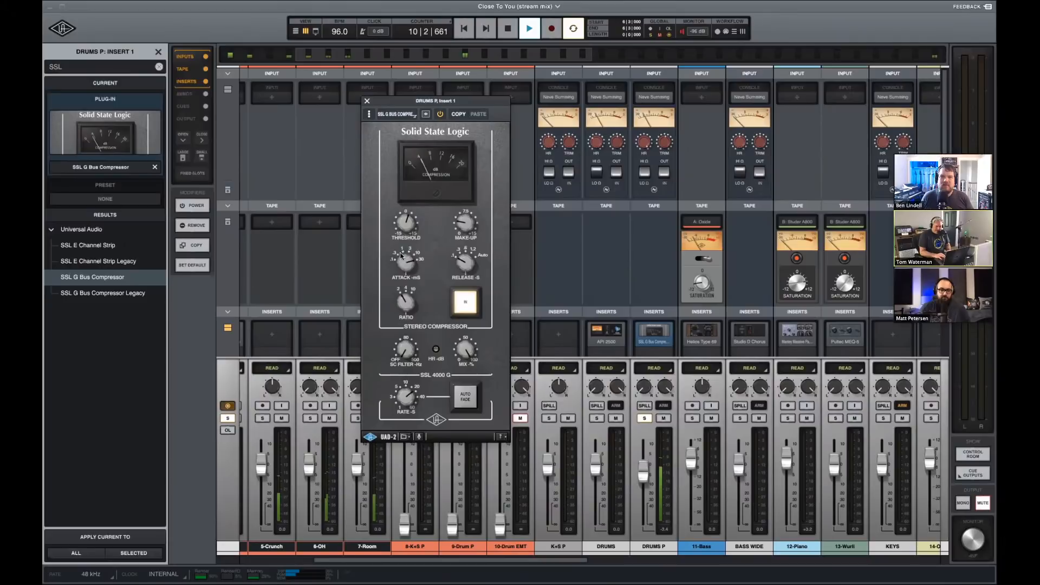
left_click_drag(396, 282, 392, 296)
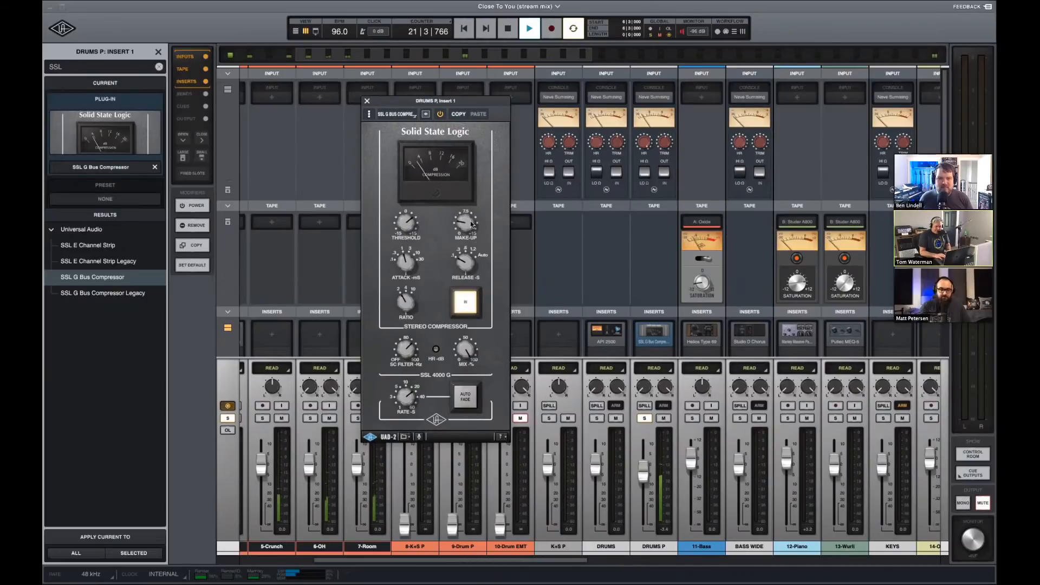
Pull DRUMS P fully down, solo DRUMS with it, blend DRUMS P back up to about -6.7 dB, and stop playback.
left_click_drag(643, 472, 646, 570)
left_click(596, 418)
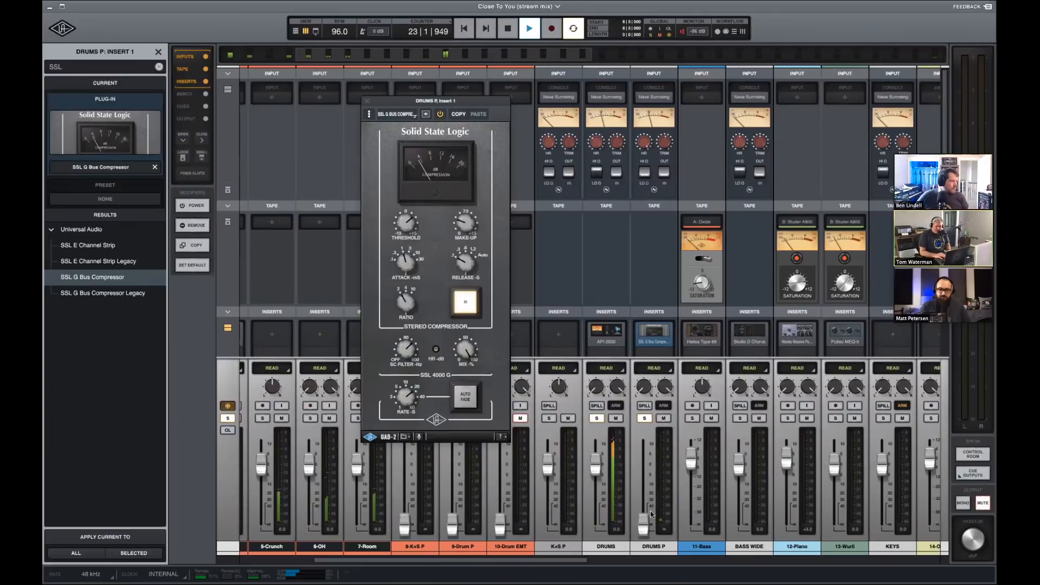
left_click_drag(643, 522, 642, 482)
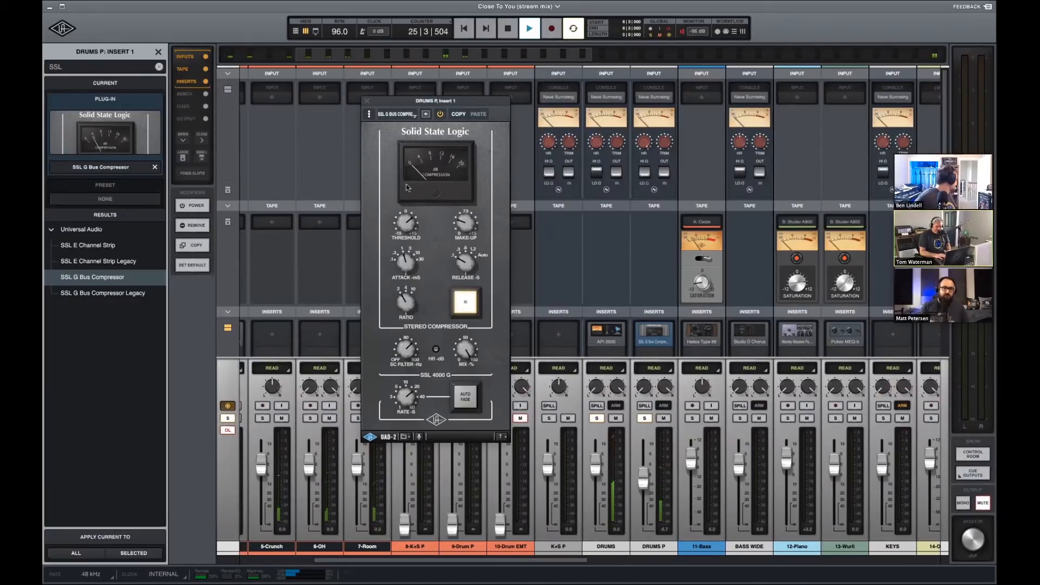
left_click(368, 102)
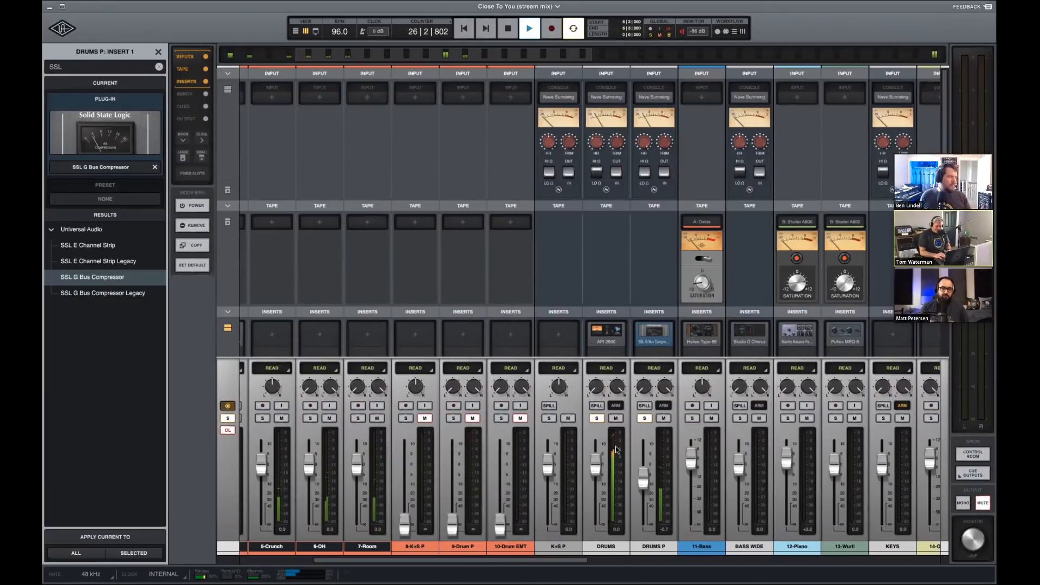
key("space")
Insert a Pultec EQP-1A on the K+S P bus and set its low frequency to 60 CPS.
left_click(555, 327)
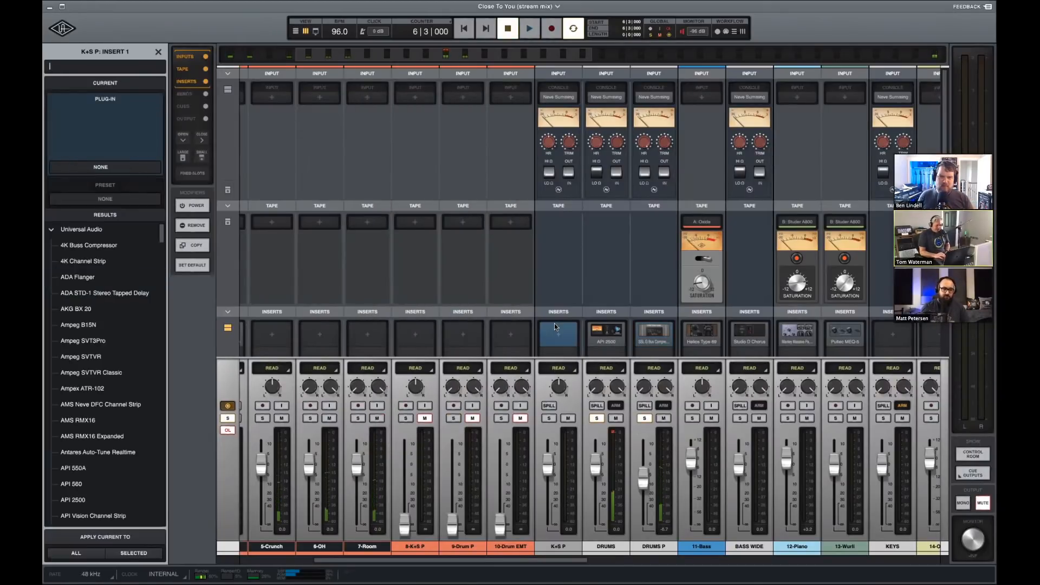
type("eqp")
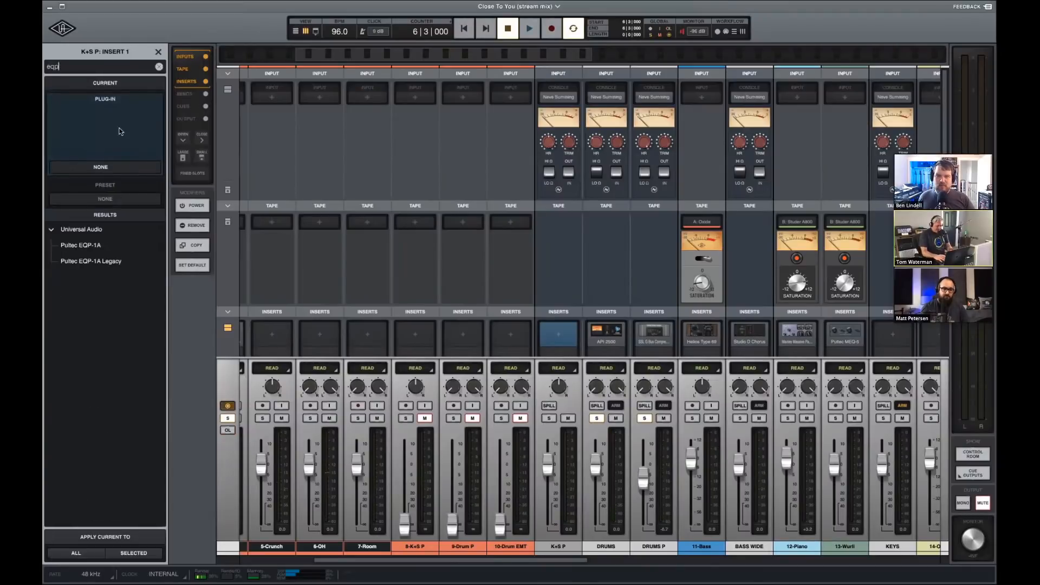
double_click(96, 246)
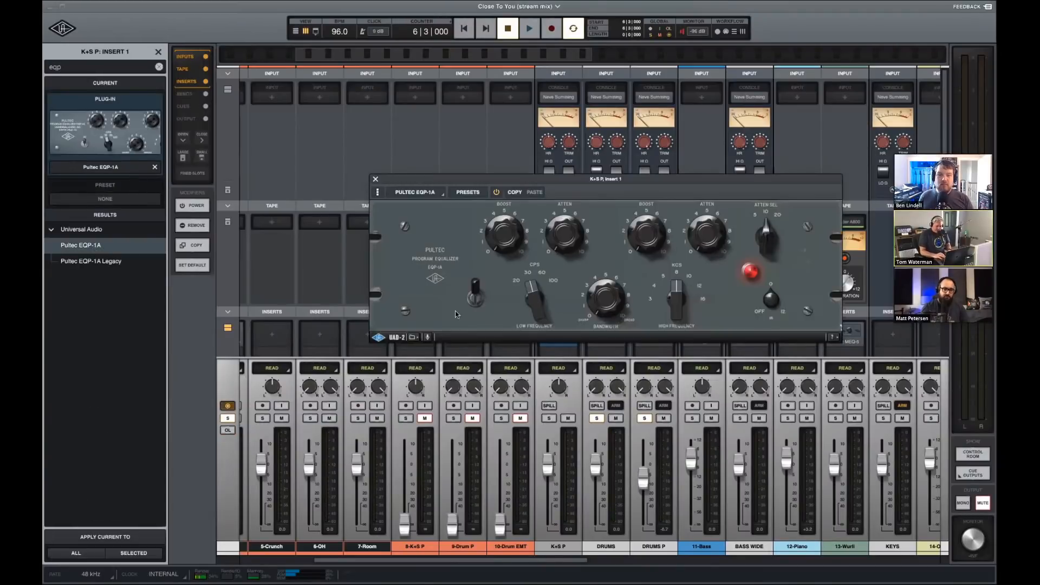
left_click_drag(535, 289, 534, 264)
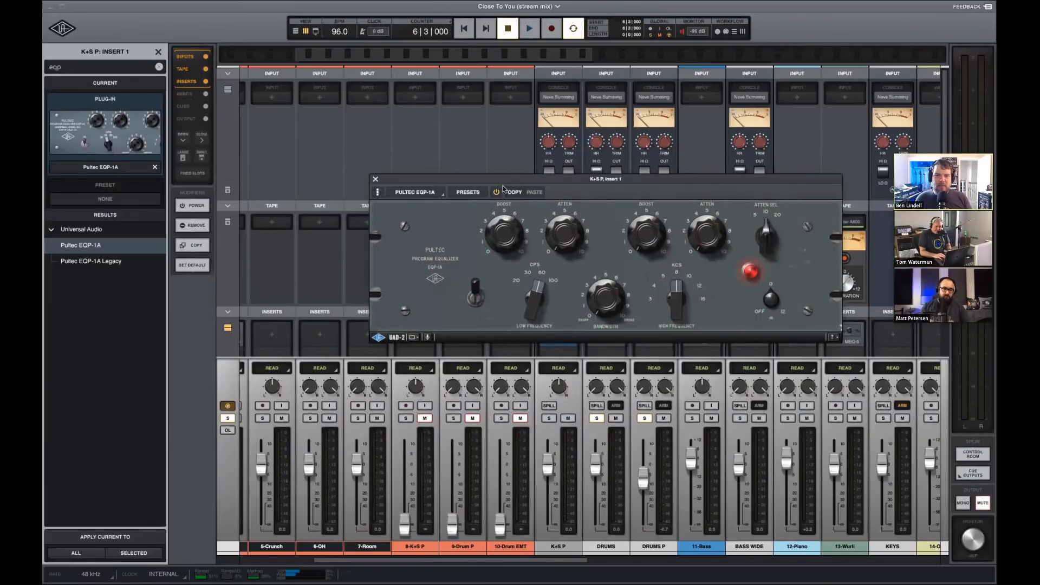
left_click(376, 179)
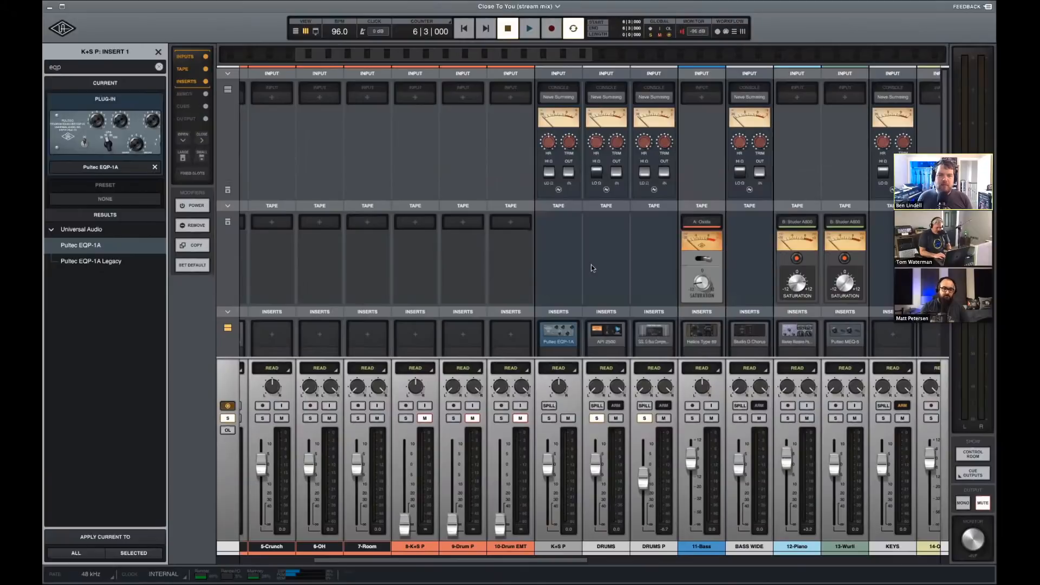
Pull the K+S P bus fader all the way down.
scroll(592, 268, "down", 3)
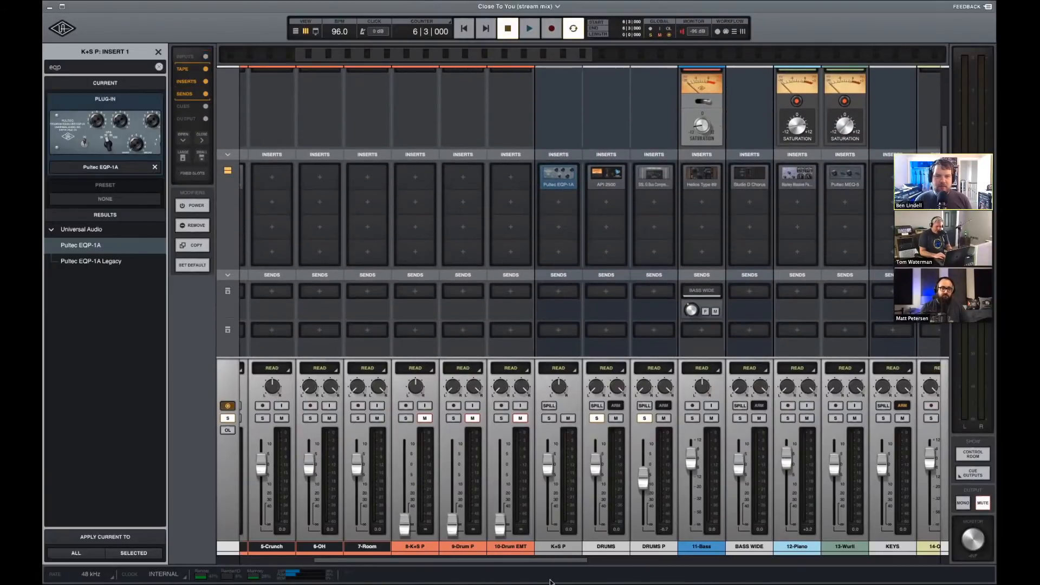
left_click_drag(549, 465, 548, 524)
left_click(554, 547)
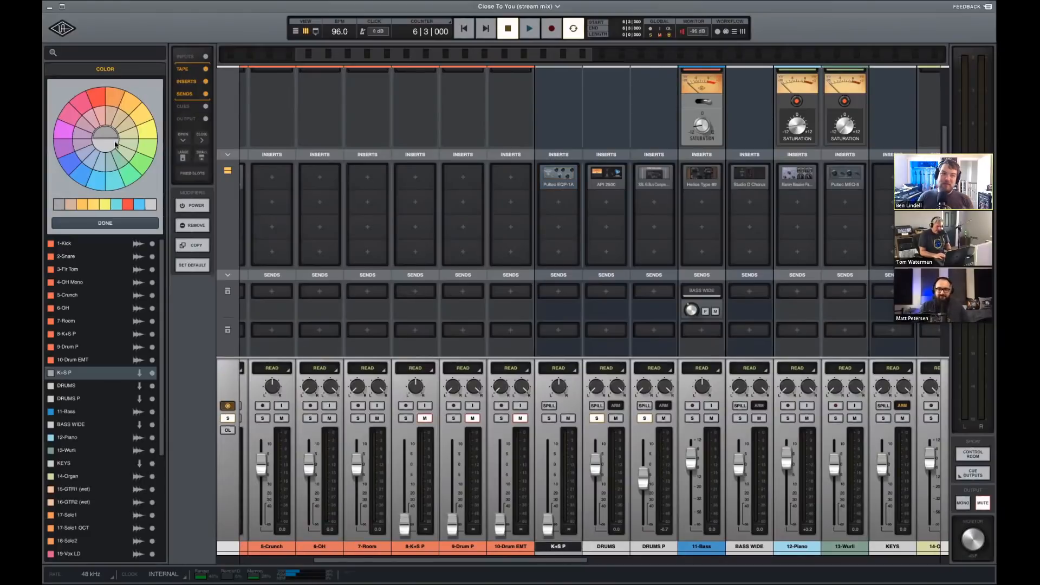
key("Escape")
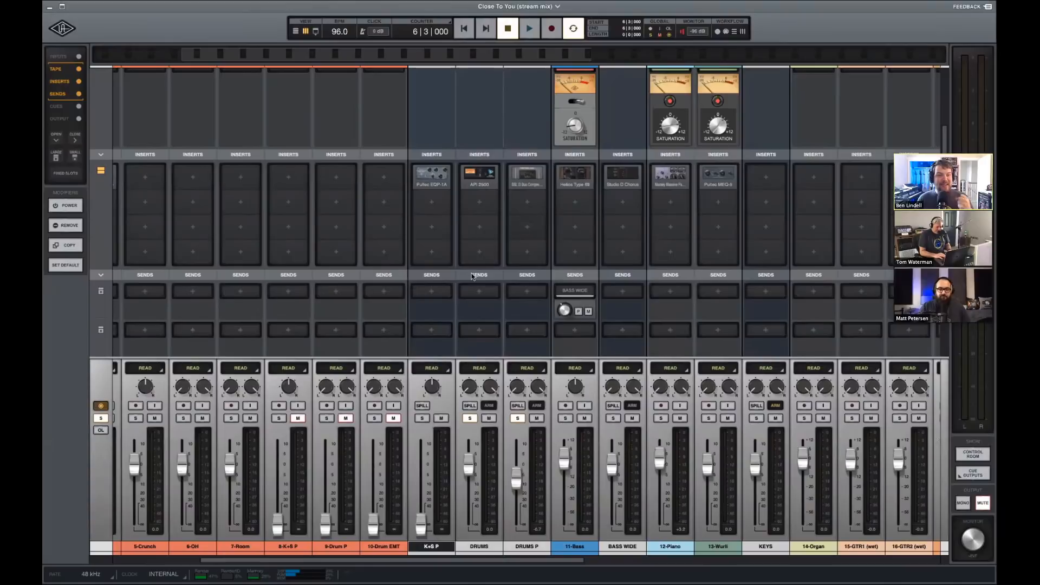
Route the first send of the 4-OH Mono track to the K+S P bus.
scroll(472, 275, "up", 6)
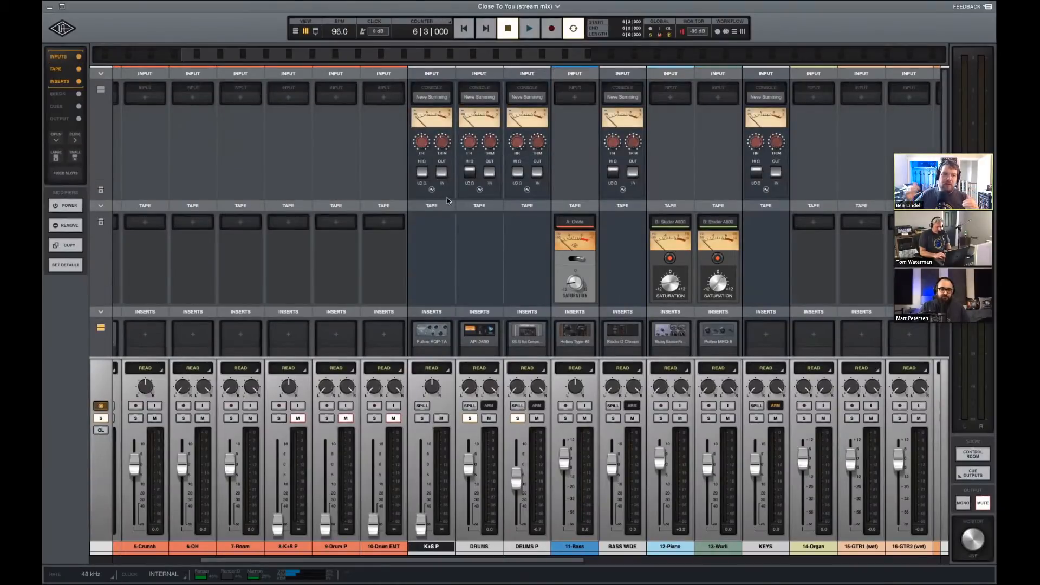
scroll(448, 200, "down", 6)
scroll(447, 201, "left", 4)
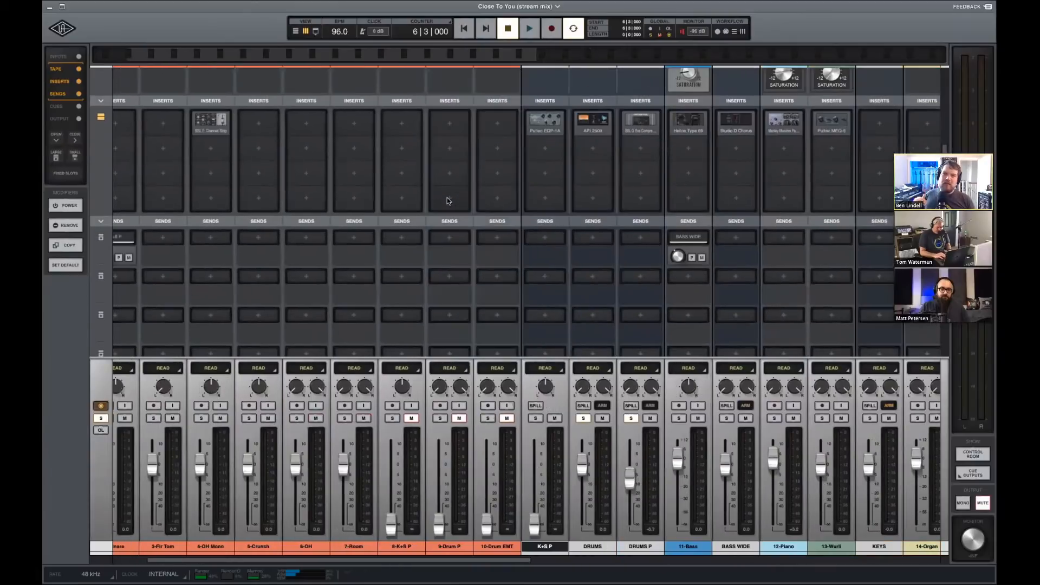
scroll(447, 201, "down", 1)
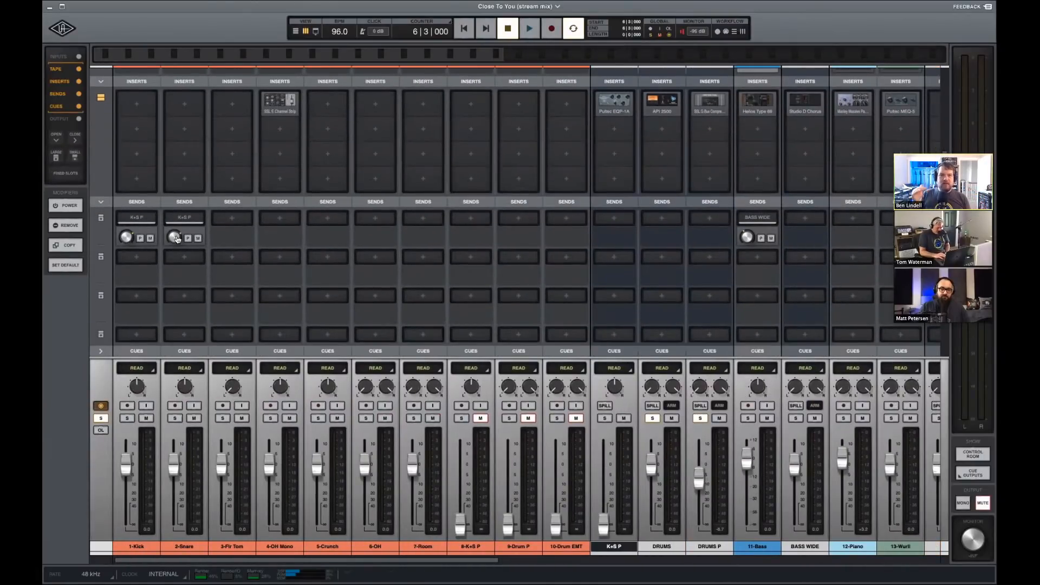
left_click(281, 218)
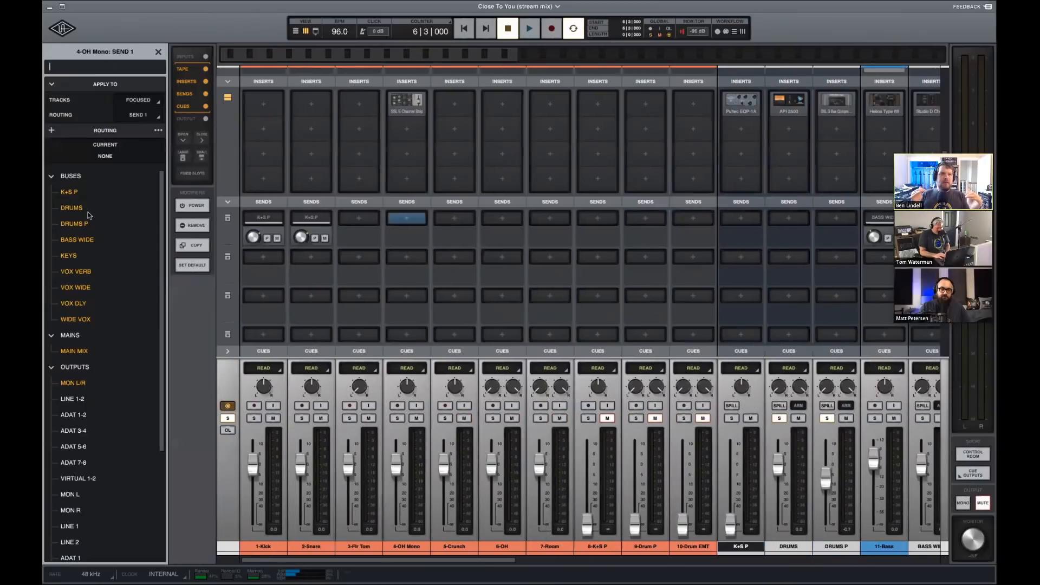
left_click(70, 193)
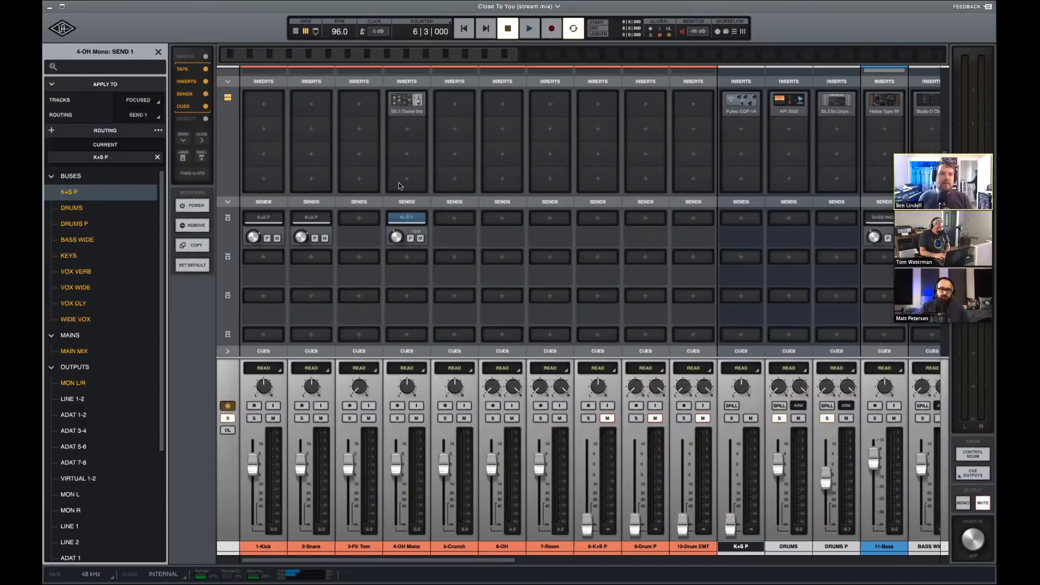
left_click(159, 52)
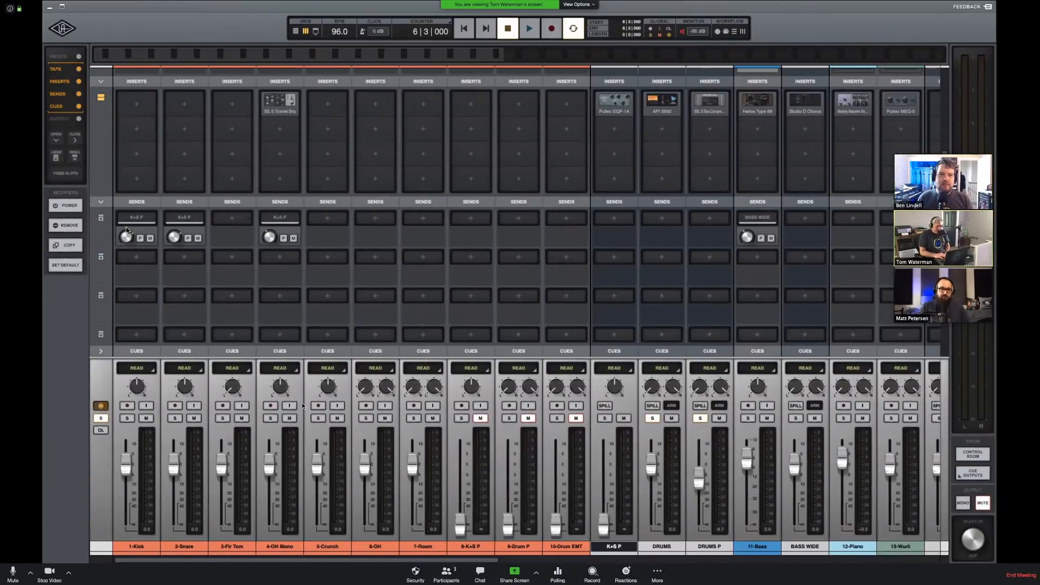
Play with only 1-Kick, 2-Snare and 4-OH Mono soloed and raise the K+S P fader to about -8 dB.
mouse_move(273, 240)
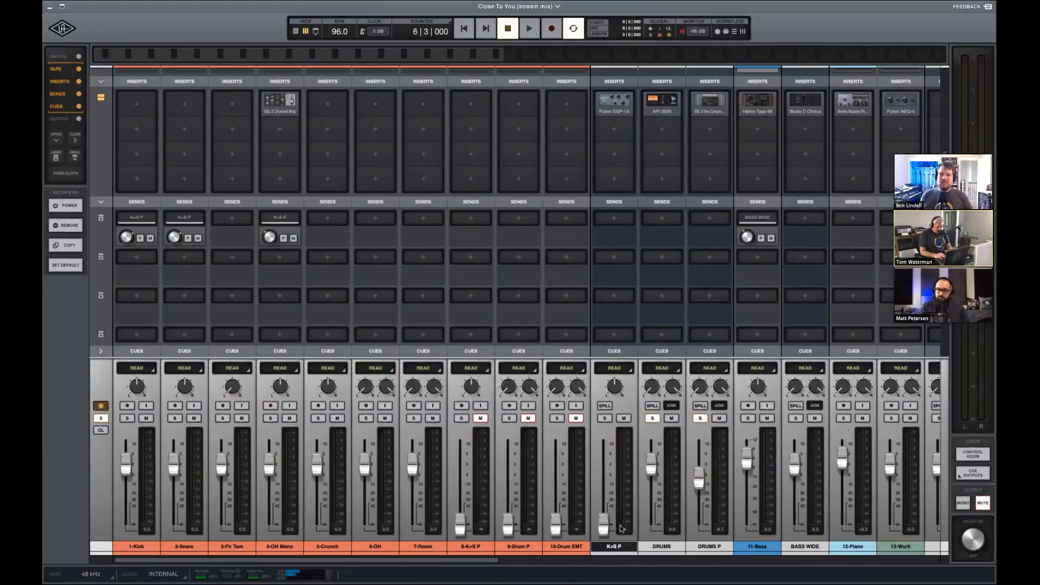
key("space")
left_click(271, 418)
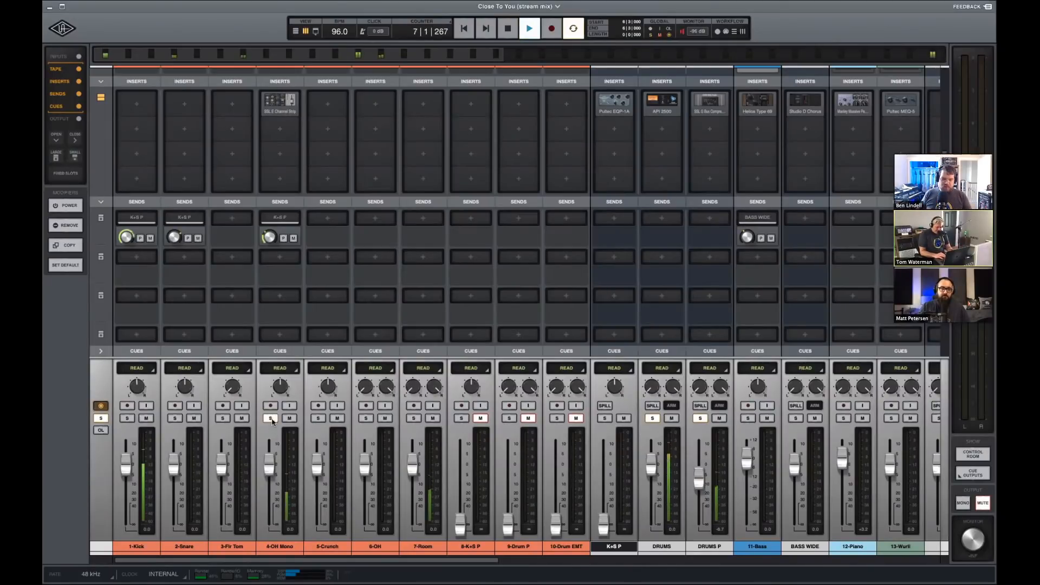
left_click(653, 419)
left_click(702, 420)
left_click(271, 418)
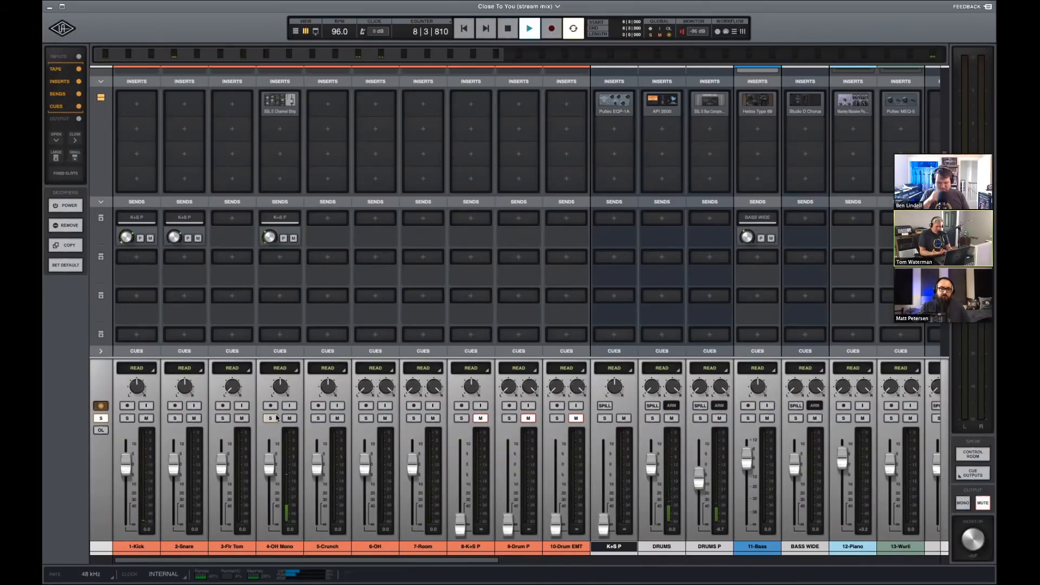
left_click(271, 418)
left_click(175, 418)
left_click(123, 418)
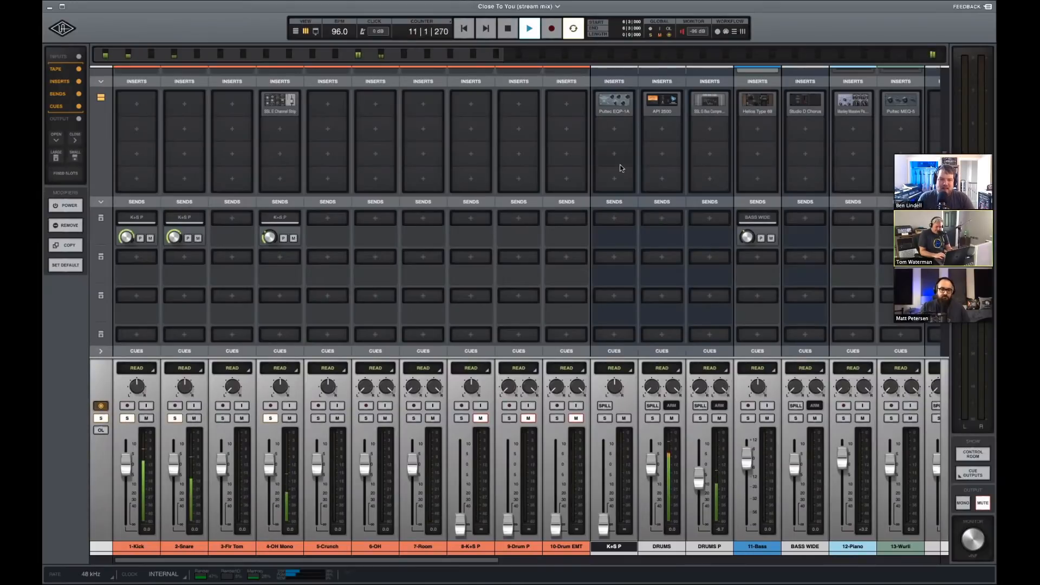
left_click_drag(603, 523, 603, 482)
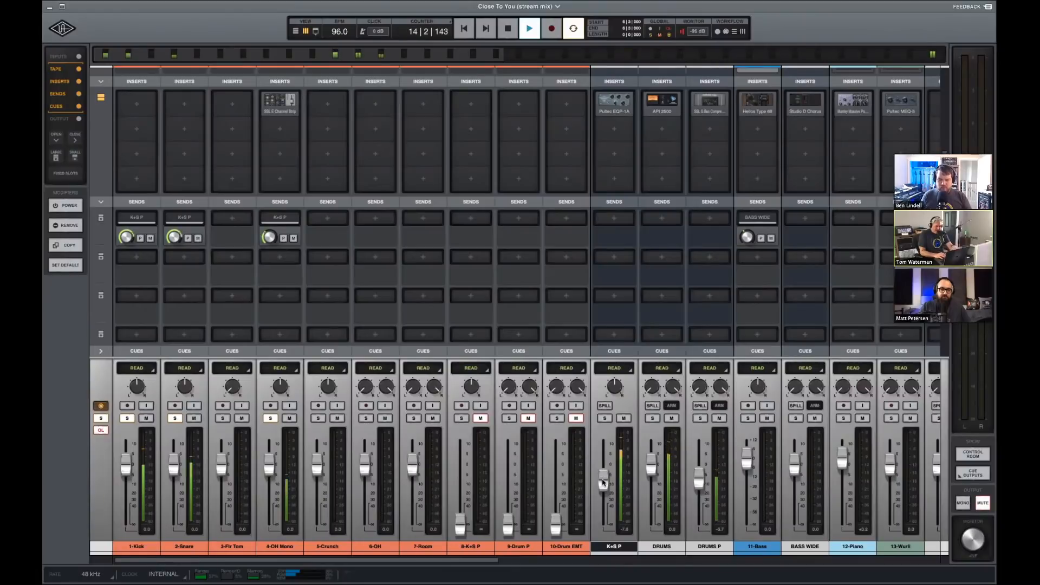
Mute the K+S P and DRUMS P buses and disable the API 2500 on the DRUMS bus.
mouse_move(627, 116)
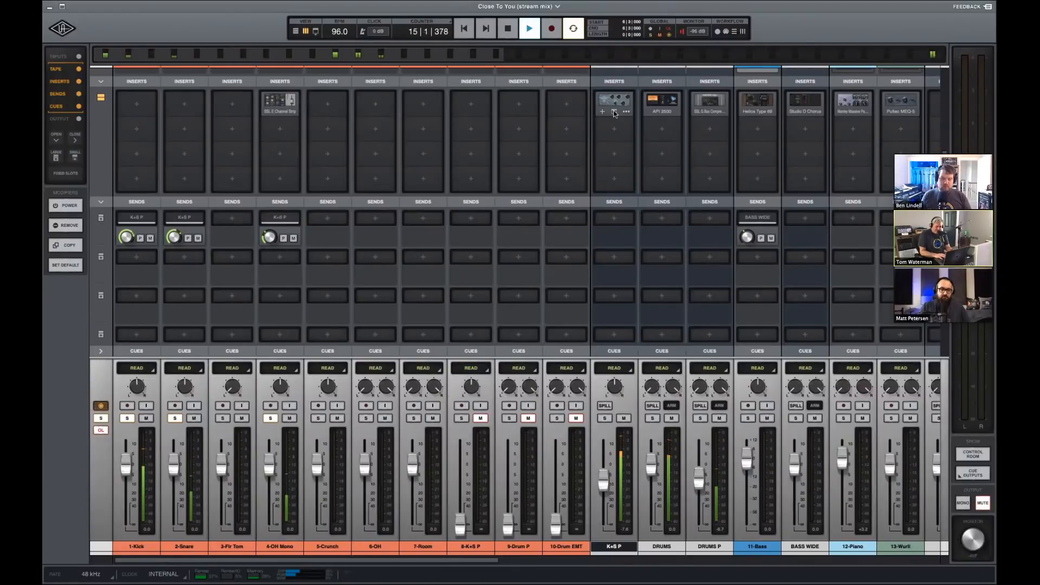
left_click(720, 419)
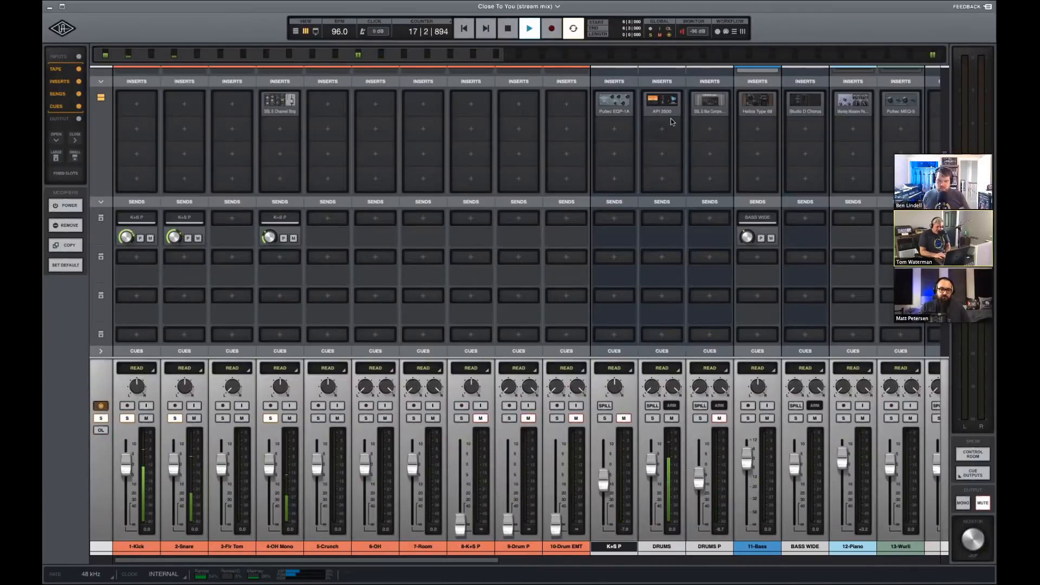
scroll(671, 118, "up", 1)
scroll(679, 165, "up", 2)
left_click(676, 164)
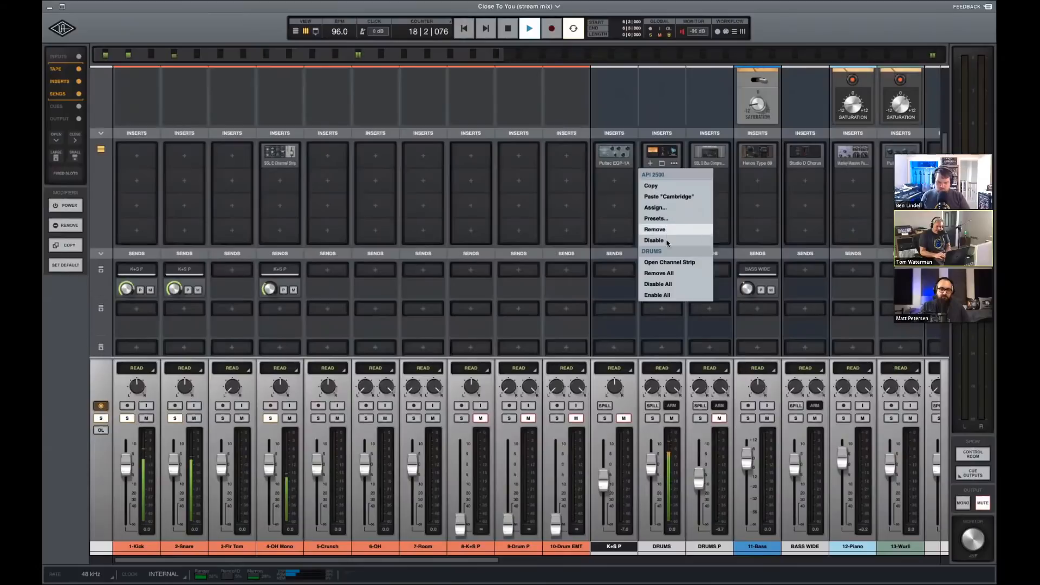
left_click(667, 241)
Compare the DRUMS bus with its Neve Summing unit switched out and back in.
scroll(666, 211, "up", 3)
scroll(674, 187, "up", 6)
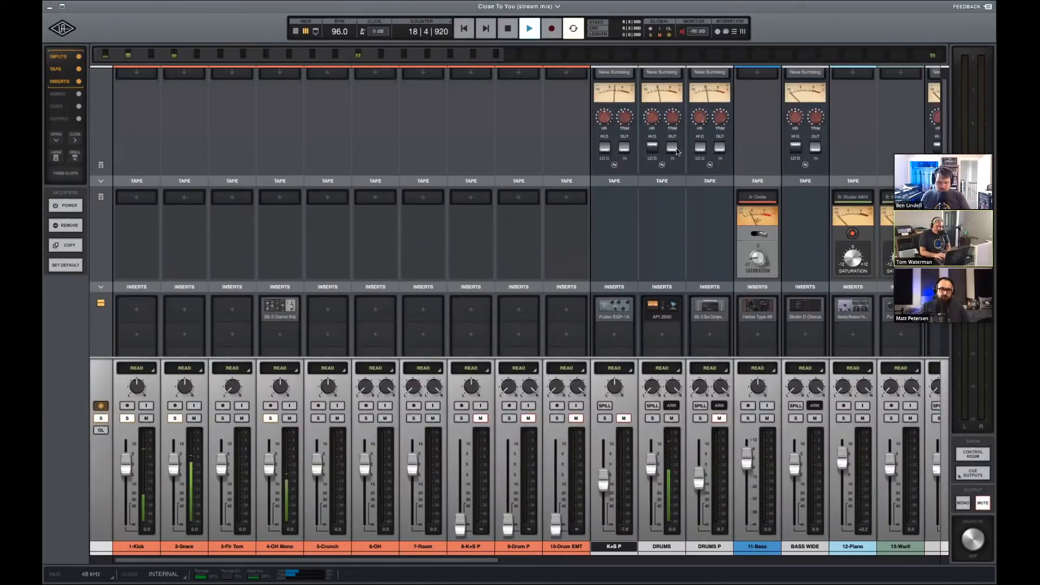
left_click(674, 146)
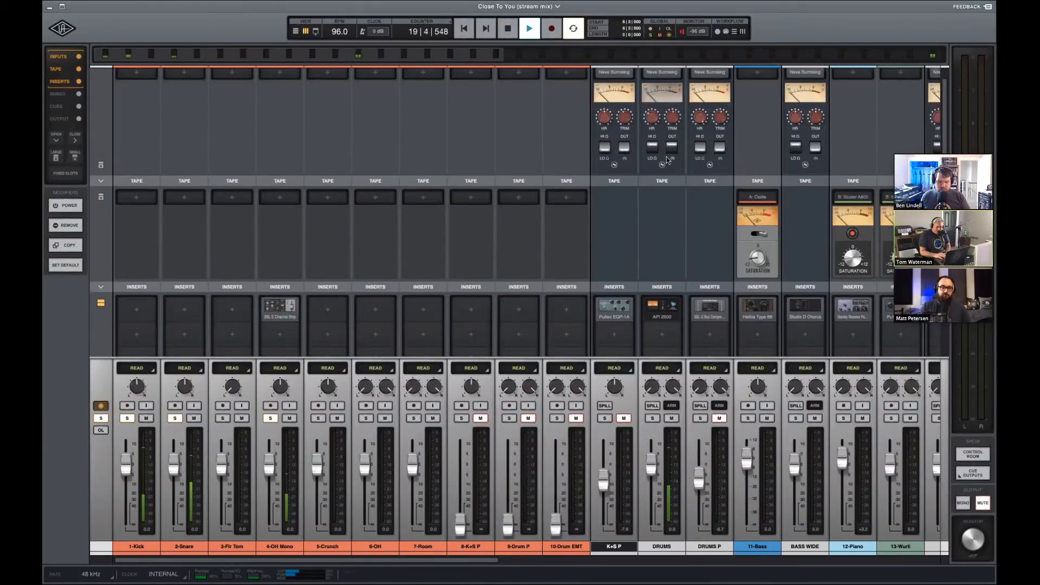
left_click(673, 148)
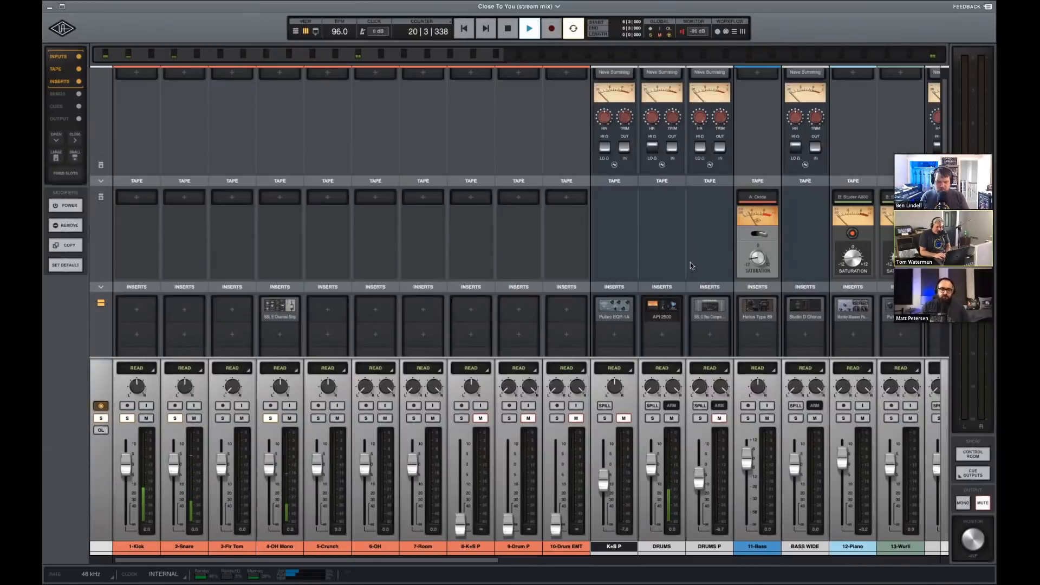
Re-enable the API 2500 on the DRUMS bus and unmute the DRUMS P and K+S P buses.
left_click(673, 317)
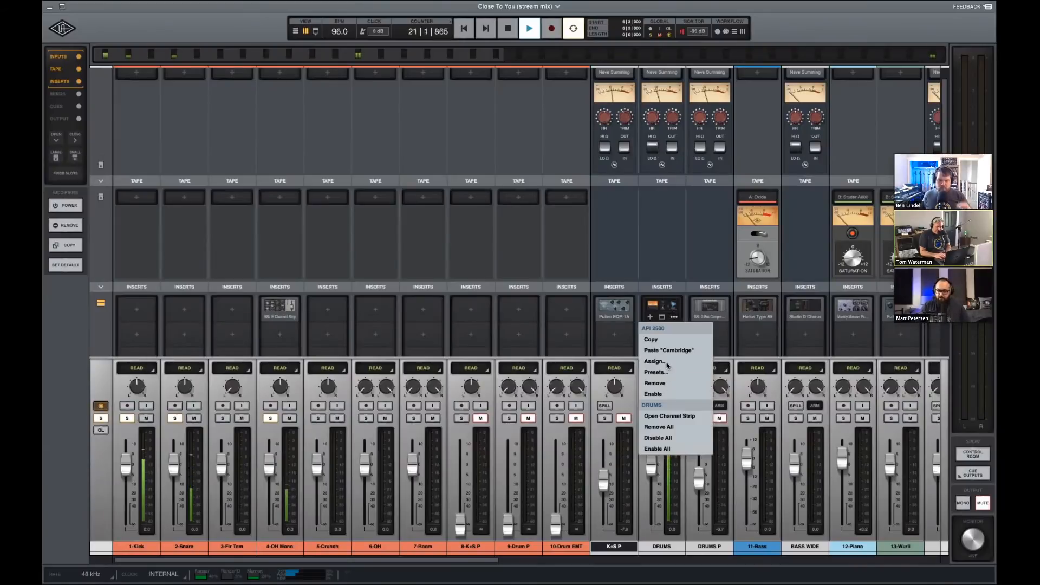
left_click(669, 393)
scroll(688, 364, "down", 2)
left_click(719, 418)
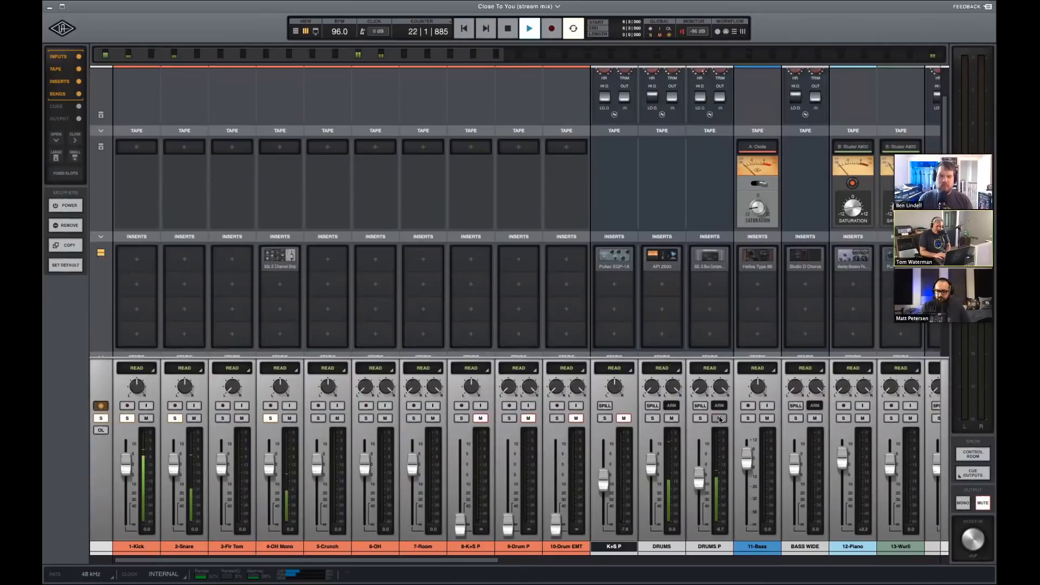
left_click(624, 418)
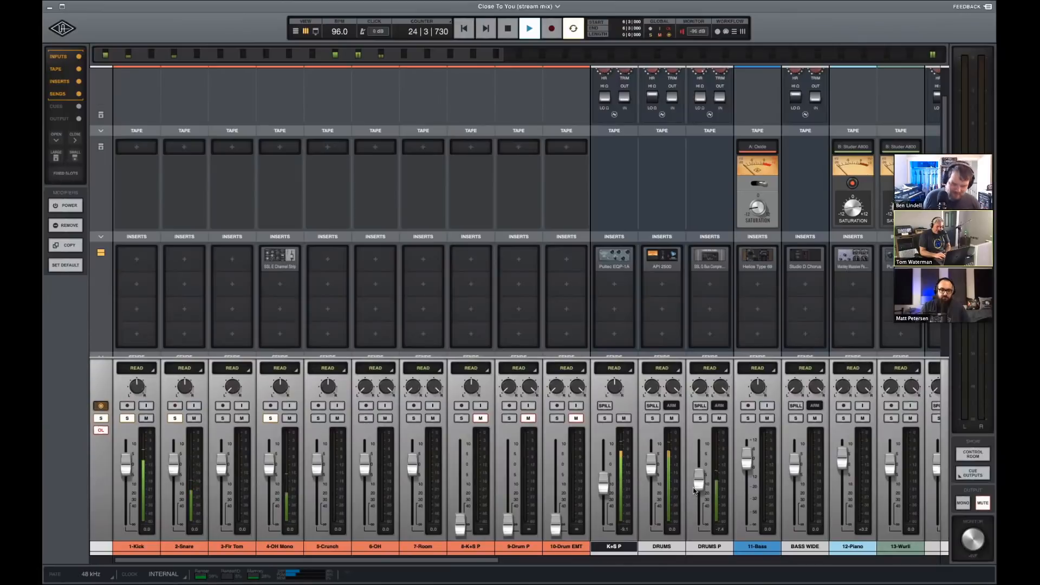
Lower the DRUMS bus fader to about -1.7 dB, stop playback and clear the drum track solos.
left_click_drag(650, 475, 651, 488)
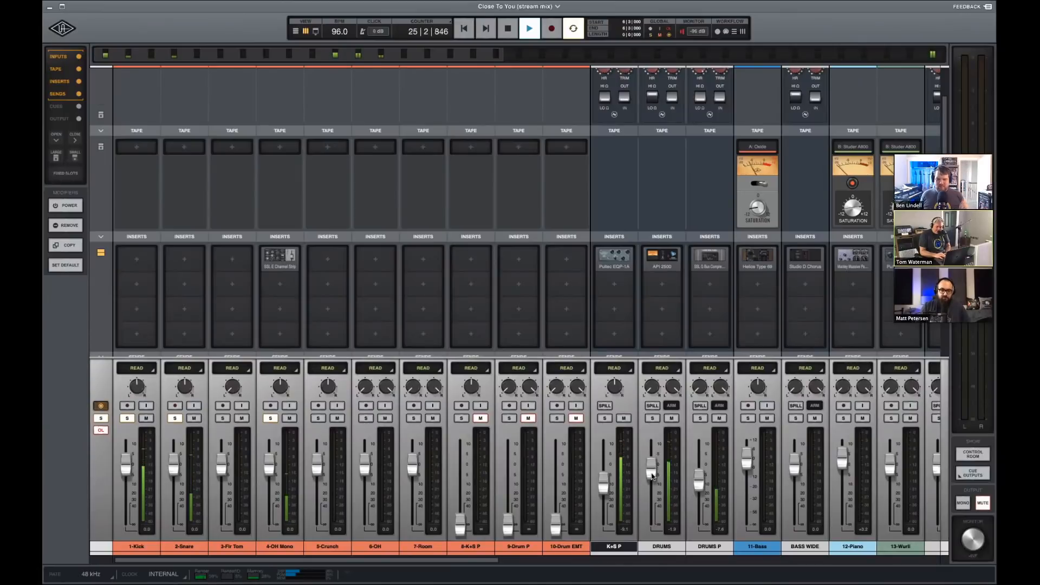
key("Return")
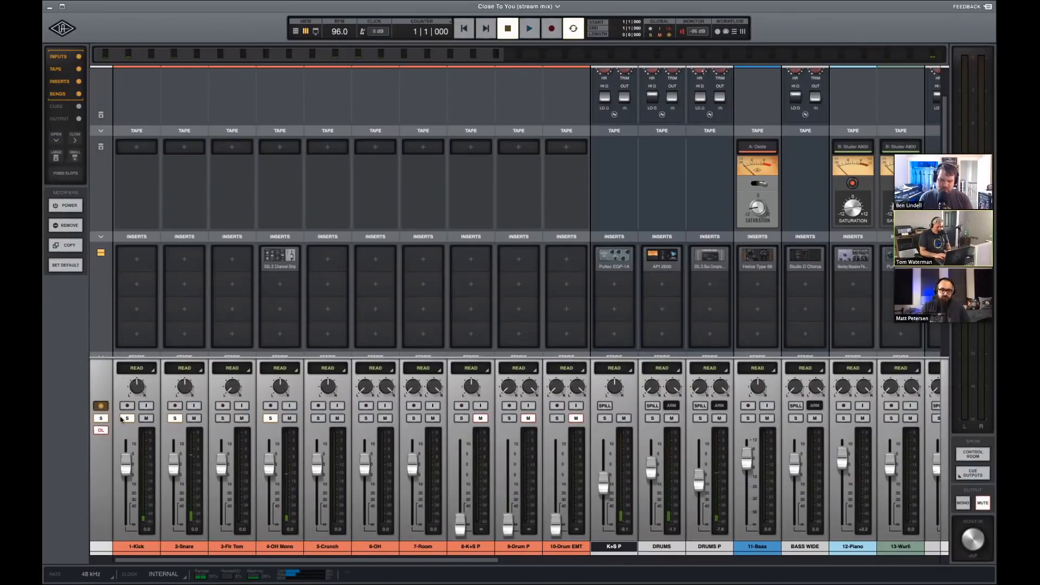
left_click_drag(127, 420, 354, 434)
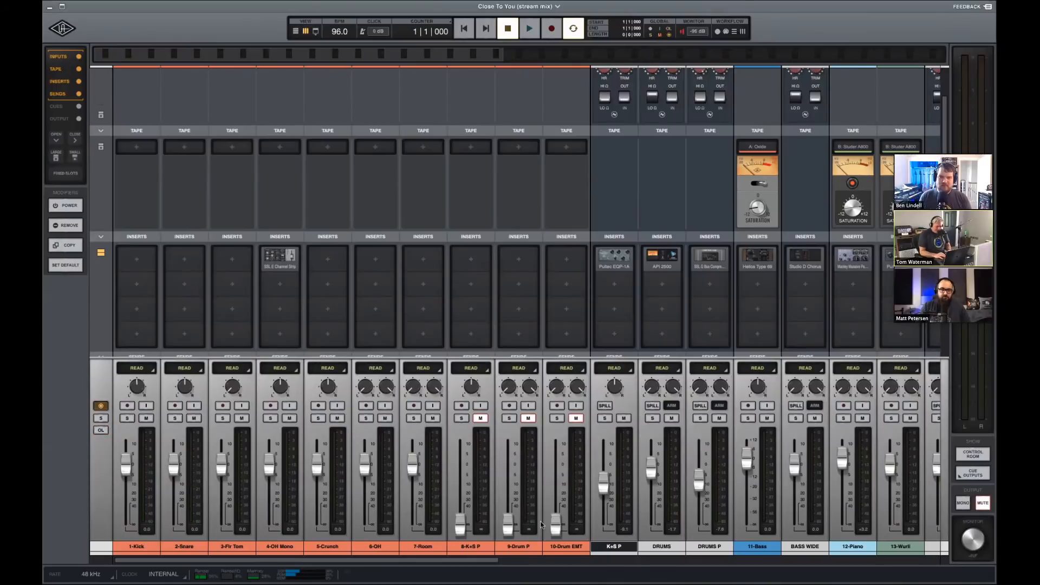
mouse_move(560, 525)
left_mouse_down()
mouse_move(556, 483)
mouse_move(555, 535)
mouse_move(557, 481)
mouse_move(556, 525)
left_mouse_up()
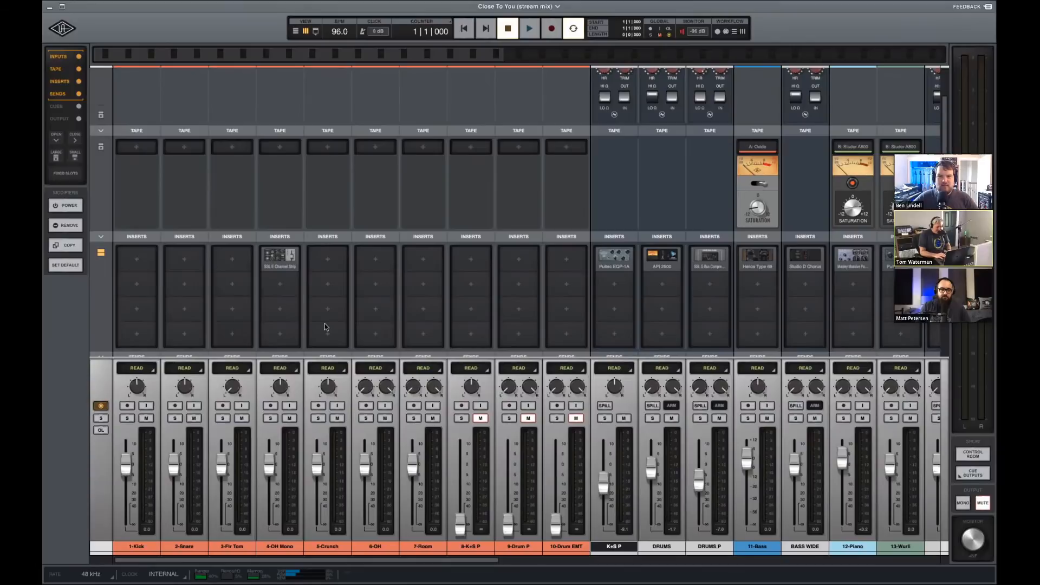
Hide the 8-K+S P and 9-Drum P tracks from the mixer using the track list.
scroll(402, 261, "down", 3)
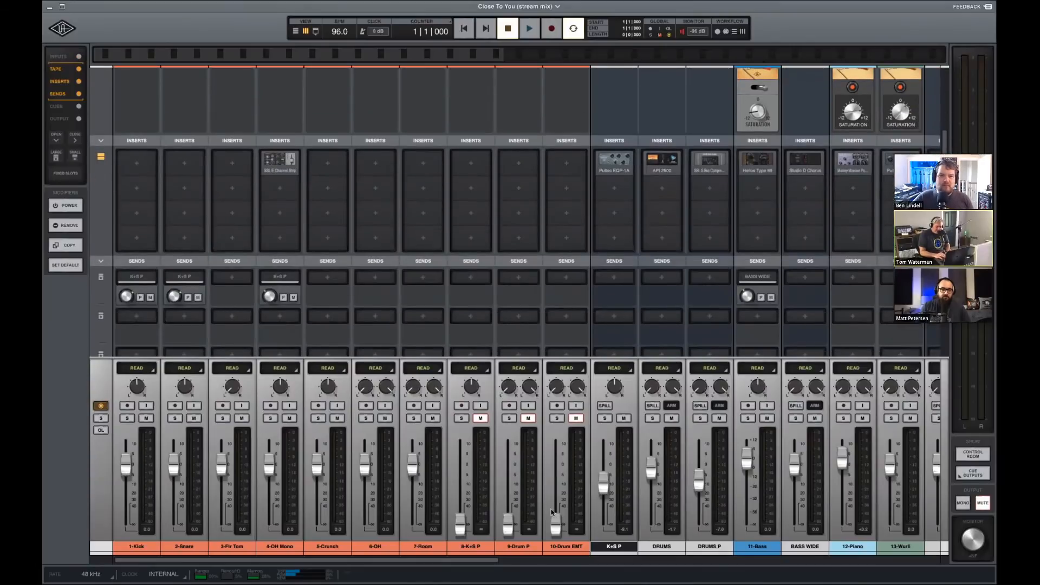
left_click(521, 543)
left_click(471, 547, "shift")
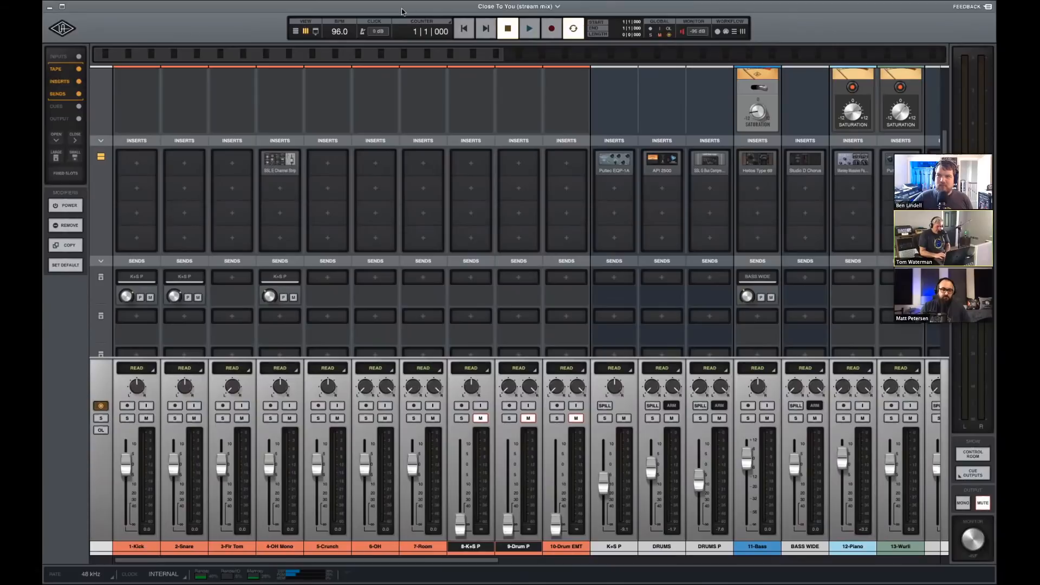
left_click(316, 33)
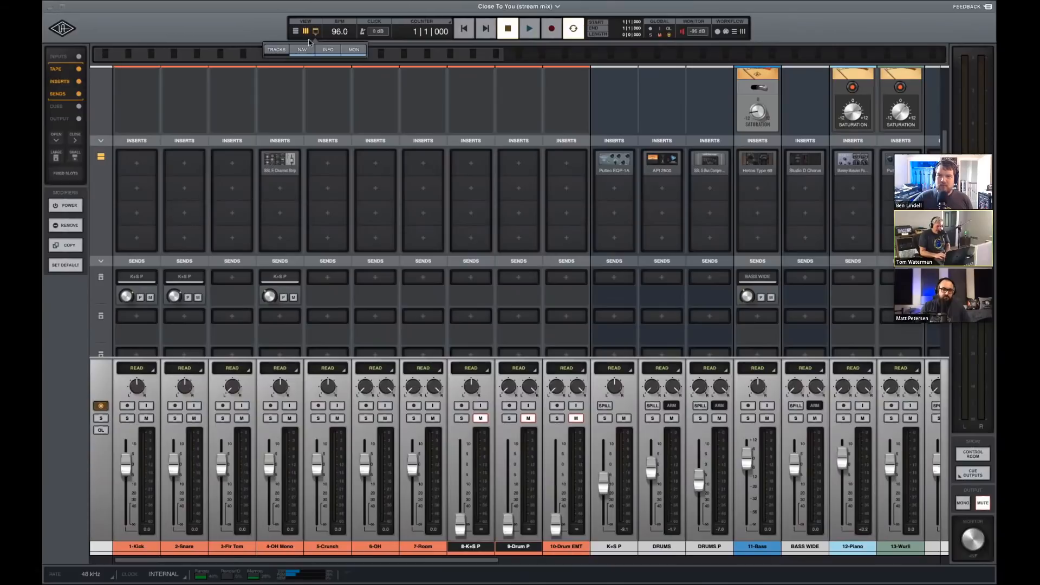
left_click(277, 50)
left_click(161, 173)
left_click(161, 187)
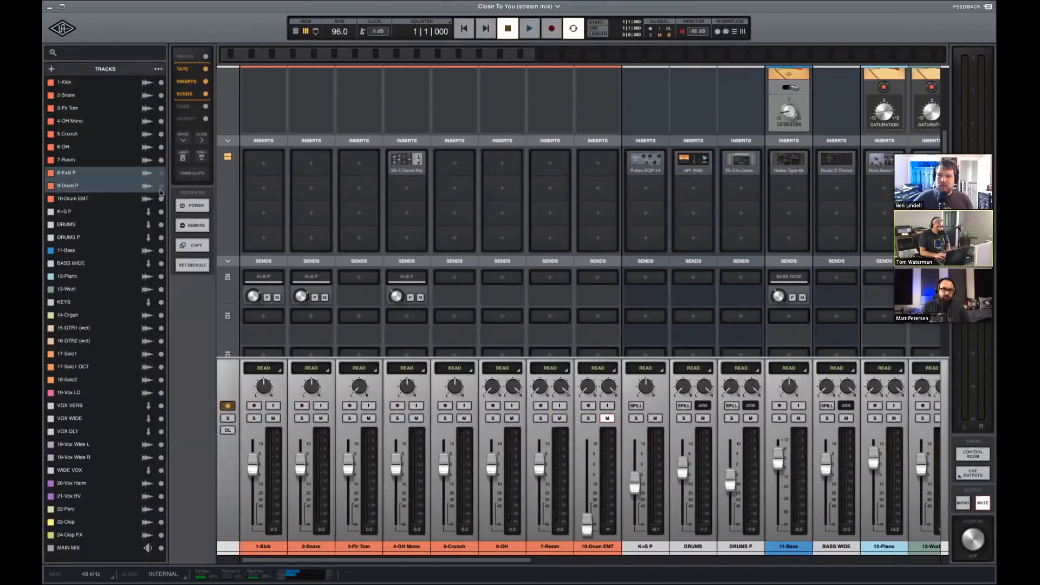
left_click(316, 33)
left_click(277, 49)
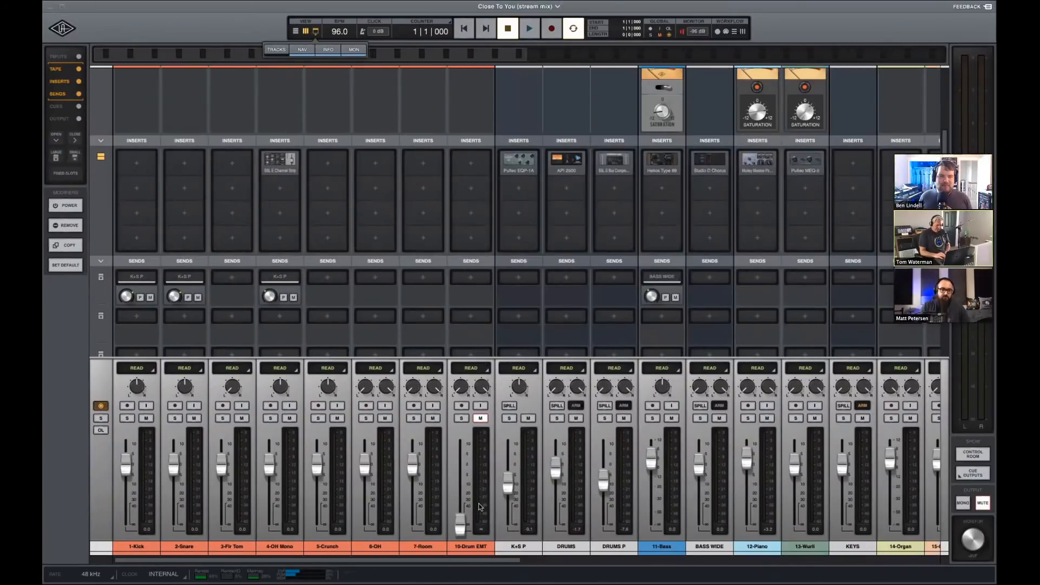
Solo all drum tracks from 1-Kick to 10-Drum EMT and raise the 10-Drum EMT fader to about -26 dB while playing.
left_click_drag(461, 418, 160, 416)
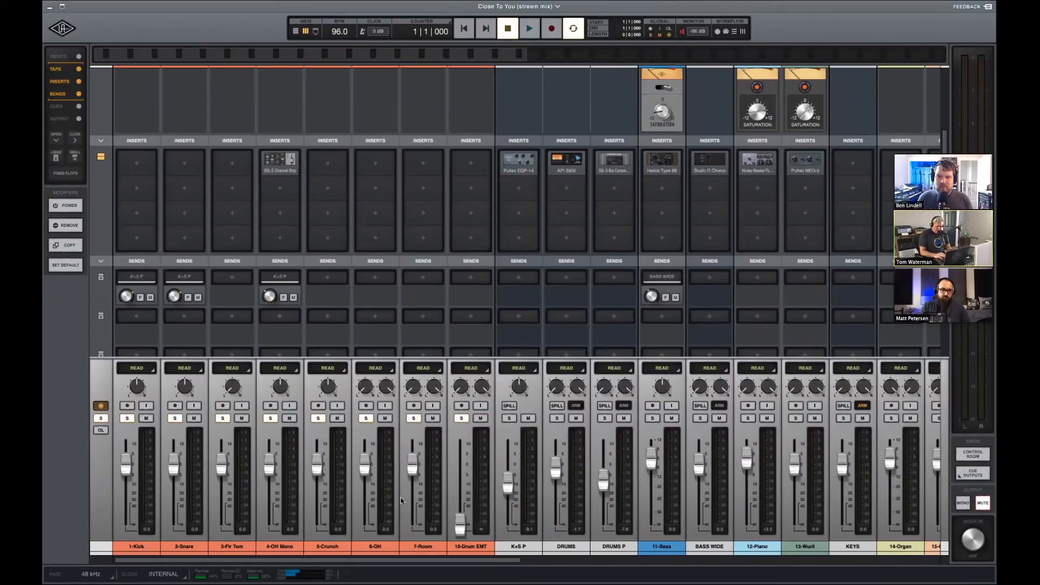
key("space")
left_click_drag(457, 536, 458, 507)
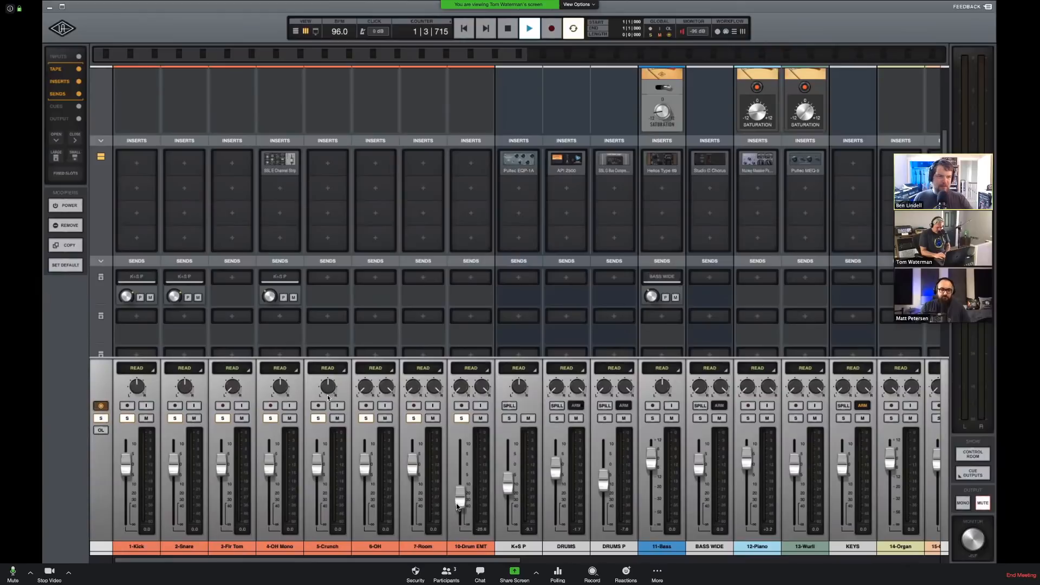
key("space")
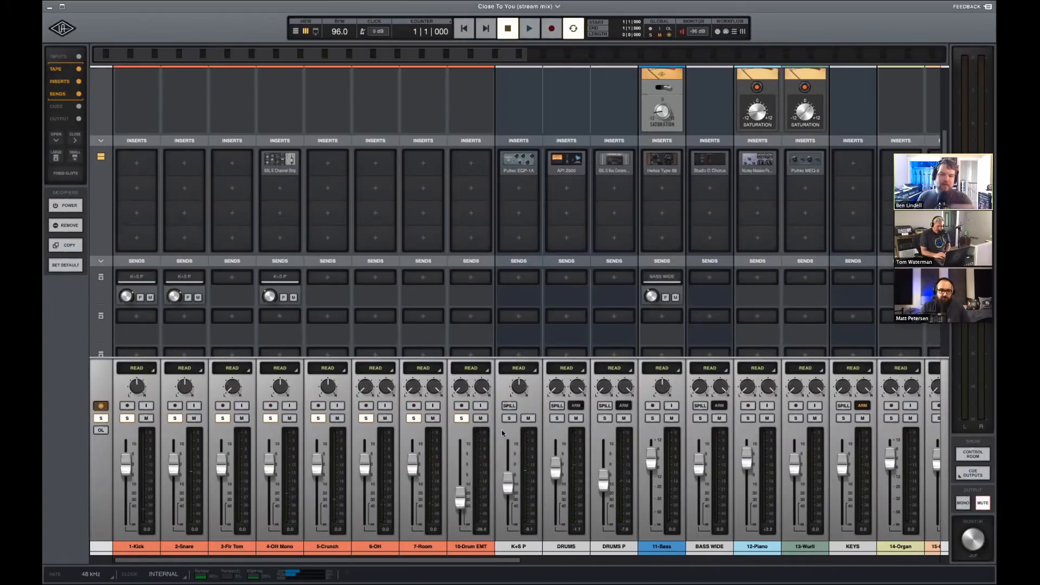
Reapply the drum track solos and bring the 10-Drum EMT fader up from its minimum to about -6 dB, with playback running.
left_click(103, 418)
left_click_drag(461, 419, 139, 422)
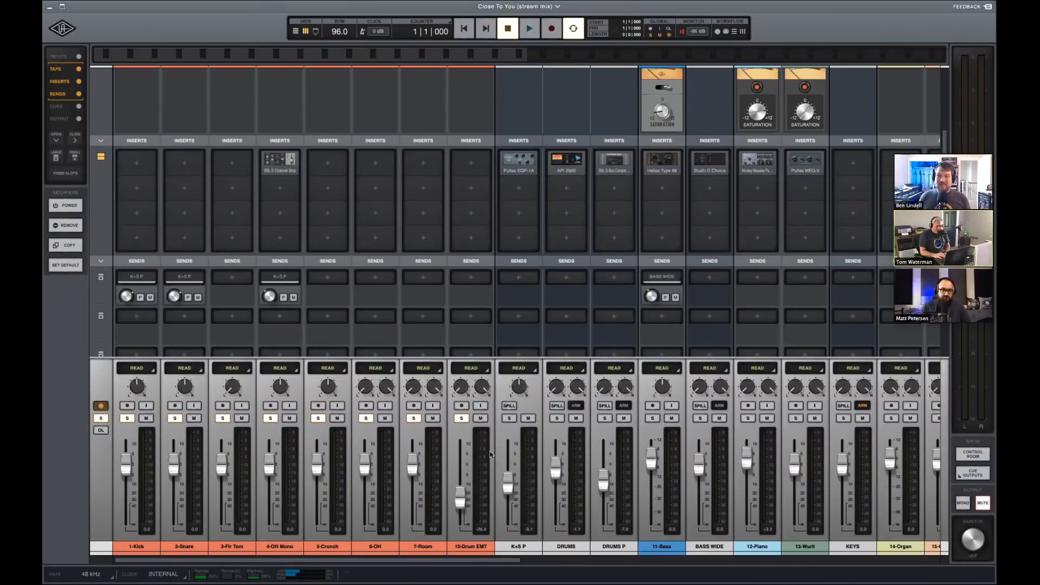
left_click_drag(460, 494, 464, 548)
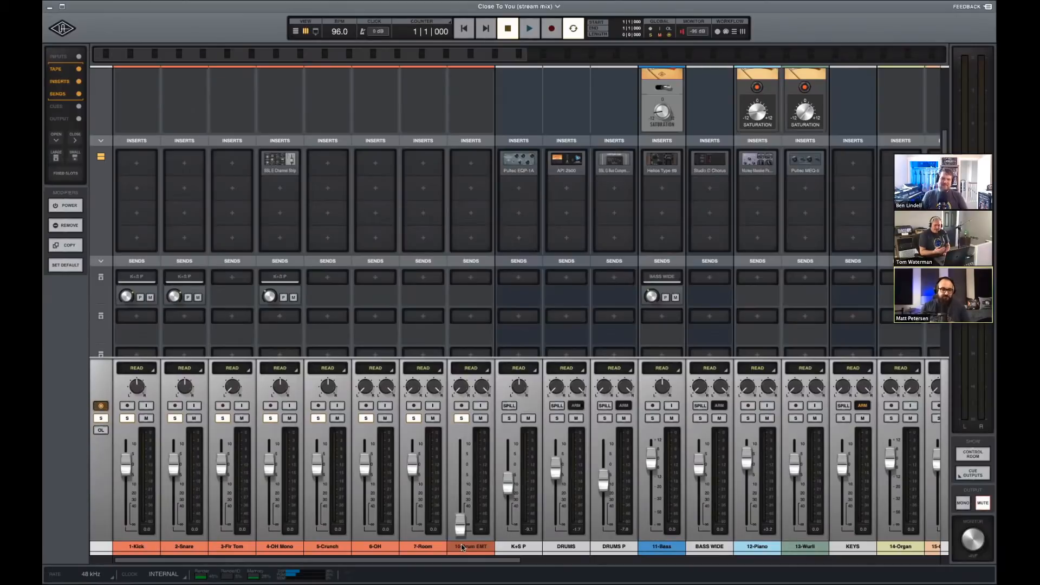
left_click(461, 406)
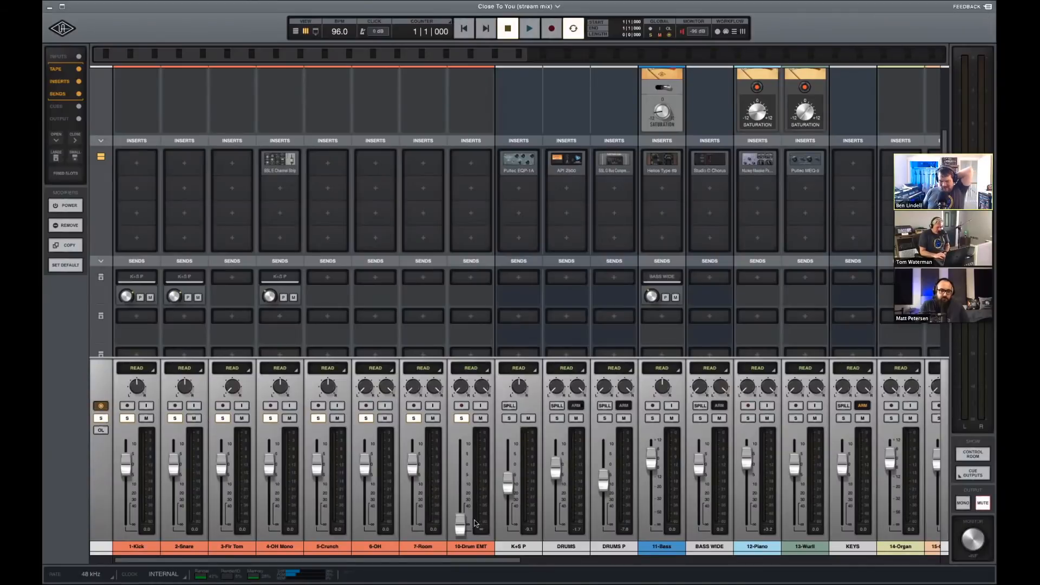
left_click_drag(463, 531, 458, 483)
key("space")
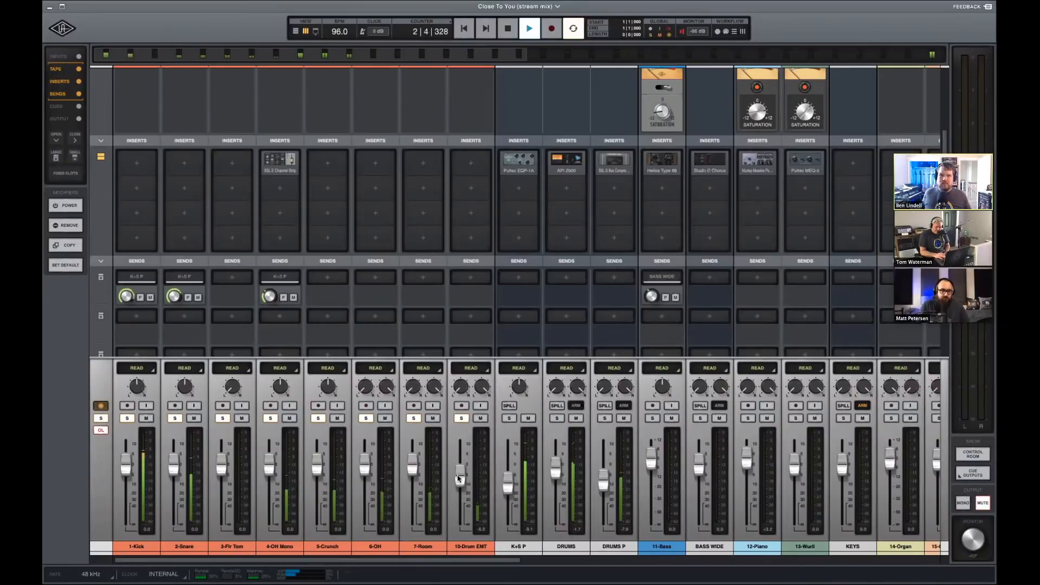
Route the 10-Drum EMT output to the DRUMS bus only and raise its fader to about -1 dB.
scroll(466, 283, "down", 3)
scroll(465, 281, "down", 3)
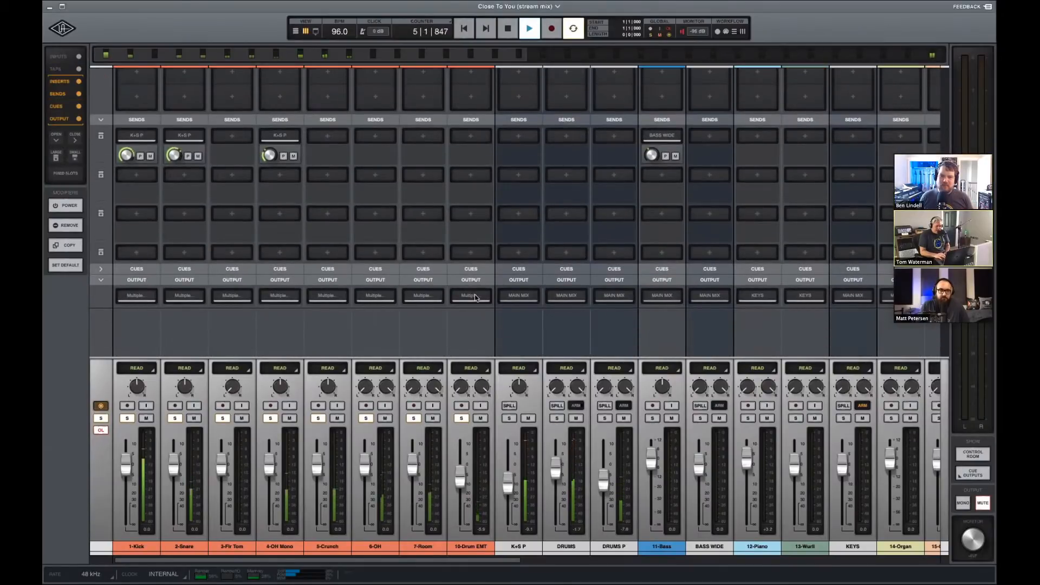
left_click(475, 297)
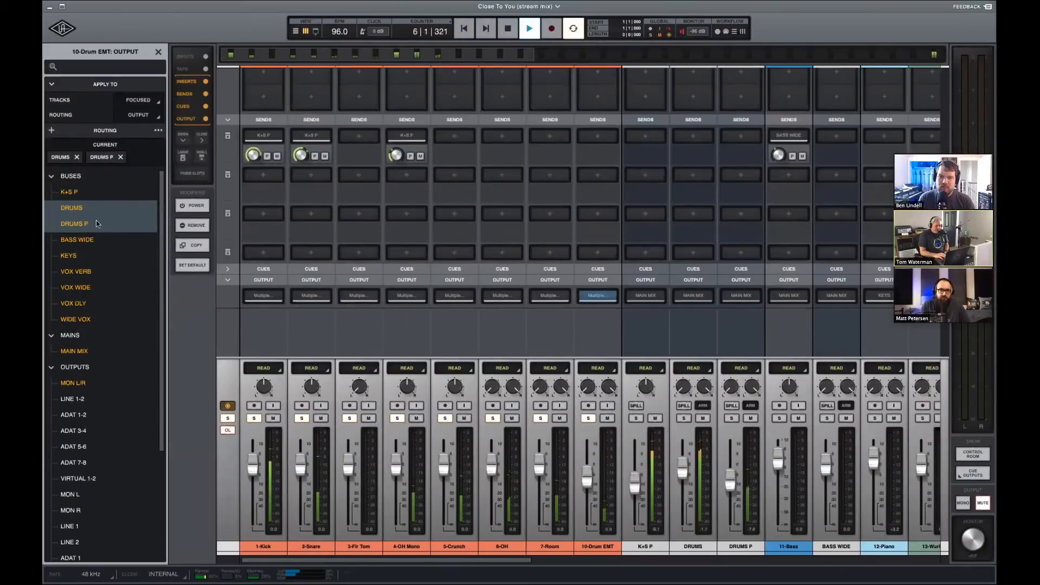
left_click(78, 208)
left_click(79, 208)
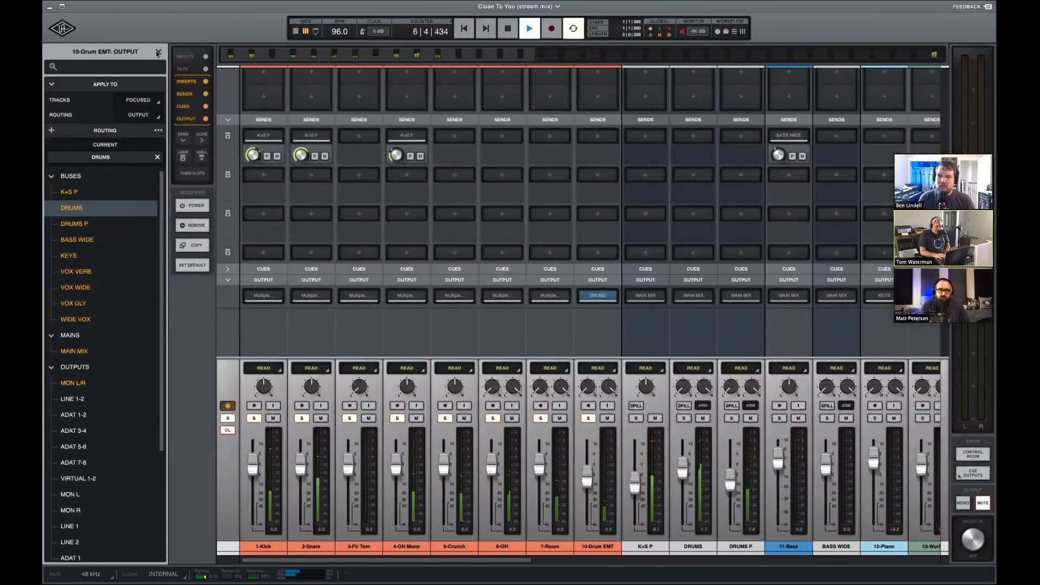
key("Escape")
left_click_drag(465, 482, 465, 472)
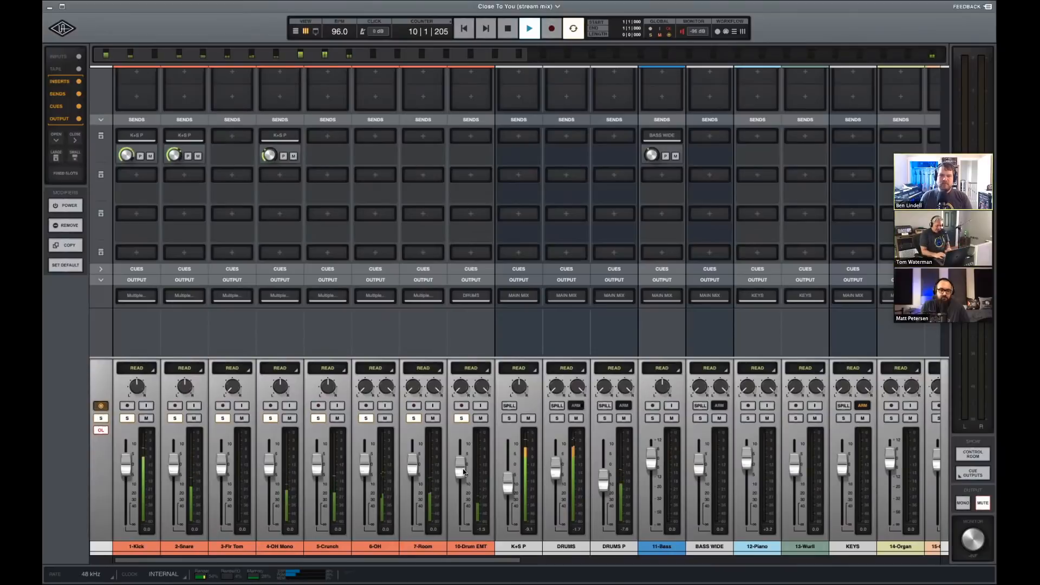
Assign the Studer A800 tape machine B to all drum tracks from 1-Kick to 10-Drum EMT.
scroll(447, 335, "up", 10)
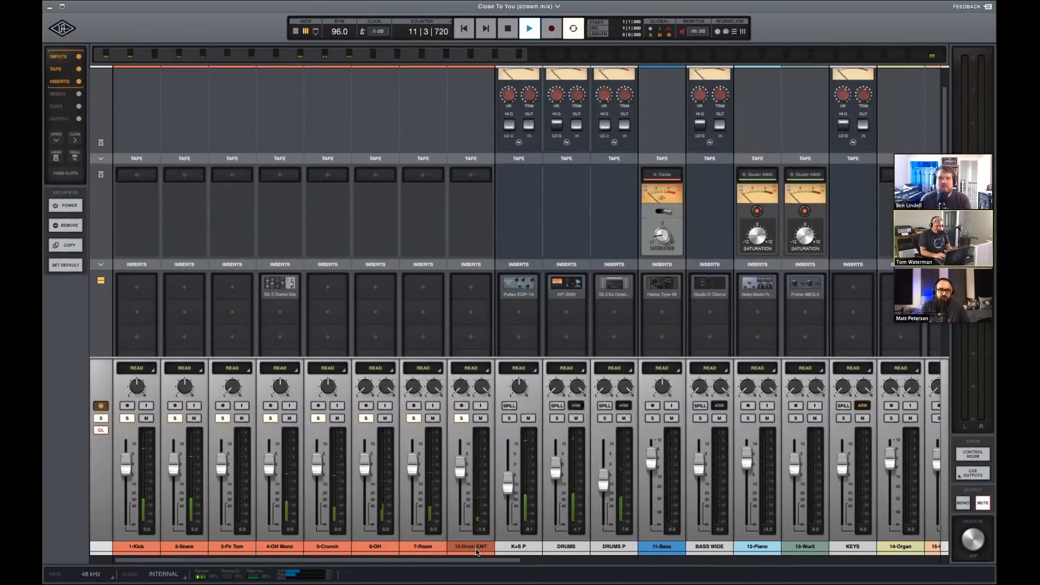
left_click(139, 180)
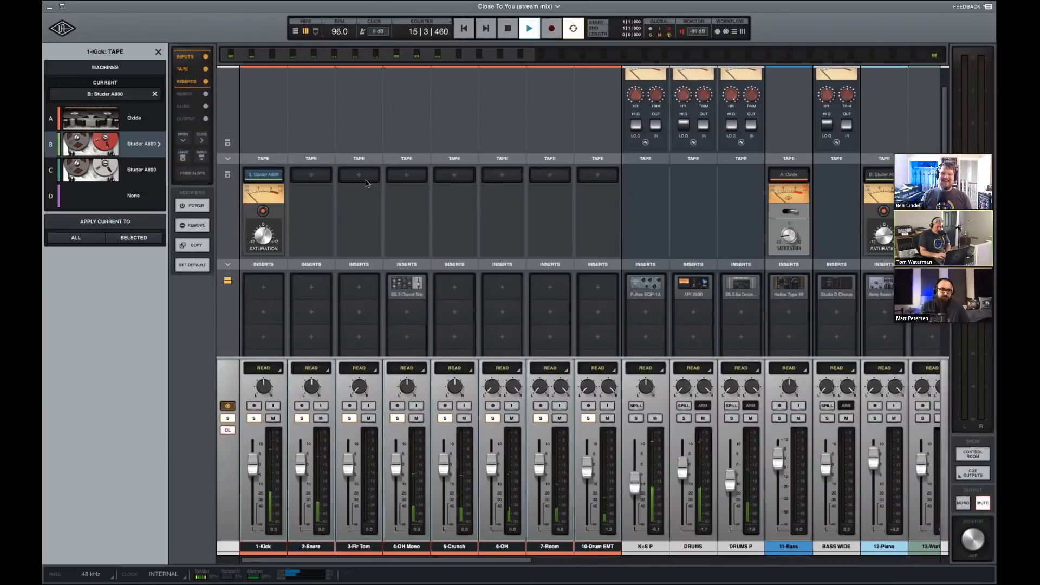
left_click(134, 238)
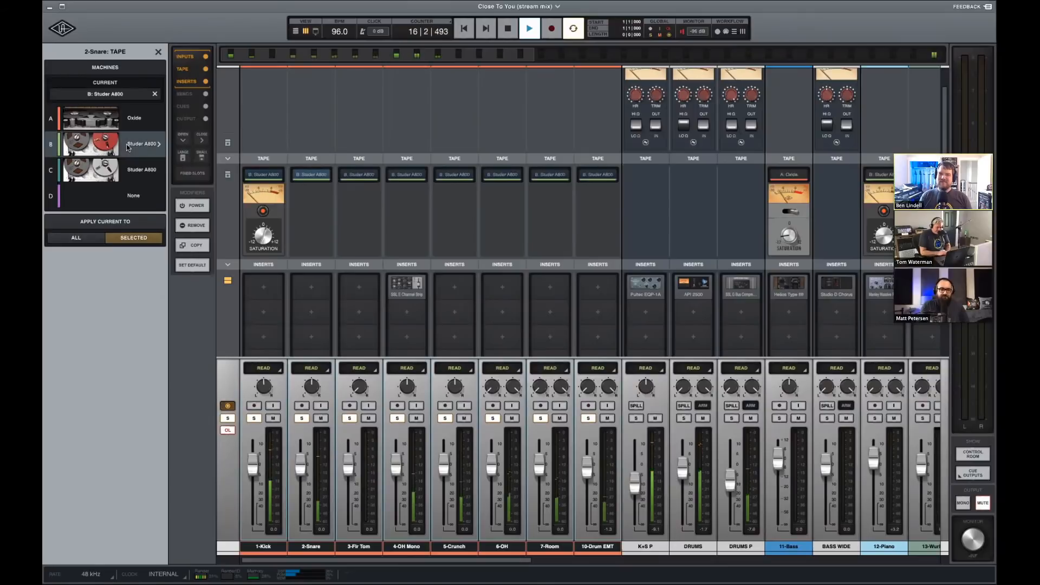
left_click(159, 53)
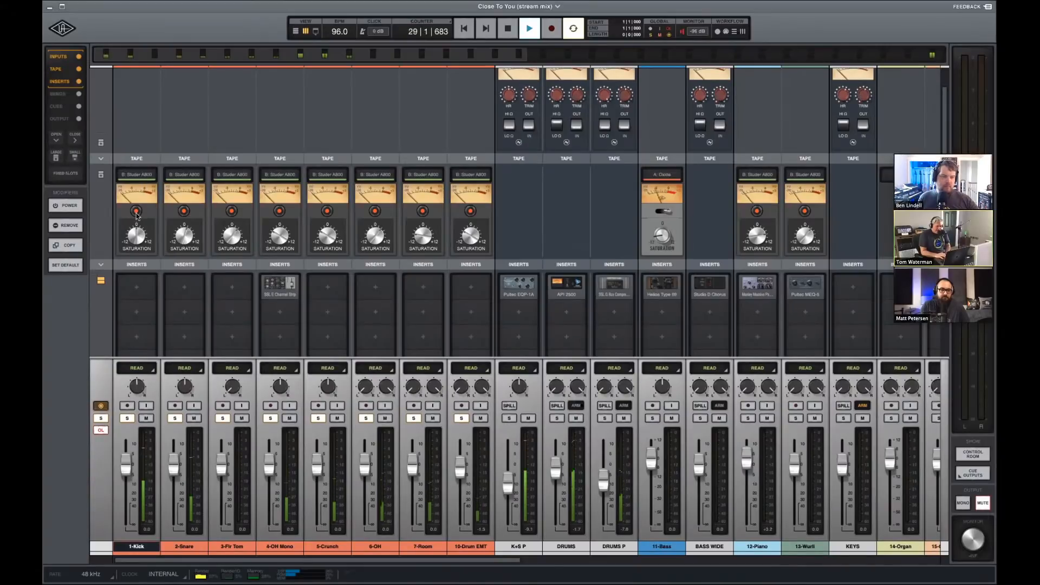
Compare 1-Kick with its Studer A800 tape switched off and back on, stop playback and clear the drum solos.
left_click(136, 213)
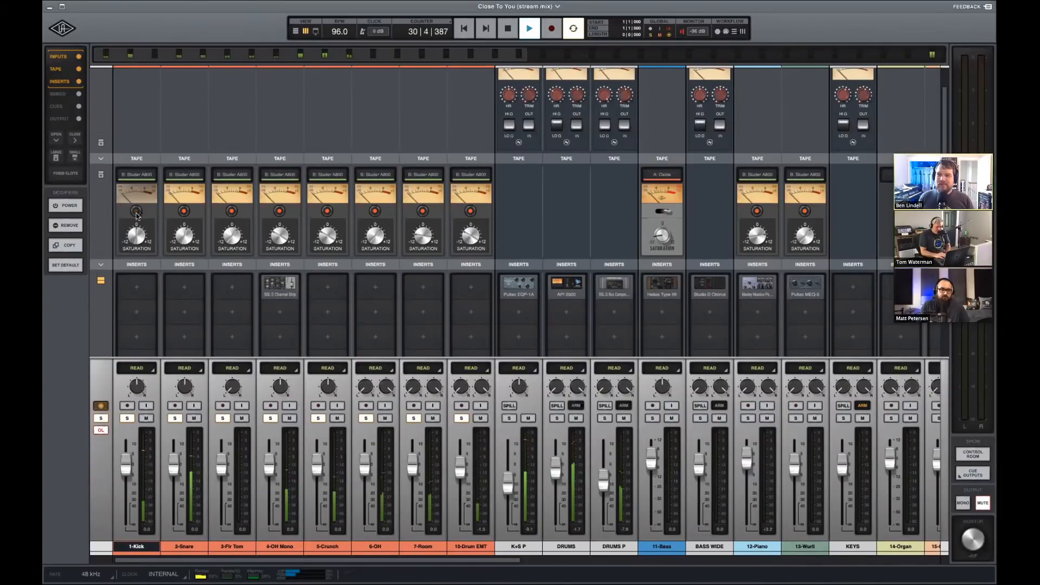
left_click(135, 213)
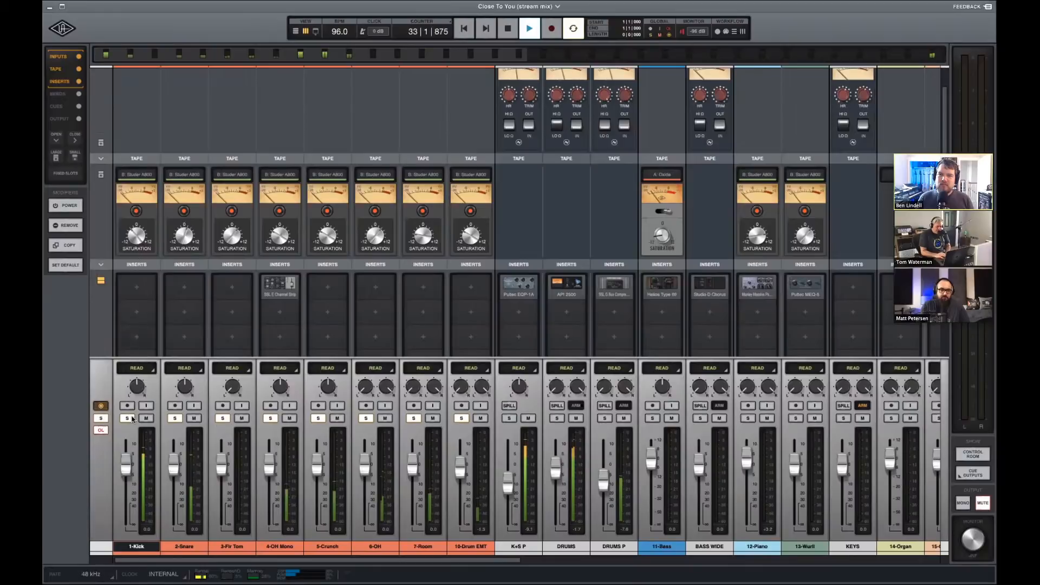
key("space")
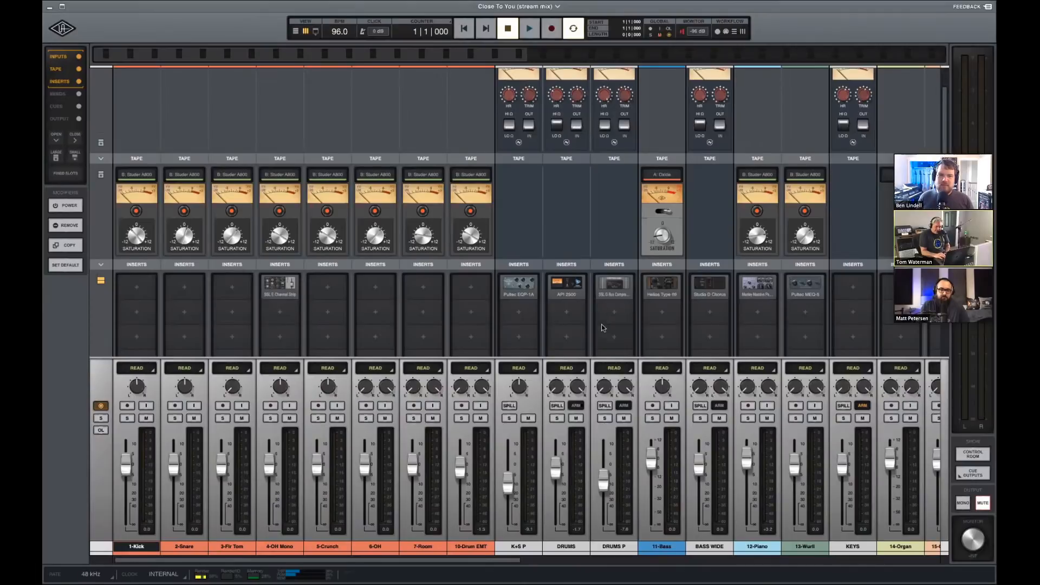
Look over the tape, insert and send settings across the mixer channels and switch to the timeline view.
scroll(603, 327, "down", 3)
scroll(603, 289, "up", 2)
scroll(560, 217, "down", 2)
scroll(560, 217, "right", 5)
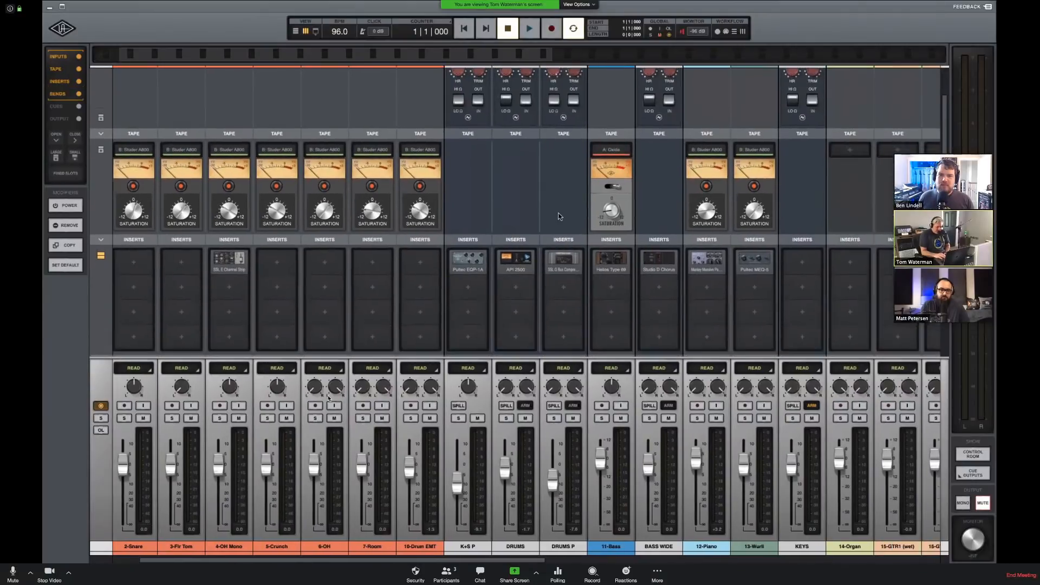
scroll(499, 260, "down", 3)
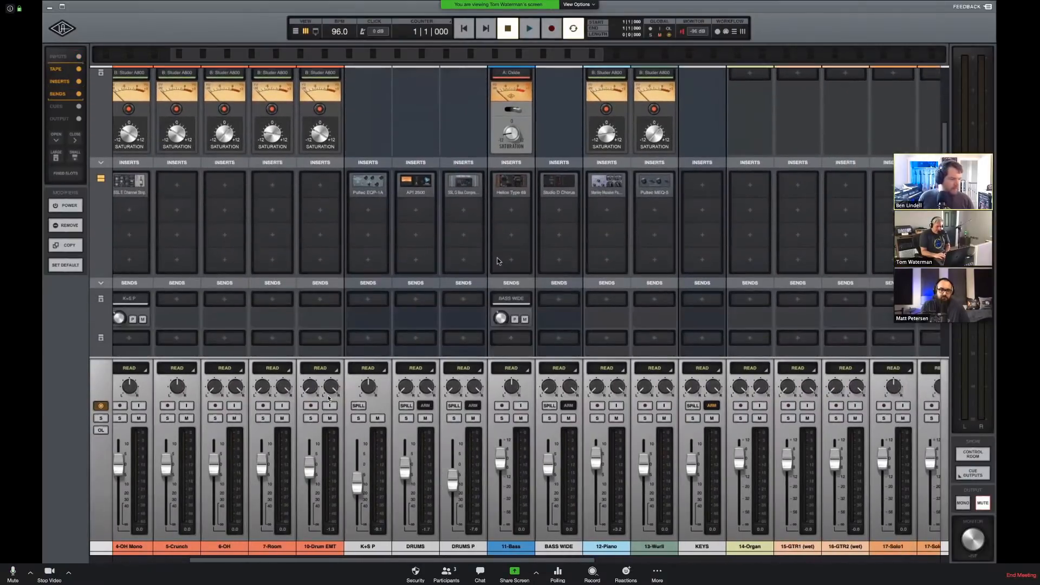
scroll(561, 175, "up", 5)
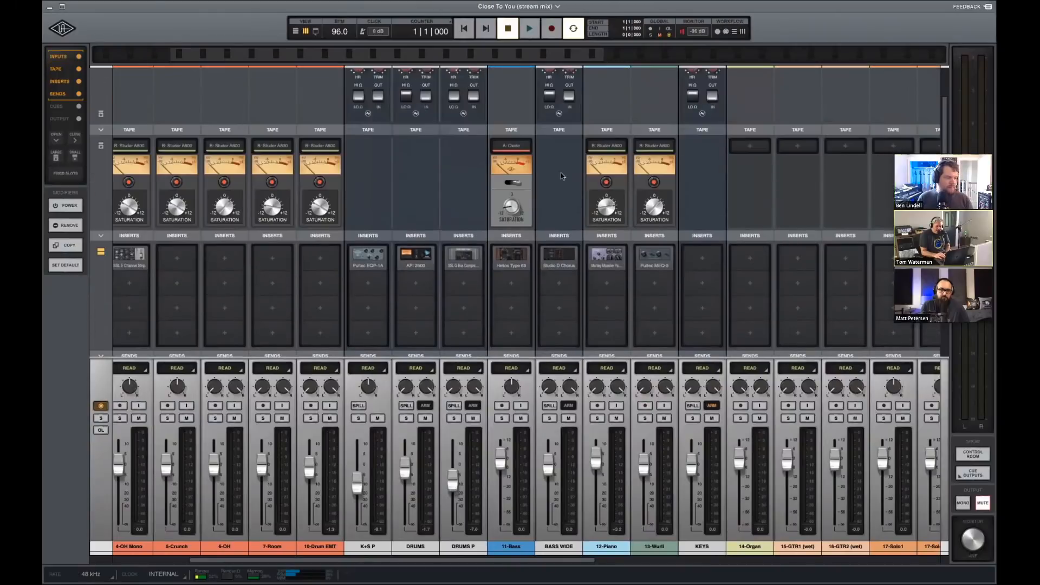
scroll(561, 172, "down", 1)
scroll(561, 173, "right", 9)
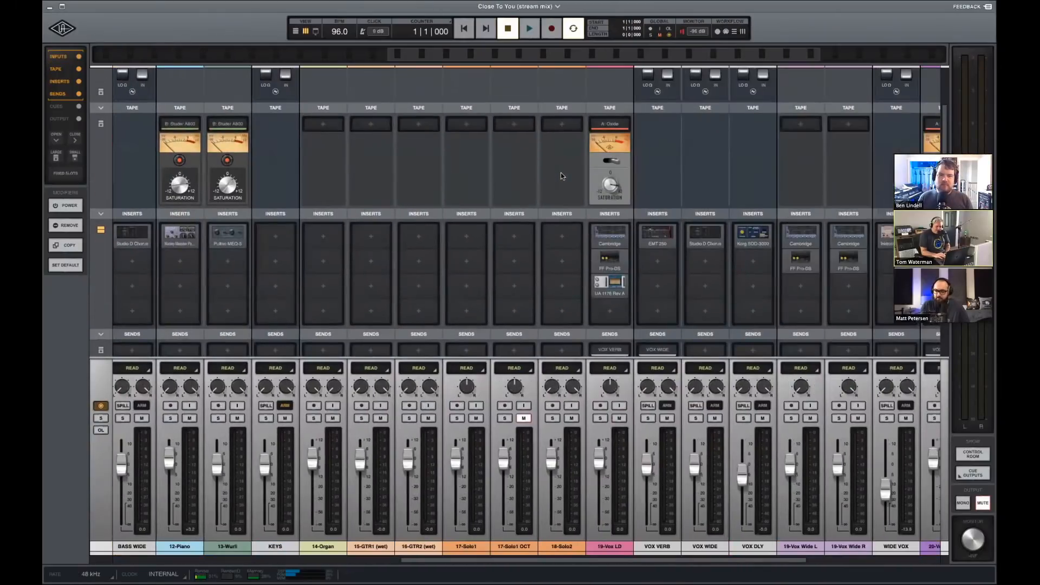
scroll(561, 172, "right", 2)
scroll(561, 173, "up", 2)
scroll(561, 173, "down", 1)
key("super+equal")
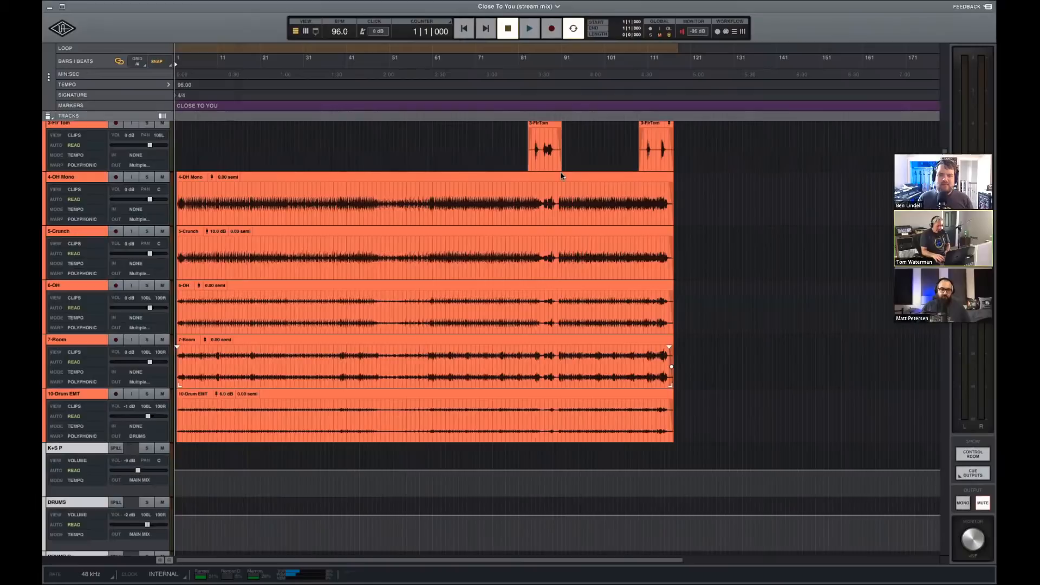
Play the song from the start, compare it with all tape machines off and on, unmute the K+S P bus, and stop playback.
key("space")
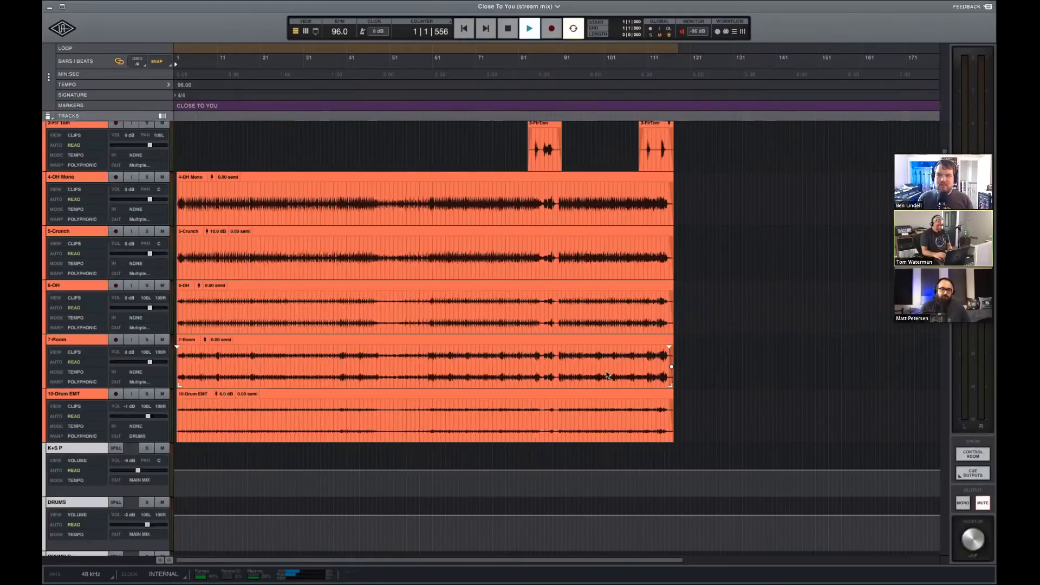
key("super+equal")
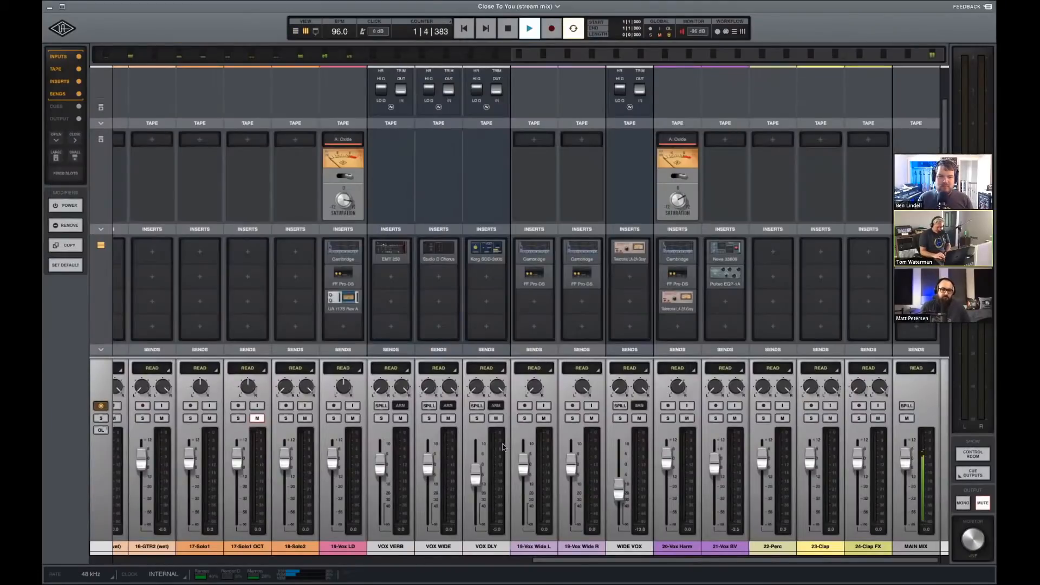
scroll(591, 426, "left", 7)
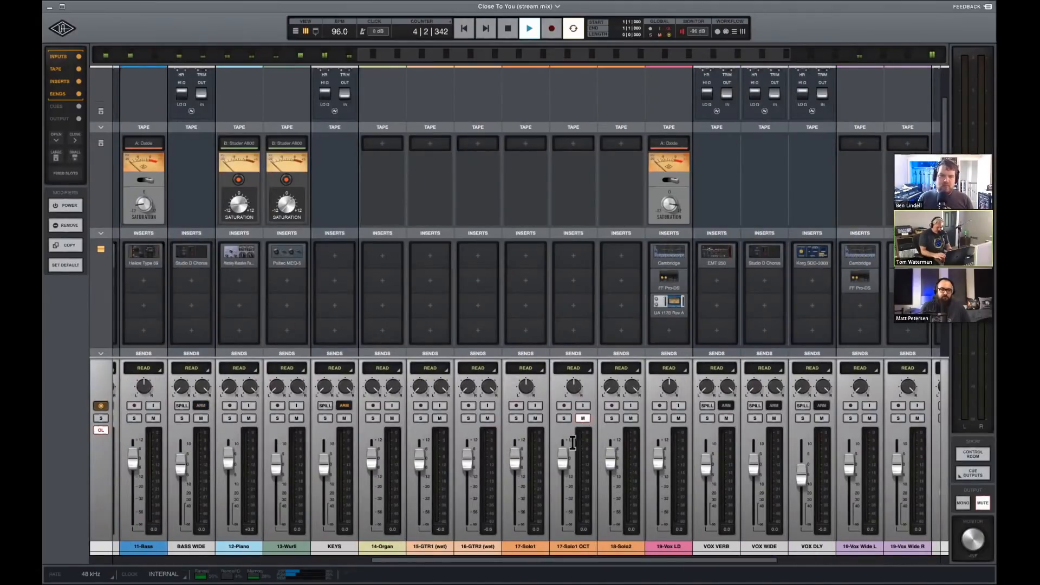
key("super+equal")
key("super+equal")
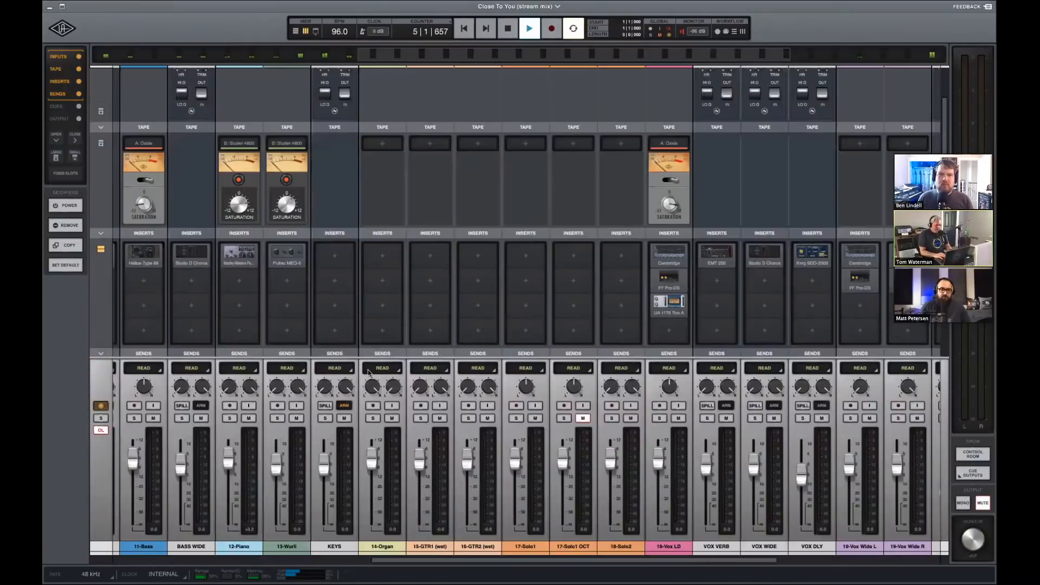
scroll(683, 355, "left", 10)
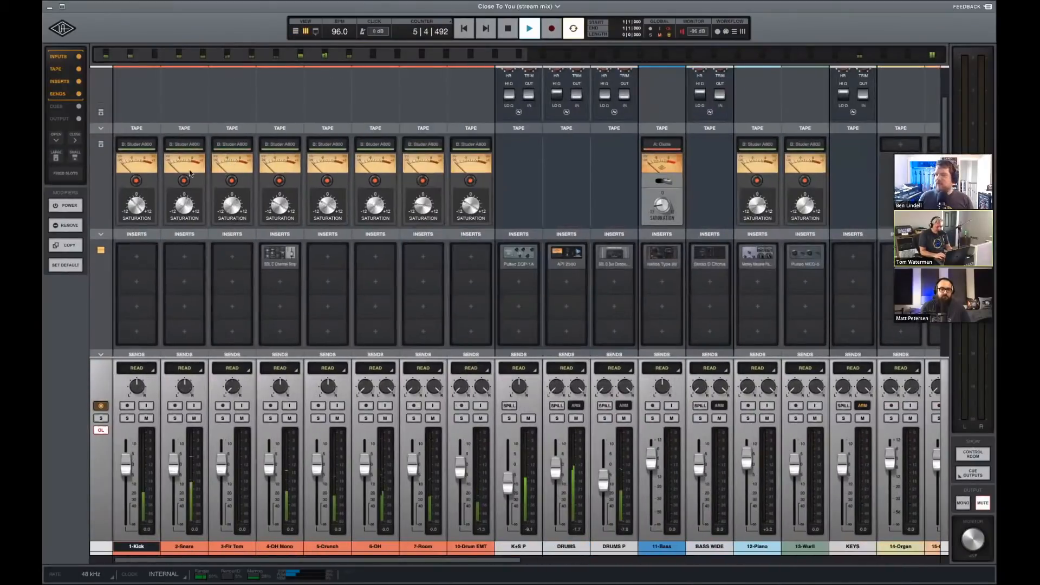
left_click(135, 181, "alt")
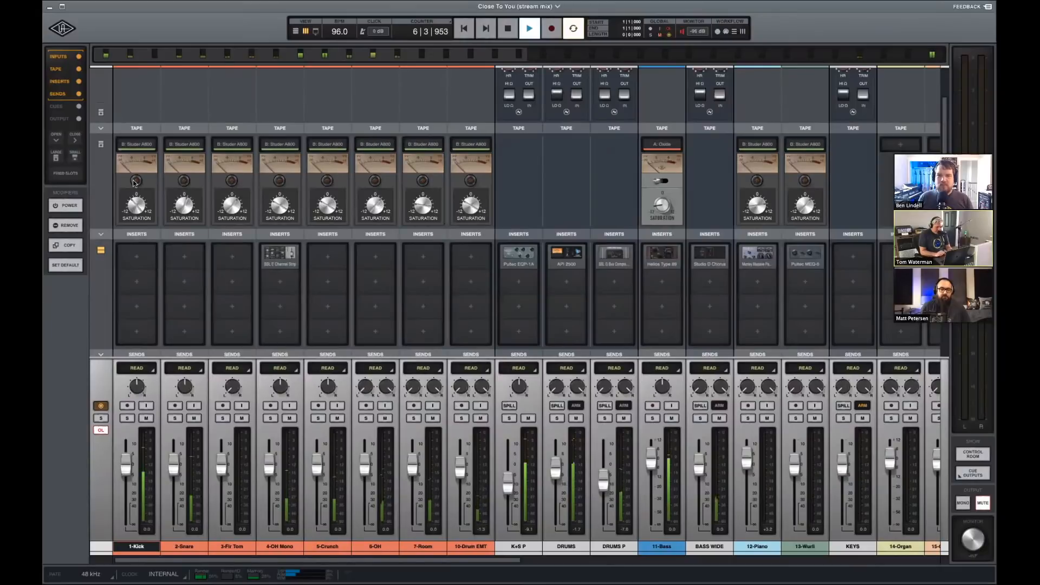
left_click(469, 181, "alt")
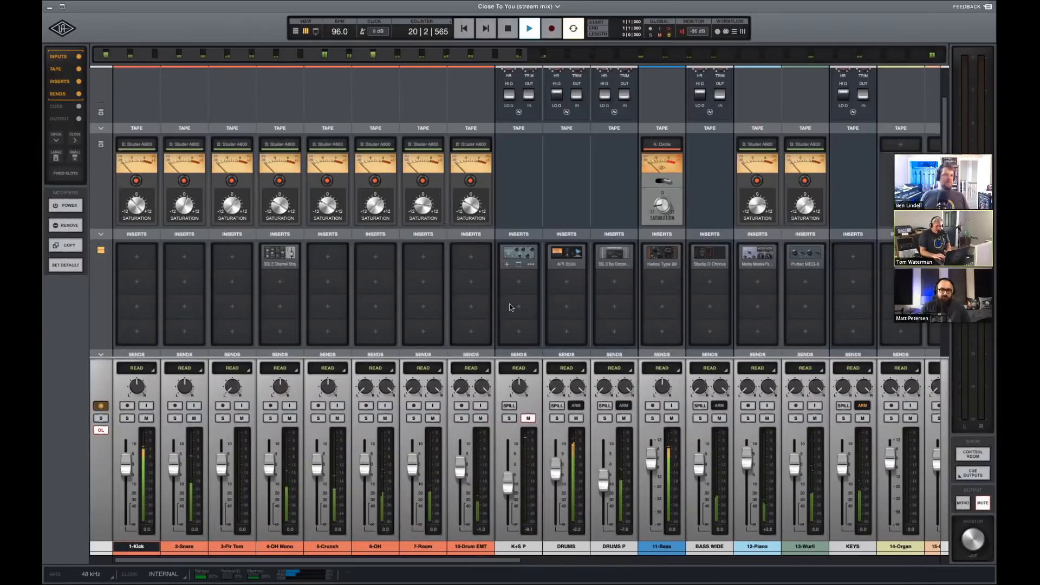
left_click(528, 419)
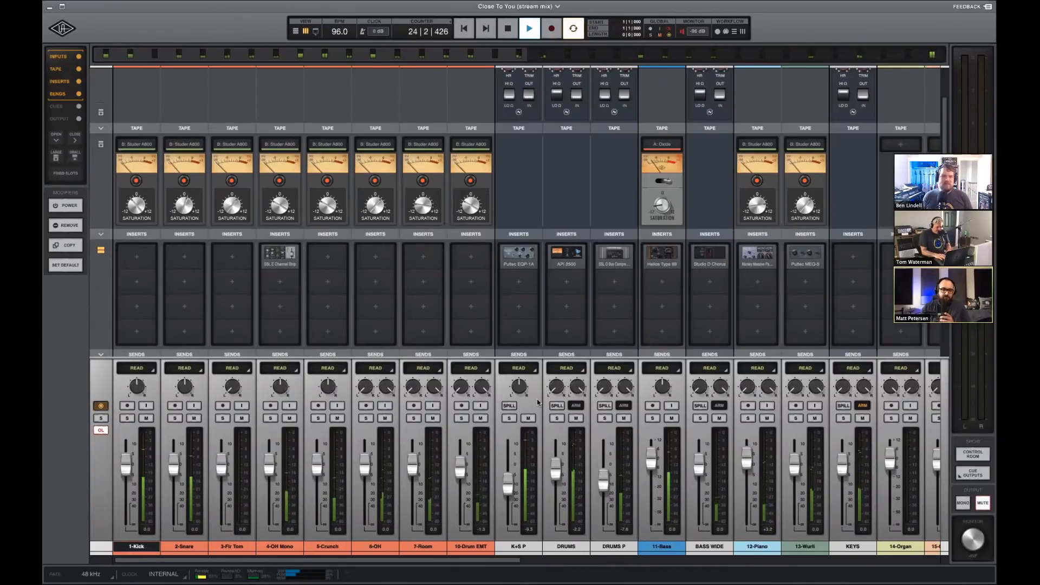
key("space")
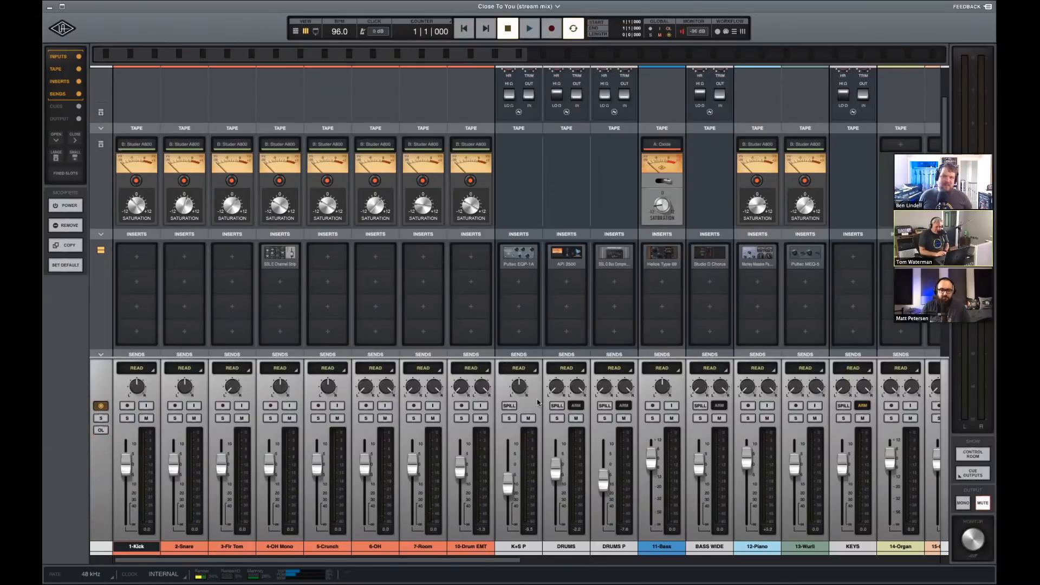
Look through the song's tracks in the timeline view, from 1-Kick down past the guitars and back.
key("ctrl+equal")
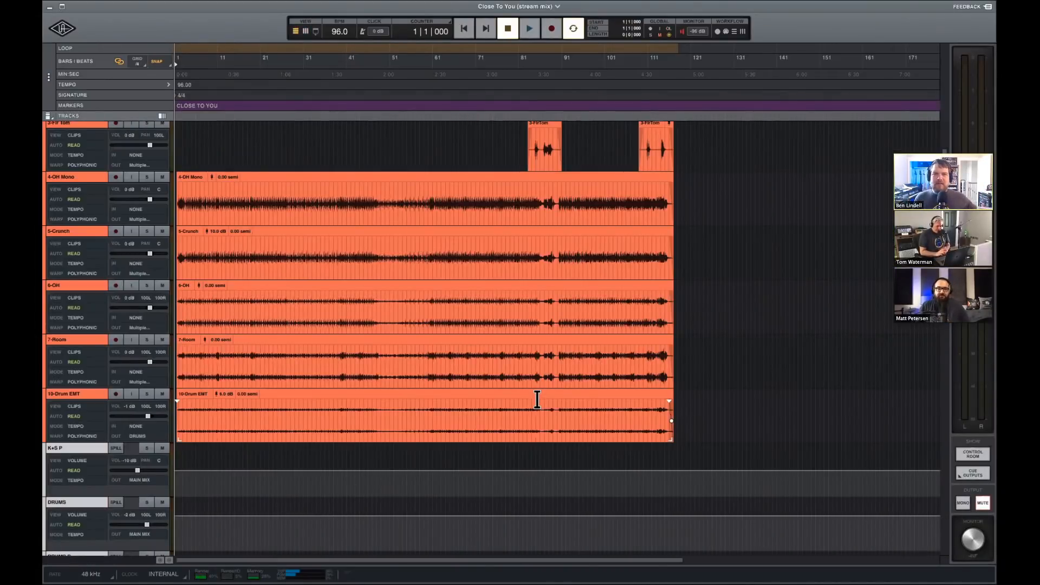
scroll(527, 356, "up", 3)
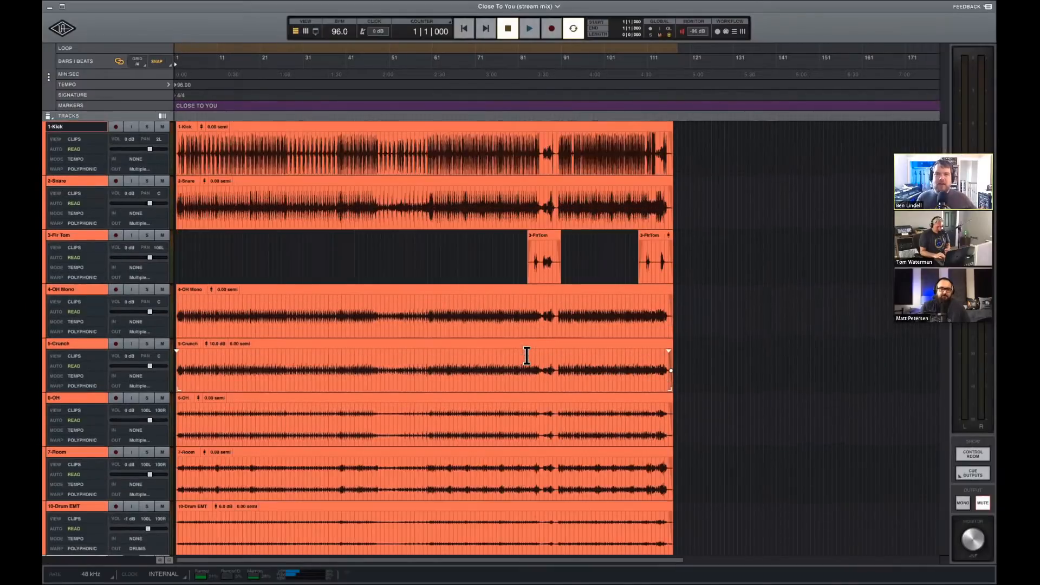
scroll(527, 356, "down", 10)
scroll(527, 356, "down", 10)
scroll(527, 356, "up", 8)
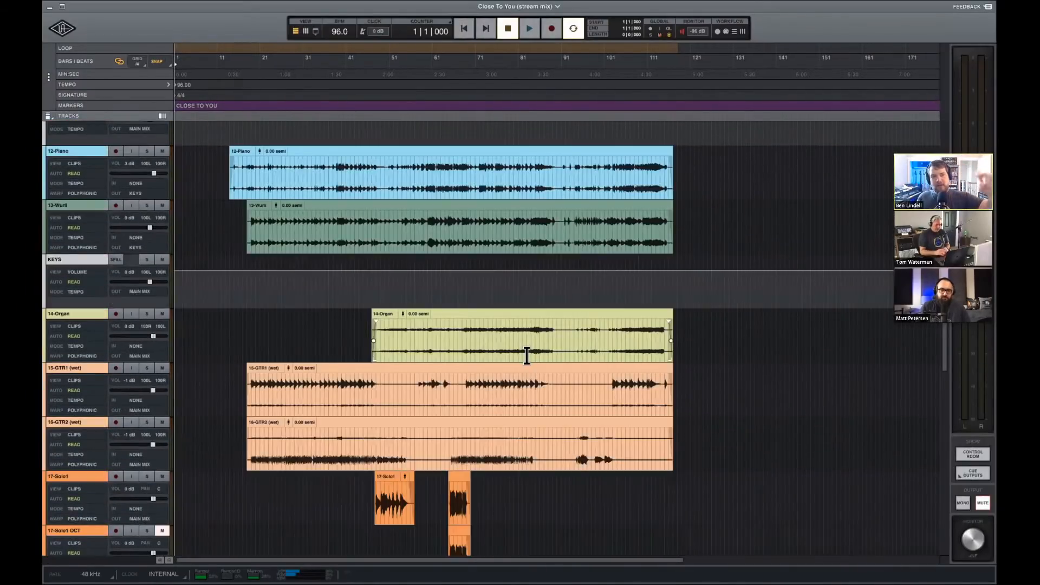
scroll(527, 356, "up", 10)
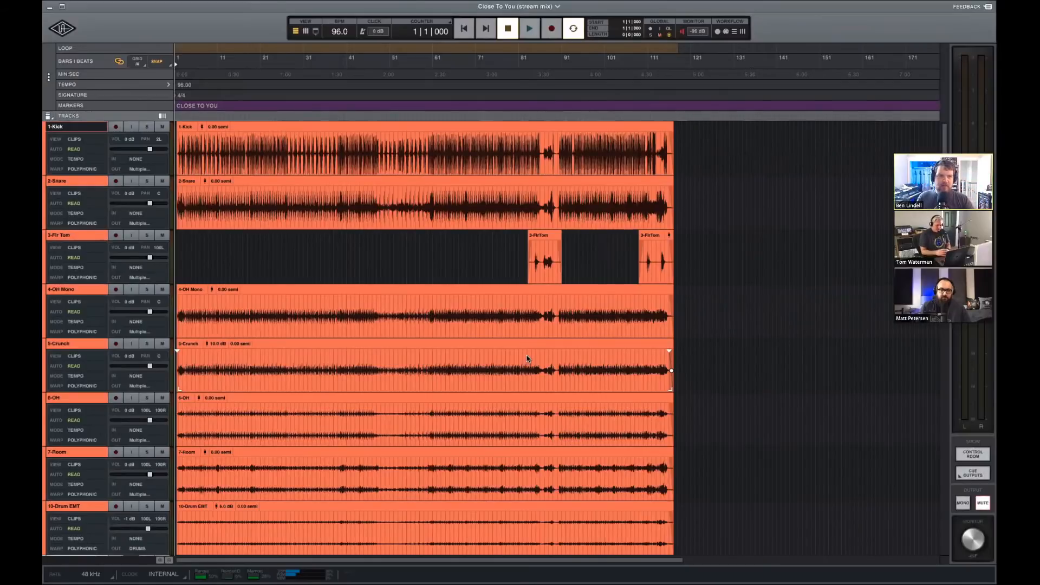
Set the Accelerated Realtime Monitoring of the KEYS bus to None in the mixer.
key("super+equal")
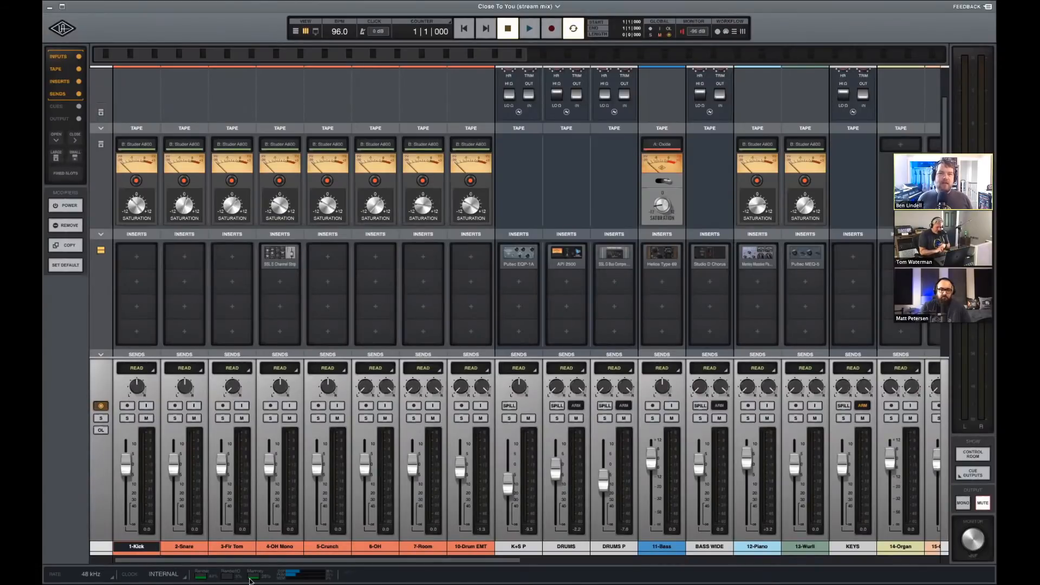
left_click(863, 405)
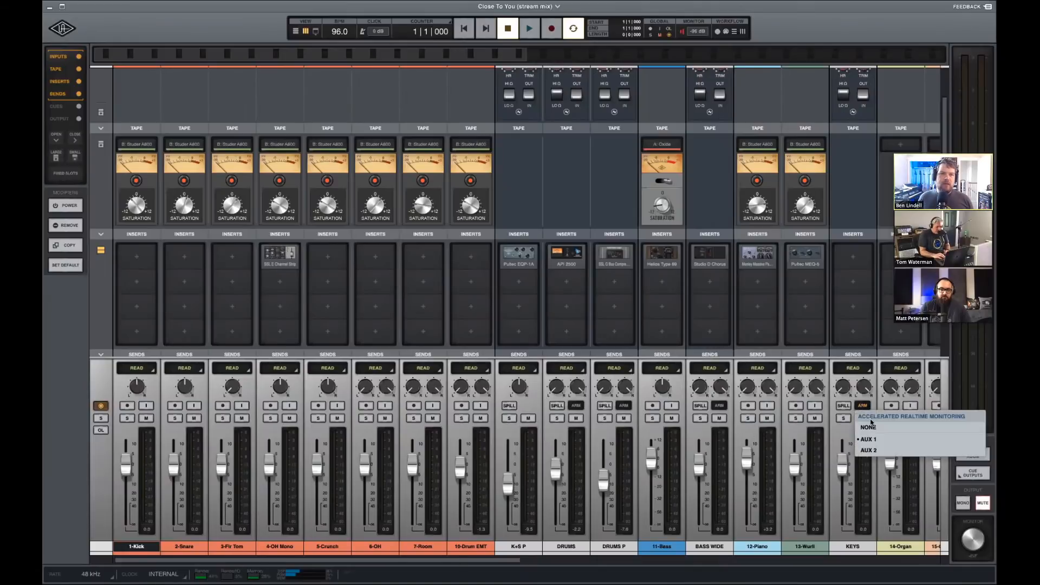
left_click(864, 426)
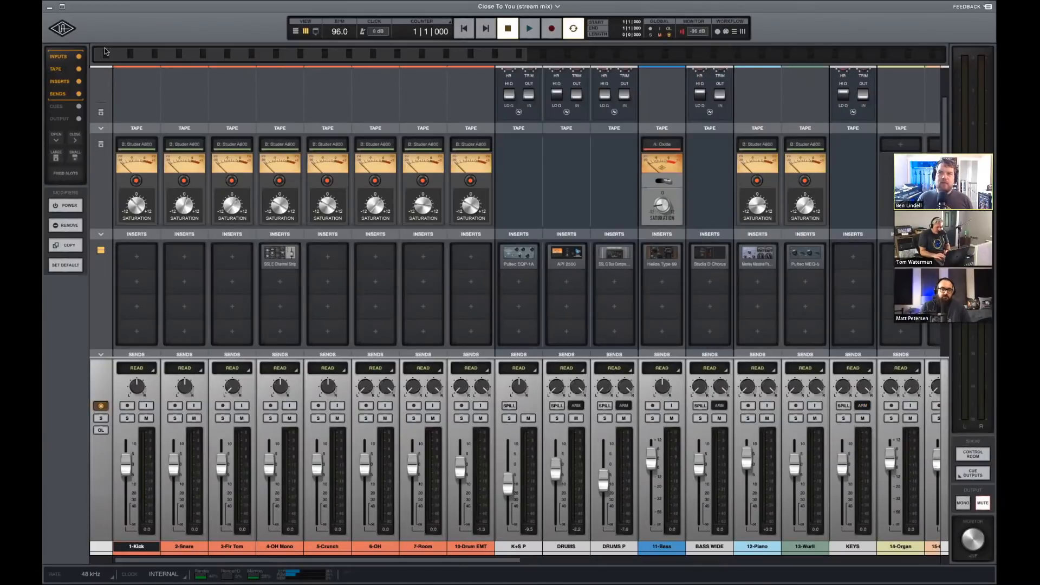
Review the owned LUNA products and the options for Neve Summing, and return to the mixer's input and tape sections.
left_click(63, 27)
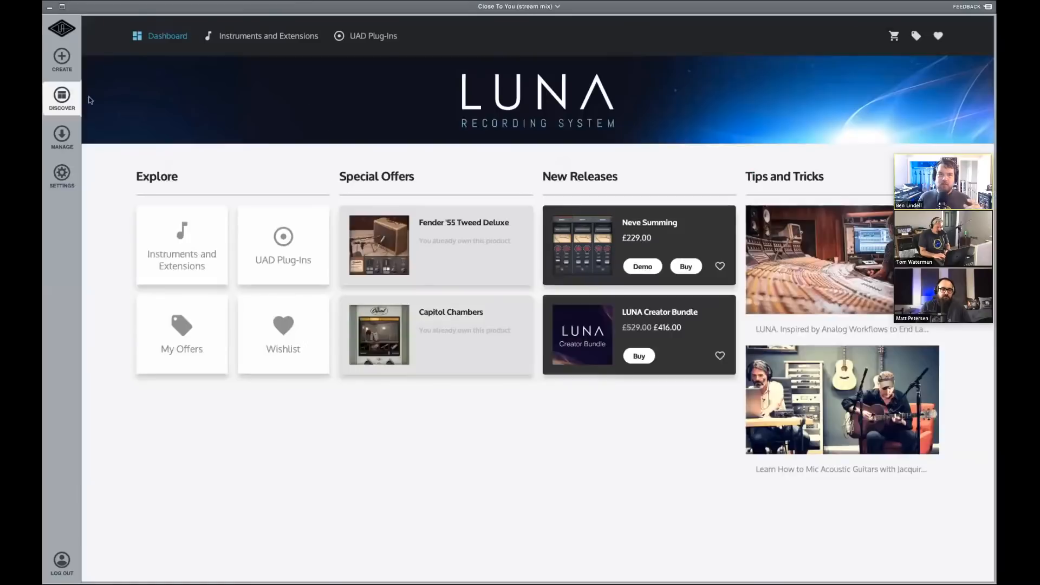
left_click(64, 134)
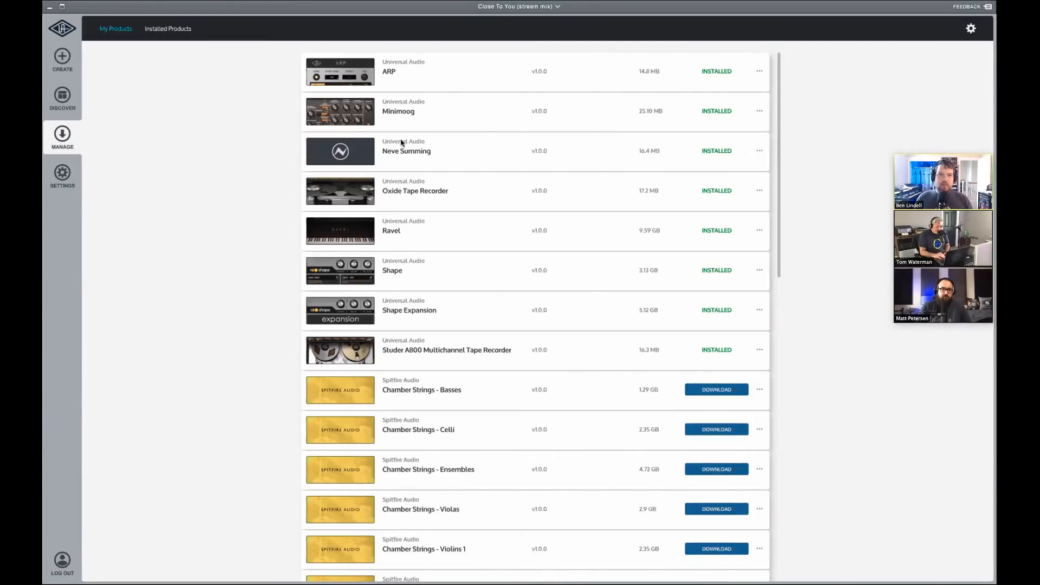
left_click(759, 151)
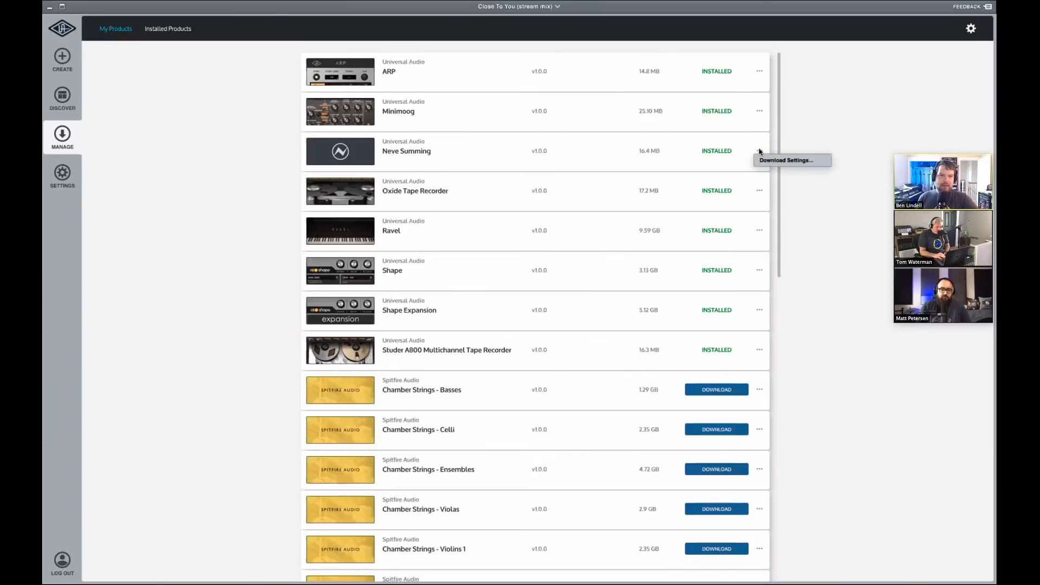
left_click(708, 155)
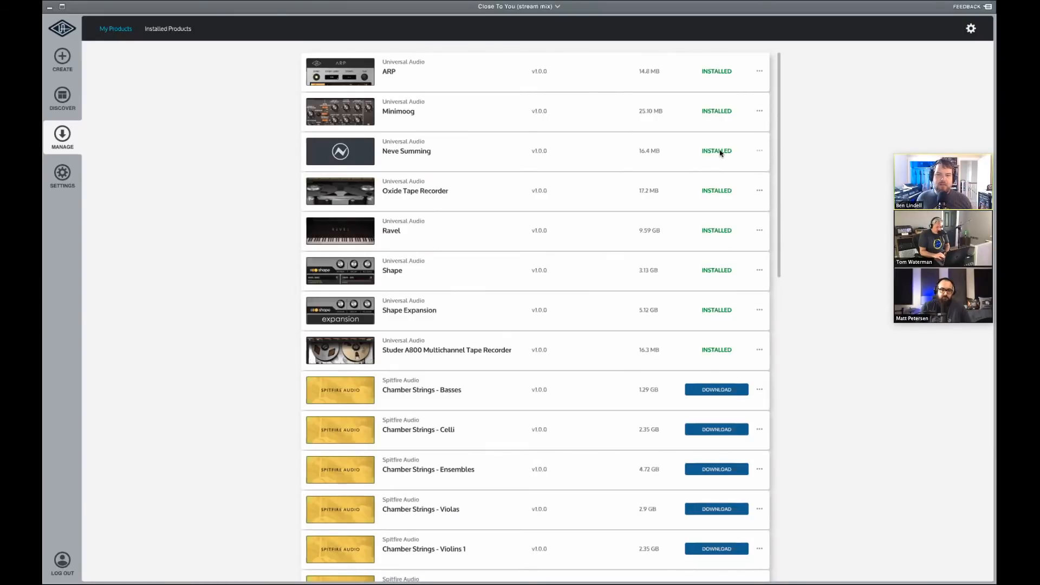
scroll(724, 395, "down", 3)
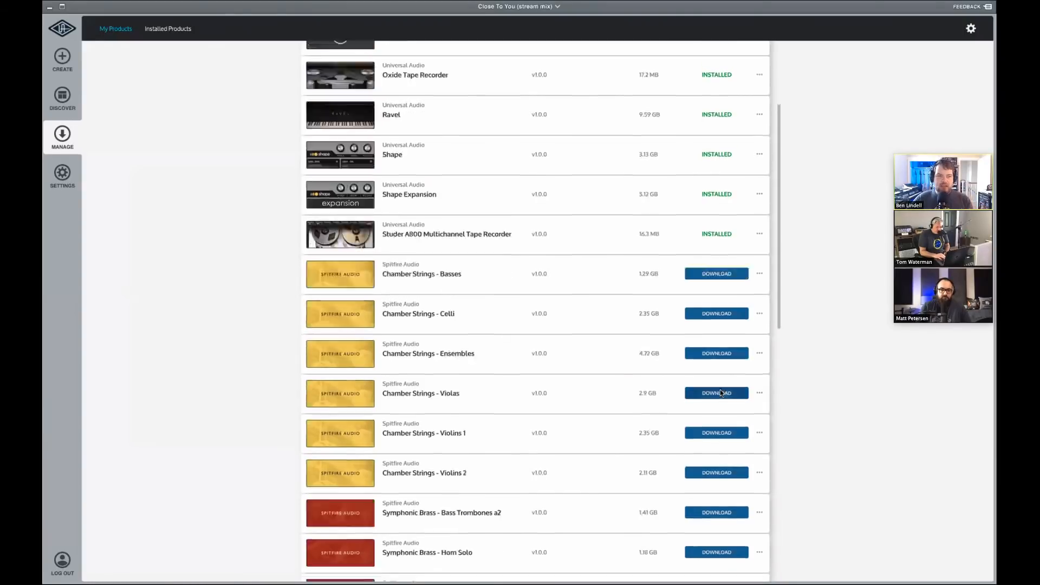
scroll(721, 392, "down", 3)
scroll(722, 392, "up", 6)
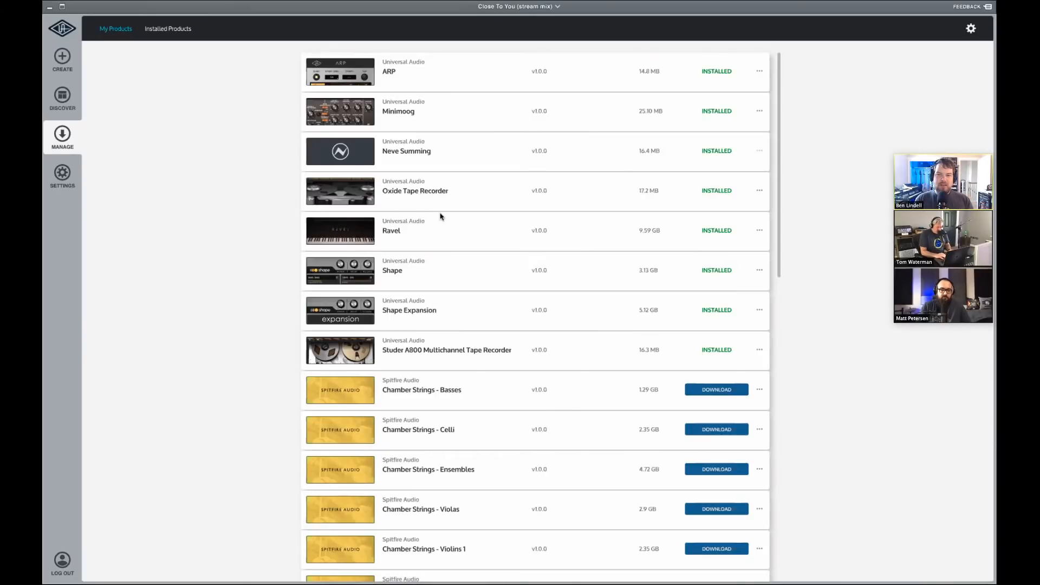
left_click(61, 28)
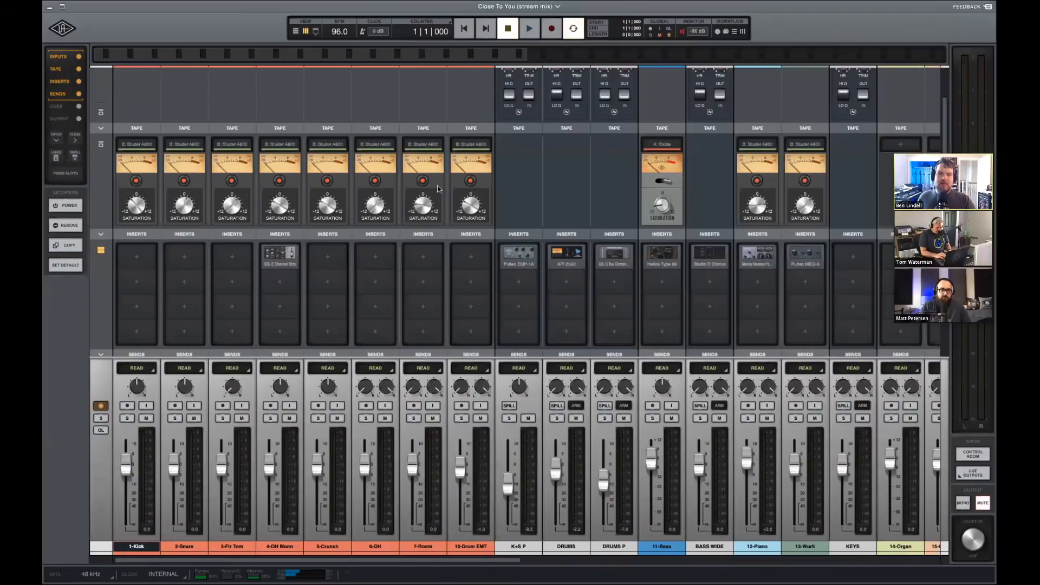
scroll(490, 193, "up", 3)
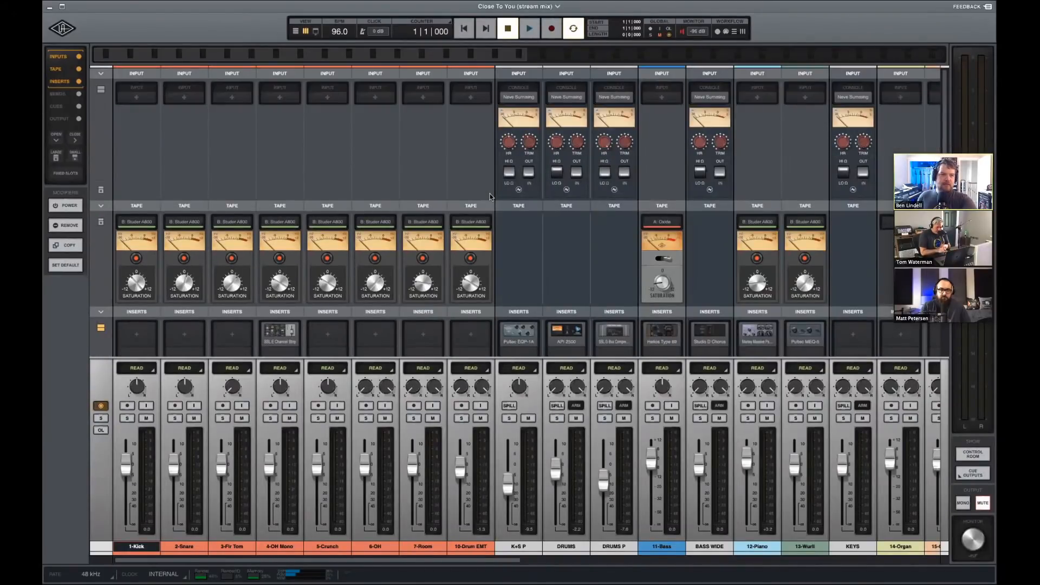
Stop the participant's screen sharing in the Zoom meeting.
left_click(61, 27)
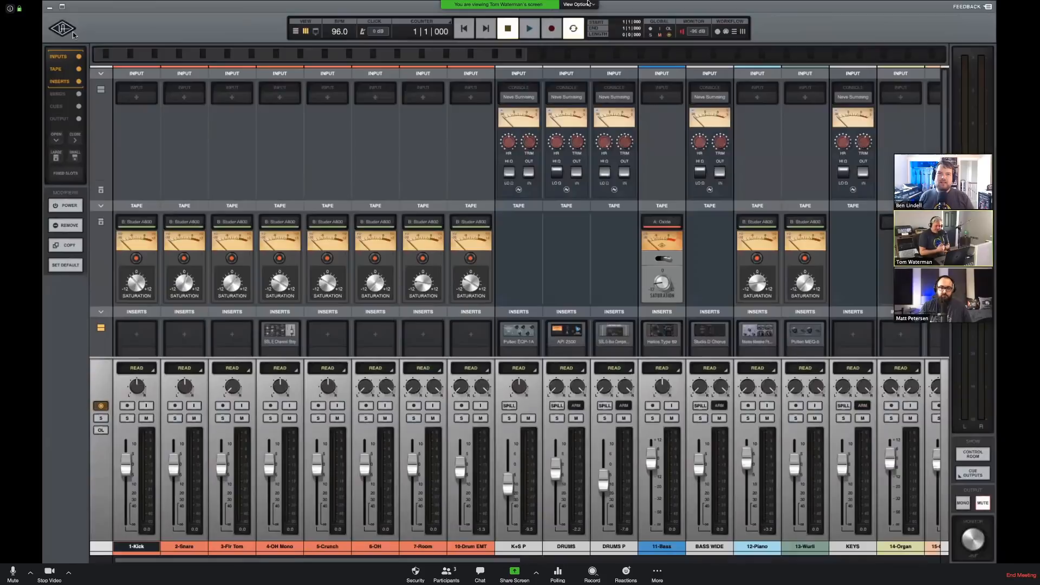
left_click(578, 5)
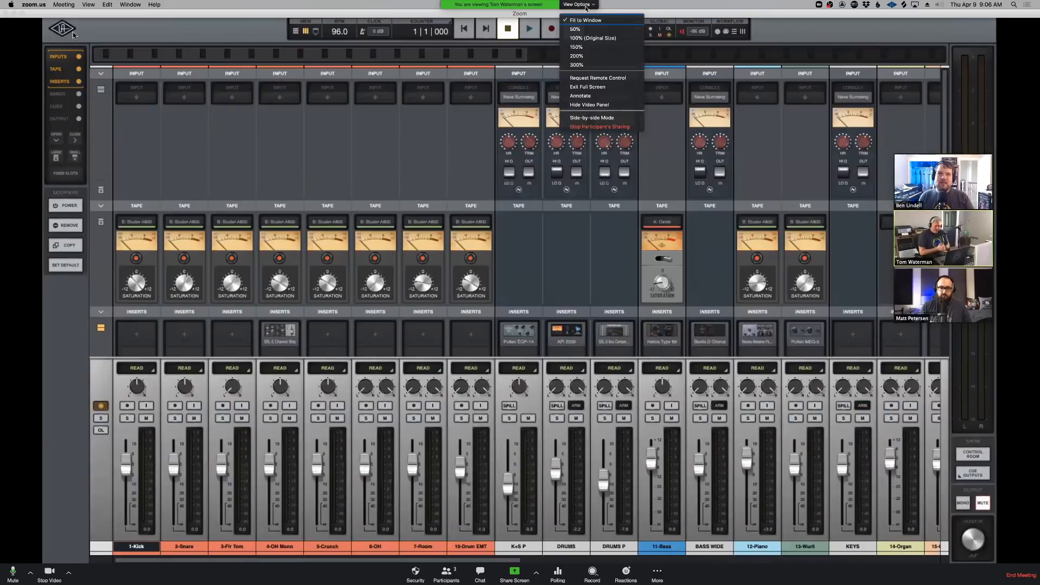
left_click(624, 126)
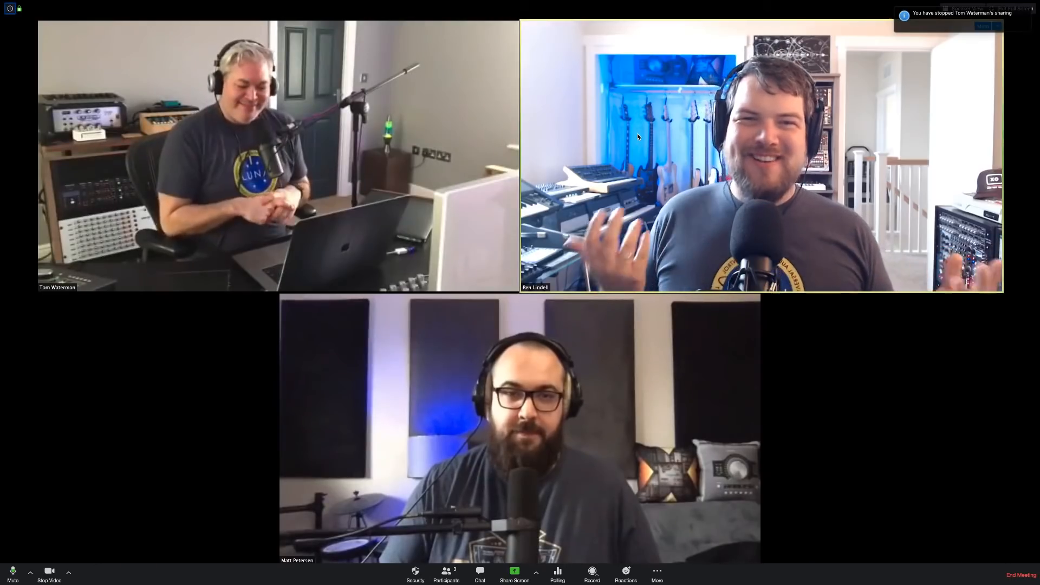